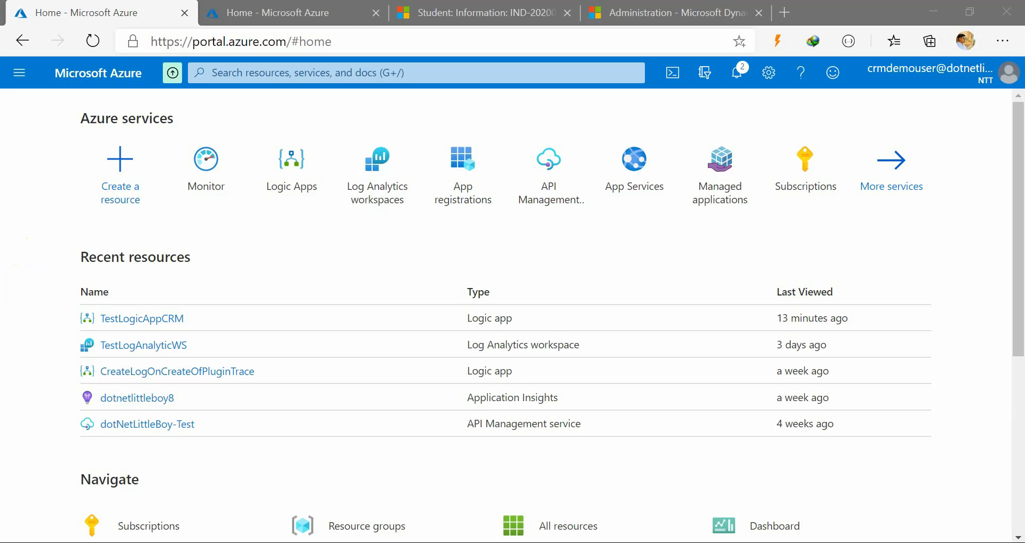
Check Advanced Find, then open Monitor Logs scoped to TestLogAnalyticWS from Azure home
left_click(582, 463)
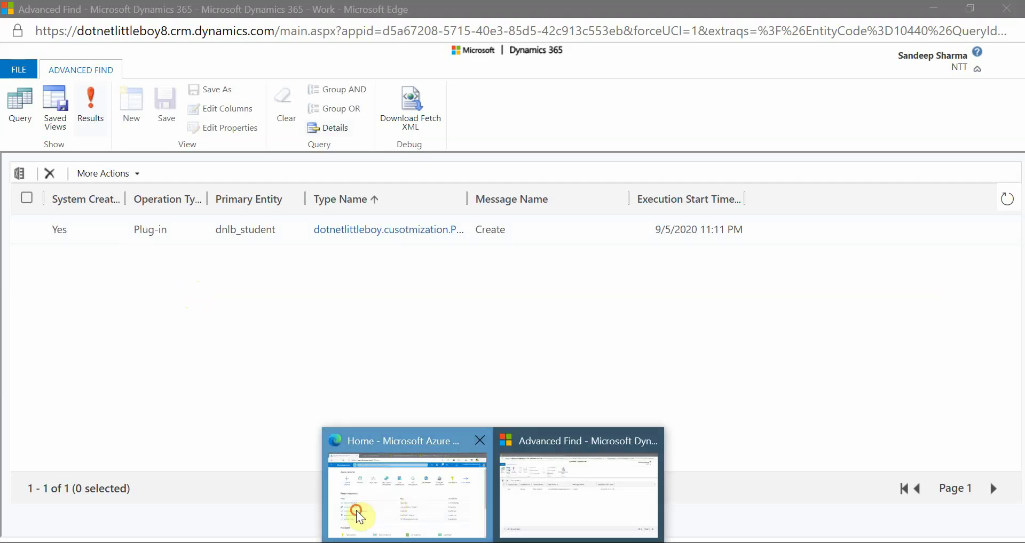
left_click(357, 511)
left_click(190, 160)
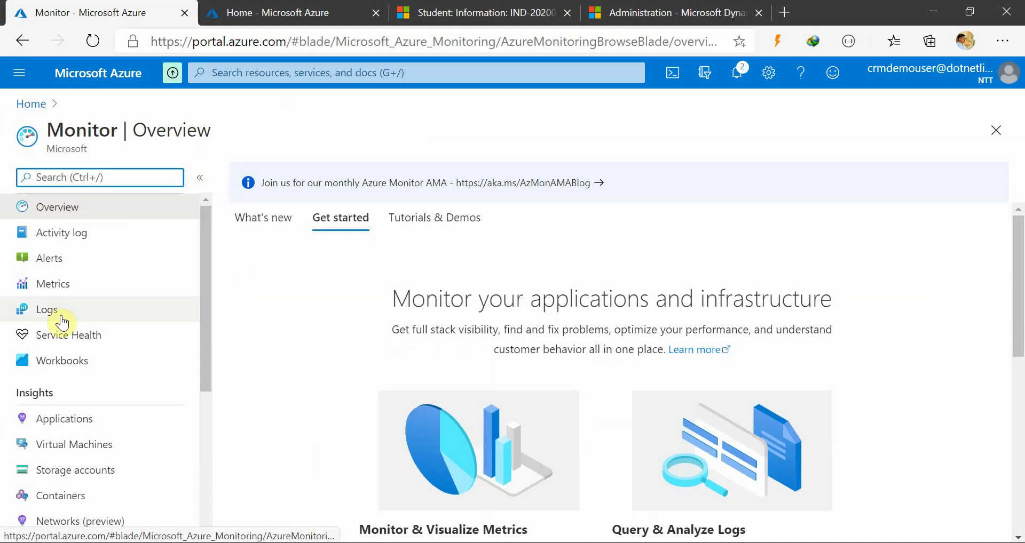
left_click(59, 309)
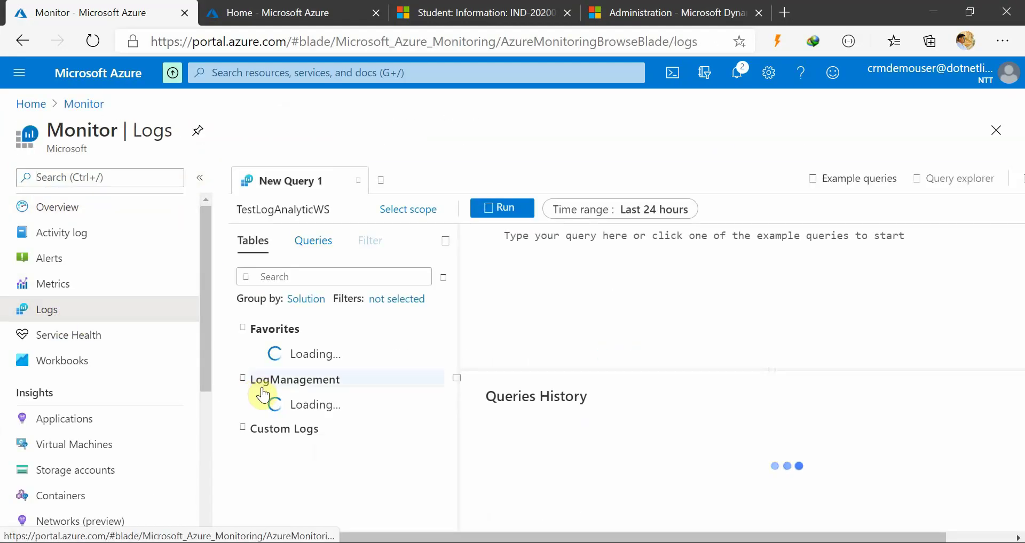
scroll(273, 449, "down", 2)
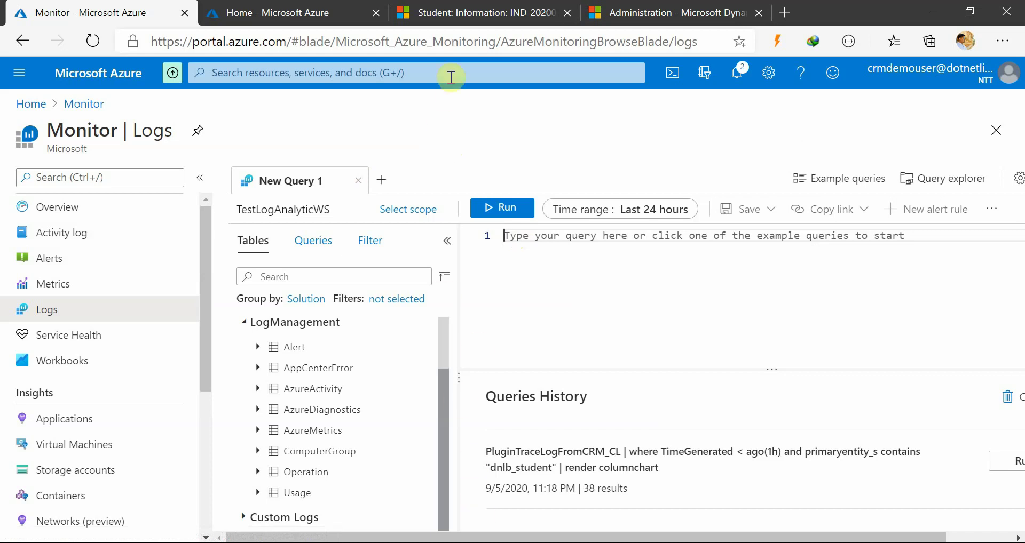
Show the Students list, then bring forward the dnlb_student Create trace log in Advanced Find
left_click(481, 16)
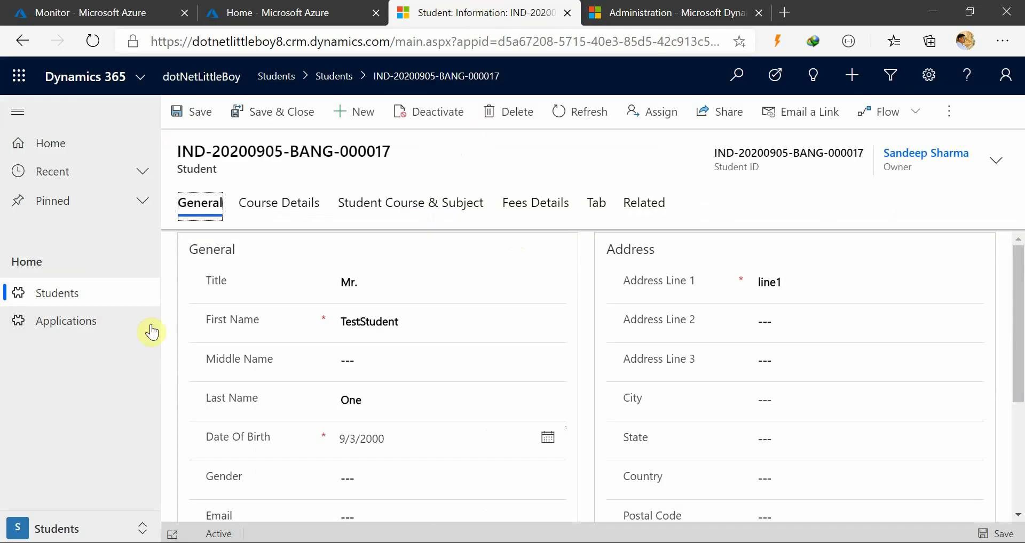
left_click(69, 294)
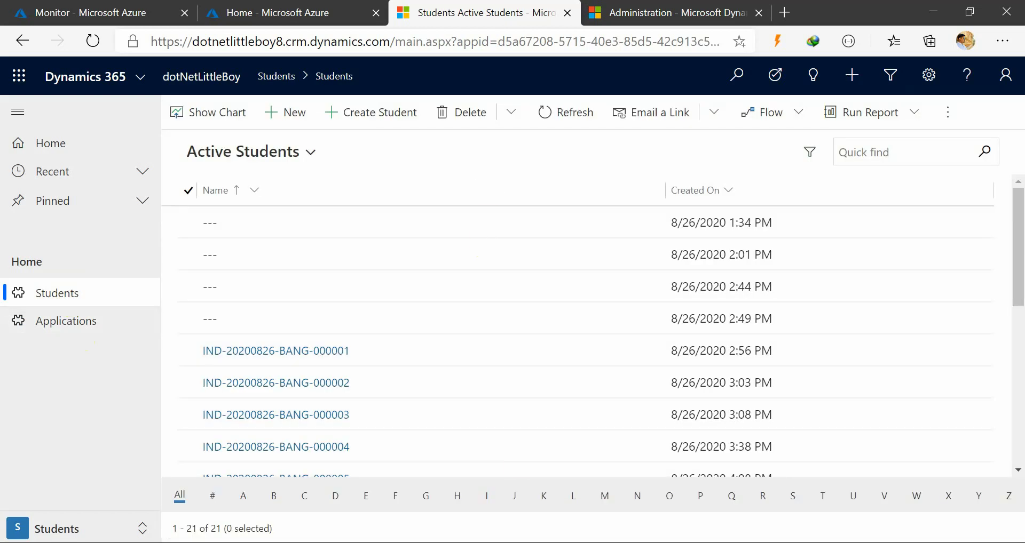
mouse_move(492, 542)
left_click(537, 457)
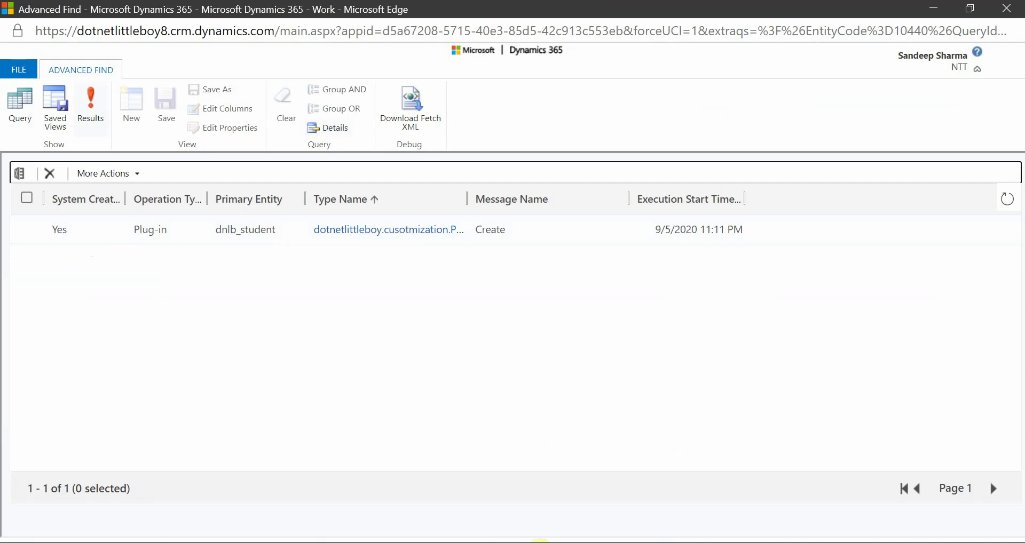
Review the tracingService.Trace calls in Student_PostCreate.cs in Visual Studio
left_click(737, 486)
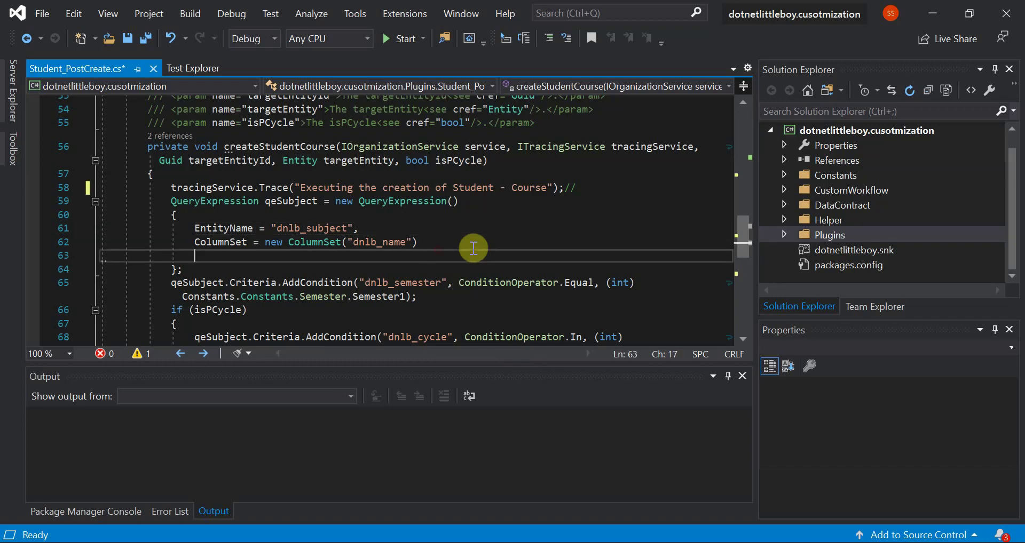
left_click(453, 242)
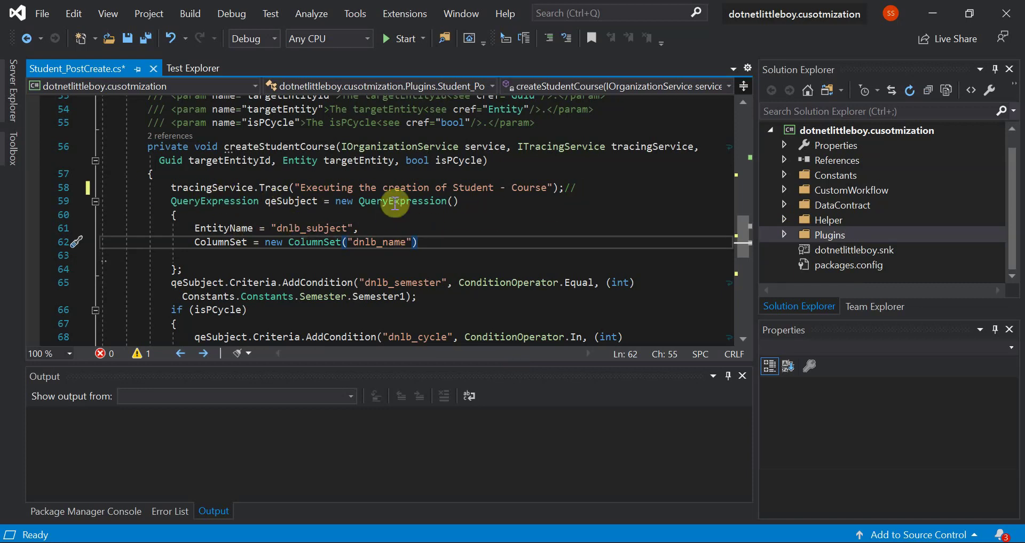
scroll(460, 241, "up", 2)
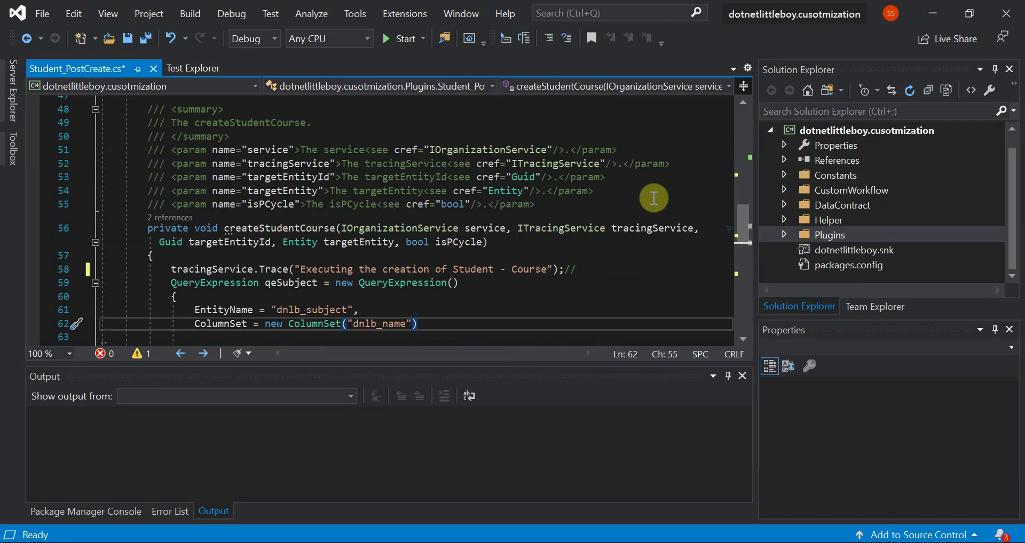
scroll(404, 277, "down", 2)
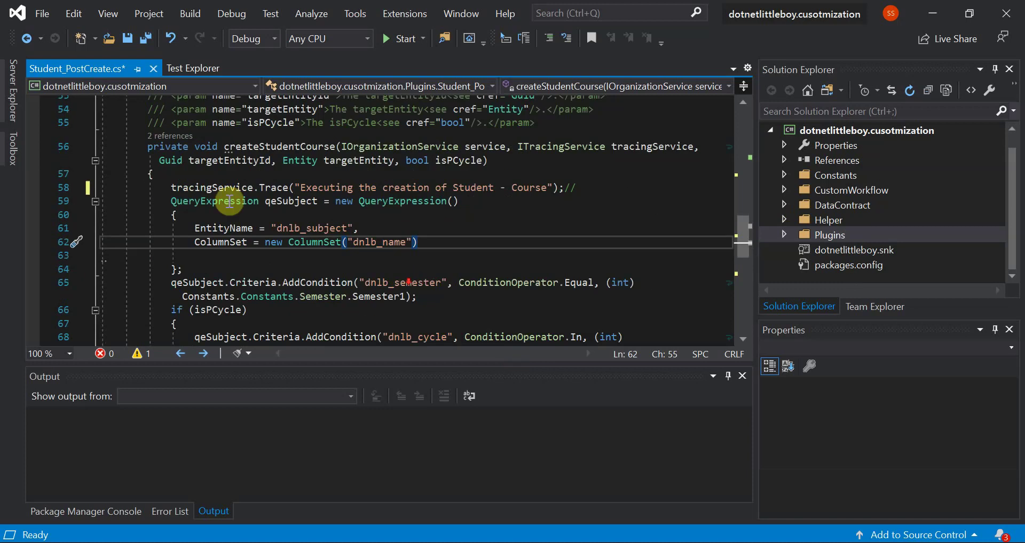
left_click(271, 189)
scroll(419, 227, "down", 4)
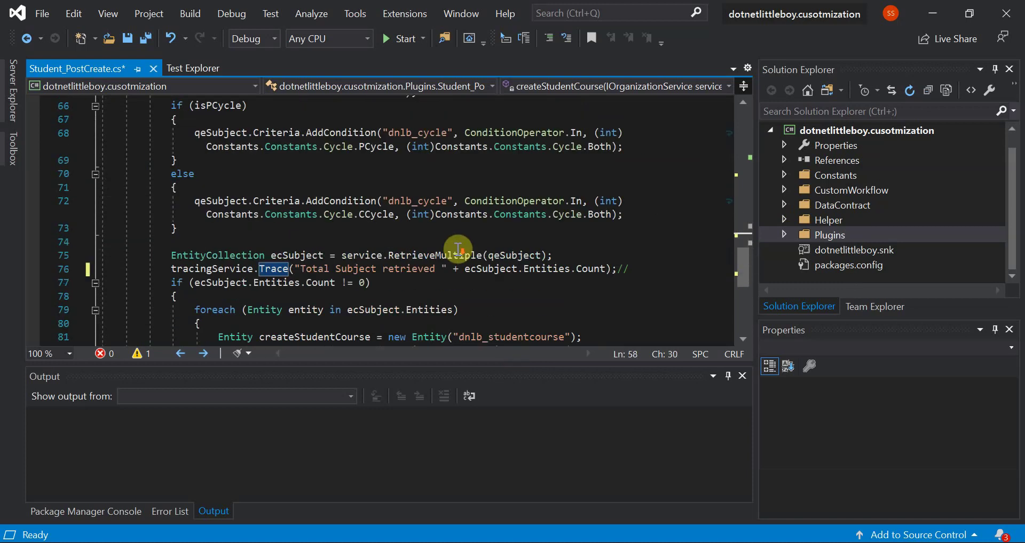
scroll(267, 267, "down", 3)
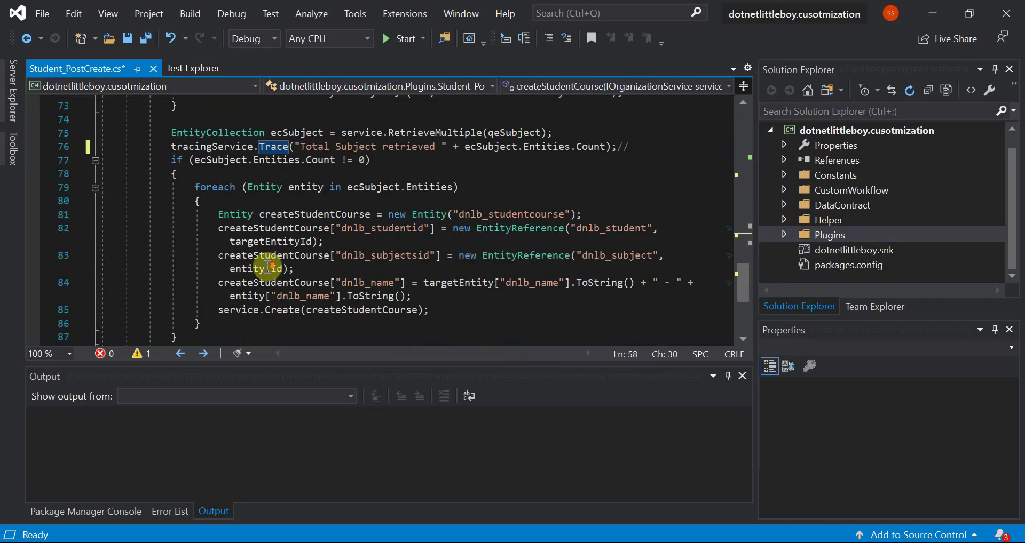
scroll(309, 257, "down", 3)
scroll(315, 253, "up", 5)
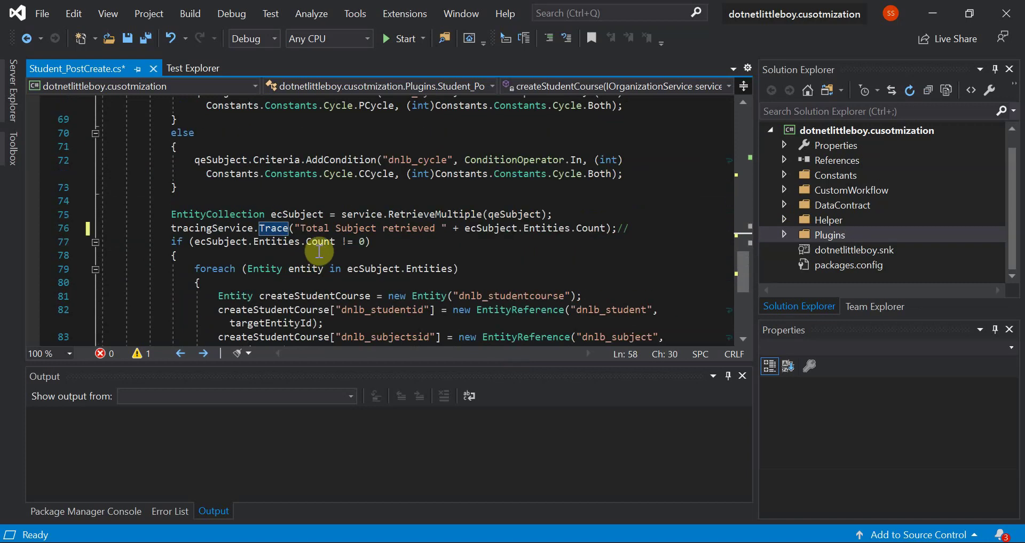
Return to the Azure Monitor Logs page in Edge
left_click(470, 540)
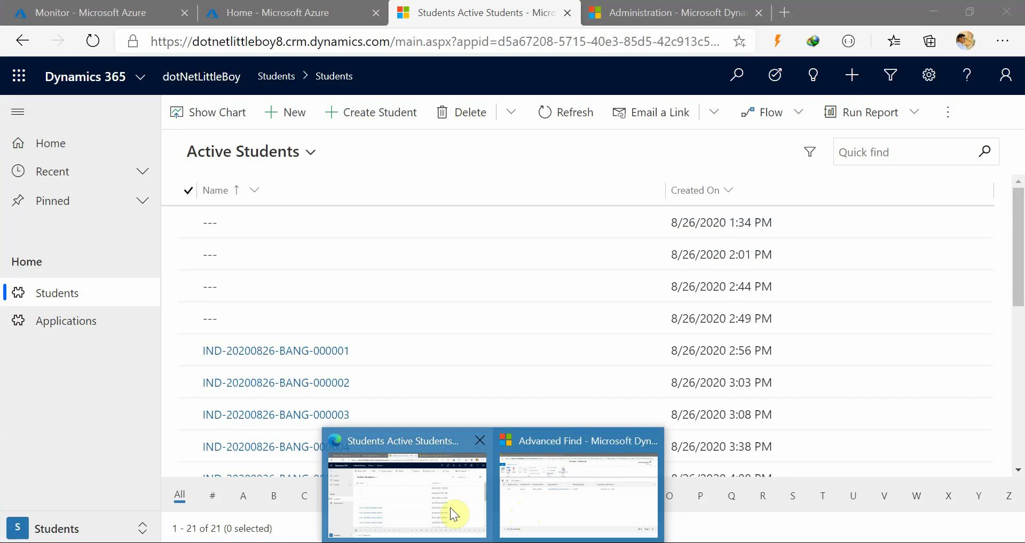
left_click(448, 508)
left_click(126, 2)
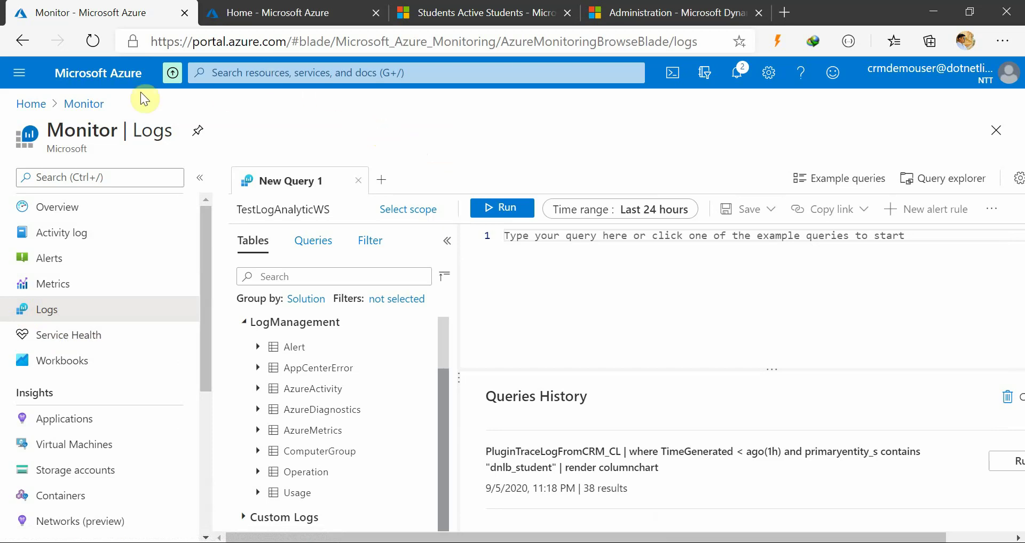
Go Home and open Log Analytics workspaces, listing only TestLogAnalyticWS
left_click(31, 104)
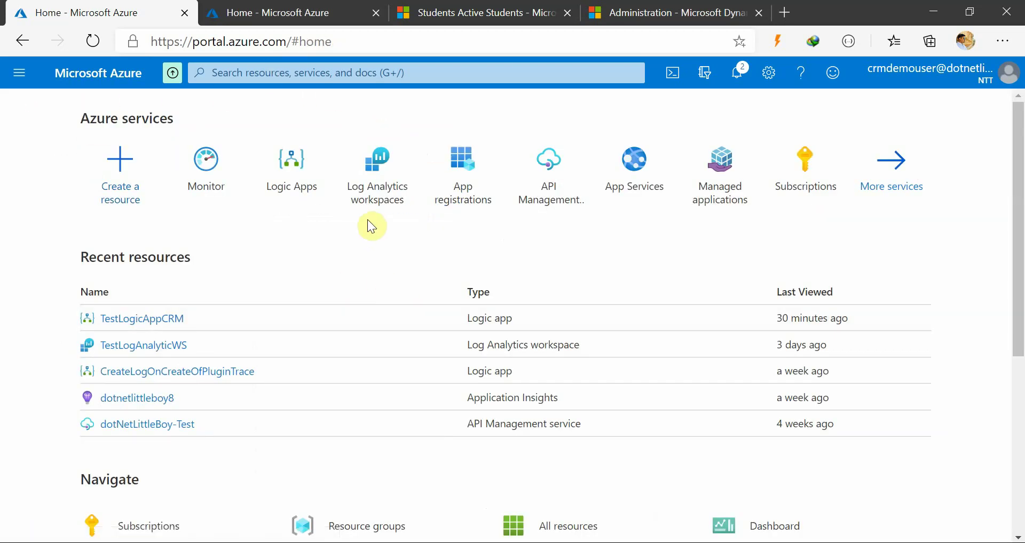
left_click(385, 194)
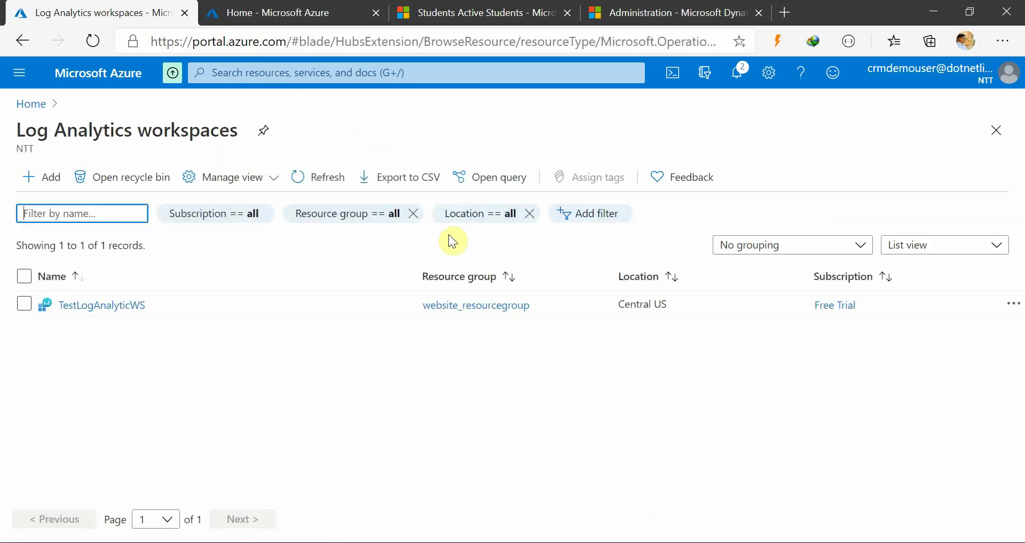
left_click(416, 365)
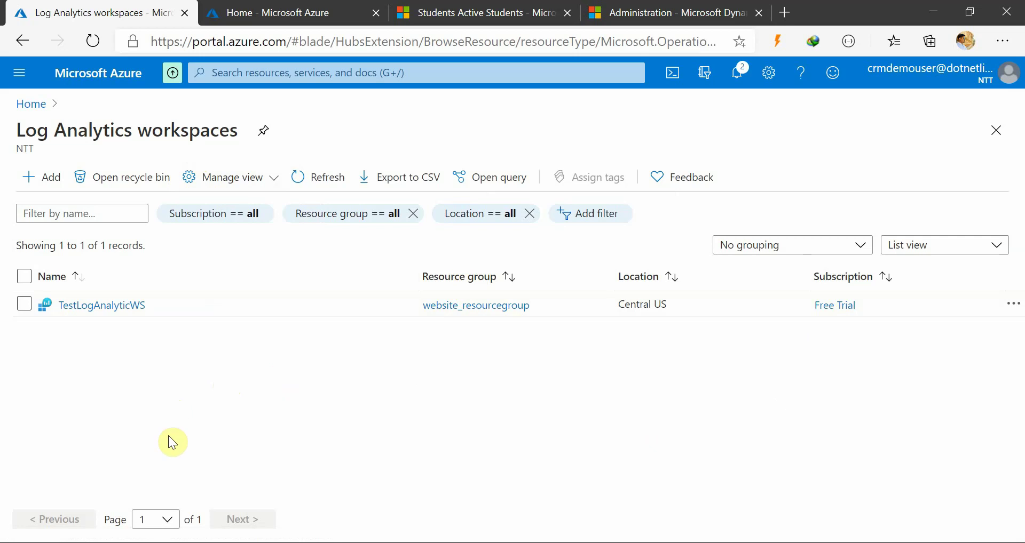
Start a new Log Analytics workspace in website_resourcegroup named CRMDemoWS
left_click(41, 177)
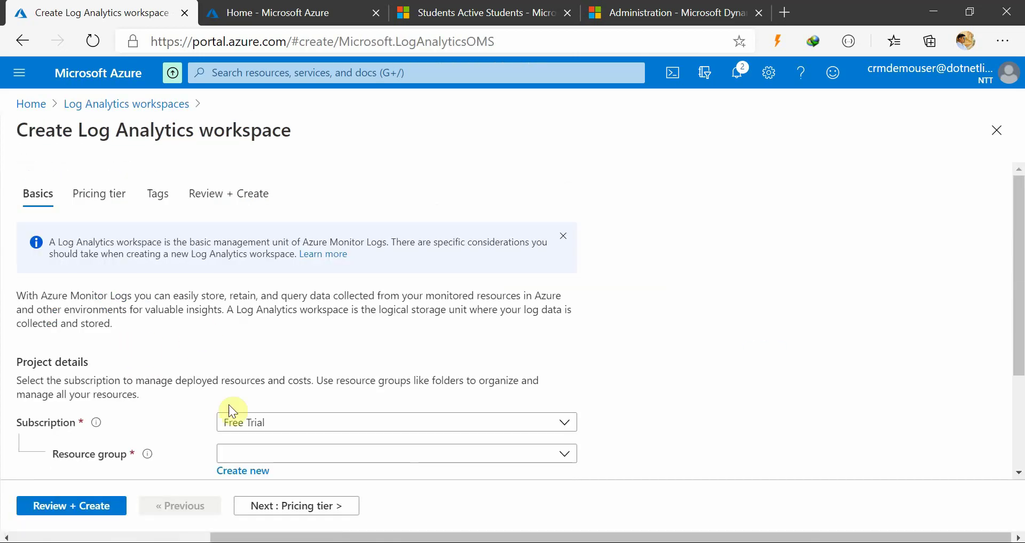
scroll(267, 411, "down", 2)
left_click(252, 358)
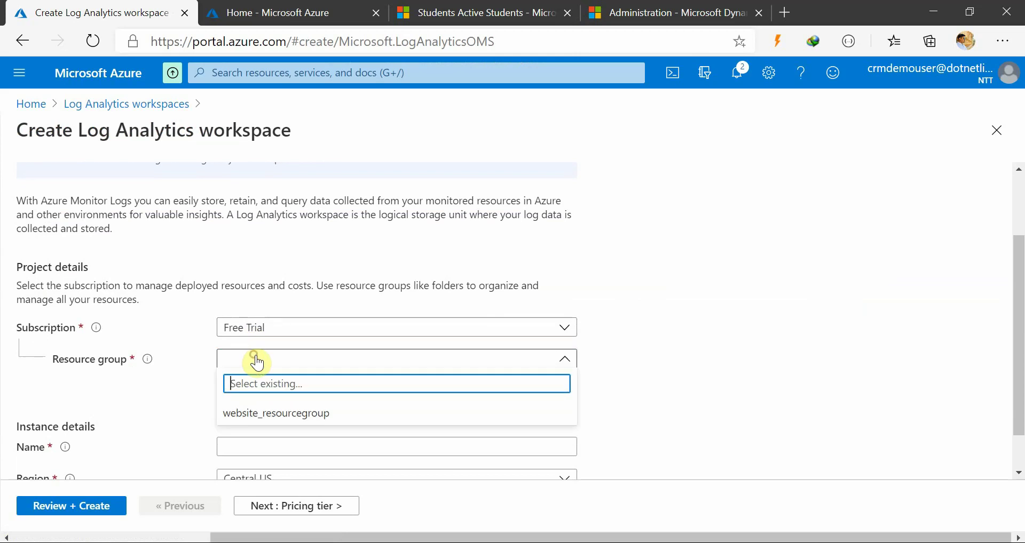
left_click(315, 413)
scroll(681, 401, "down", 2)
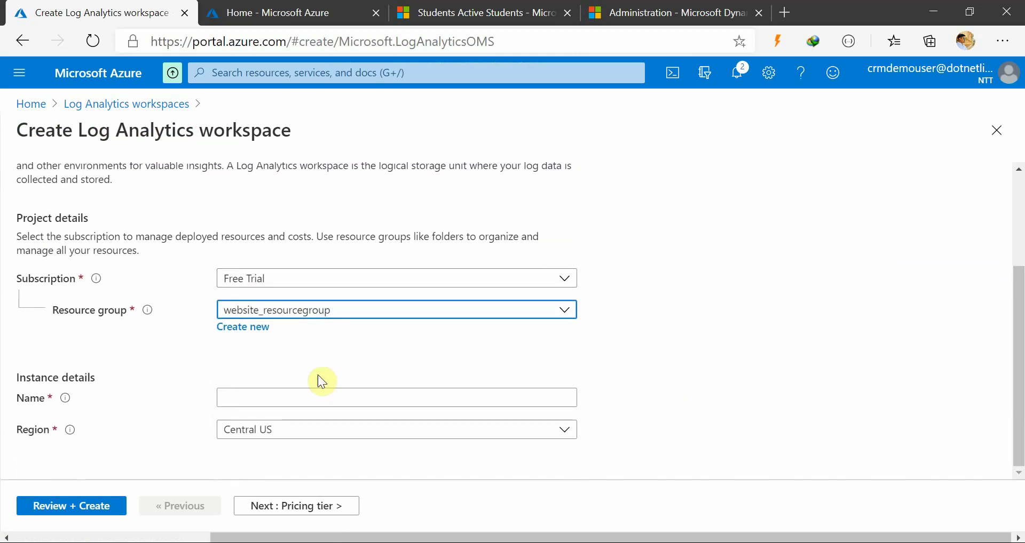
left_click(298, 395)
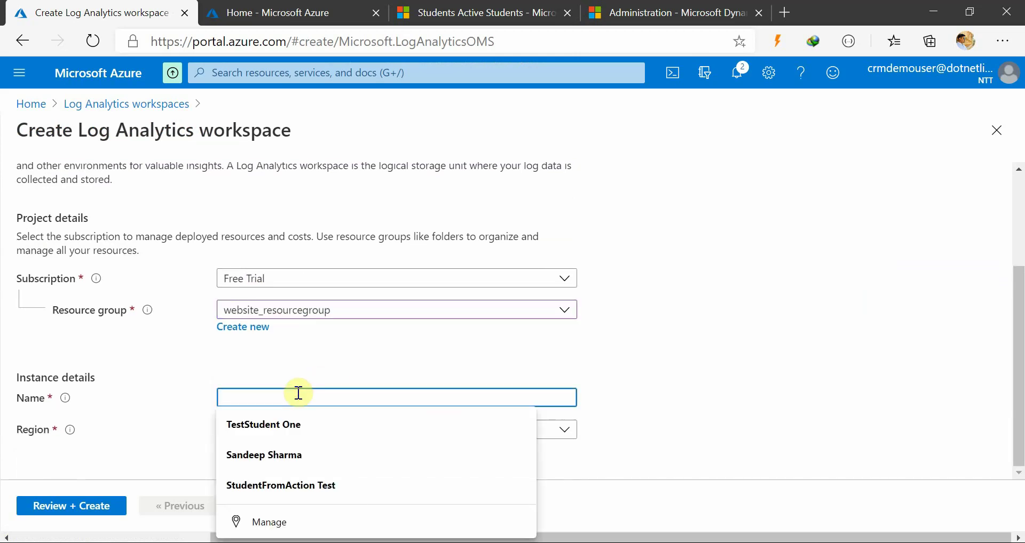
type("CRMDe")
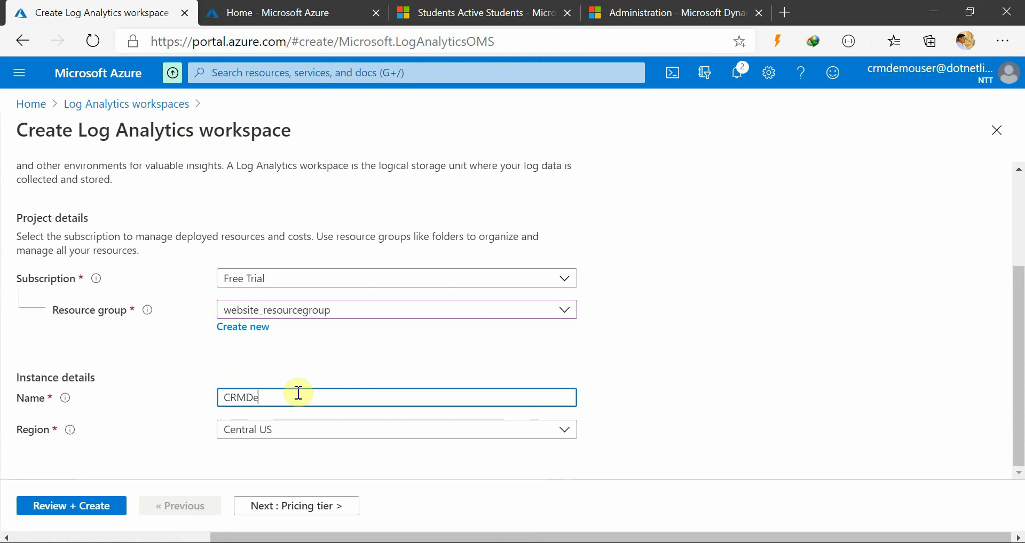
type("mo_WS")
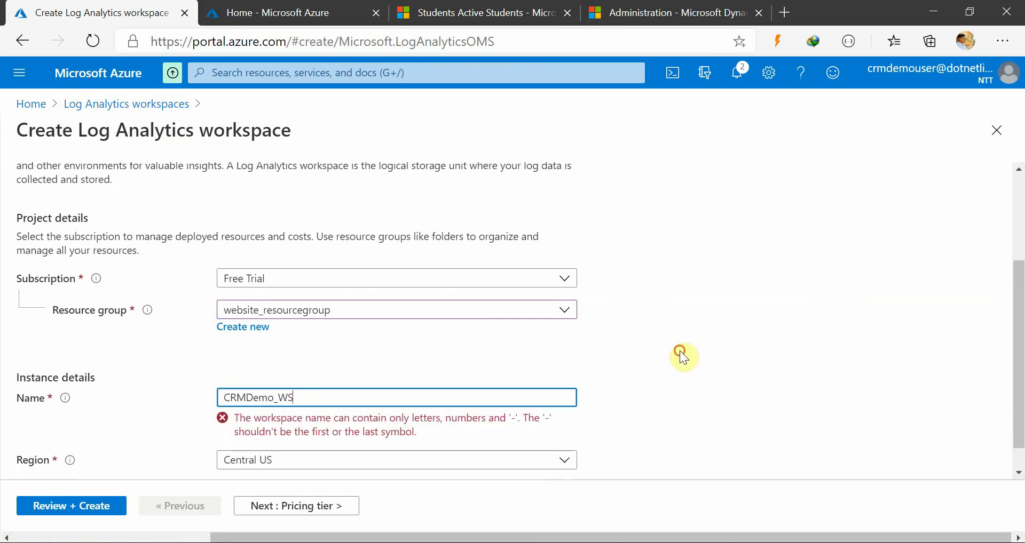
left_click(345, 397)
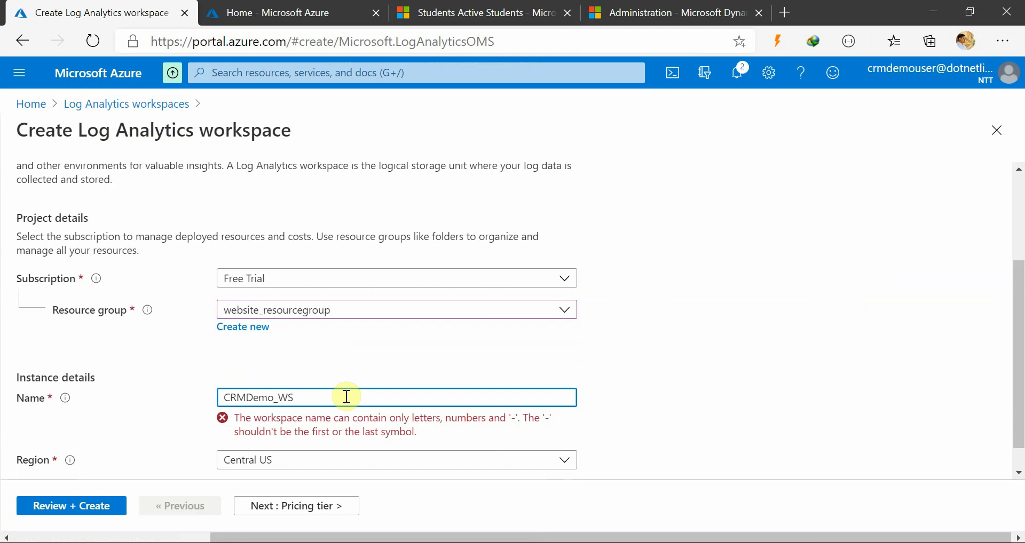
key("BackSpace")
key("BackSpace")
key("BackSpace")
type("WS")
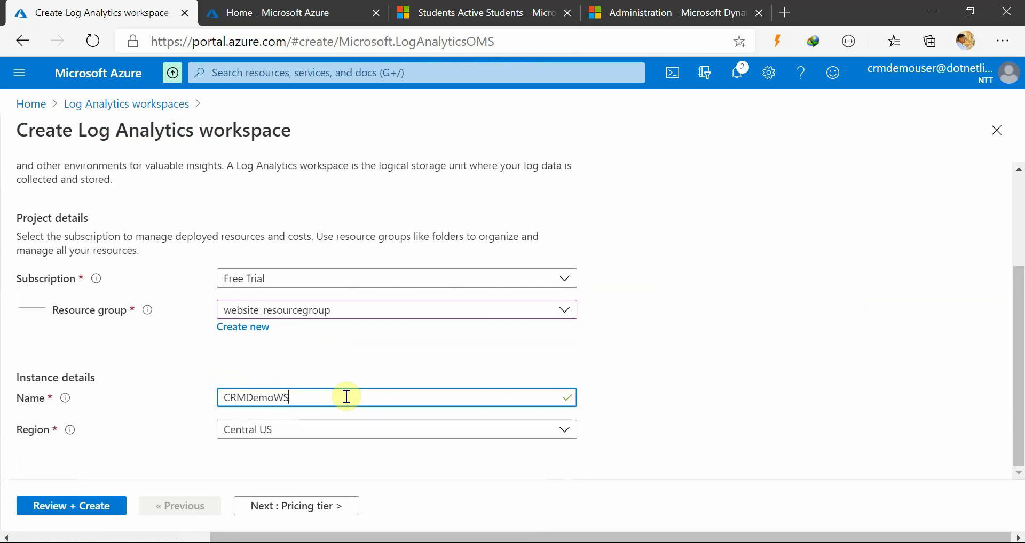
left_click(683, 422)
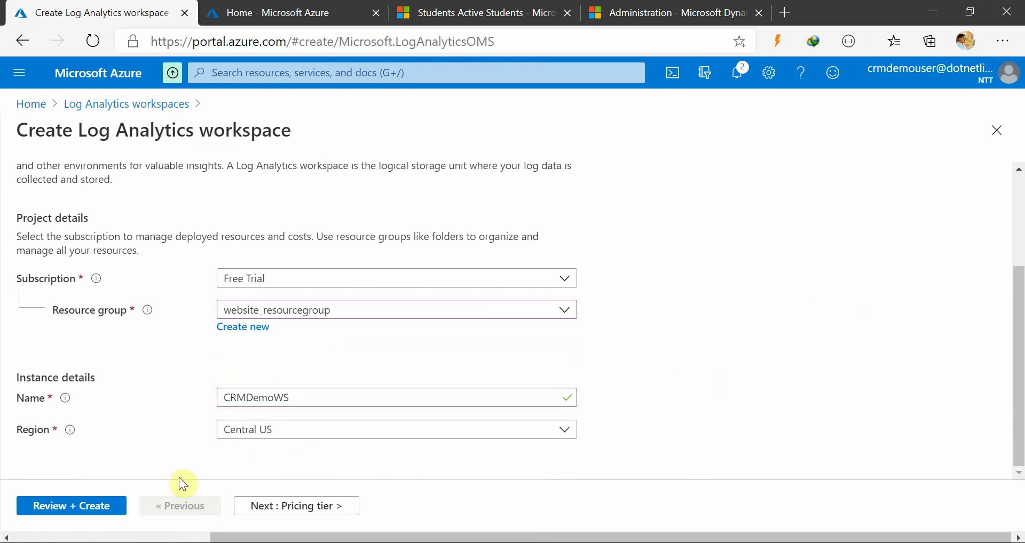
Review and create the CRMDemoWS workspace, then go back Home
left_click(110, 514)
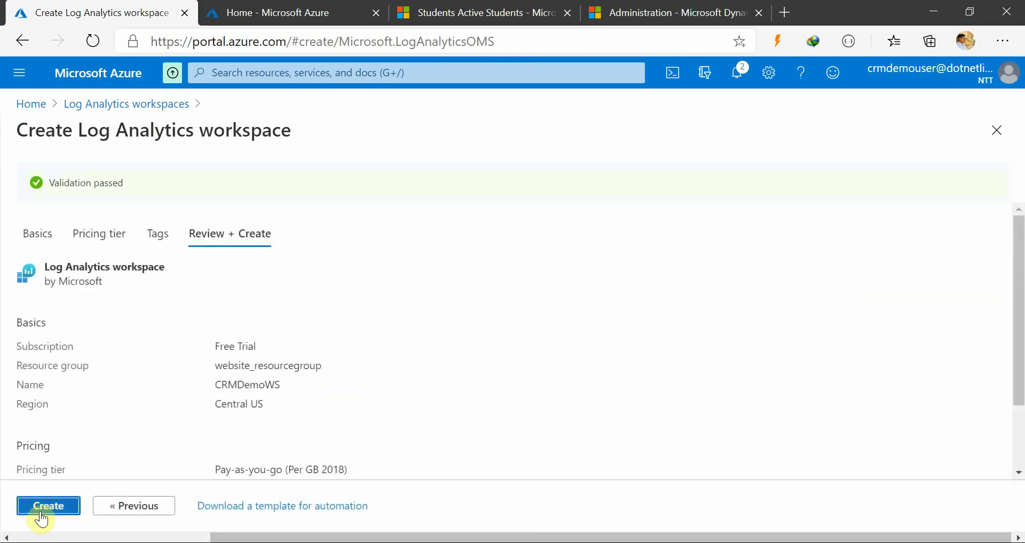
left_click(58, 507)
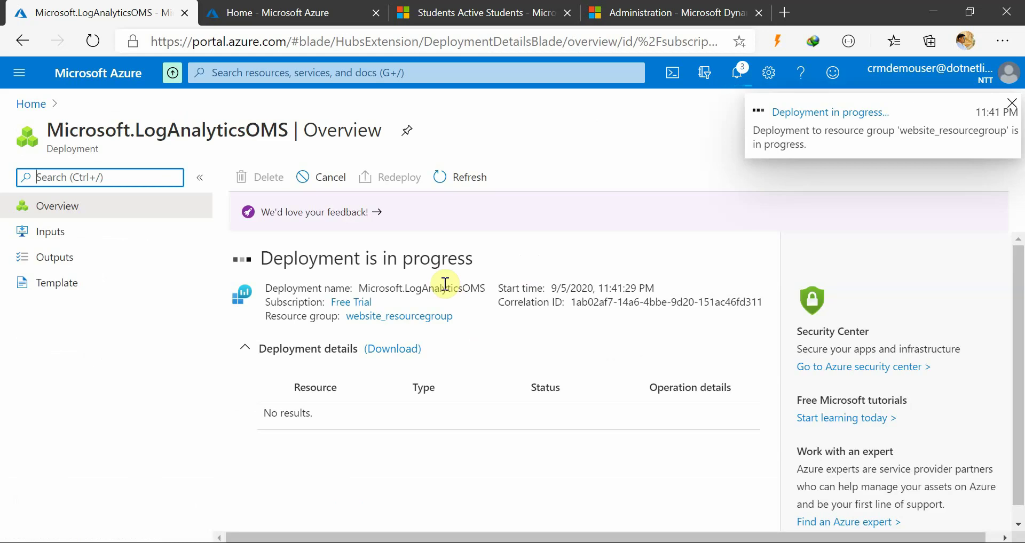
left_click(30, 104)
Refresh the workspaces list until the CRMDemoWS deployment succeeds and it appears
left_click(218, 184)
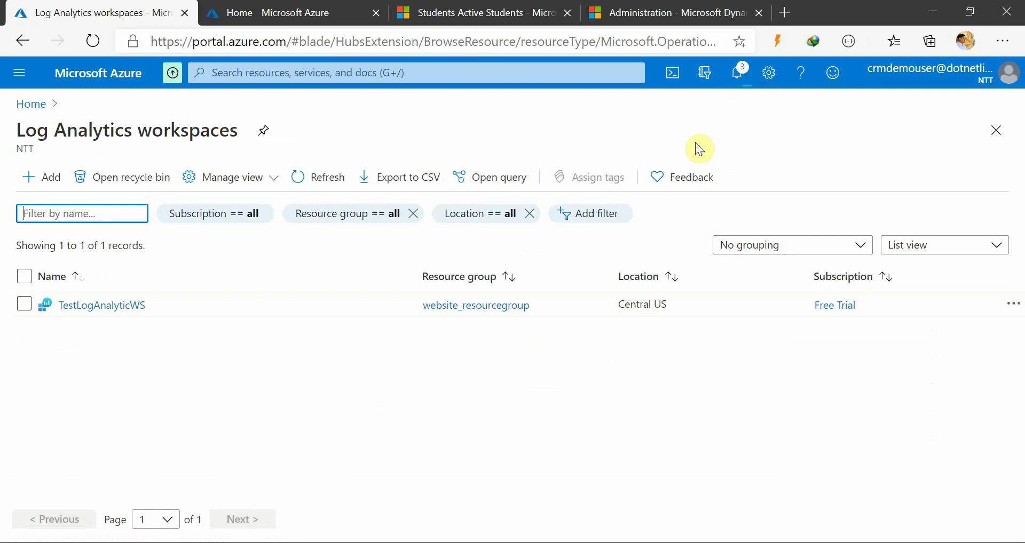
left_click(736, 74)
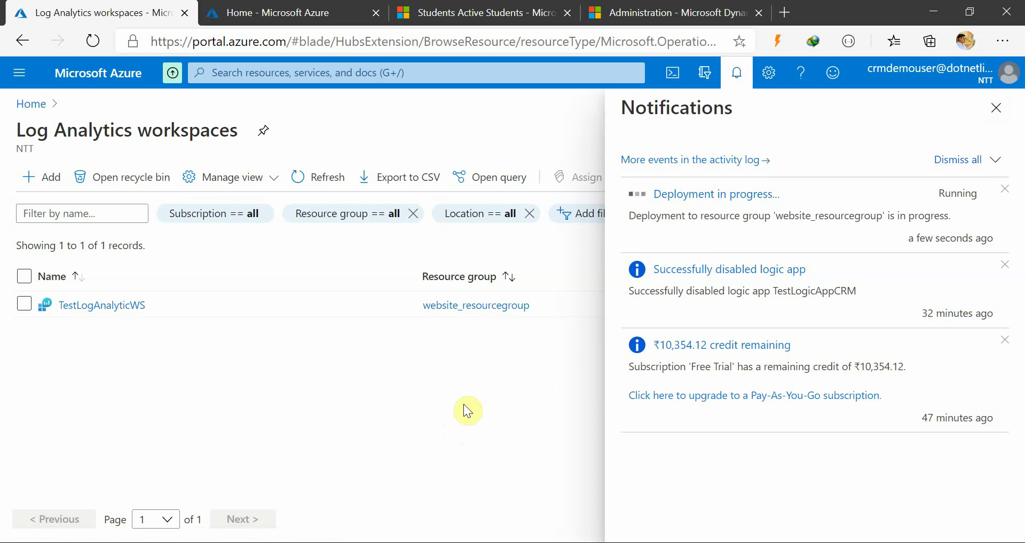
left_click(319, 182)
left_click(323, 175)
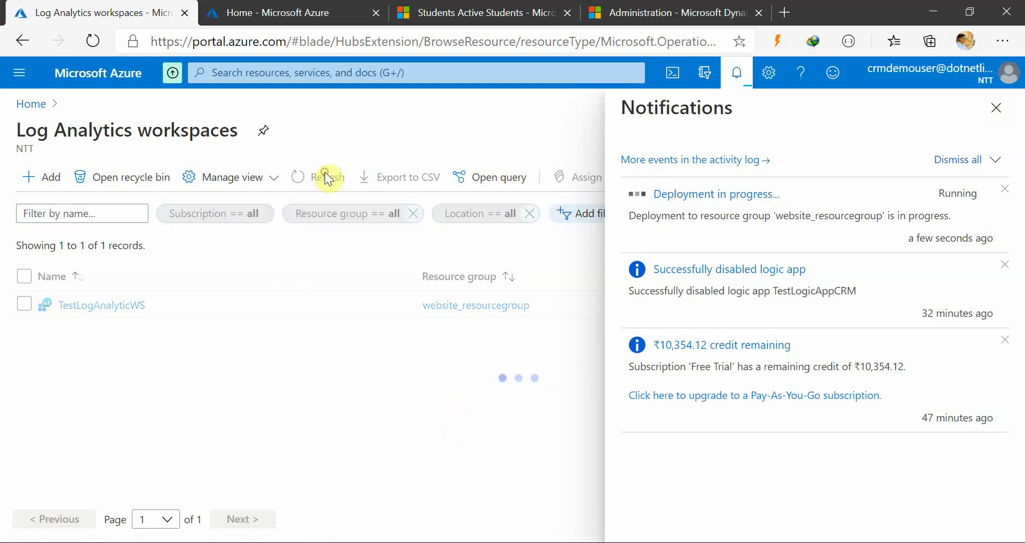
left_click(320, 177)
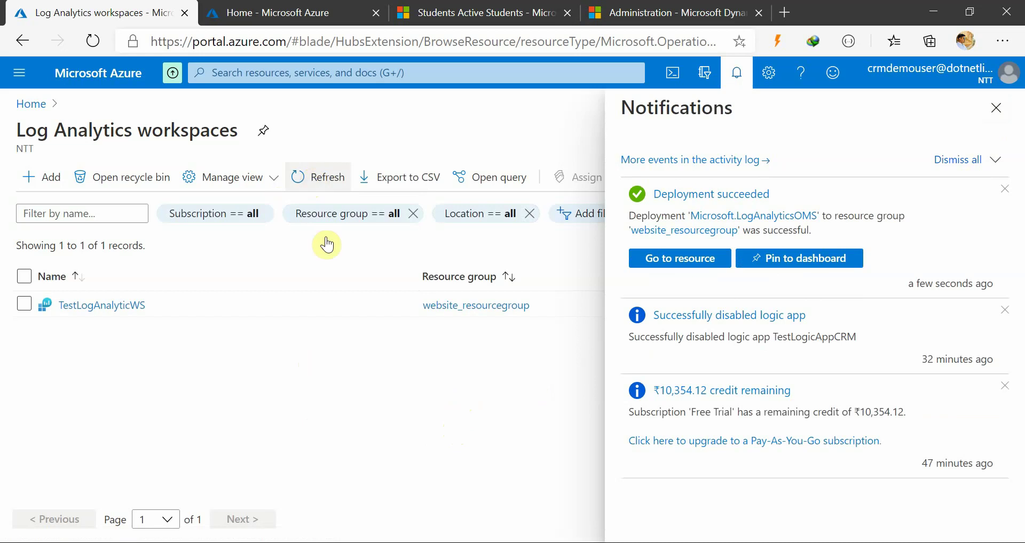
left_click(322, 181)
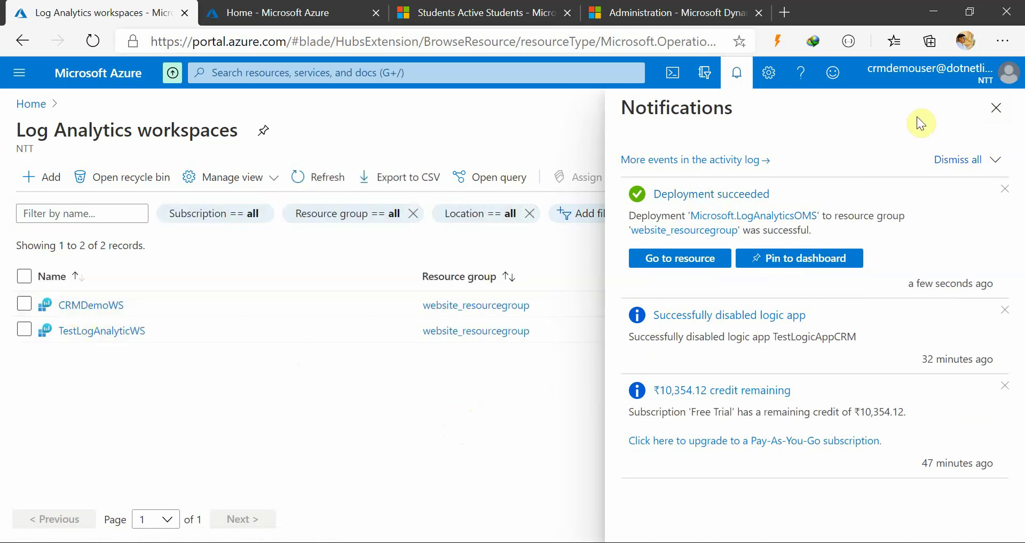
left_click(996, 107)
View the CRMDemoWS Logs page, then return to the Azure home page
left_click(102, 306)
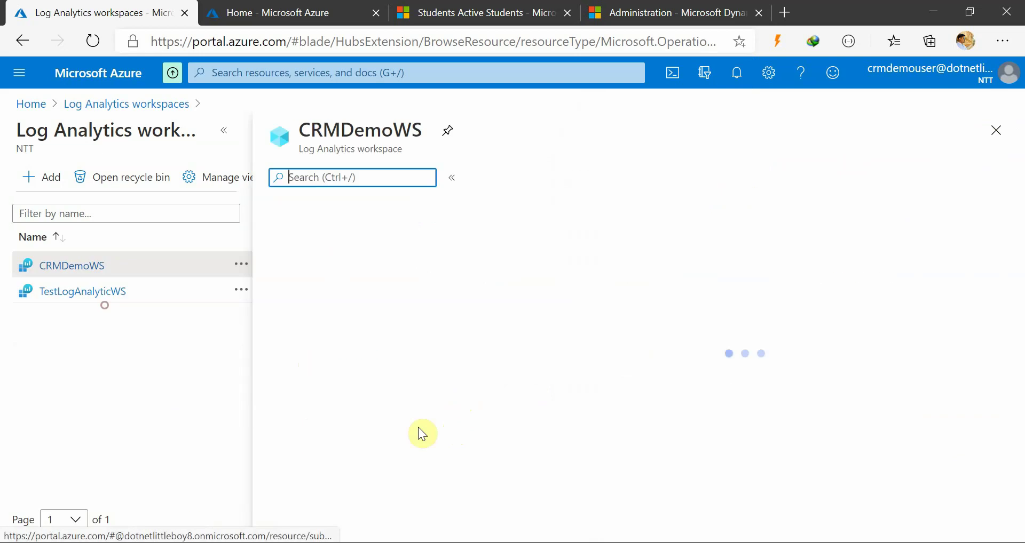
scroll(352, 455, "down", 2)
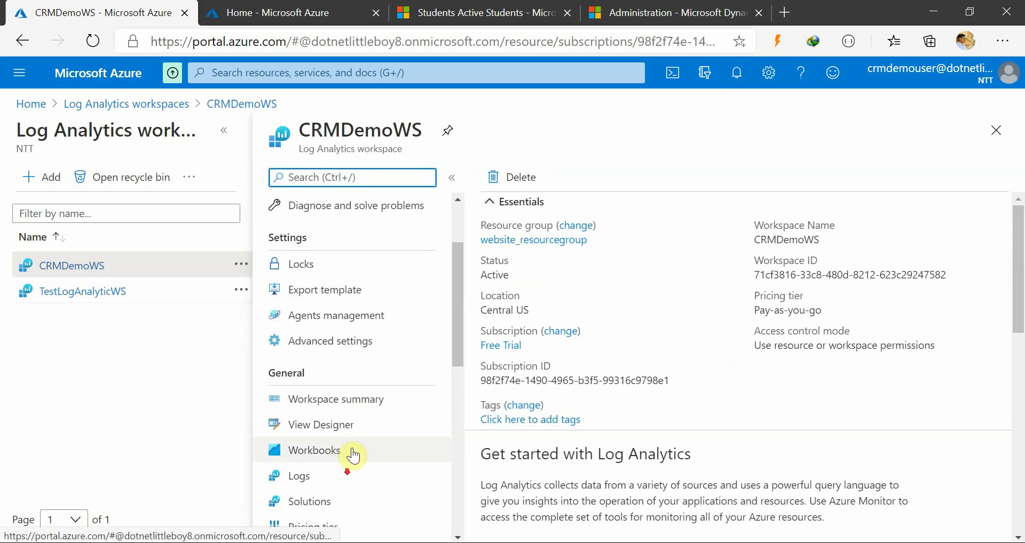
scroll(352, 455, "down", 3)
left_click(331, 316)
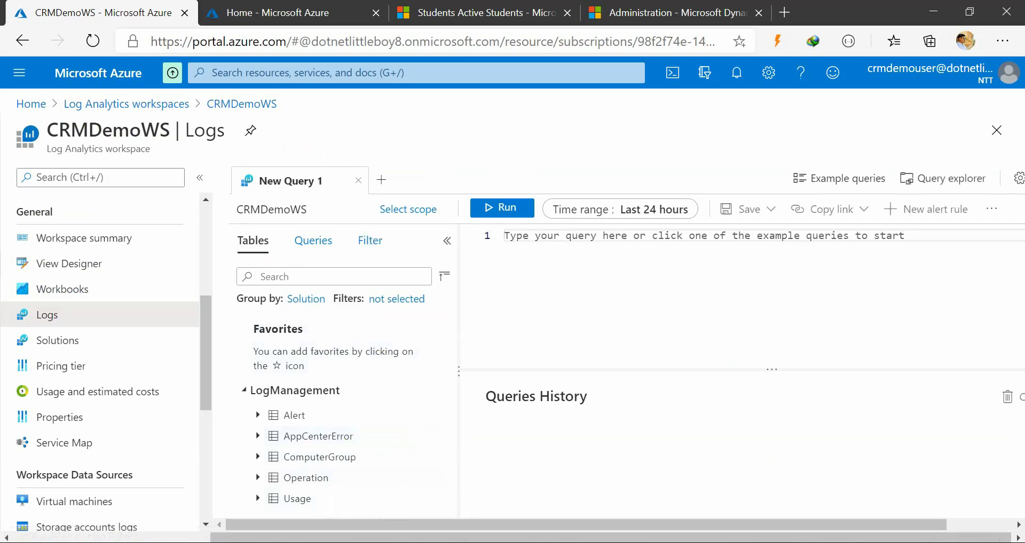
left_click(579, 503)
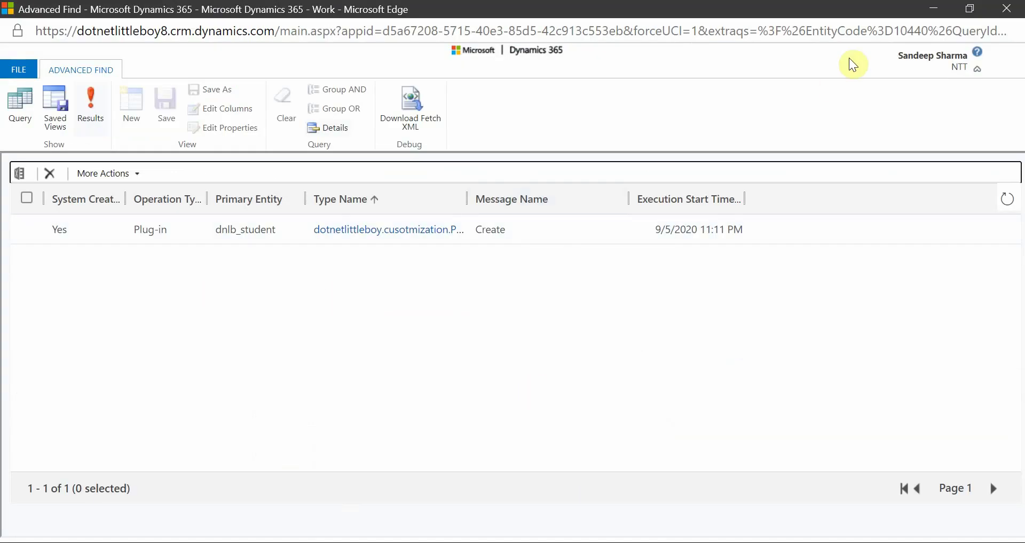
left_click(933, 9)
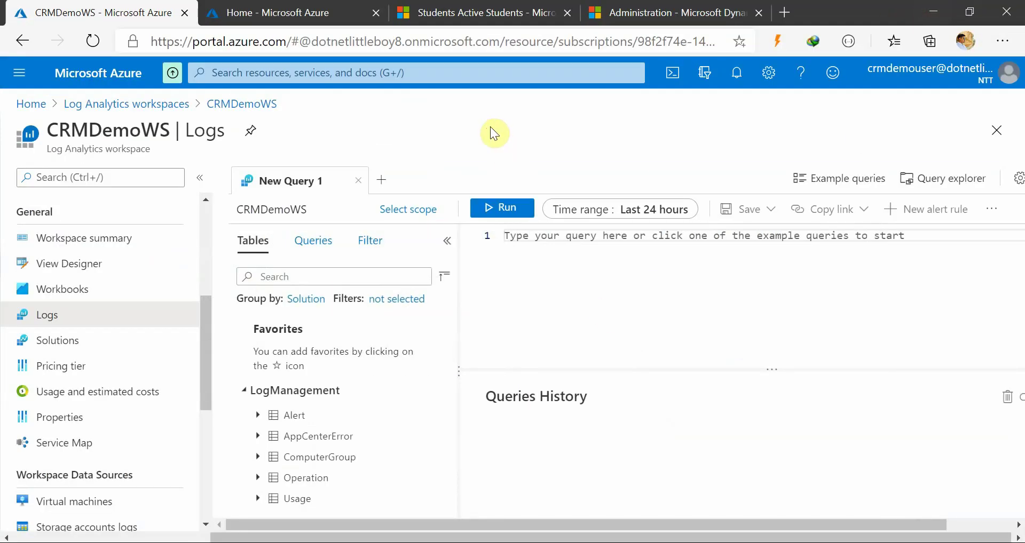
left_click(30, 105)
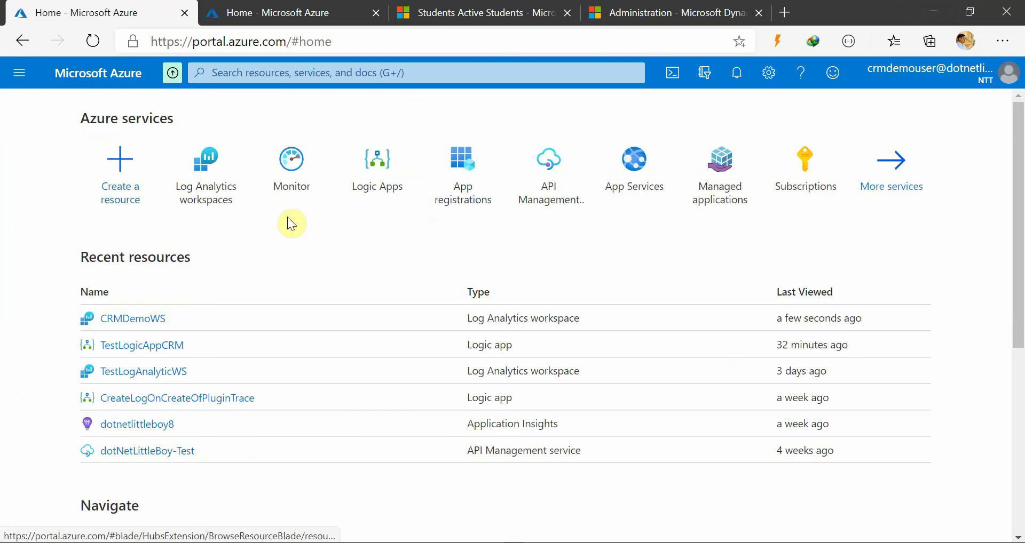
Start a new logic app in website_resourcegroup
mouse_move(368, 198)
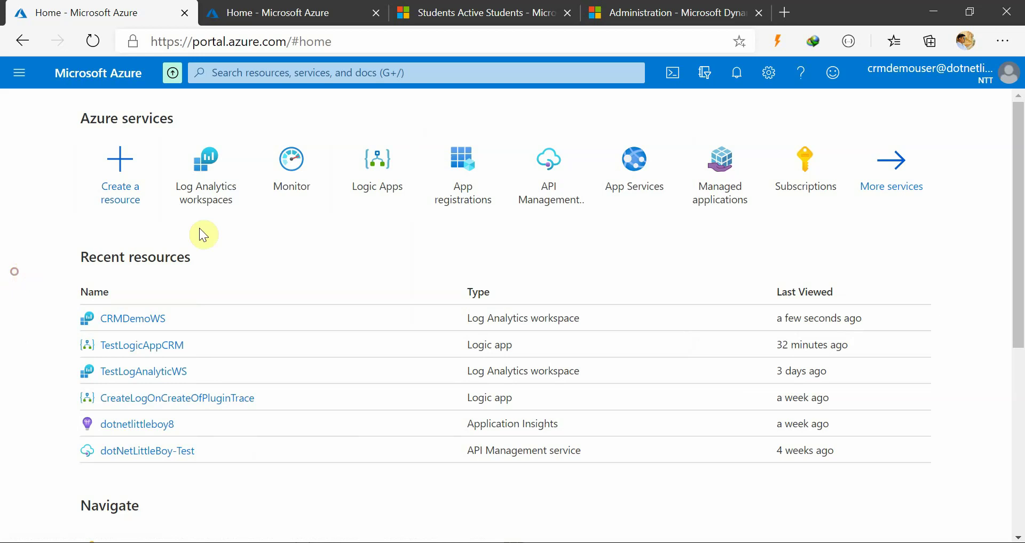
left_click(376, 182)
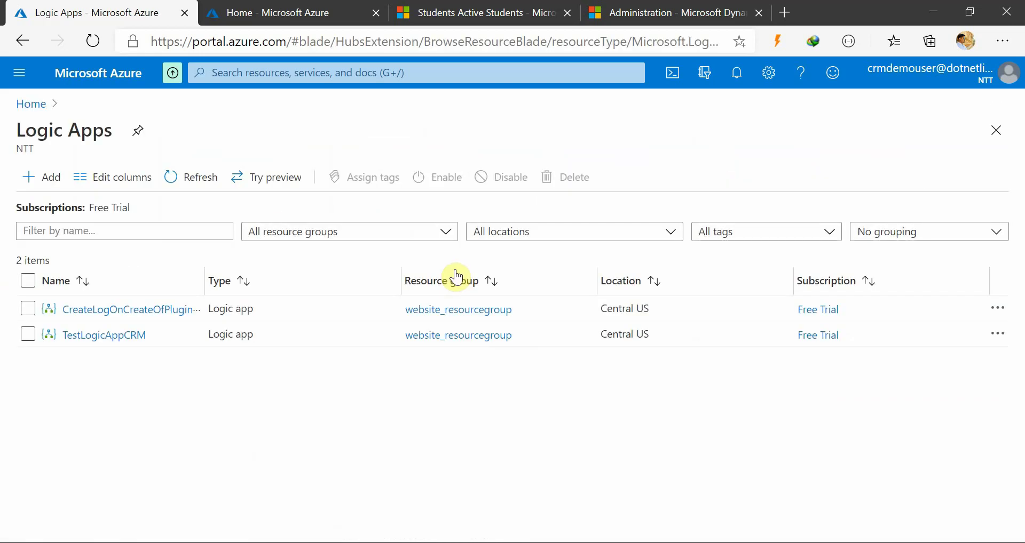
left_click(41, 179)
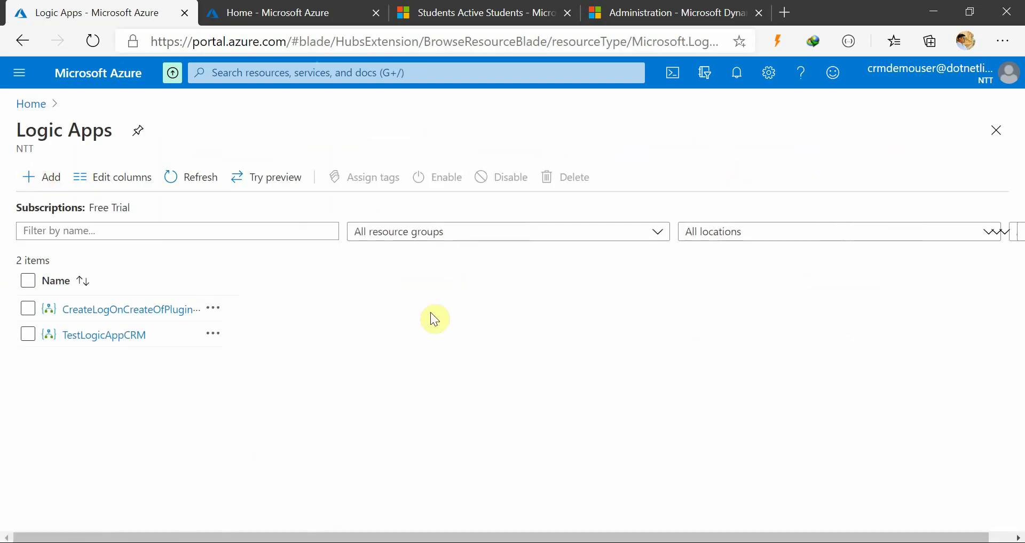
left_click(297, 327)
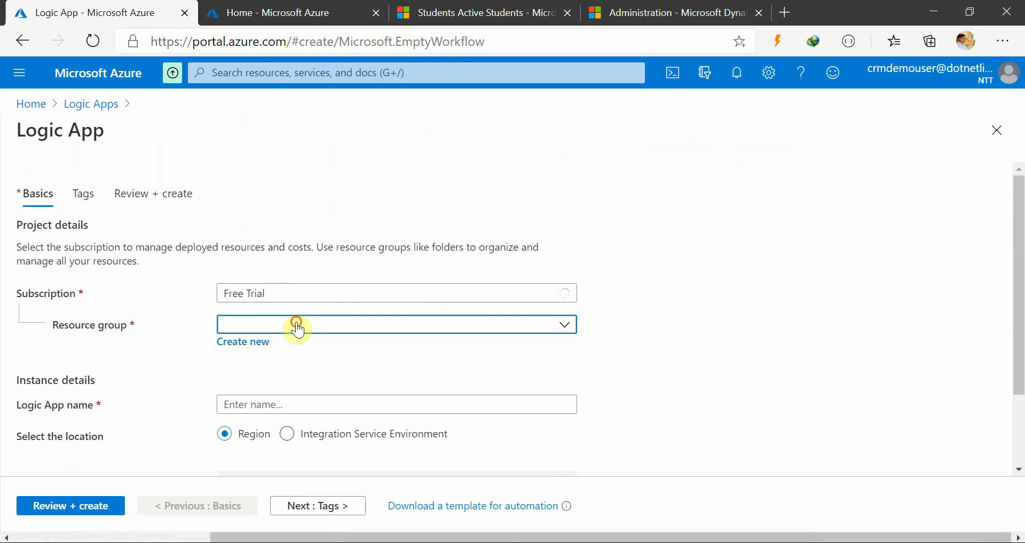
left_click(308, 379)
Name it CRMDemo_CRMTrace2LogAnalytics and validate to reach the review summary
left_click(263, 405)
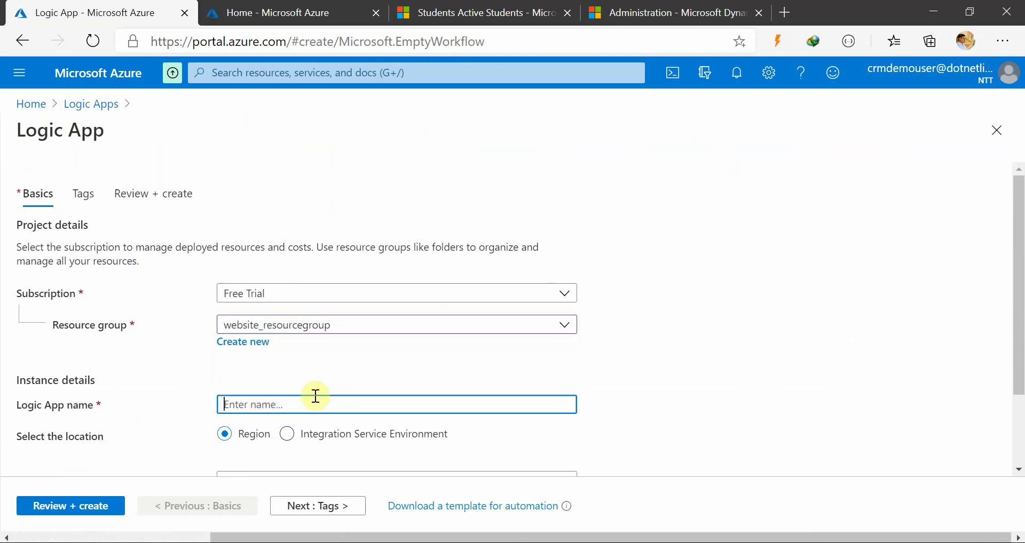
type("CRMDemo_CRMTr")
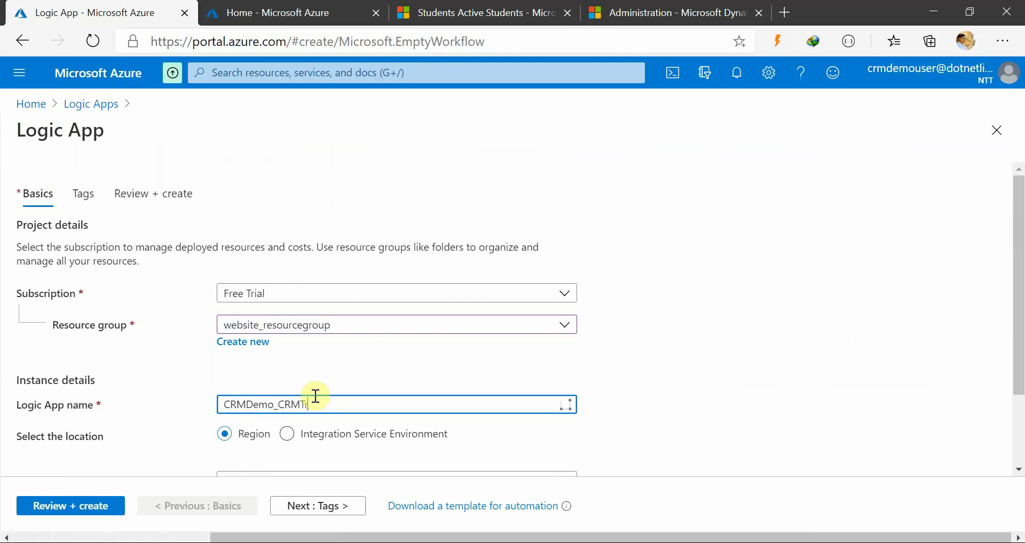
type("ace2LogA")
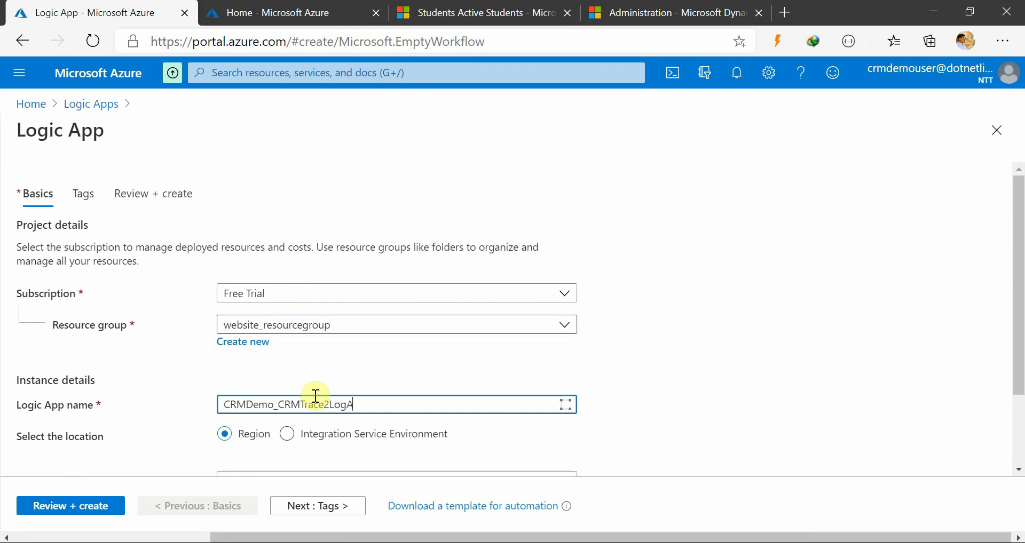
type("nalytics")
left_click(693, 381)
scroll(692, 381, "down", 2)
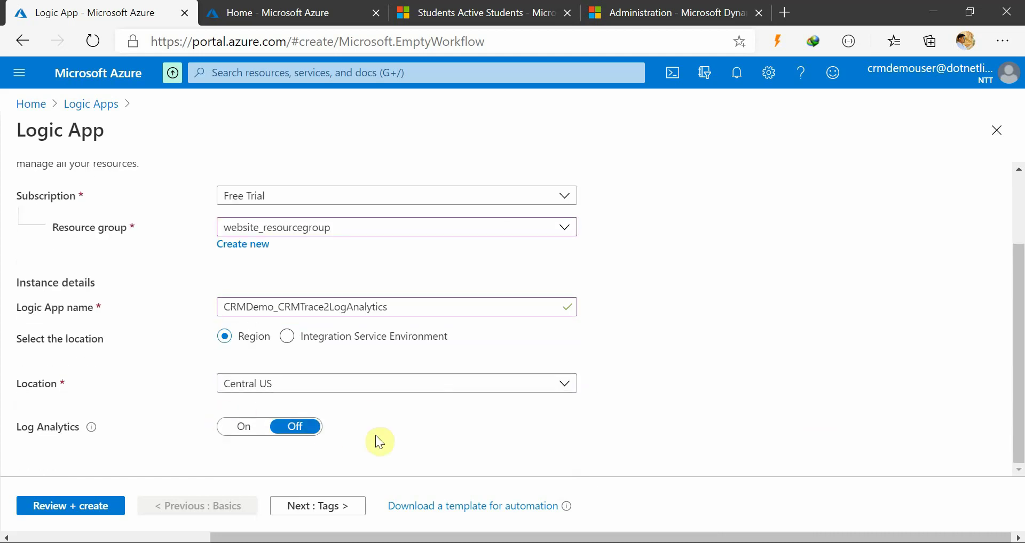
left_click(47, 506)
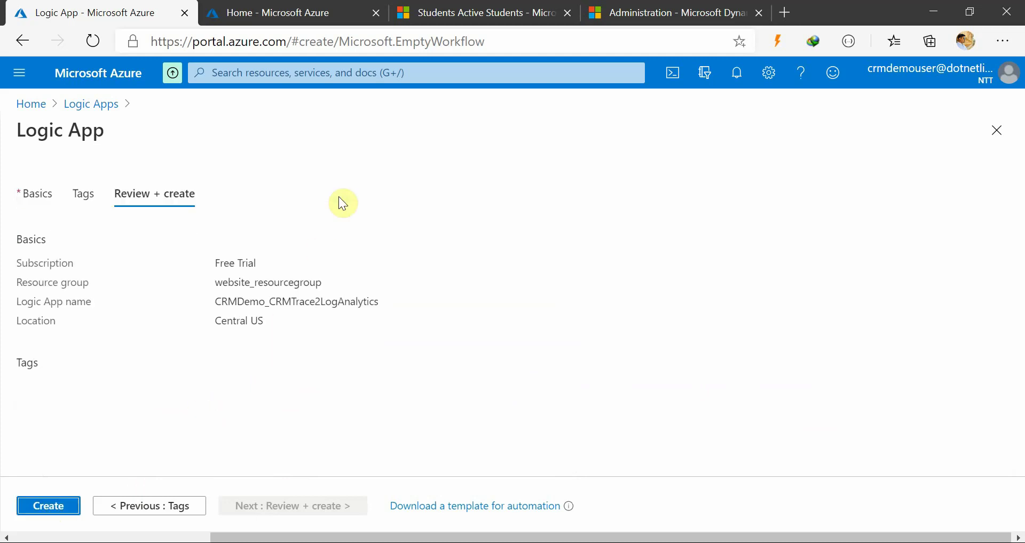
Create the logic app and refresh the Logic Apps list while it deploys
left_click(55, 510)
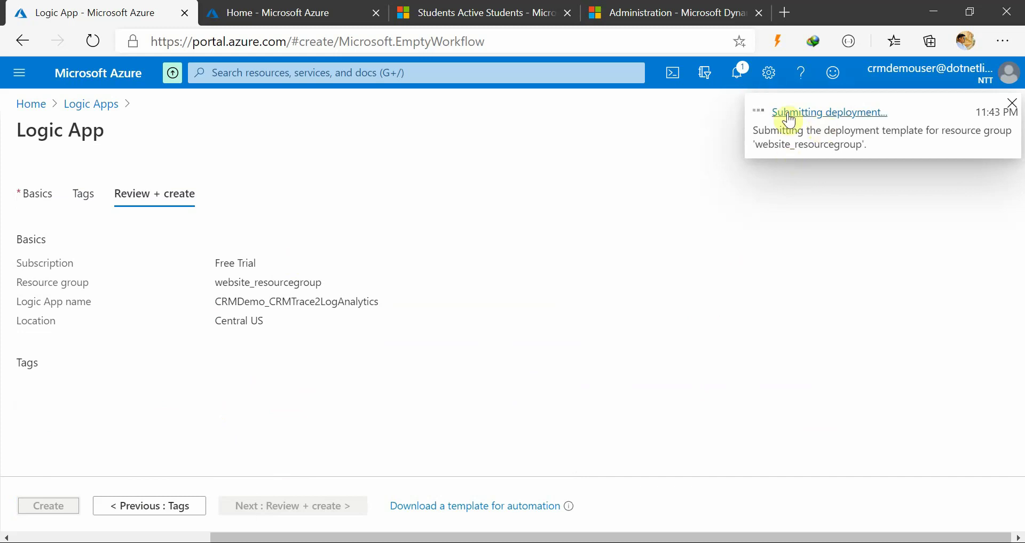
left_click(739, 72)
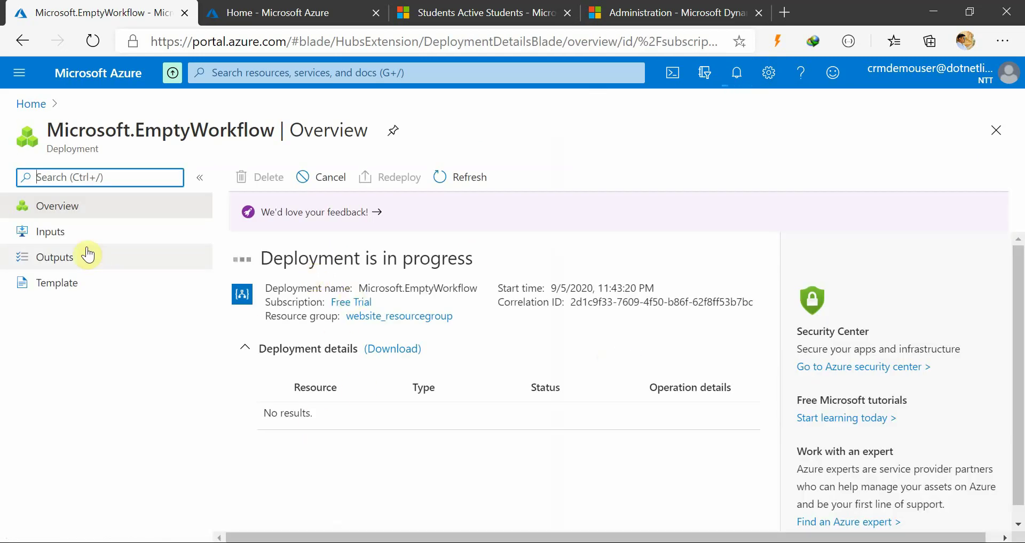
left_click(33, 105)
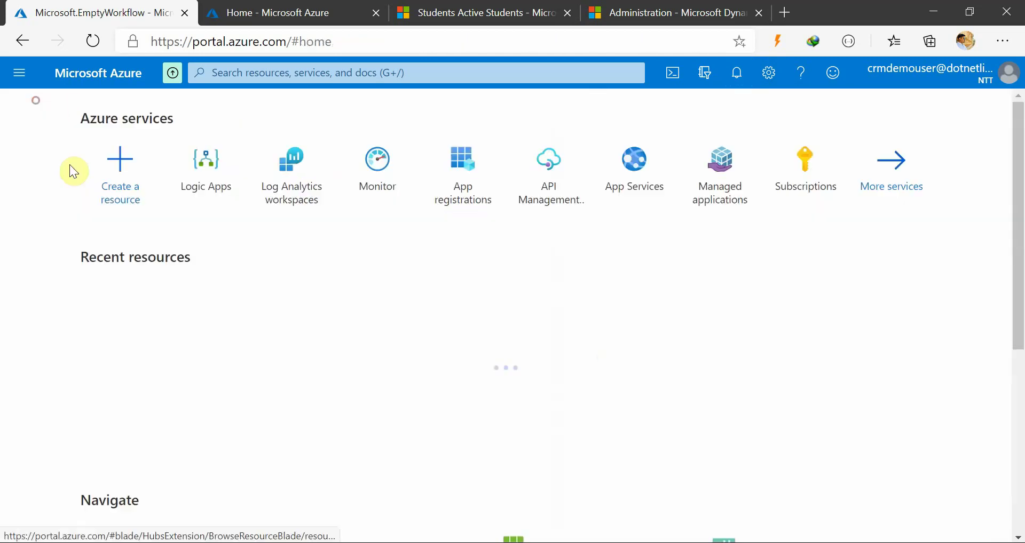
left_click(206, 171)
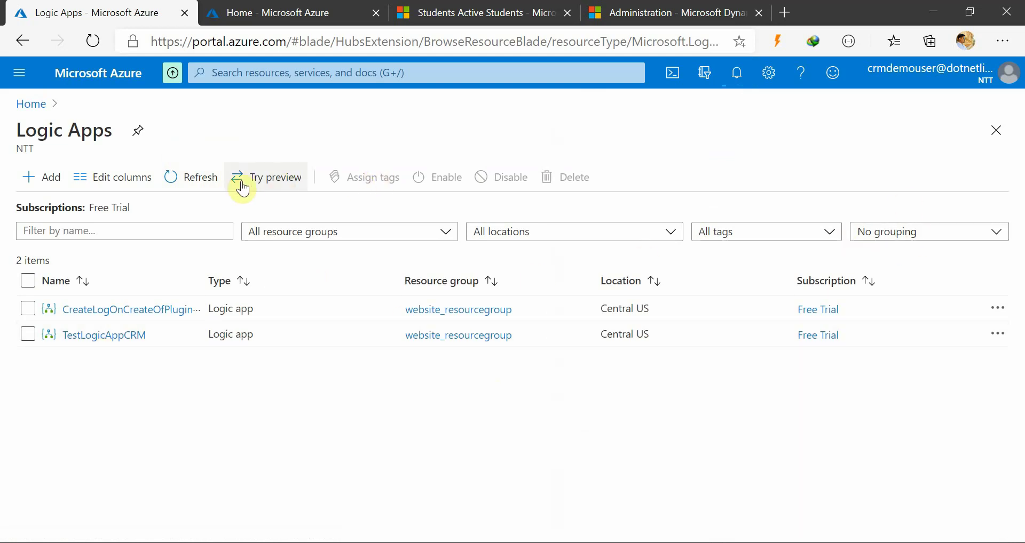
left_click(194, 176)
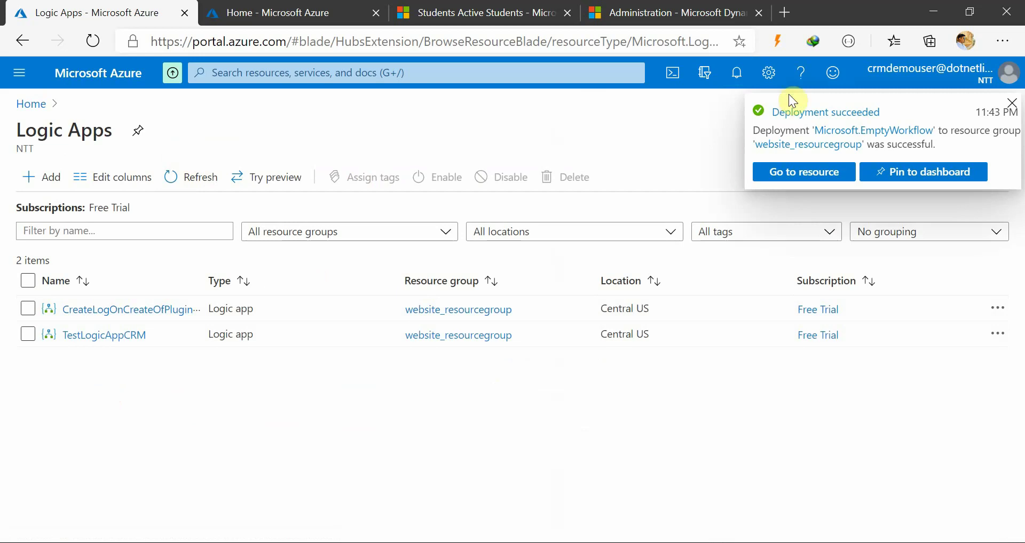
left_click(186, 179)
left_click(190, 178)
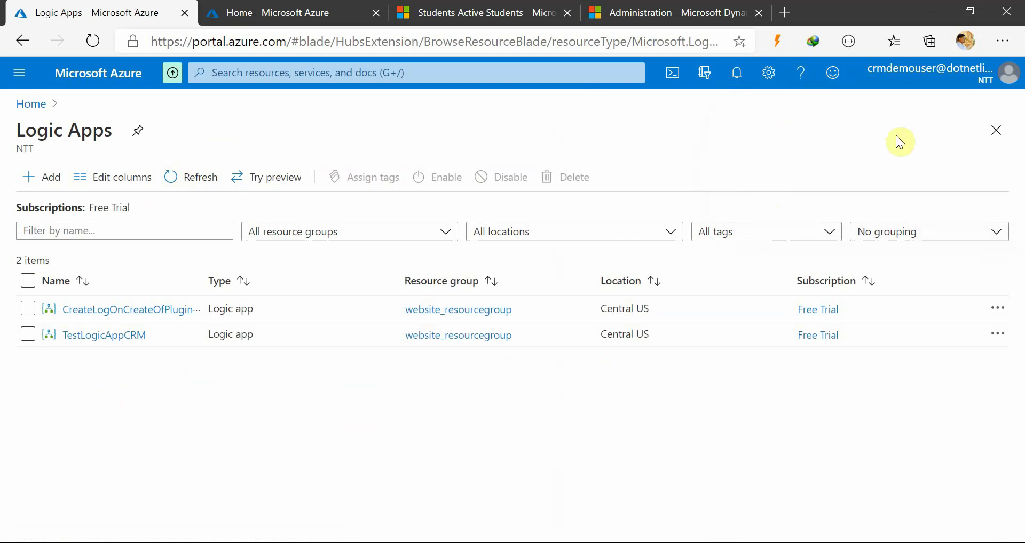
Reopen the list, widen the Name column, and open CRMDemo_CRMTrace2LogAnalytics
left_click(996, 130)
left_click(213, 180)
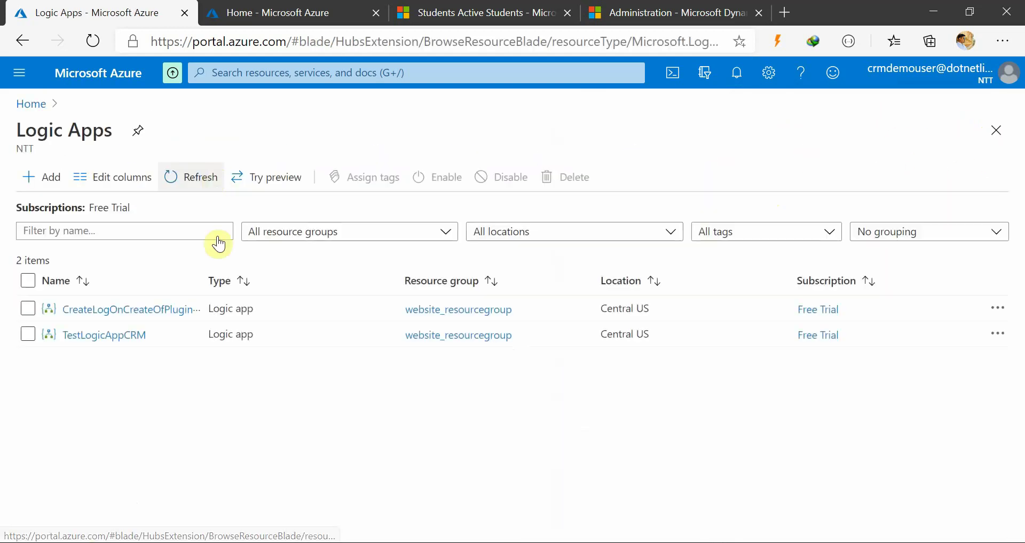
left_click(191, 174)
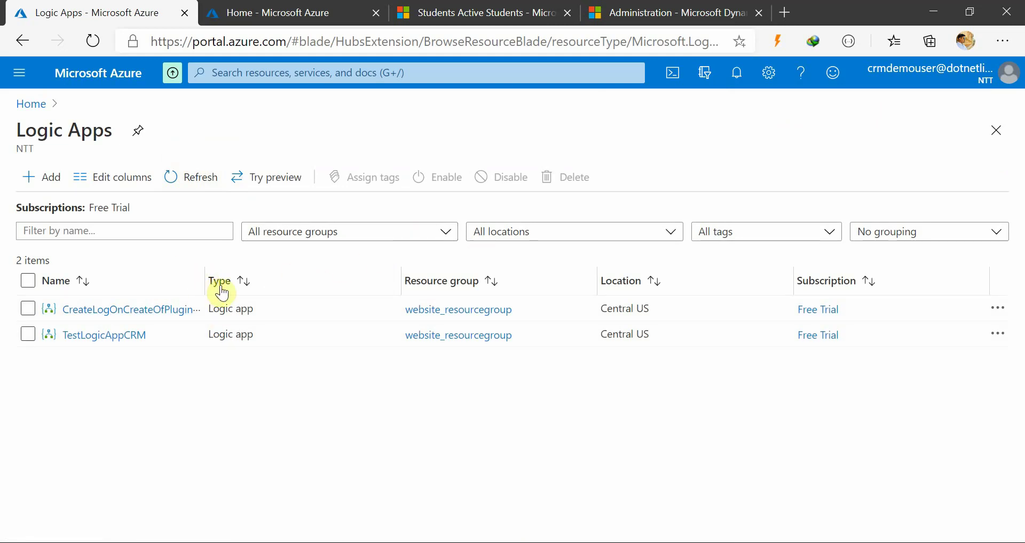
left_click_drag(206, 279, 274, 279)
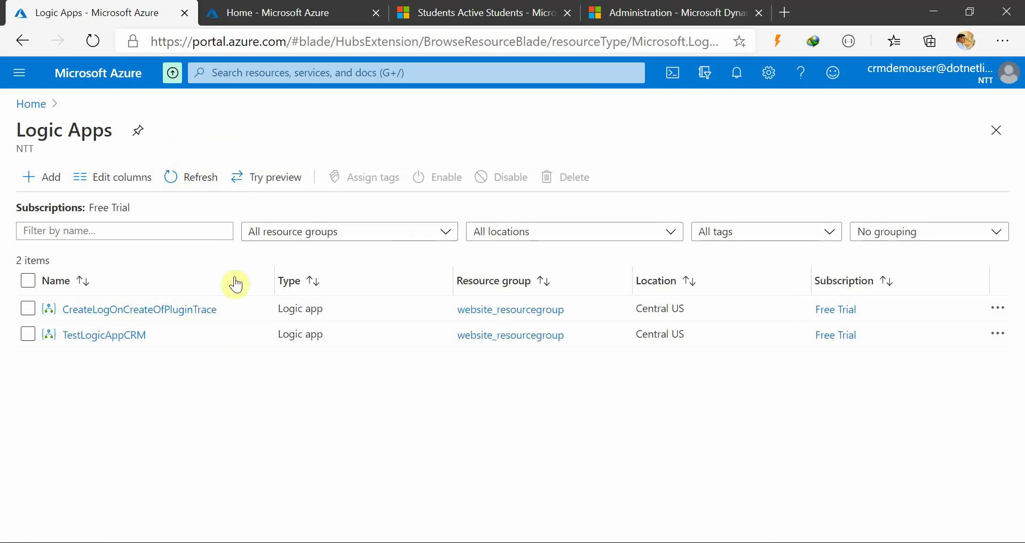
left_click(201, 176)
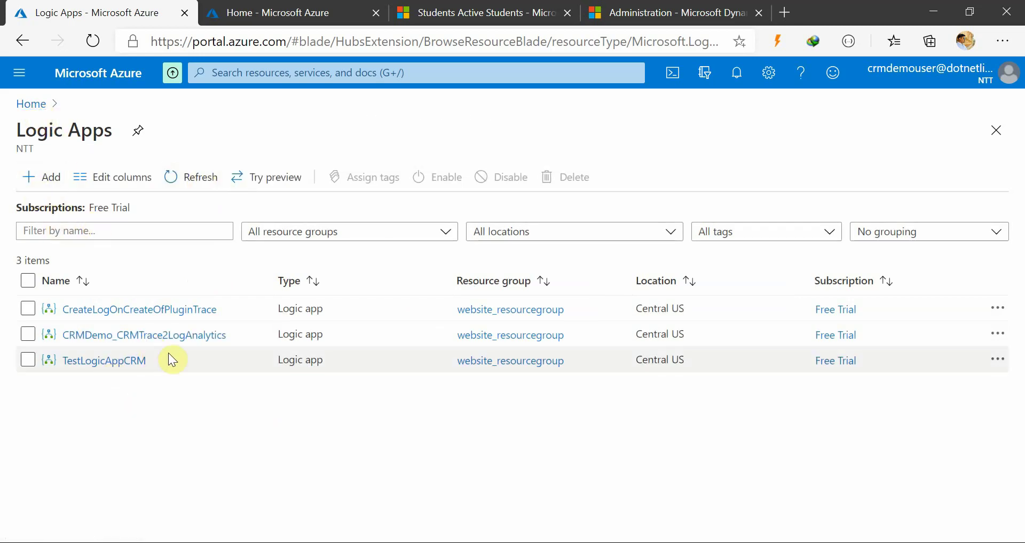
left_click(153, 335)
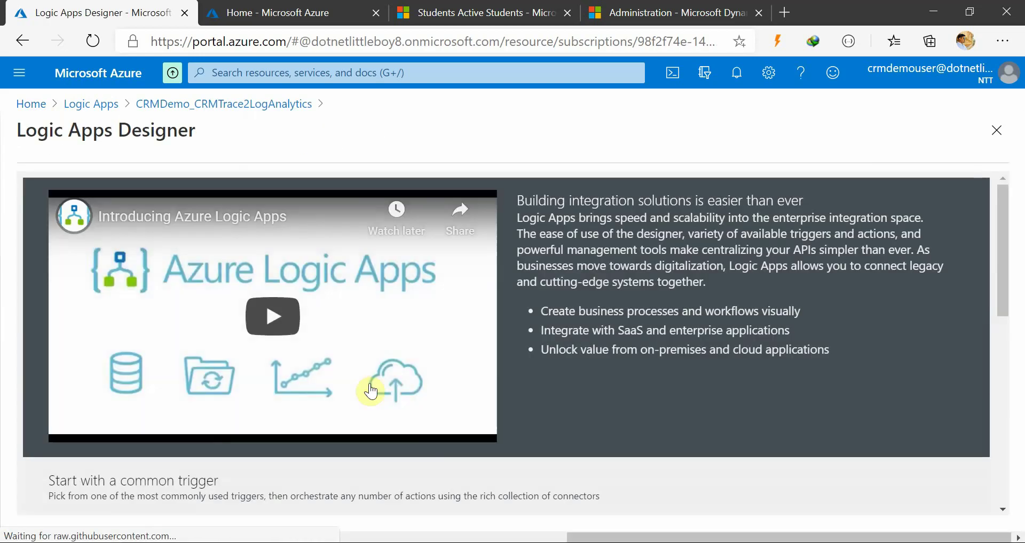
Browse the designer's common triggers and templates, including Blank Logic App
scroll(597, 369, "down", 1)
scroll(598, 373, "down", 6)
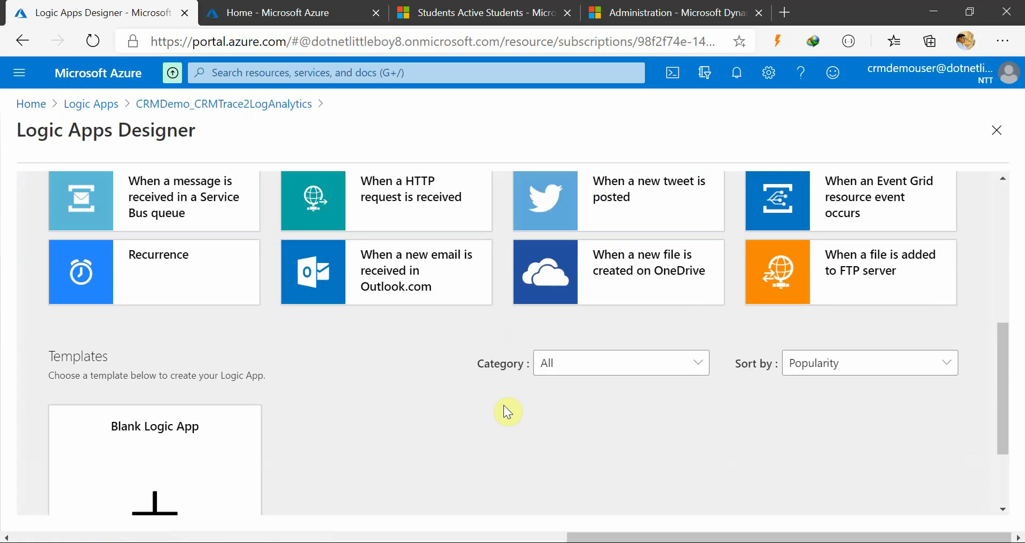
scroll(328, 364, "up", 1)
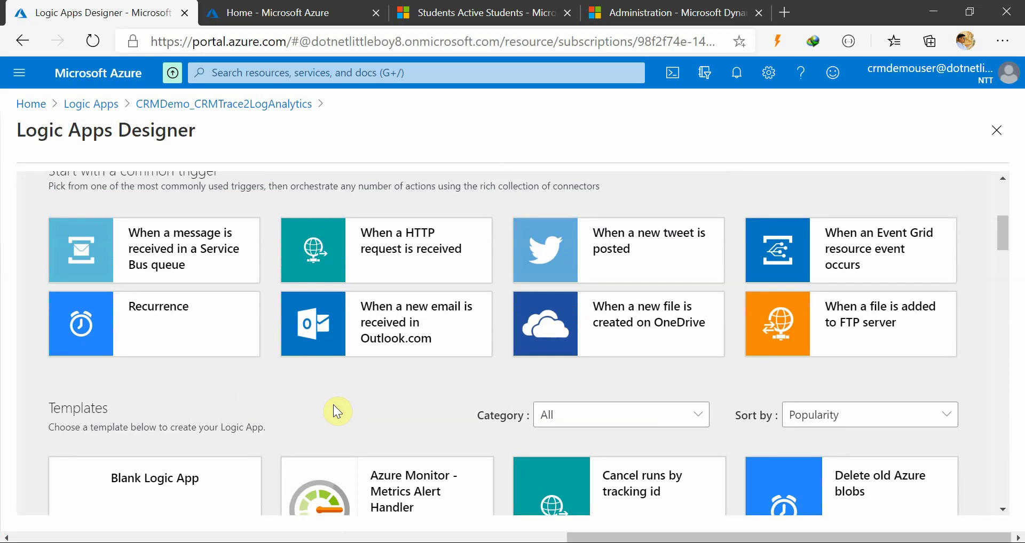
left_click(493, 542)
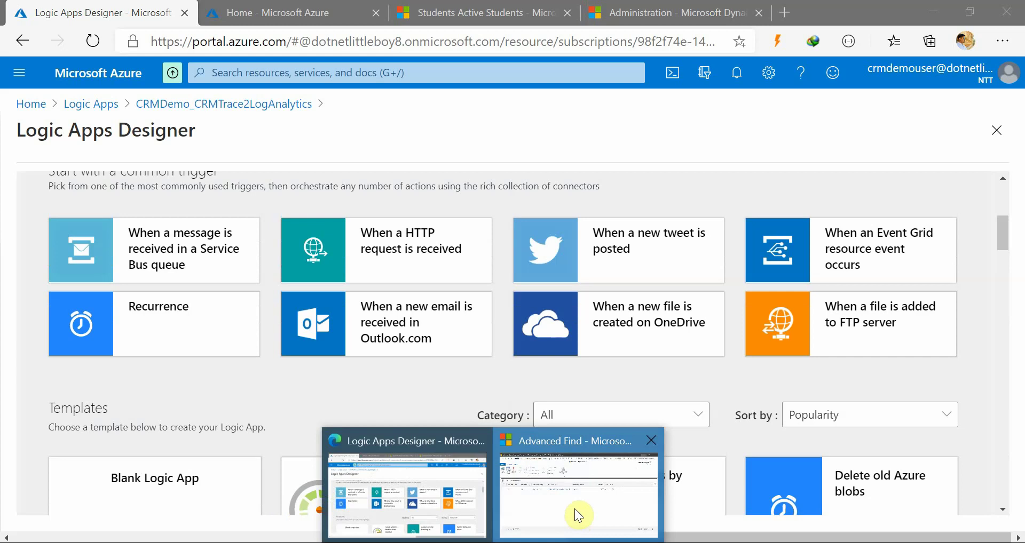
left_click(575, 510)
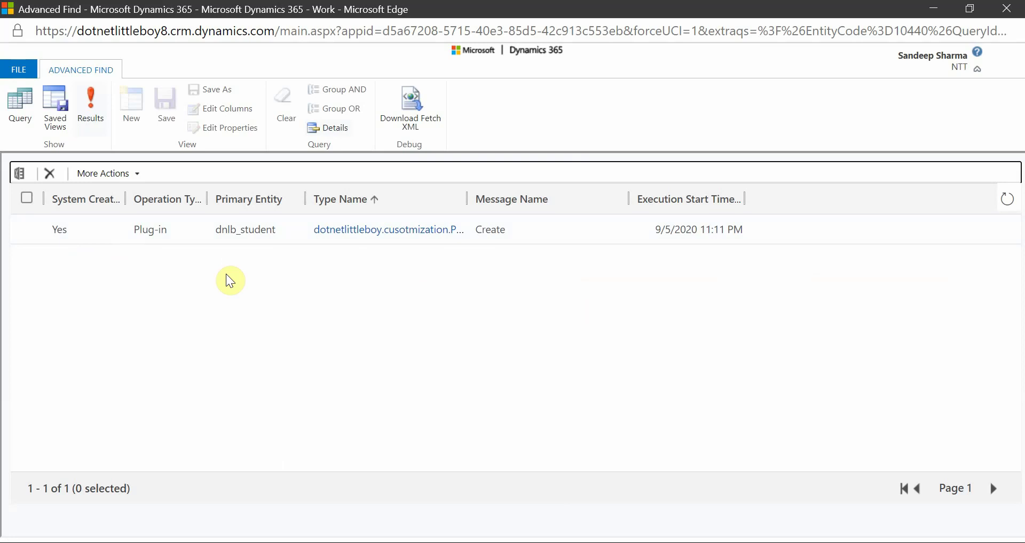
left_click(933, 9)
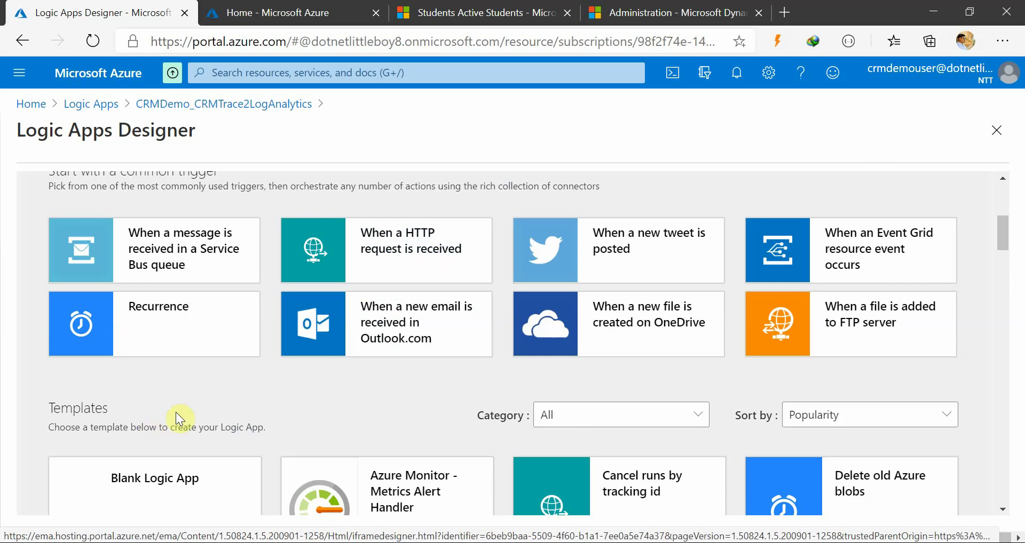
Add a Recurrence trigger running every 30 minutes, then add a new step
left_click(160, 339)
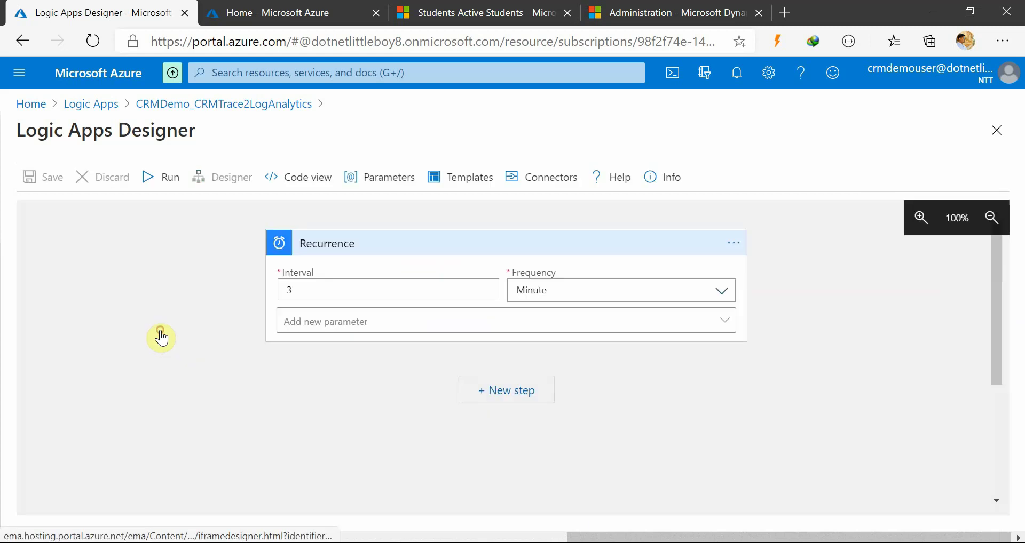
left_click(480, 542)
left_click(553, 520)
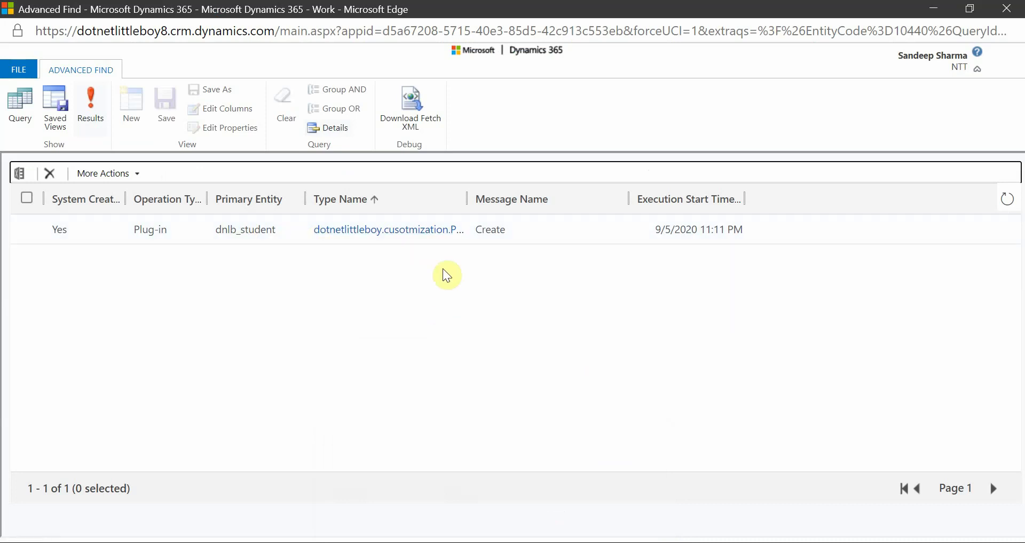
left_click(933, 8)
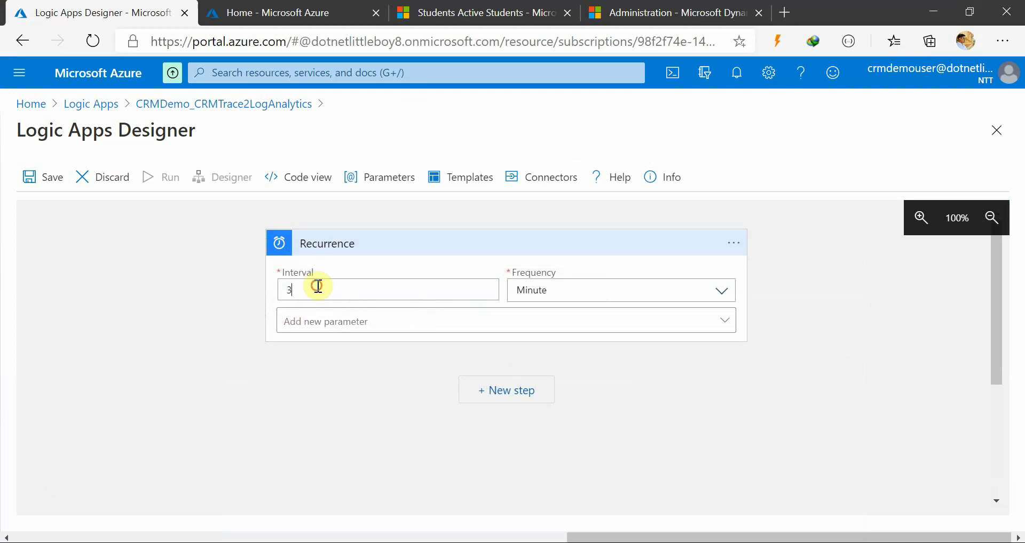
left_click(318, 286)
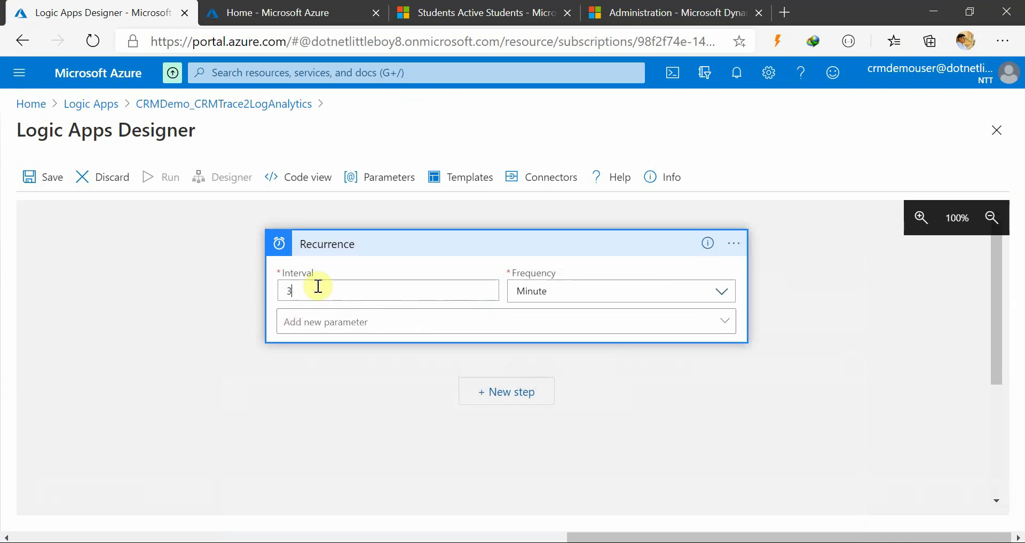
left_click(304, 383)
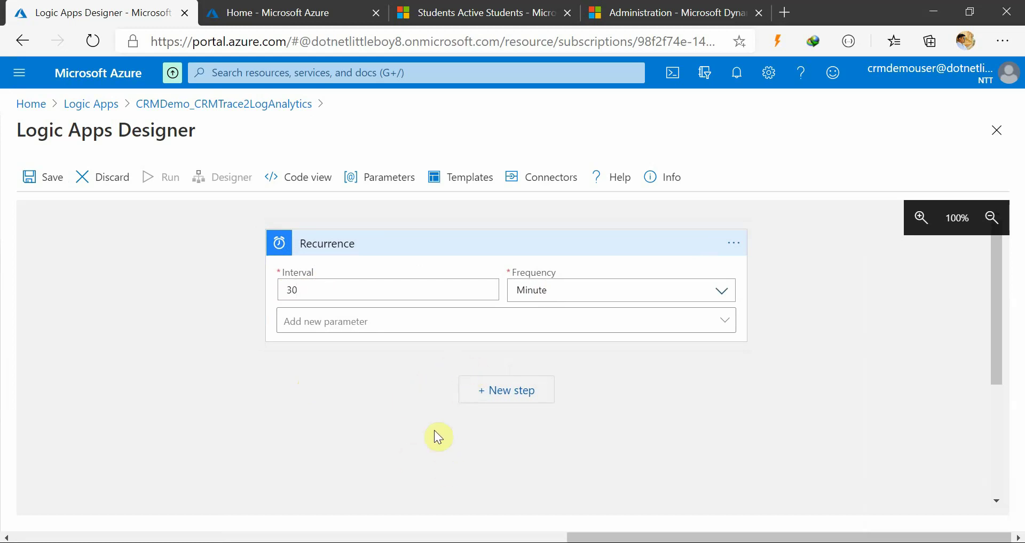
left_click(520, 390)
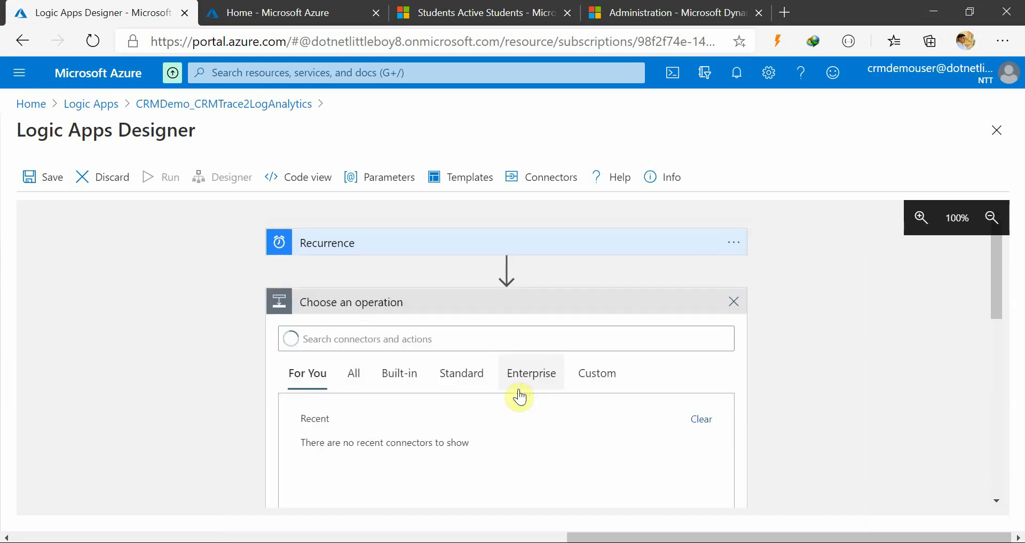
Search the operations for the connector, trying 'cds' and then 'dynamics crm'
left_click(369, 338)
scroll(721, 394, "down", 2)
scroll(374, 299, "up", 1)
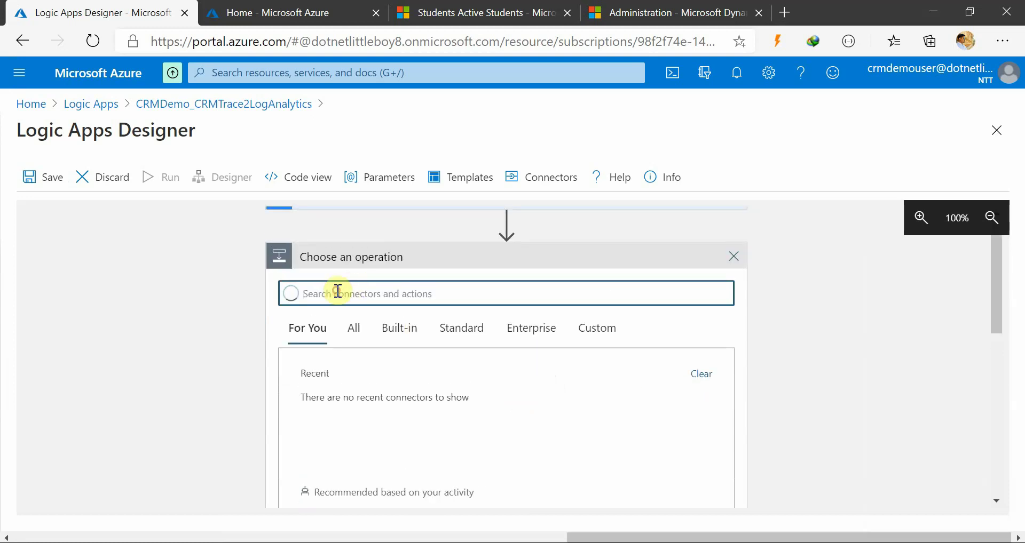
type("cds")
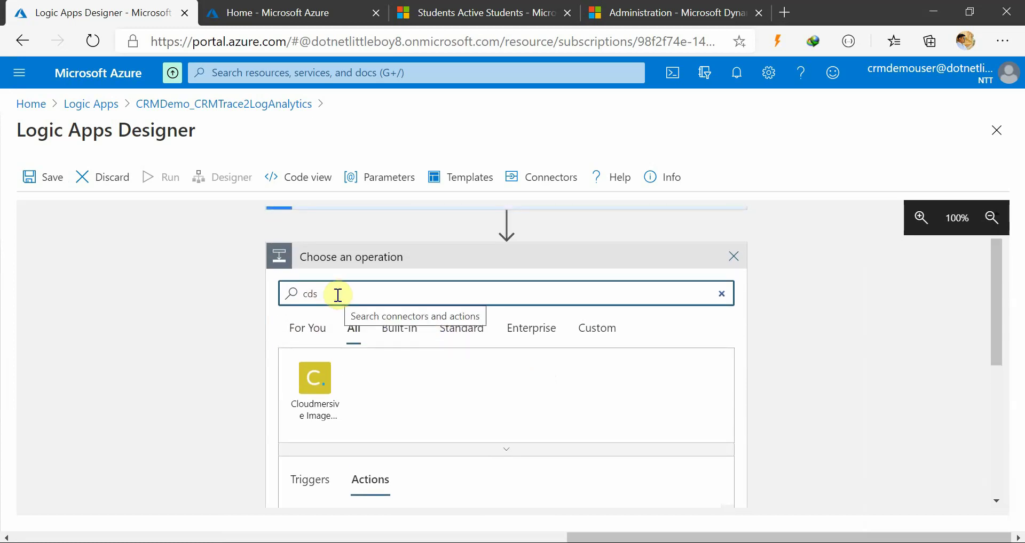
key("BackSpace")
key("BackSpace")
key("BackSpace")
type("m")
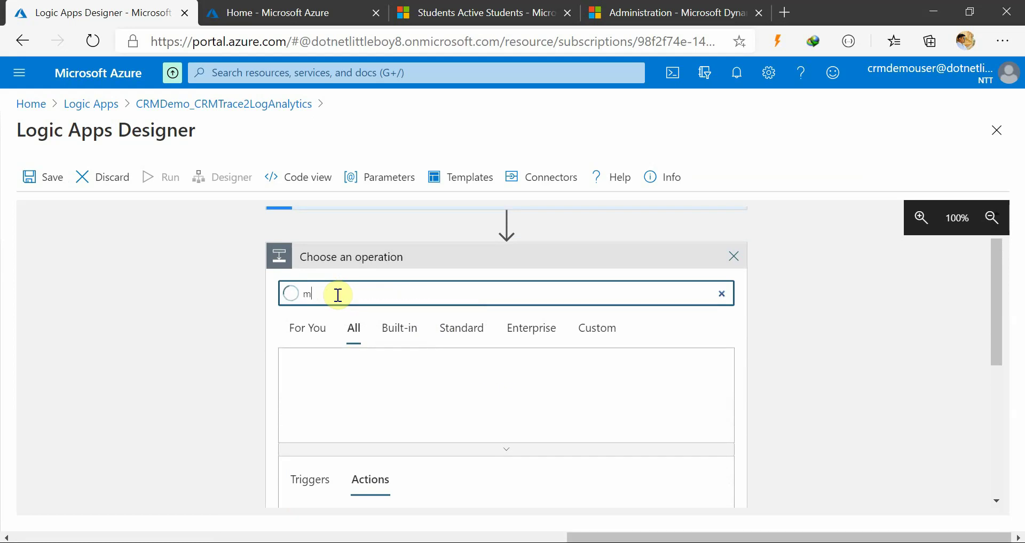
type("ynamics")
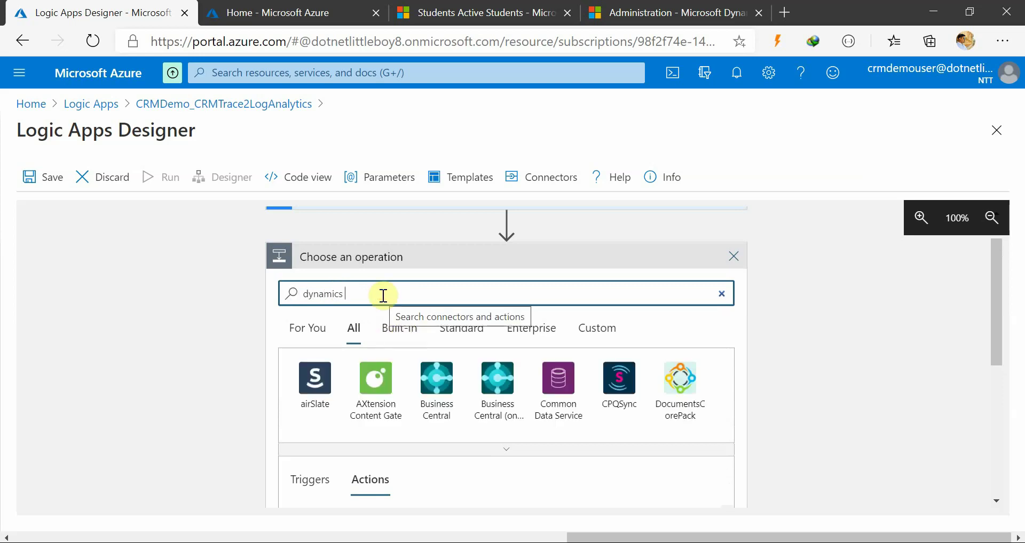
scroll(476, 395, "down", 4)
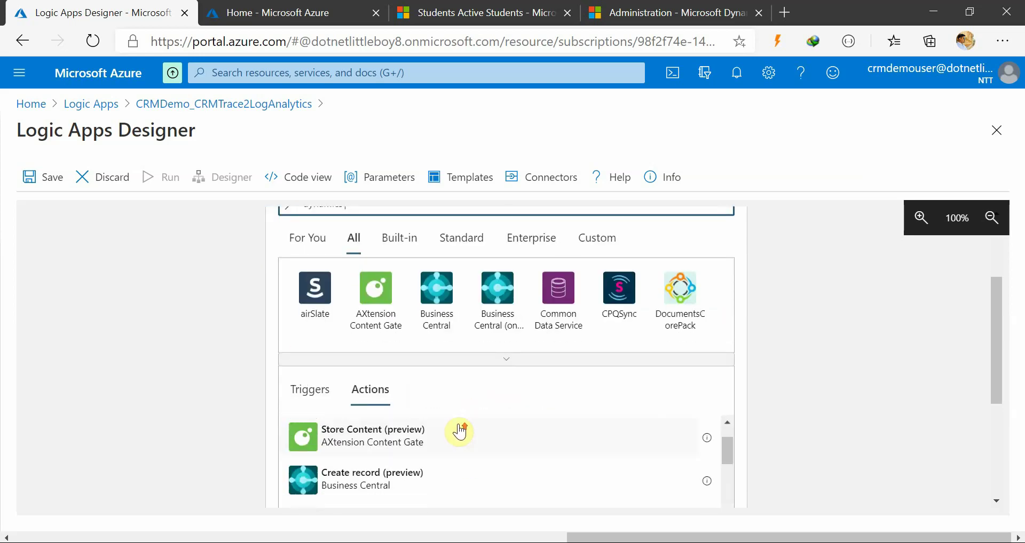
scroll(427, 374, "up", 6)
type("c")
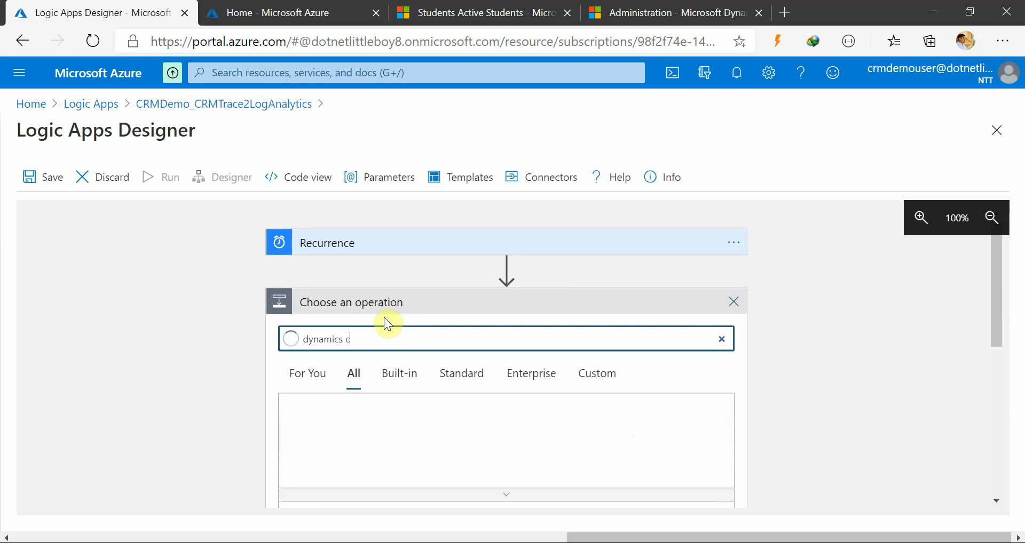
type("rm")
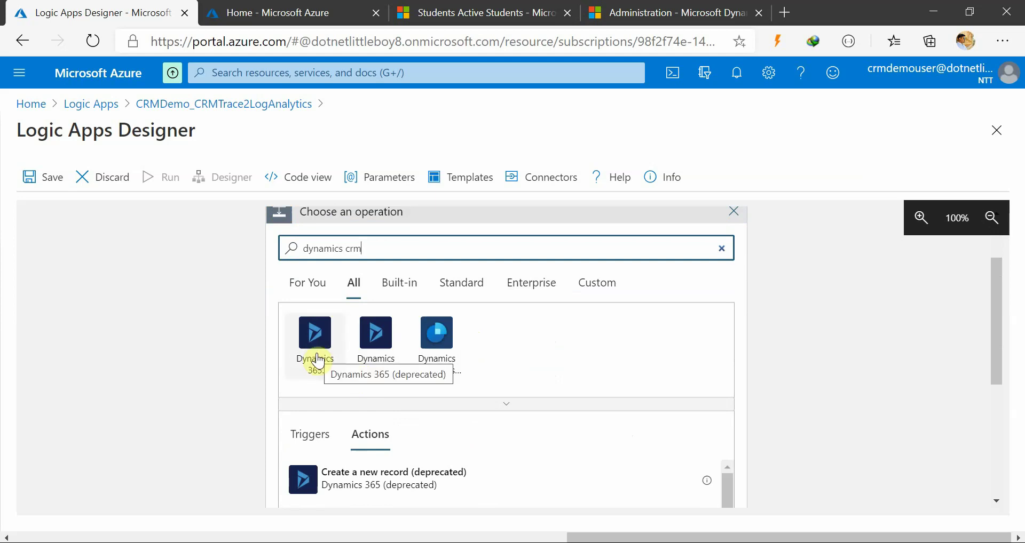
Replace the search term with 'common' to list the Common Data Service connector
triple_click(383, 251)
type("cds")
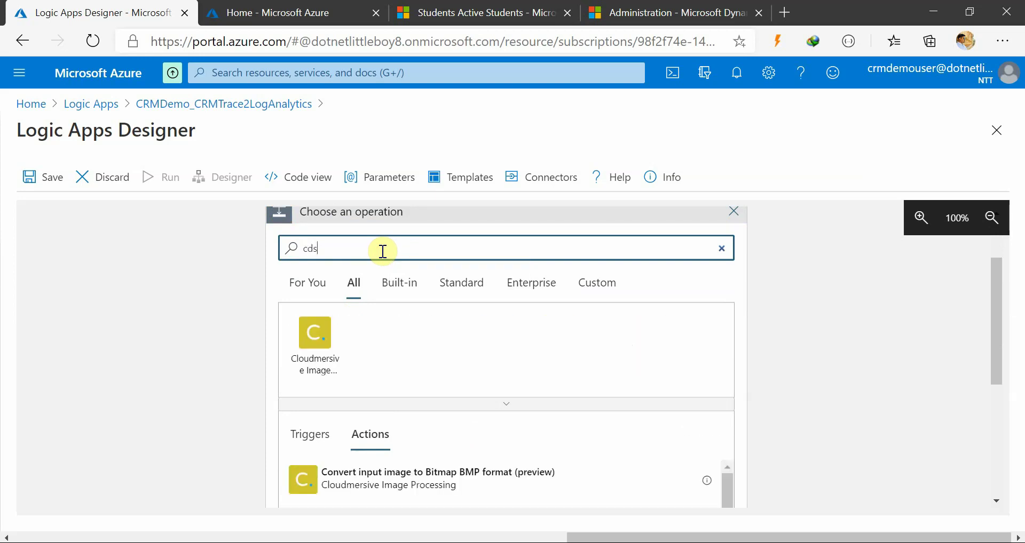
key("BackSpace")
key("BackSpace")
type("omman")
key("BackSpace")
key("BackSpace")
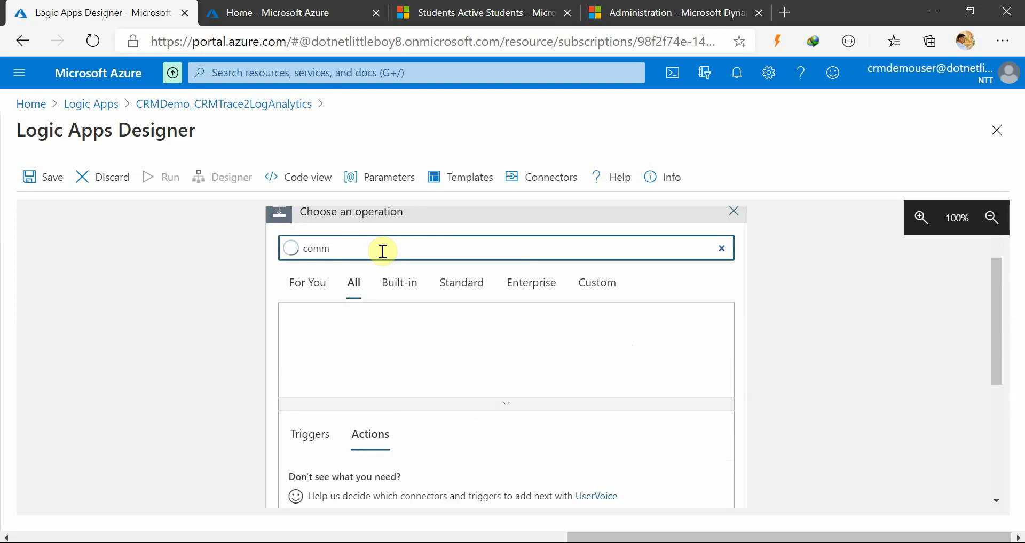
type("on")
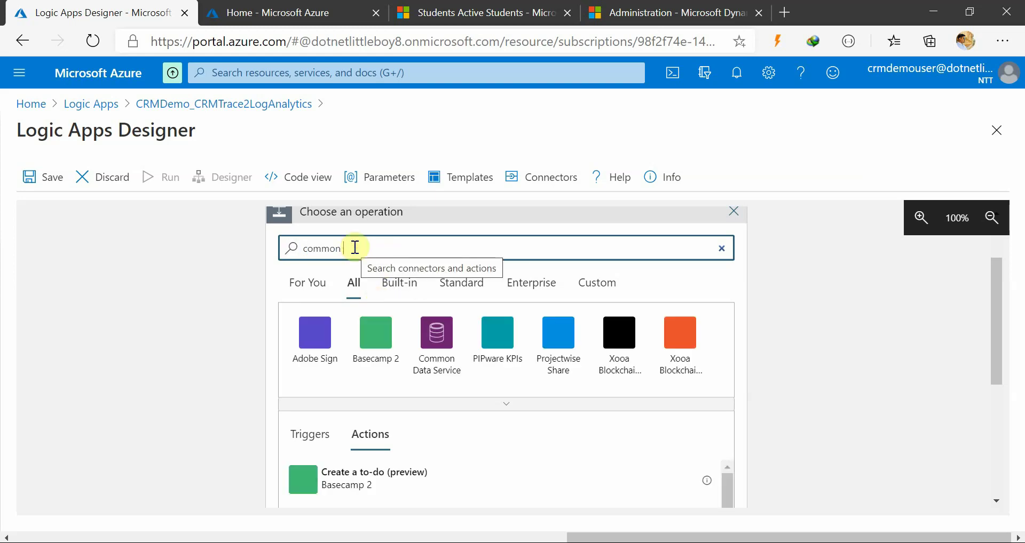
Choose the Common Data Service connector and add its List records action after Recurrence
left_click(435, 353)
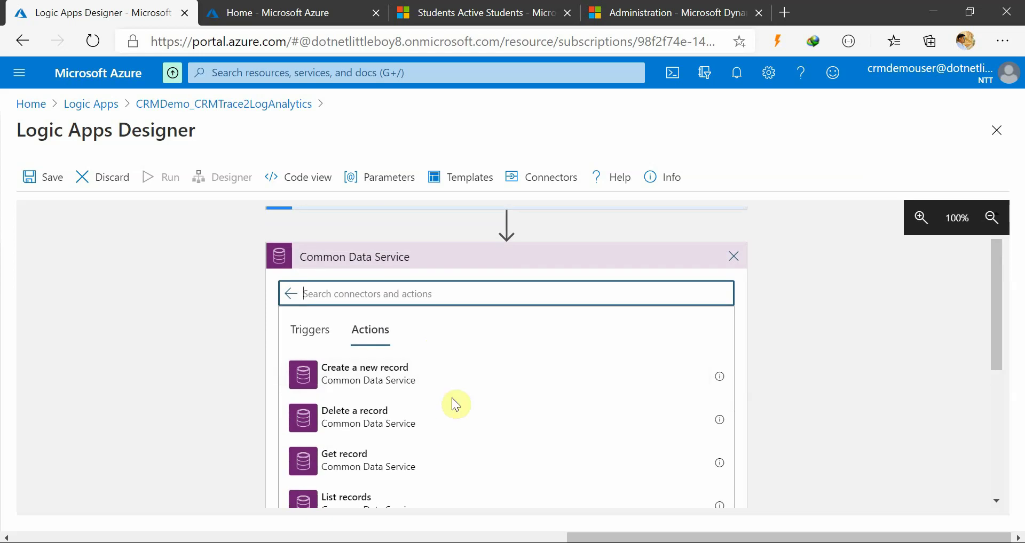
scroll(452, 405, "down", 4)
scroll(465, 416, "up", 1)
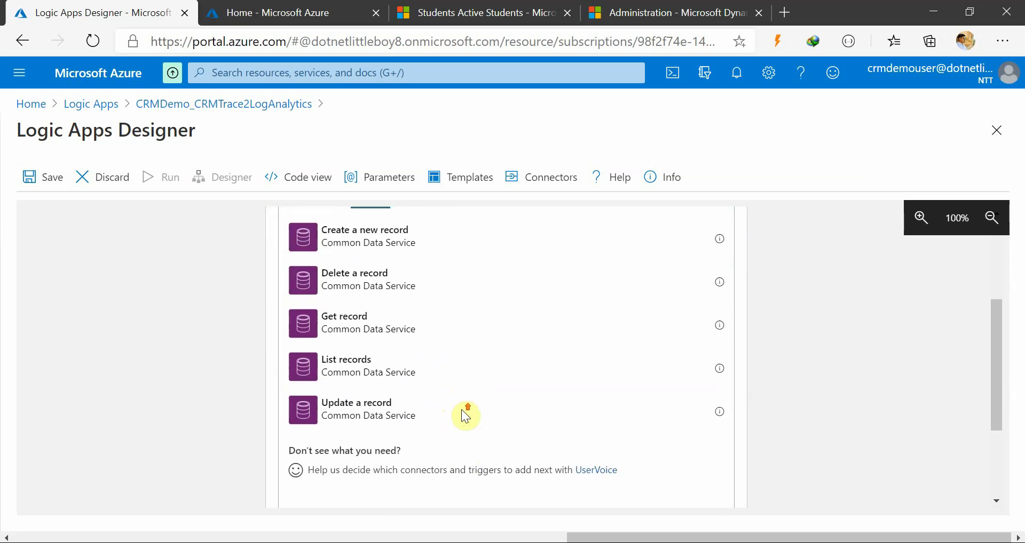
scroll(425, 410, "up", 1)
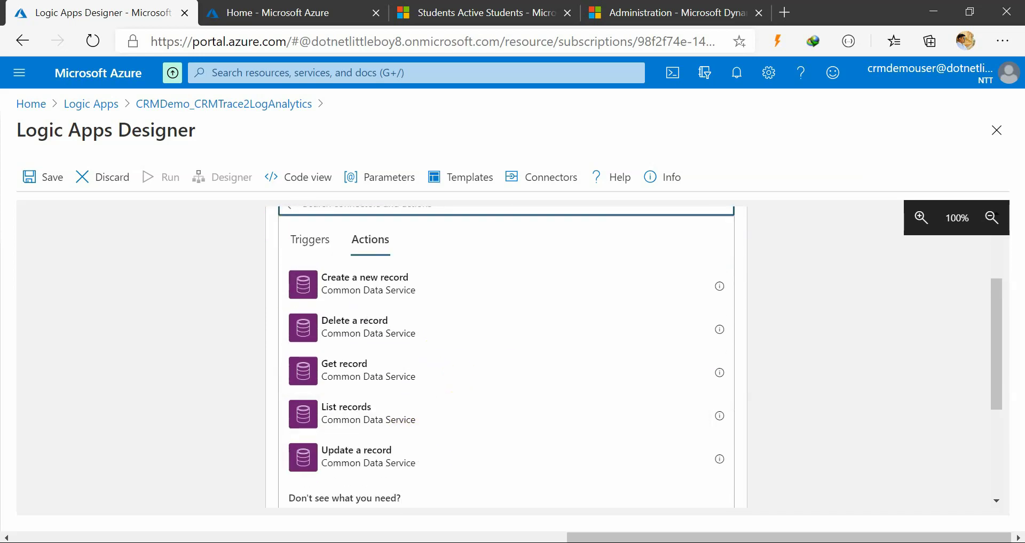
left_click(528, 506)
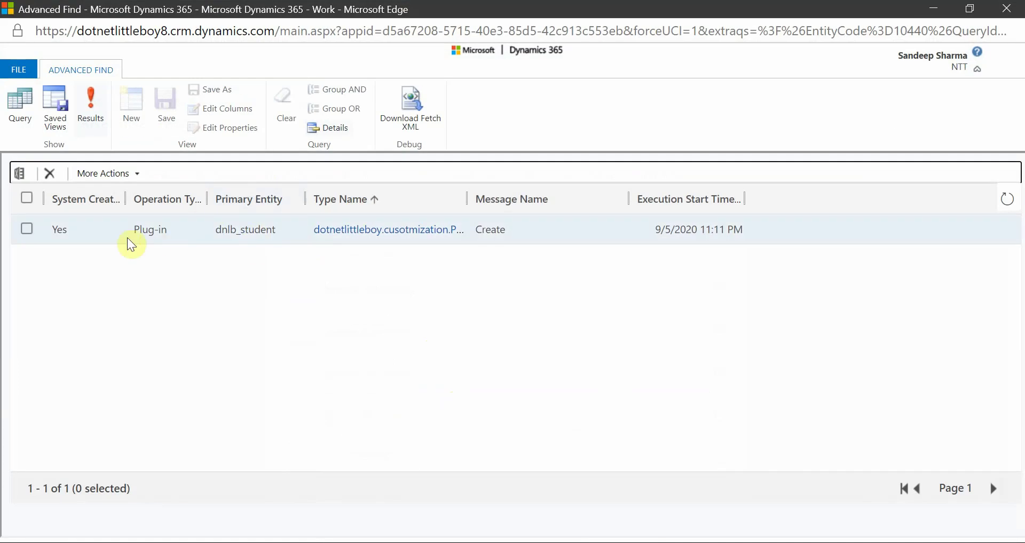
left_click(944, 15)
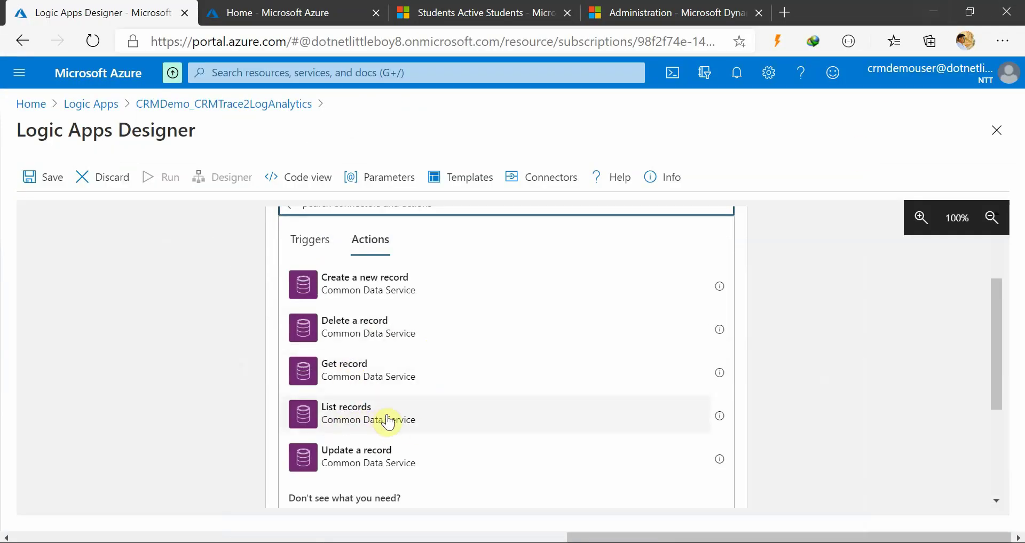
scroll(389, 420, "up", 2)
scroll(389, 420, "down", 3)
left_click(380, 384)
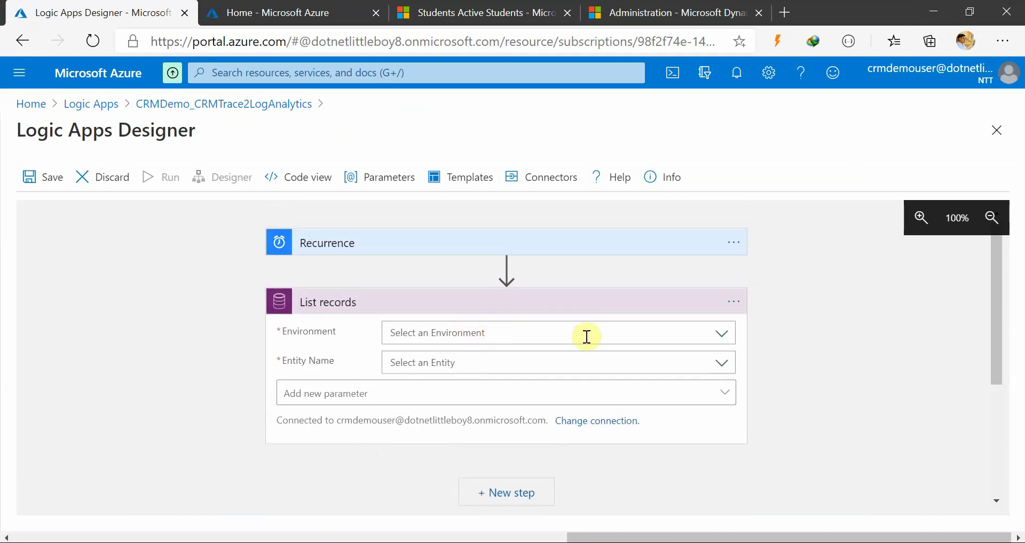
Set List records to the NTT environment and the Plug-in Trace Logs entity
left_click(677, 338)
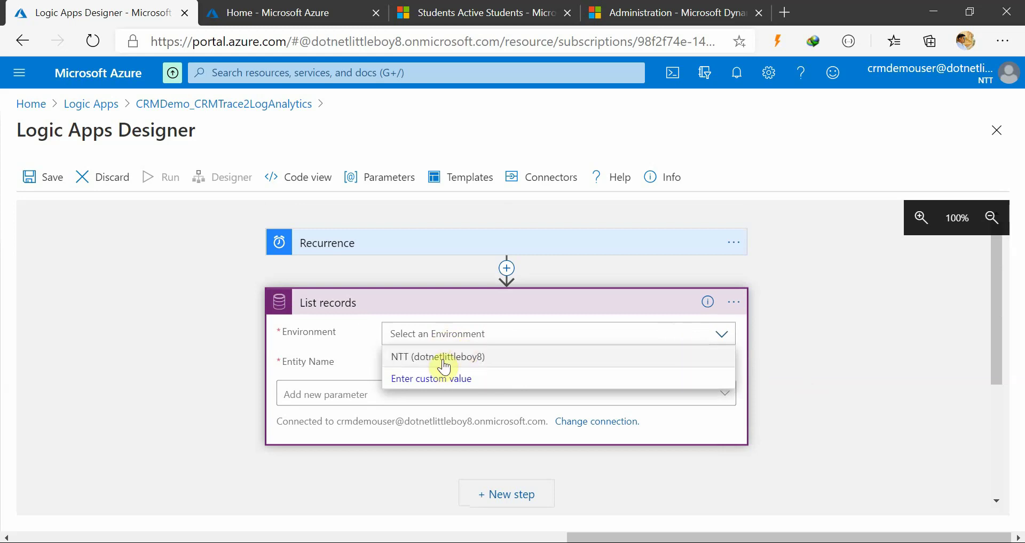
left_click(444, 368)
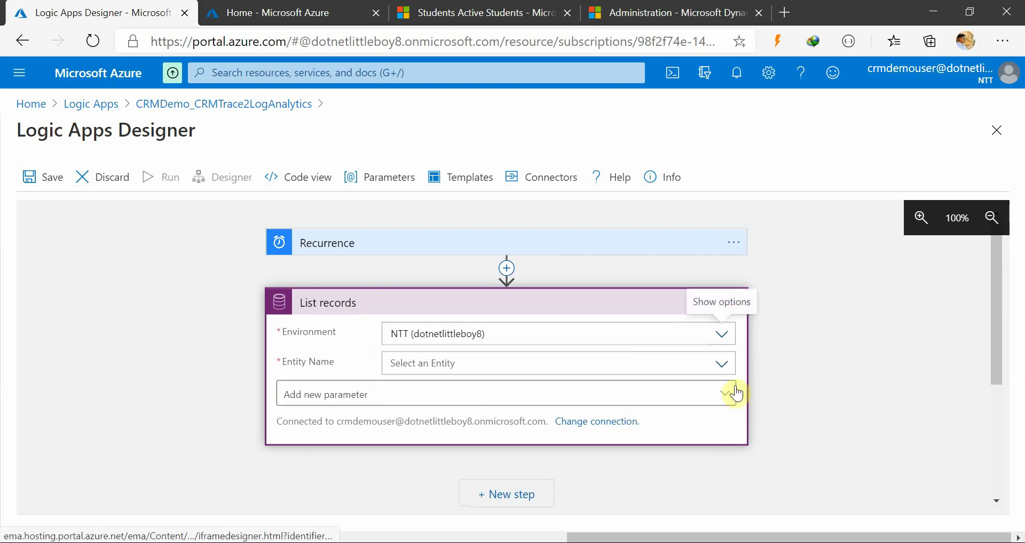
left_click(525, 365)
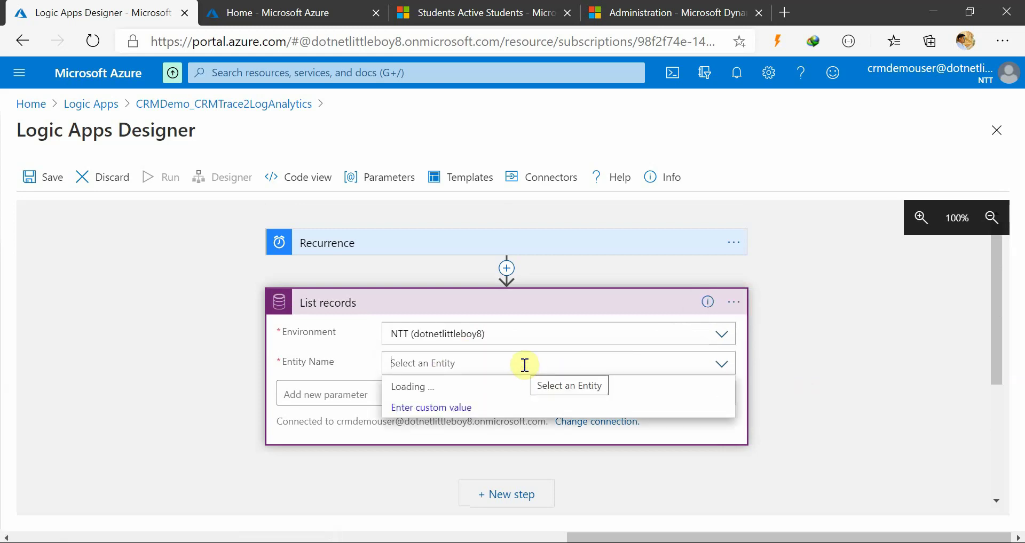
type("plugi")
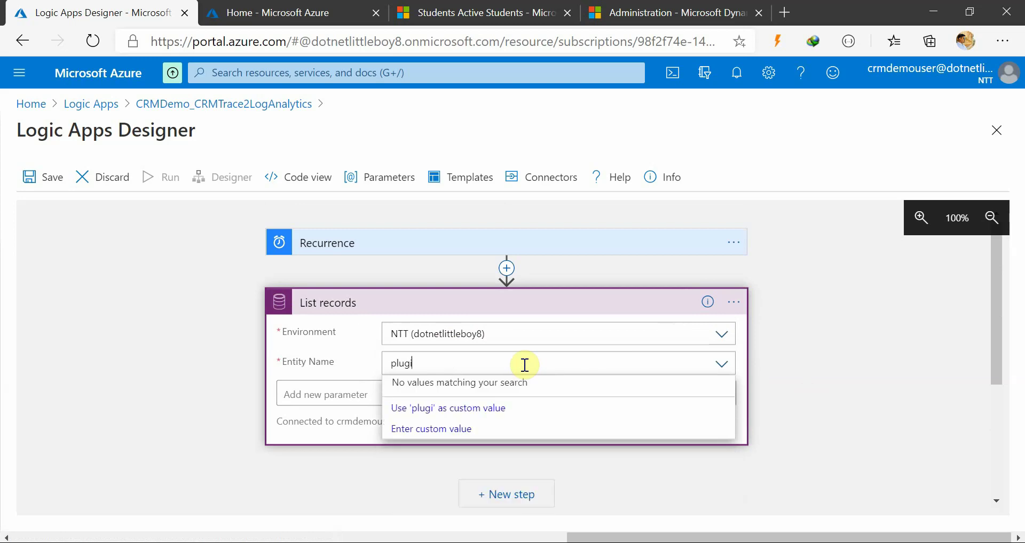
key("BackSpace")
type("in")
key("BackSpace")
key("BackSpace")
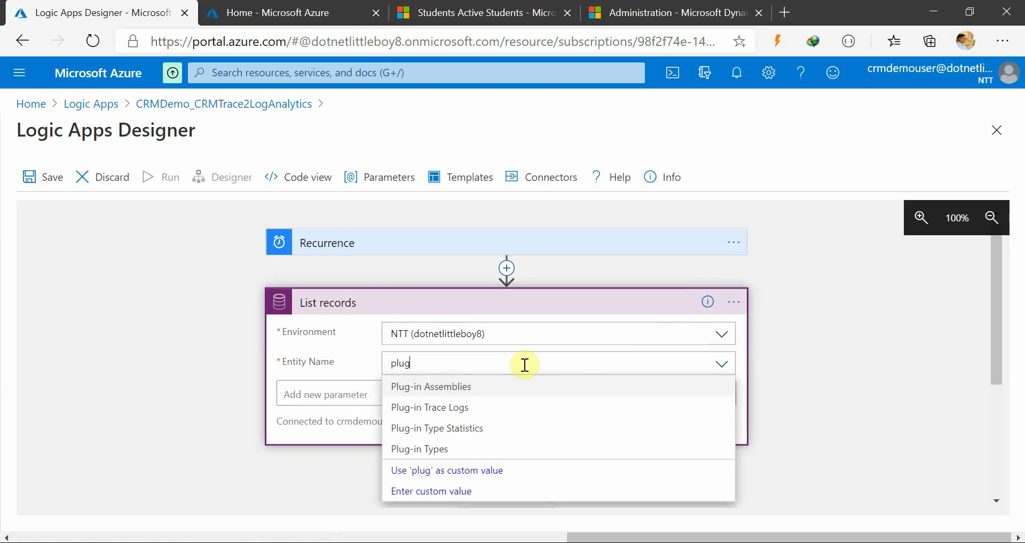
left_click(457, 408)
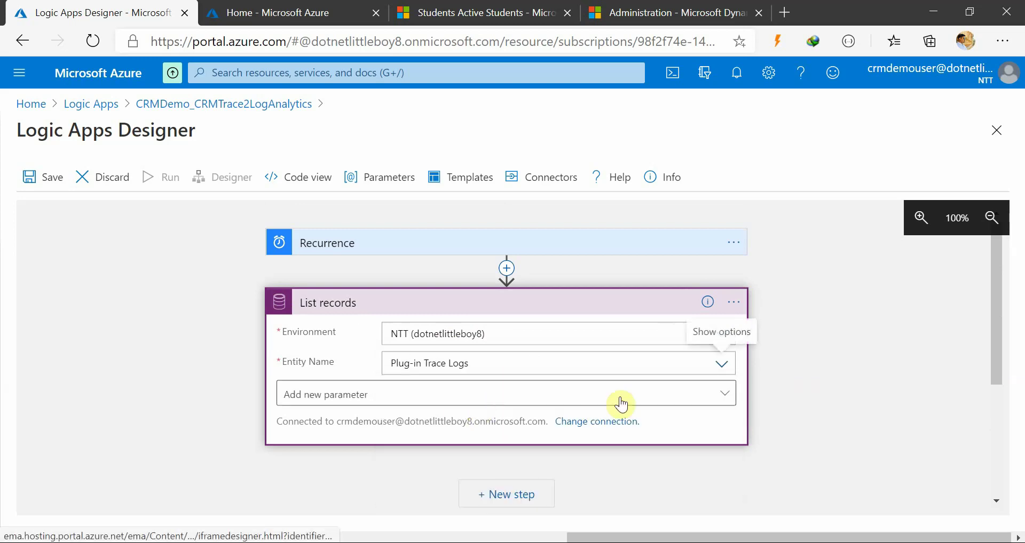
left_click(818, 399)
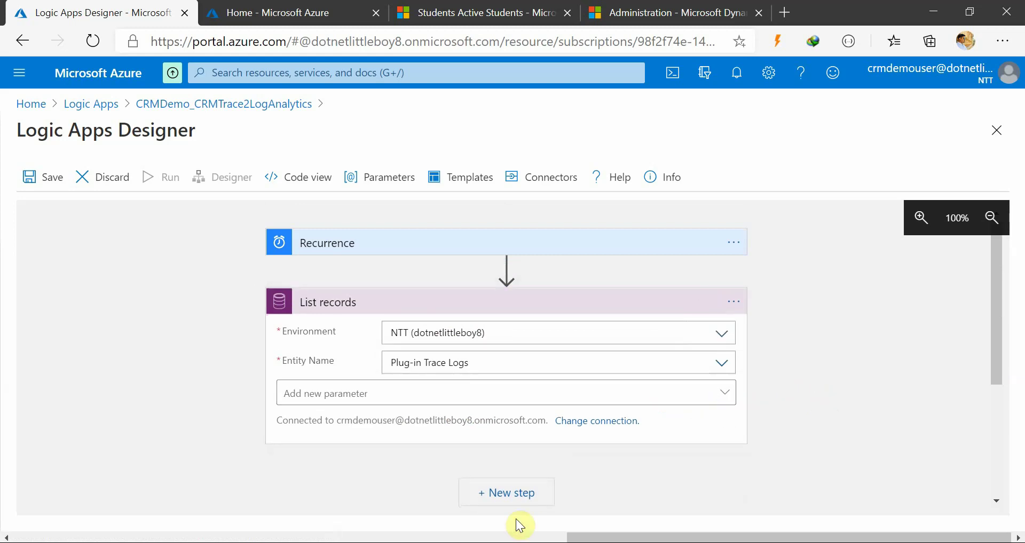
Glance at the Dynamics 365 Advanced Find window, then return to the Logic Apps Designer
mouse_move(513, 537)
left_click(545, 486)
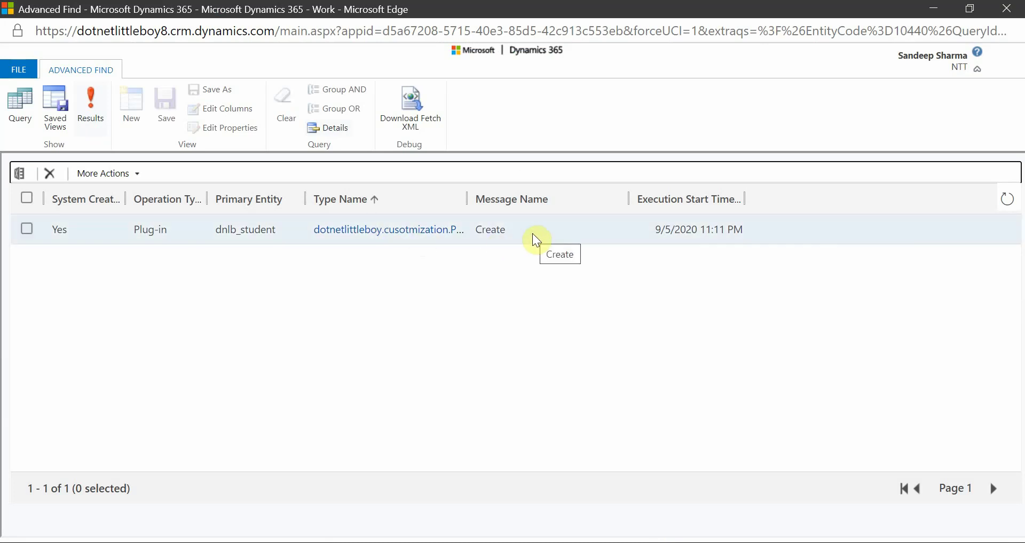
mouse_move(504, 528)
left_click(424, 491)
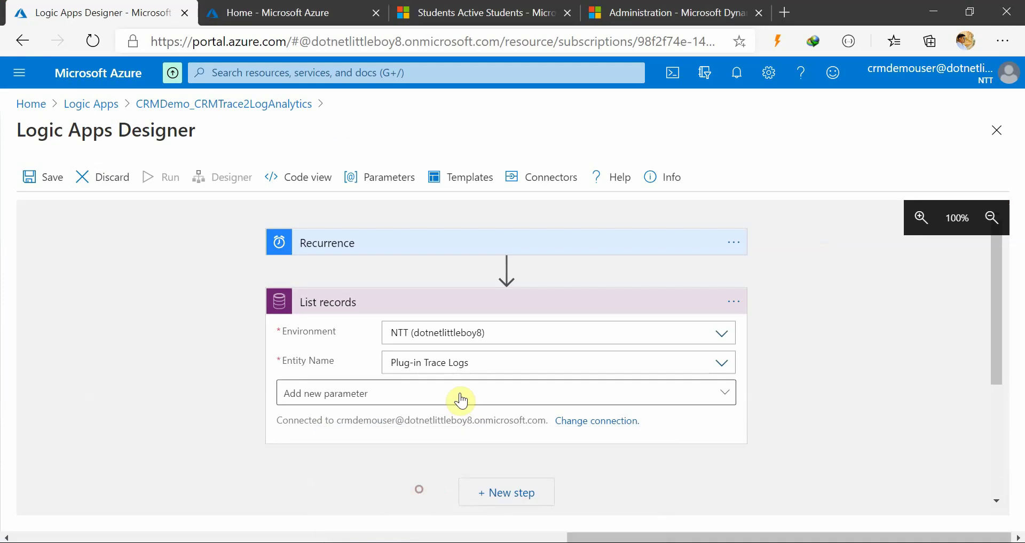
left_click(462, 400)
Add a Filter Query parameter to List records and begin typing 'createdon gt'
left_click(71, 415)
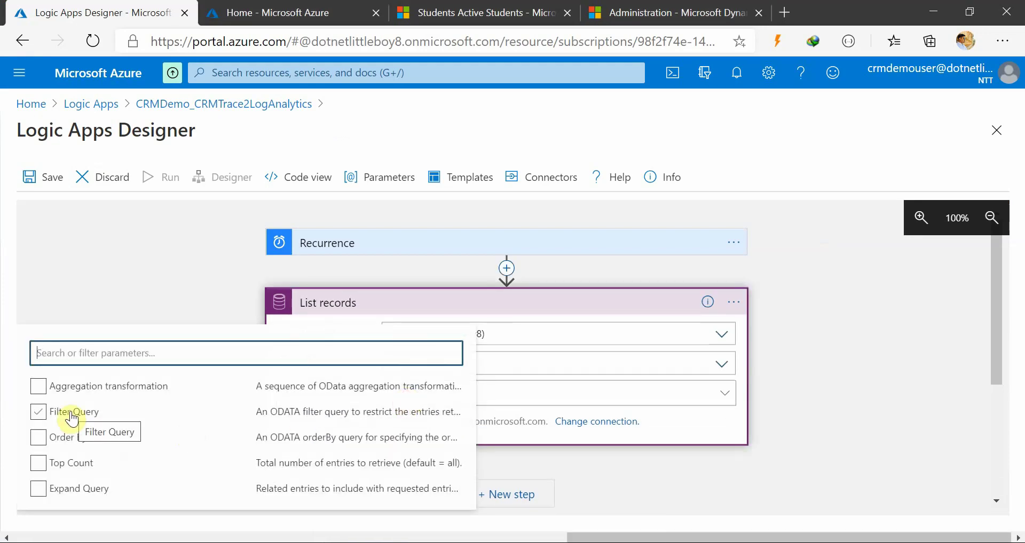
left_click(100, 419)
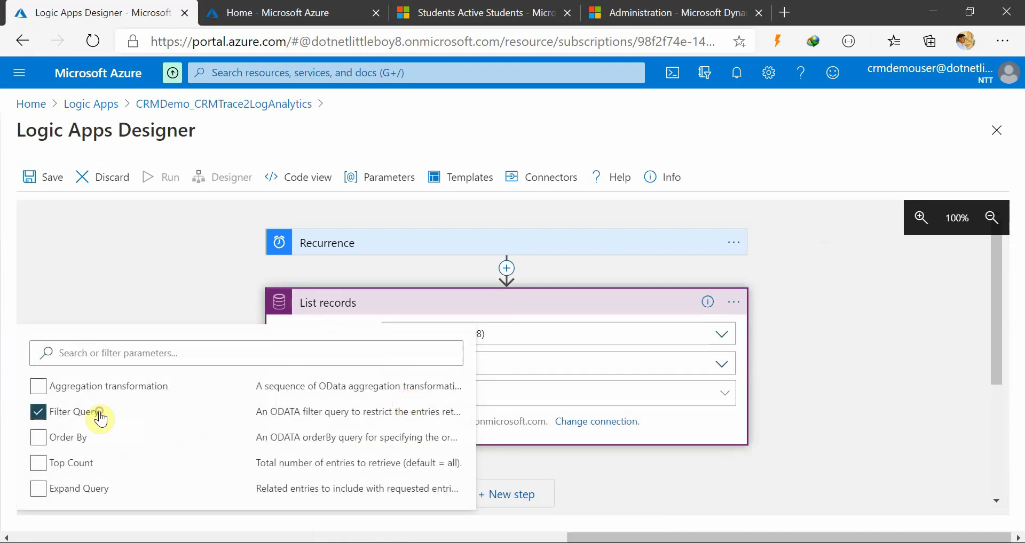
left_click(638, 486)
left_click(411, 396)
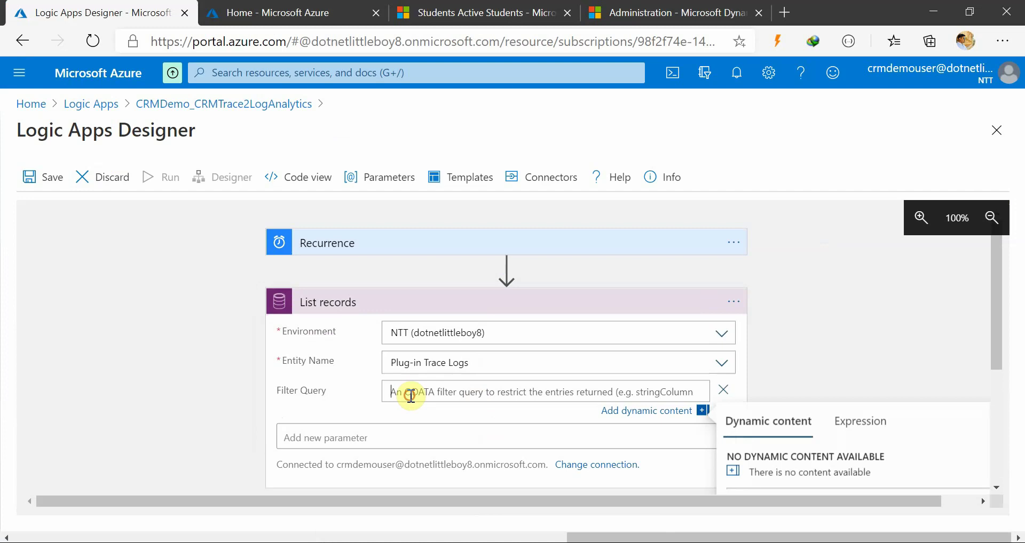
type("createdon gt")
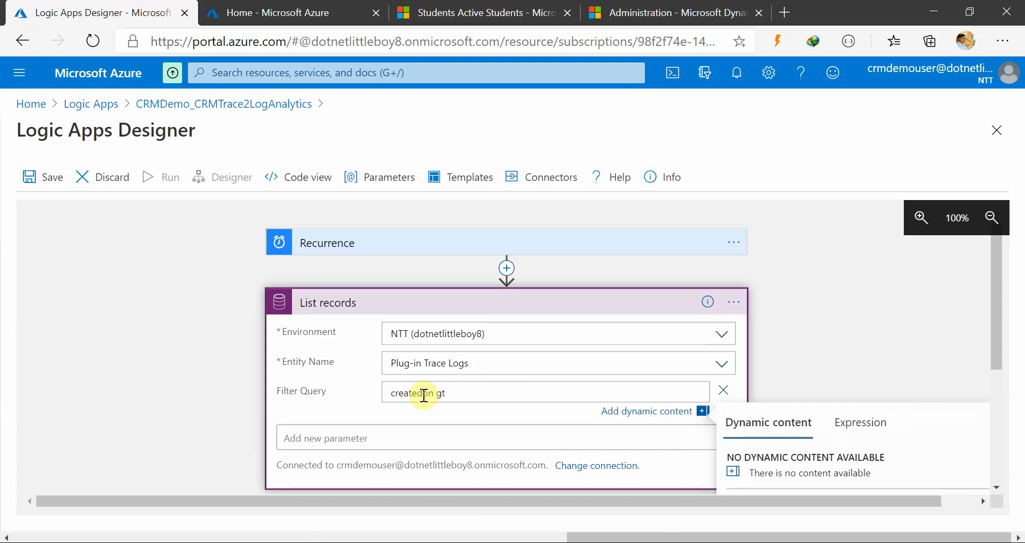
scroll(949, 361, "down", 3)
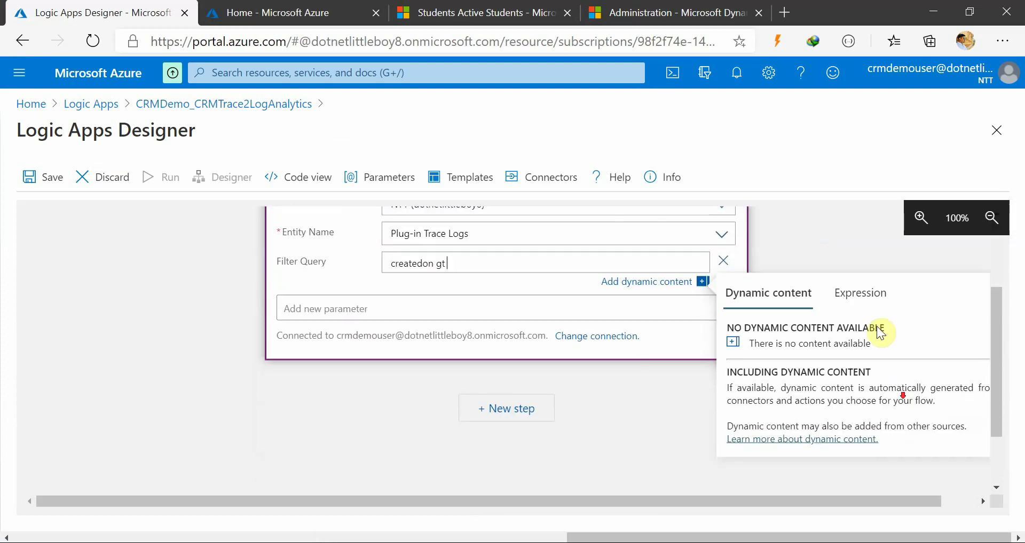
Build the expression addMinutes(string(utcNow()),-30) in the Expression editor
left_click(863, 301)
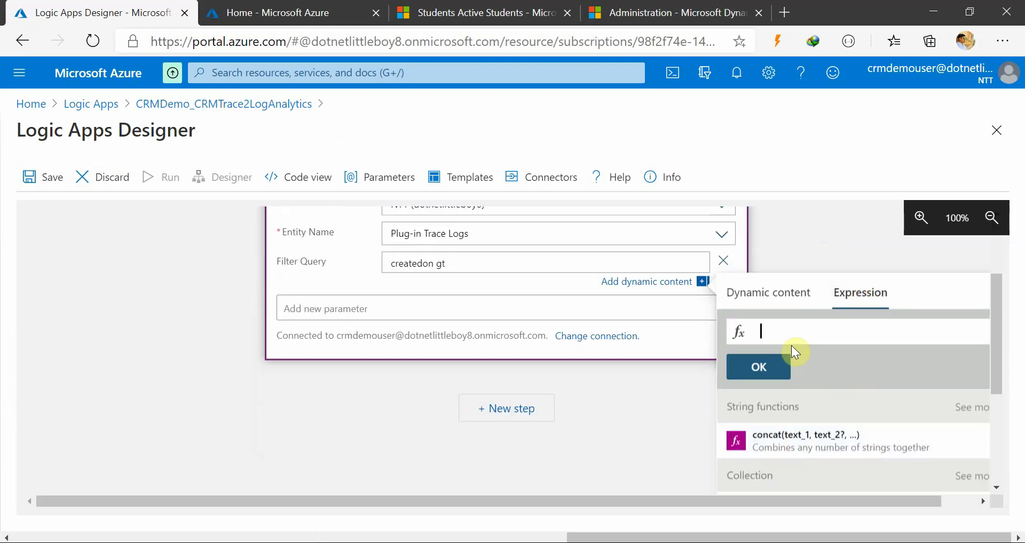
type("add")
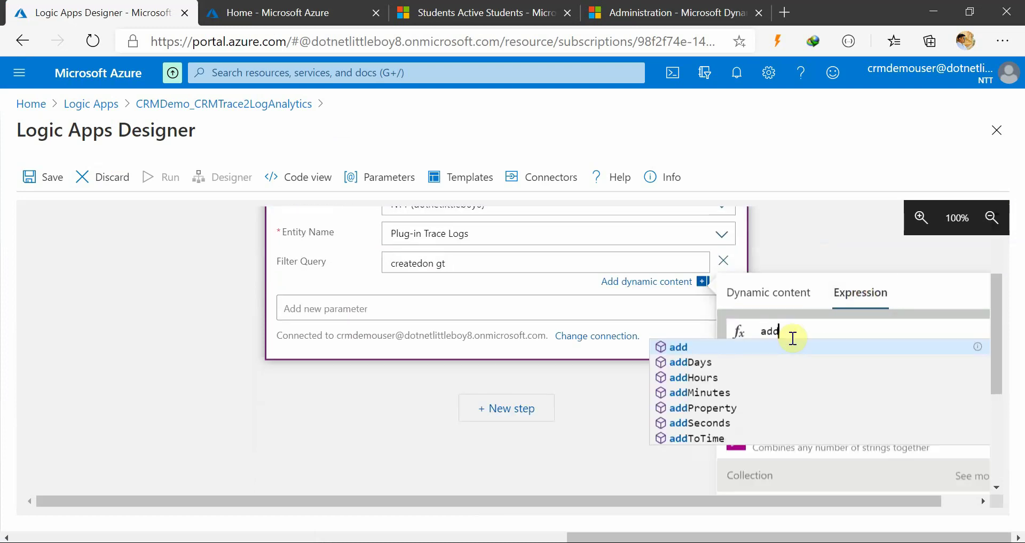
key("Down")
key("Down")
key("Down")
key("Return")
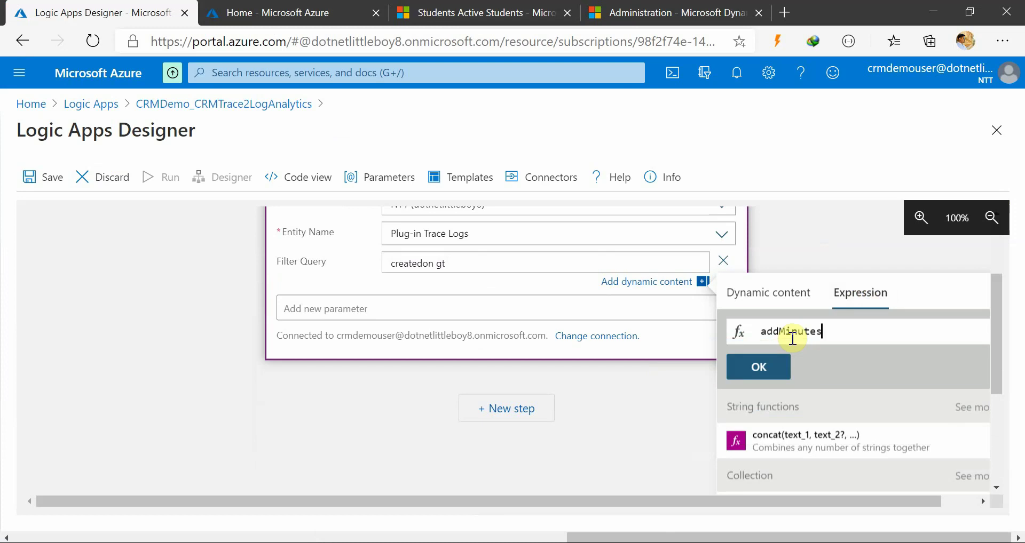
type("(")
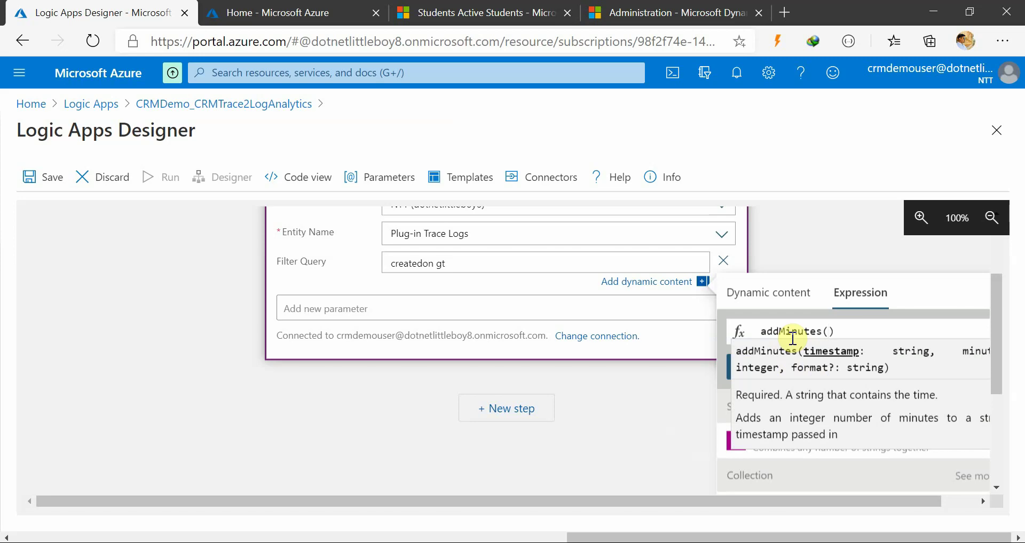
type("string")
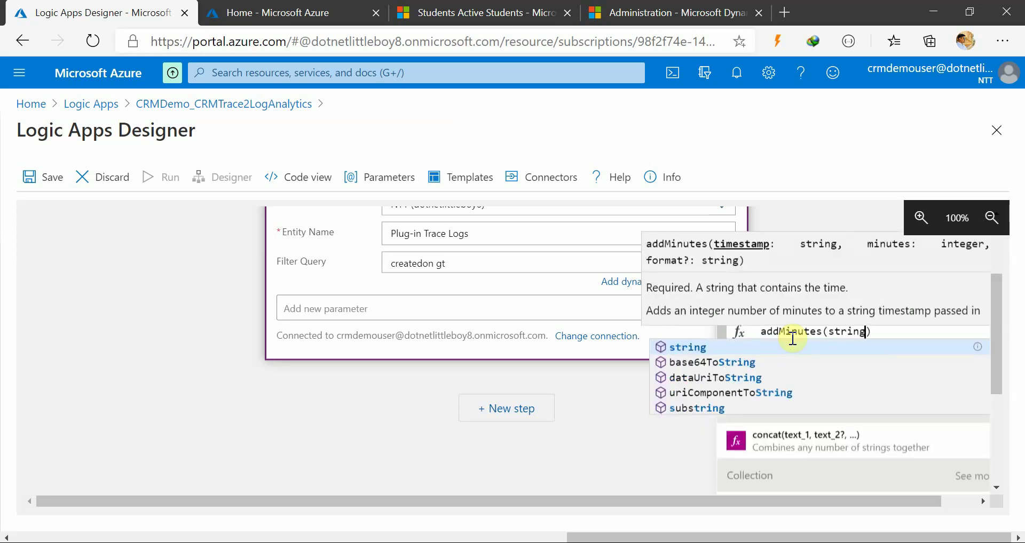
type("(")
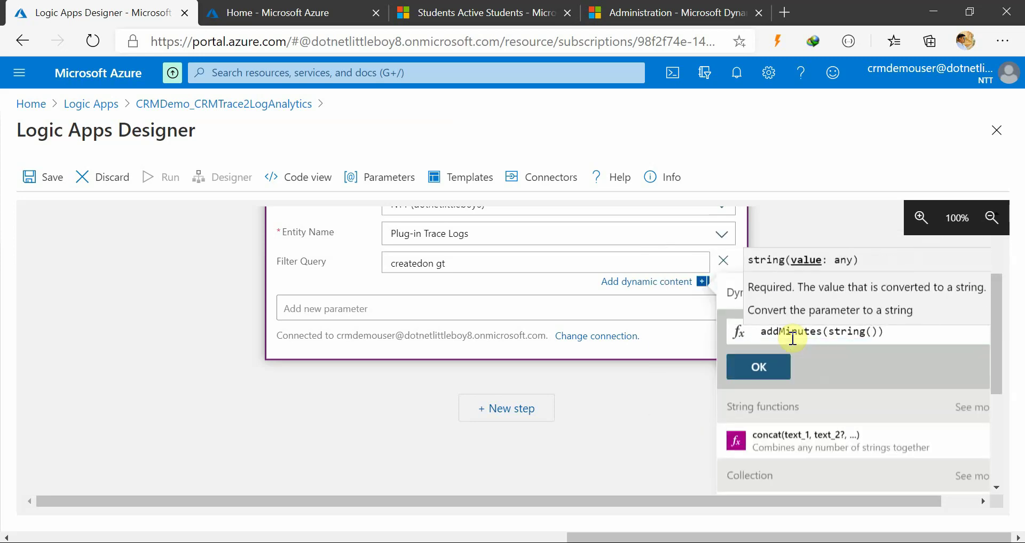
type("now")
key("BackSpace")
key("BackSpace")
key("BackSpace")
type("utc")
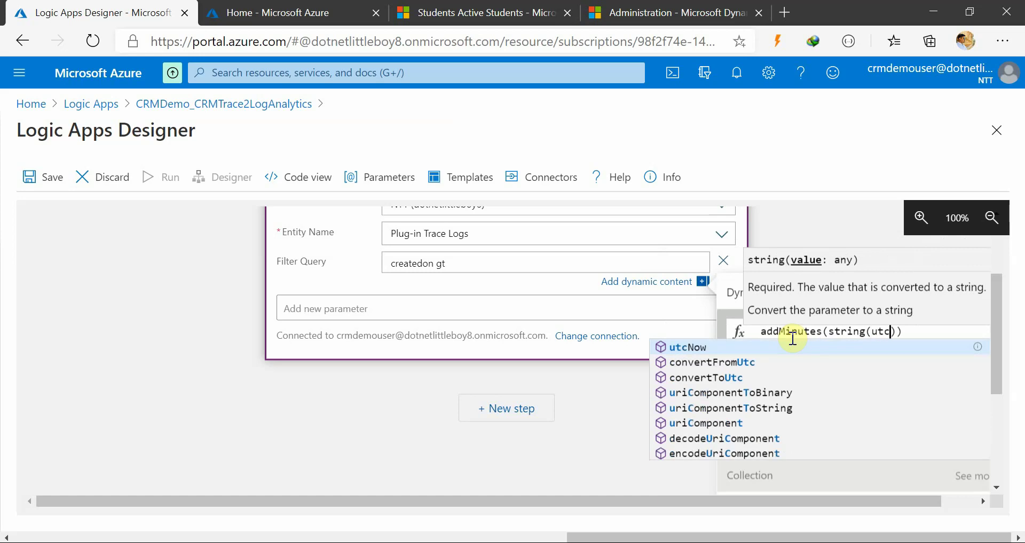
key("Tab")
key("Right")
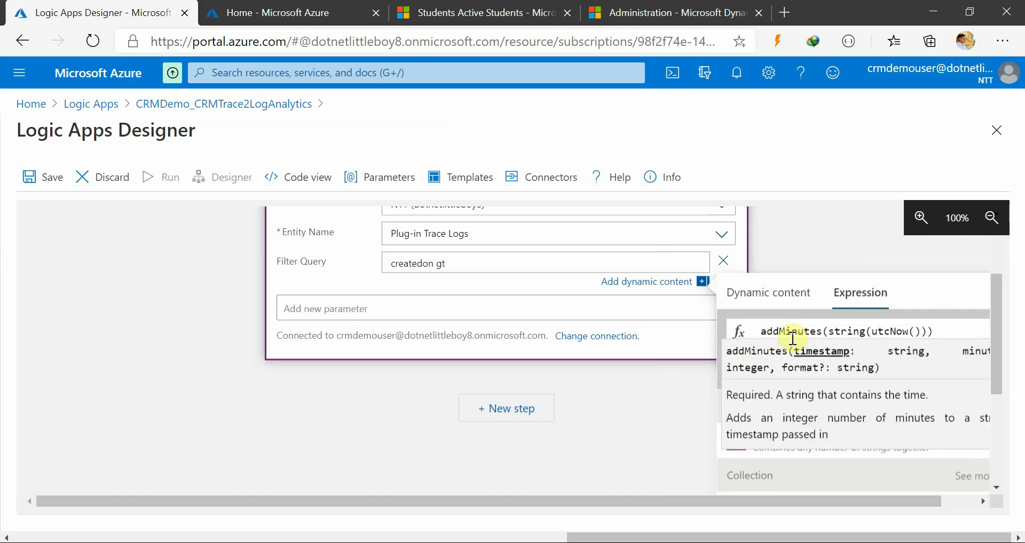
type("-30")
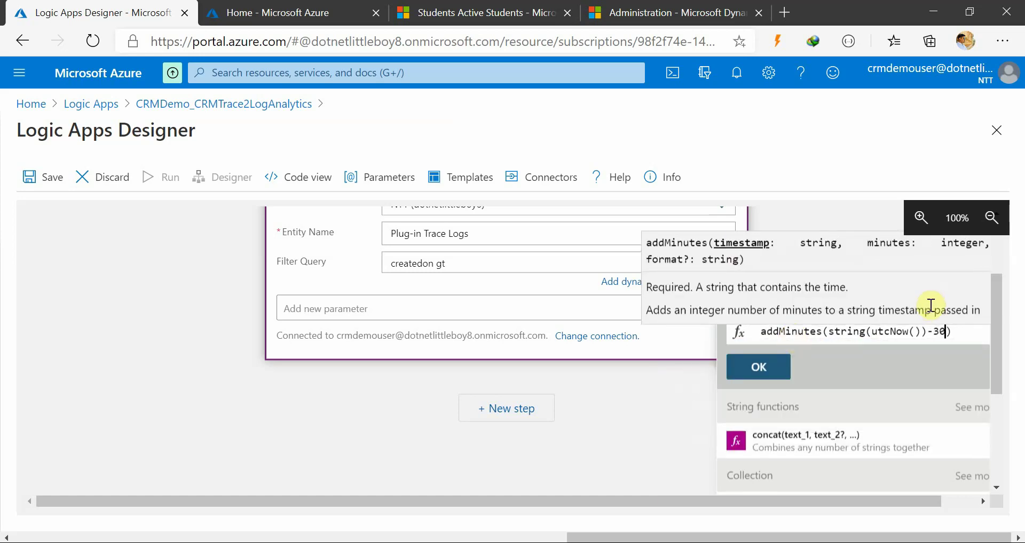
Insert the expression so Filter Query reads 'createdon gt addMinutes(string(utcNow()),-30)'
left_click(930, 336)
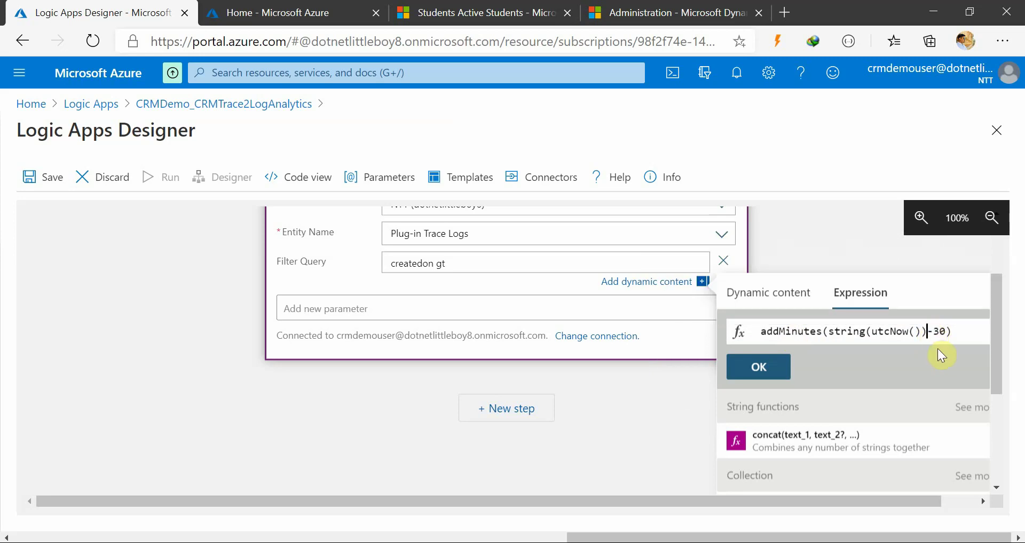
type(",")
left_click(767, 370)
scroll(587, 412, "up", 1)
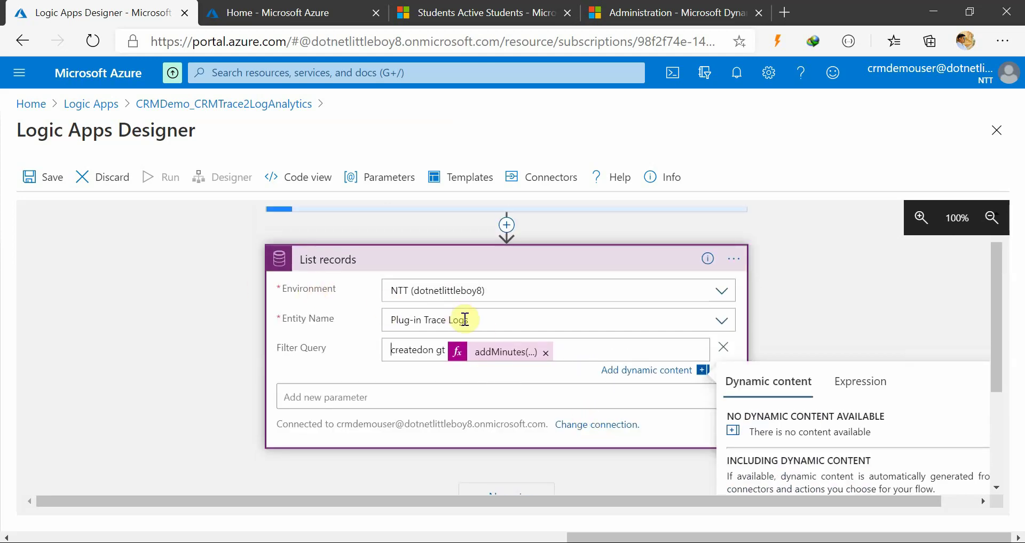
left_click(408, 352)
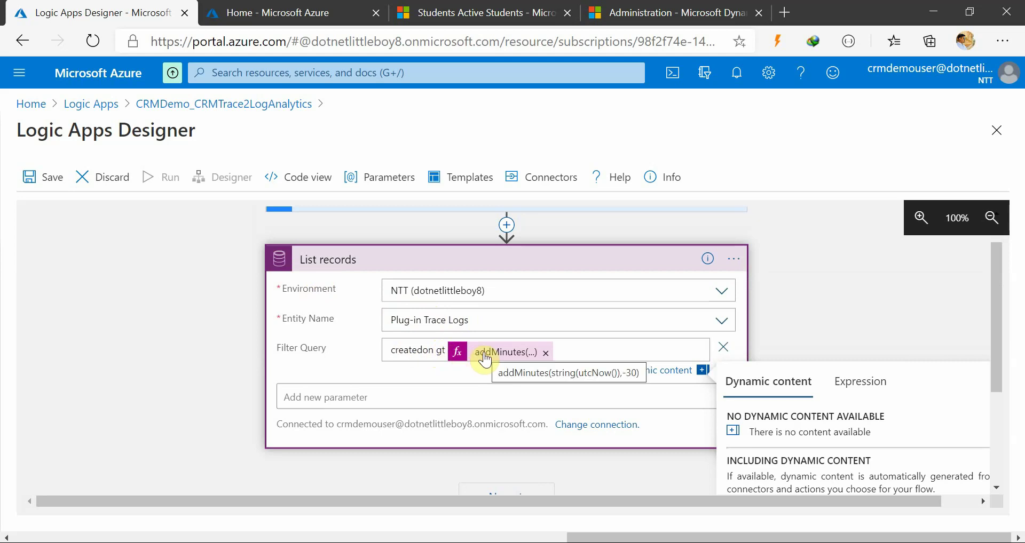
left_click(224, 395)
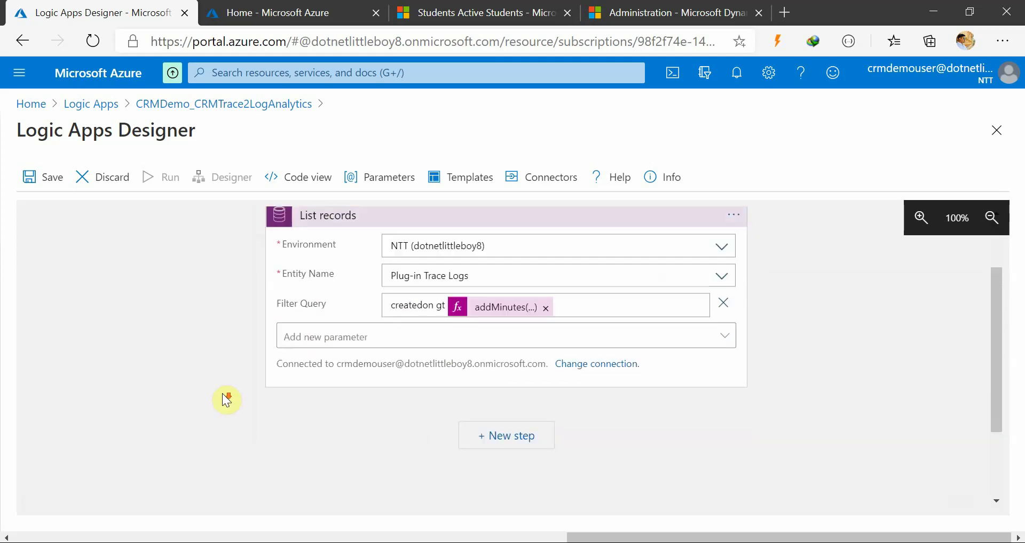
Add a new step after List records: search 'log' and pick Azure Log Analytics Data Collector's Send Data (preview)
scroll(422, 385, "up", 1)
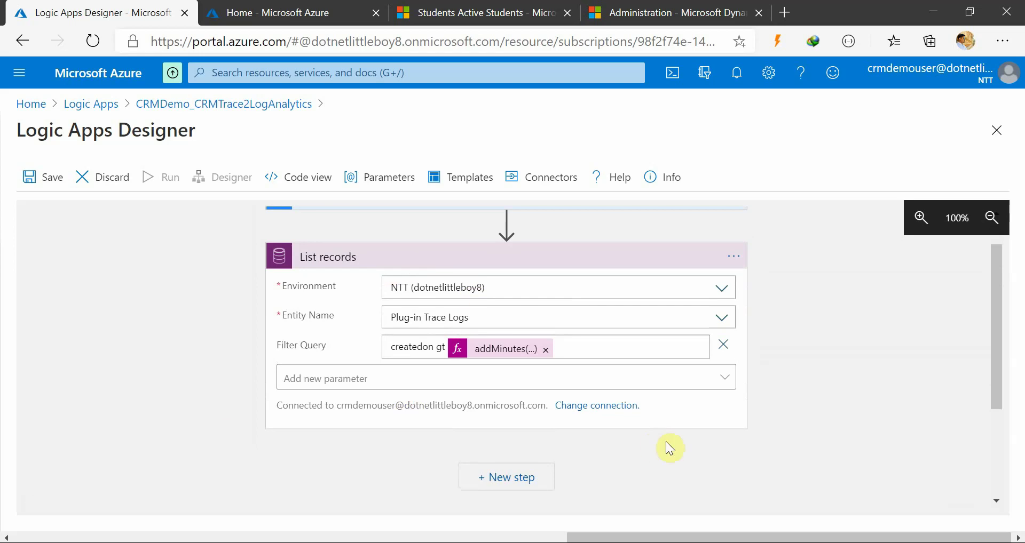
scroll(669, 454, "down", 2)
scroll(673, 460, "up", 1)
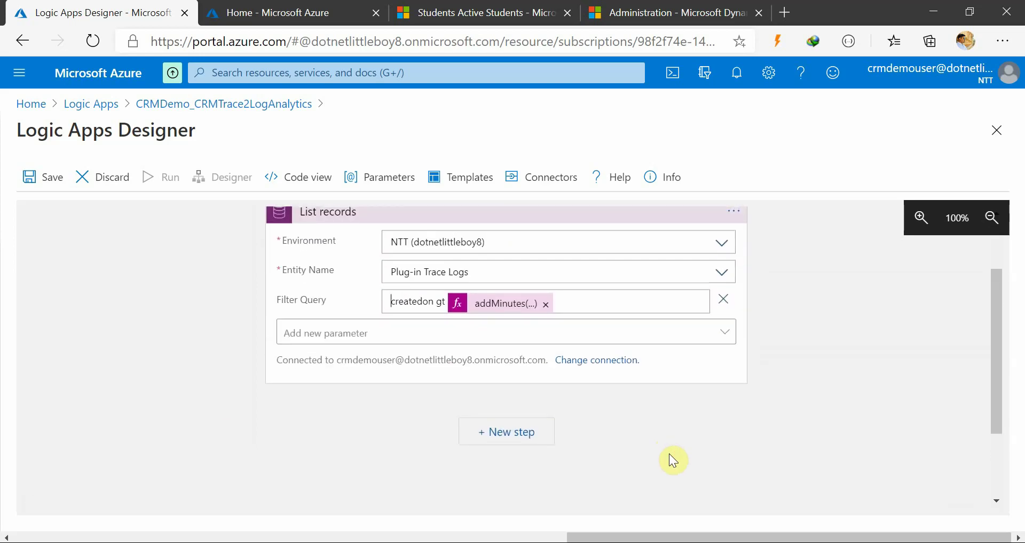
left_click(522, 432)
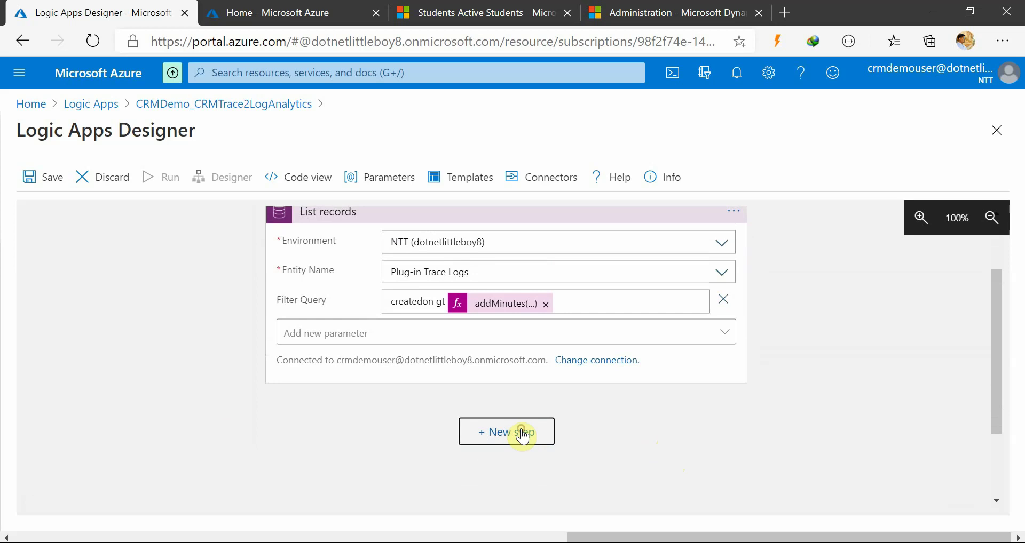
scroll(662, 440, "down", 2)
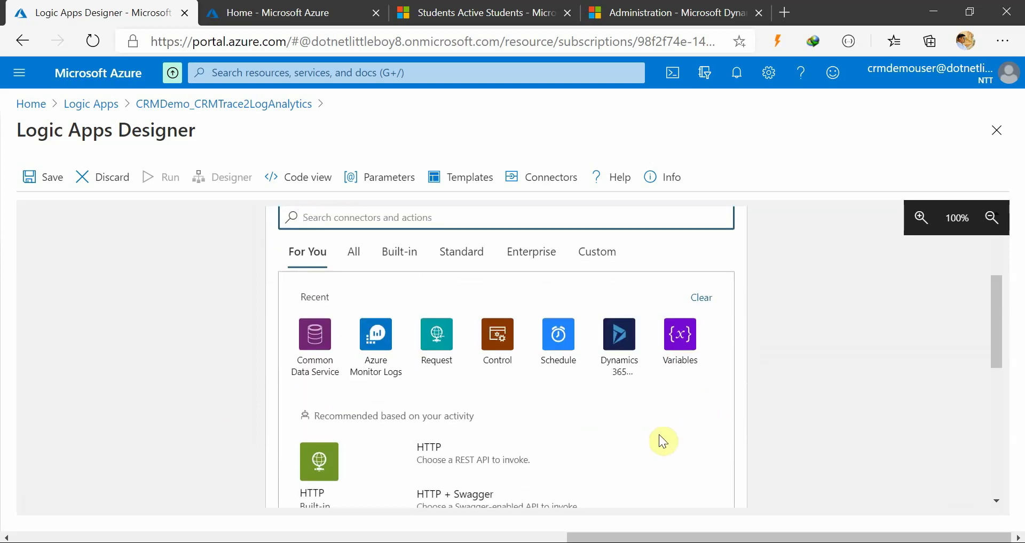
scroll(663, 441, "down", 1)
scroll(662, 441, "up", 4)
left_click(348, 347)
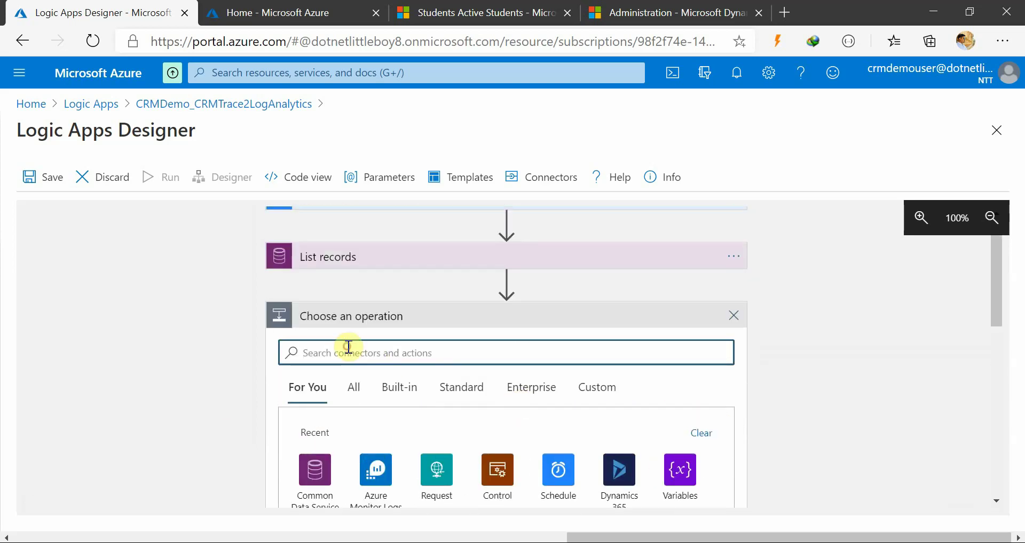
type("log")
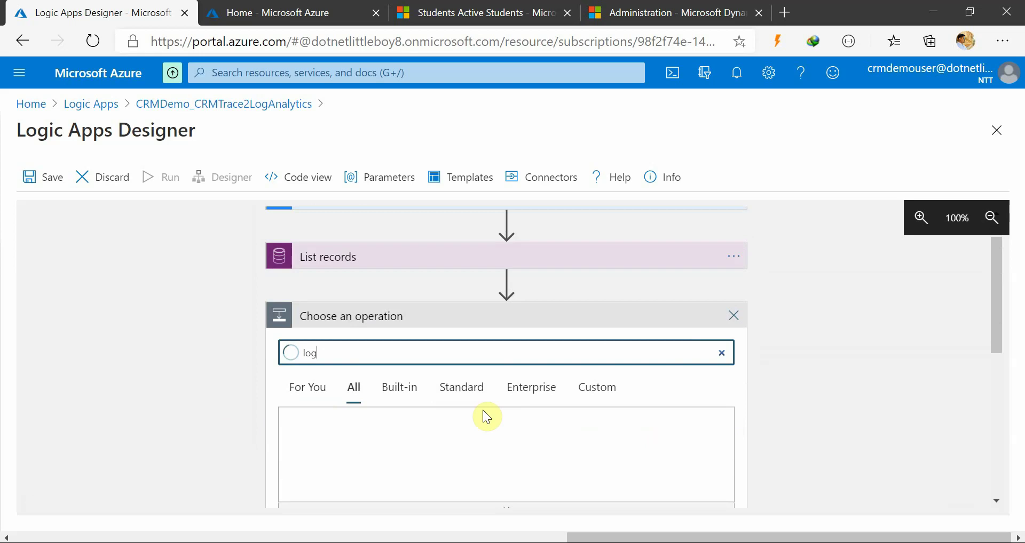
scroll(396, 427, "down", 2)
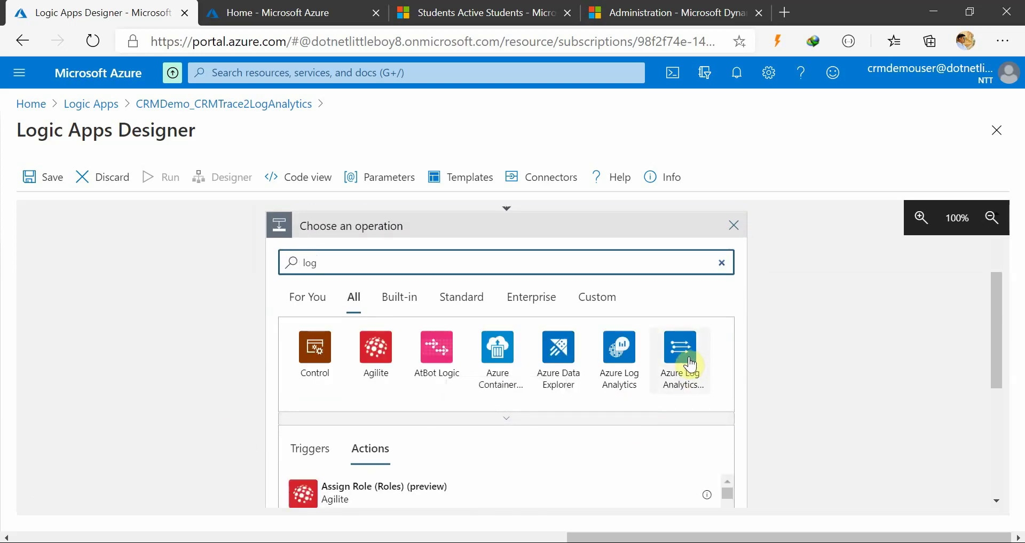
left_click(687, 358)
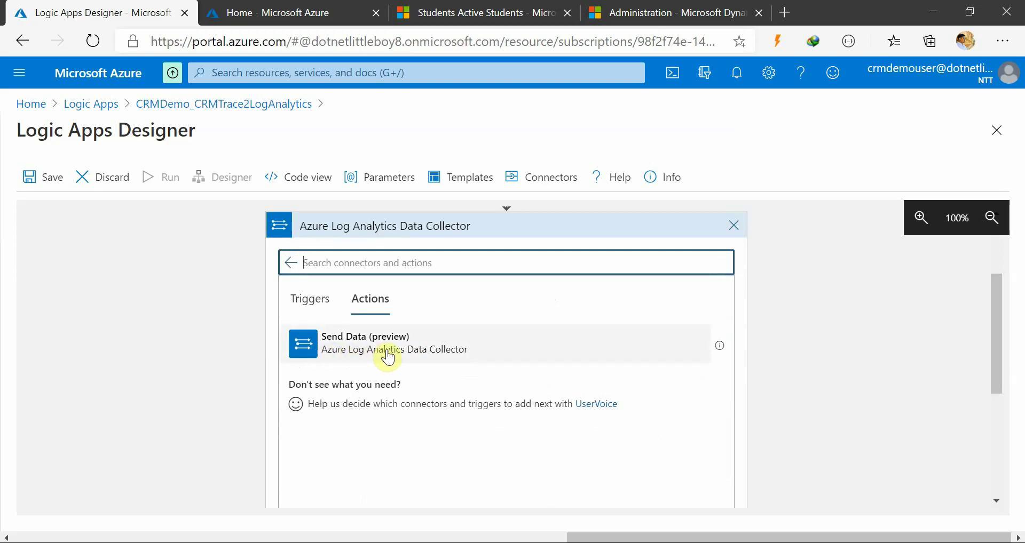
left_click(416, 350)
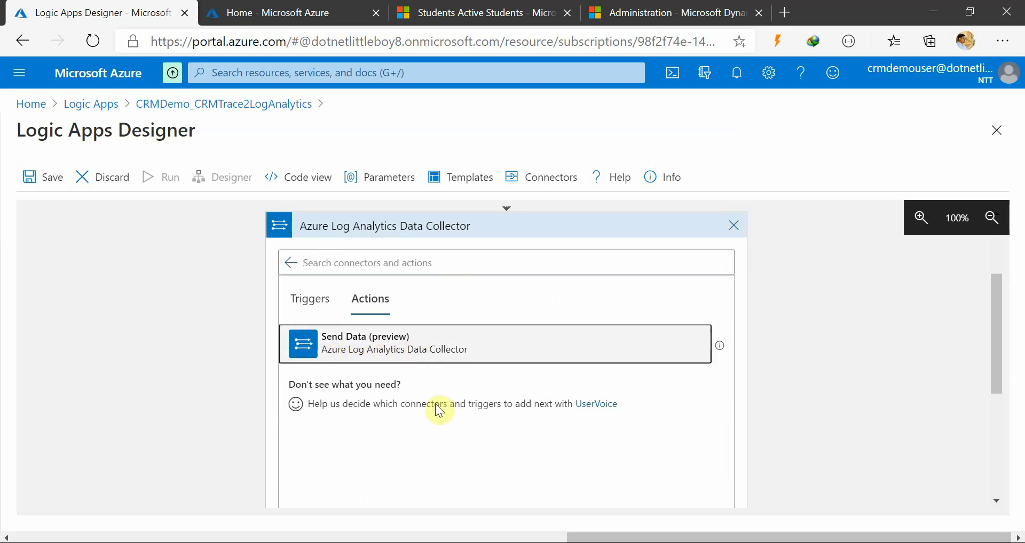
scroll(533, 446, "up", 3)
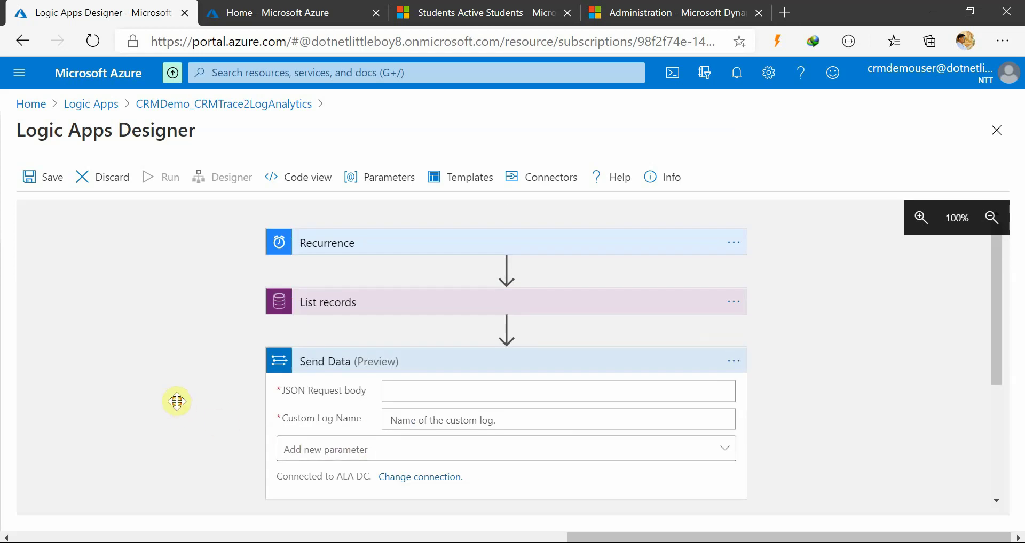
Insert an action below List records by searching 'control' and picking For each
left_click(372, 308)
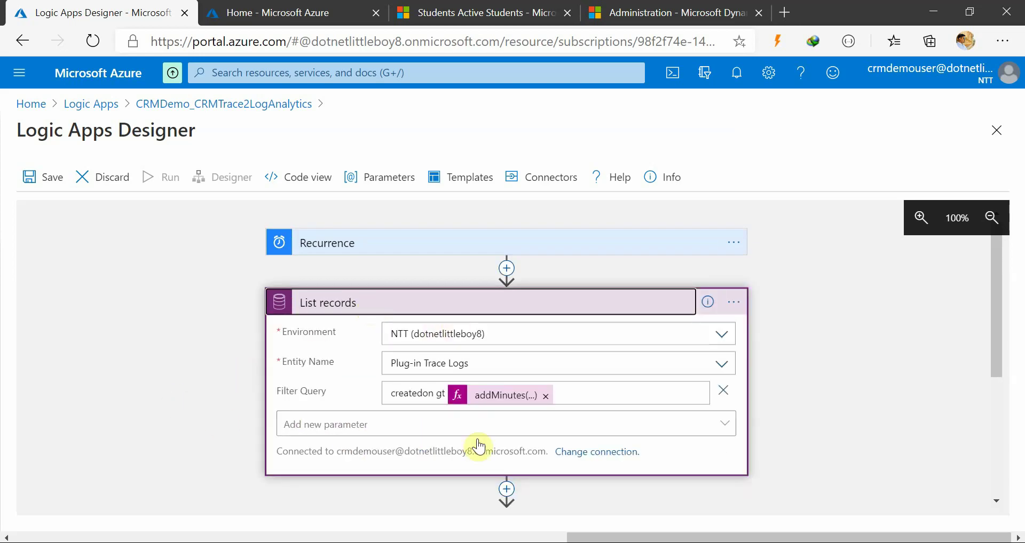
scroll(228, 426, "down", 2)
left_click(507, 404)
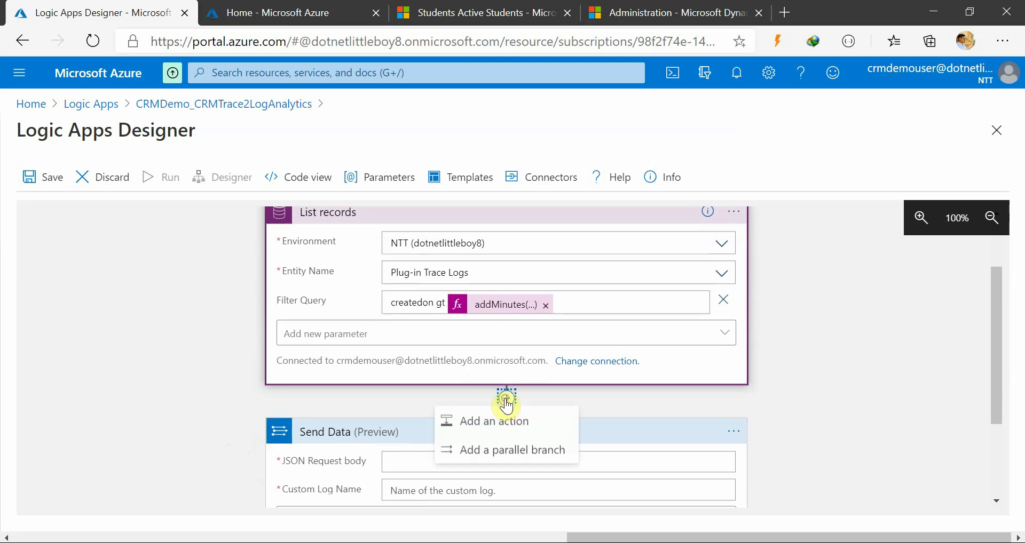
left_click(498, 422)
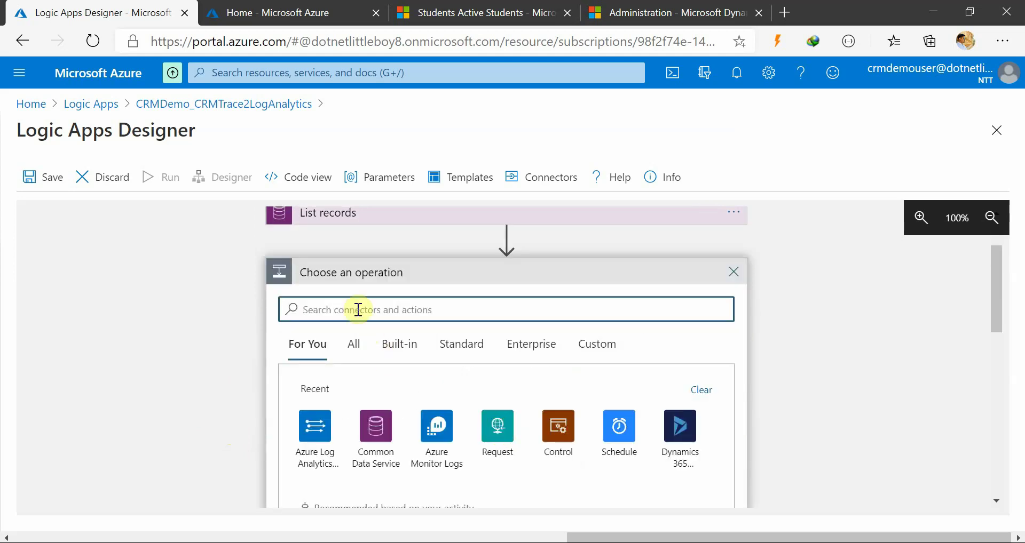
left_click(358, 310)
type("for")
key("BackSpace")
key("BackSpace")
key("BackSpace")
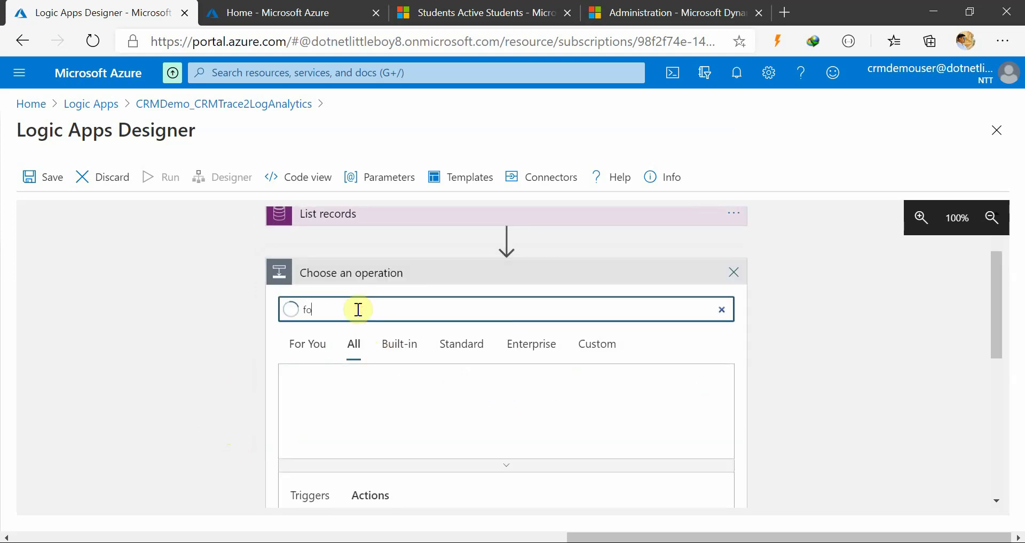
type("conrol")
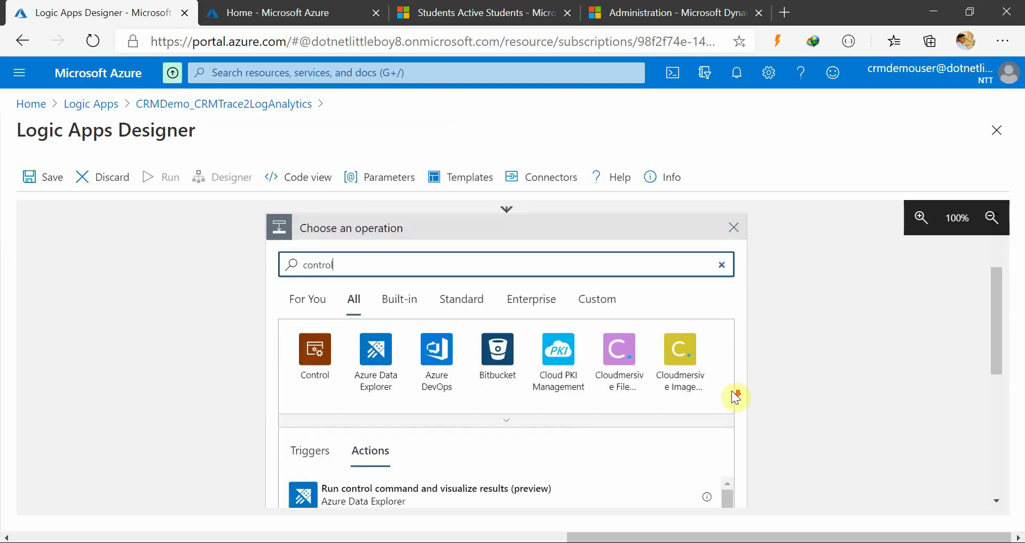
left_click(307, 356)
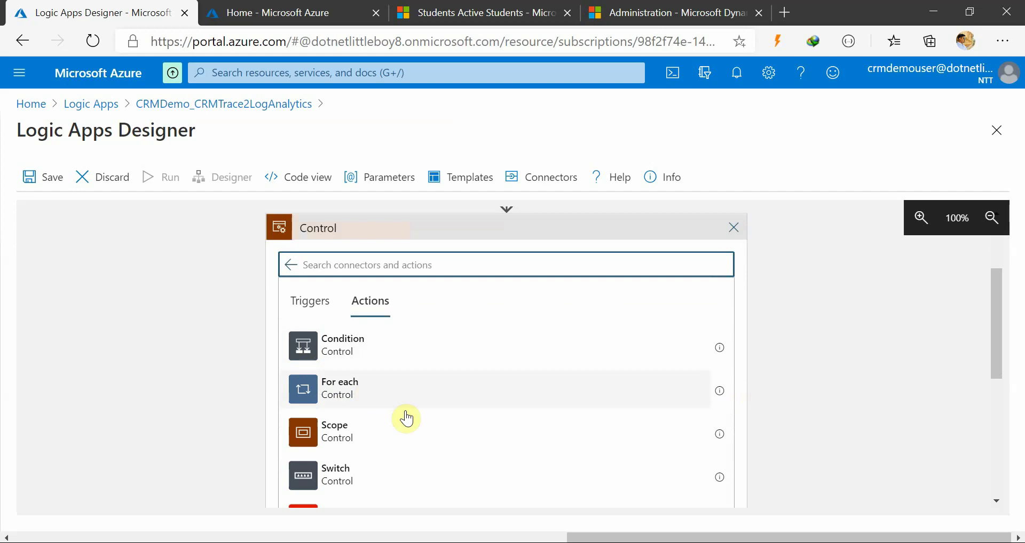
left_click(410, 390)
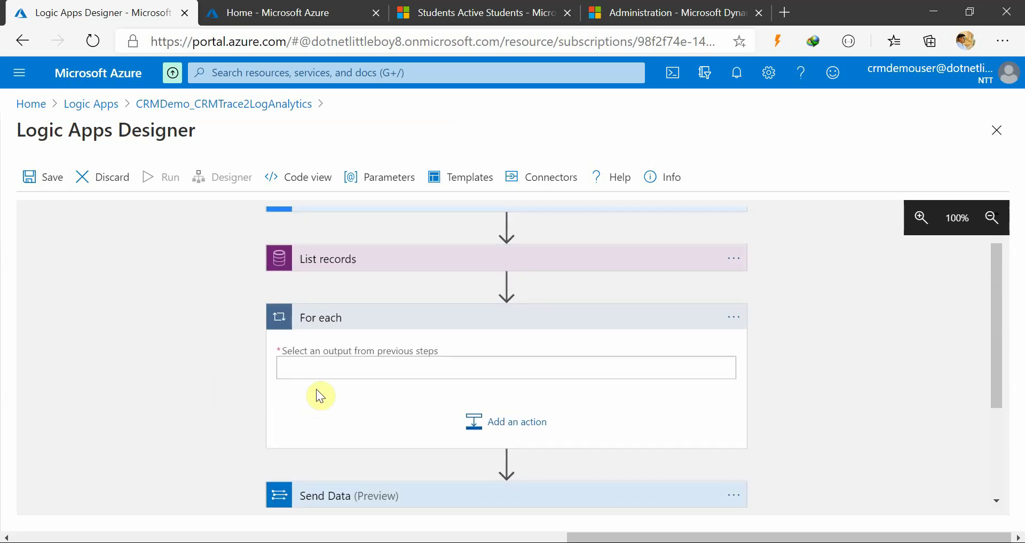
Set the For each loop to iterate over the List records 'value' output
left_click(314, 368)
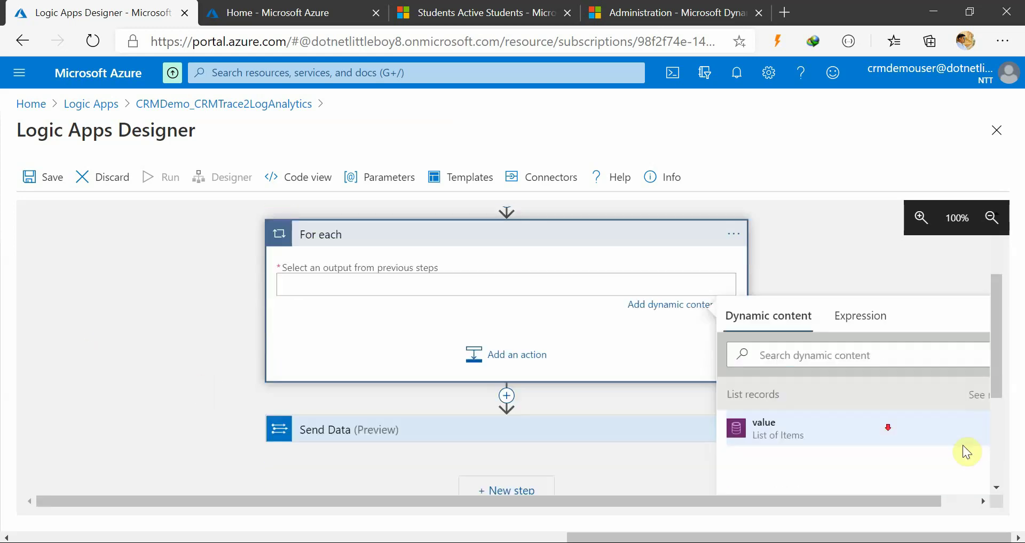
left_click(795, 383)
scroll(144, 329, "up", 2)
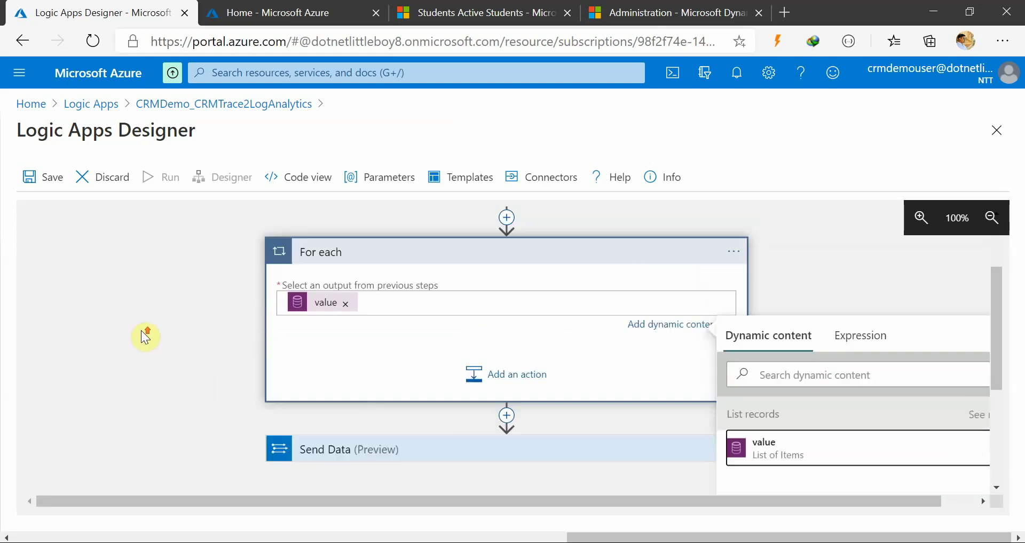
left_click(454, 361)
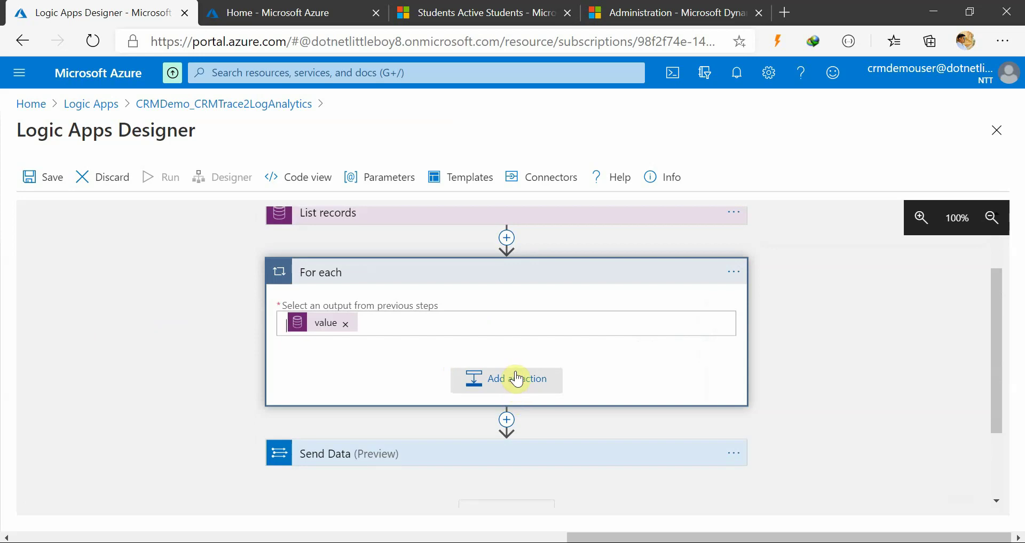
Start adding an action inside the loop, then switch to the Dynamics 365 Advanced Find window
left_click(516, 379)
scroll(821, 392, "down", 2)
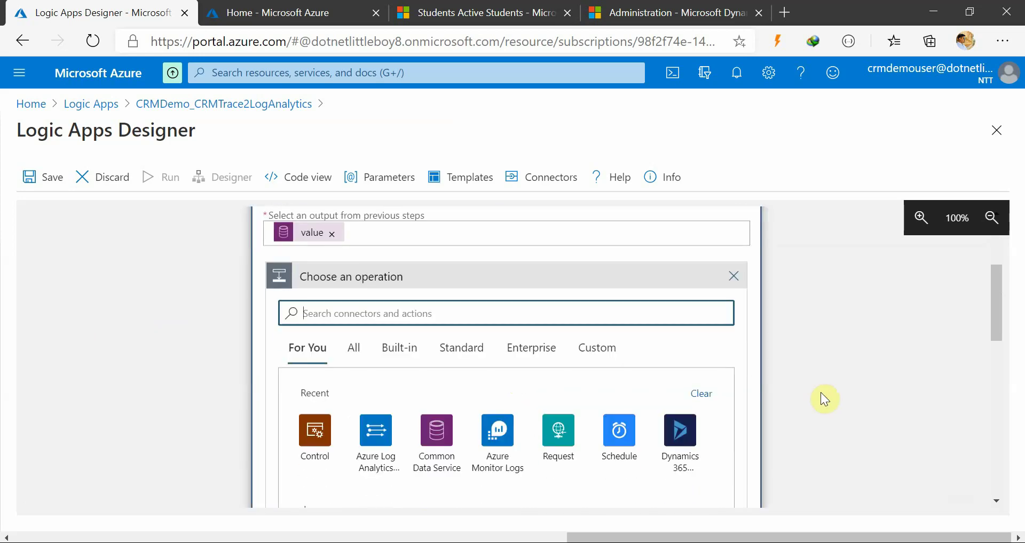
scroll(821, 393, "up", 2)
scroll(823, 394, "up", 1)
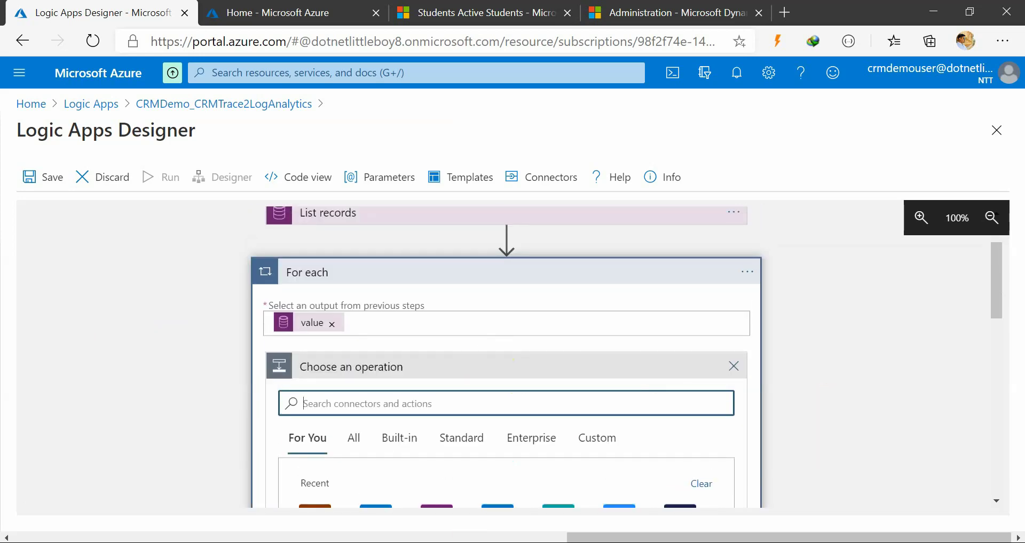
left_click(494, 542)
left_click(431, 502)
left_click(512, 539)
left_click(584, 499)
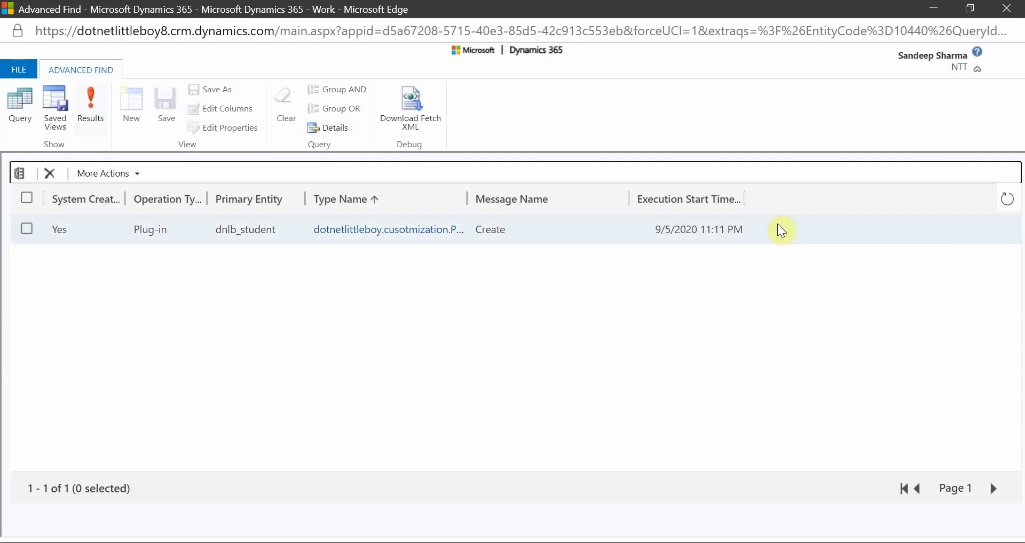
Minimize Advanced Find after reviewing its single plug-in trace log record
left_click(933, 9)
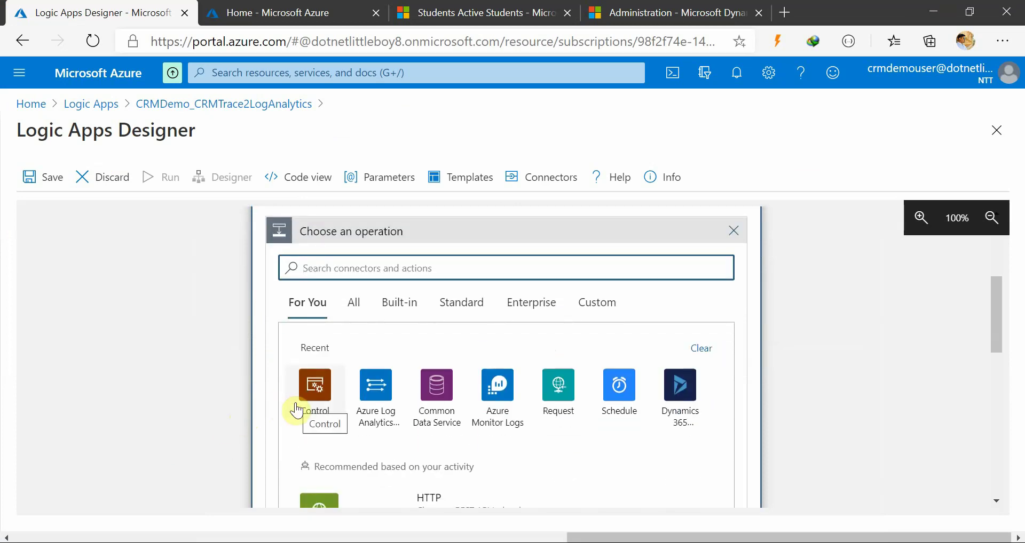
Pick Azure Log Analytics Data Collector's Send Data (preview) as the action inside the For each loop
scroll(297, 411, "down", 1)
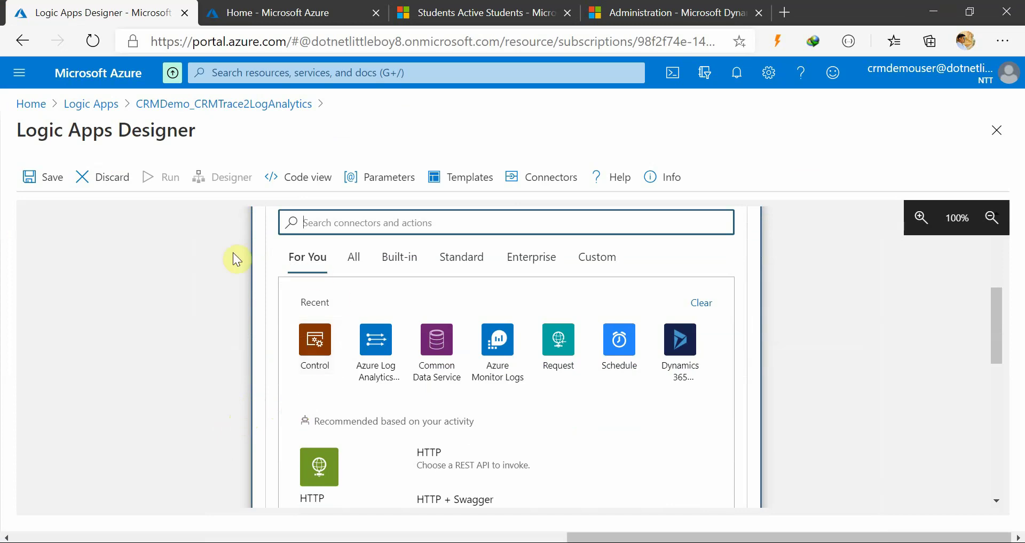
scroll(219, 328, "up", 2)
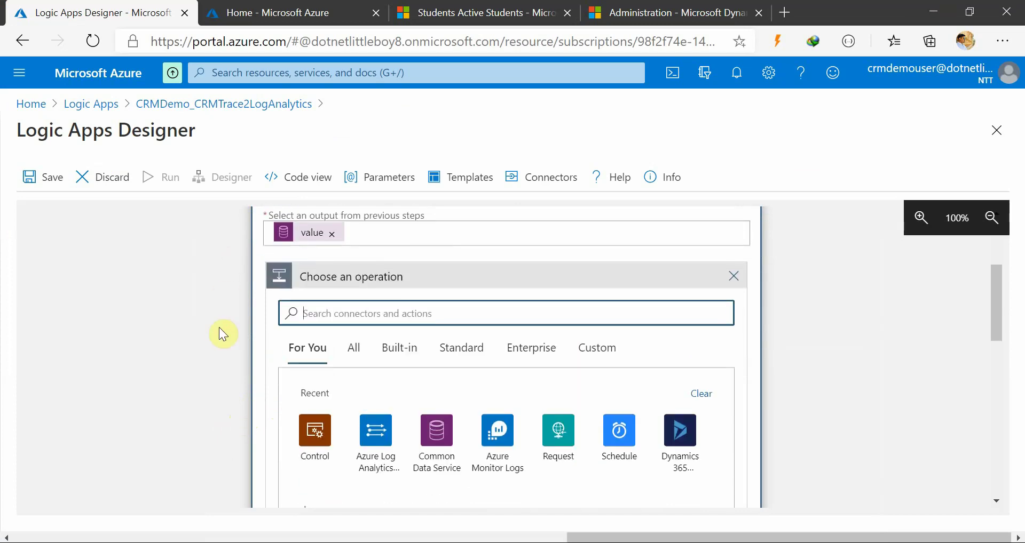
scroll(223, 335, "down", 1)
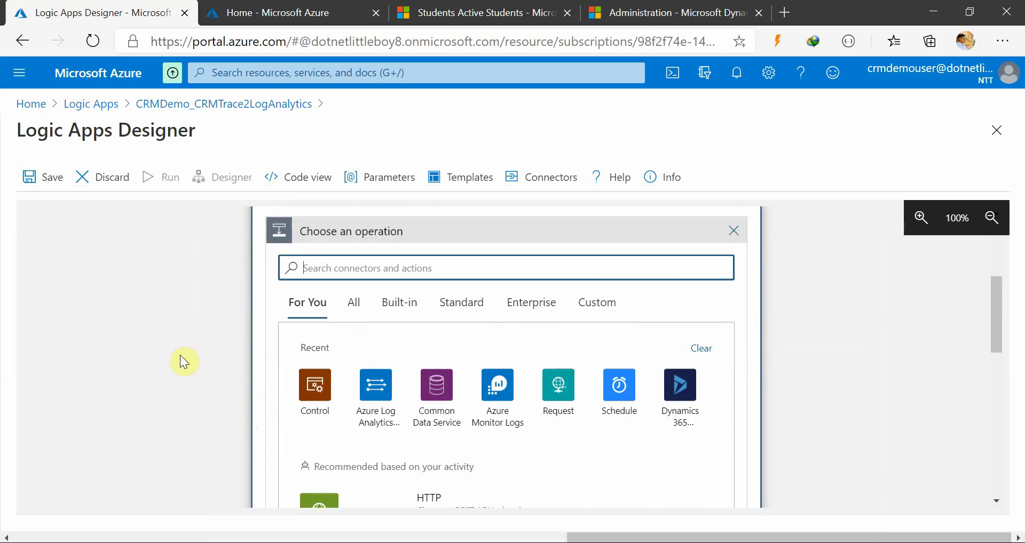
scroll(184, 360, "up", 1)
scroll(183, 360, "down", 2)
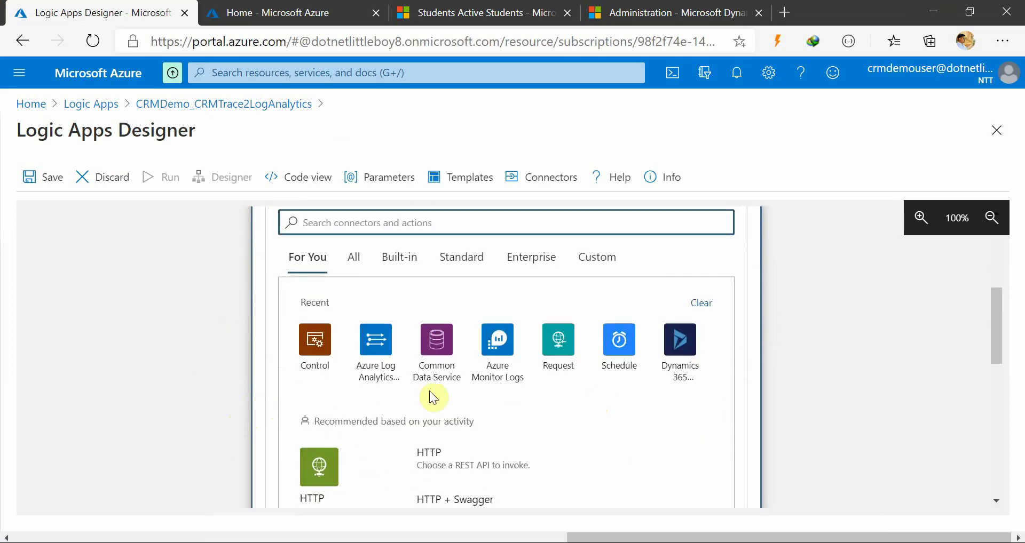
left_click(378, 361)
scroll(219, 366, "up", 3)
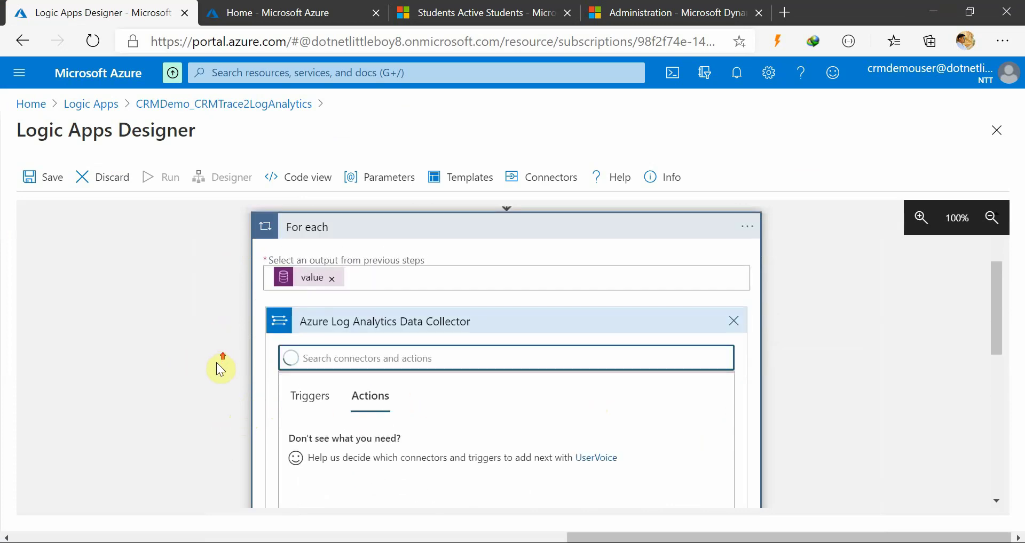
scroll(252, 370, "down", 2)
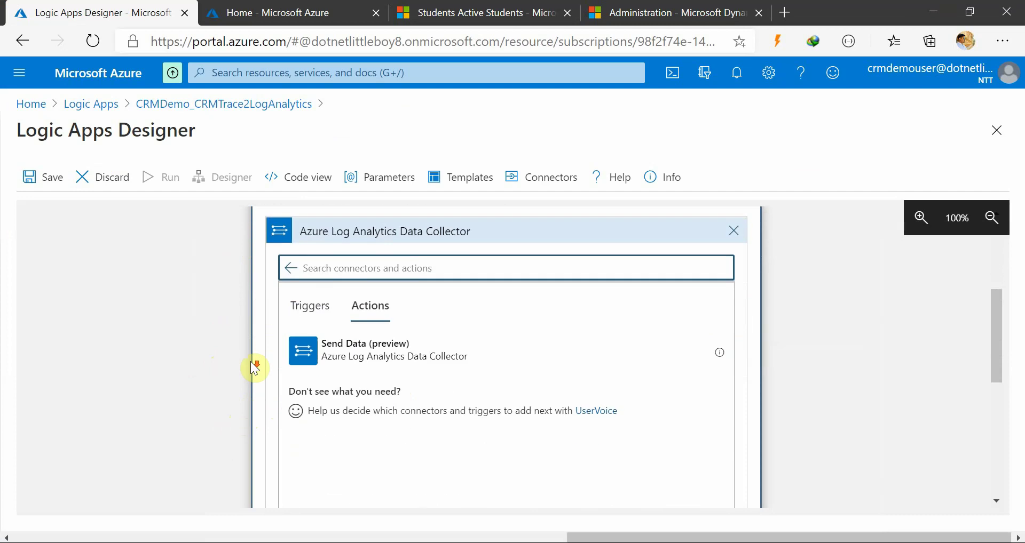
left_click(373, 356)
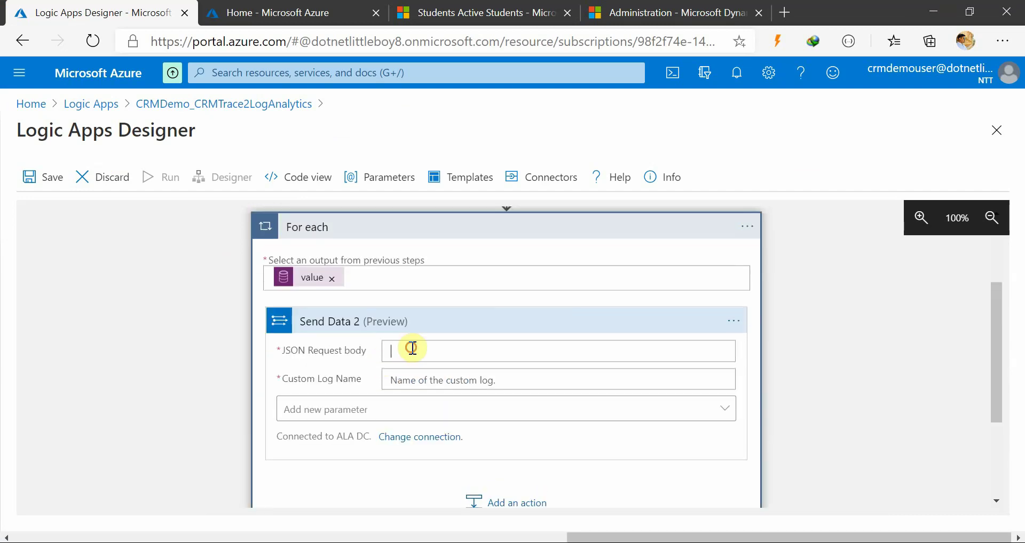
Set Send Data 2's JSON Request body to the Current item dynamic content
left_click(413, 348)
scroll(712, 437, "down", 5)
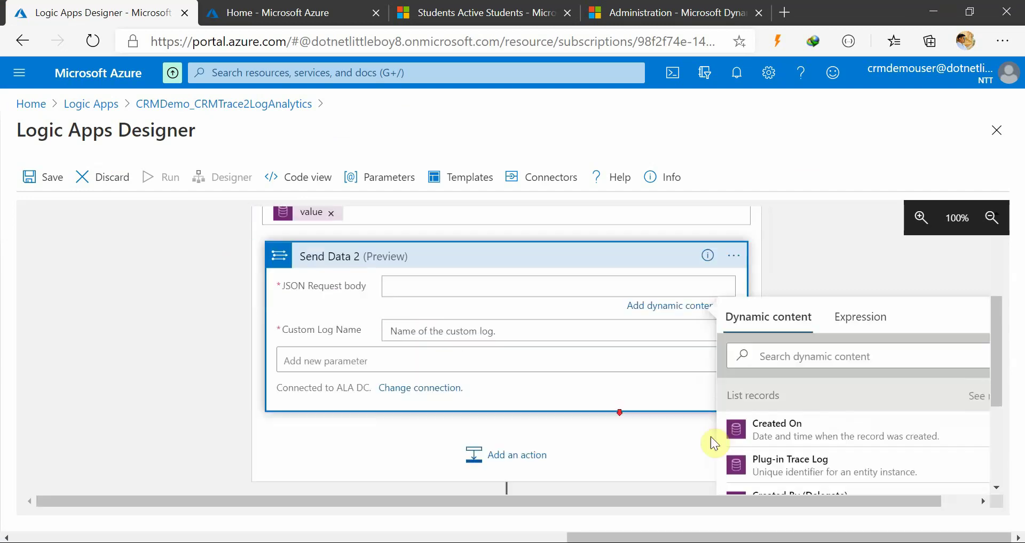
left_click(784, 412)
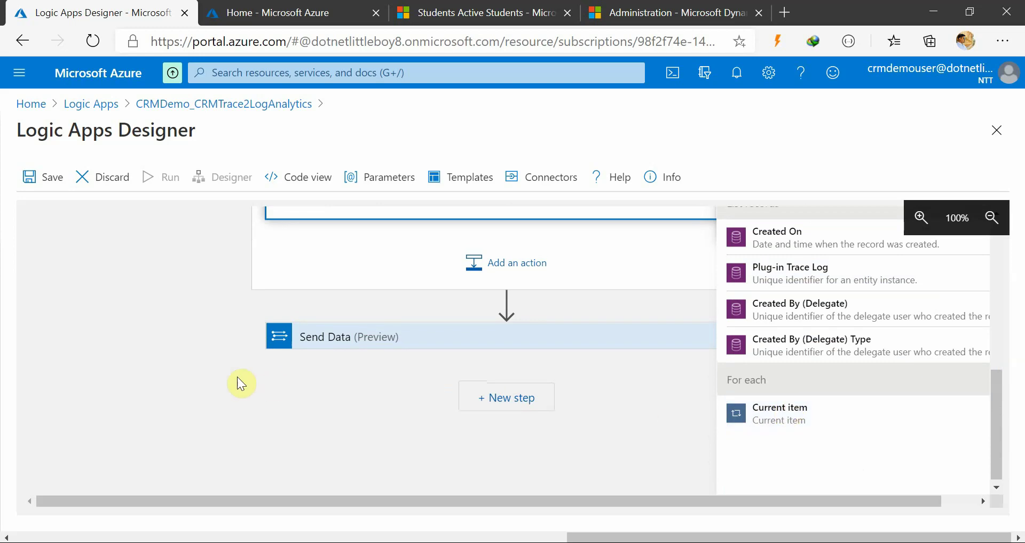
scroll(236, 381, "up", 5)
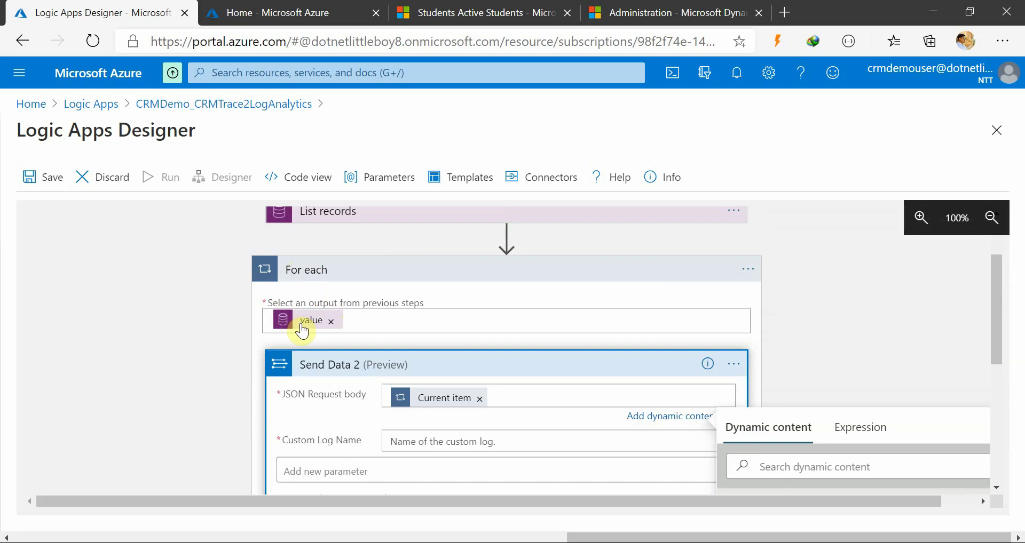
mouse_move(303, 324)
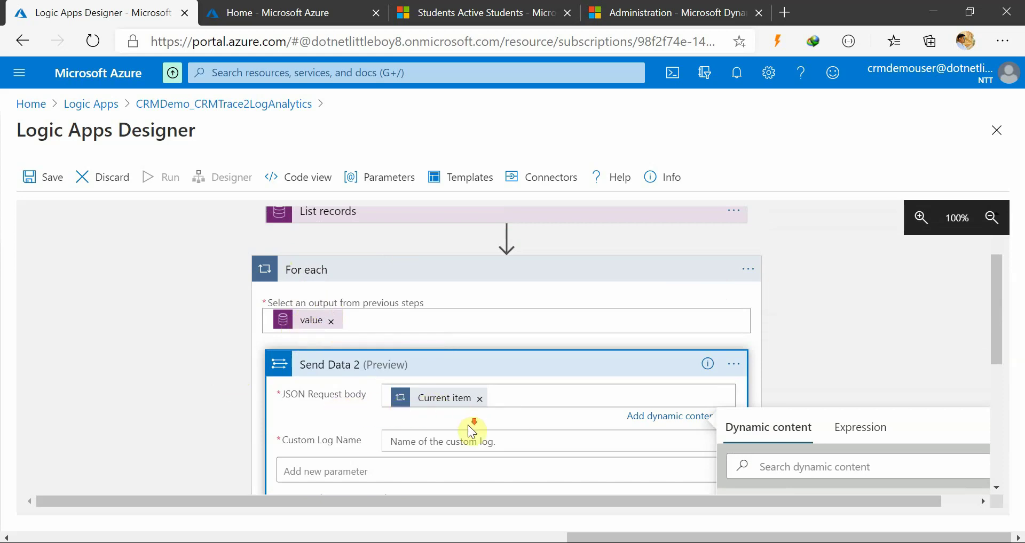
Move to the still-blank Custom Log Name field, dismissing the dynamic content suggestions
scroll(454, 417, "down", 1)
left_click(433, 398)
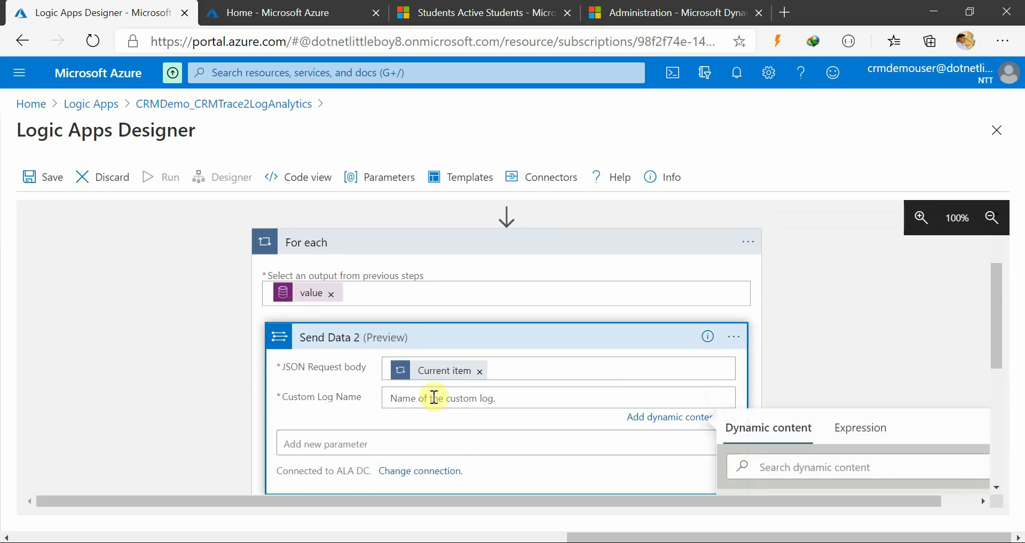
scroll(419, 422, "down", 2)
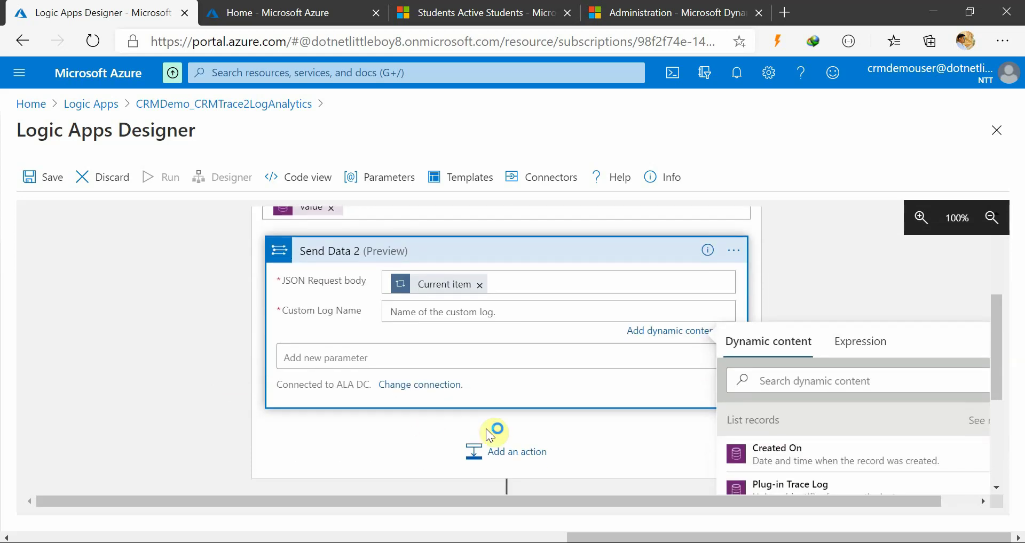
left_click(358, 415)
scroll(398, 368, "up", 1)
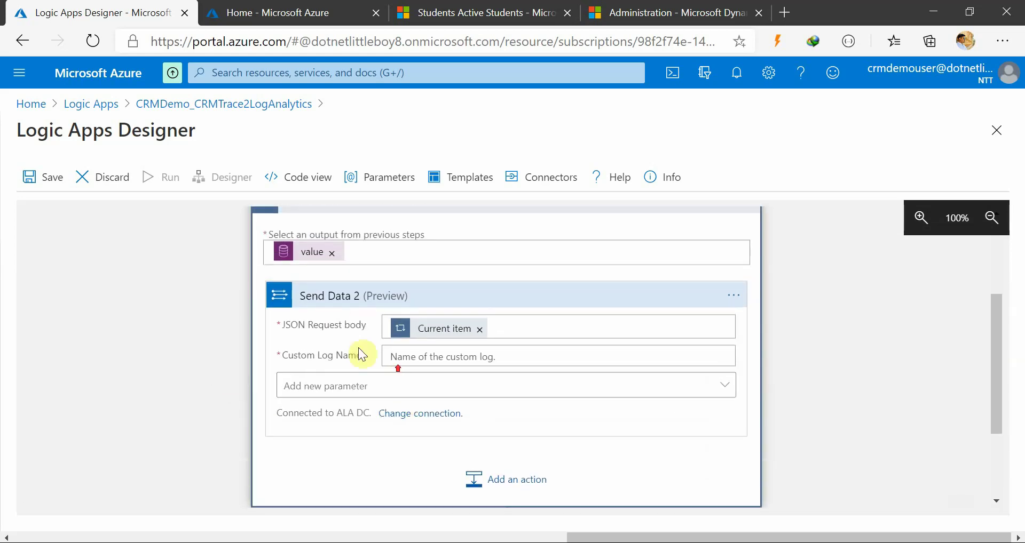
left_click(429, 355)
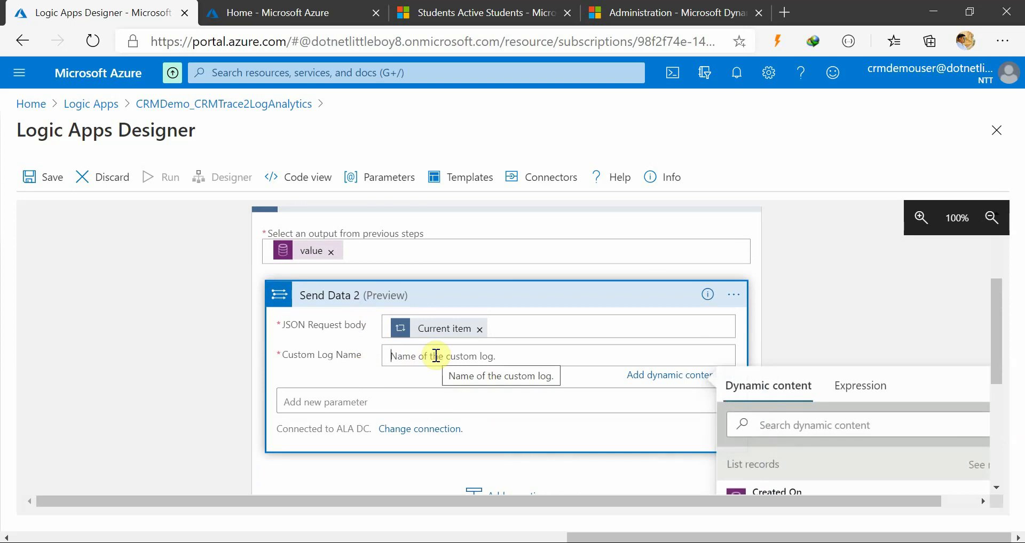
Enter CRMTraceLog_CRMDemo as Send Data 2's Custom Log Name and close Dynamic content
type("cR")
key("BackSpace")
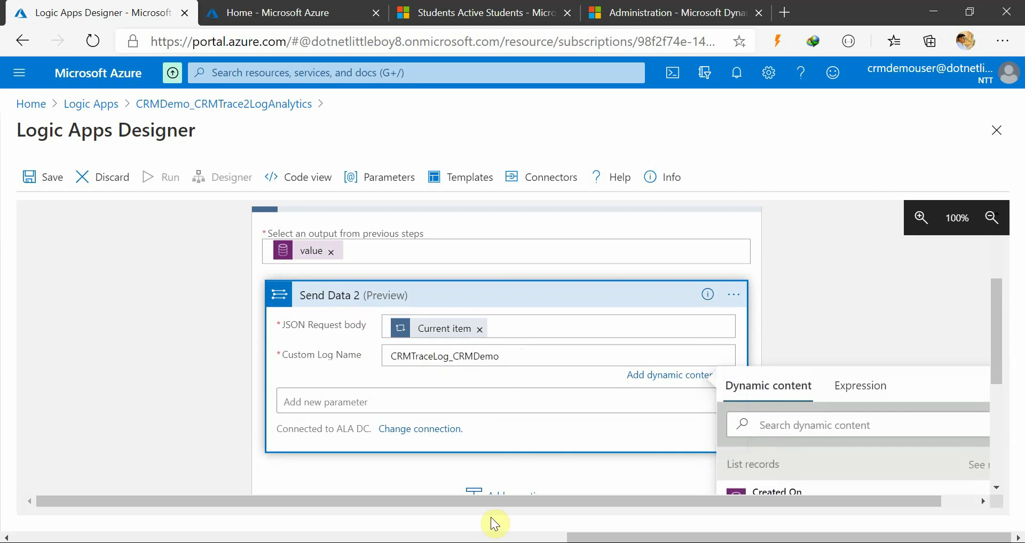
mouse_move(593, 513)
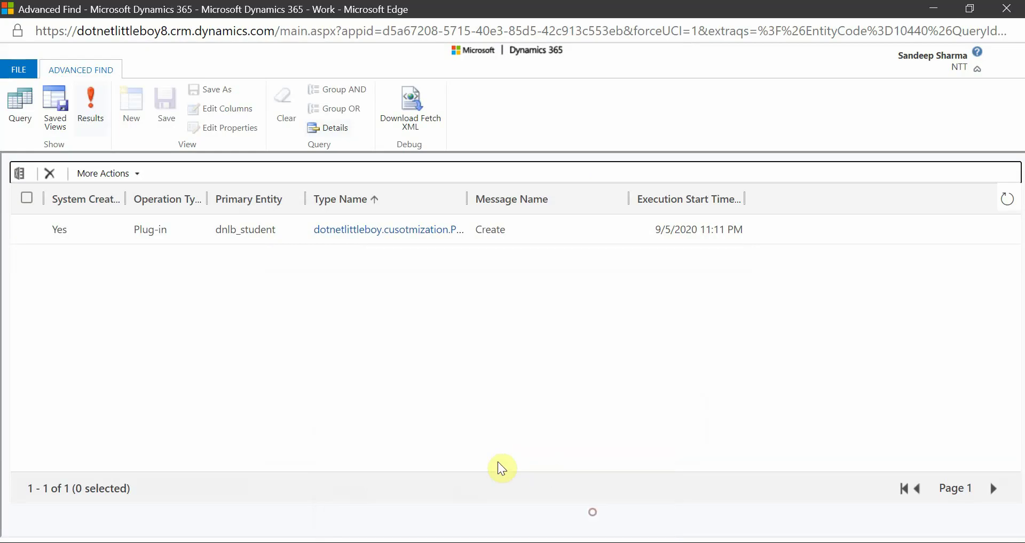
left_click(935, 12)
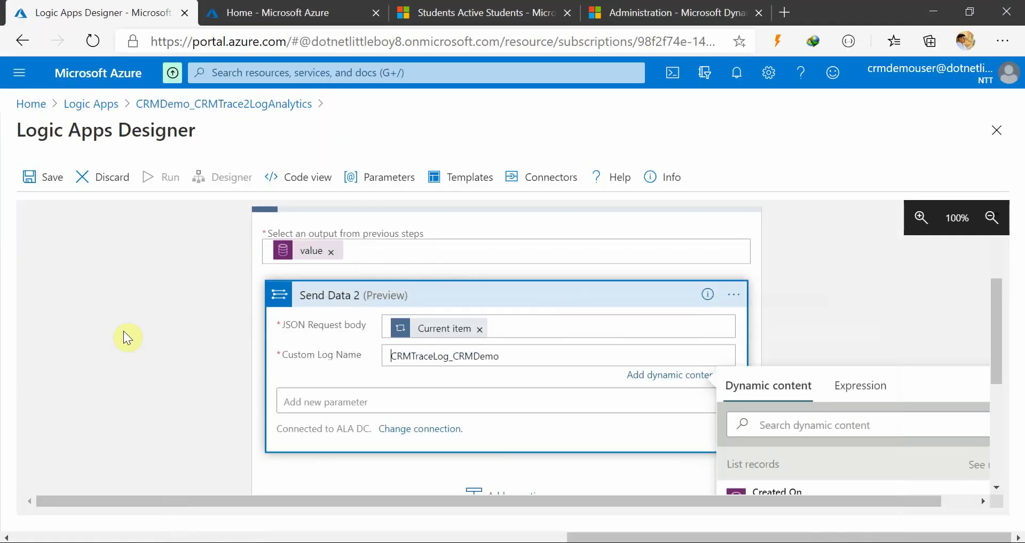
left_click(122, 332)
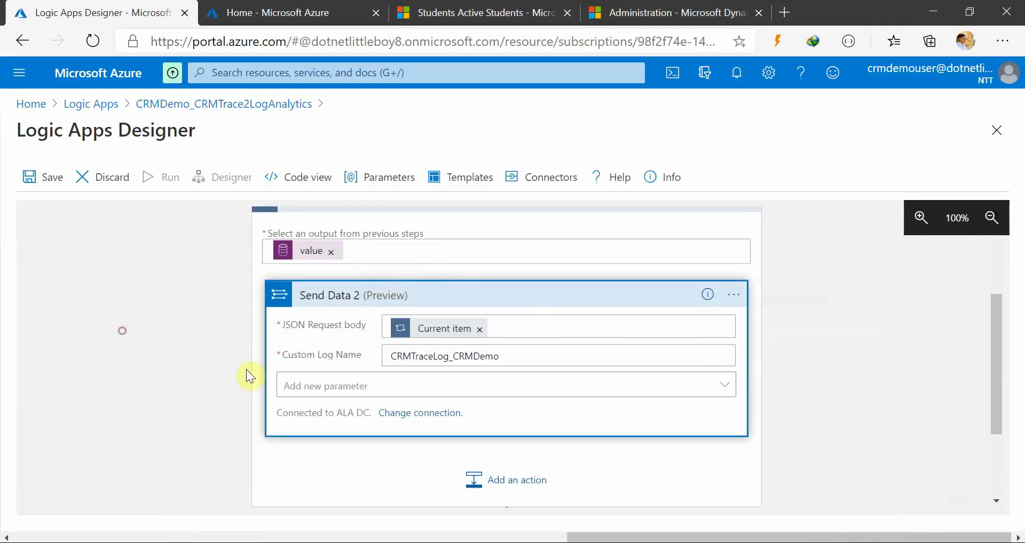
Start a new Log Analytics connection for Send Data 2 with the CRMDemoWS workspace open in another tab
left_click(433, 413)
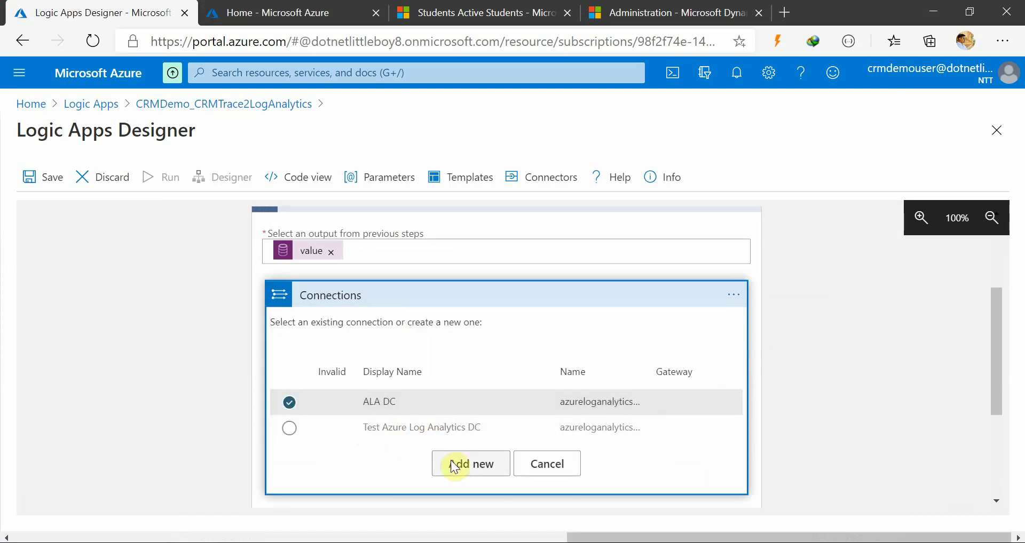
left_click(462, 465)
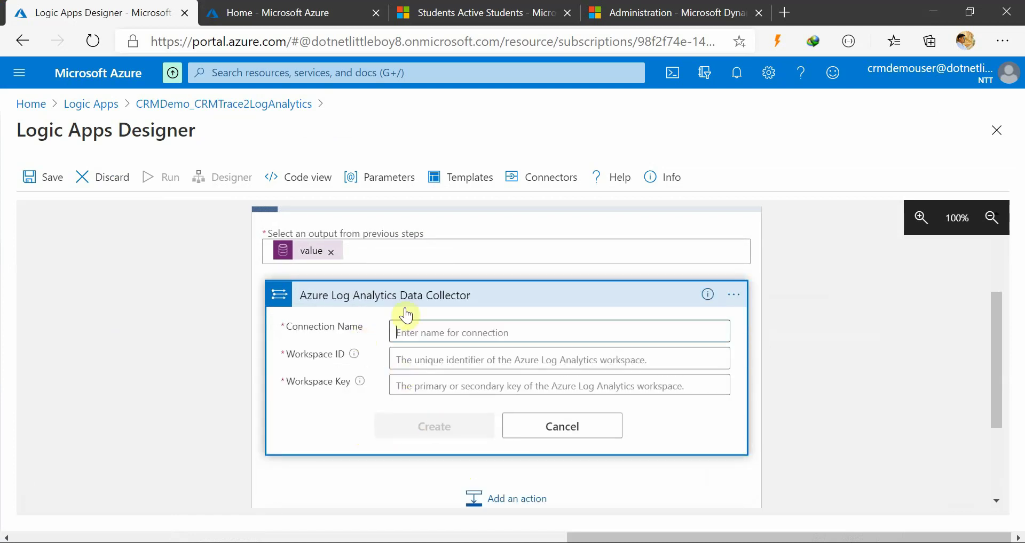
left_click(298, 12)
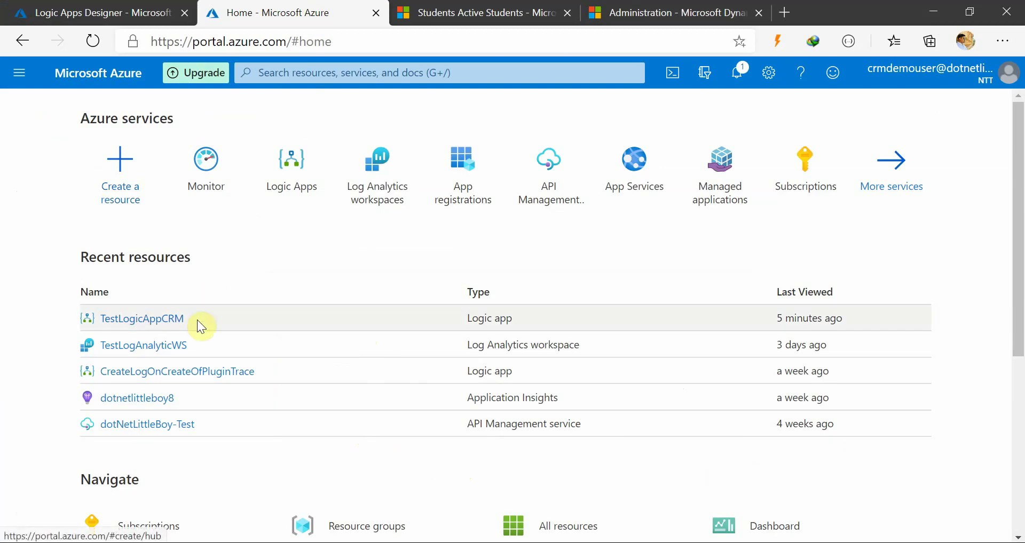
left_click(372, 183)
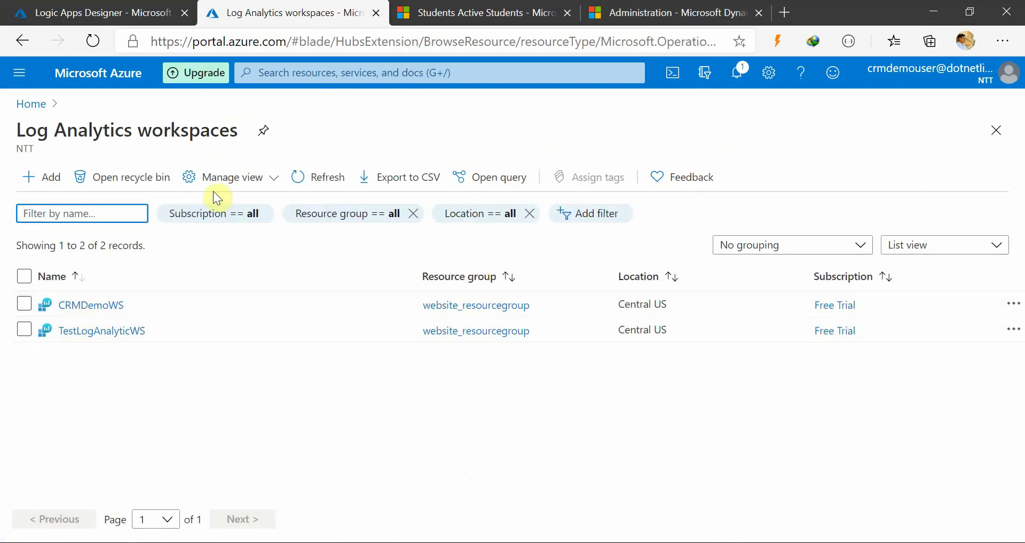
left_click(310, 182)
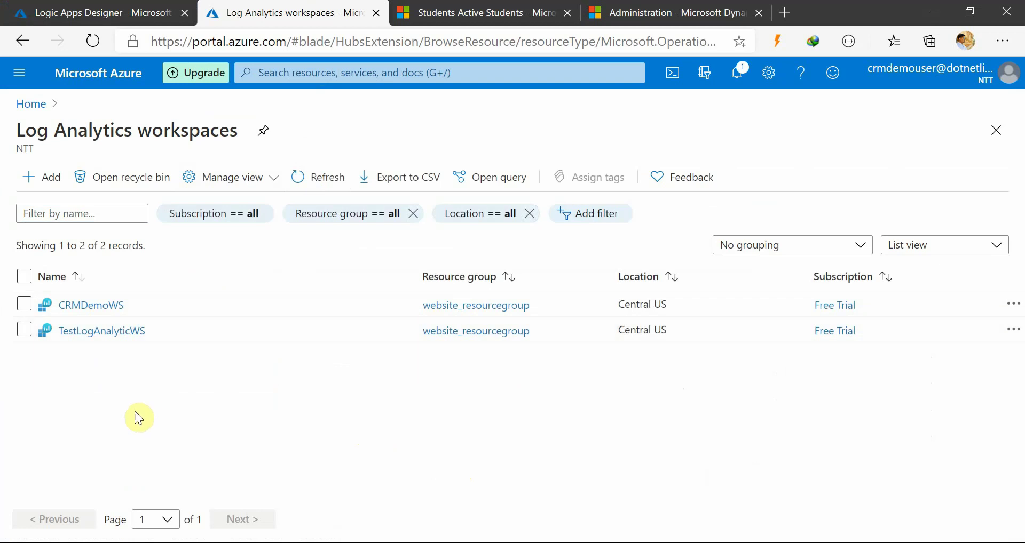
left_click(95, 305)
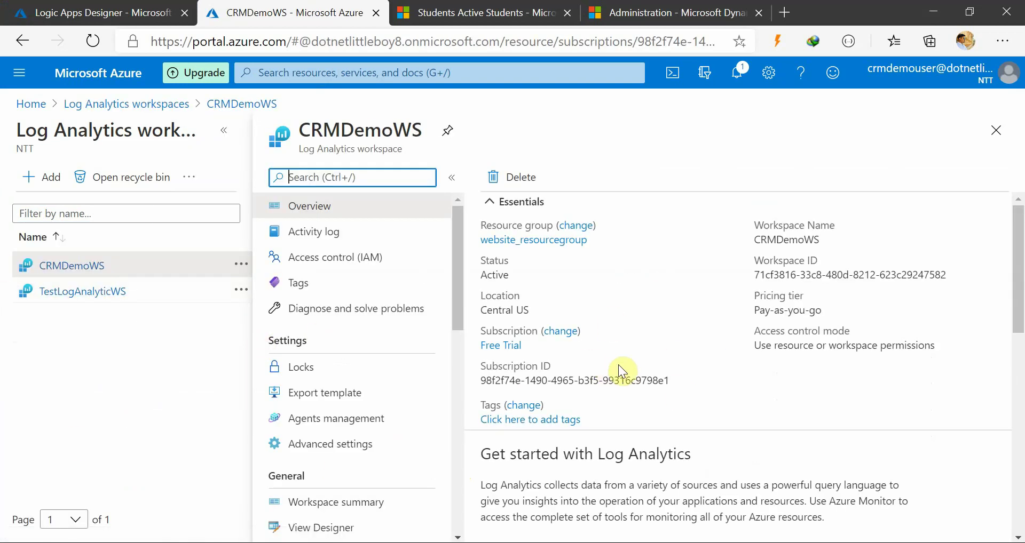
scroll(331, 422, "down", 2)
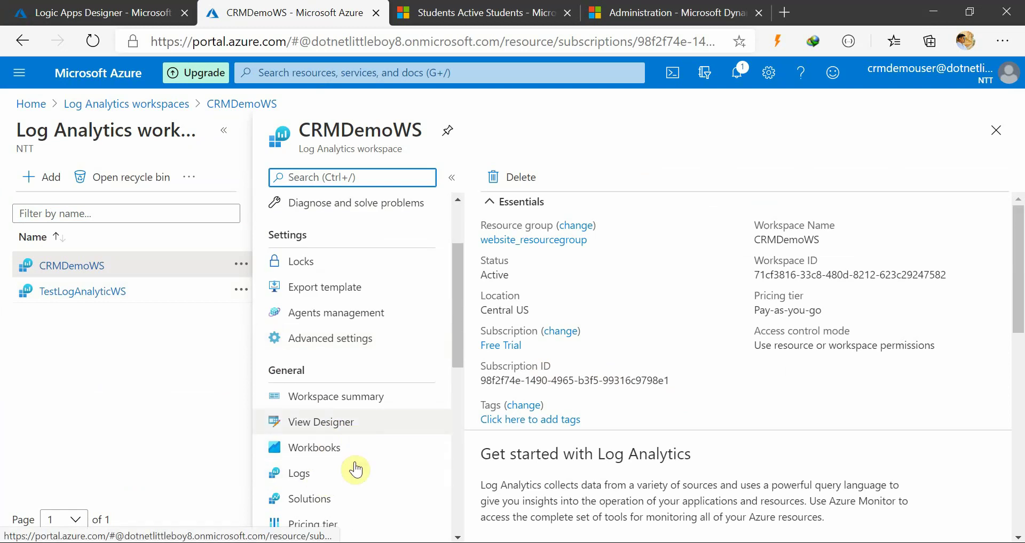
left_click(109, 7)
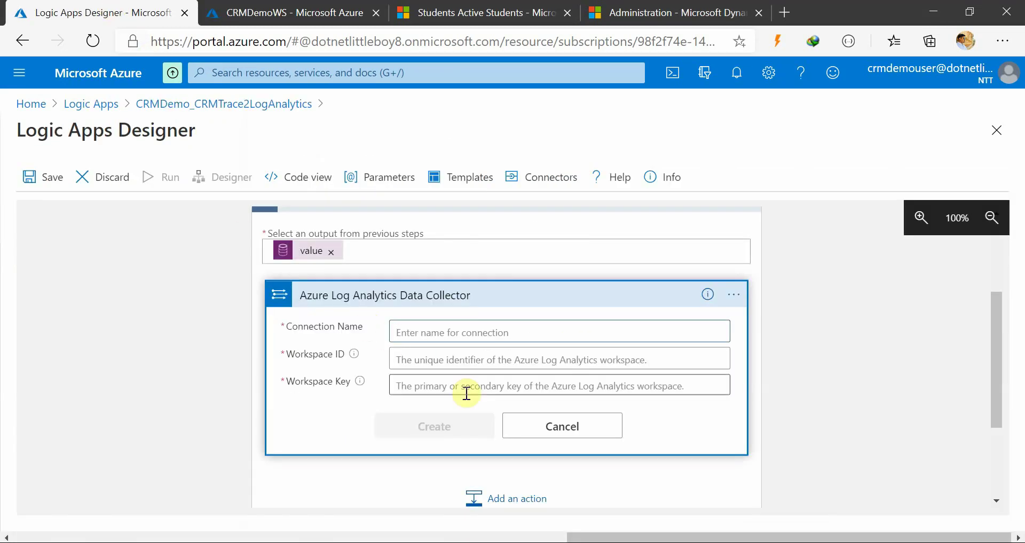
Name the connection CRMDemoLogAnalyticsConnection and paste CRMDemoWS's Workspace ID into the form
left_click(422, 332)
type("CRMDemoLogAnalyticsConnection")
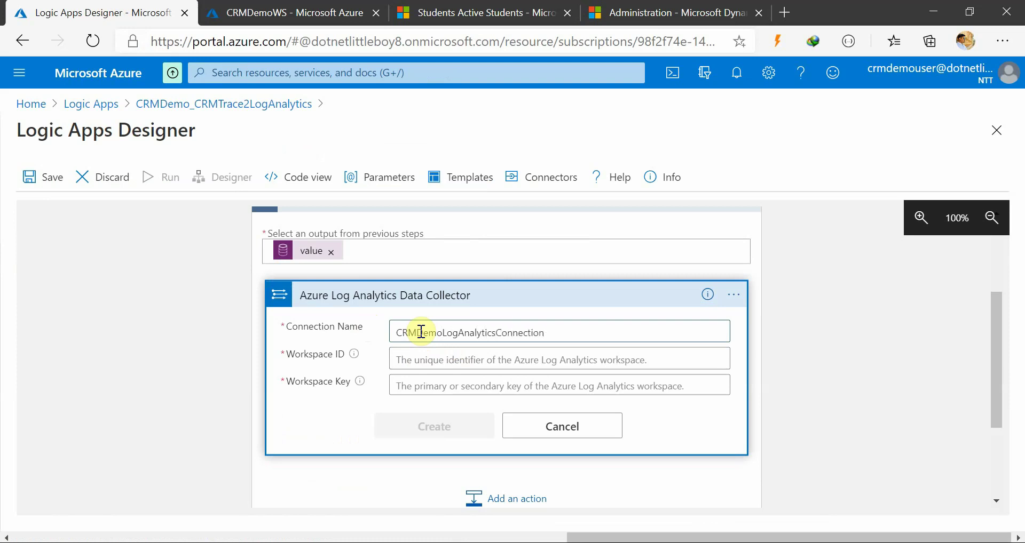
left_click(400, 359)
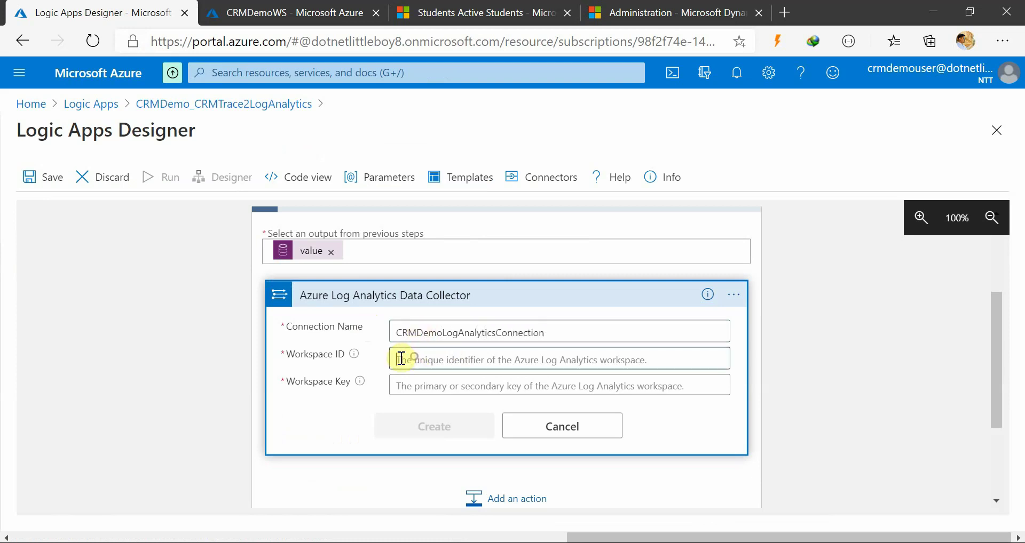
left_click(309, 13)
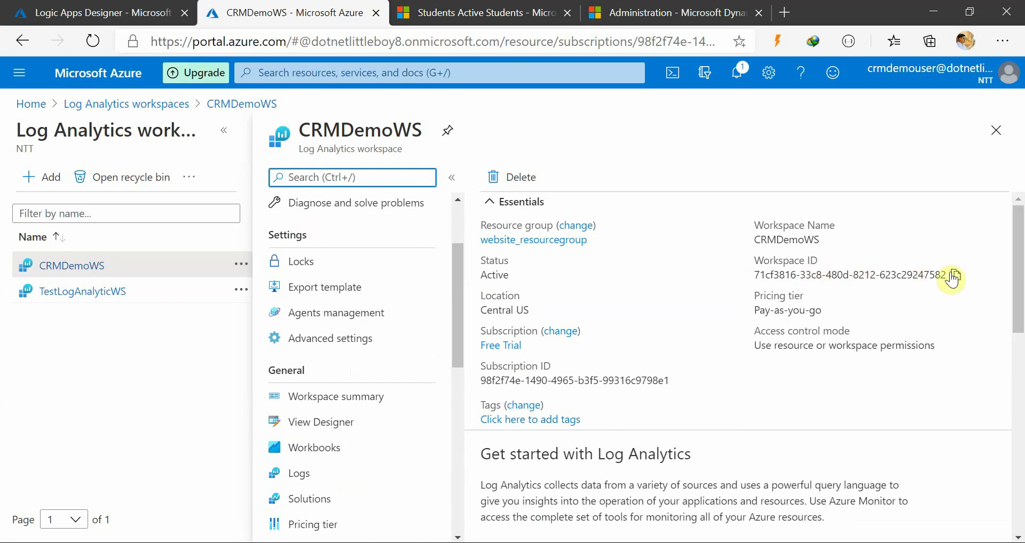
left_click(955, 275)
left_click(160, 12)
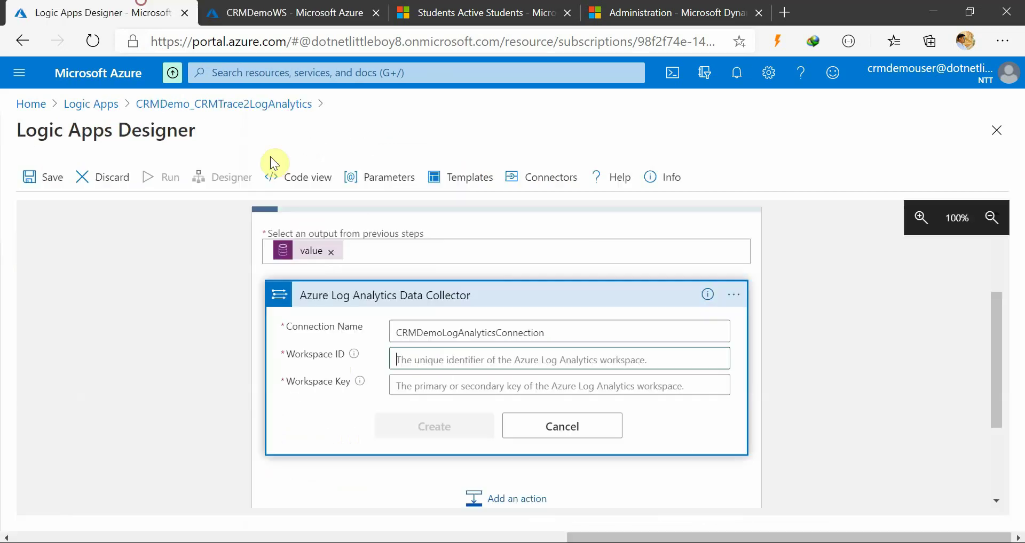
left_click(457, 358)
key("ctrl+v")
left_click(474, 385)
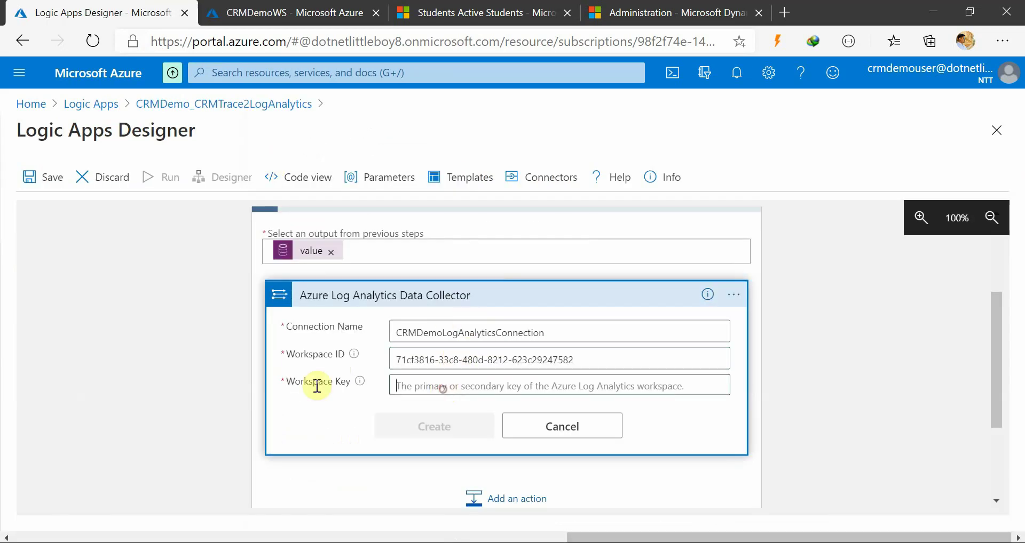
Open the CRMDemoWS workspace's Advanced settings
left_click(273, 8)
scroll(400, 413, "down", 5)
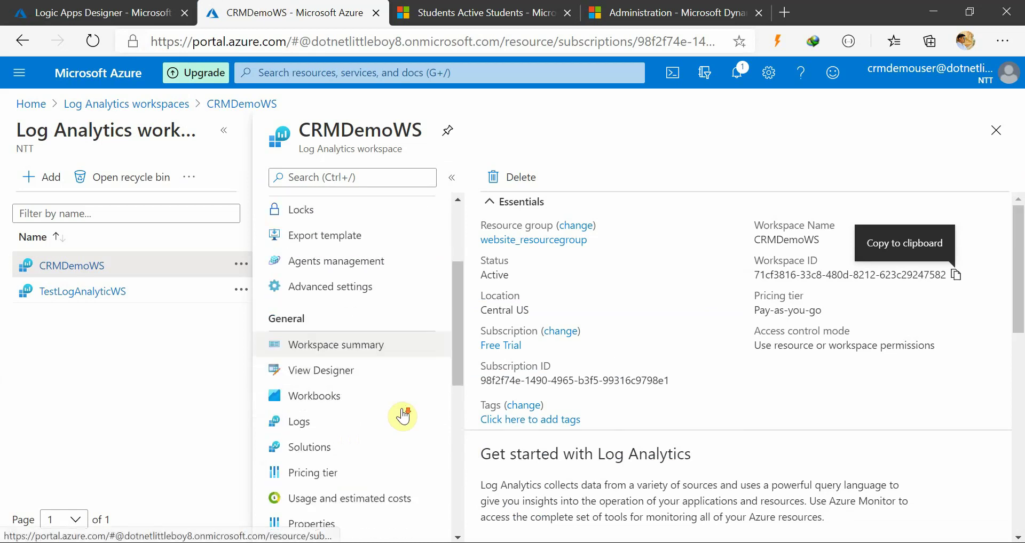
scroll(400, 457, "down", 4)
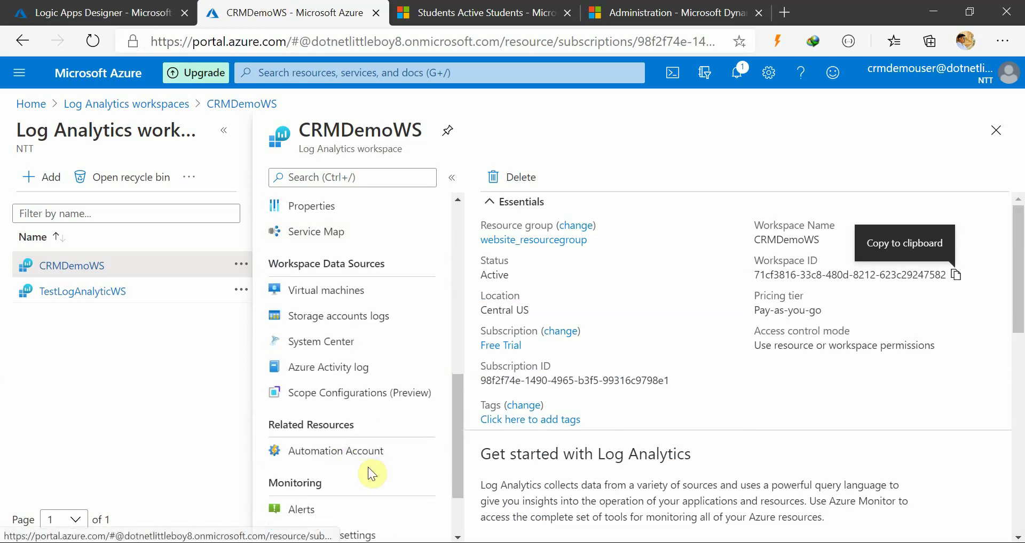
scroll(384, 462, "up", 9)
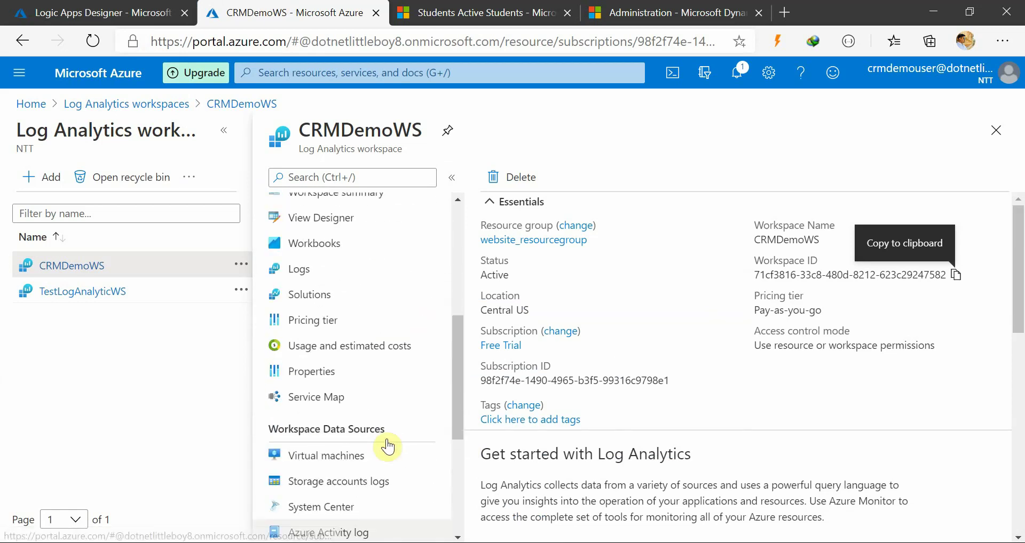
left_click(339, 350)
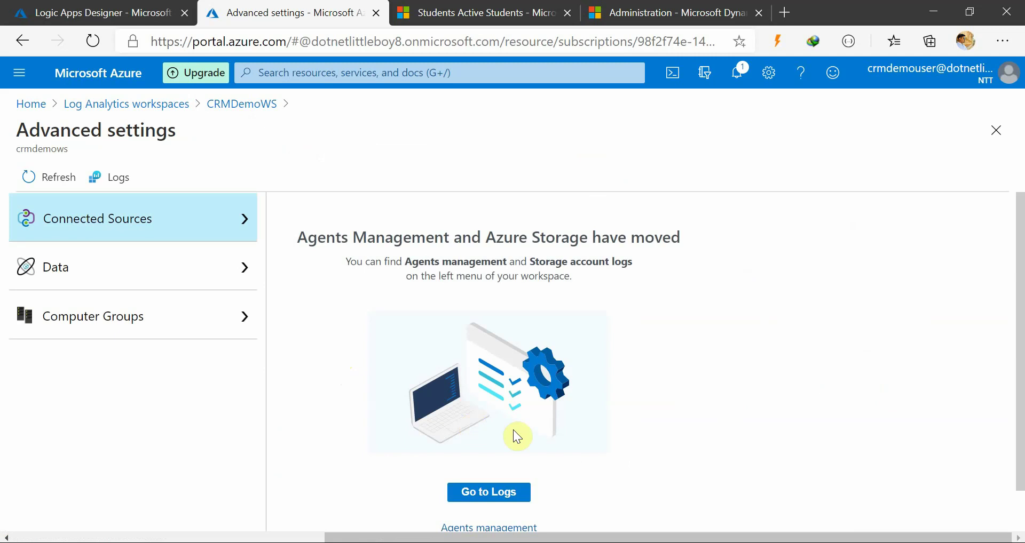
Paste CRMDemoWS's primary key from Agents management as the Workspace Key and create the connection
scroll(517, 434, "down", 1)
left_click(489, 481)
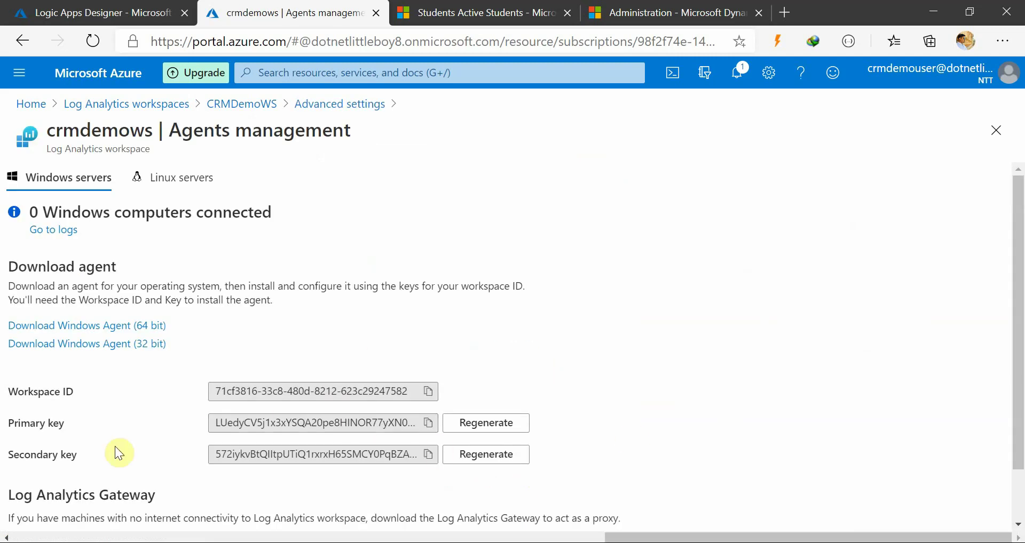
left_click(435, 424)
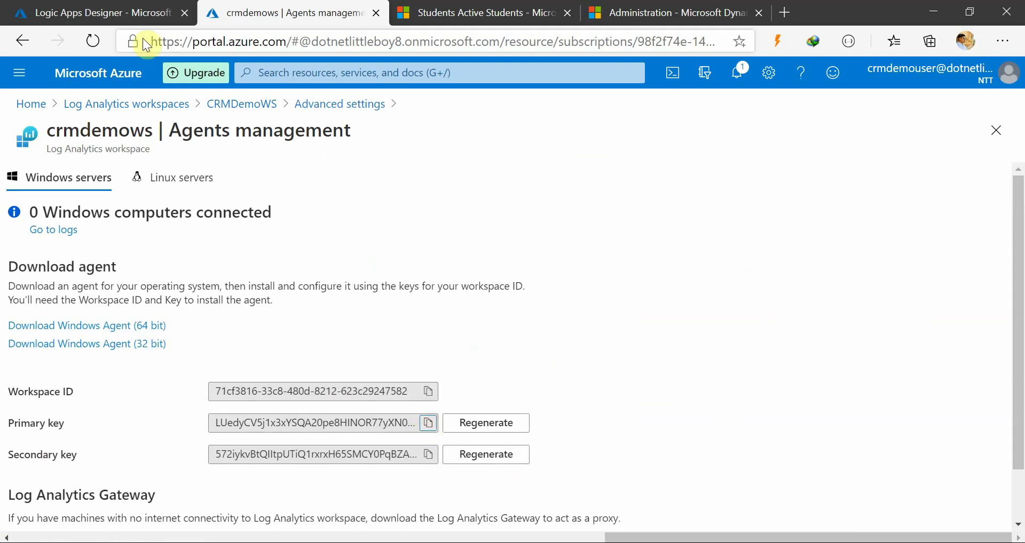
left_click(124, 11)
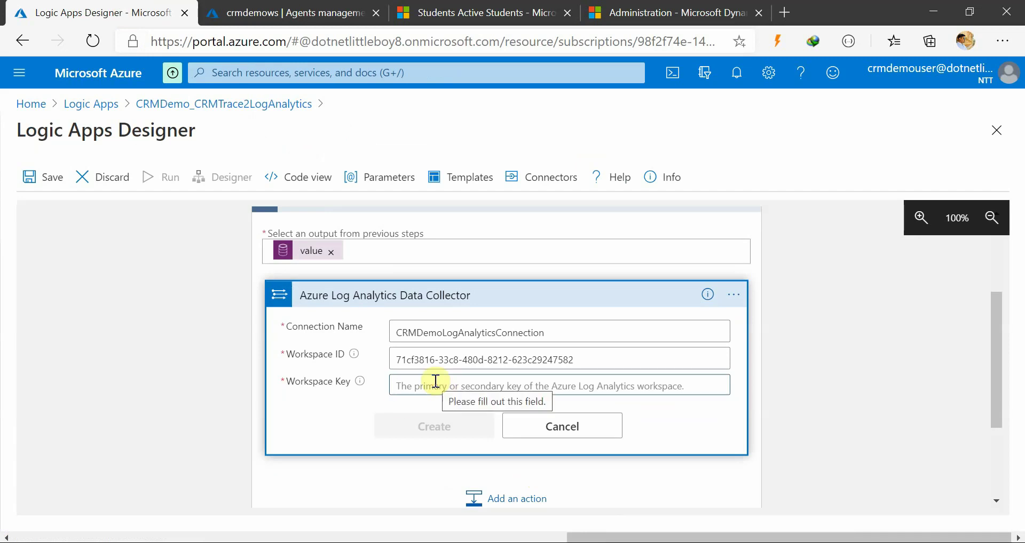
key("ctrl+v")
left_click(420, 426)
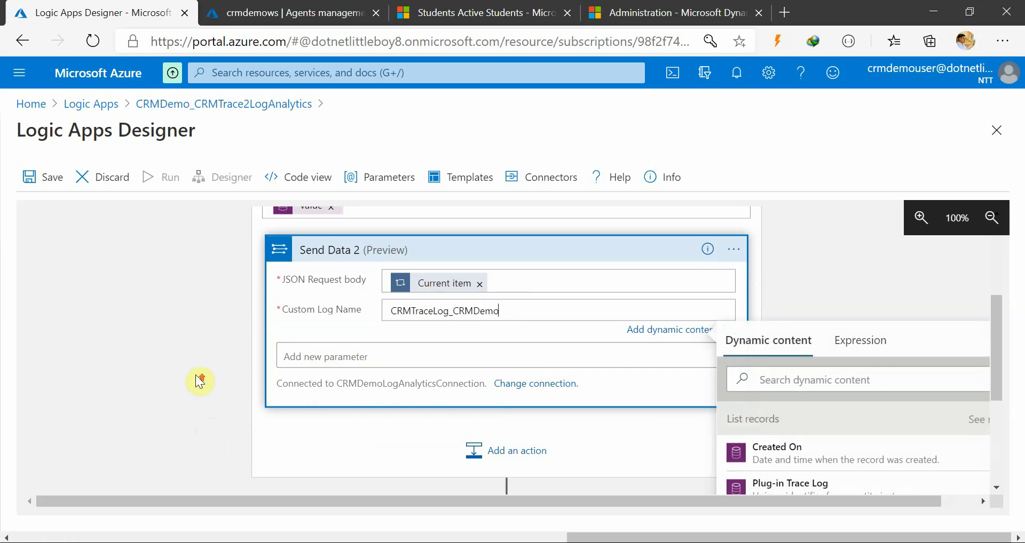
Delete the old Send Data step from the workflow
scroll(200, 381, "up", 4)
scroll(229, 380, "down", 5)
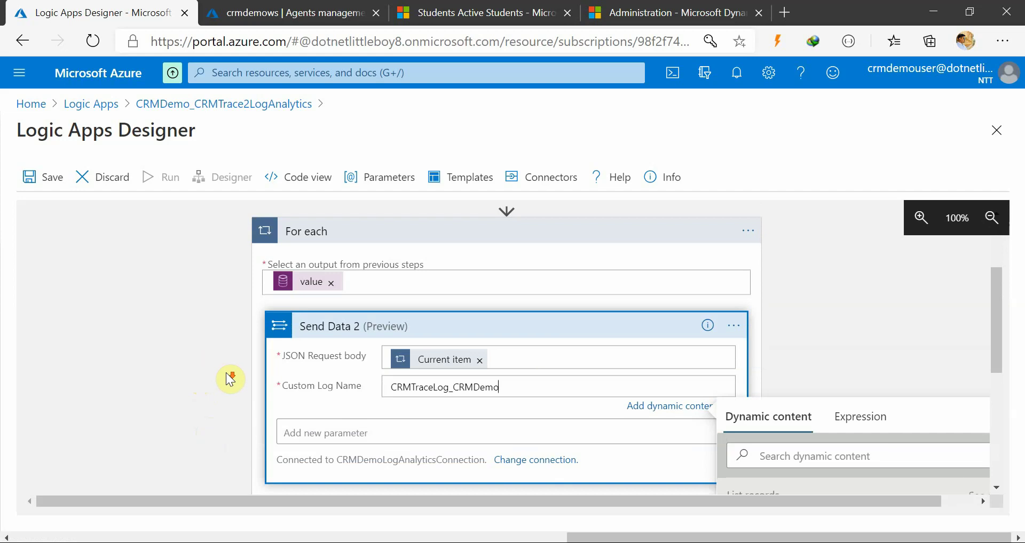
left_click(798, 241)
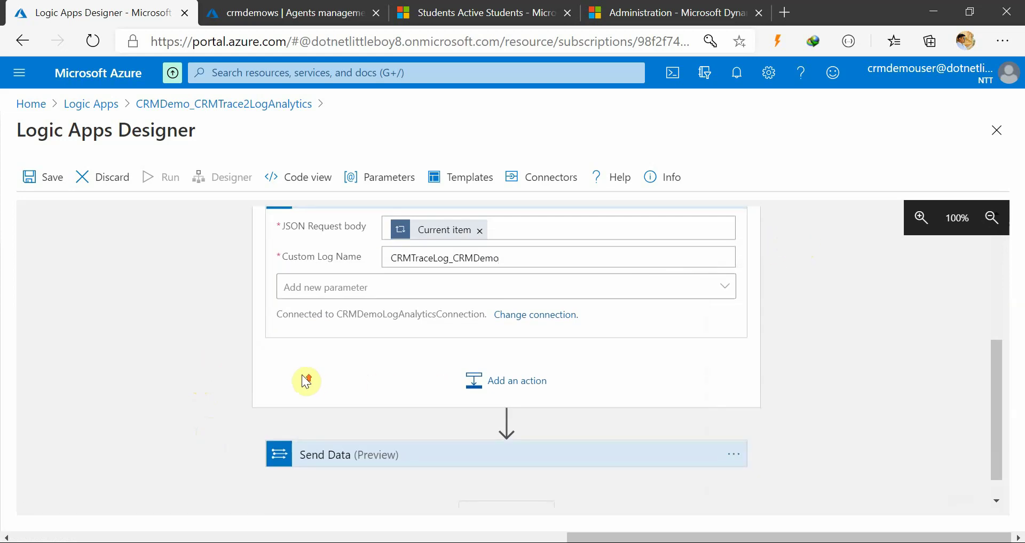
scroll(247, 411, "up", 2)
scroll(247, 411, "down", 3)
left_click(739, 426)
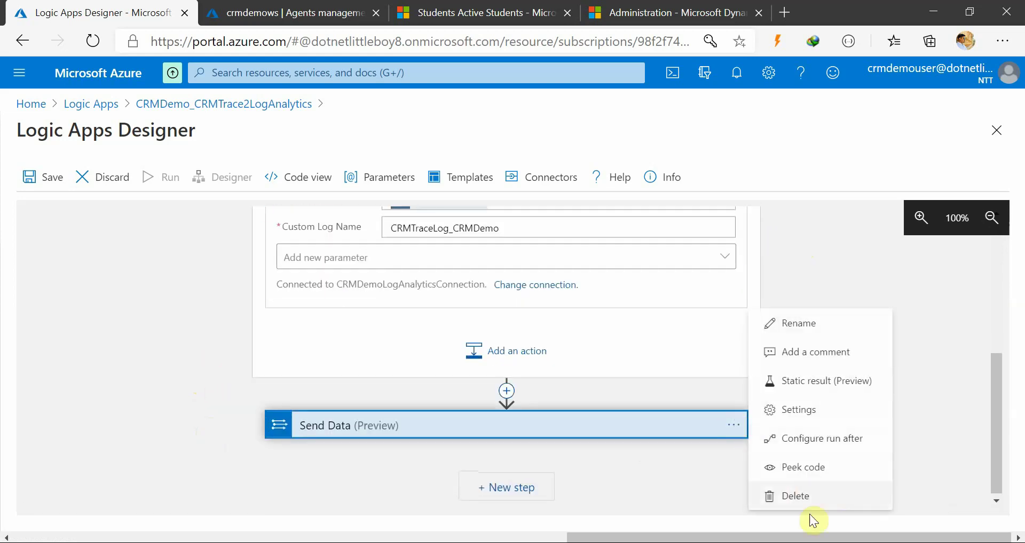
left_click(743, 490)
left_click(521, 398)
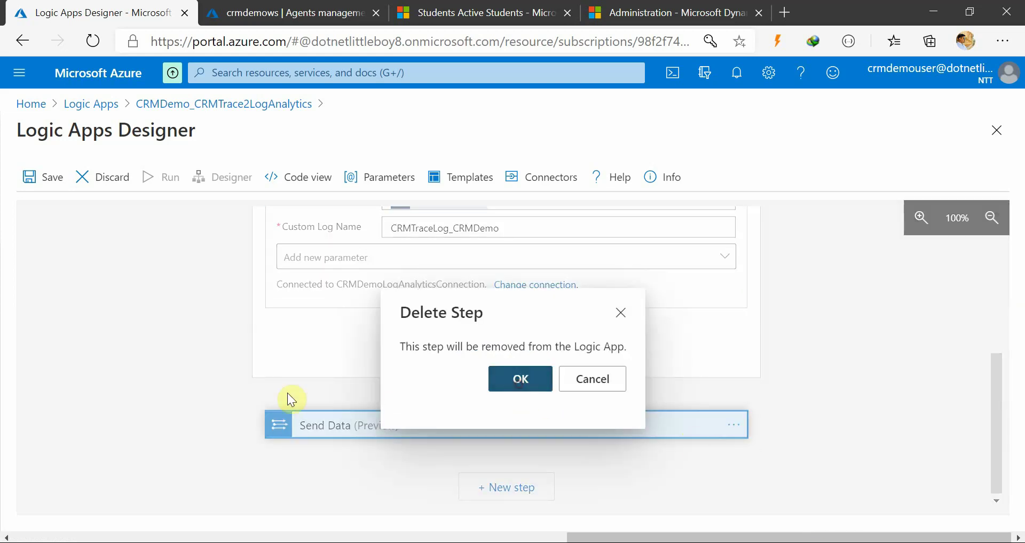
Review the Recurrence trigger's schedule settings and expand the List records step
scroll(206, 384, "up", 5)
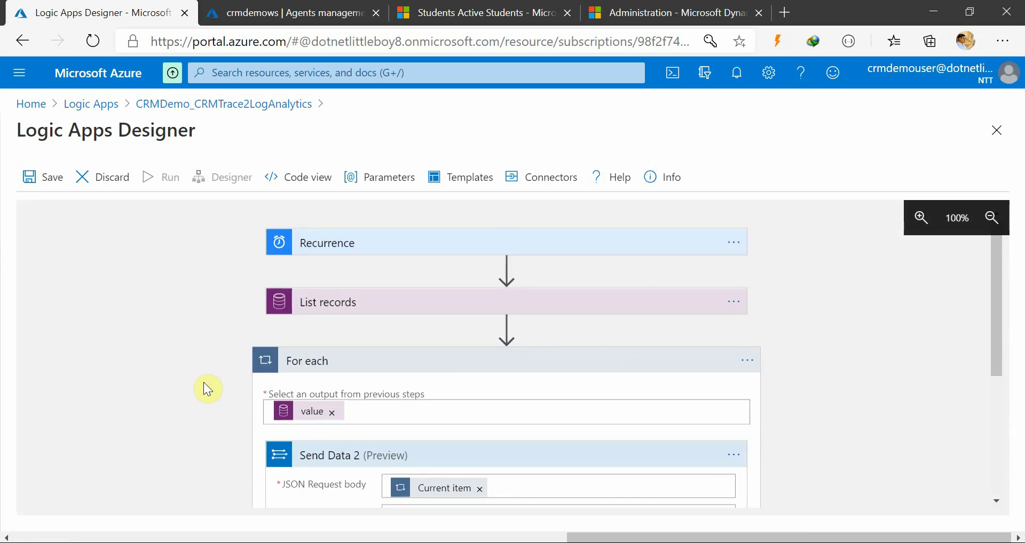
left_click(404, 246)
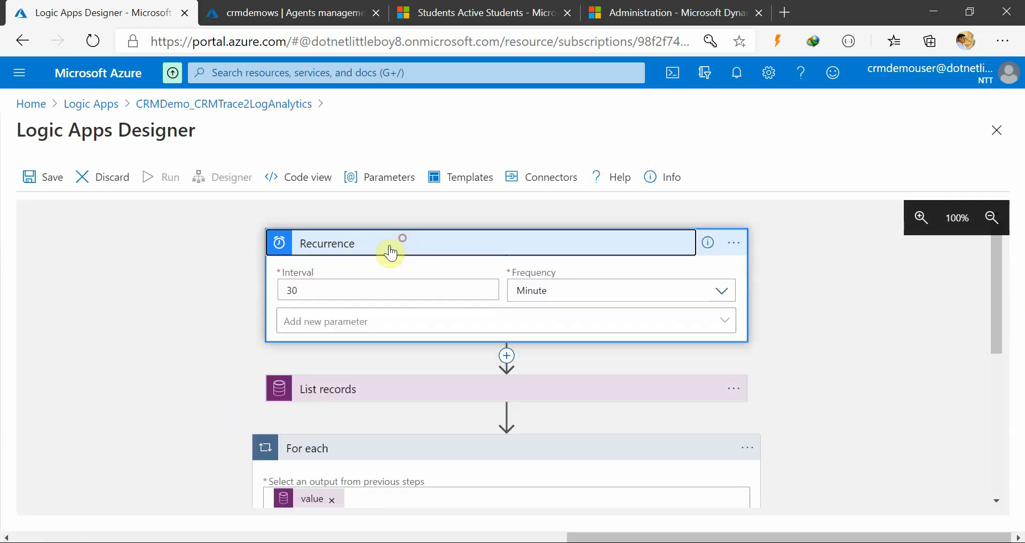
left_click(321, 289)
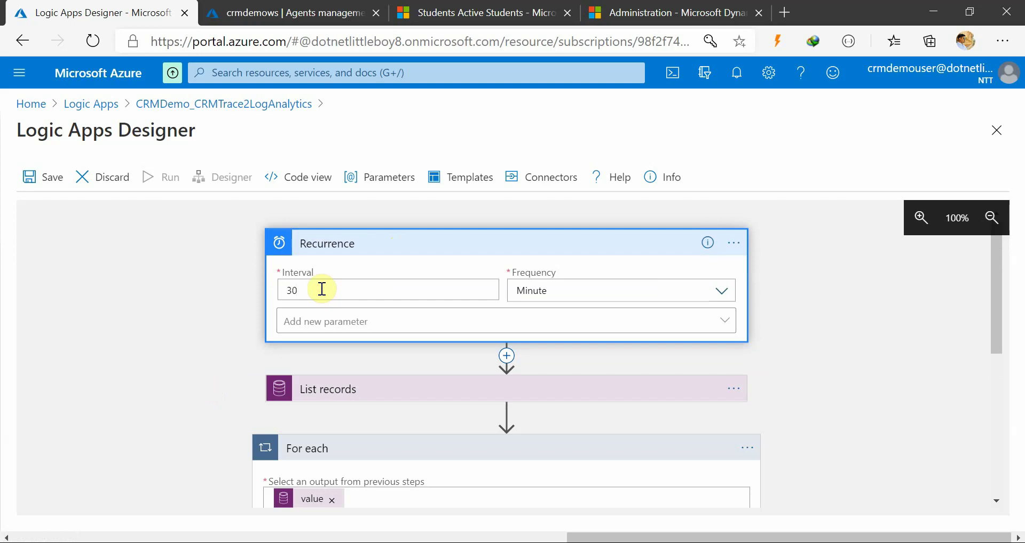
left_click(196, 321)
scroll(198, 323, "down", 2)
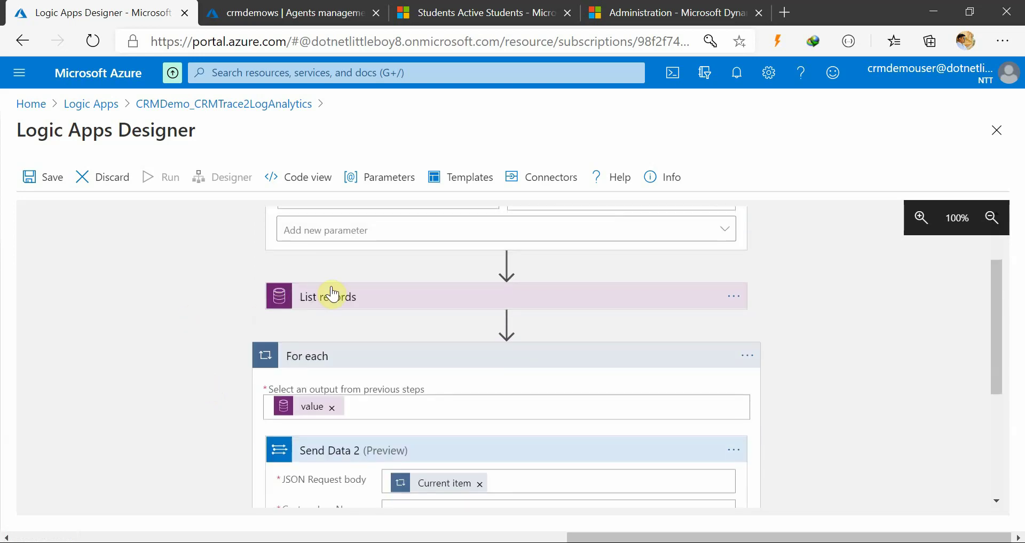
left_click(360, 300)
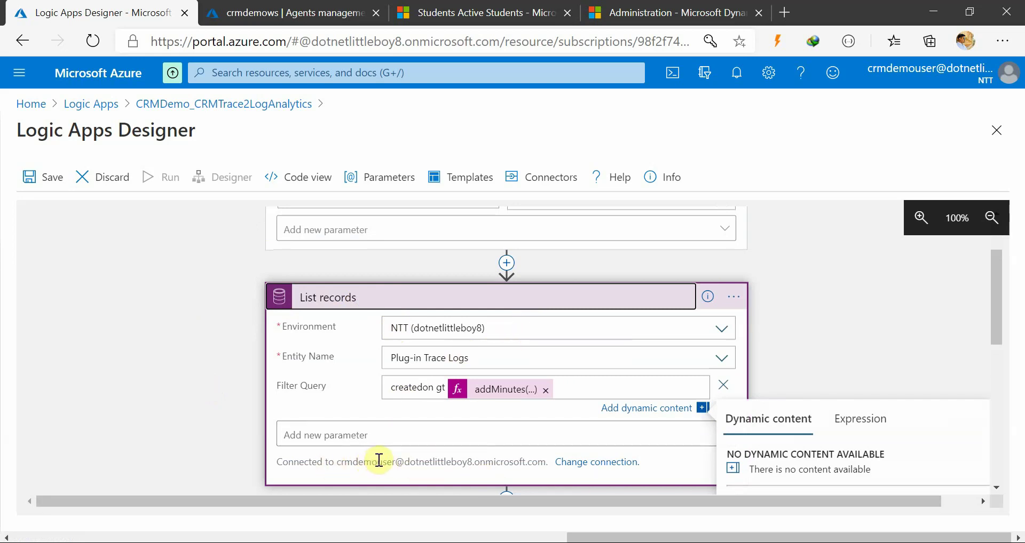
Inspect the List records addMinutes filter expression
scroll(195, 357, "up", 1)
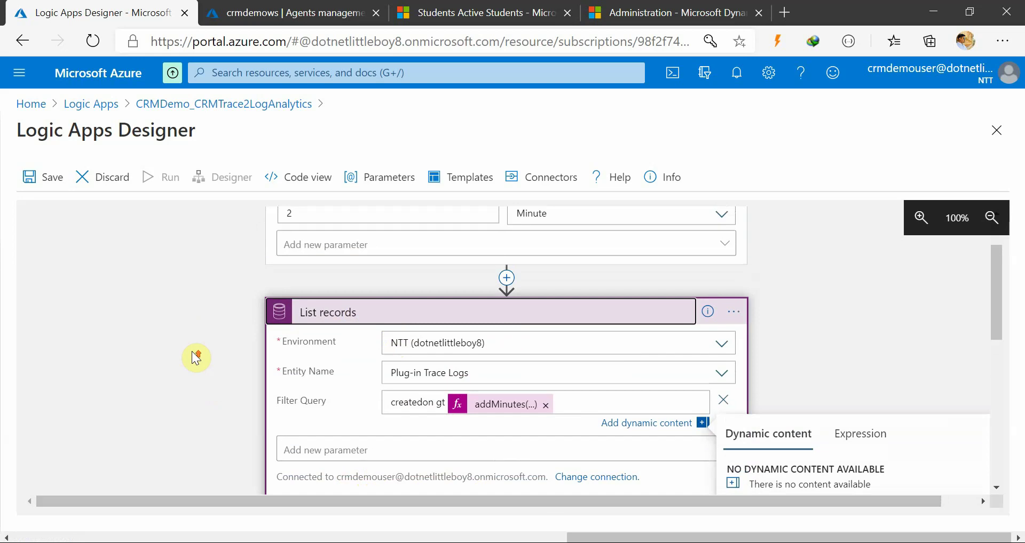
scroll(195, 358, "down", 2)
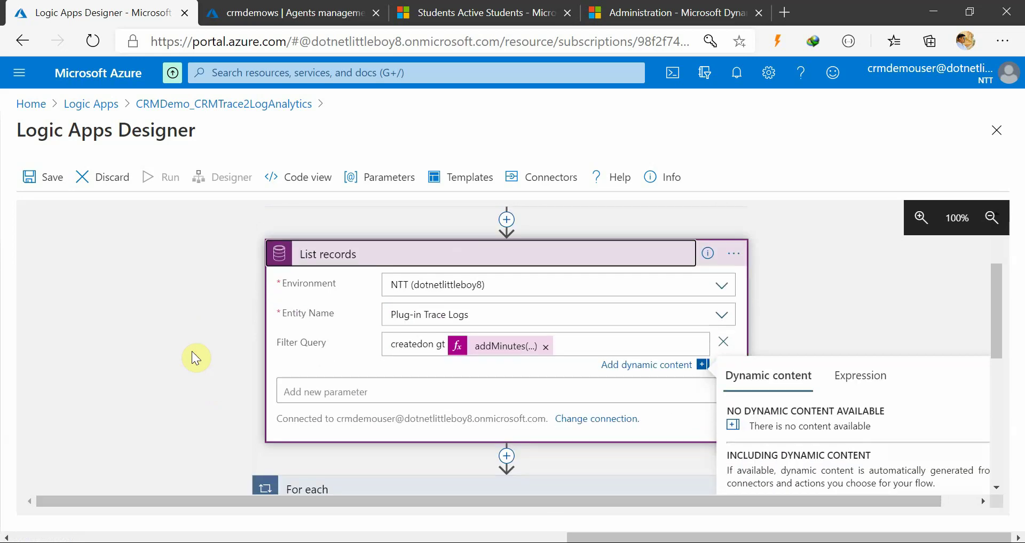
left_click(192, 353)
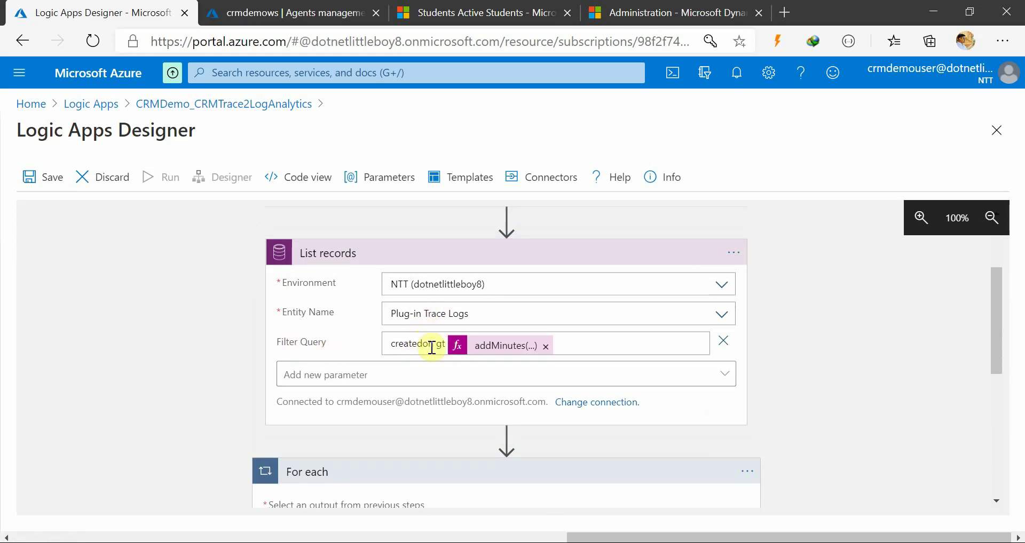
left_click(495, 348)
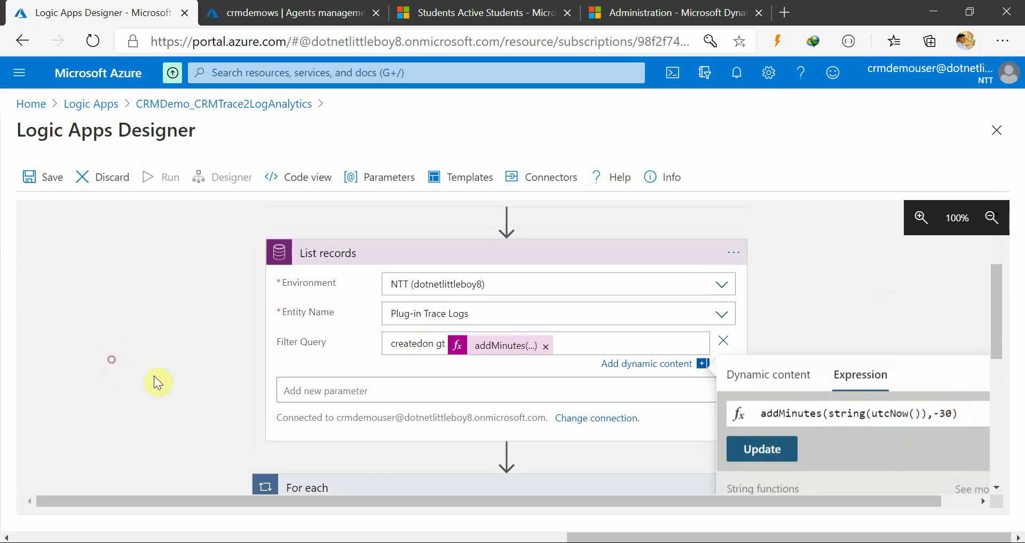
left_click(169, 385)
Save the CRMDemo_CRMTrace2LogAnalytics logic app
scroll(168, 384, "down", 2)
scroll(354, 343, "up", 2)
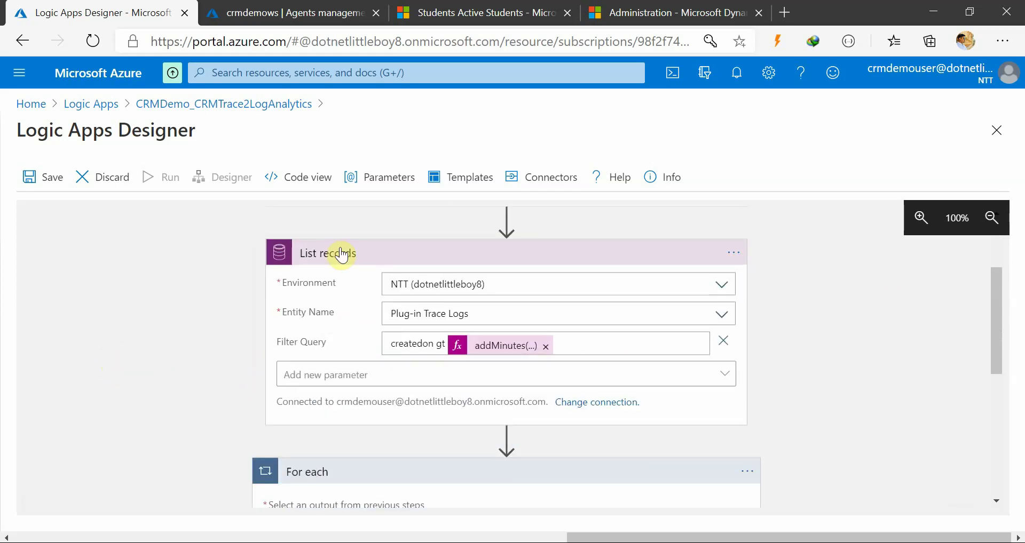
scroll(240, 379, "down", 2)
scroll(403, 417, "down", 2)
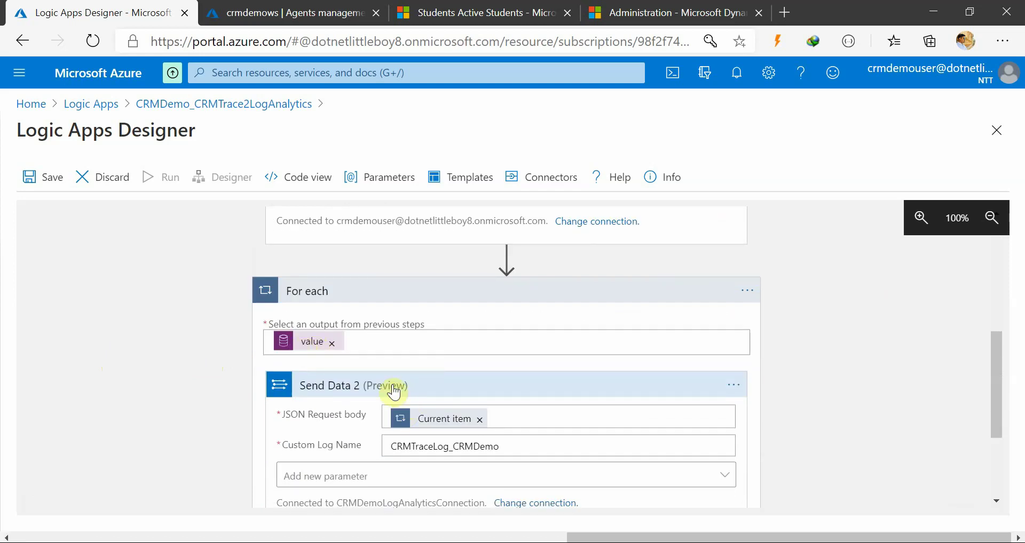
scroll(406, 416, "down", 2)
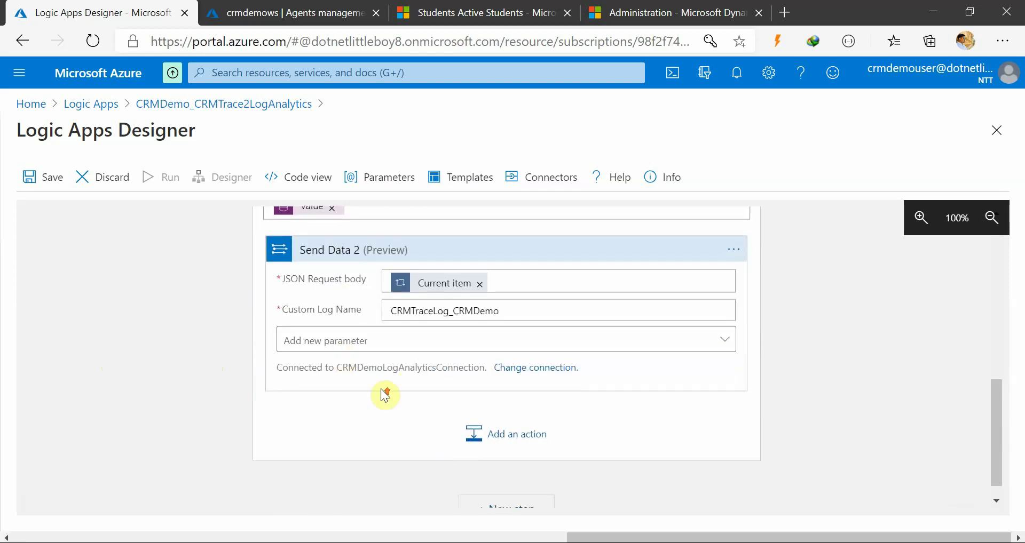
scroll(358, 393, "up", 2)
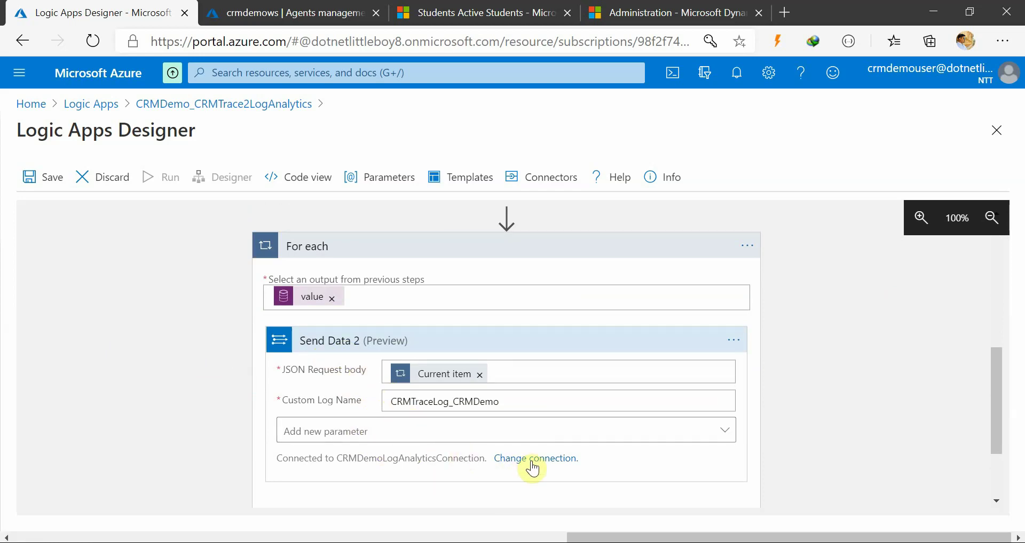
scroll(533, 469, "down", 2)
scroll(402, 443, "up", 7)
left_click(33, 181)
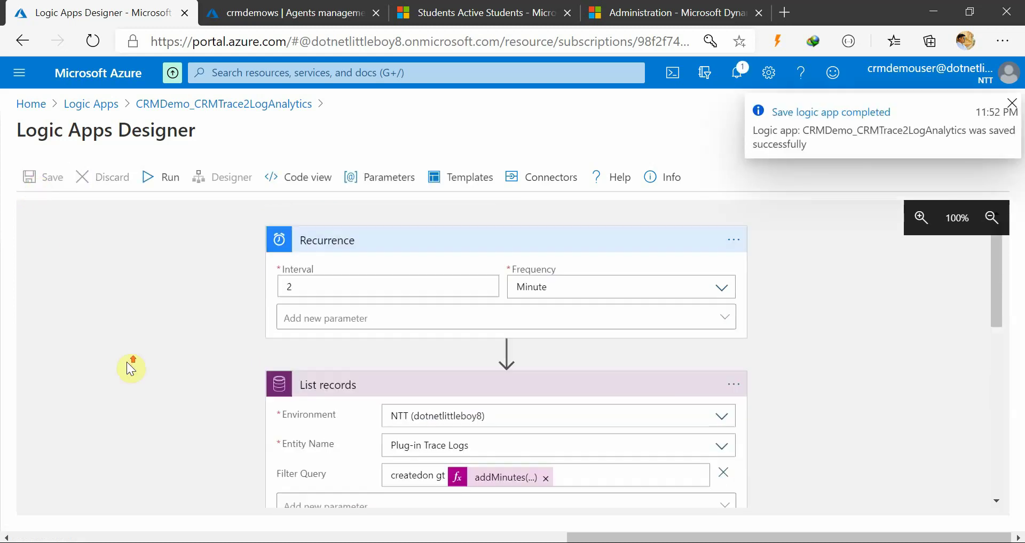
Switch over to the Dynamics 365 Active Students list
scroll(127, 363, "up", 1)
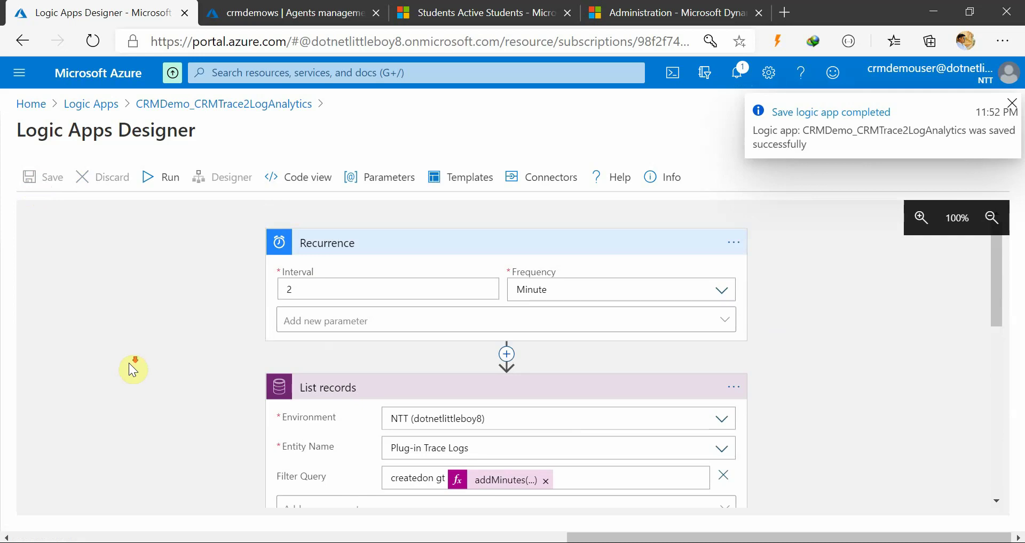
scroll(132, 368, "down", 3)
scroll(132, 368, "up", 3)
scroll(129, 409, "down", 3)
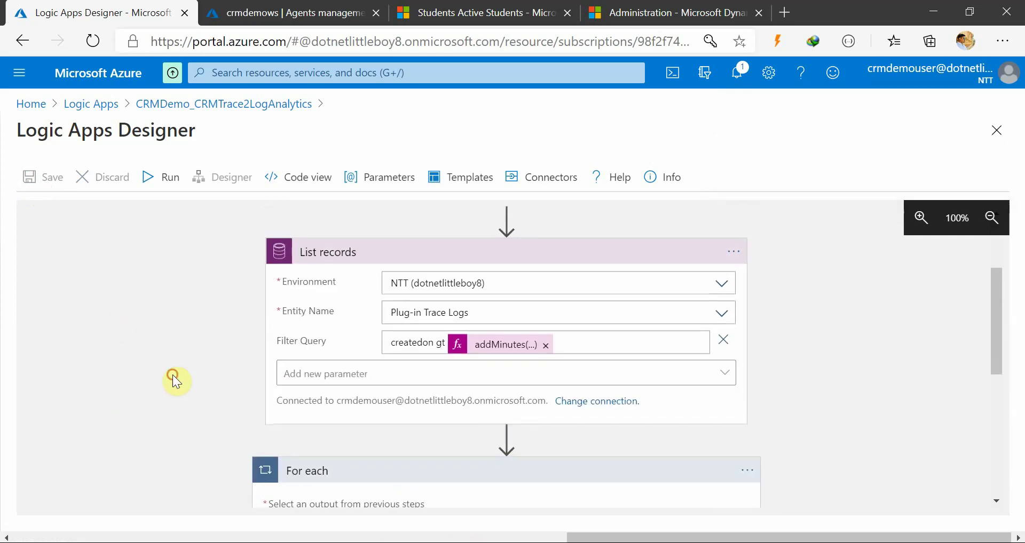
left_click(448, 11)
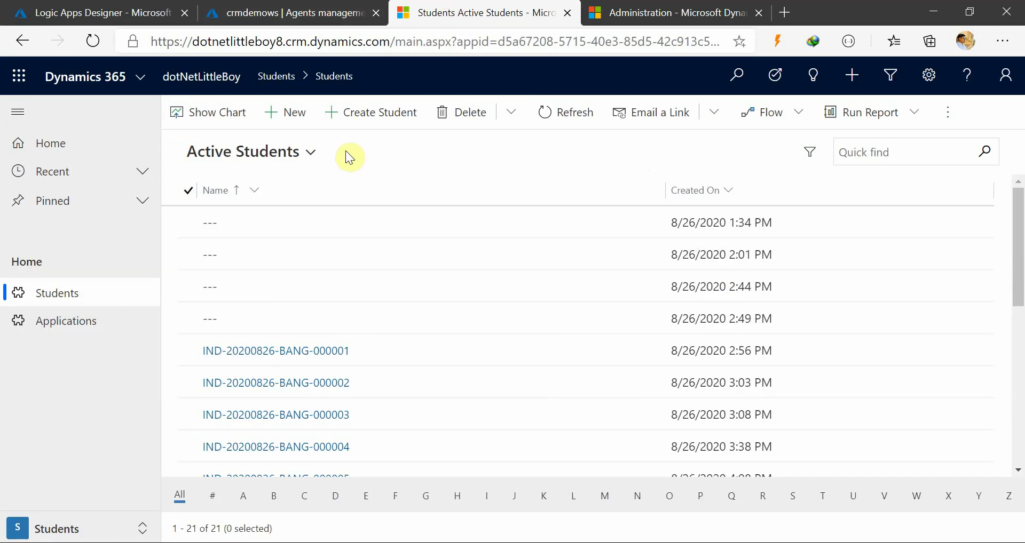
Start a new student record and refresh the plug-in trace log results in Advanced Find
left_click(291, 114)
mouse_move(492, 529)
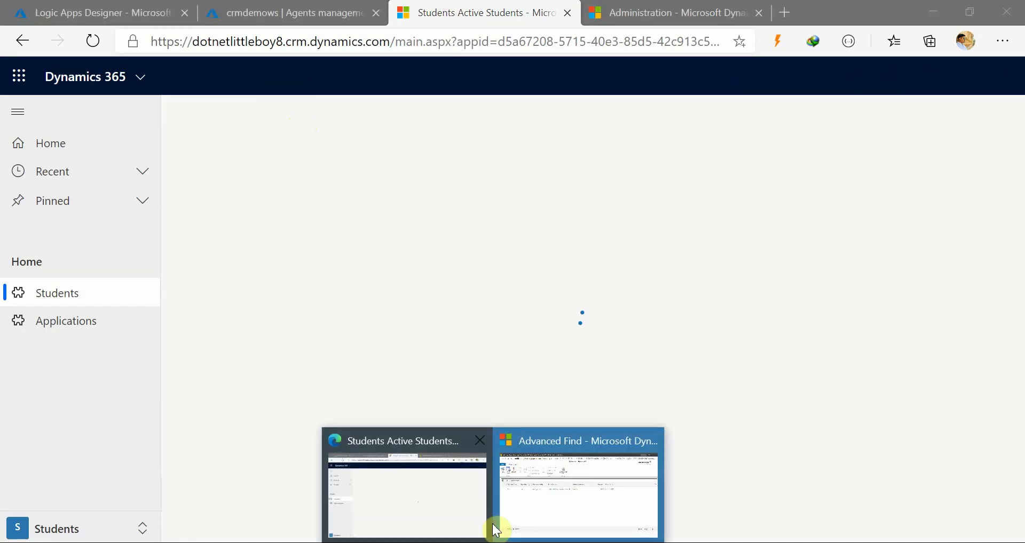
left_click(532, 510)
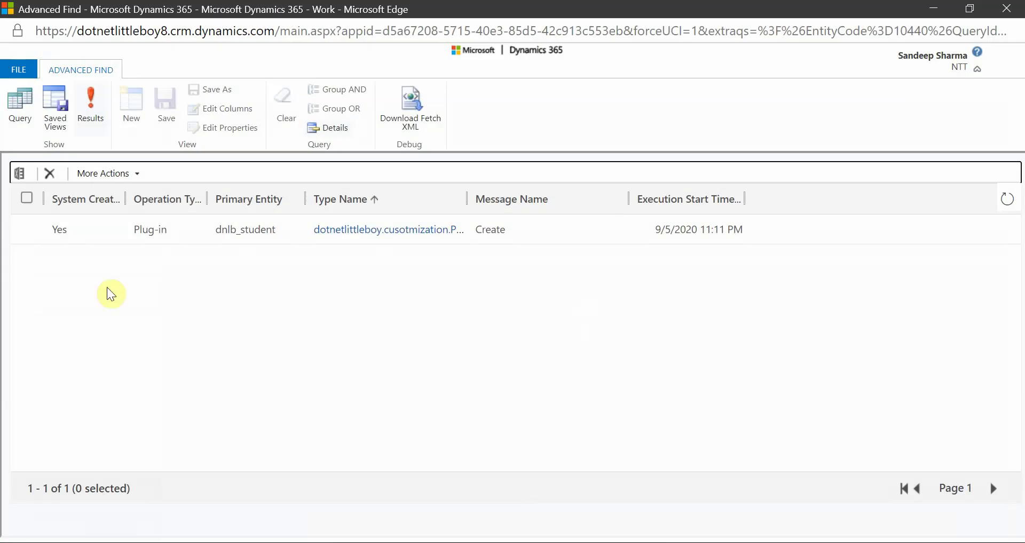
left_click(1006, 200)
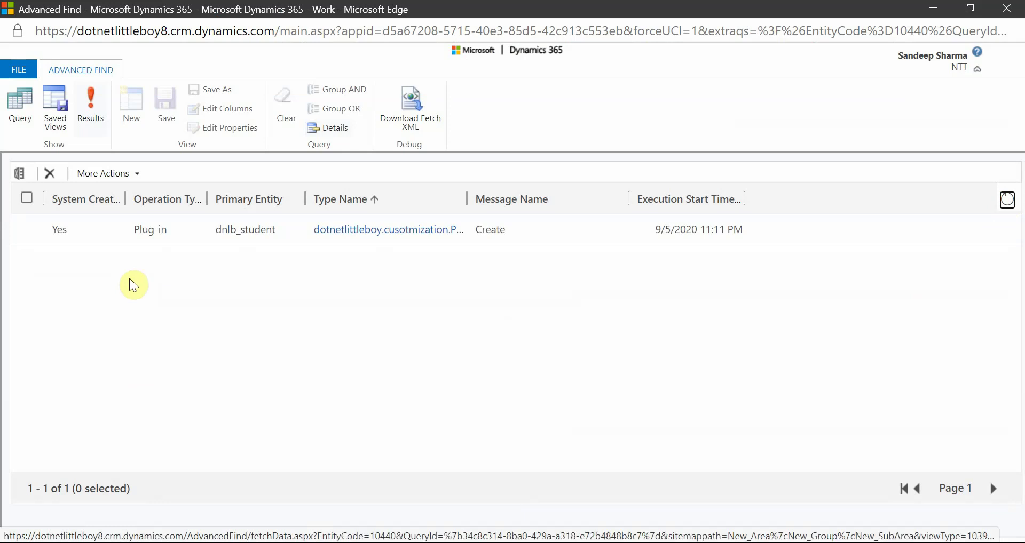
left_click(934, 8)
Set the title to Mr. and enter the test student's first and last name
left_click(481, 162)
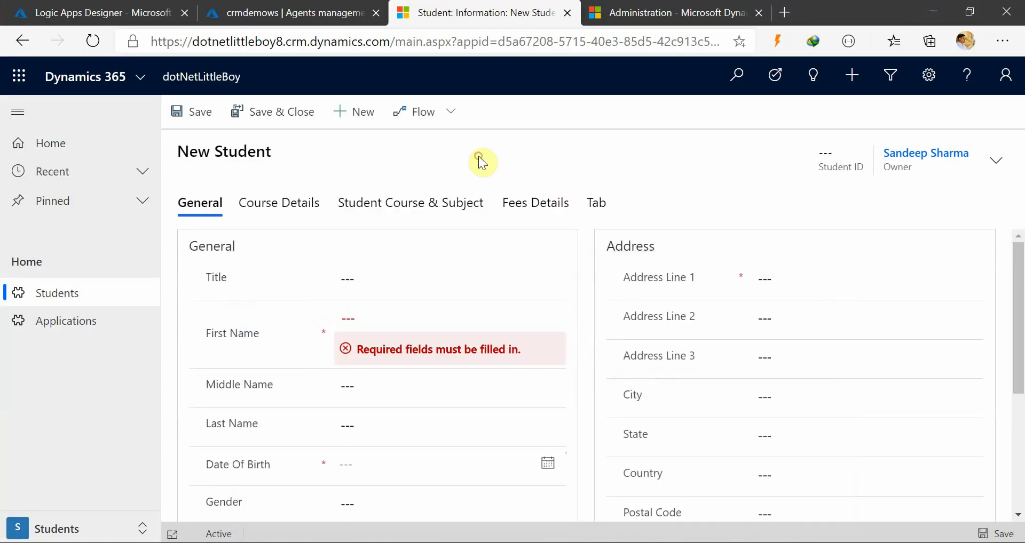
left_click(364, 278)
left_click(369, 318)
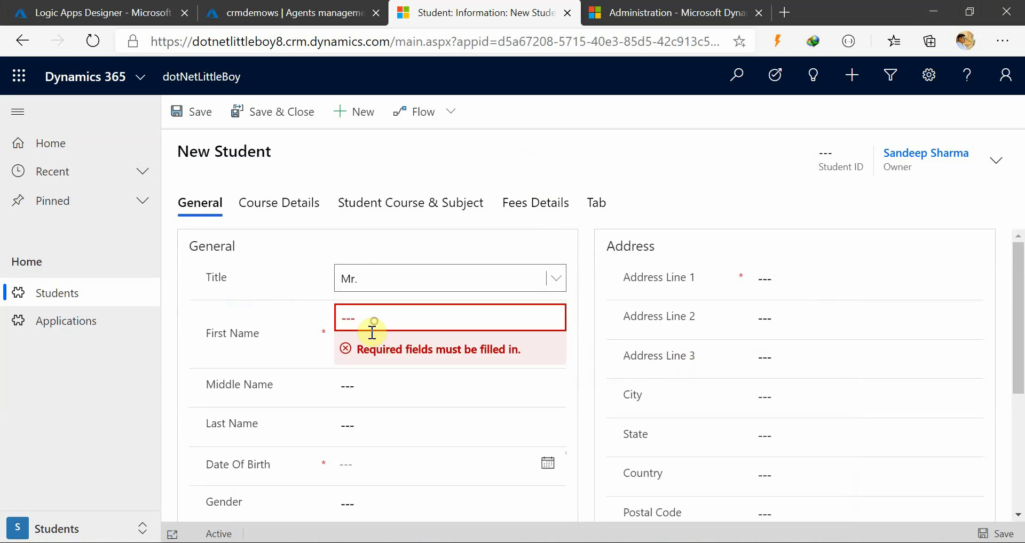
left_click(370, 320)
type("TestStudent")
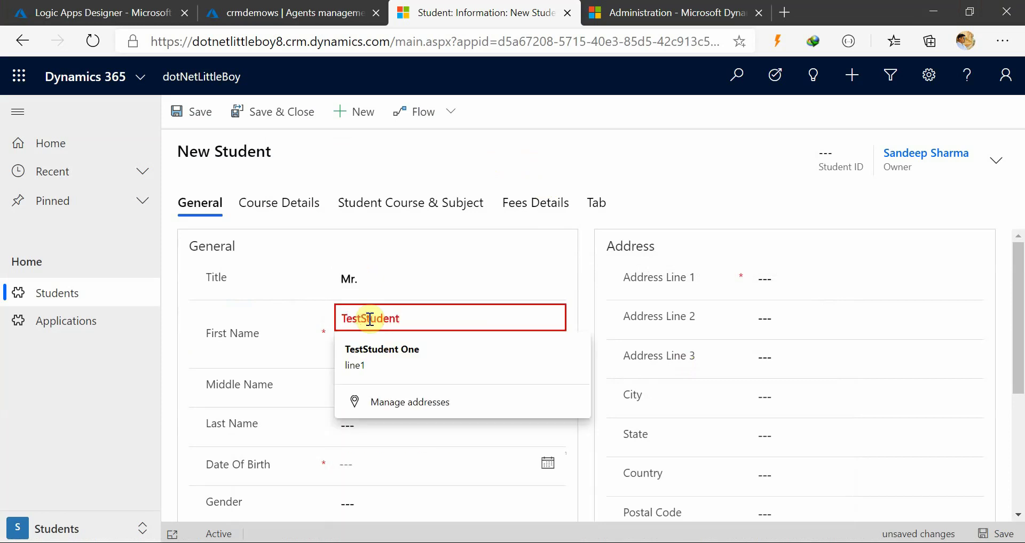
key("Tab")
key("Tab")
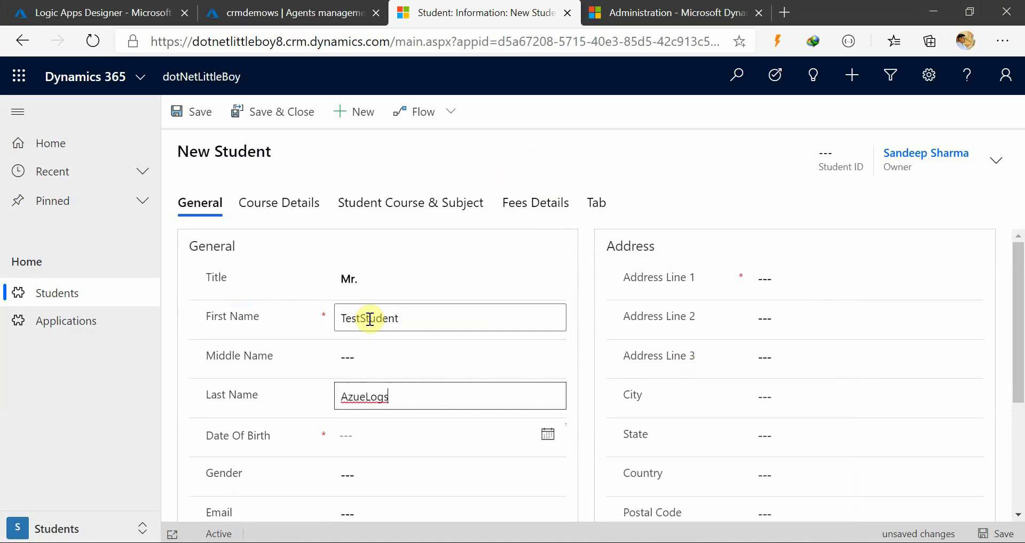
key("BackSpace")
type("One")
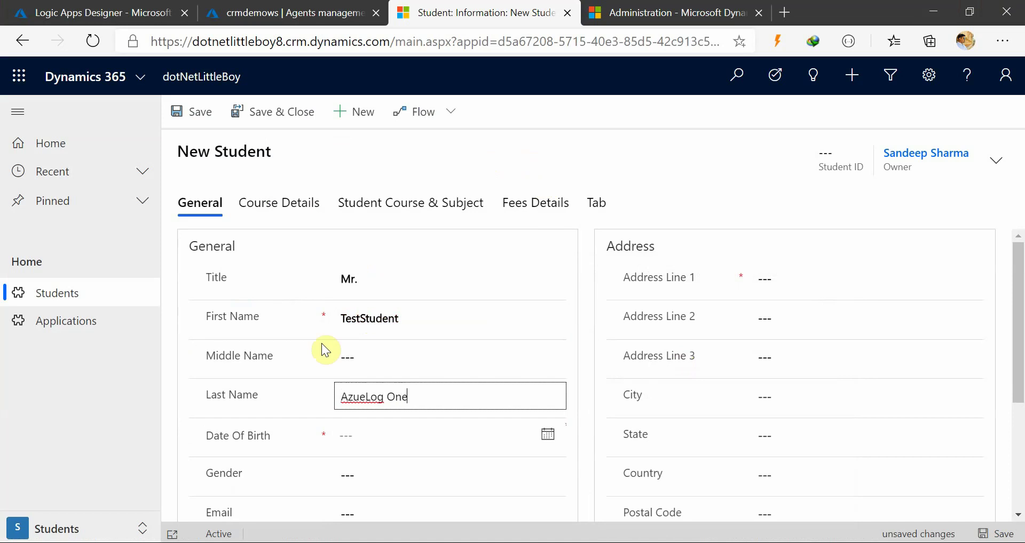
key("BackSpace")
key("BackSpace")
key("BackSpace")
key("BackSpace")
type("ONe")
key("BackSpace")
key("BackSpace")
type("ne")
Pick the 3rd as date of birth and enter 'line1' as the first address line
left_click(361, 435)
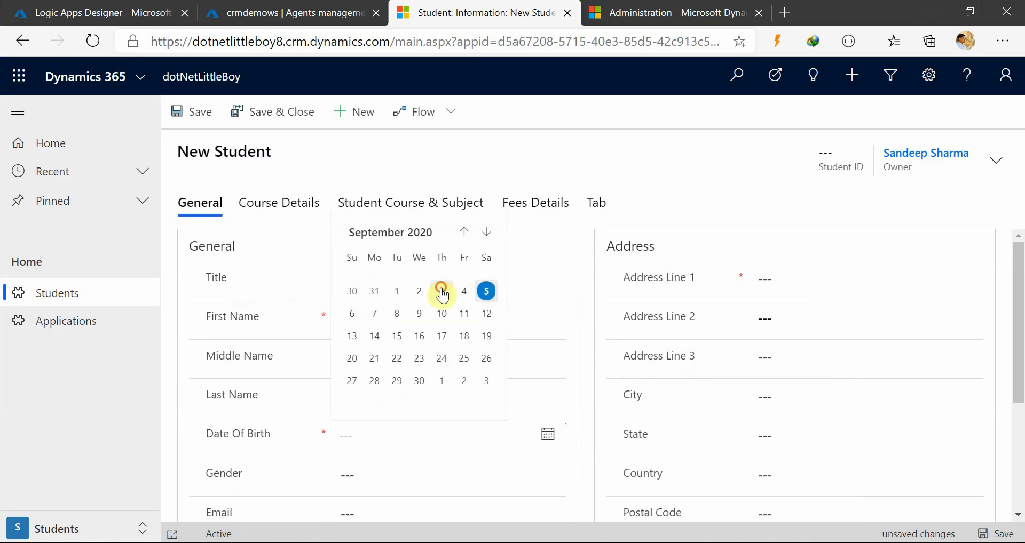
left_click(441, 290)
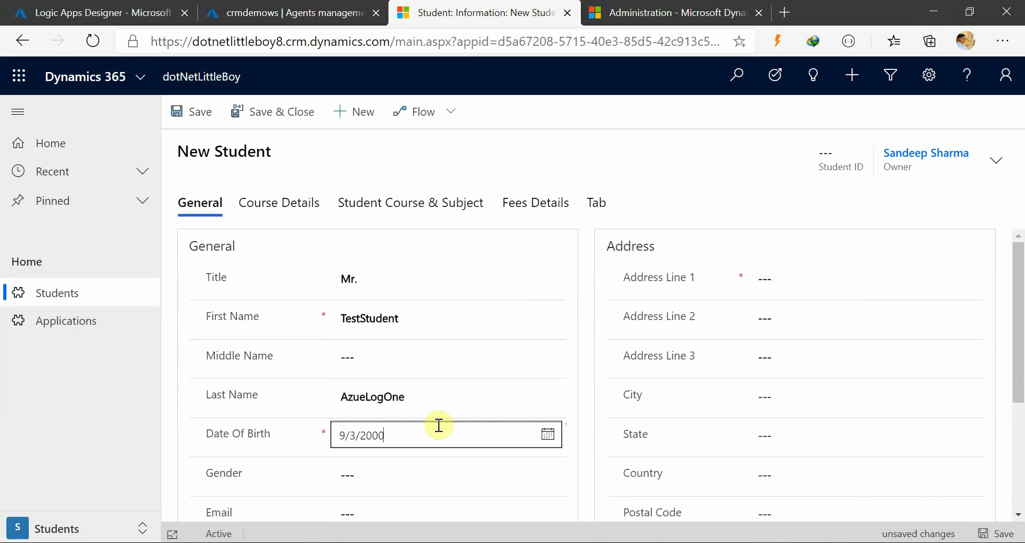
left_click(779, 284)
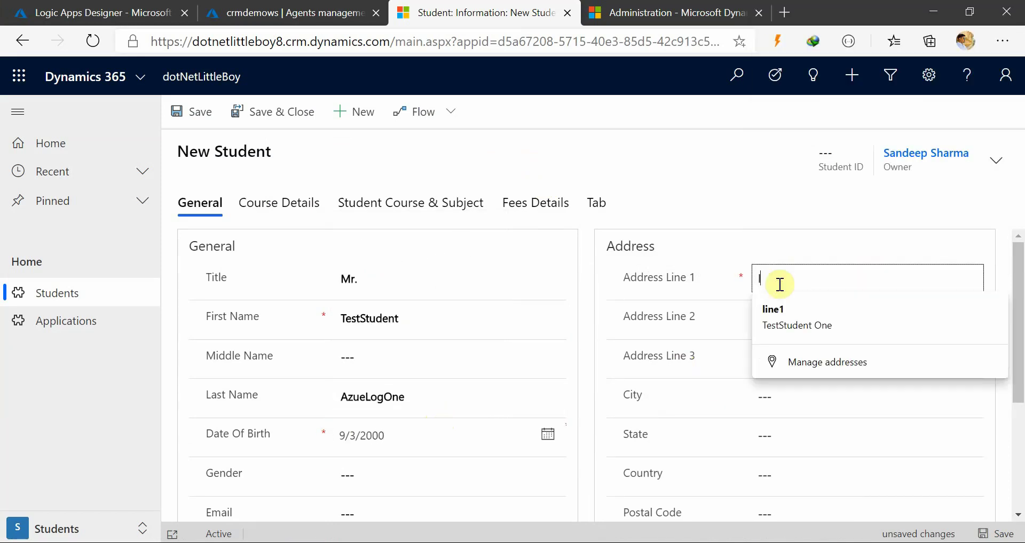
type("line1")
left_click(80, 412)
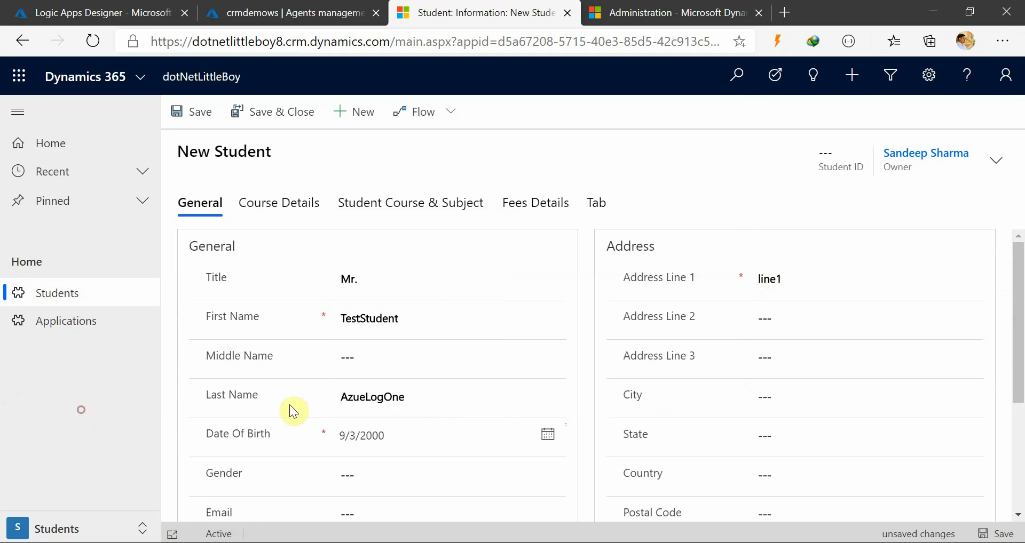
scroll(301, 407, "down", 2)
left_click(367, 427)
left_click(375, 391)
left_click(259, 389)
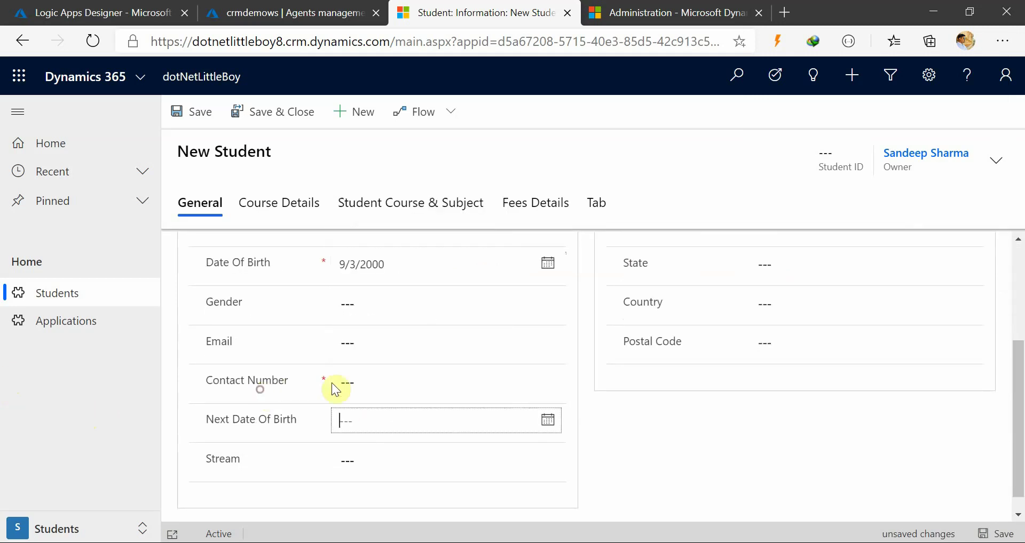
left_click(363, 388)
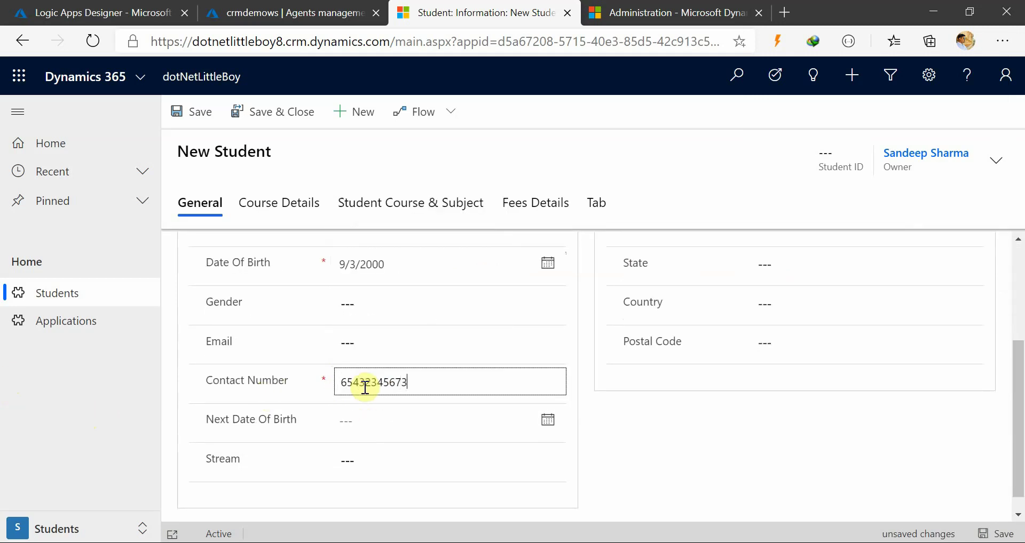
In Course Details, choose P Cycle and the Computer Science Engineering course
left_click(280, 208)
left_click(375, 333)
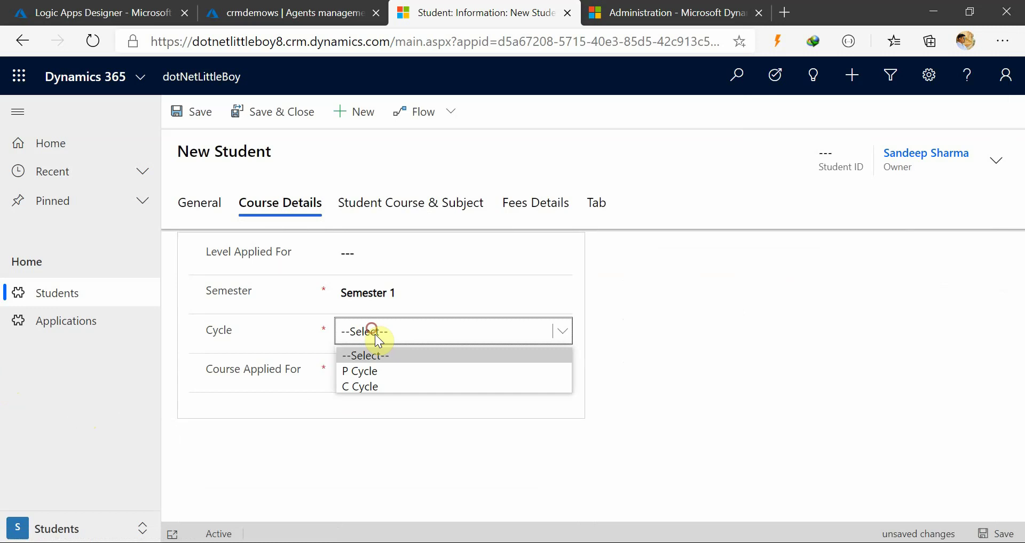
left_click(383, 371)
left_click(384, 368)
left_click(428, 422)
Set University Fee to 500 and save the student record
left_click(526, 219)
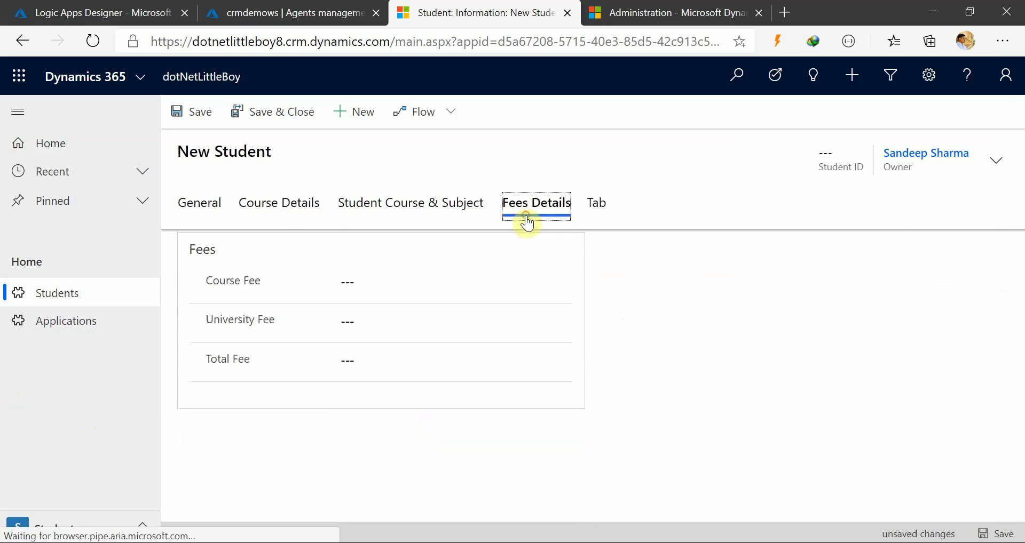
left_click(408, 315)
type("50")
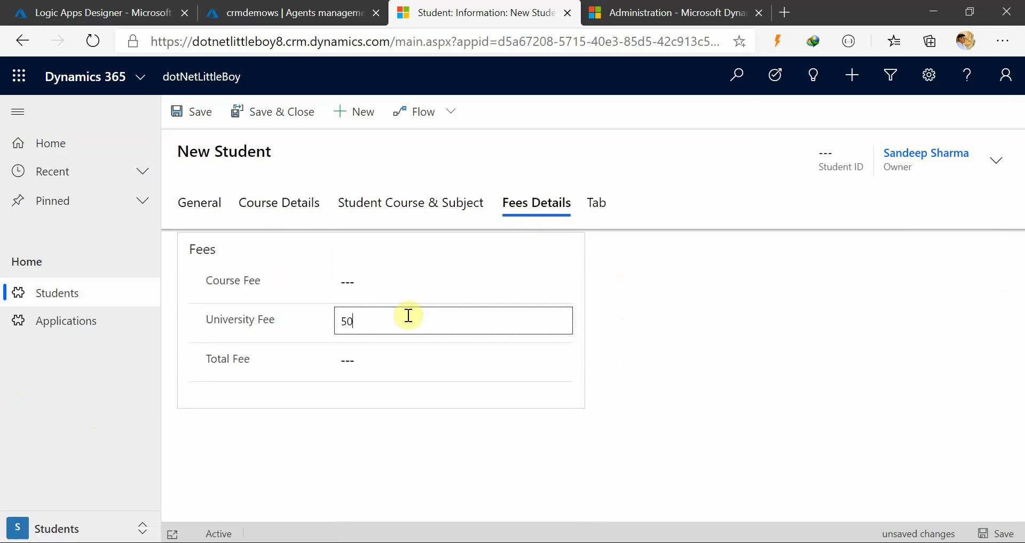
type("0")
left_click(98, 401)
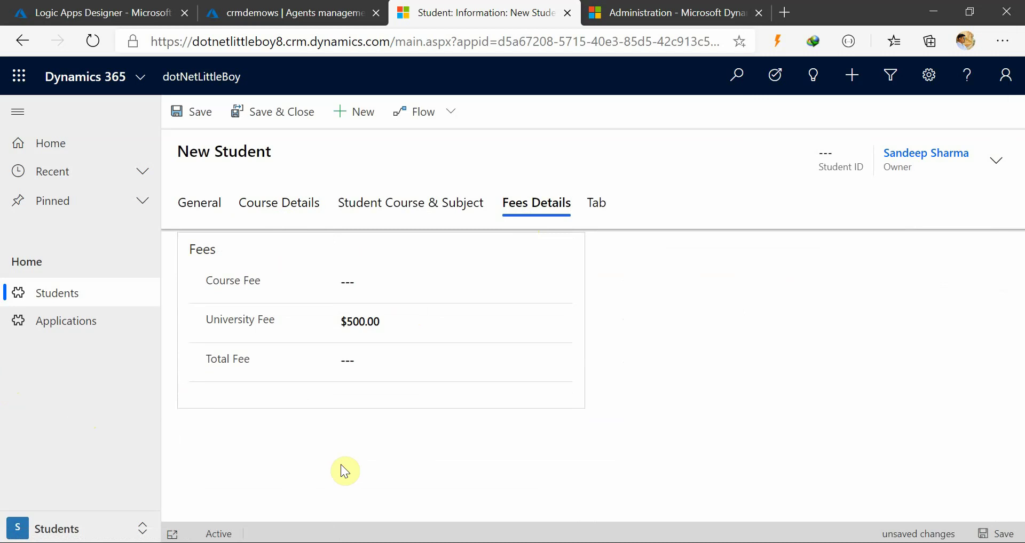
left_click(184, 202)
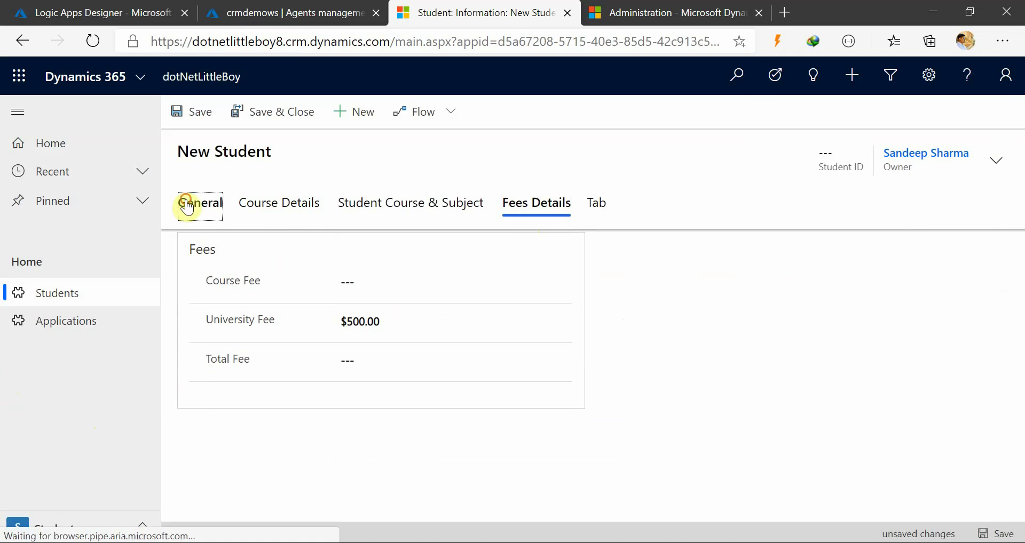
left_click(191, 113)
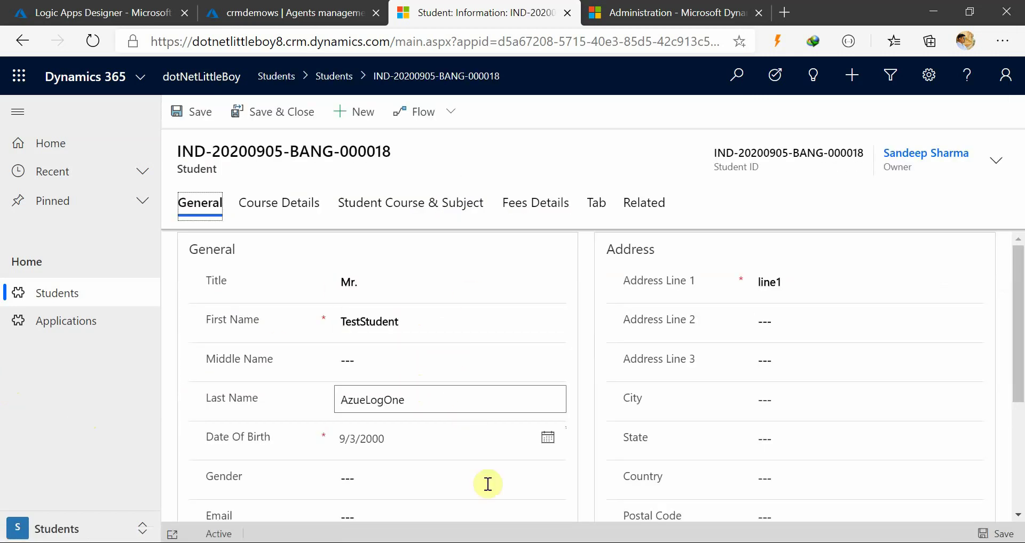
Review the tracingService.Trace call on line 58 of Student_PostCreate.cs, then return to Advanced Find
key("alt+Tab")
scroll(389, 267, "down", 4)
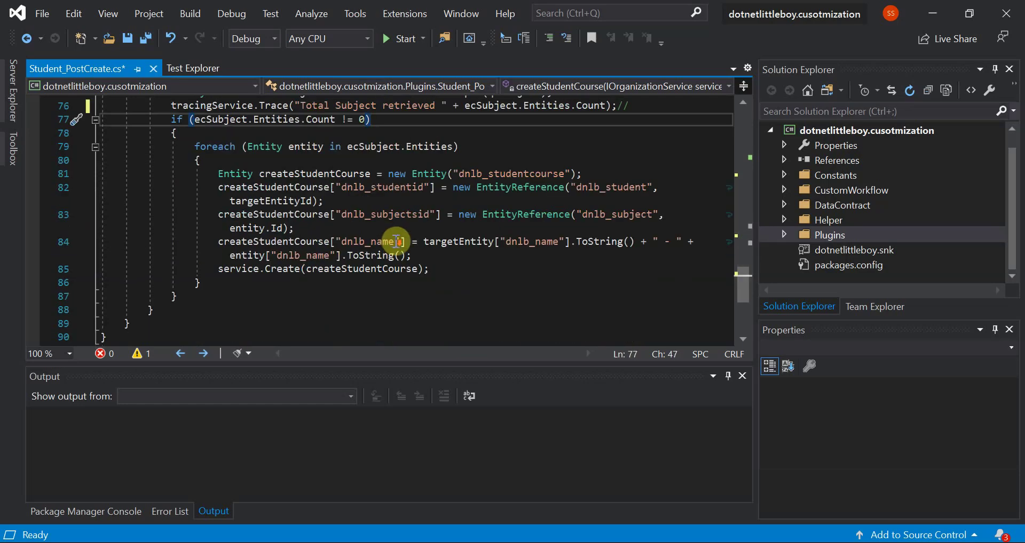
scroll(397, 241, "up", 4)
scroll(397, 242, "up", 3)
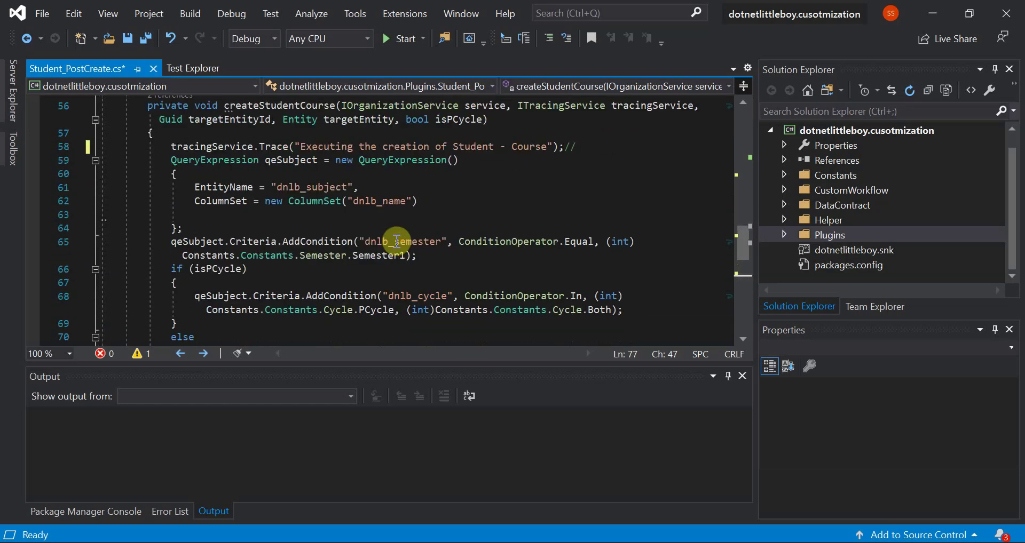
scroll(387, 226, "up", 1)
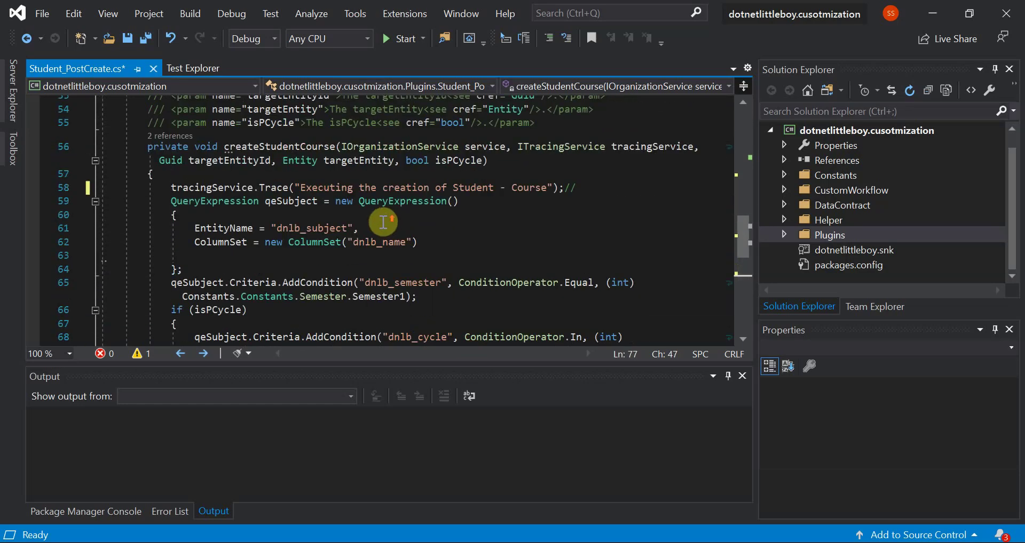
left_click(271, 187)
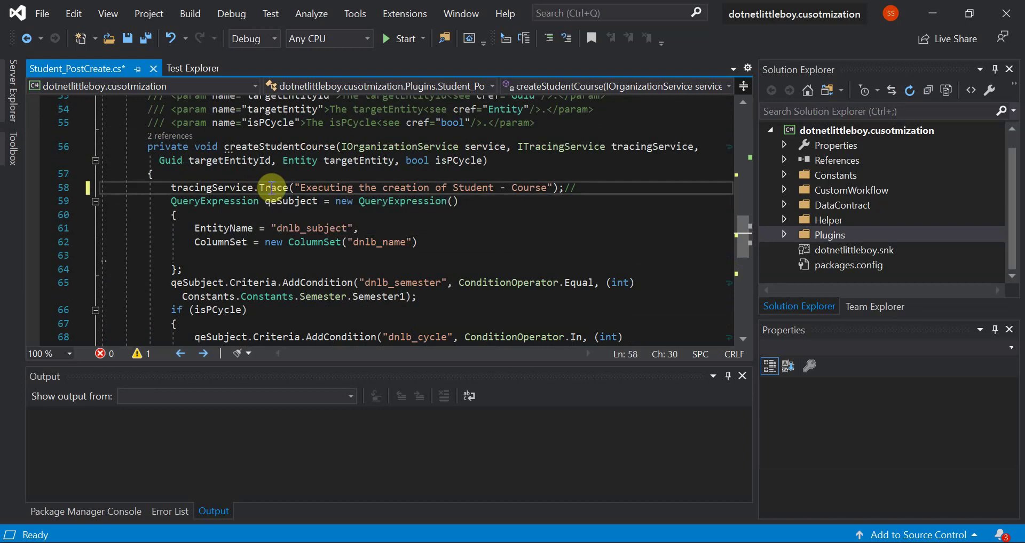
scroll(355, 235, "down", 1)
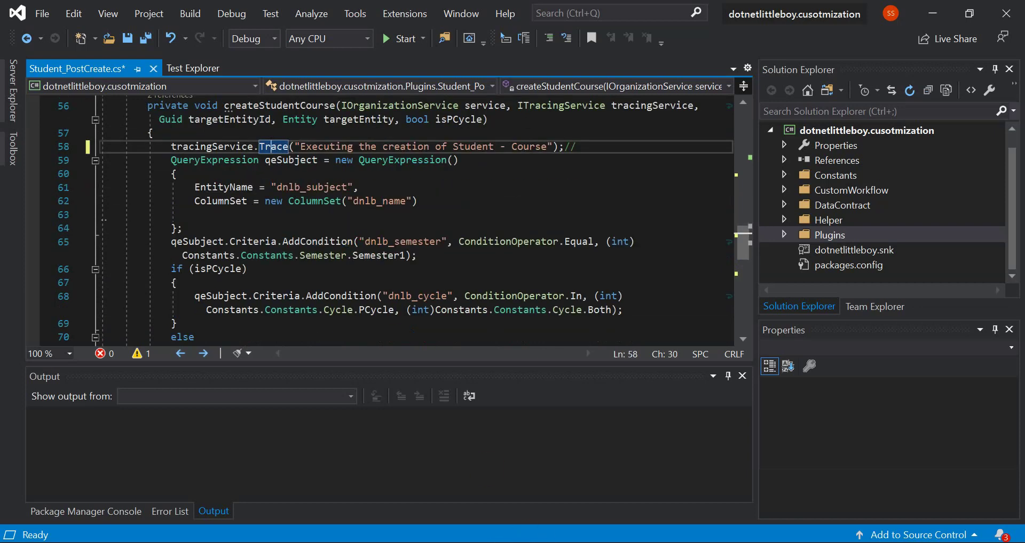
mouse_move(494, 540)
left_click(535, 511)
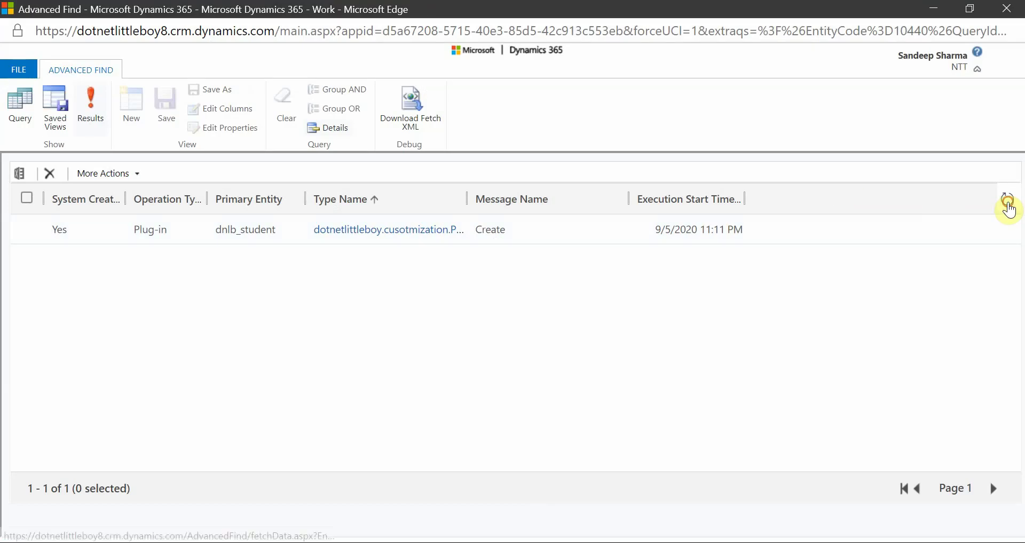
Refresh the trace logs, sort by Execution Start Time newest first, and minimize Advanced Find
left_click(1008, 207)
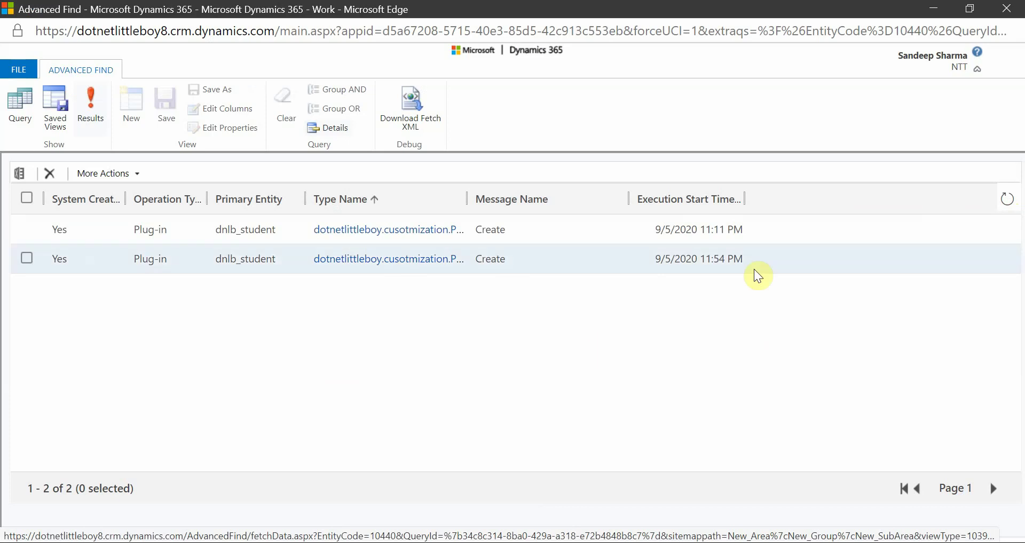
left_click(680, 197)
left_click(680, 197)
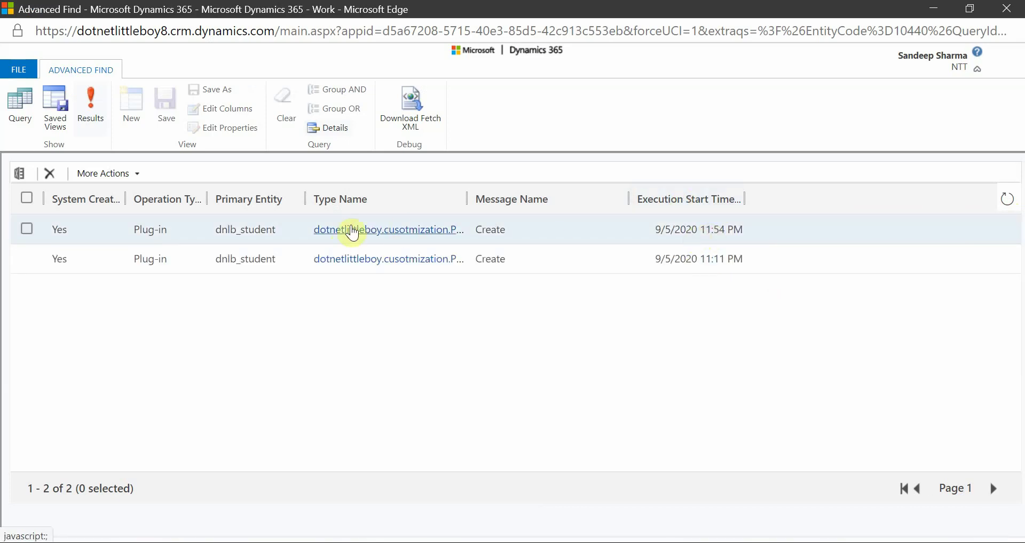
left_click(944, 8)
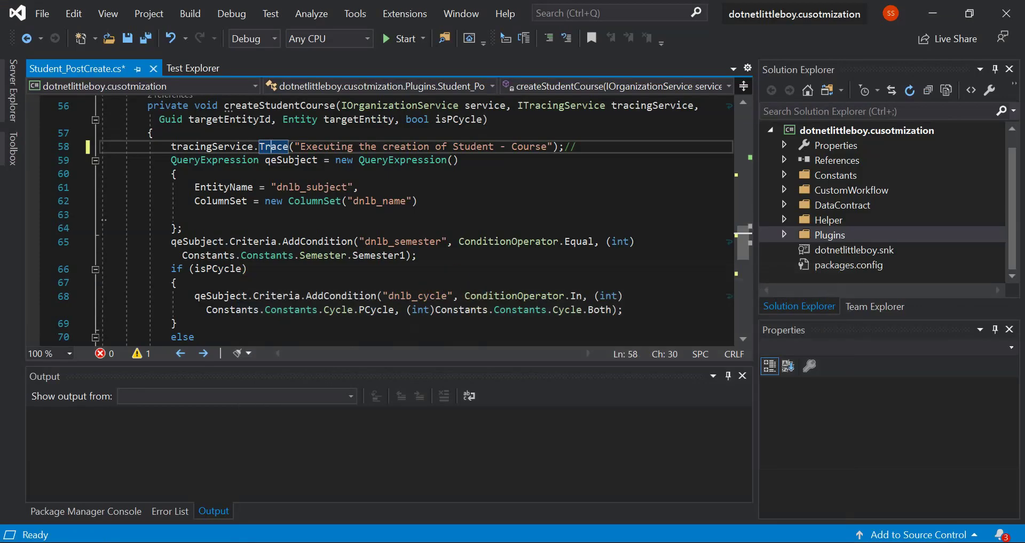
Look over the workflow in the Logic Apps Designer, then go to CRMDemo_CRMTrace2LogAnalytics's Overview page
mouse_move(493, 542)
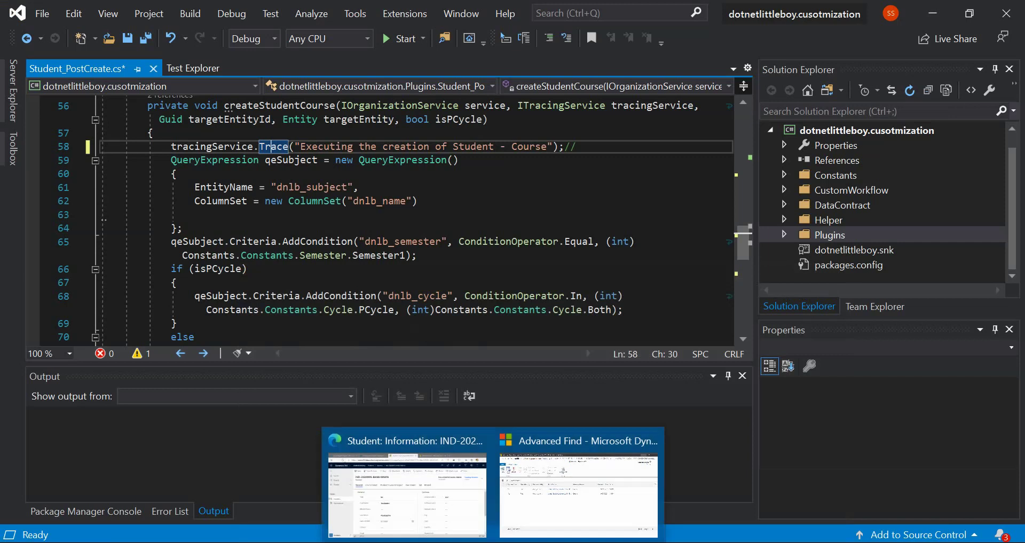
left_click(434, 520)
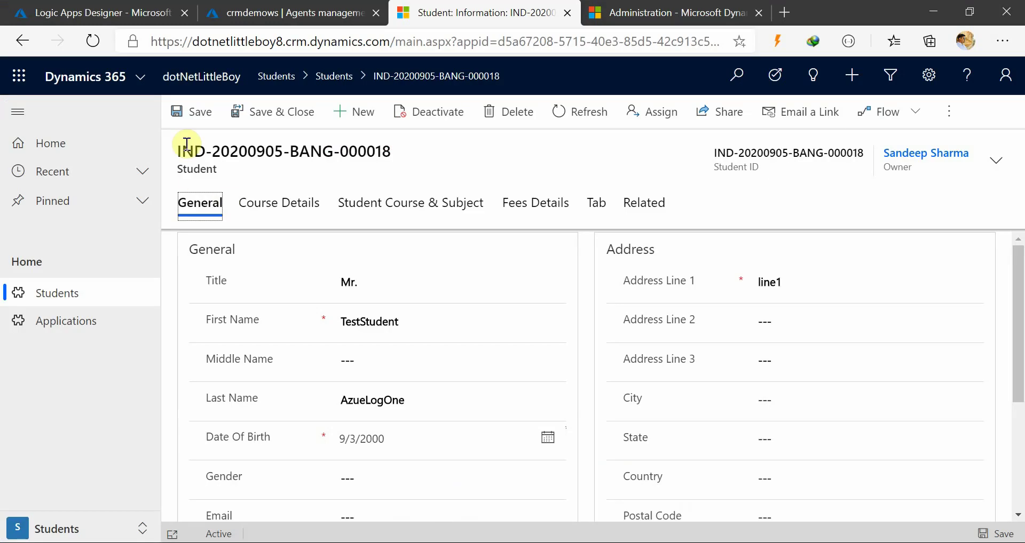
left_click(134, 12)
scroll(169, 370, "up", 3)
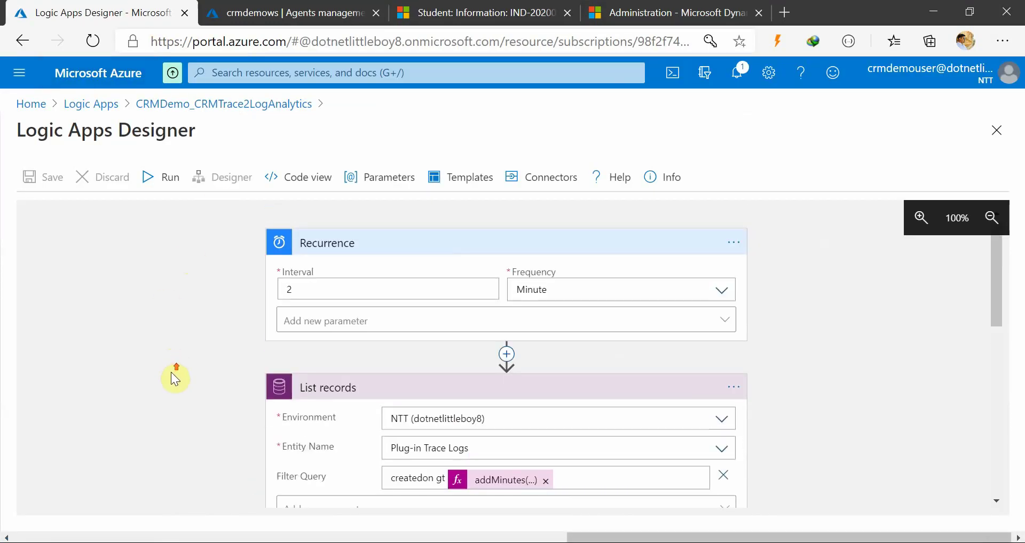
scroll(171, 373, "down", 3)
scroll(171, 373, "down", 5)
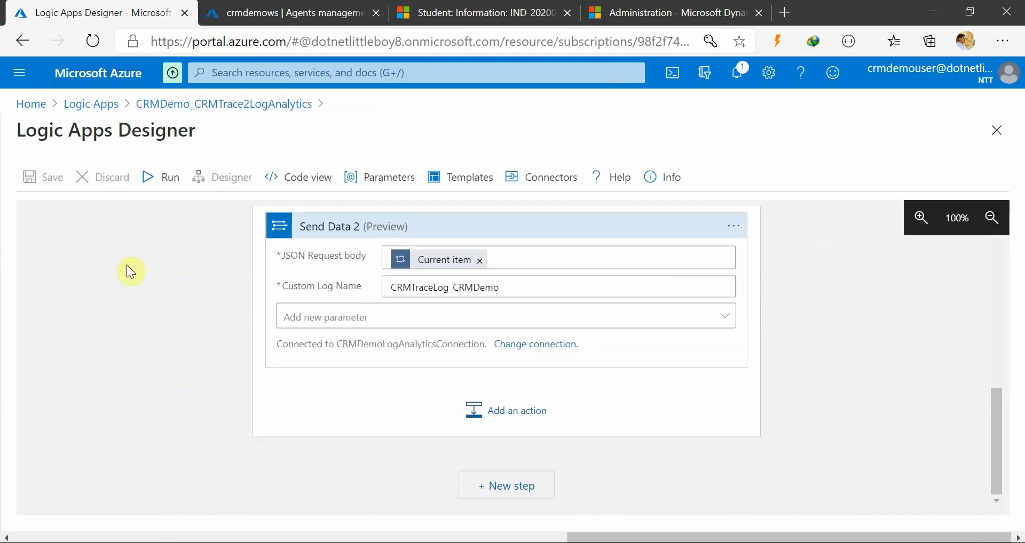
scroll(128, 267, "up", 5)
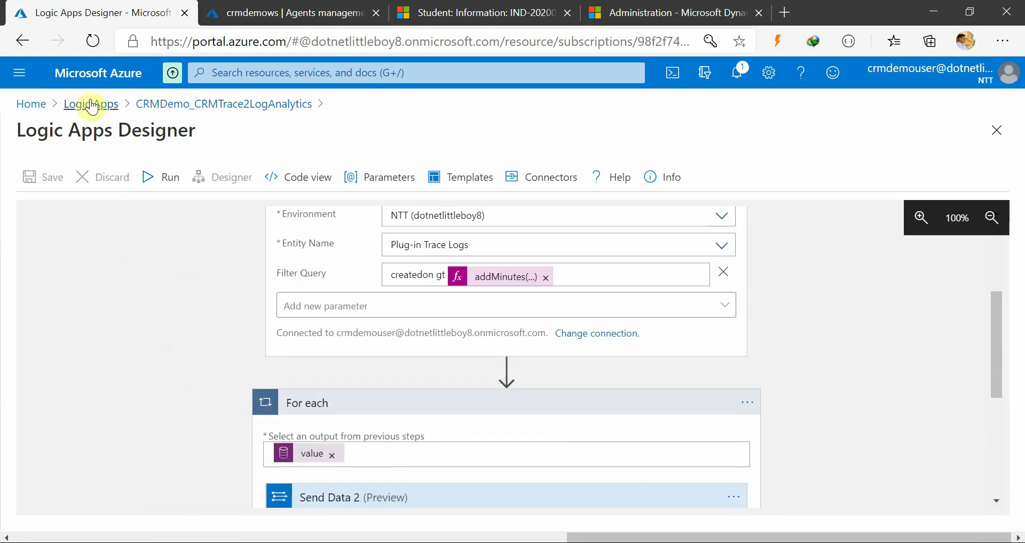
left_click(151, 104)
Refresh the logic app overview and manually run the Recurrence trigger
left_click(336, 177)
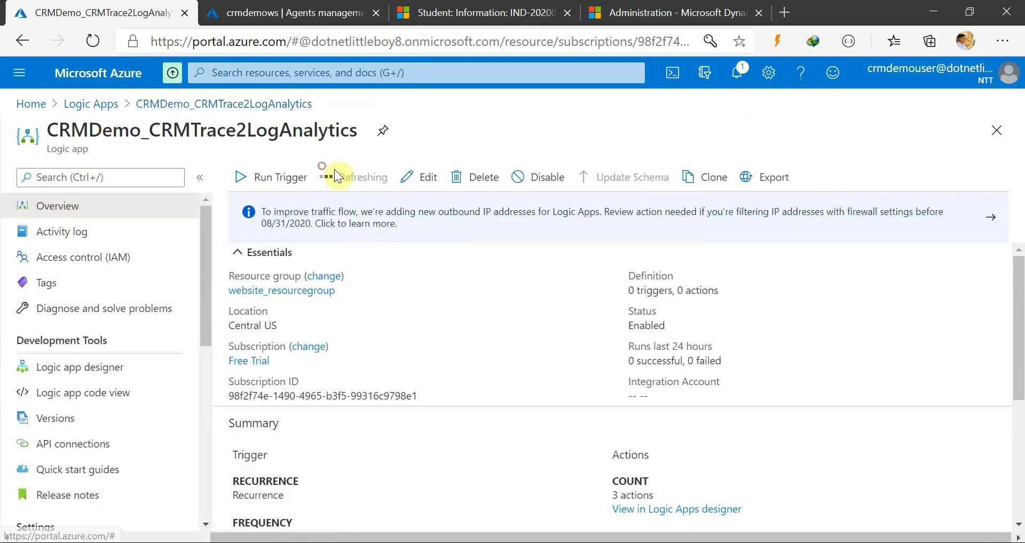
scroll(572, 418, "down", 5)
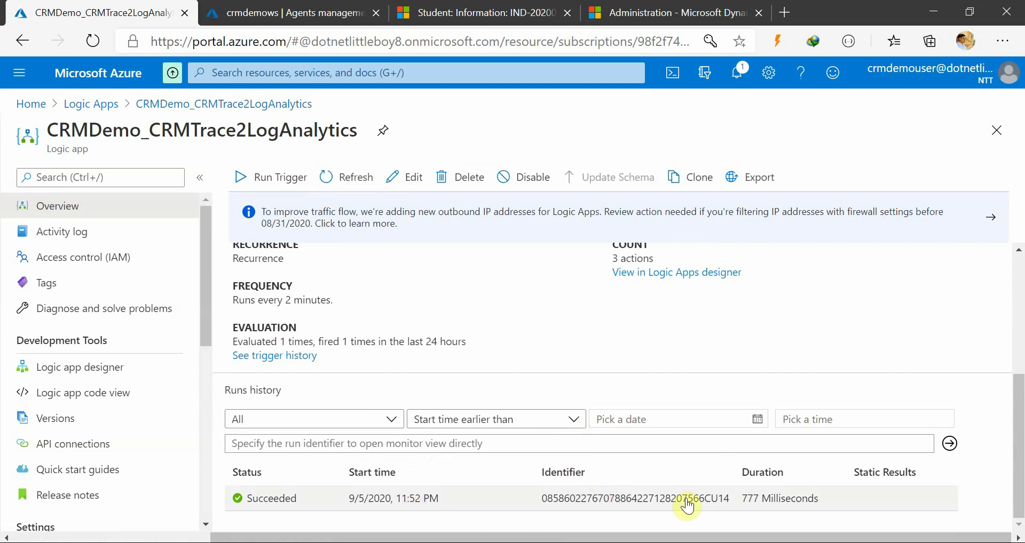
left_click(345, 178)
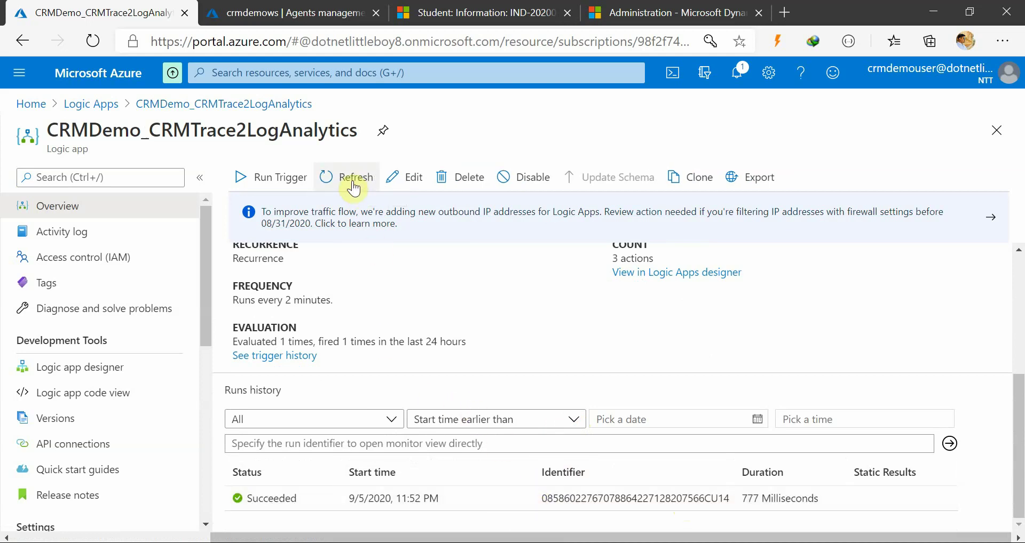
left_click(253, 177)
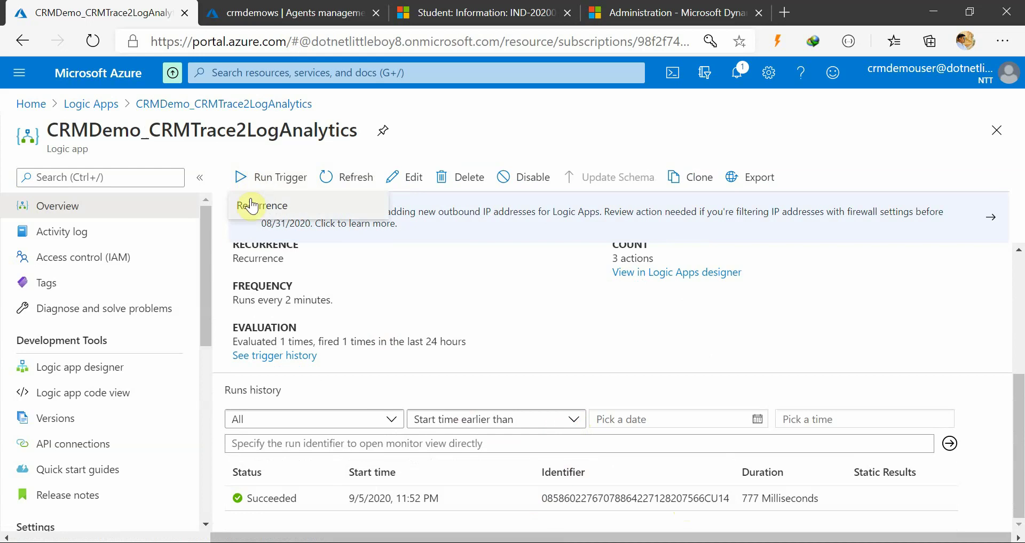
left_click(252, 208)
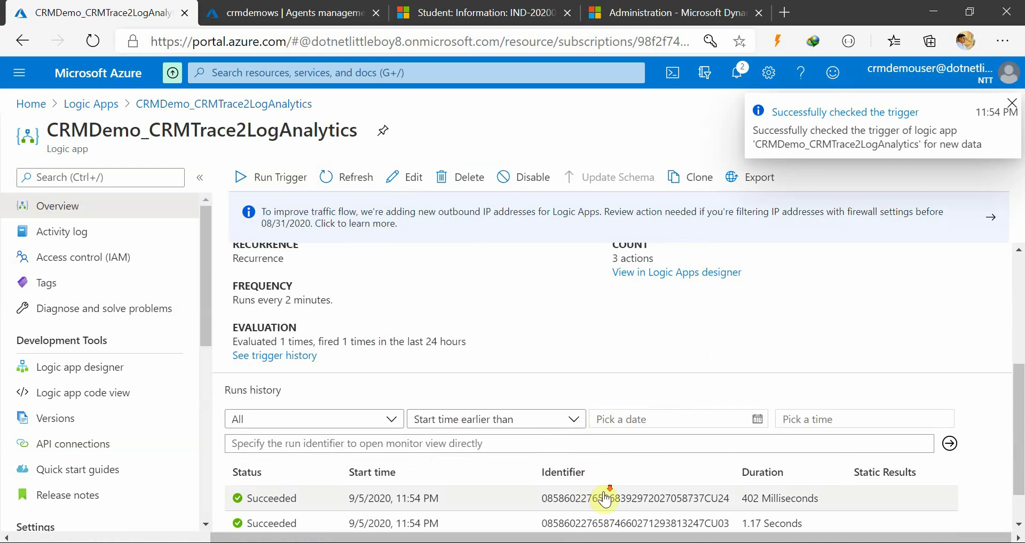
Trigger another run and open the newest 11:54 PM run's details
scroll(614, 497, "down", 2)
scroll(534, 347, "up", 4)
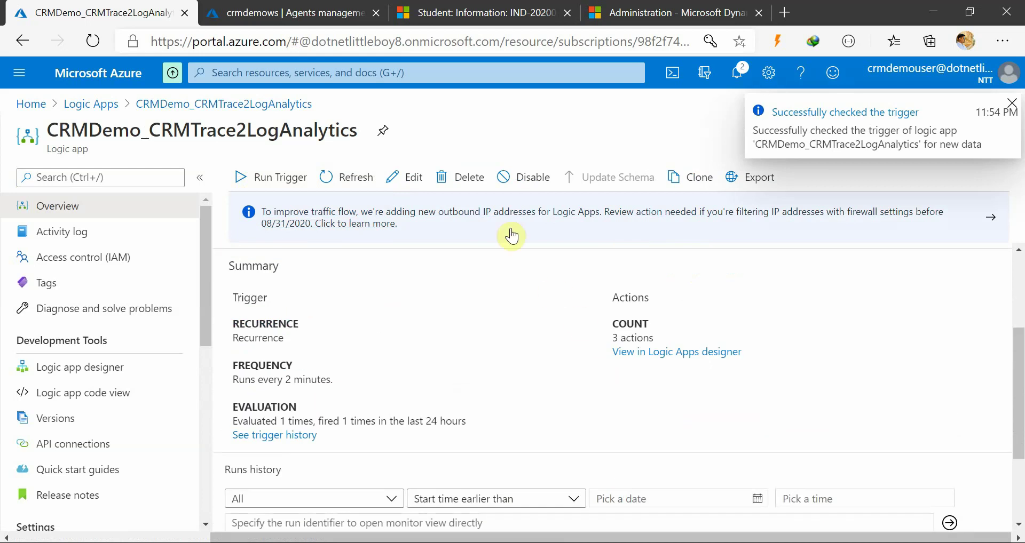
left_click(283, 181)
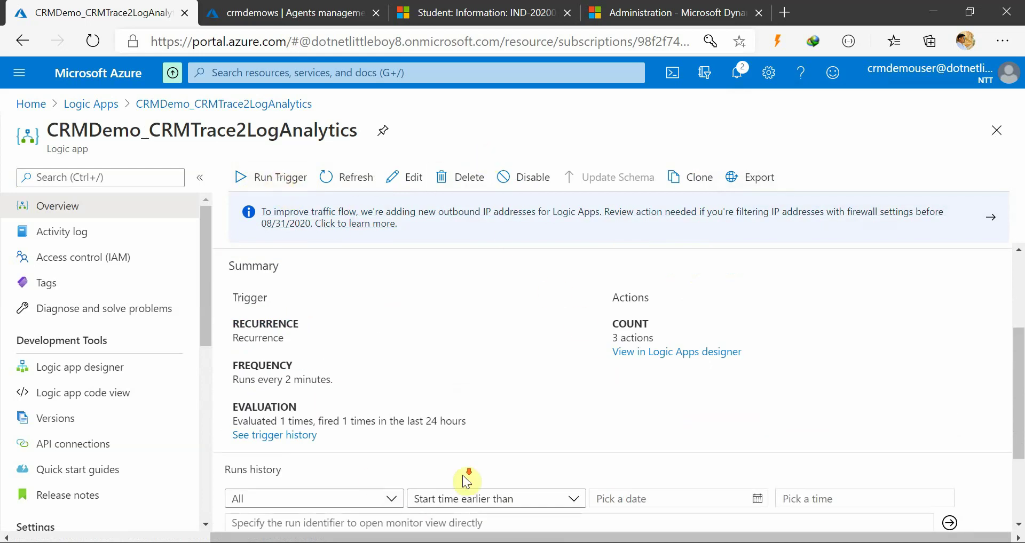
scroll(462, 475, "down", 2)
left_click(472, 451)
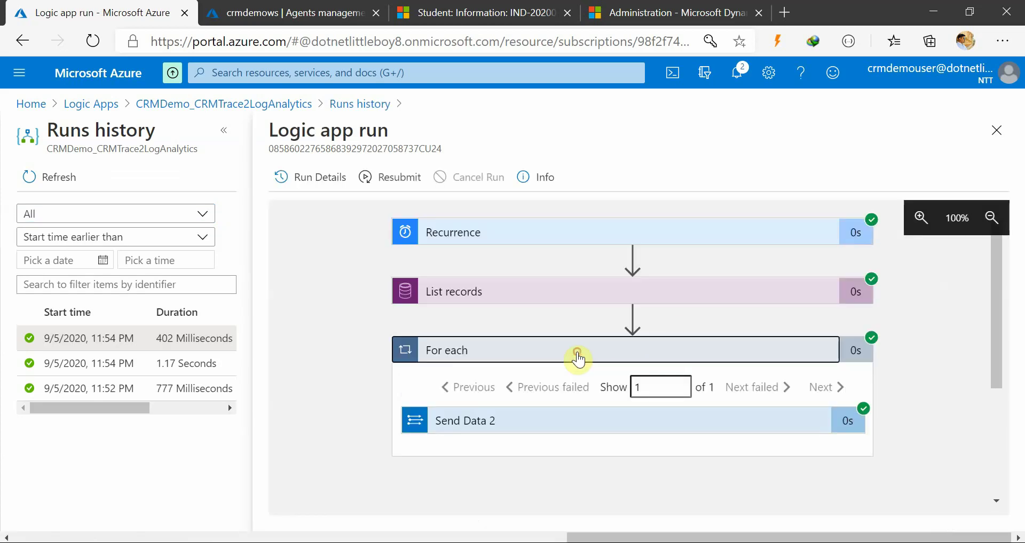
Check that Send Data 2 posted to CRMTraceLog_CRMDemo with status 200, then switch to the crmdemows tab
left_click(578, 359)
left_click(578, 359)
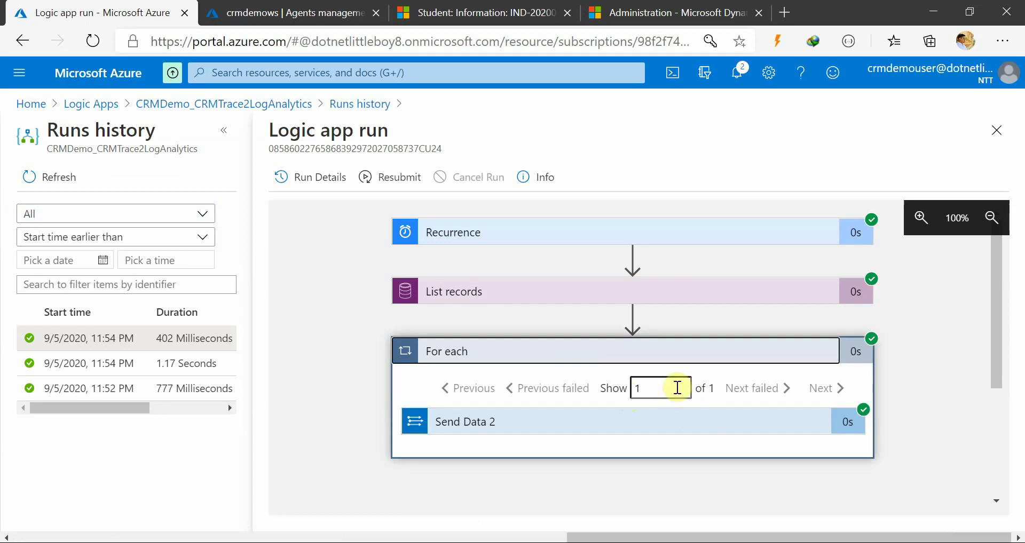
left_click(600, 430)
scroll(680, 464, "down", 4)
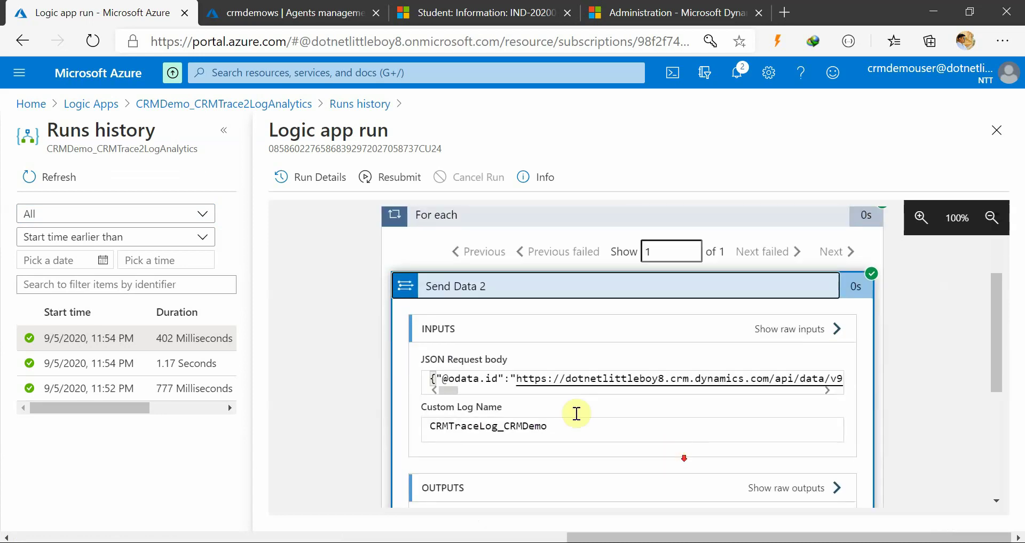
left_click_drag(448, 303, 355, 389)
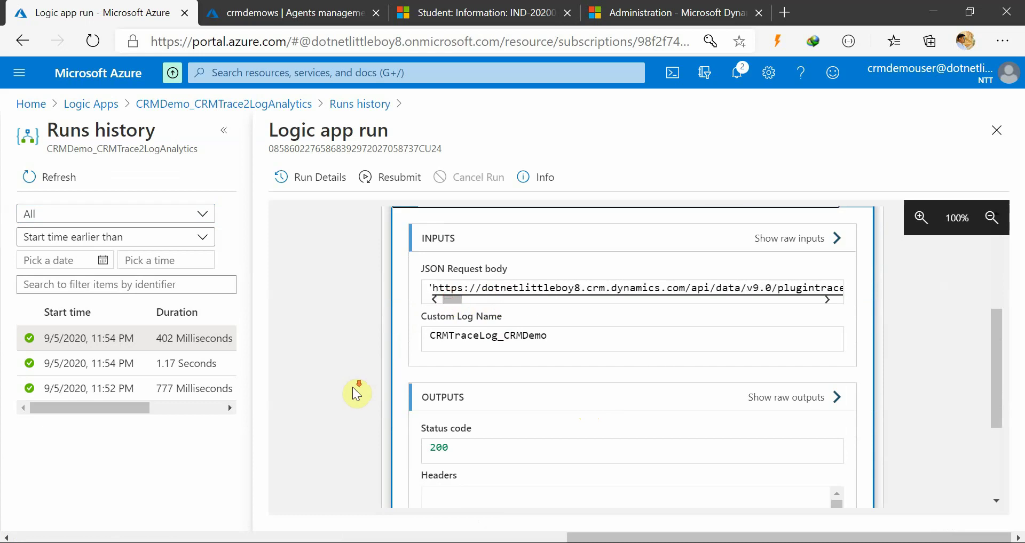
scroll(497, 302, "down", 3)
left_click_drag(464, 283, 414, 289)
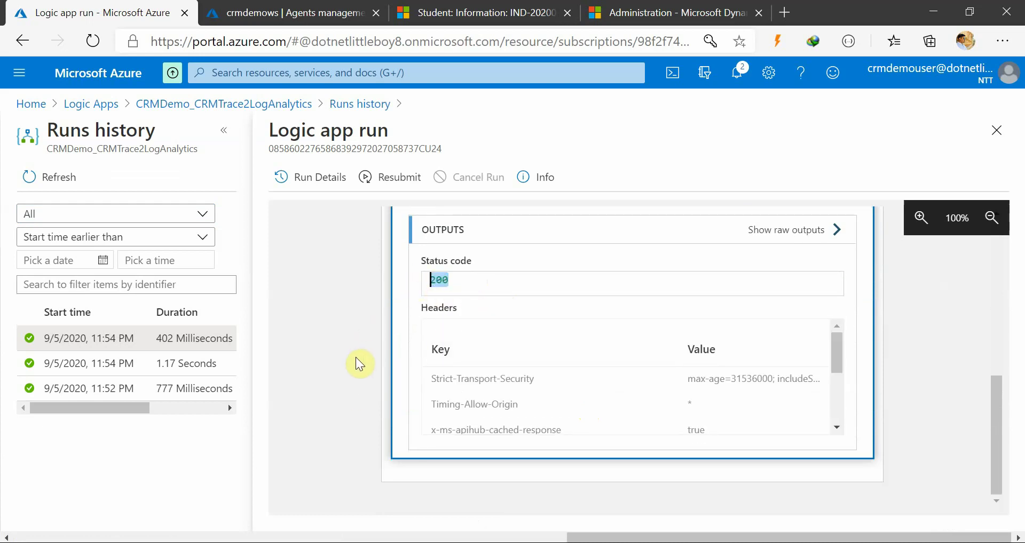
scroll(355, 357, "up", 5)
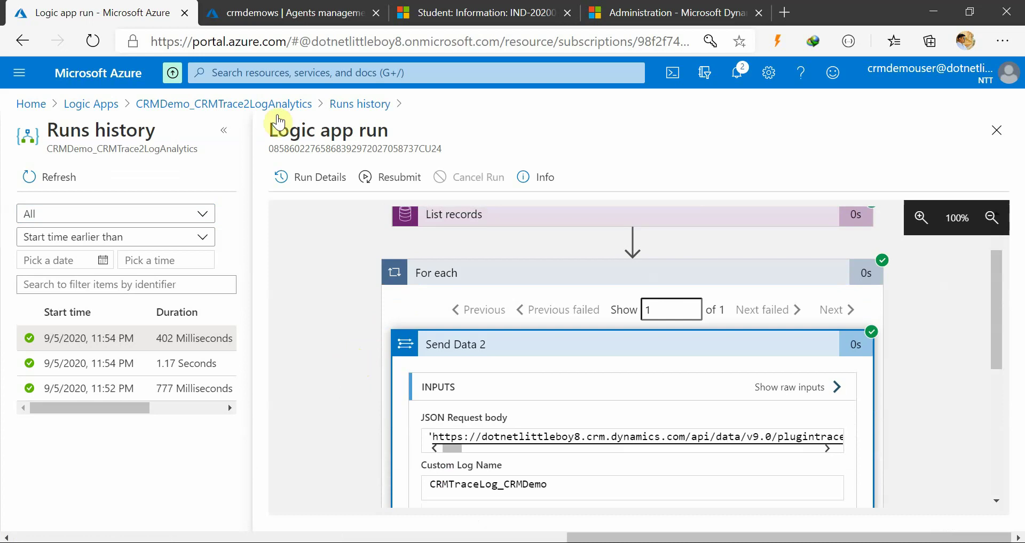
left_click(288, 13)
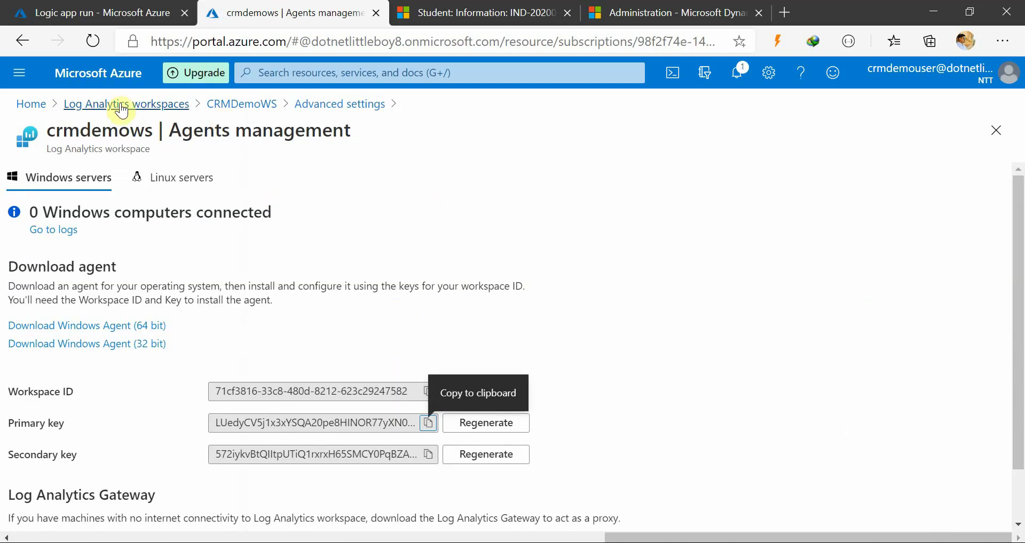
Go from Home to Monitor > Logs and expand the Custom Logs tables
left_click(30, 104)
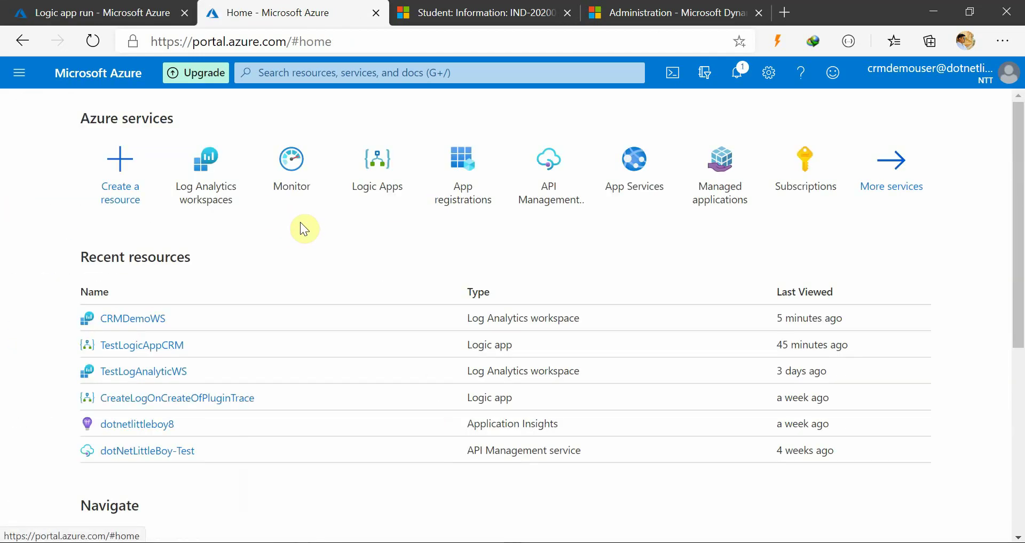
left_click(293, 185)
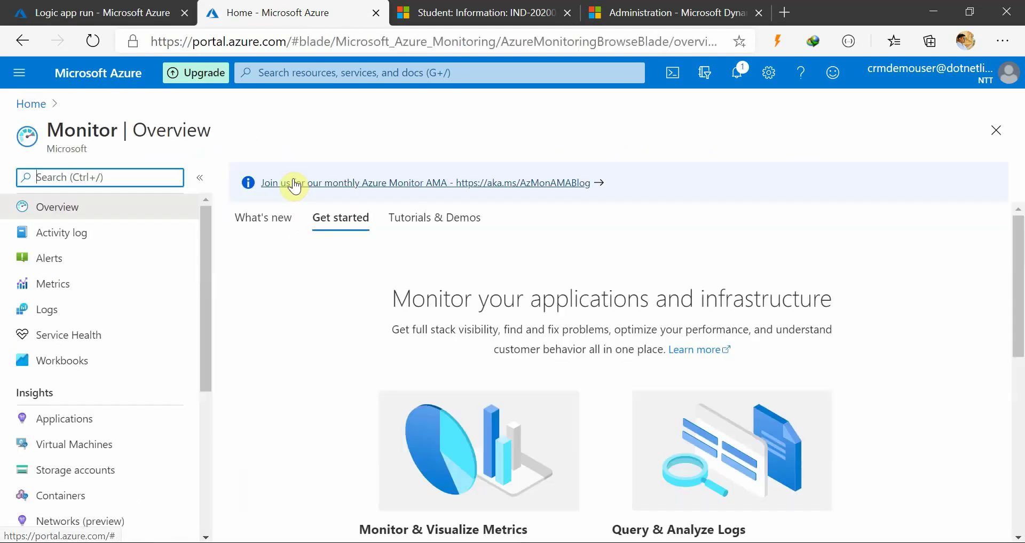
left_click(83, 312)
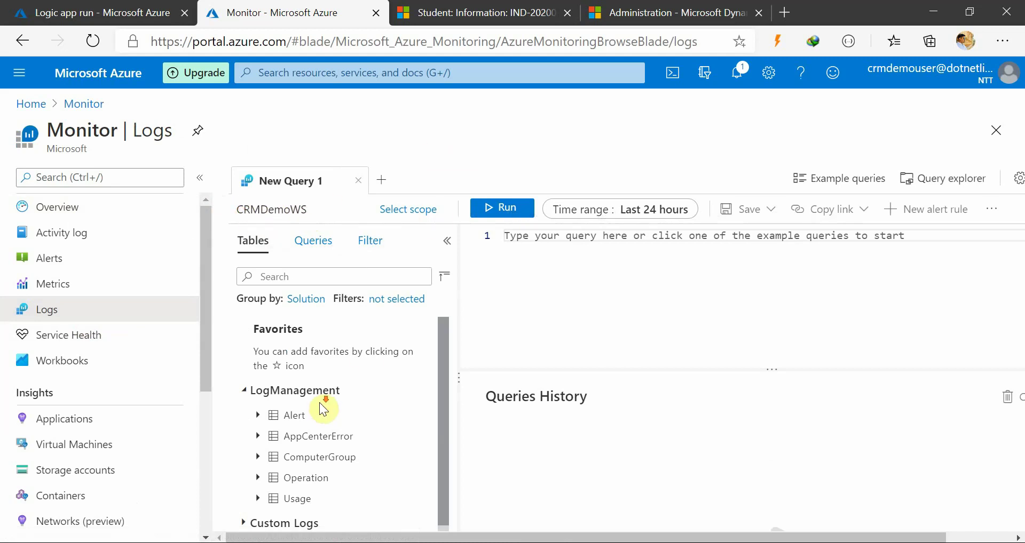
left_click(272, 521)
scroll(324, 472, "down", 1)
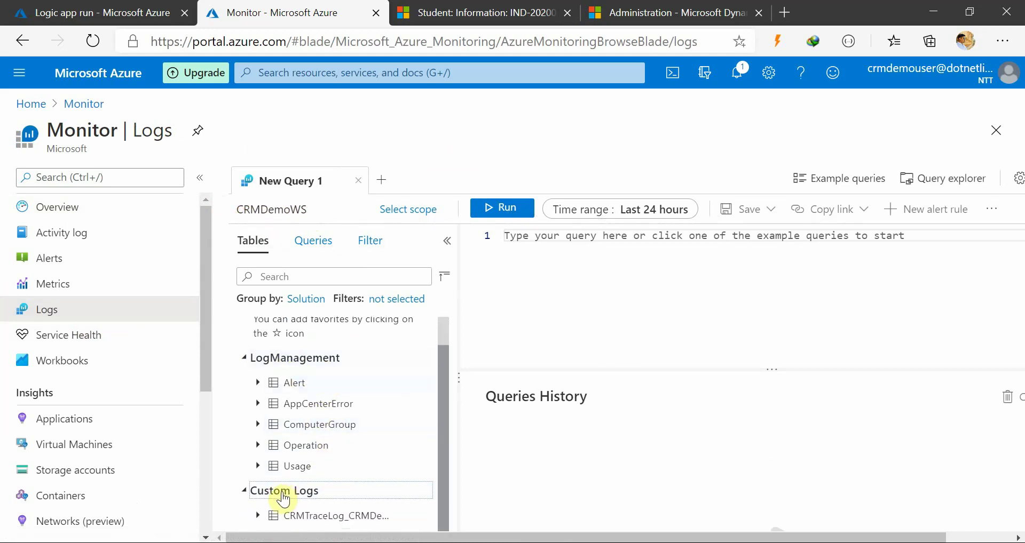
Review the CRMDemo_CRMTrace2LogAnalytics Send Data 2 settings in the logic app designer
left_click(129, 11)
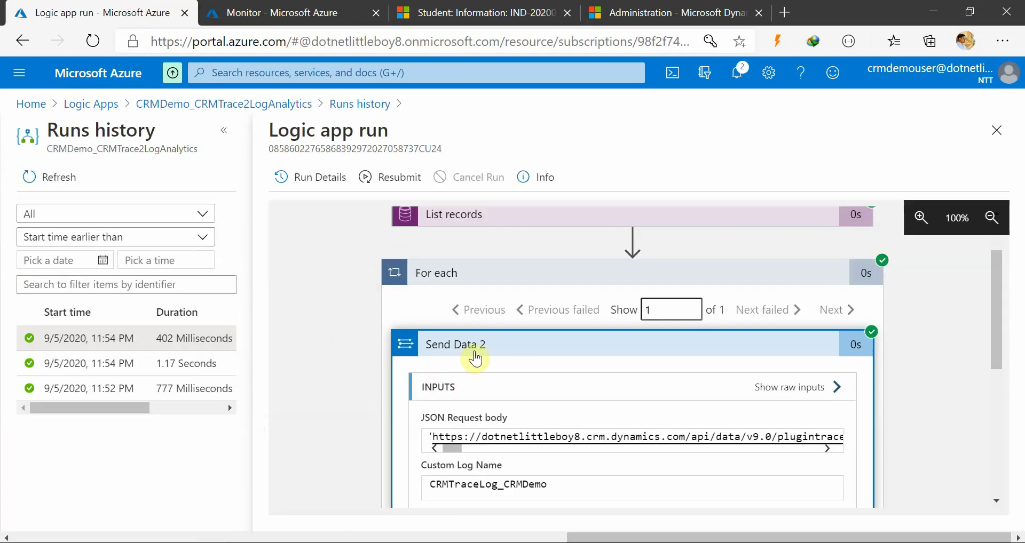
left_click(317, 12)
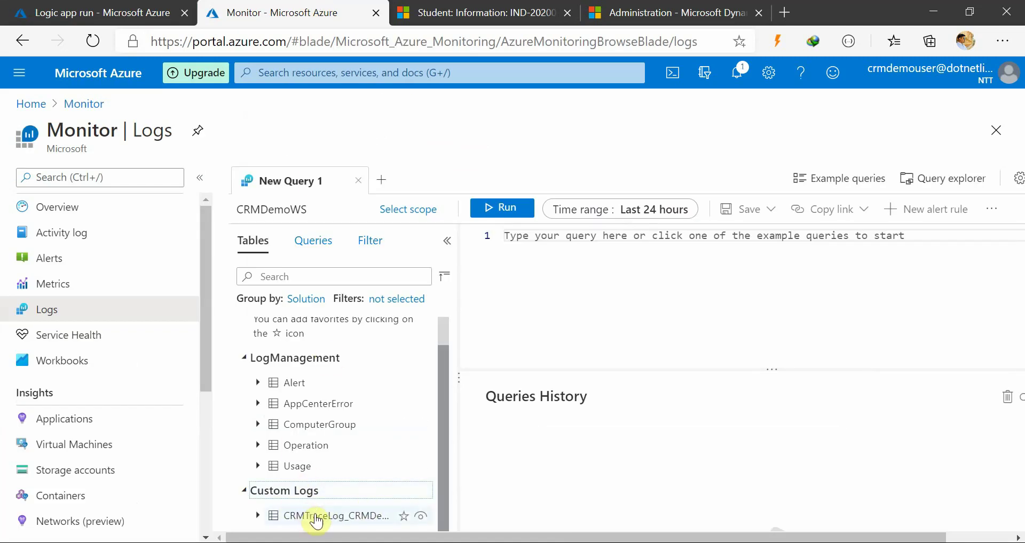
left_click(130, 12)
scroll(496, 344, "up", 2)
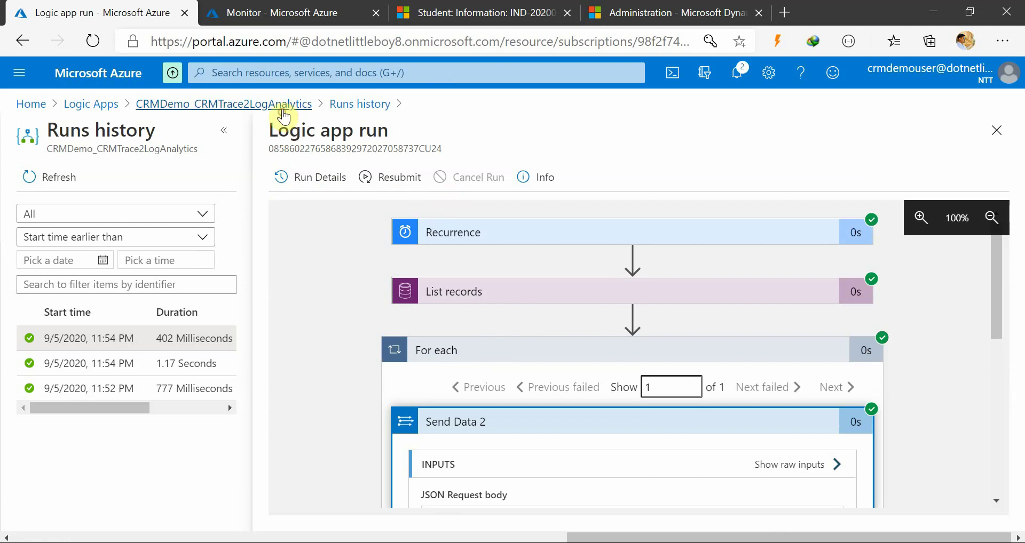
left_click(284, 105)
left_click(414, 179)
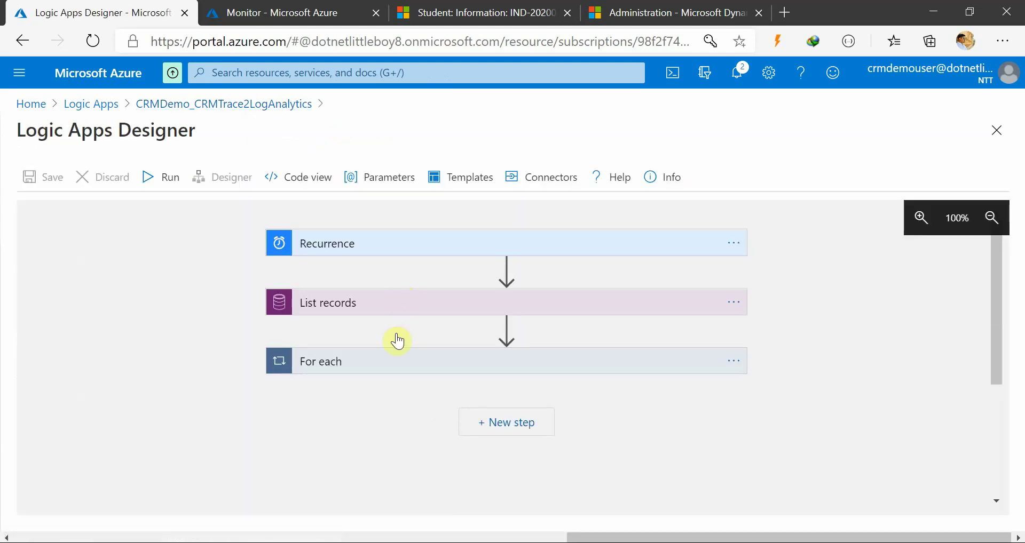
left_click(413, 368)
scroll(412, 347, "down", 3)
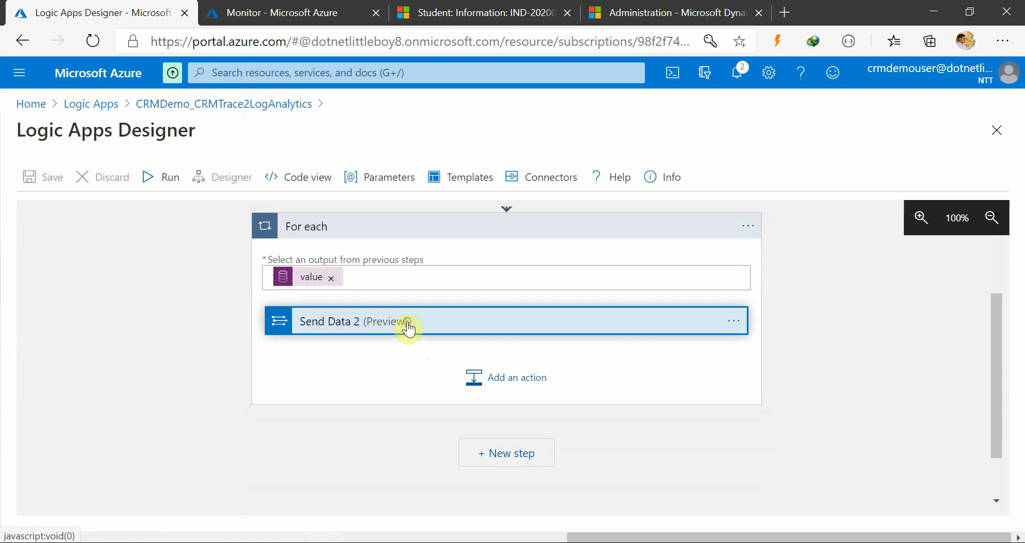
left_click(407, 327)
Preview the CRMTraceLog_CRMDemo_CL table and load its last-24-hours query into the editor
left_click(240, 12)
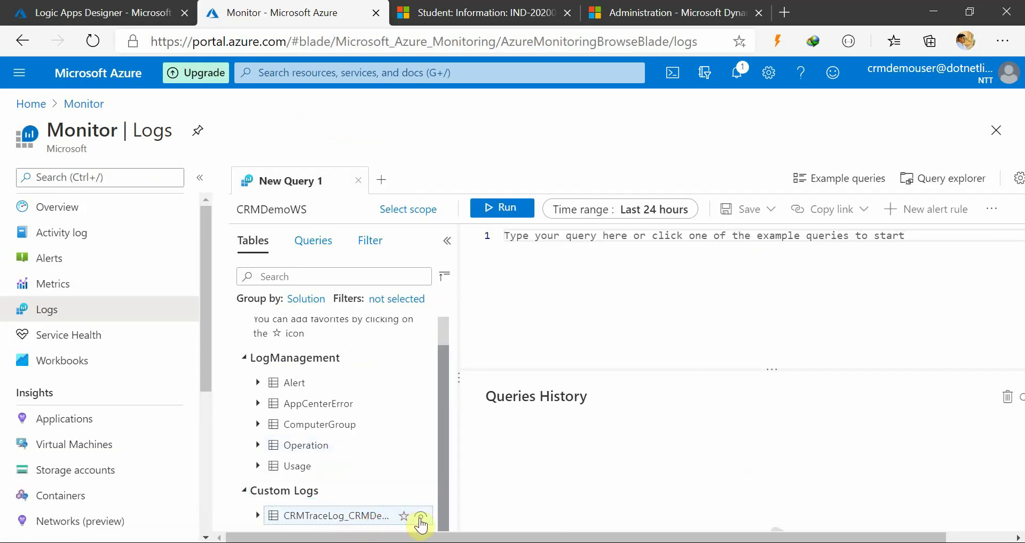
left_click(421, 516)
left_click(483, 494)
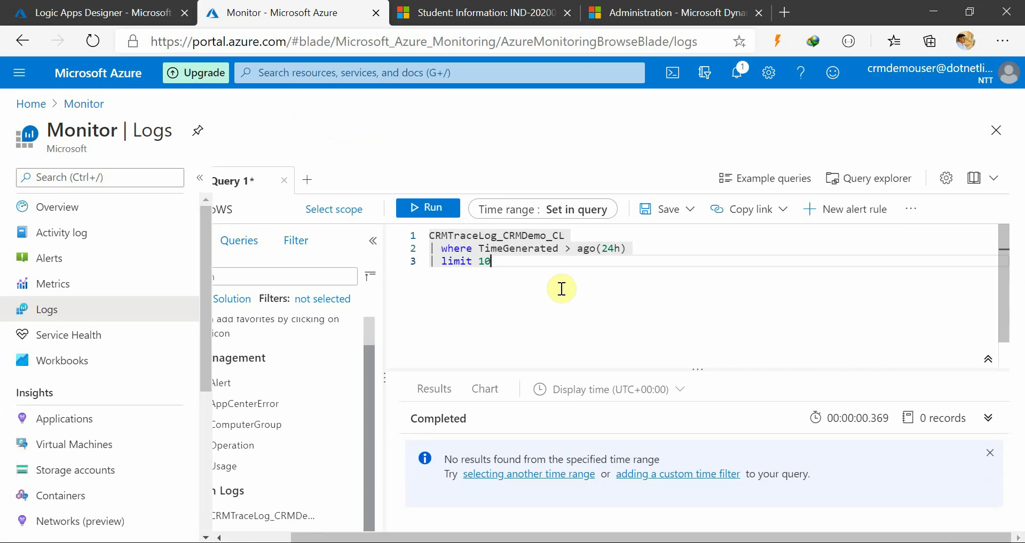
Delete the '| limit 10' line and rerun the trace-log query
left_click_drag(524, 260, 437, 256)
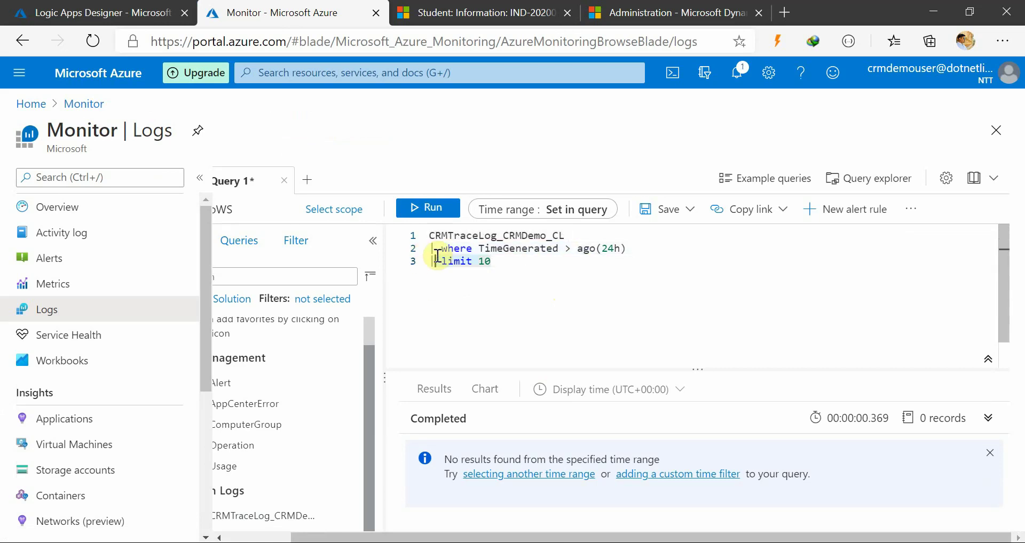
left_click(506, 264)
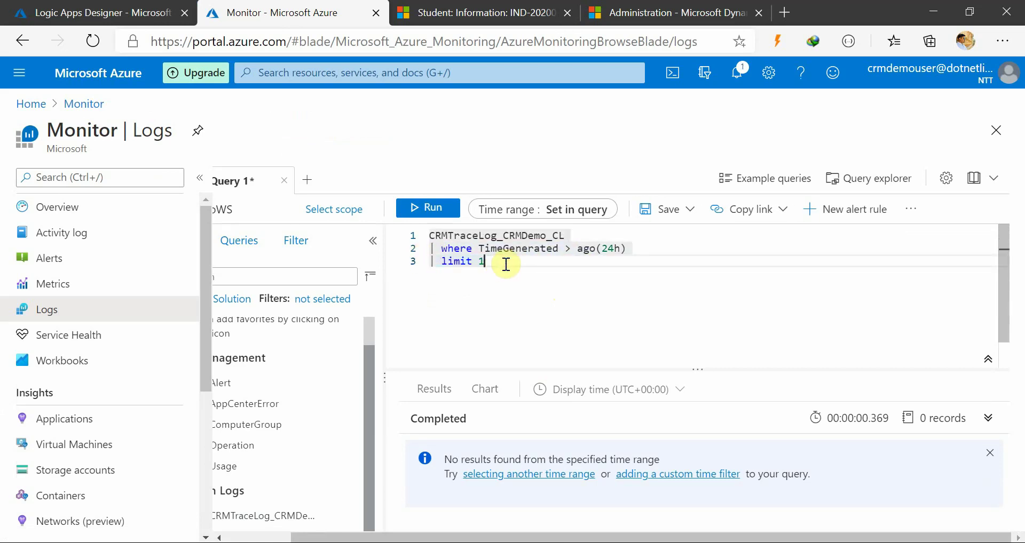
key("BackSpace")
key("BackSpace")
key("BackSpace")
key("BackSpace")
key("BackSpace")
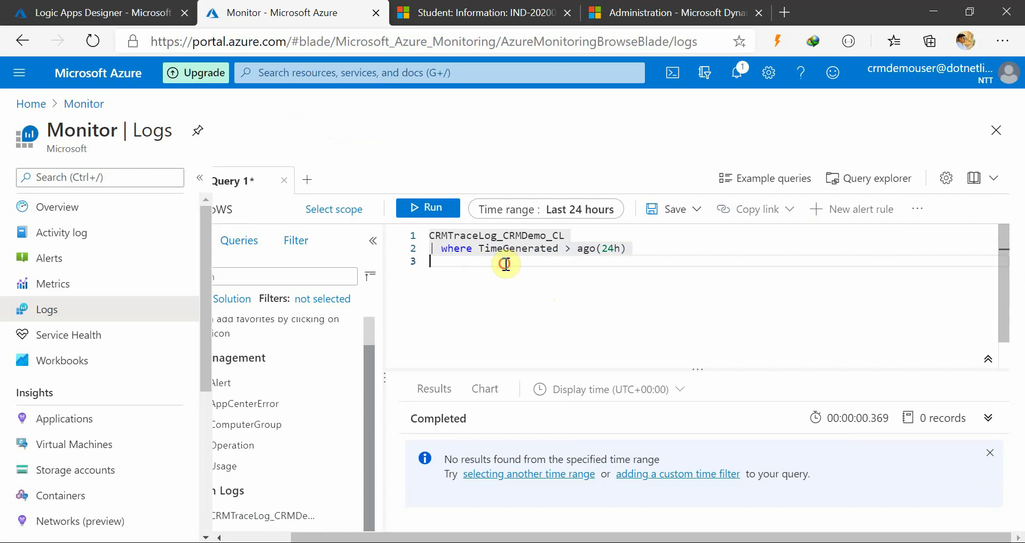
left_click(428, 212)
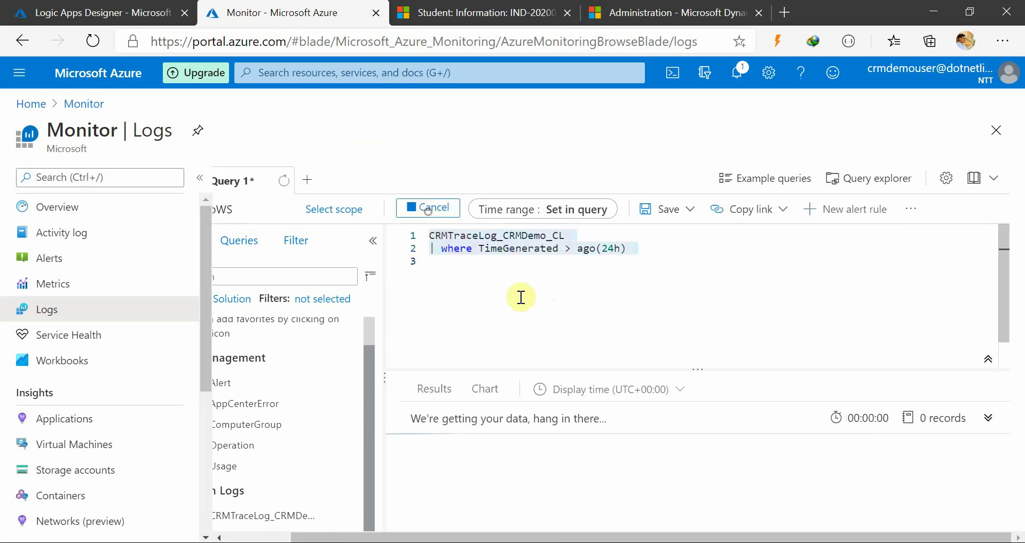
Rerun the query with the CRMTraceLog_CRMDemo_CL line selected, still getting no records
left_click(543, 275)
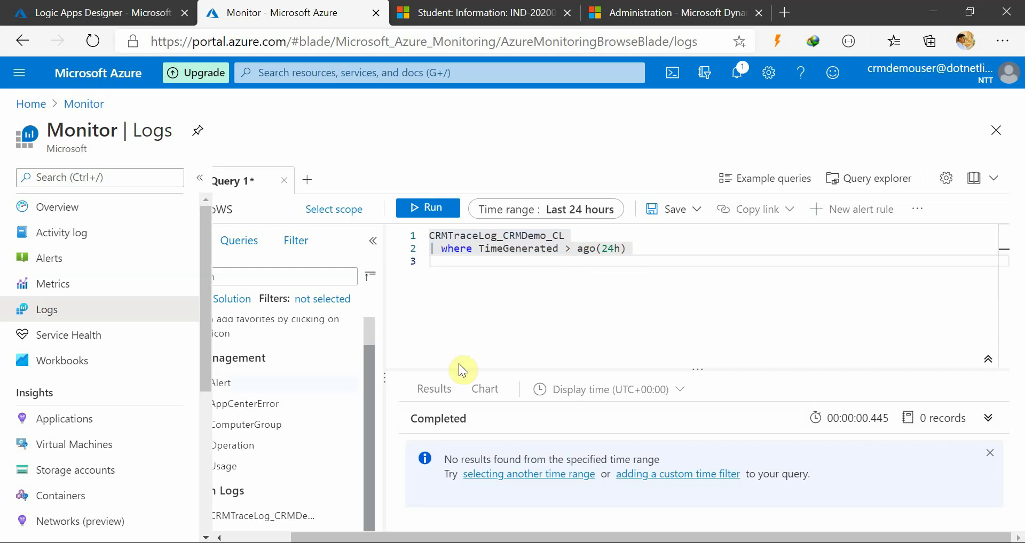
left_click(576, 236)
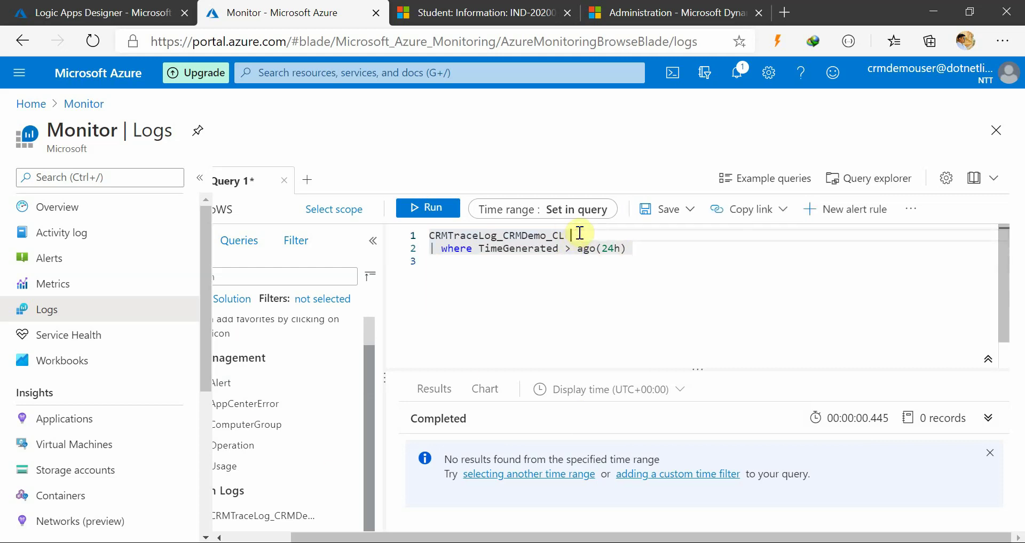
left_click_drag(578, 234, 411, 242)
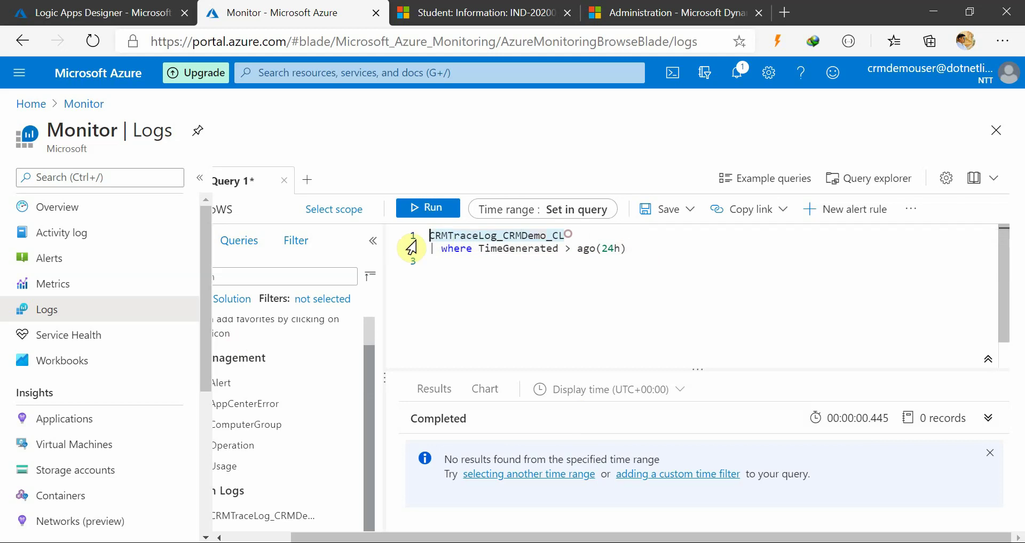
left_click(419, 206)
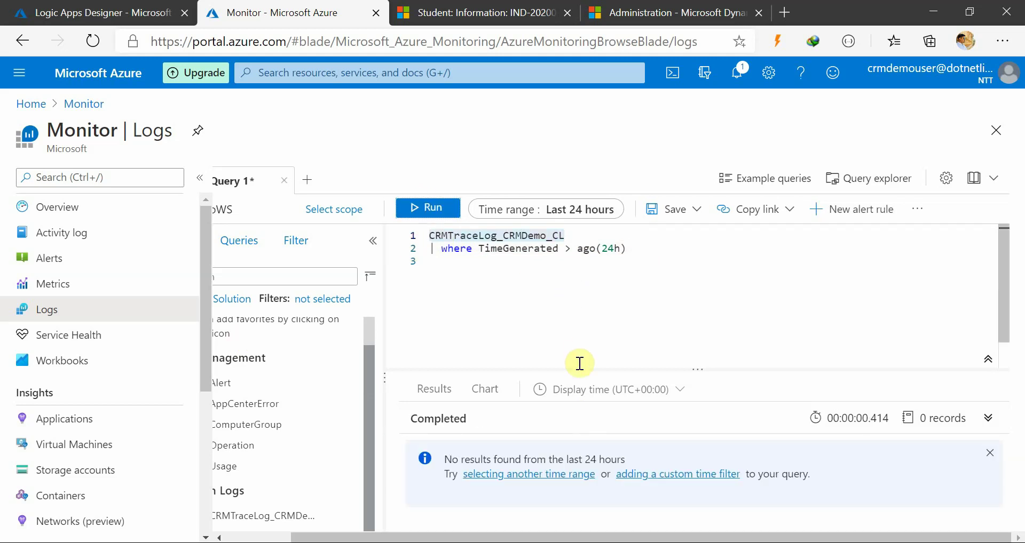
left_click(530, 277)
left_click(566, 237)
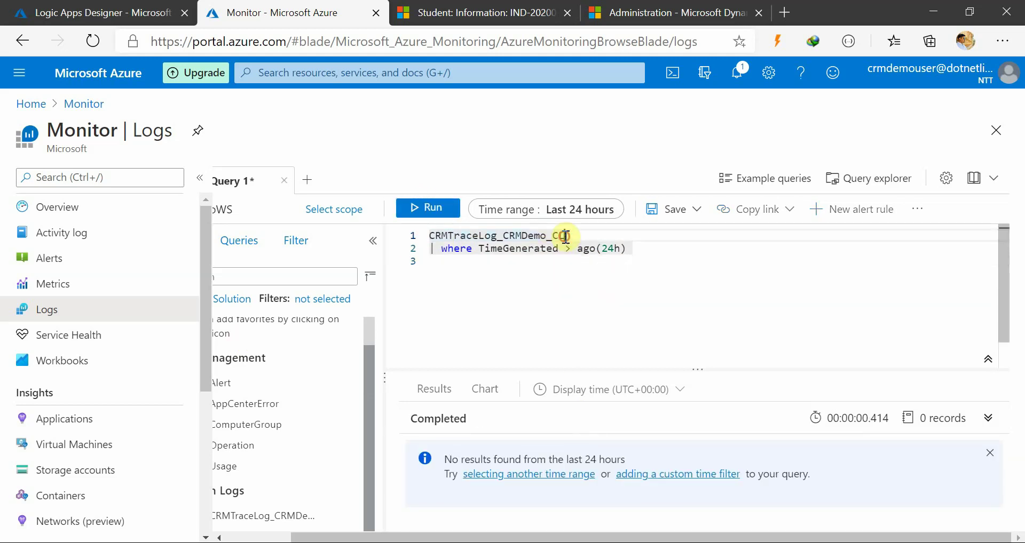
left_click_drag(566, 236, 426, 235)
left_click(427, 207)
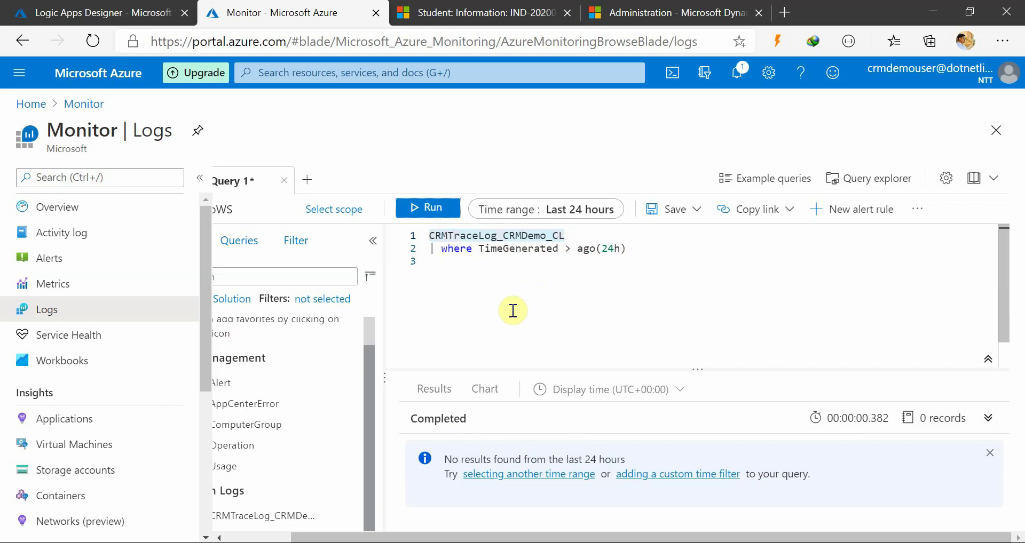
Glance at the logic app designer, then bring up the Example queries gallery in Logs
left_click(128, 12)
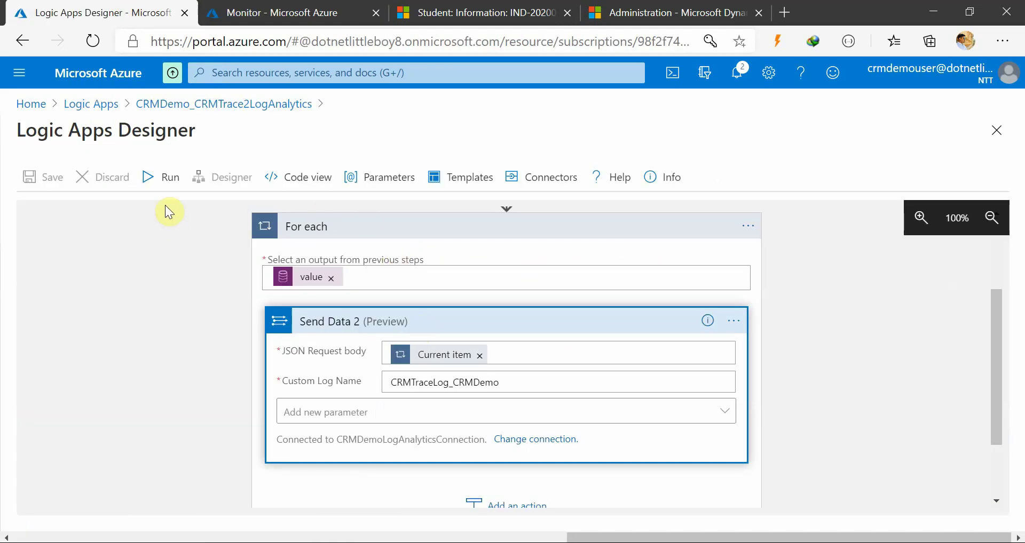
left_click(316, 14)
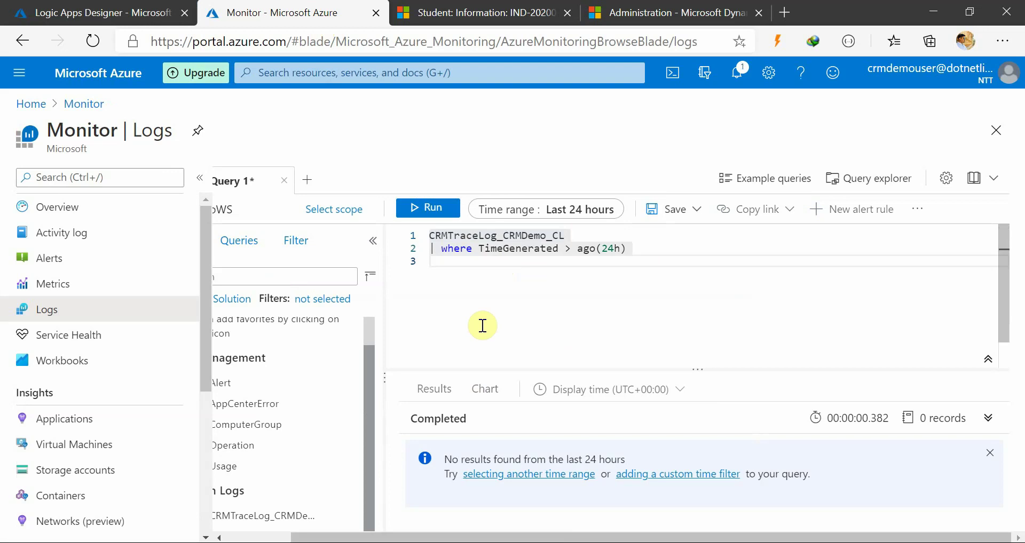
left_click(523, 254)
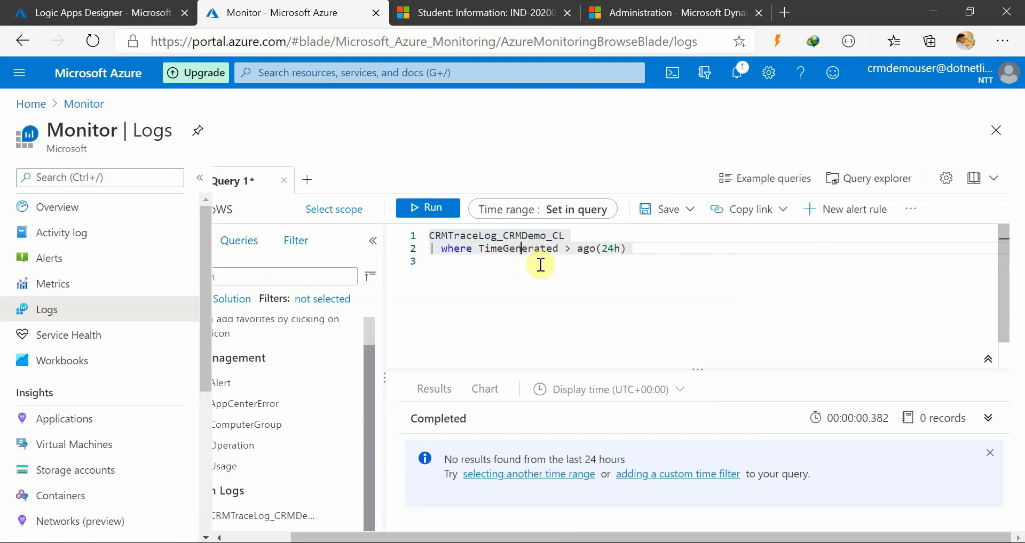
left_click(745, 184)
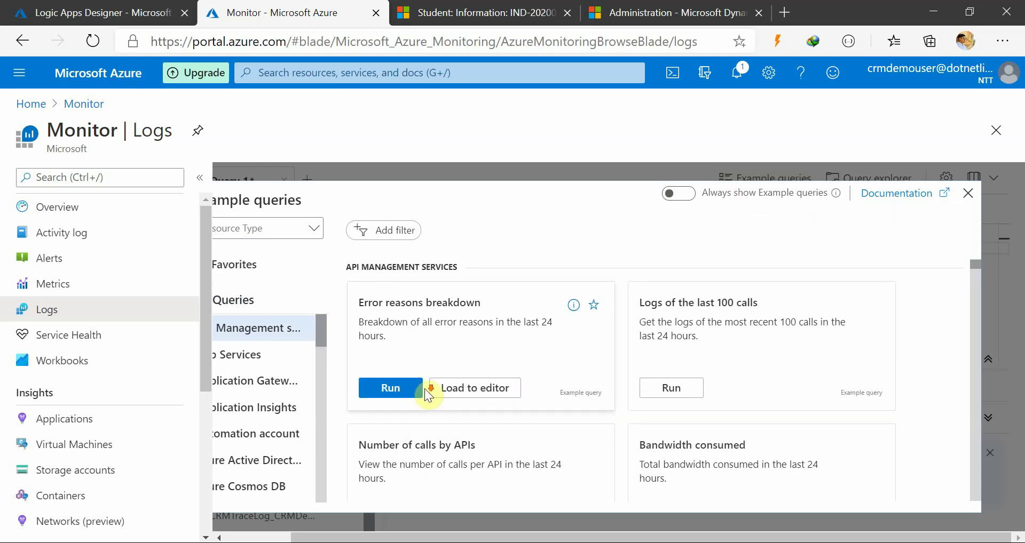
Close Example queries, back at 'CRMTraceLog_CRMDemo_CL | where TimeGenerated > ago(24h)' returning 0 records
scroll(502, 471, "down", 2)
scroll(502, 471, "down", 1)
scroll(504, 471, "up", 2)
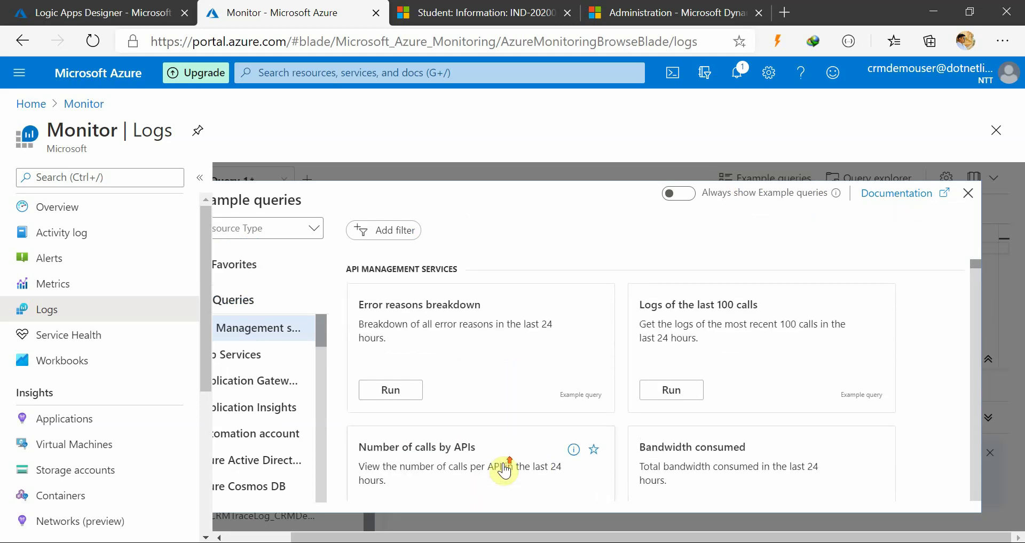
left_click(968, 194)
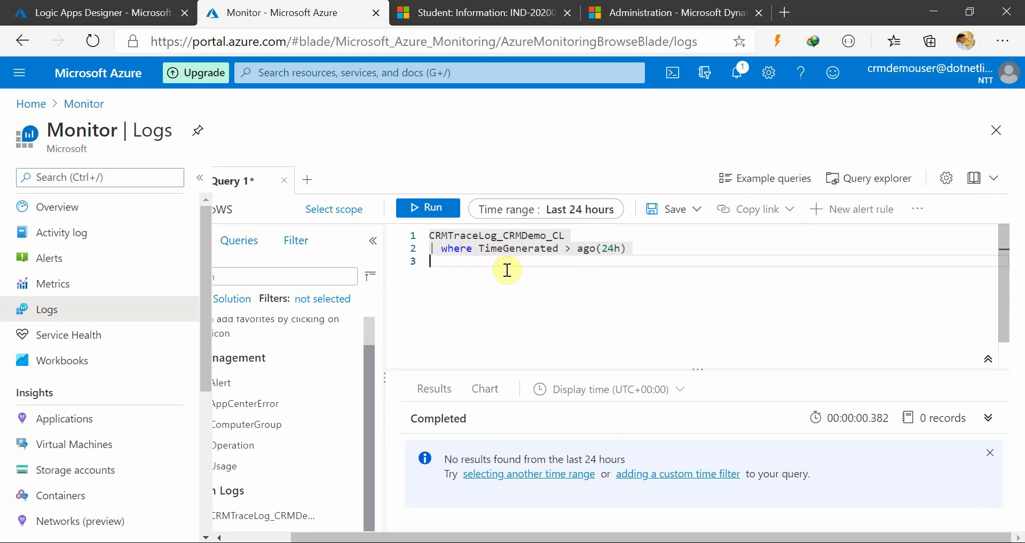
left_click(454, 274)
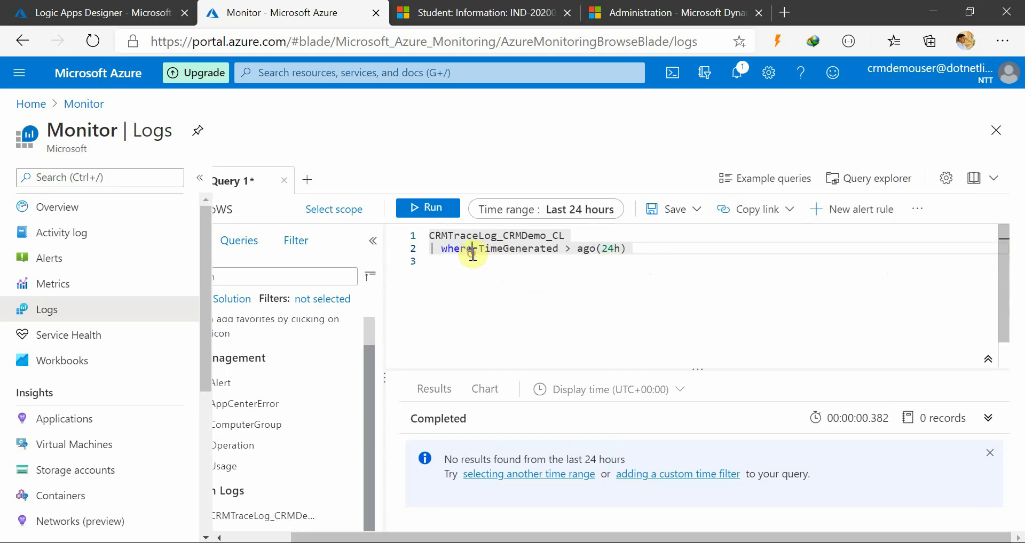
scroll(321, 427, "left", 3)
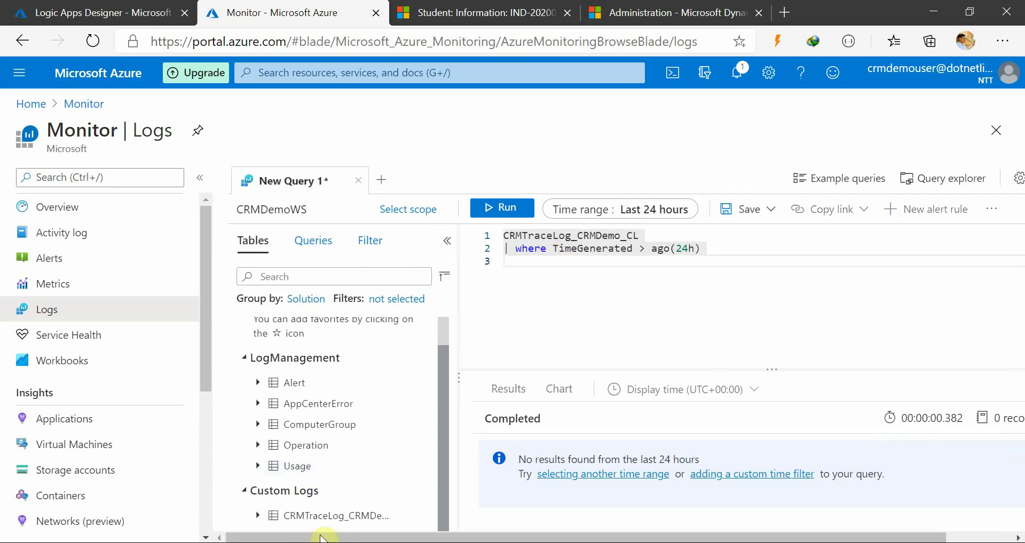
left_click(525, 269)
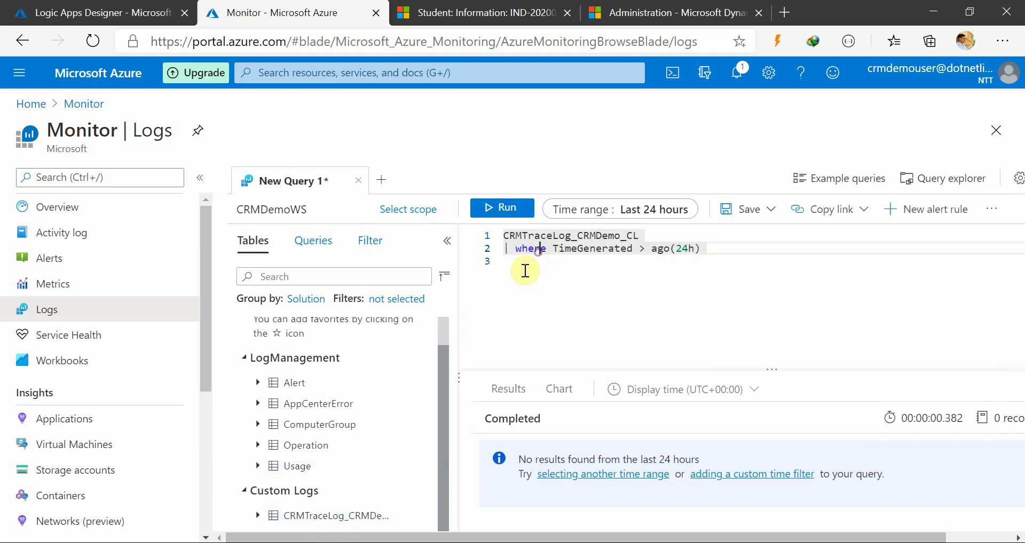
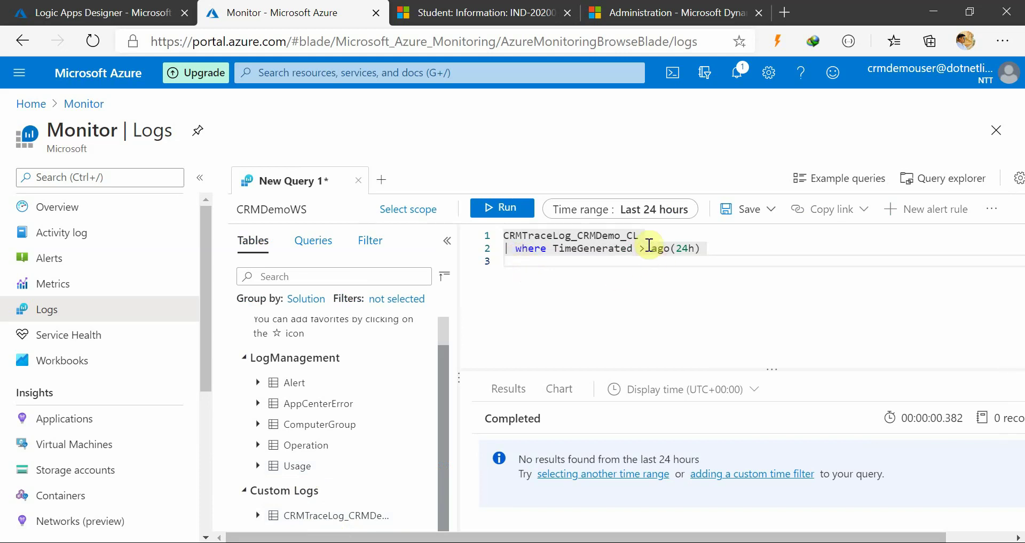
Rerun the 24-hour CRMTraceLog_CRMDemo_CL query (still empty), then run the CRMDemo_CRMTrace2LogAnalytics logic app
left_click(635, 236)
left_click(476, 241)
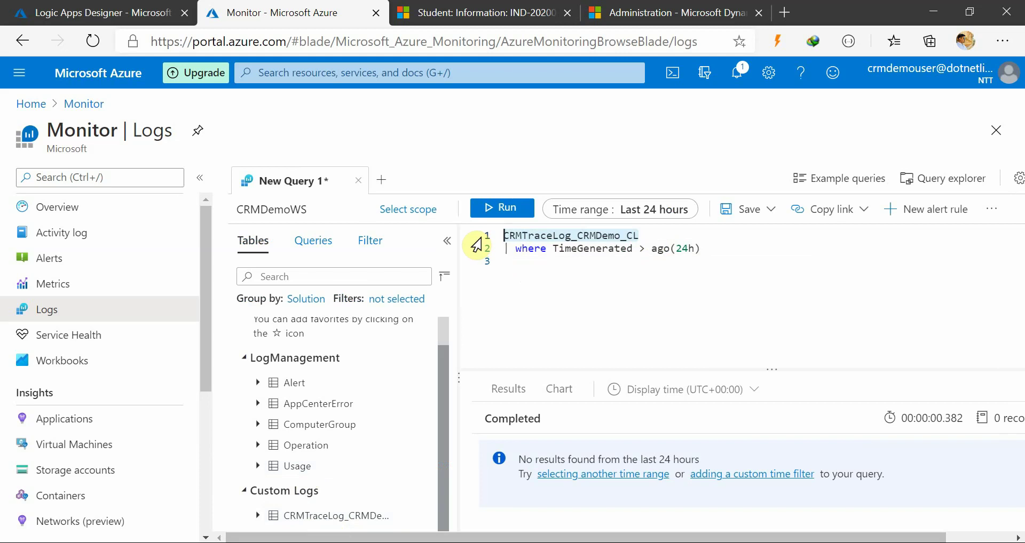
left_click(509, 213)
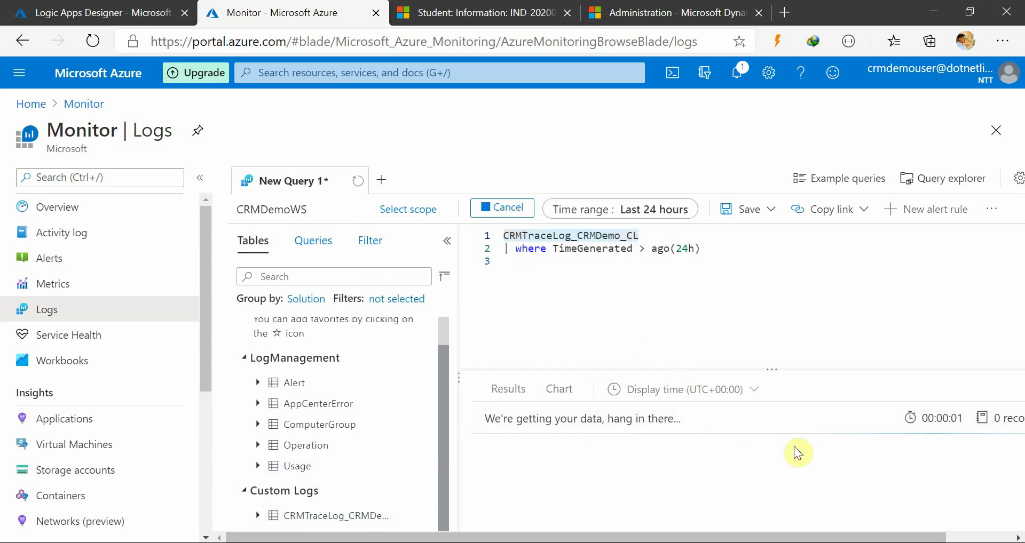
left_click(597, 264)
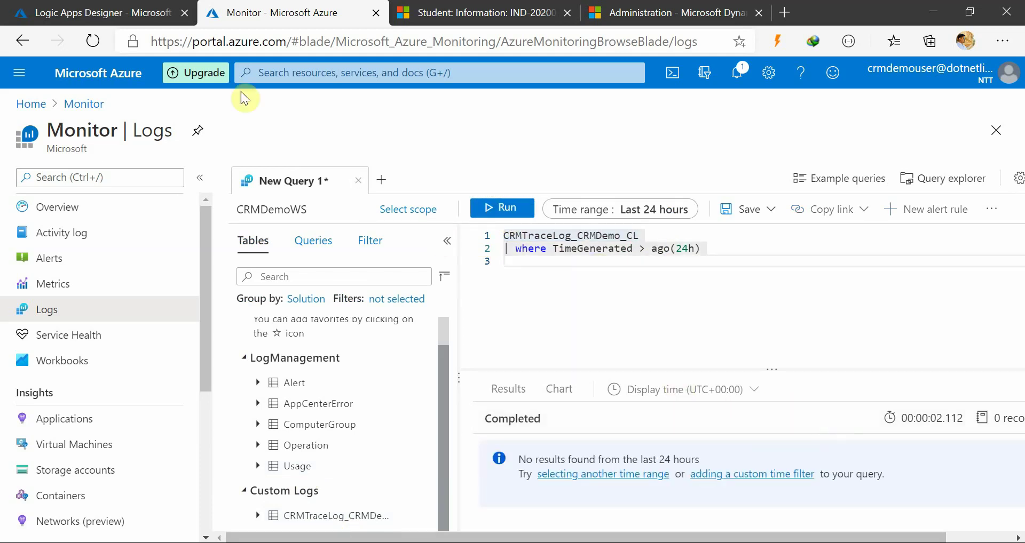
left_click(99, 7)
left_click(161, 177)
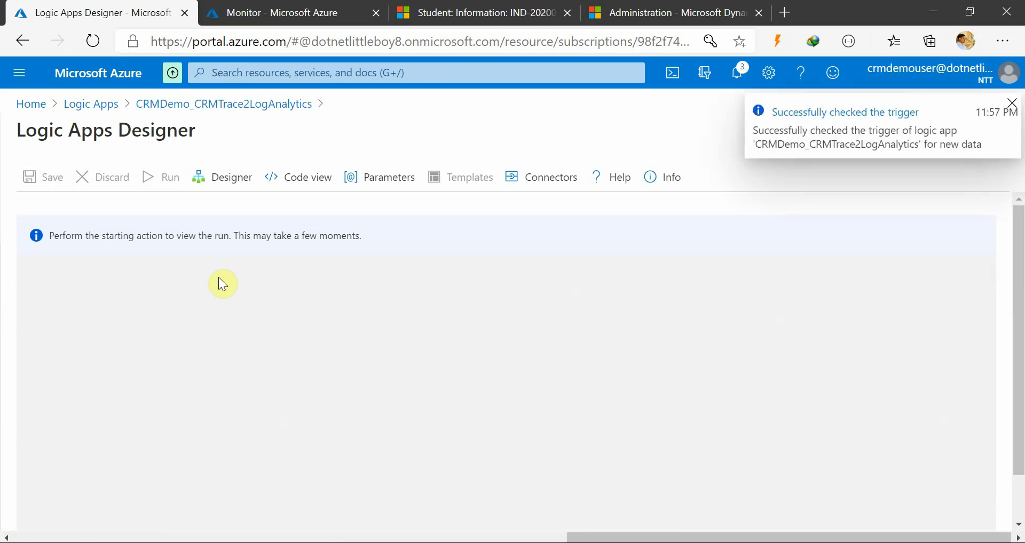
In the logic app designer, expand the For each loop and the Send Data 2 step's fields
left_click(253, 10)
left_click(141, 13)
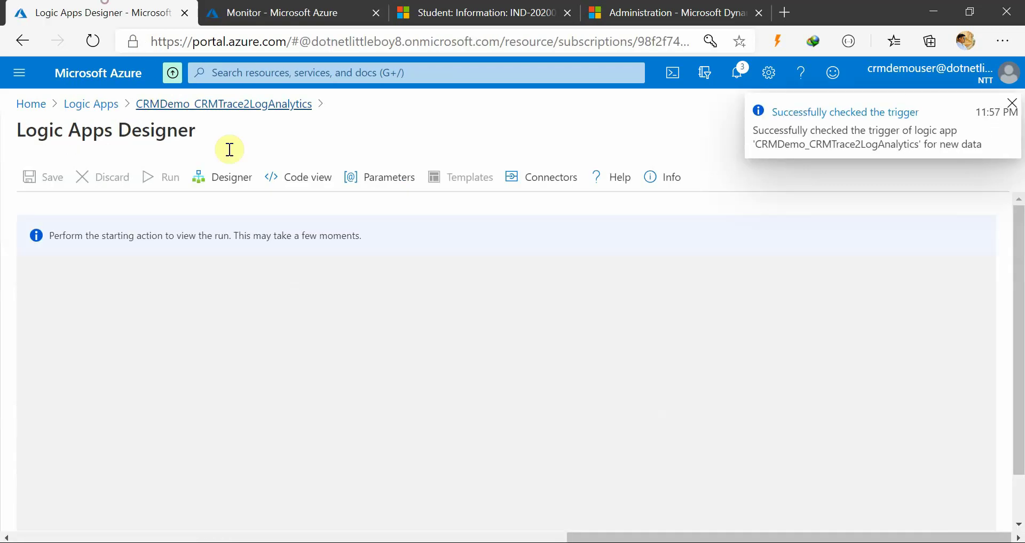
left_click(227, 176)
left_click(355, 362)
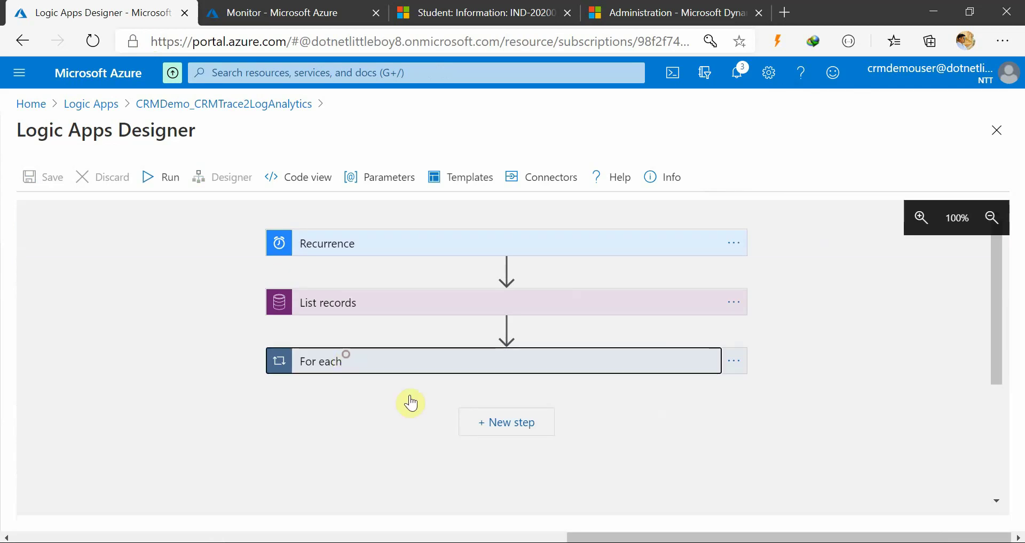
scroll(373, 453, "down", 3)
left_click(373, 335)
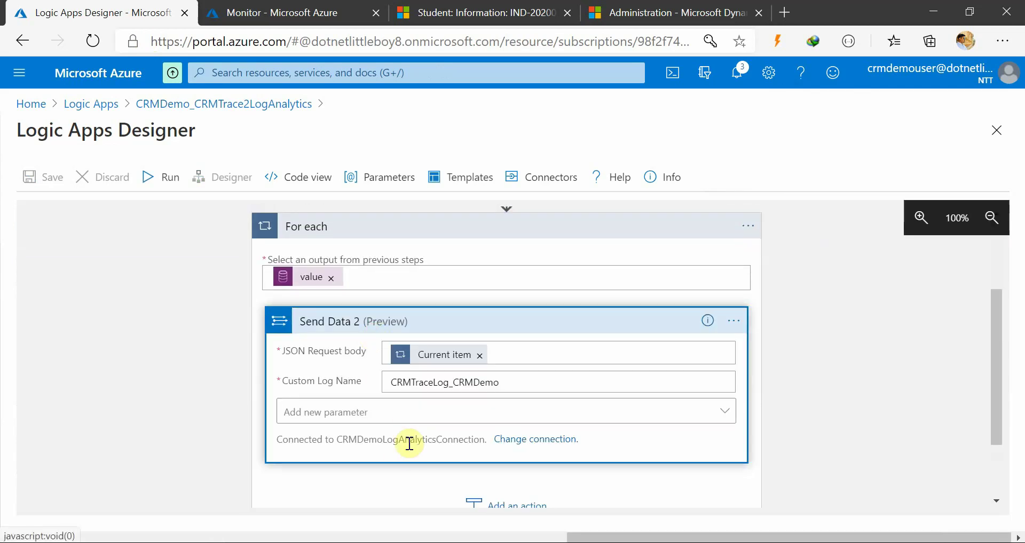
scroll(410, 443, "down", 1)
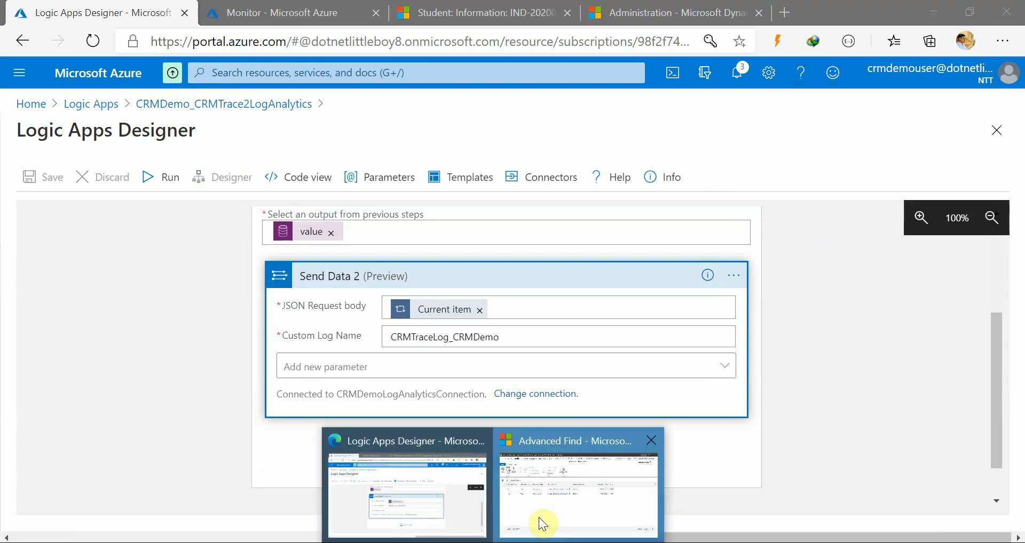
Refresh the plug-in trace log records in Dynamics Advanced Find, then return to Monitor Logs
left_click(545, 515)
left_click(1005, 200)
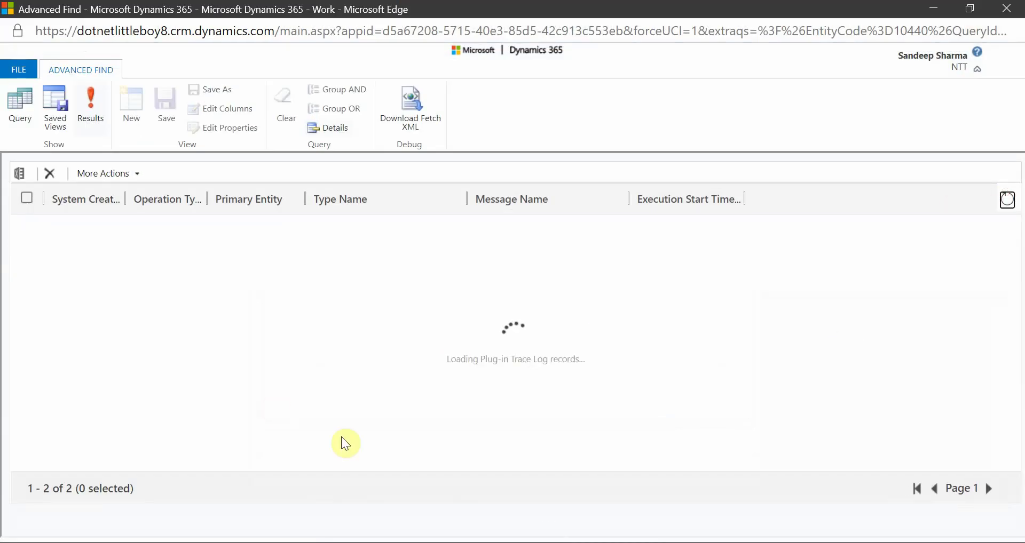
left_click(933, 8)
left_click(299, 13)
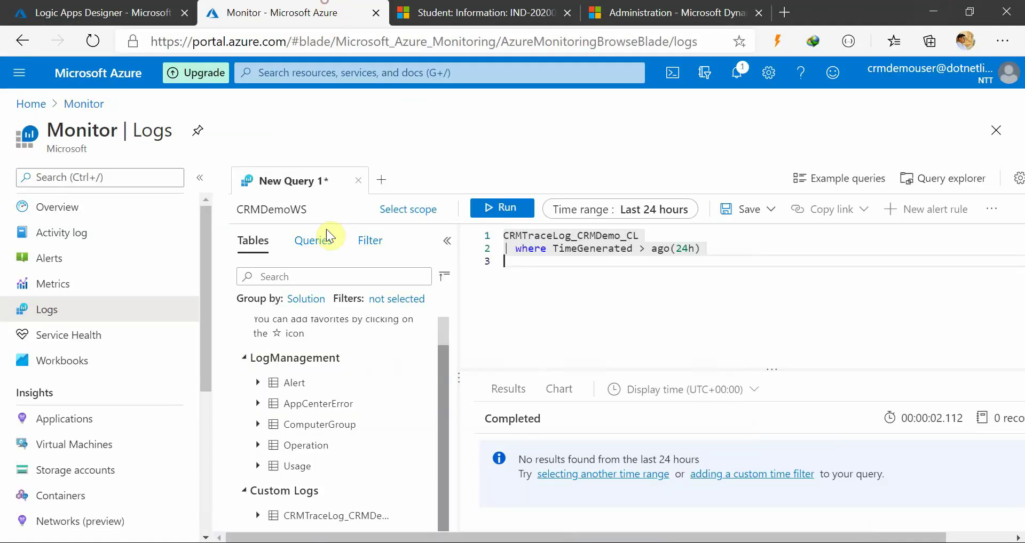
Run the two-line query and expand the CRMTraceLog_CRMDemo_CL table to list its columns
scroll(549, 297, "down", 1)
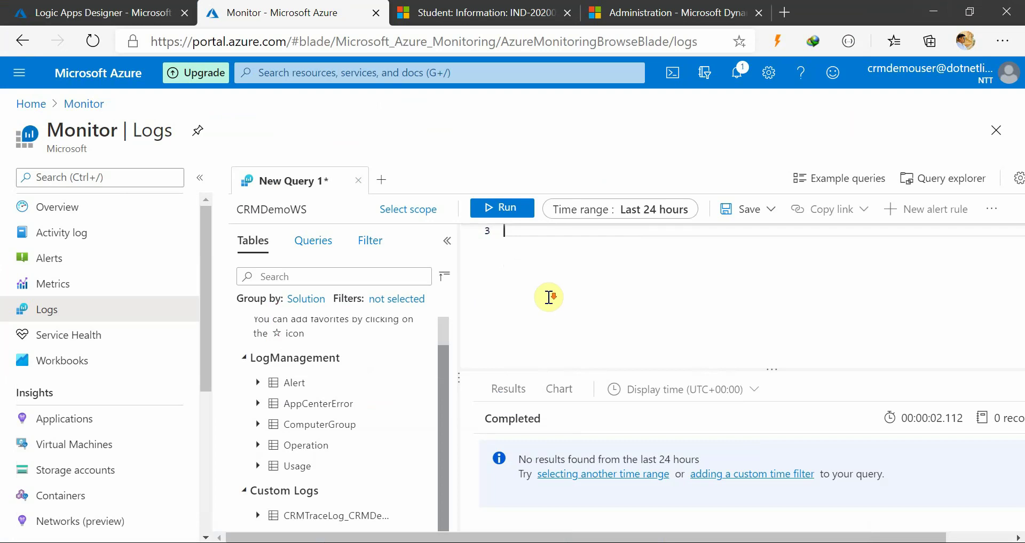
scroll(549, 297, "up", 1)
left_click_drag(710, 249, 475, 210)
left_click(475, 209)
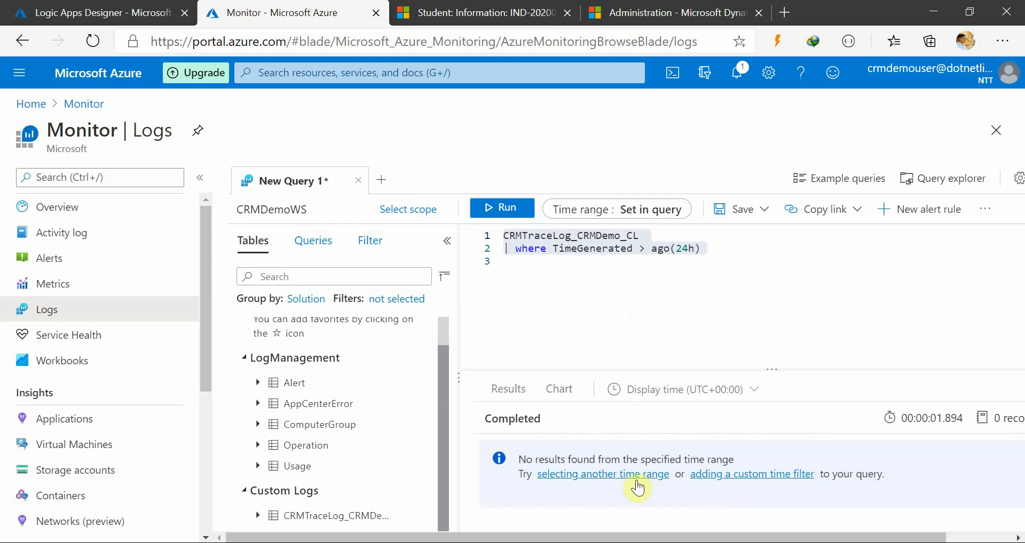
left_click(334, 514)
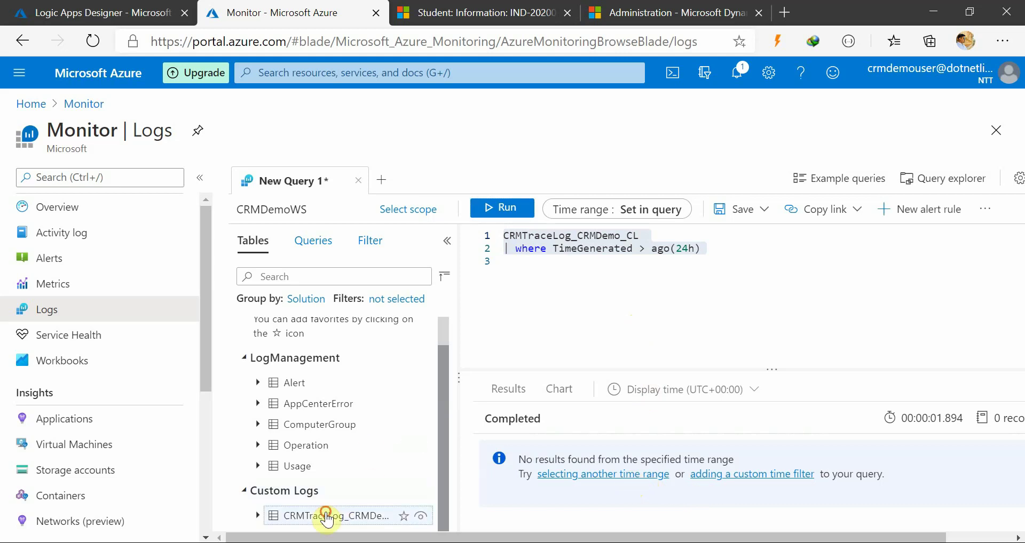
left_click(258, 516)
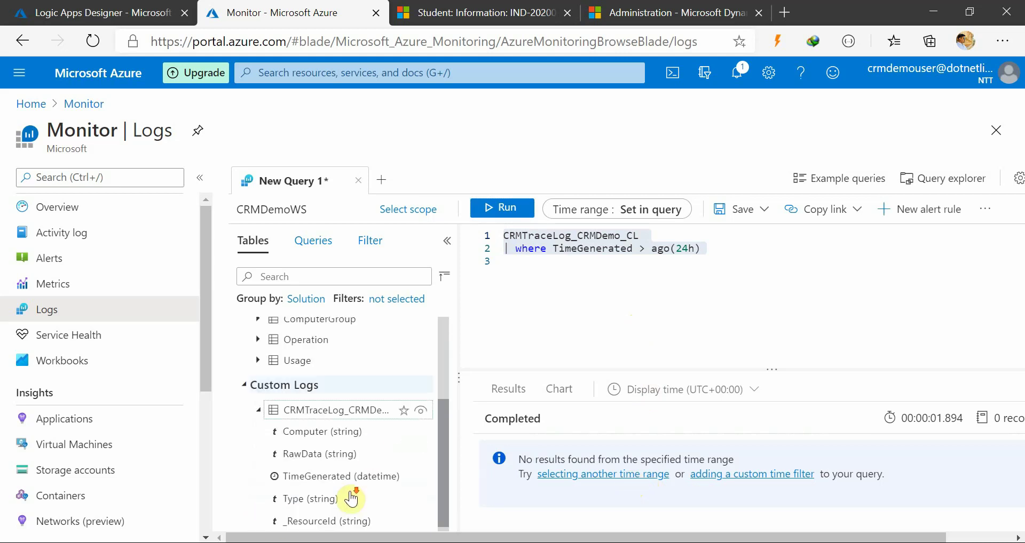
mouse_move(368, 404)
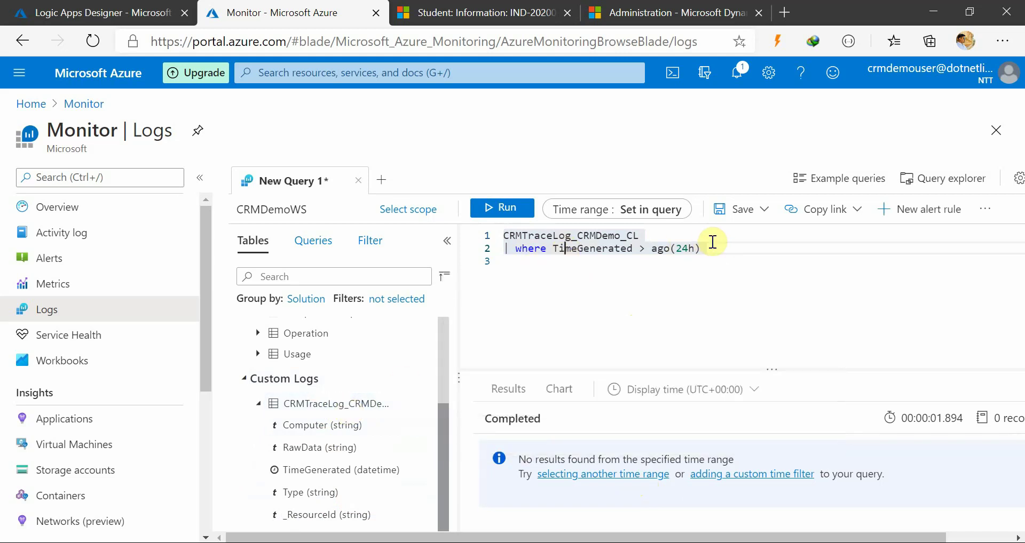
left_click(500, 208)
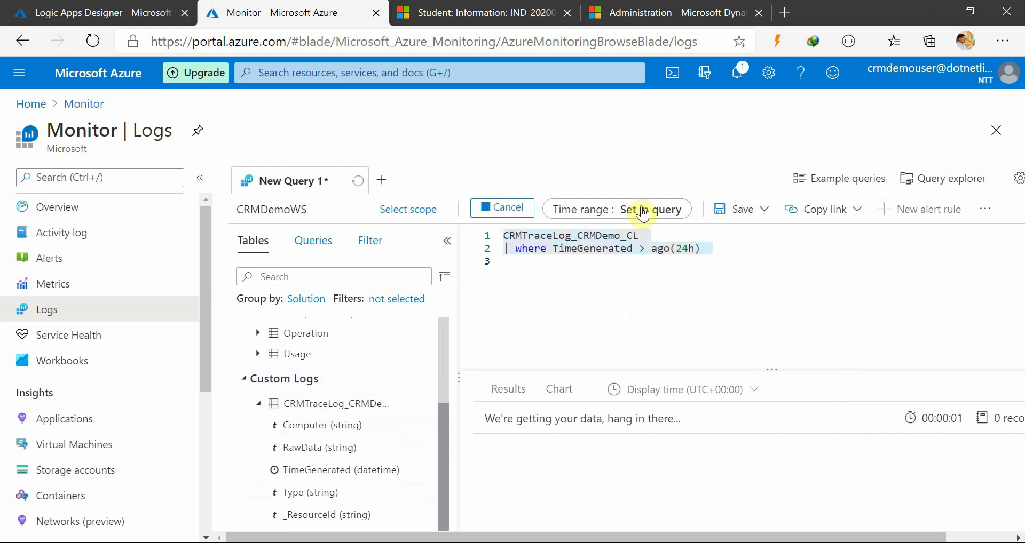
Delete the TimeGenerated filter line and rerun with the time range left at Last 24 hours
left_click_drag(717, 249, 591, 252)
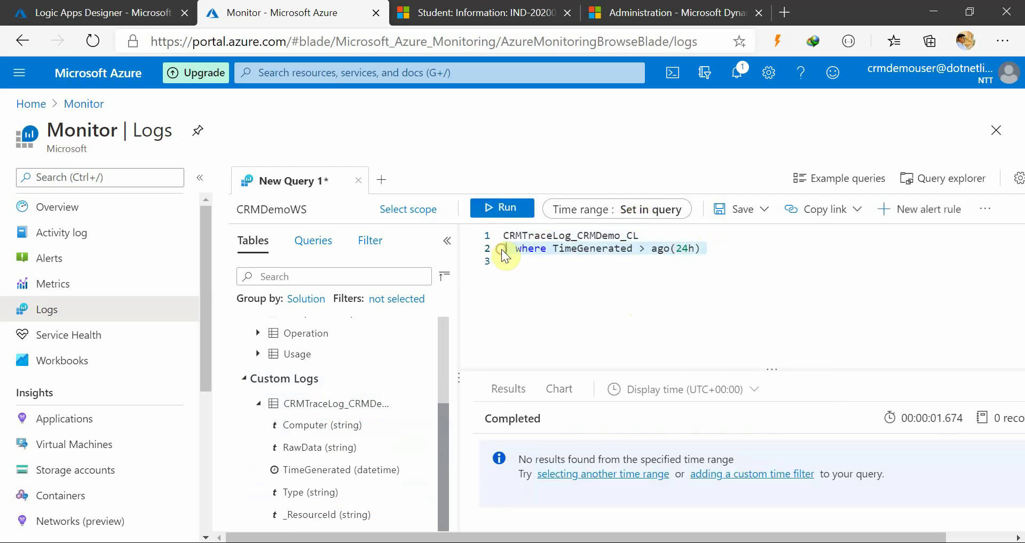
key("Delete")
left_click(614, 209)
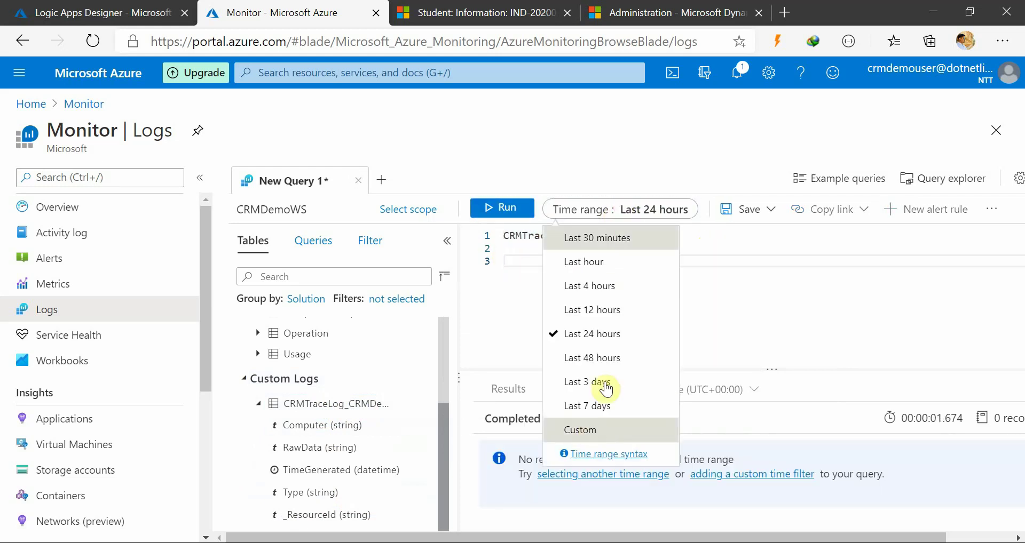
left_click(608, 334)
left_click(502, 209)
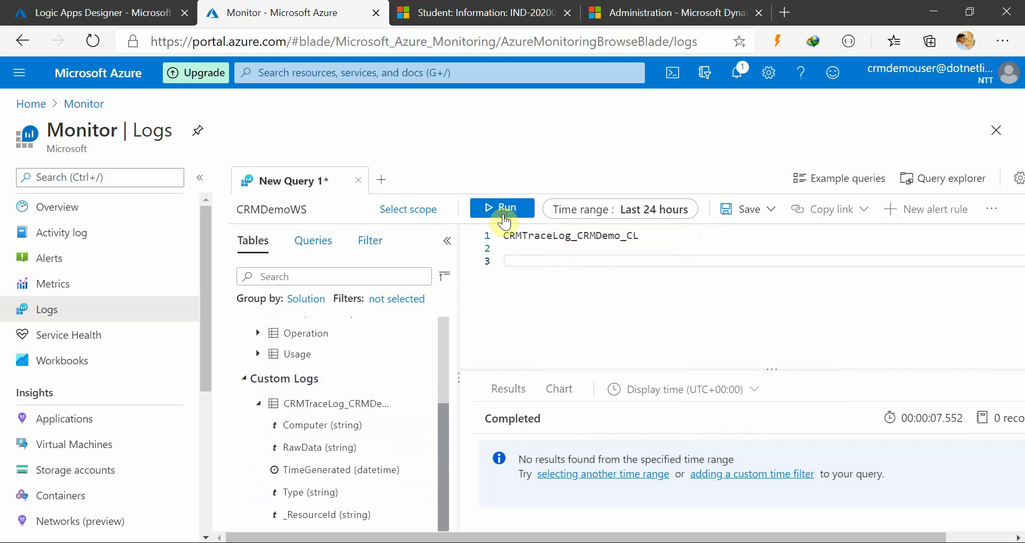
Rerun the bare CRMTraceLog_CRMDemo_CL query and check its execution statistics, still 0 results
left_click(594, 253)
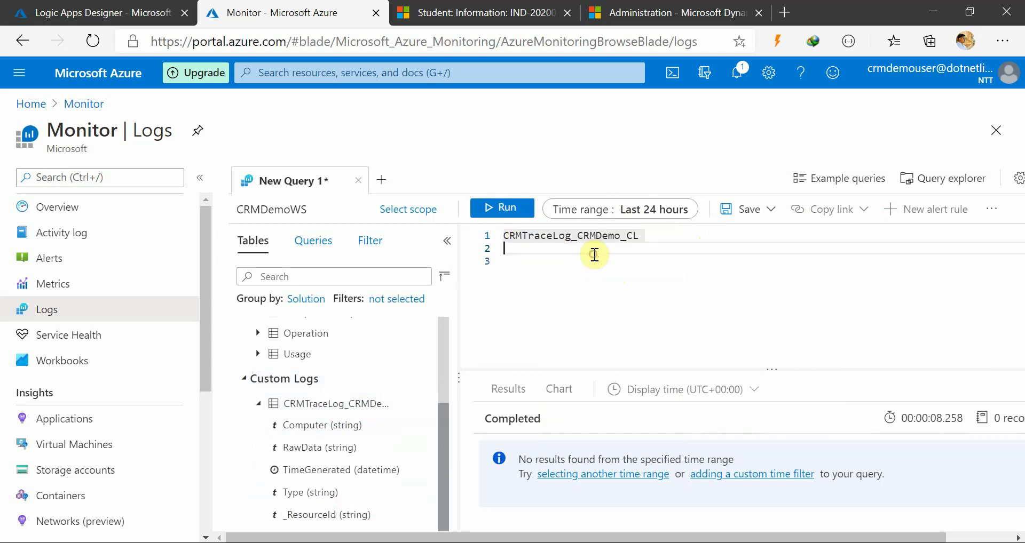
key("ctrl+a")
left_click(484, 209)
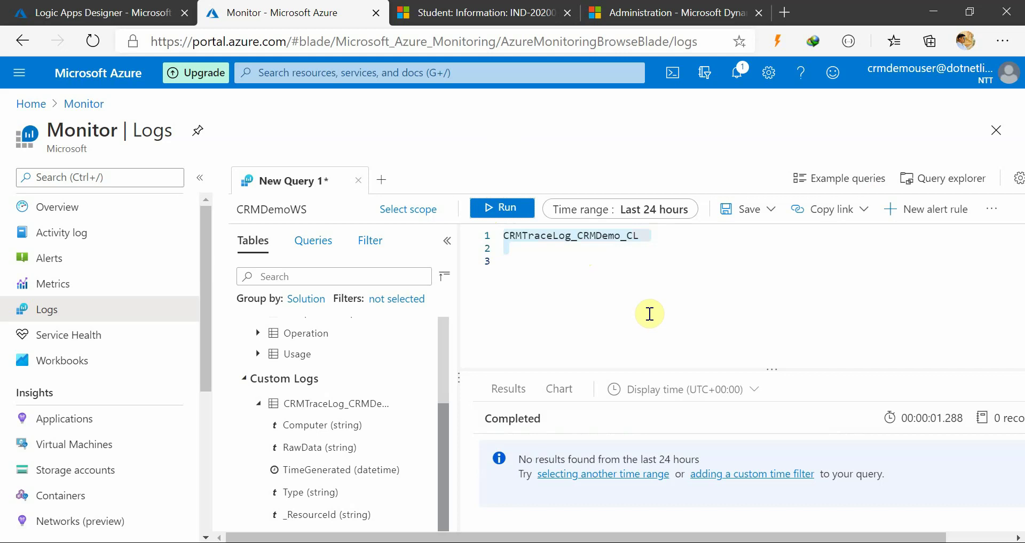
left_click(581, 263)
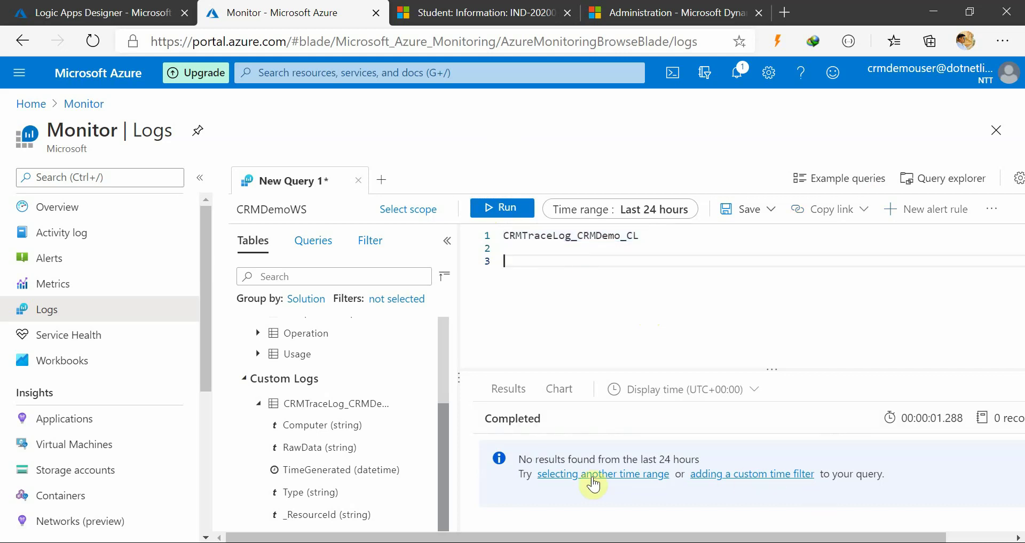
left_click(618, 422)
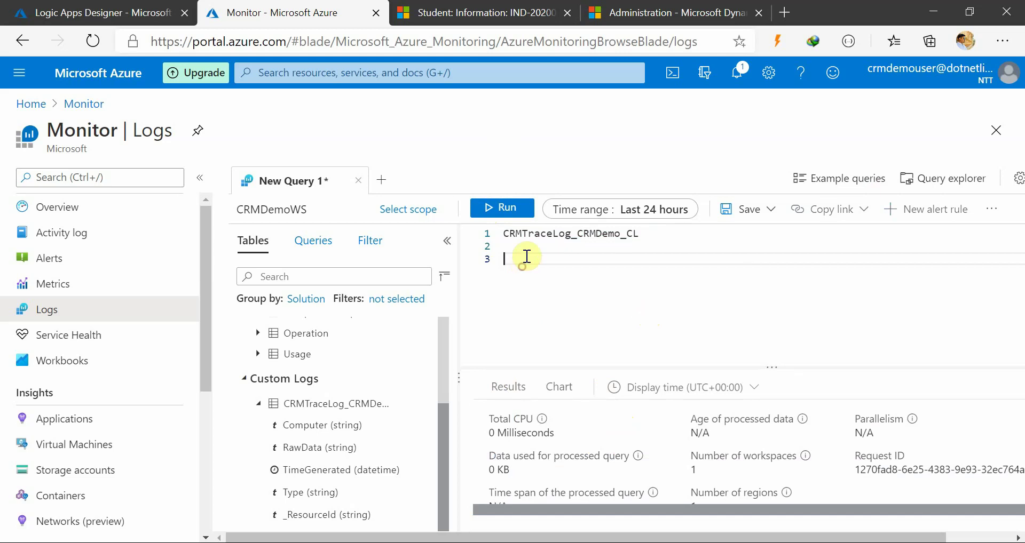
left_click(497, 216)
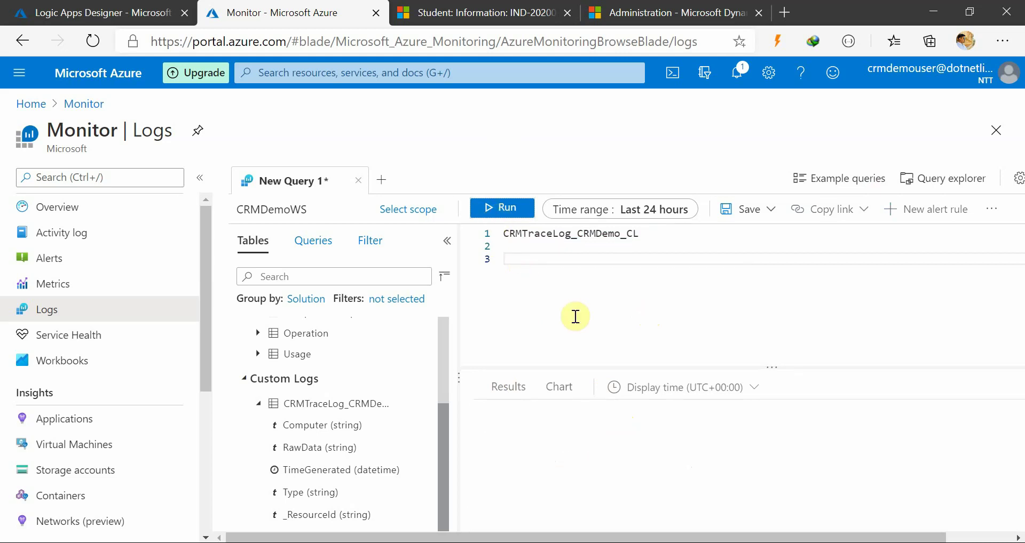
Go through Monitor Alerts and back to Logs to get a blank New Query 1
left_click(533, 238)
left_click(529, 264)
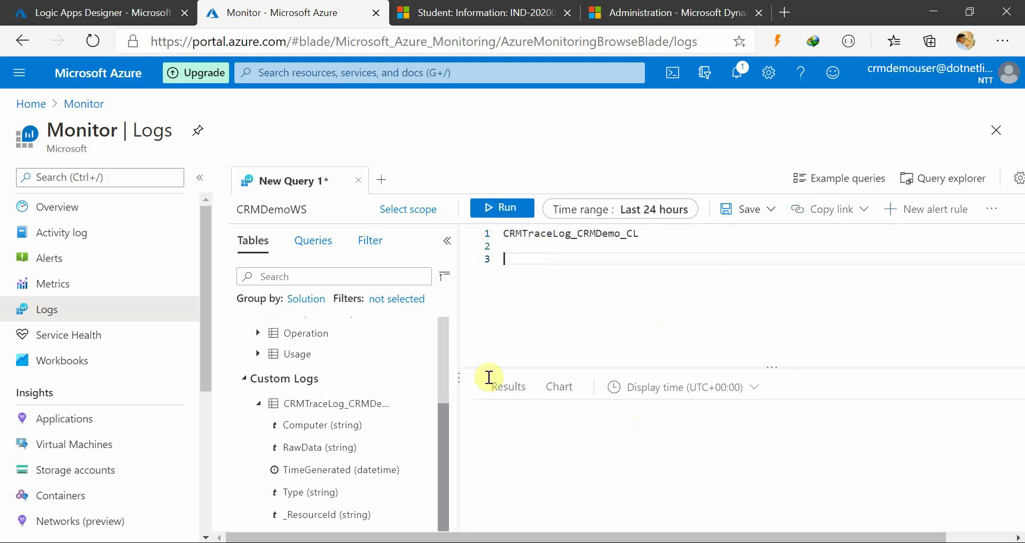
scroll(295, 463, "up", 1)
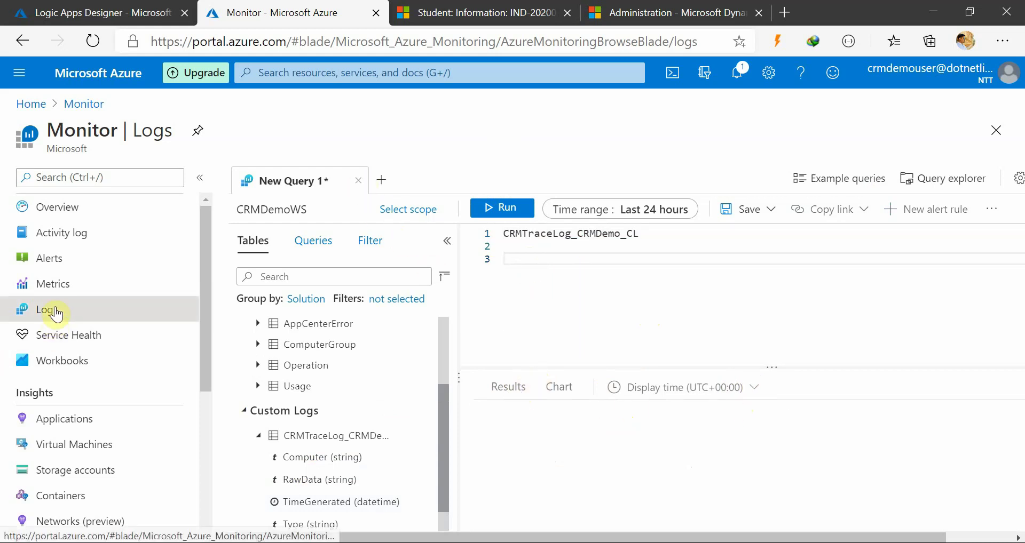
left_click(56, 258)
left_click(61, 311)
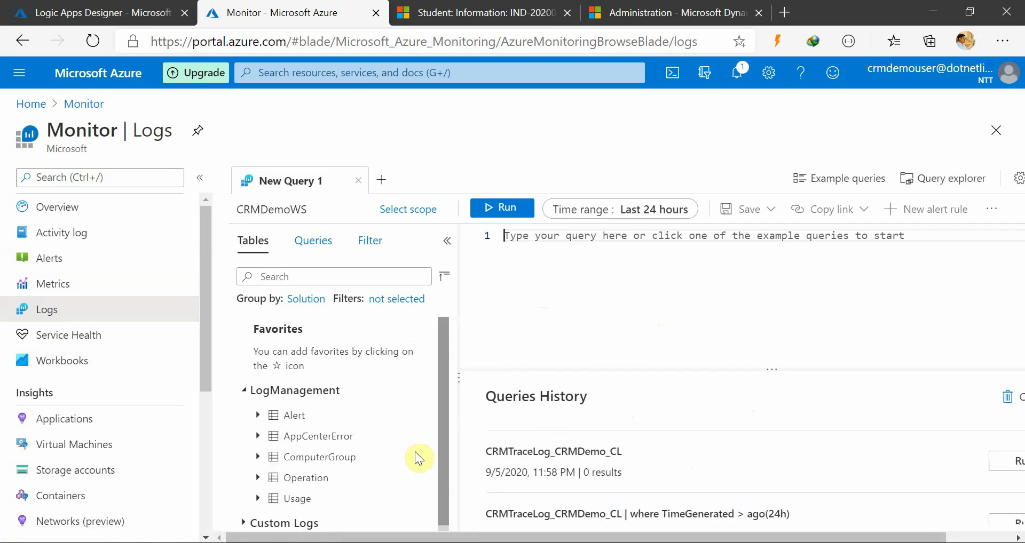
Expand Custom Logs, enter CRMTraceLog_CRMDemo_CL via autocomplete from 'CRMT', and run it
scroll(341, 467, "down", 1)
left_click(285, 519)
scroll(340, 457, "down", 1)
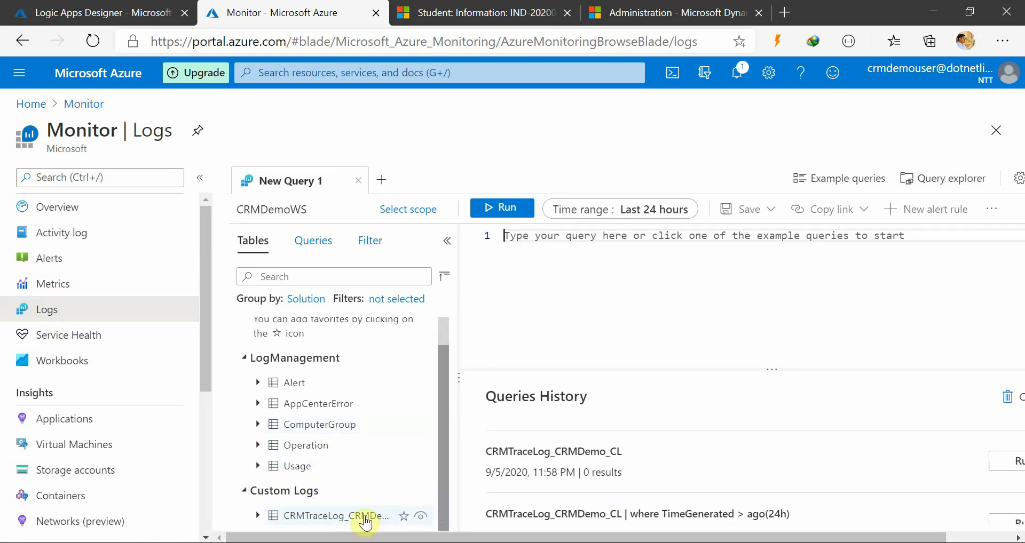
type("CRMT")
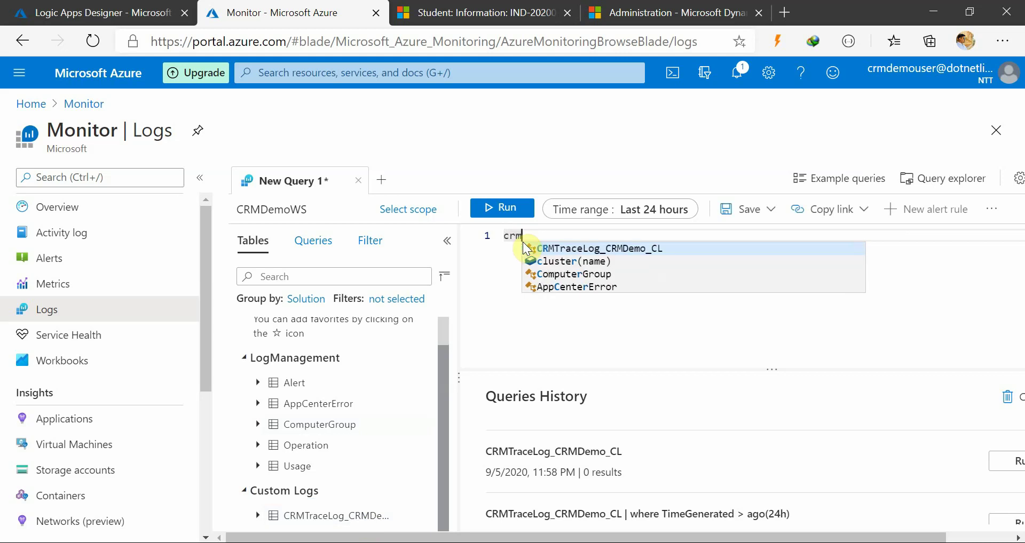
key("Return")
key("Return")
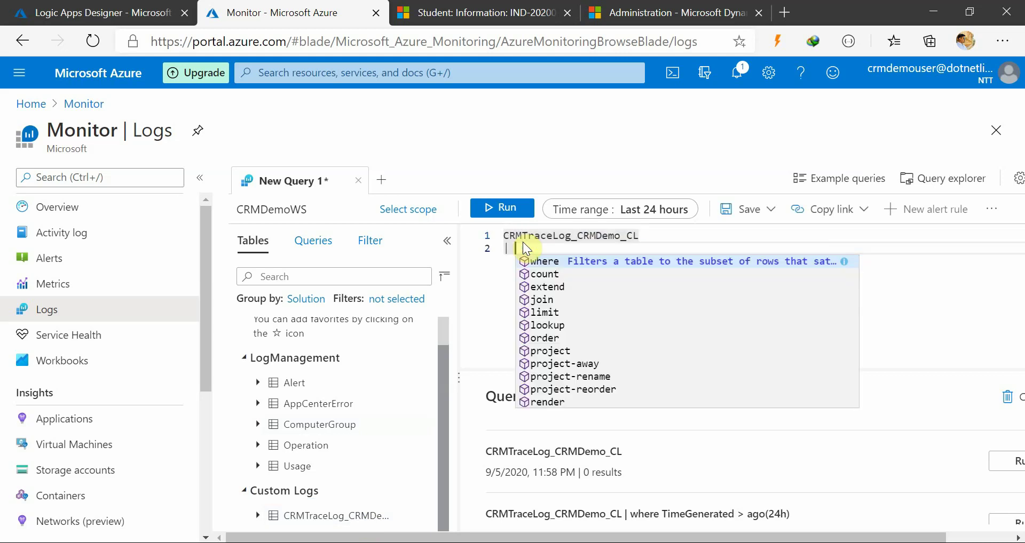
key("BackSpace")
key("BackSpace")
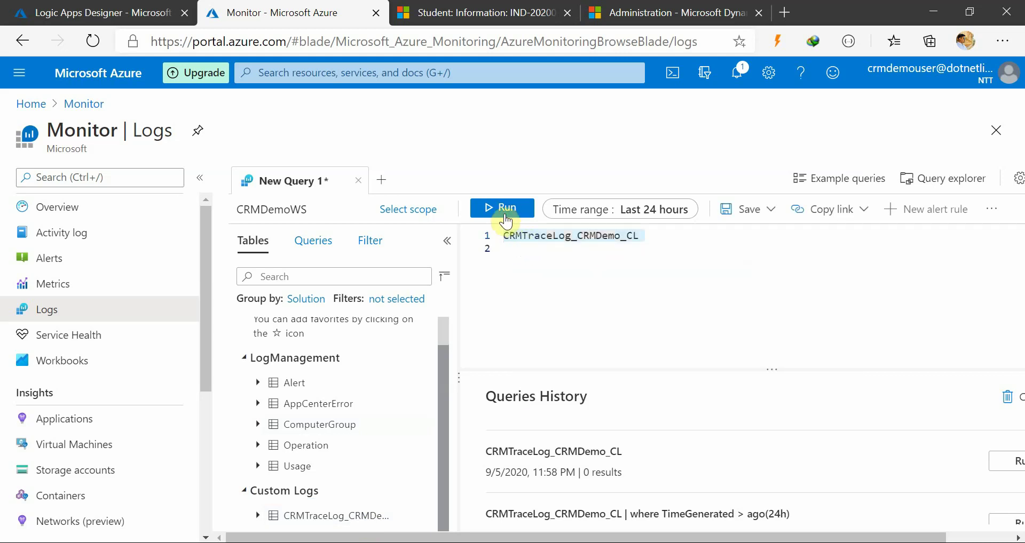
left_click(504, 211)
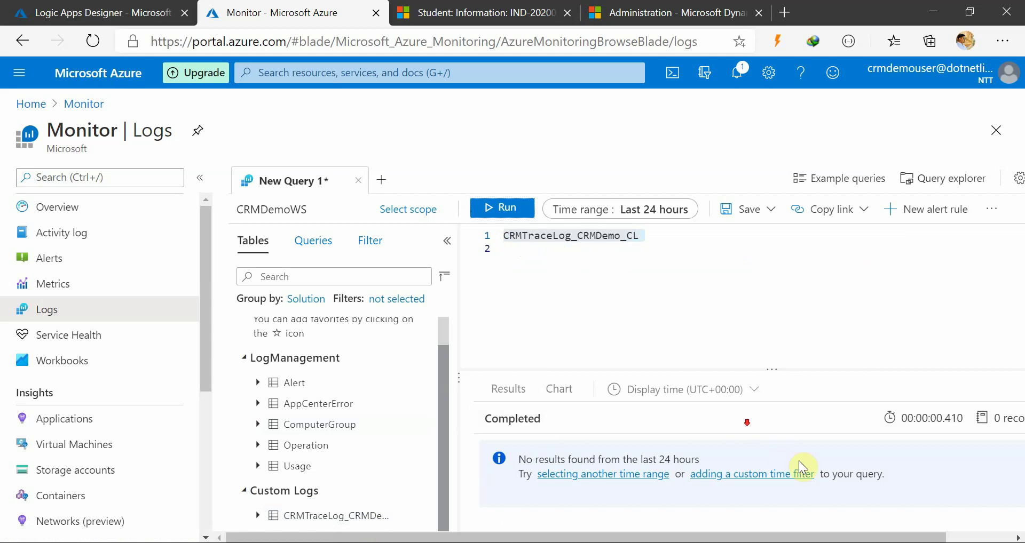
Review the Send Data 2 step in the logic app designer, then rerun the trace log query
left_click(741, 299)
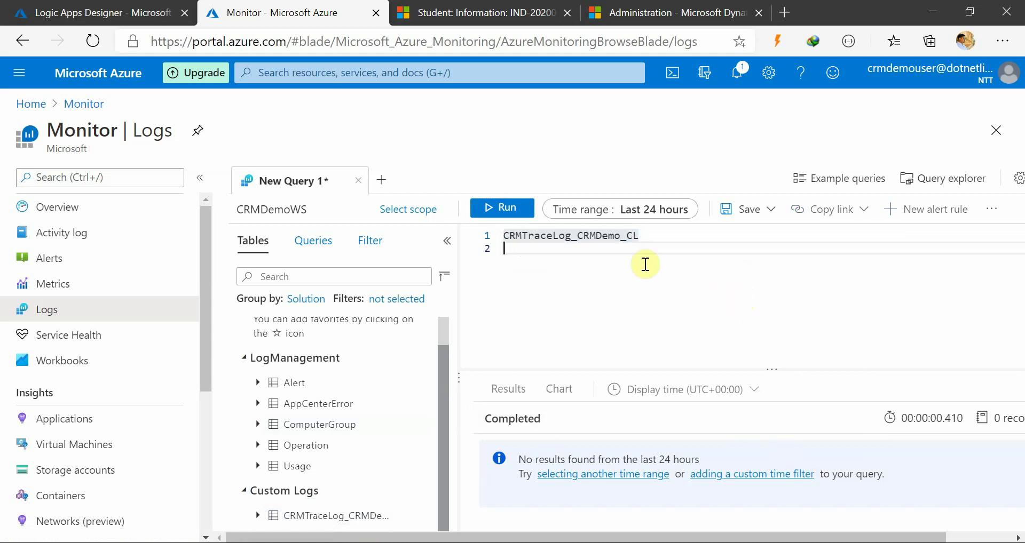
left_click(61, 12)
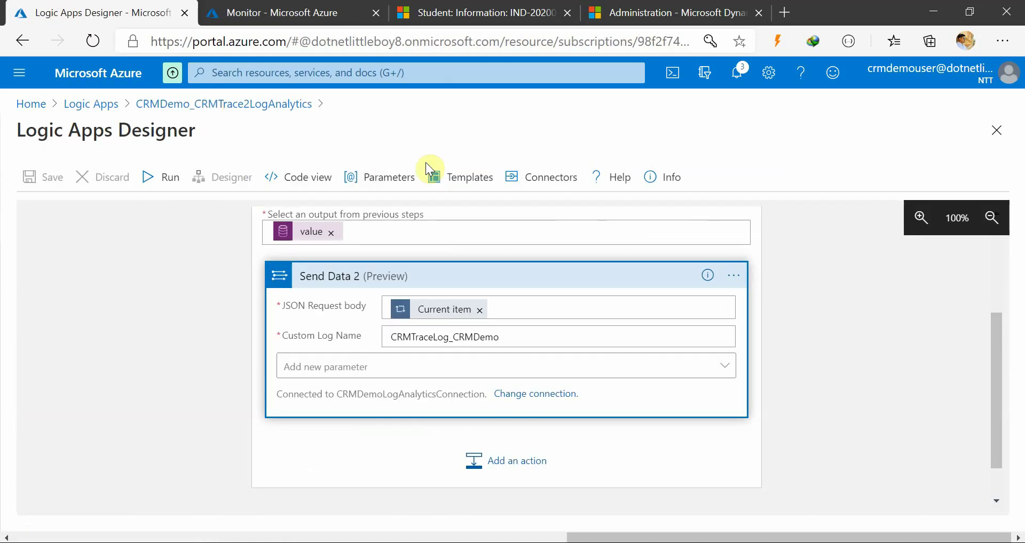
scroll(216, 378, "up", 1)
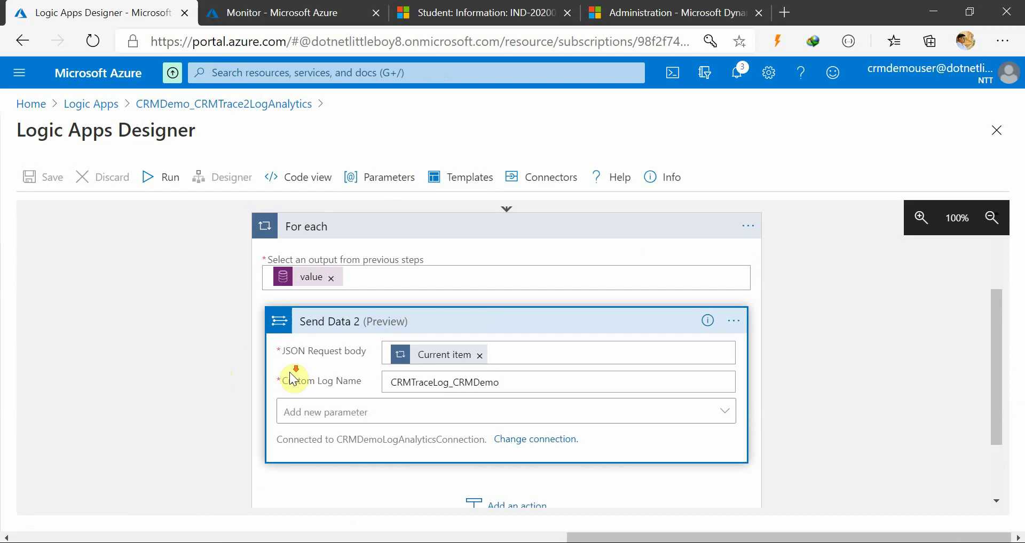
scroll(269, 379, "down", 2)
scroll(356, 400, "up", 3)
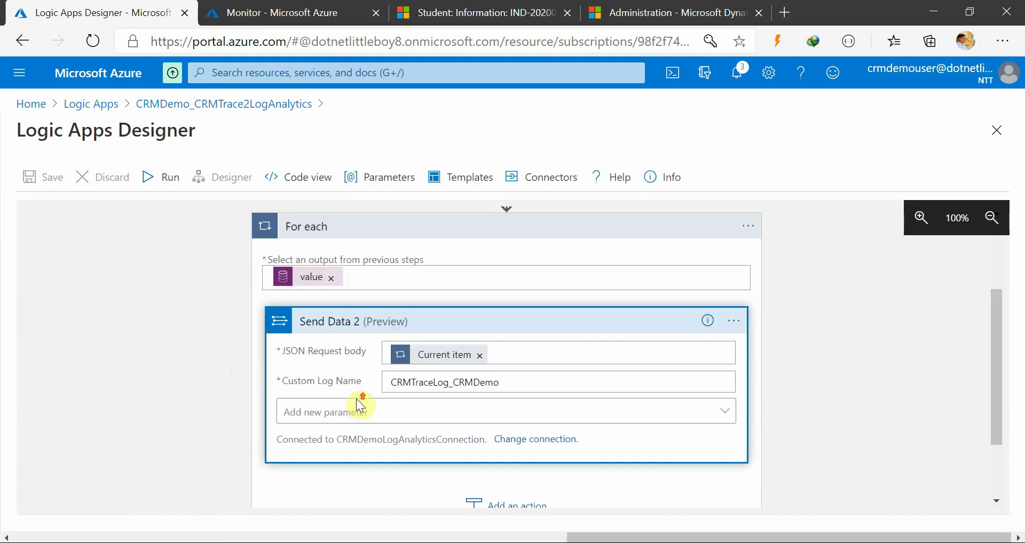
scroll(459, 415, "down", 2)
left_click(473, 303)
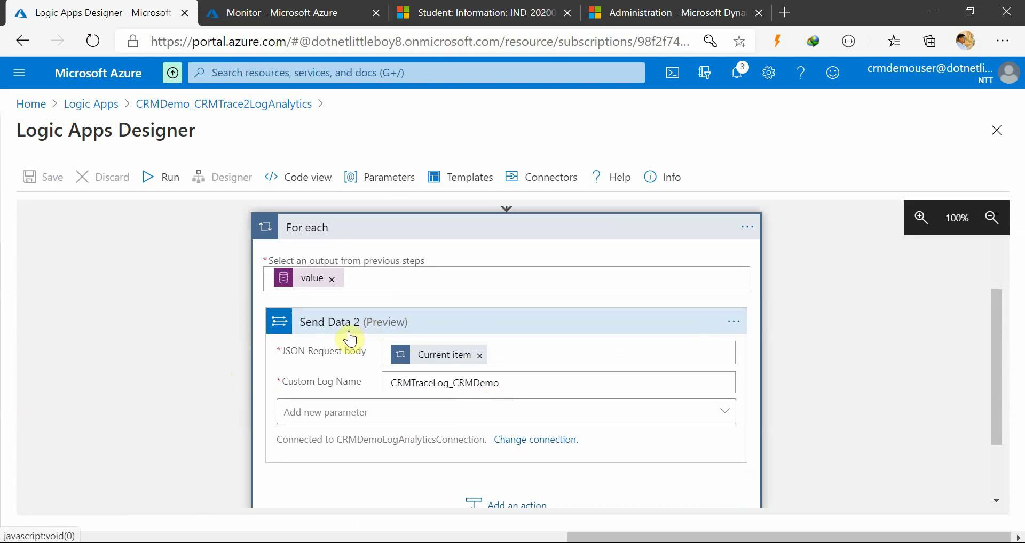
left_click(297, 10)
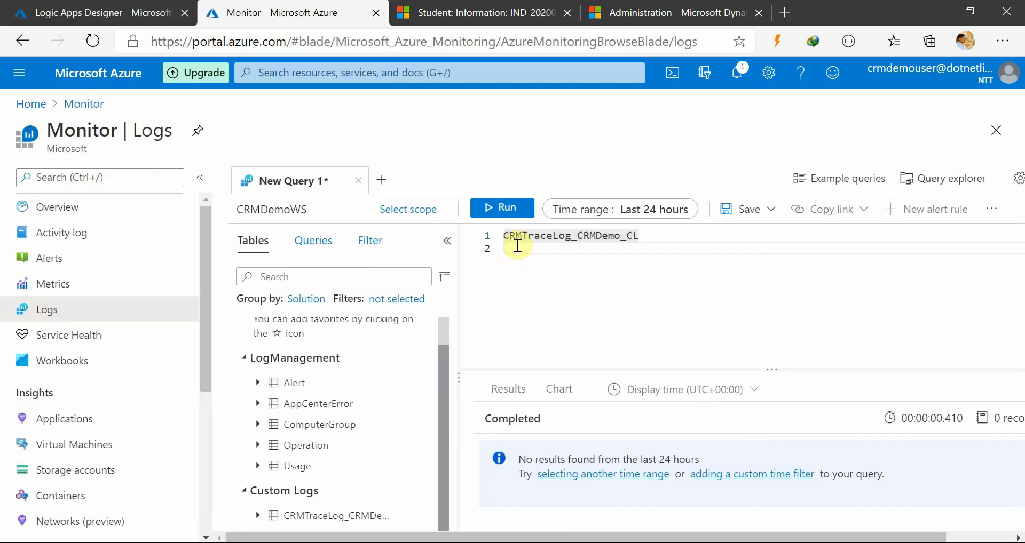
left_click(493, 210)
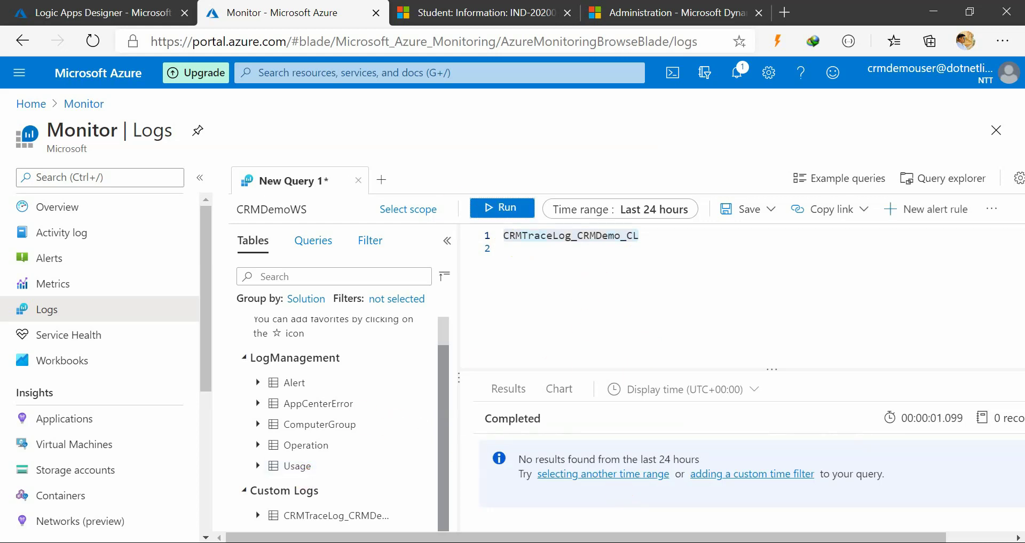
Check the Dynamics 365 trace log records, then rerun the query with a taller results pane
left_click(558, 489)
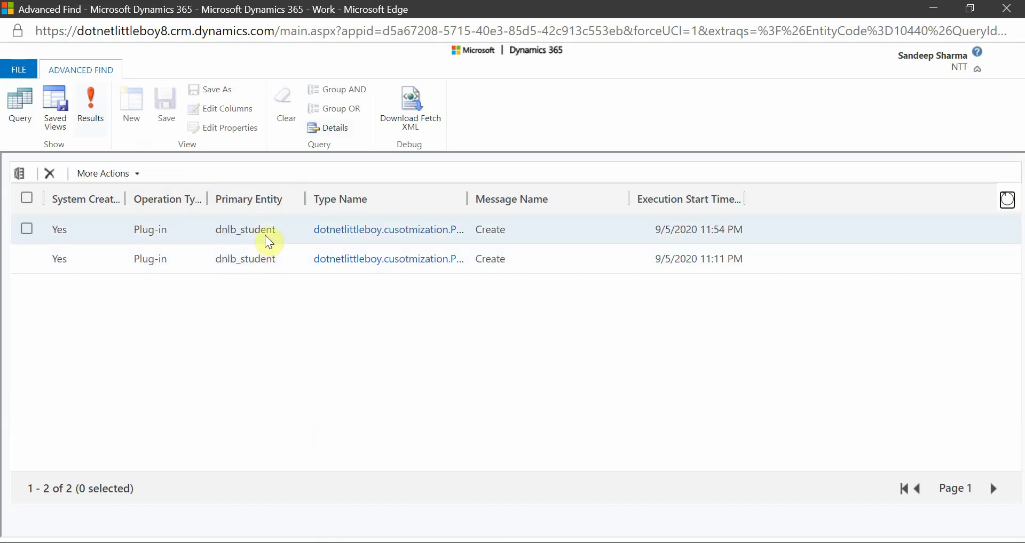
left_click(934, 9)
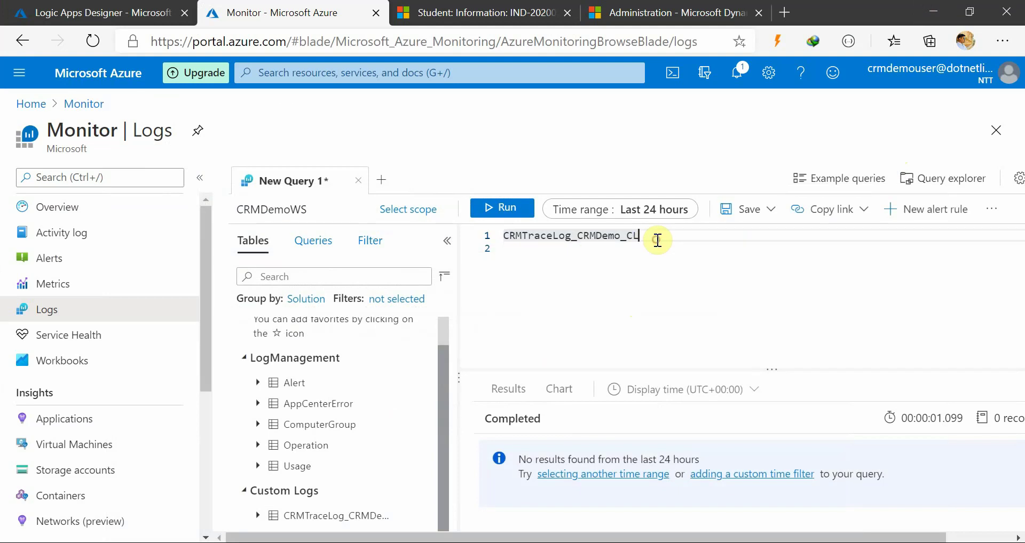
left_click_drag(657, 237, 500, 219)
left_click(504, 209)
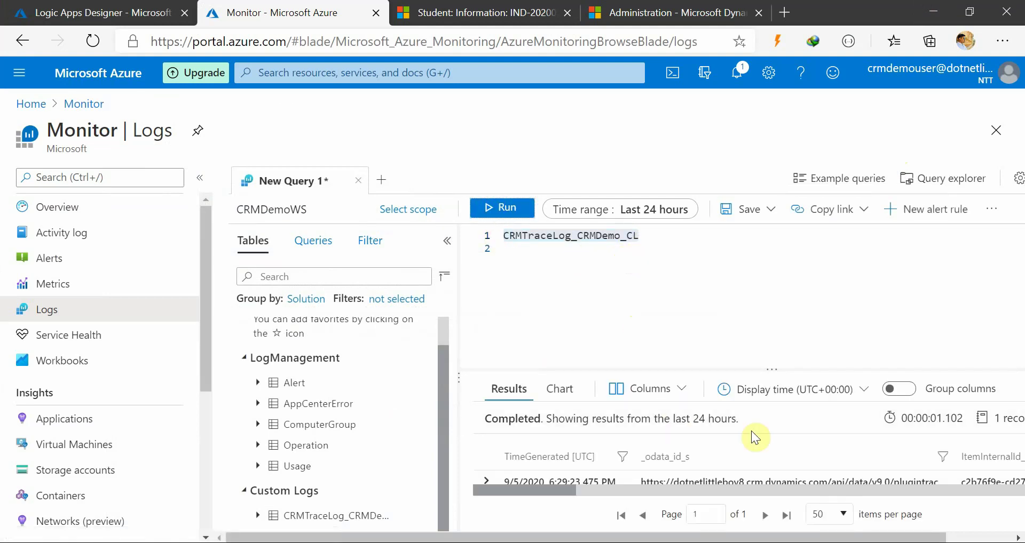
left_click_drag(772, 370, 769, 303)
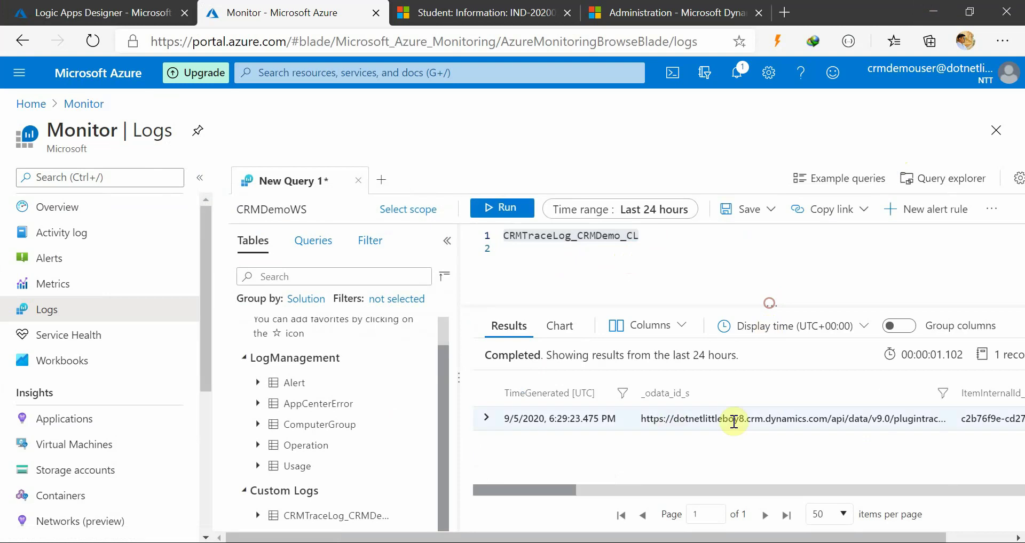
left_click(656, 251)
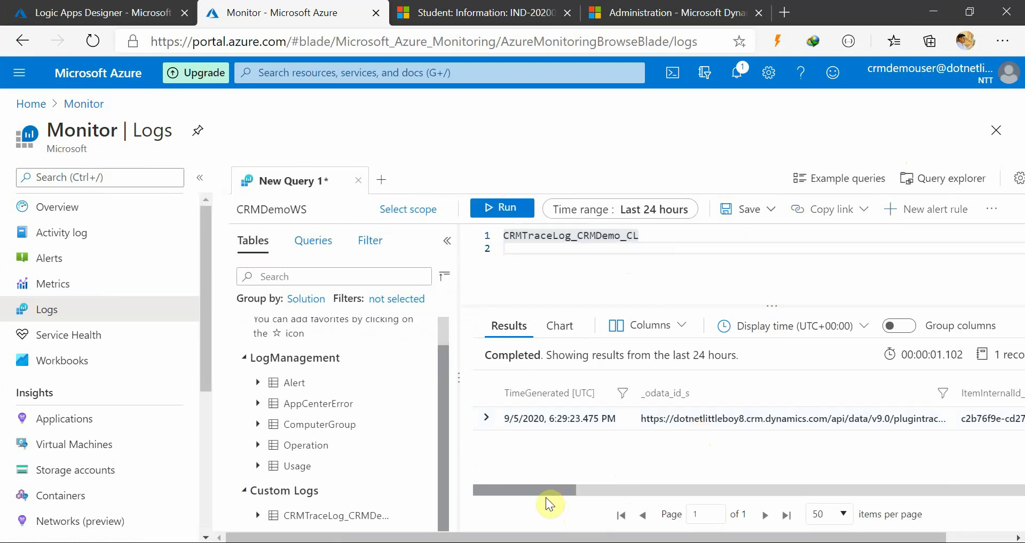
mouse_move(545, 491)
left_mouse_down()
mouse_move(566, 490)
mouse_move(545, 490)
left_mouse_up()
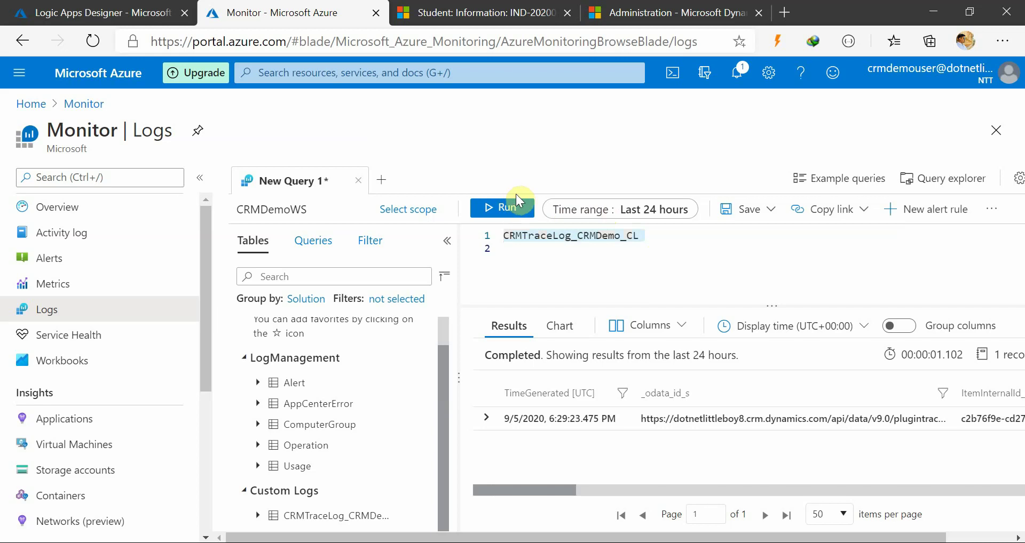
left_click(515, 213)
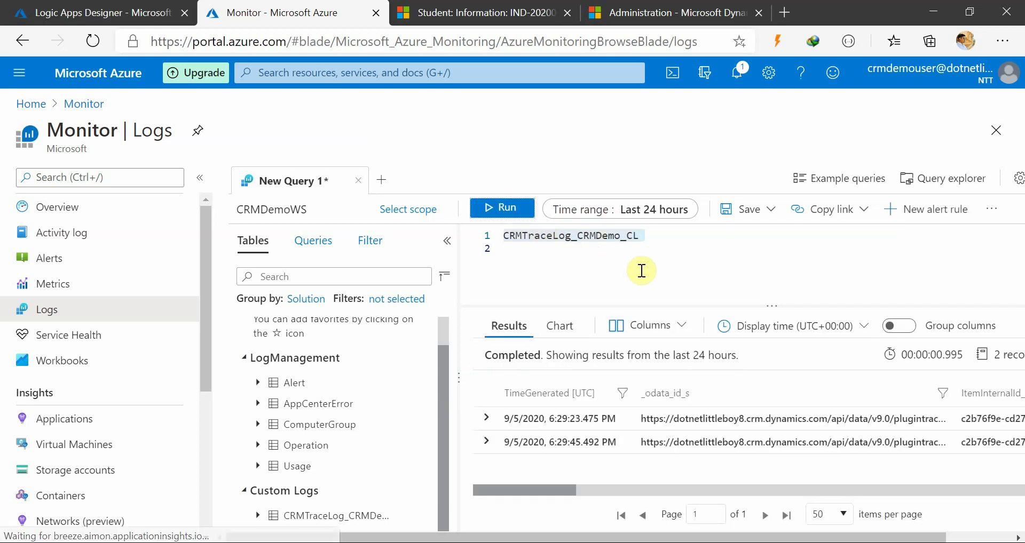
Inspect the custom time range settings, then rerun to get 2 Create traces from 9/5/2020 6:24:03 PM
left_click(627, 213)
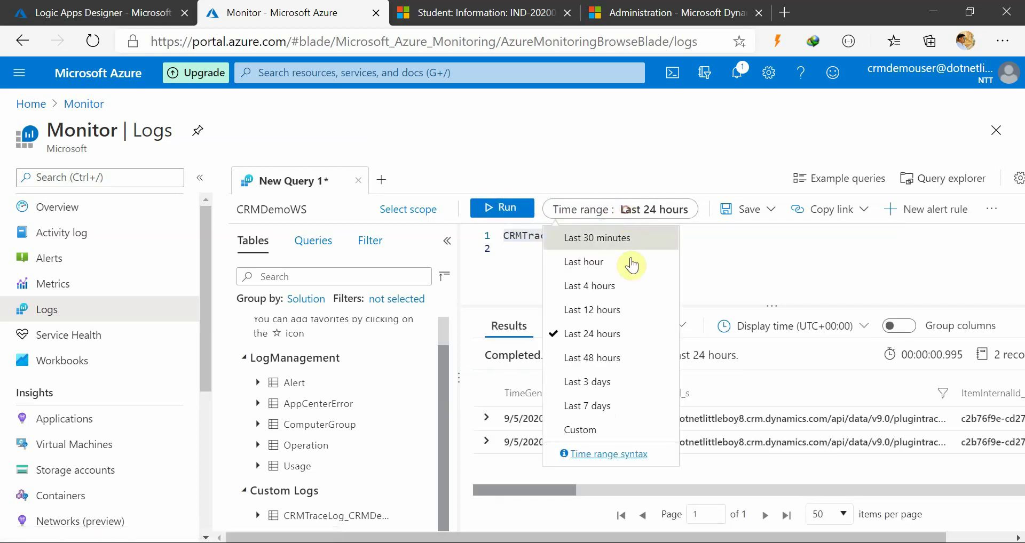
left_click(580, 435)
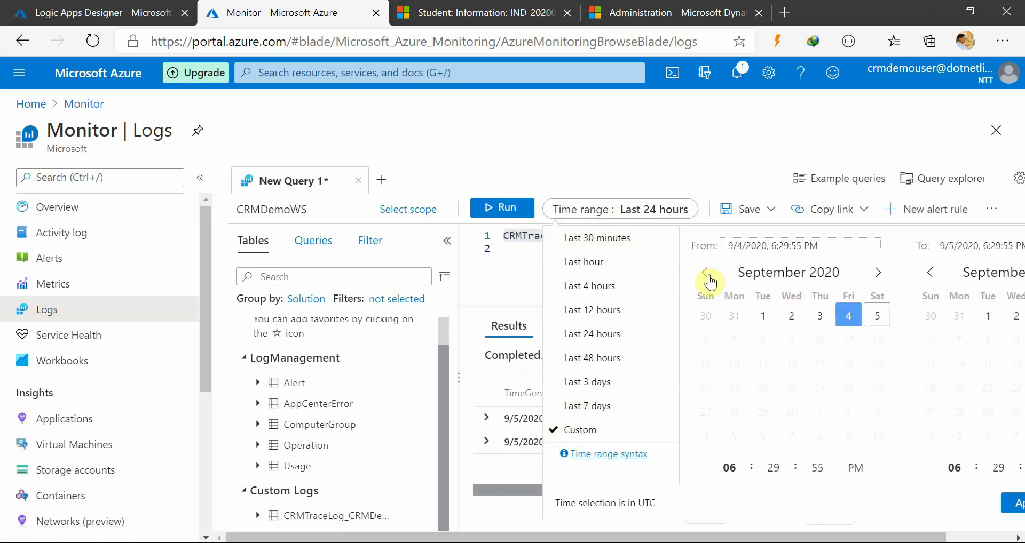
left_click(526, 257)
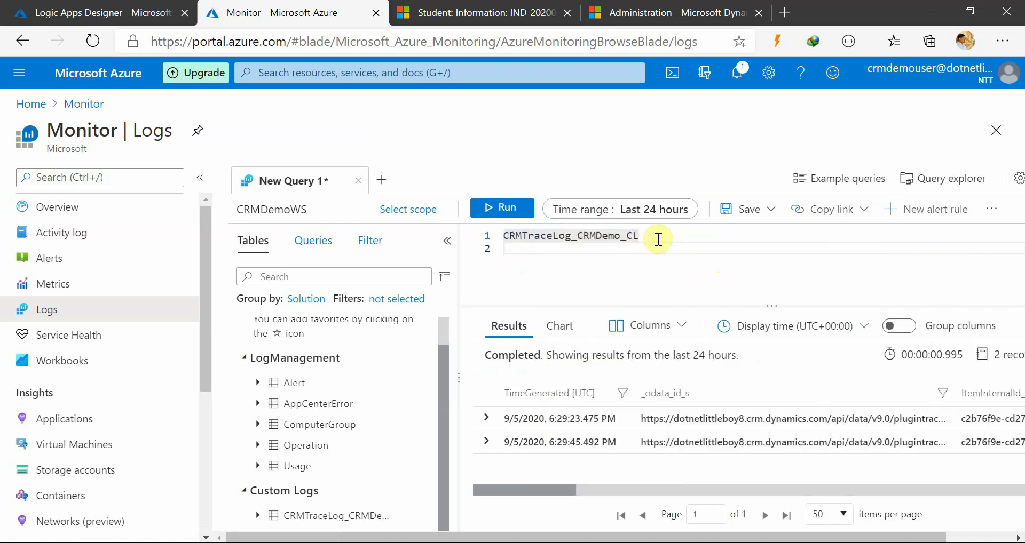
left_click_drag(656, 238, 463, 246)
left_click(491, 212)
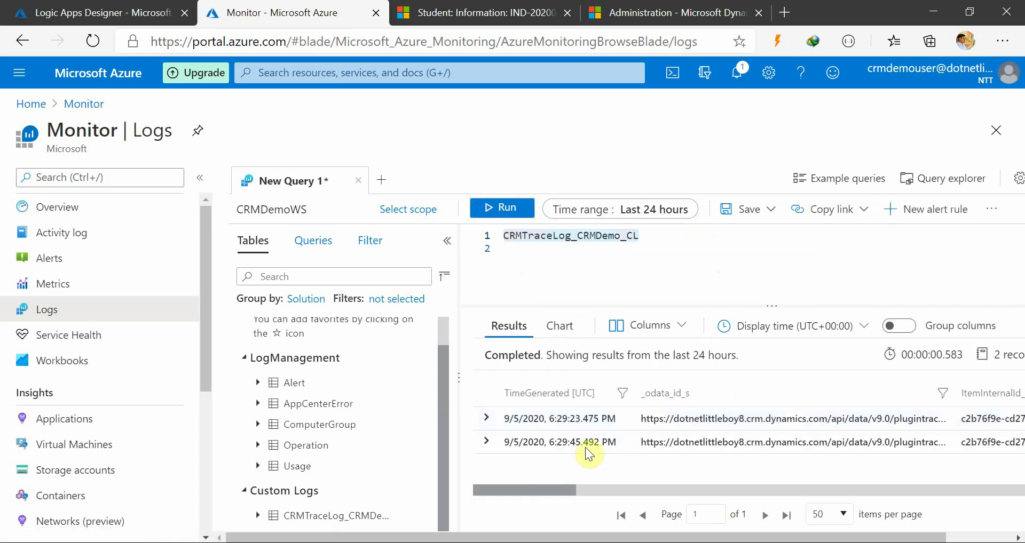
left_click_drag(540, 492, 1002, 475)
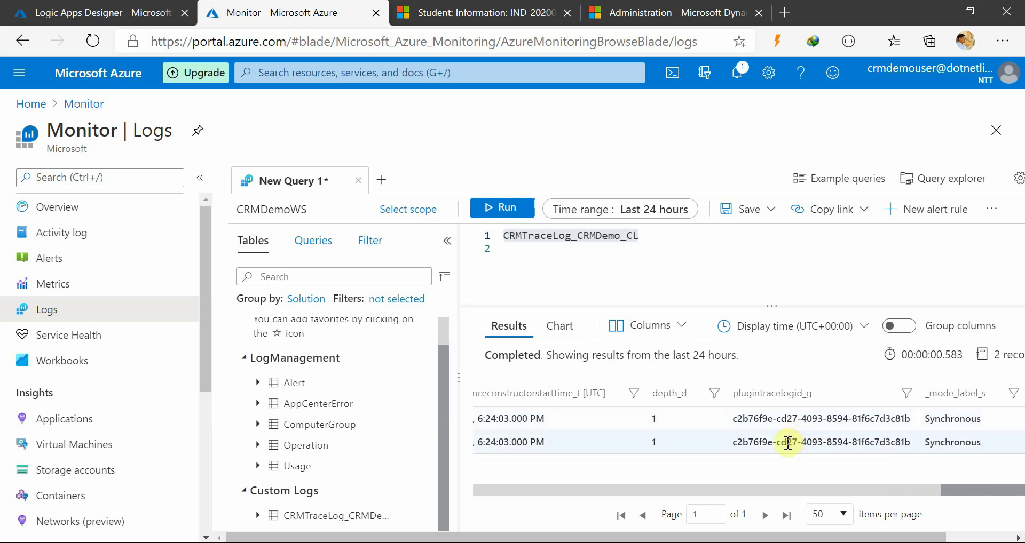
left_click(656, 236)
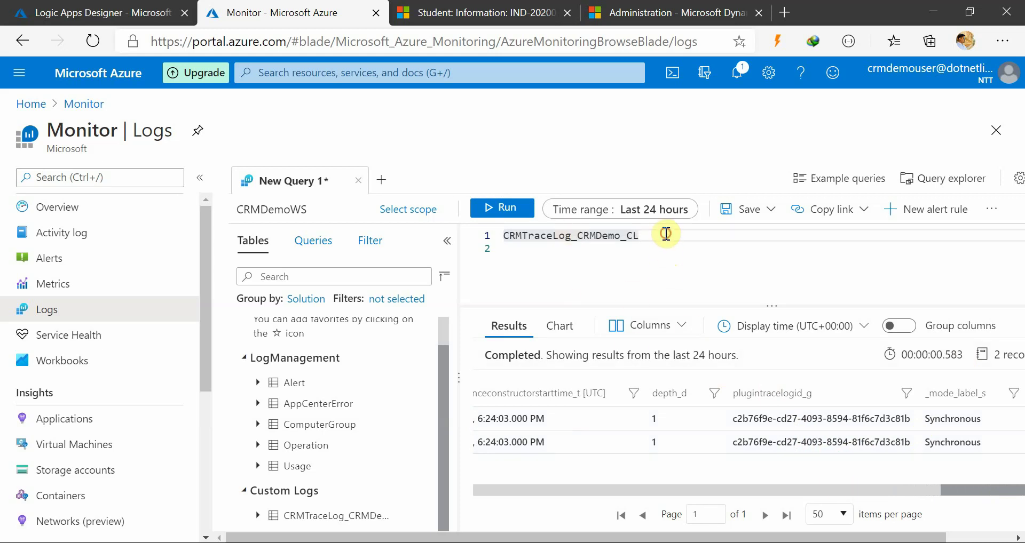
Add a '| where plugintracelogid_g contains "' line to the query, then return to the Logic App designer
key("Return")
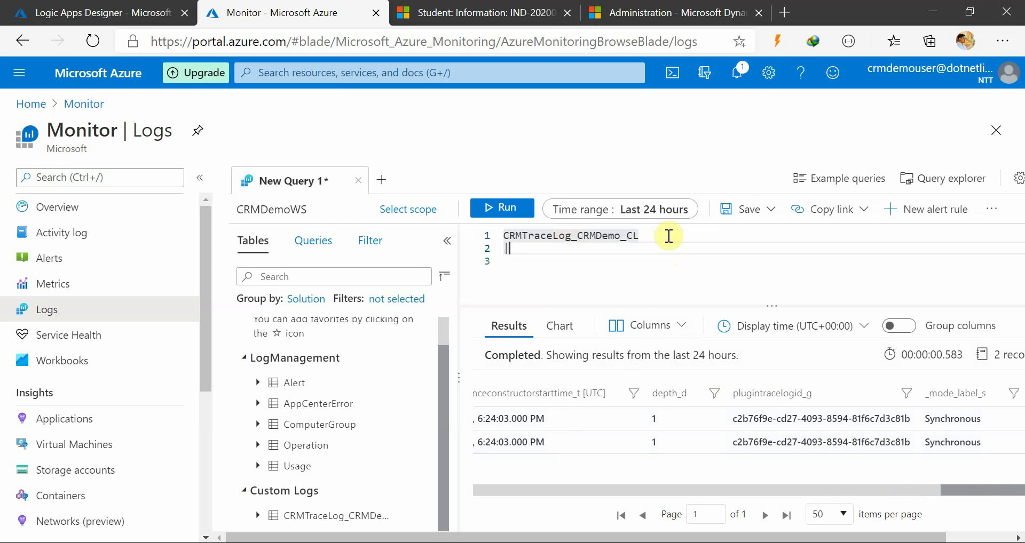
type("| where ")
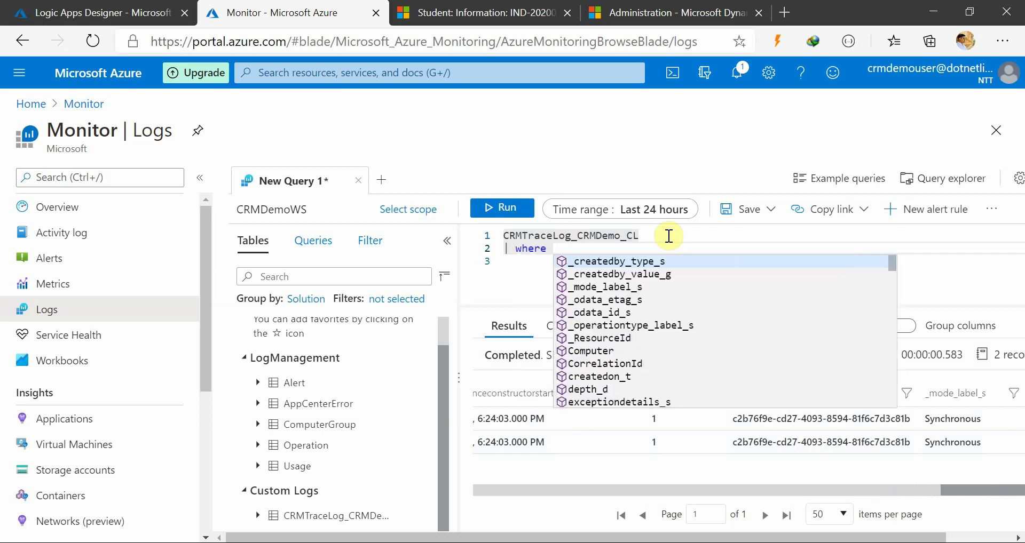
type("plugi")
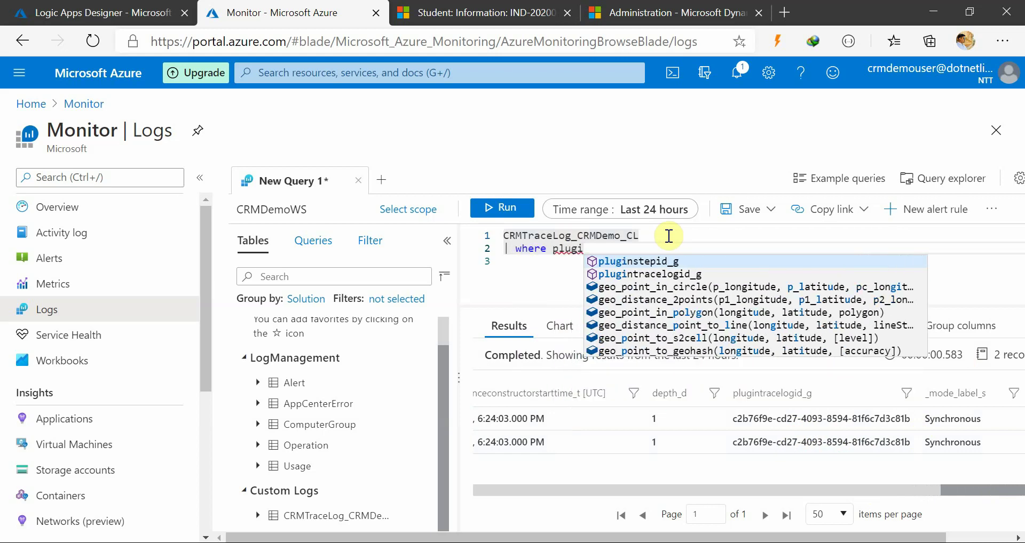
key("Tab")
type("contains \"")
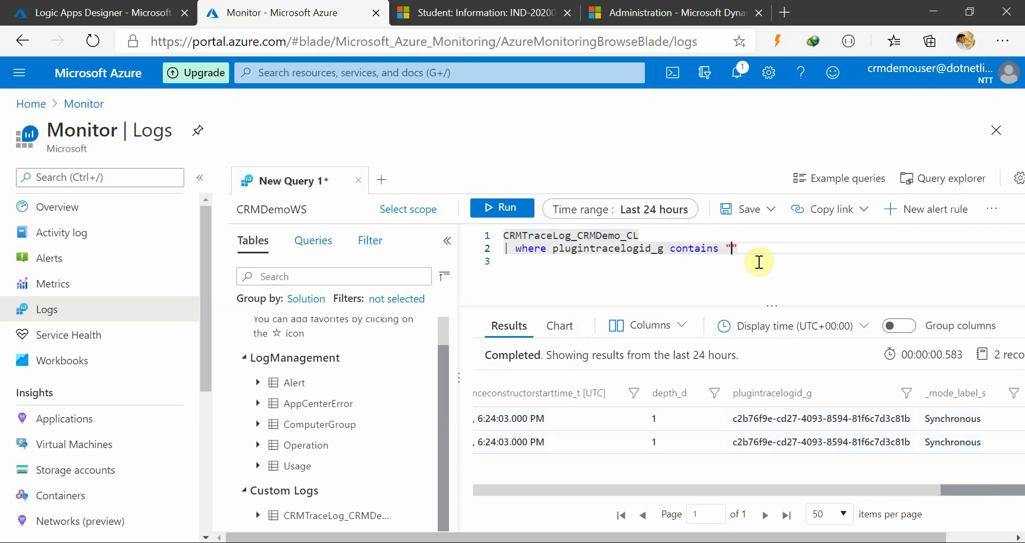
left_click_drag(755, 258, 492, 230)
key("ctrl+c")
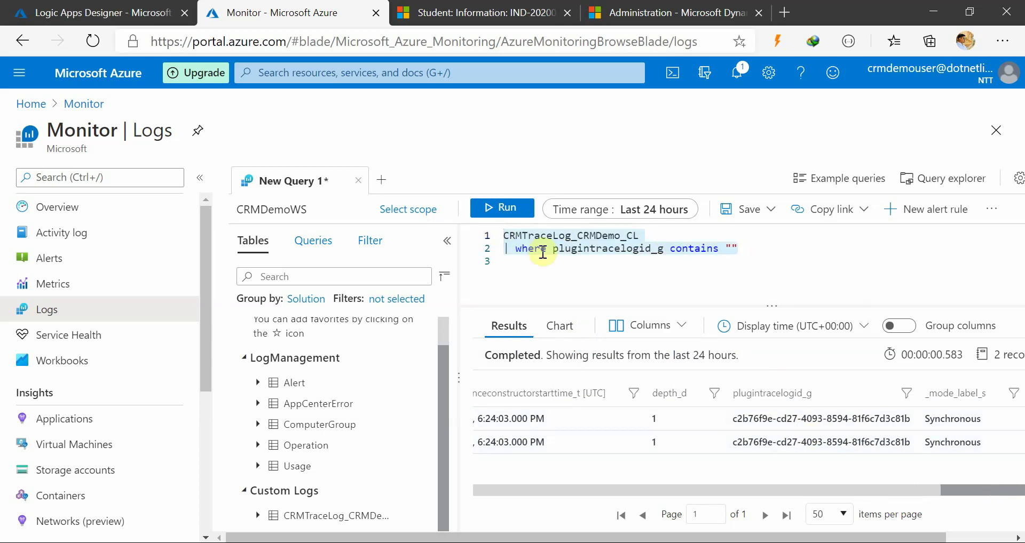
left_click(604, 258)
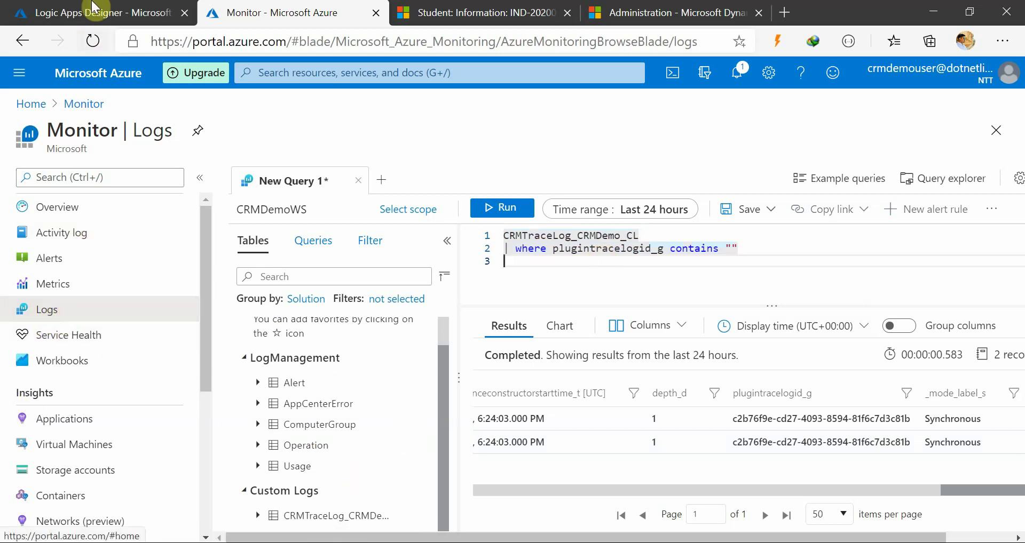
left_click(101, 12)
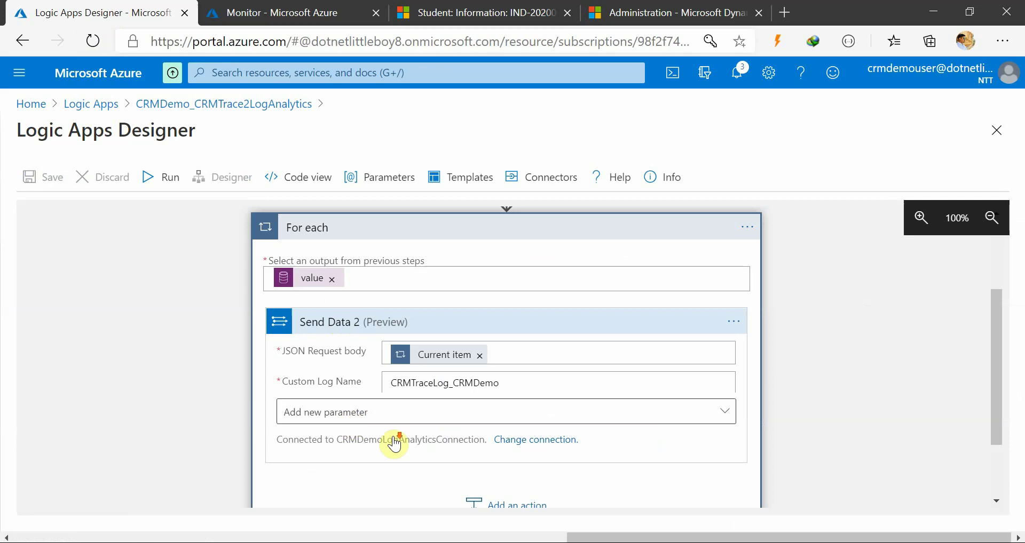
Below Send Data 2, add an Azure Monitor Logs 'Run query and list results' action with empty fields
scroll(454, 427, "down", 2)
left_click(512, 417)
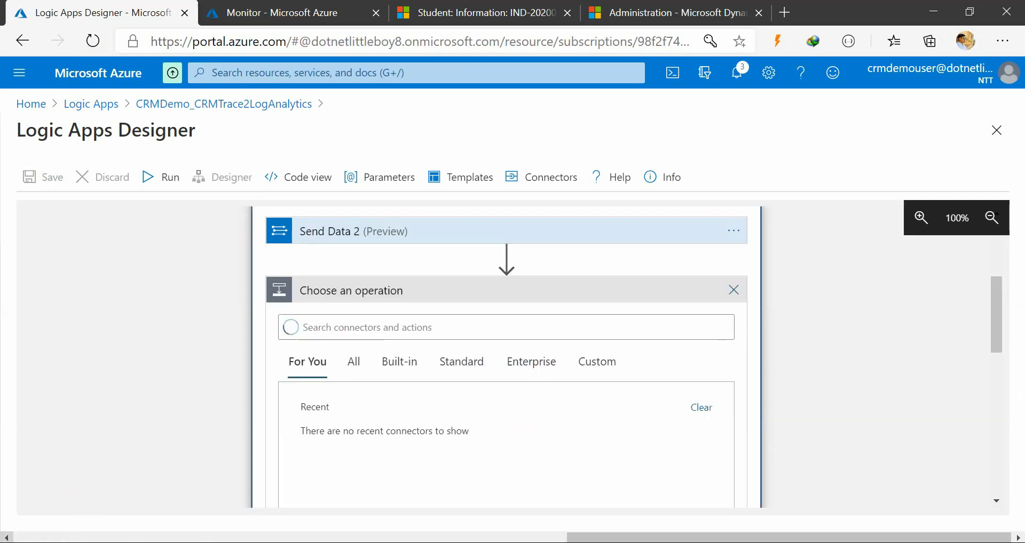
scroll(424, 387, "down", 3)
scroll(375, 324, "up", 2)
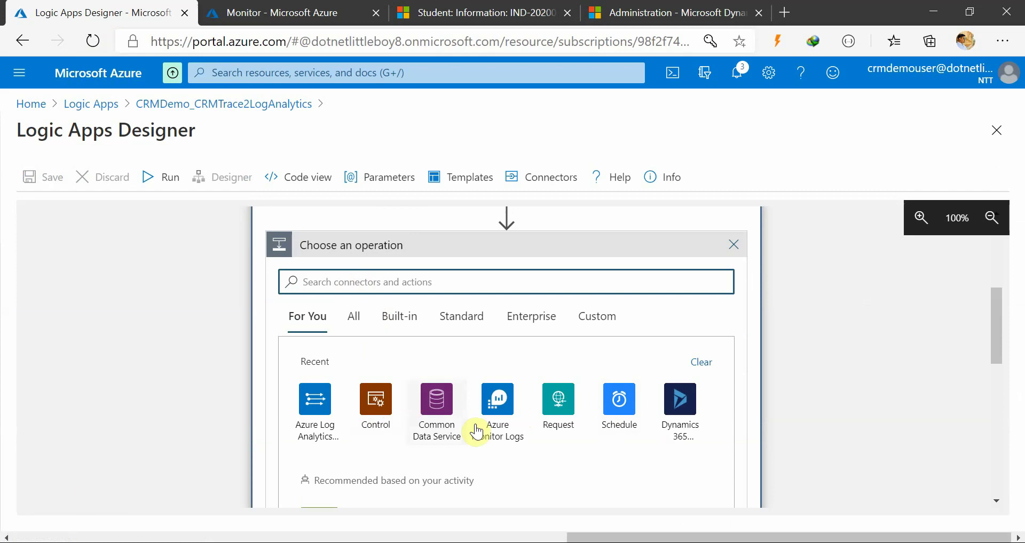
left_click(499, 411)
scroll(502, 409, "down", 3)
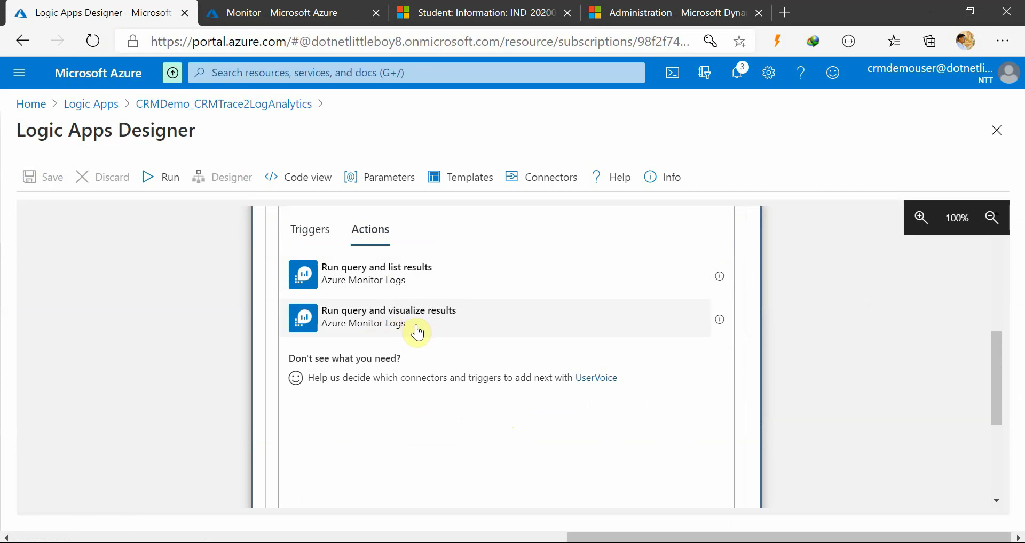
scroll(419, 334, "up", 1)
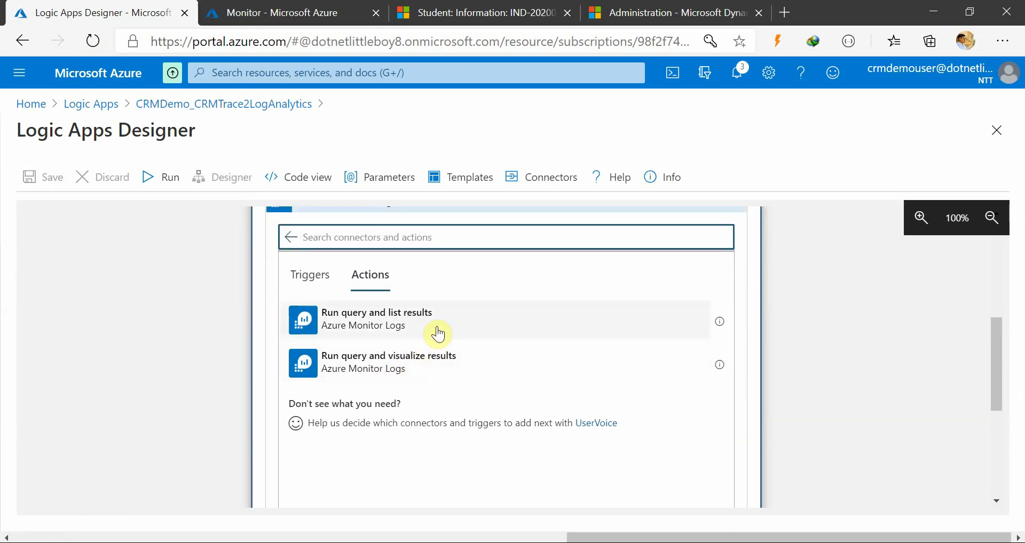
left_click(438, 335)
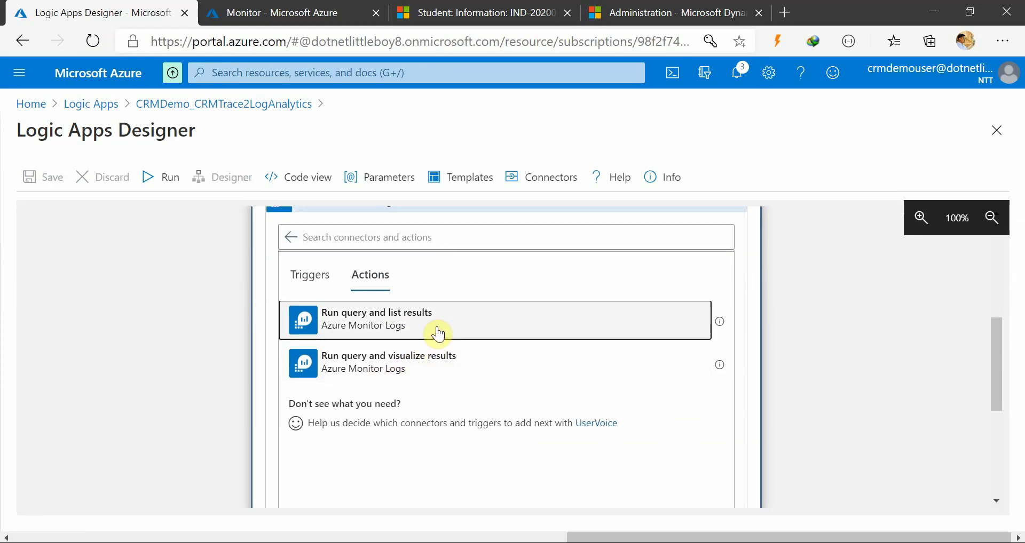
scroll(418, 384, "up", 2)
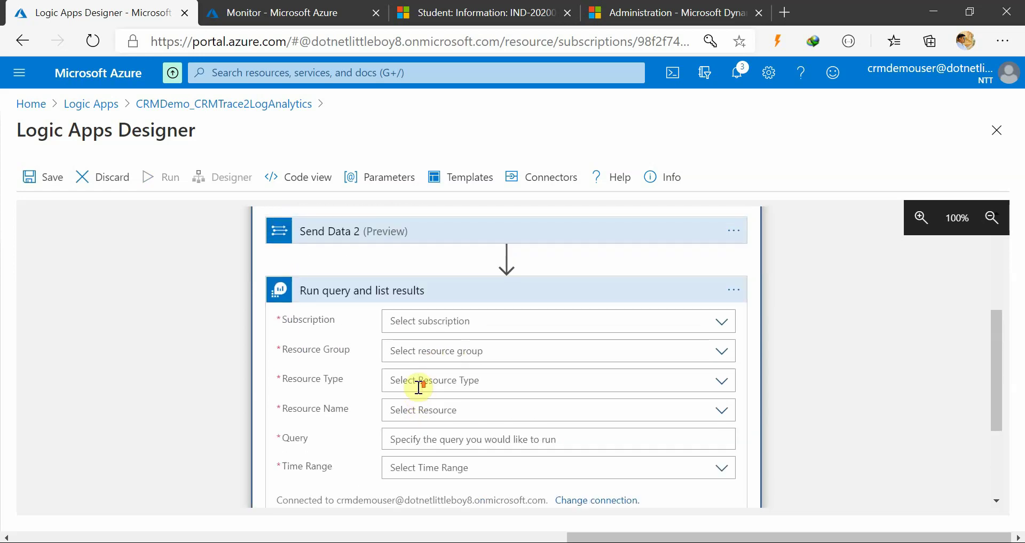
left_click(697, 321)
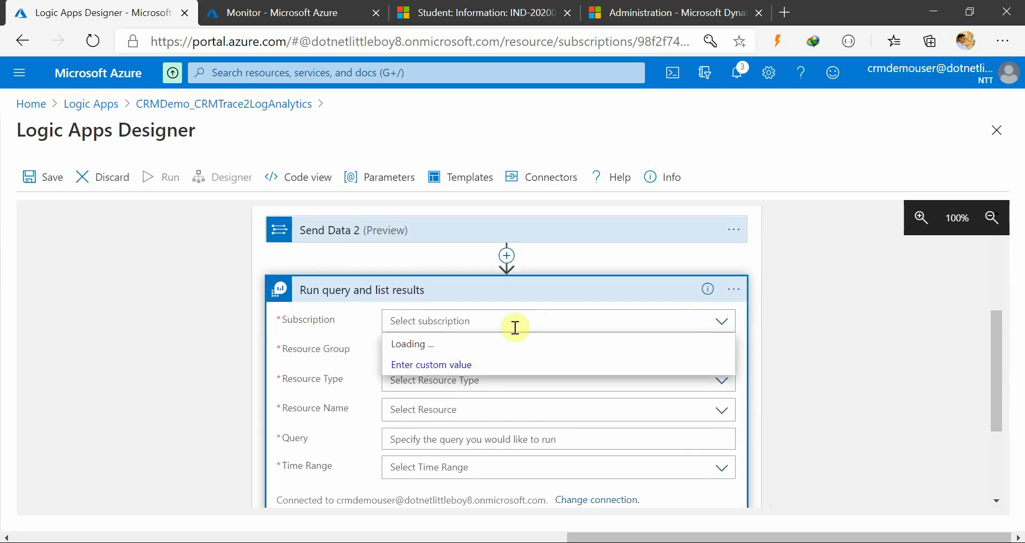
Point the Run query action at Free Trial, website_resourcegroup, Log Analytics Workspace, CRMDemoWS
left_click(550, 344)
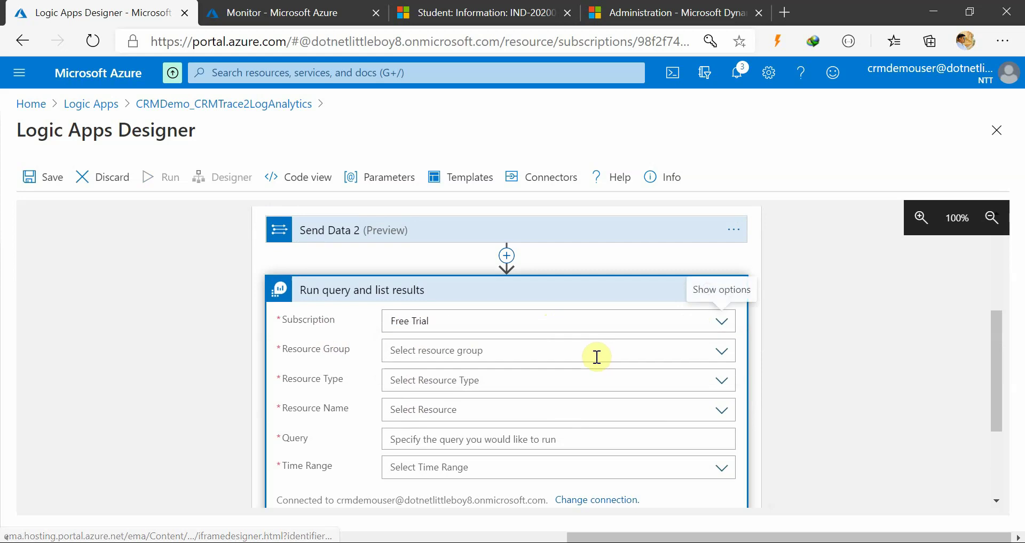
left_click(595, 353)
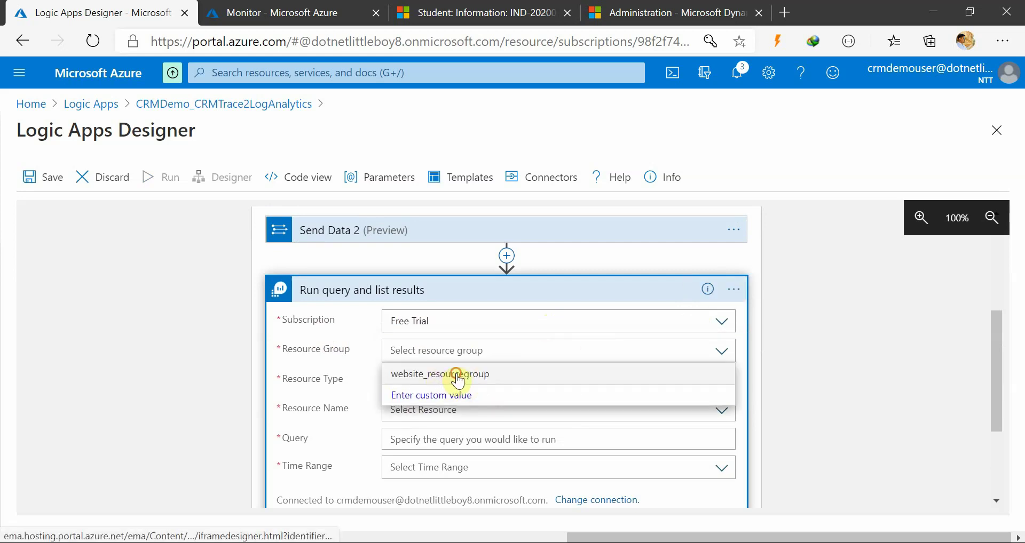
left_click(457, 376)
left_click(510, 387)
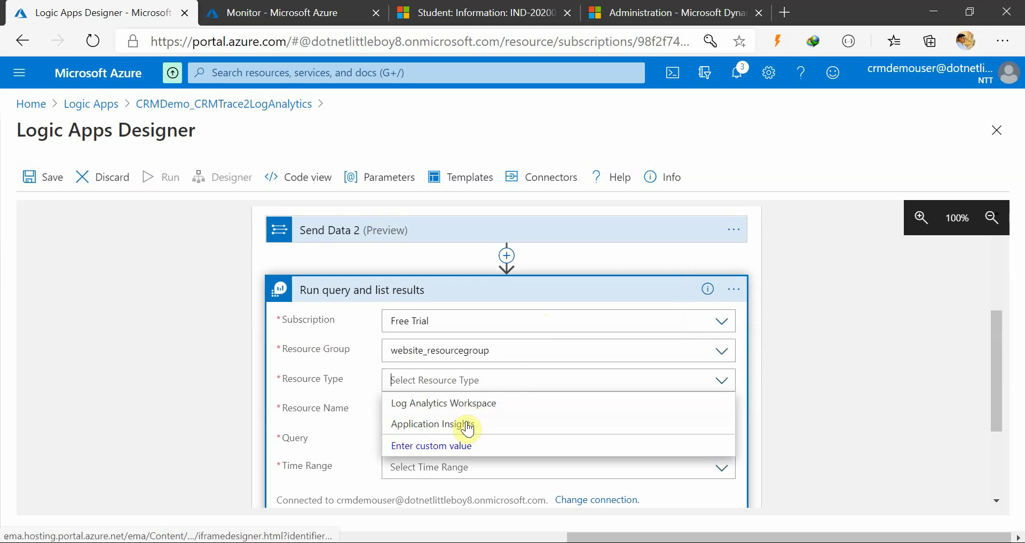
left_click(499, 413)
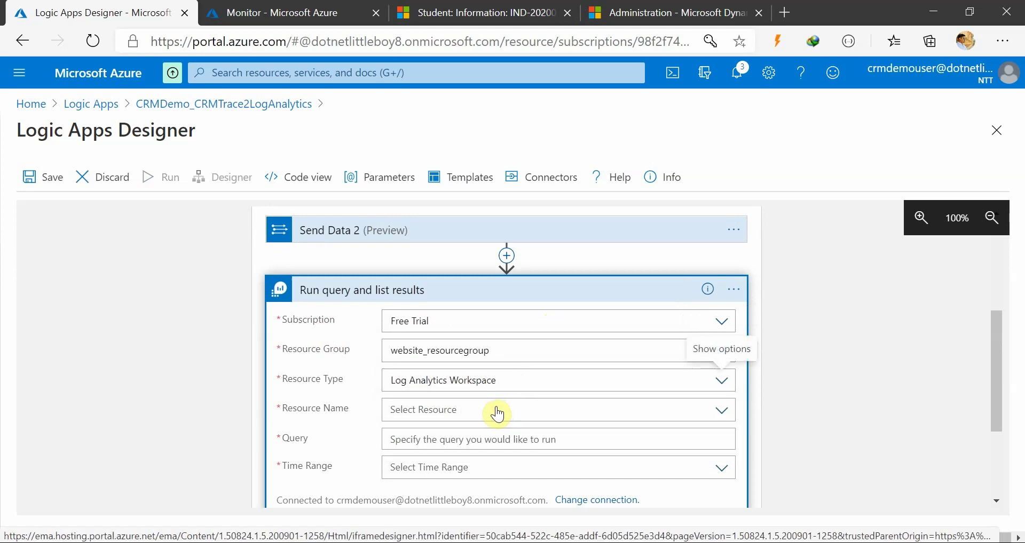
left_click(466, 414)
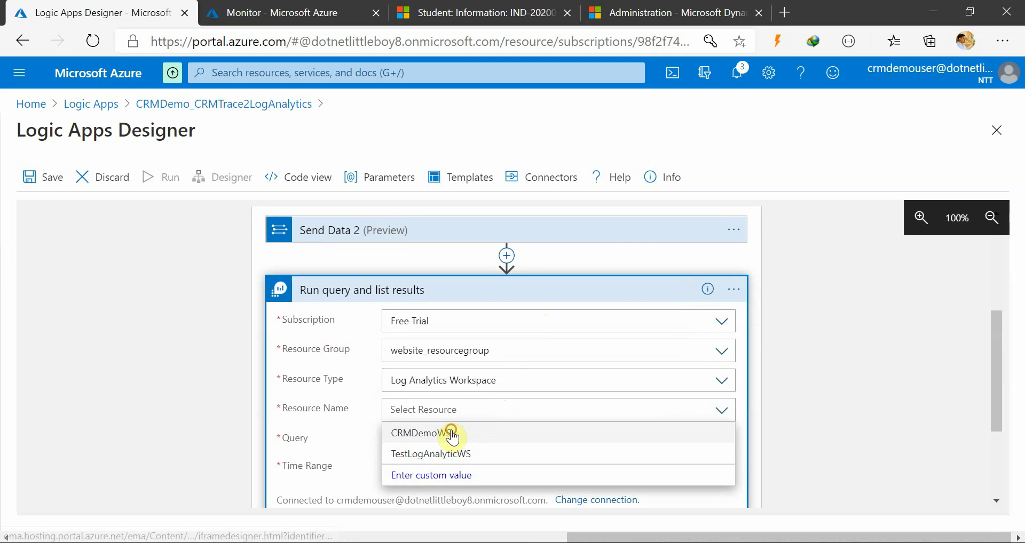
left_click(480, 433)
Paste the plugintracelogid_g filter query and insert the Plug-in Trace Log dynamic value into it
left_click(441, 436)
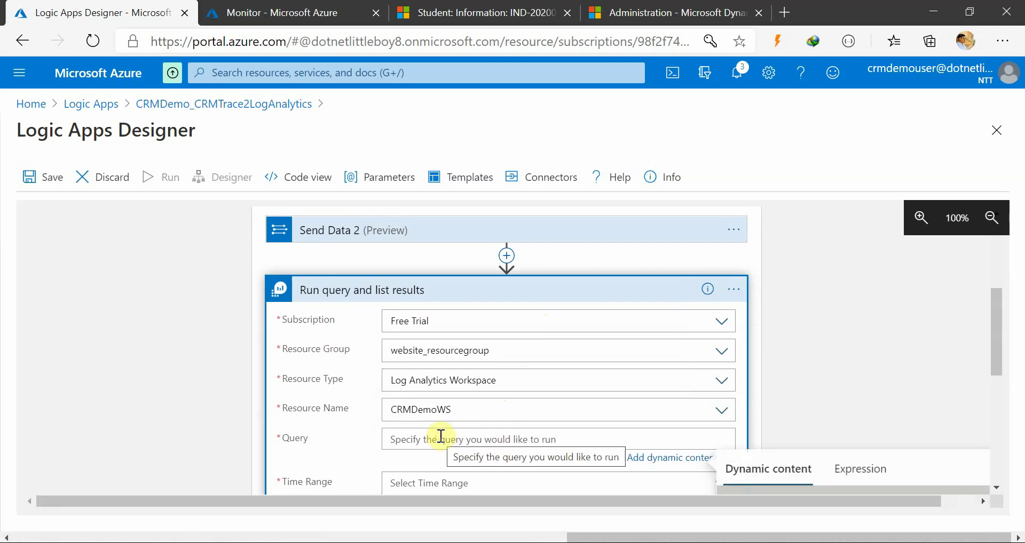
key("ctrl+v")
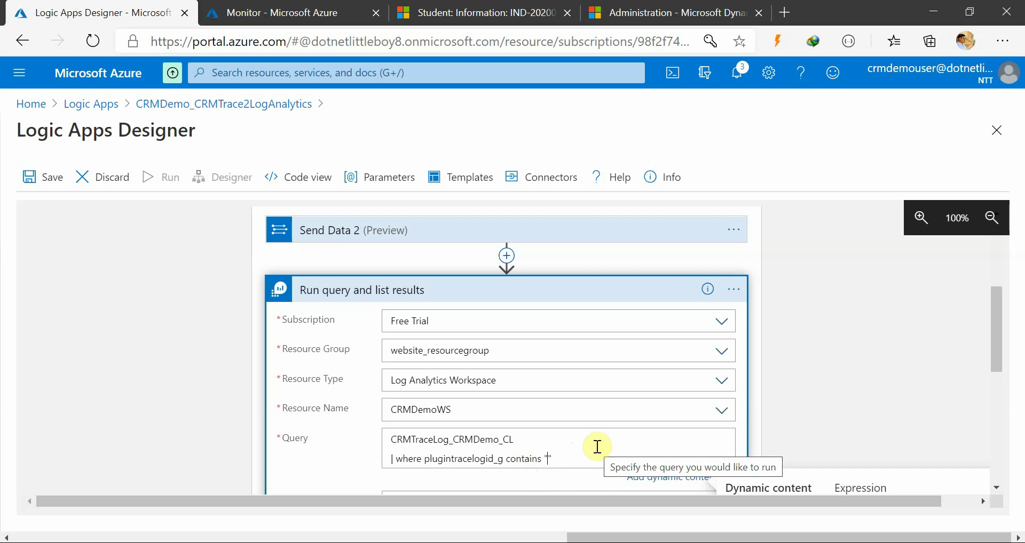
scroll(597, 447, "down", 2)
scroll(598, 447, "up", 2)
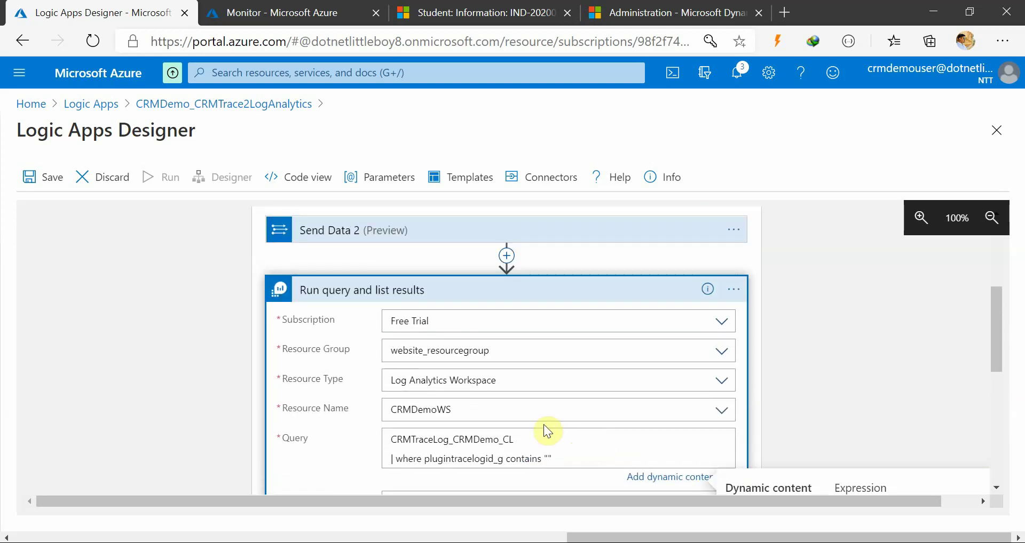
scroll(545, 428, "up", 5)
scroll(545, 427, "down", 7)
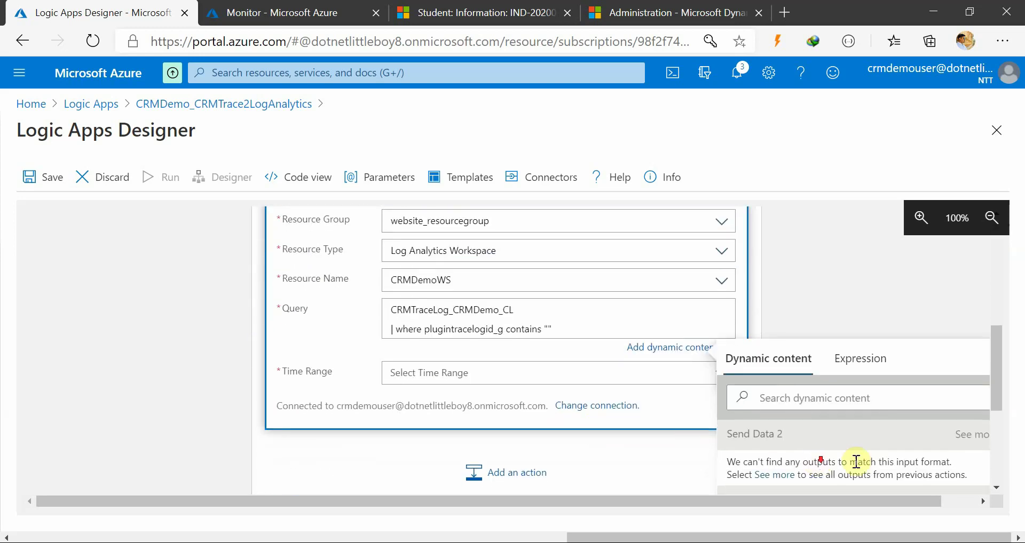
left_click_drag(995, 361, 989, 450)
left_click(789, 344)
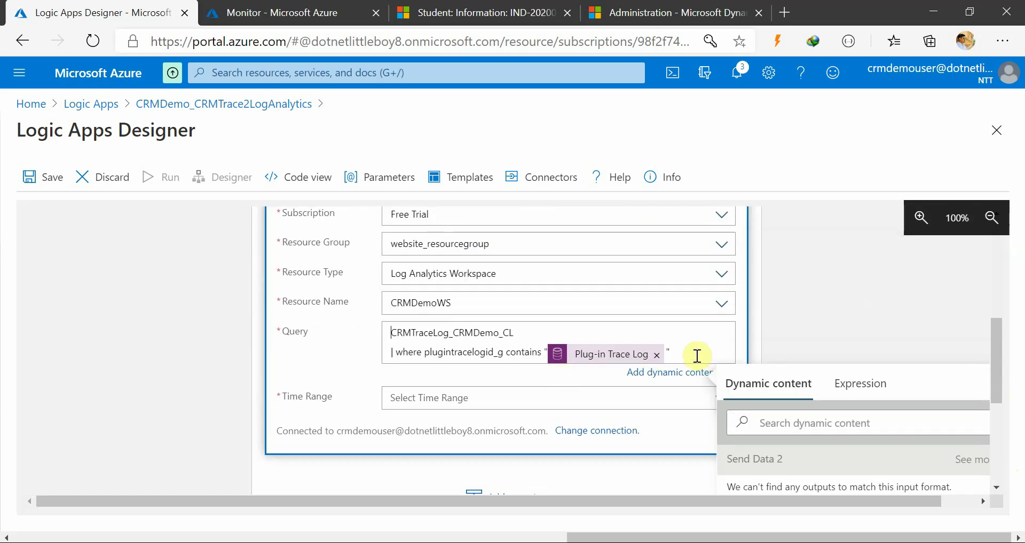
left_click(792, 336)
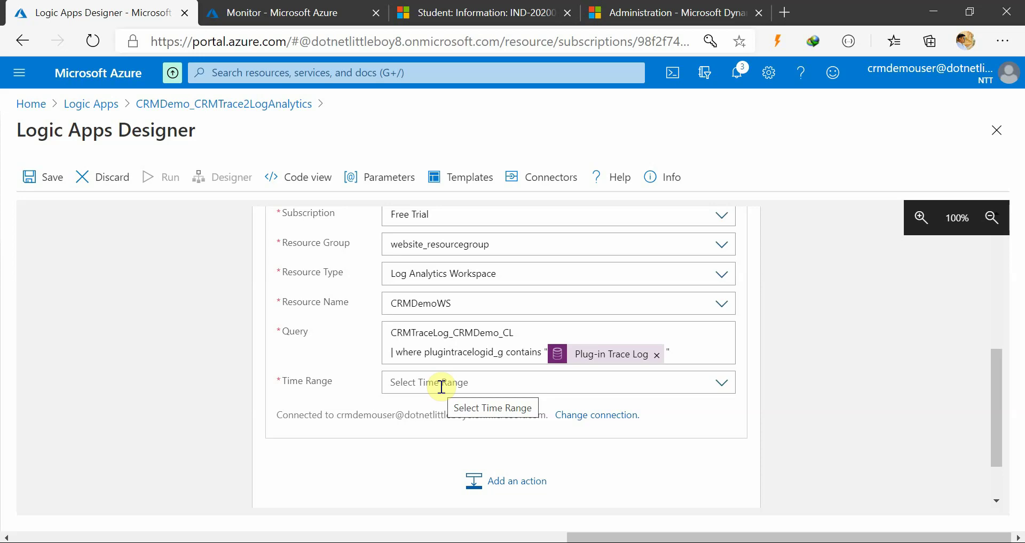
Try setting the Run query action's Time Range by entering 1h
left_click(442, 387)
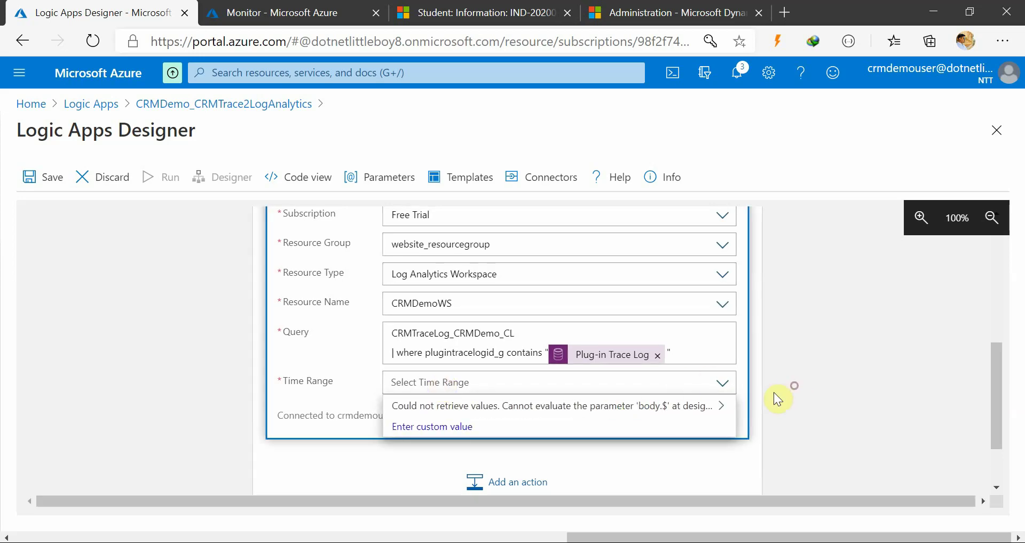
left_click(775, 393)
left_click(434, 387)
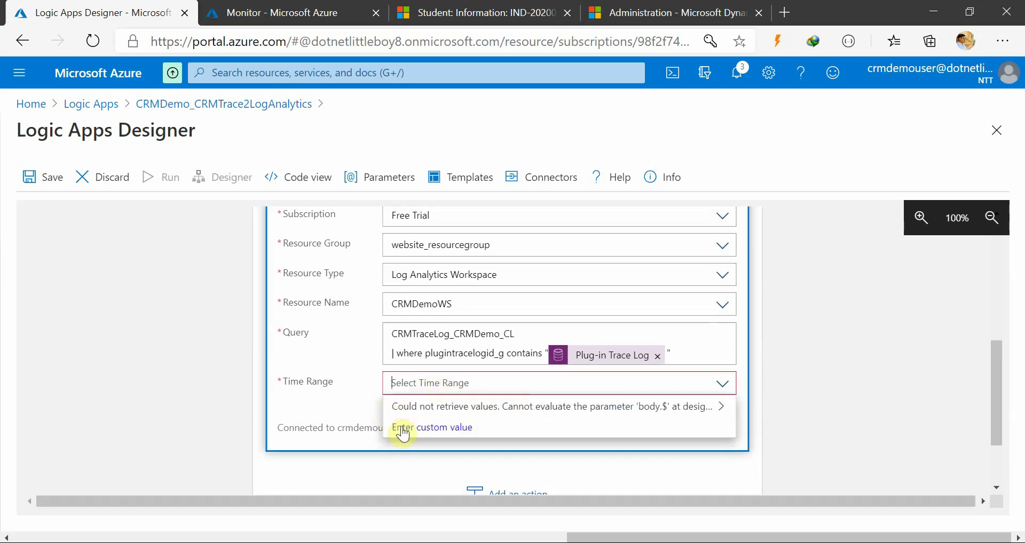
left_click(345, 416)
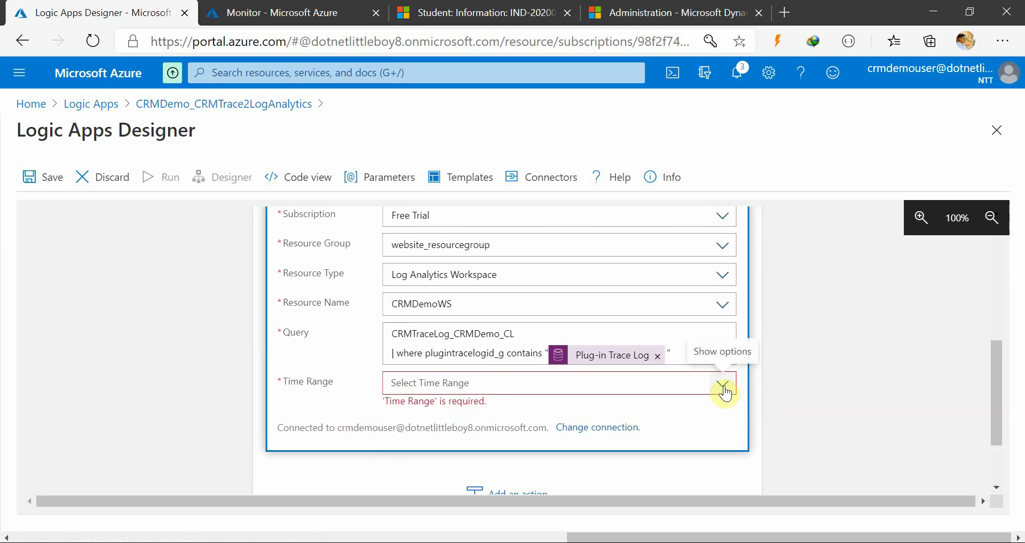
scroll(801, 432, "down", 2)
scroll(600, 387, "up", 1)
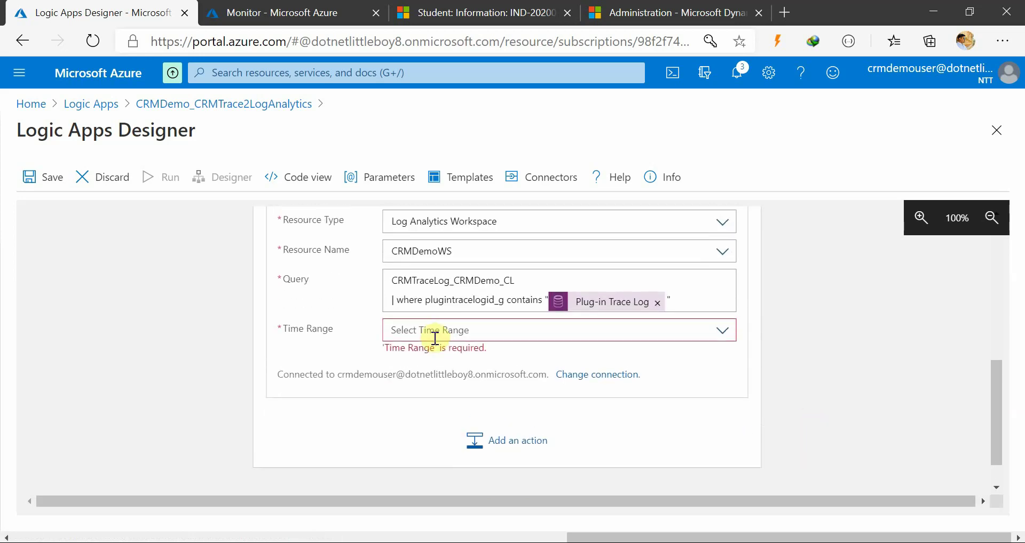
left_click(429, 331)
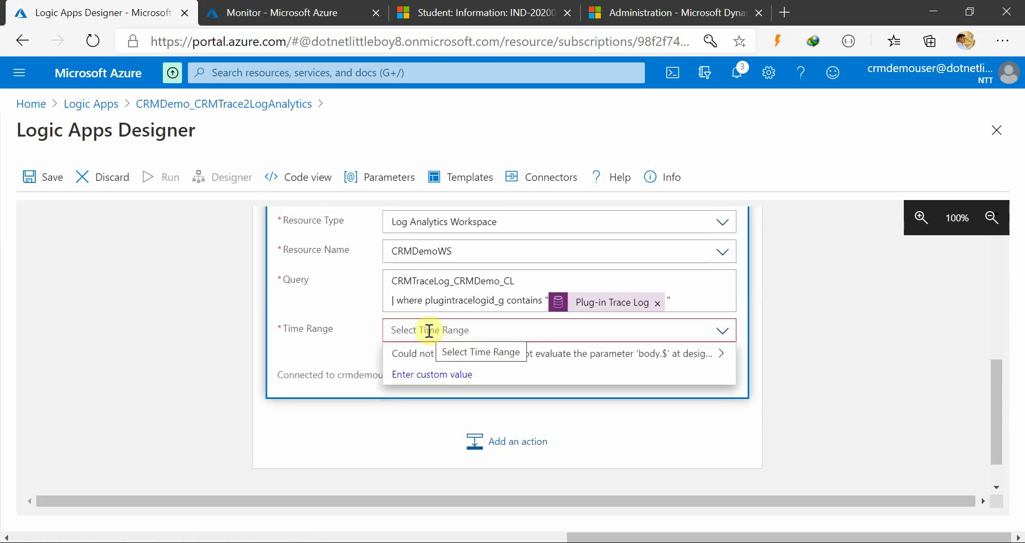
type("1H")
key("BackSpace")
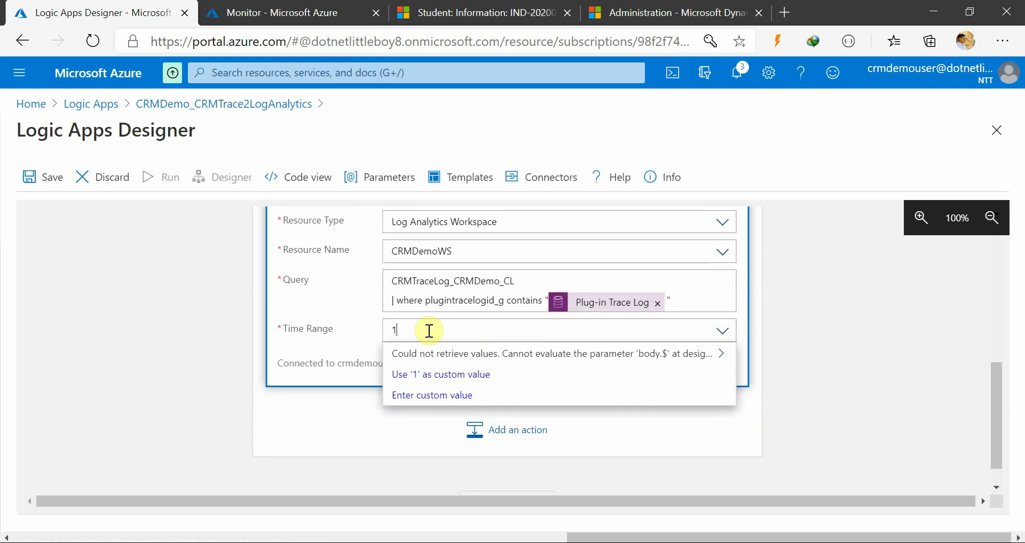
type("h")
left_click(852, 353)
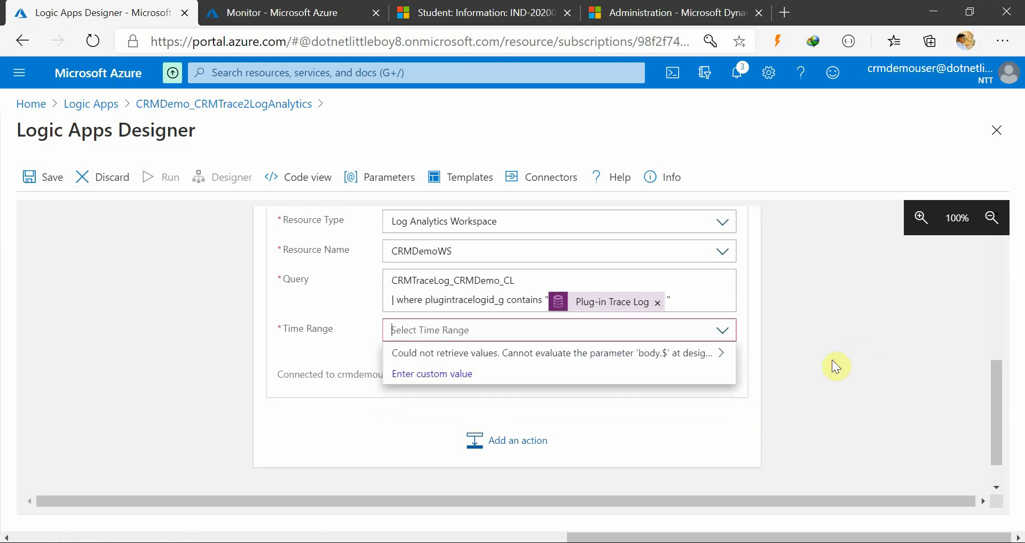
left_click(731, 341)
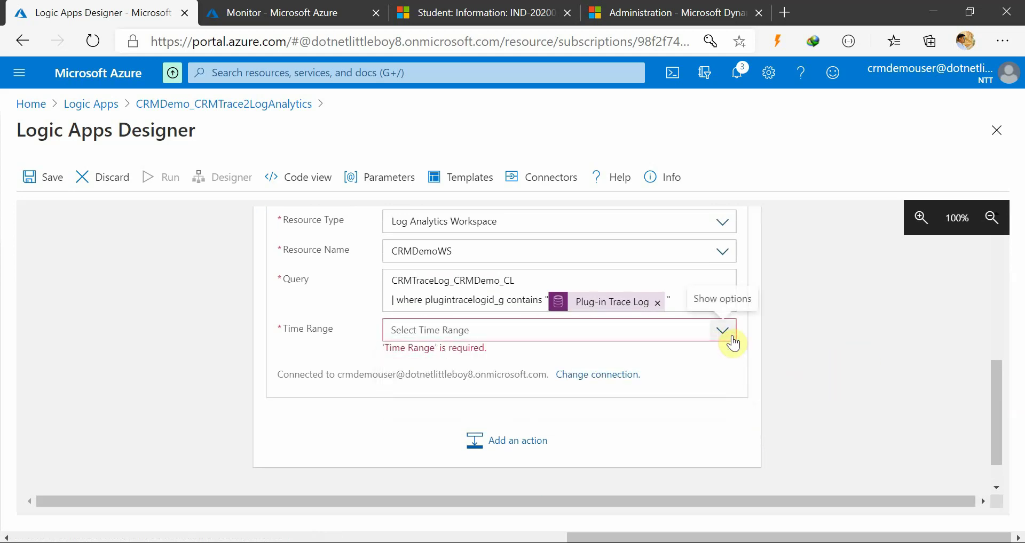
left_click(411, 328)
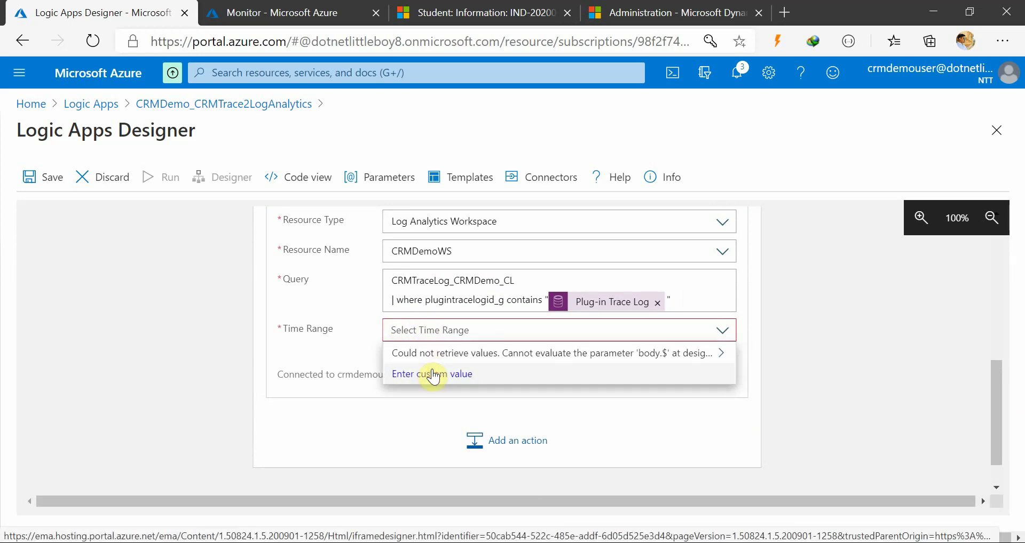
Expand Send Data 2 in the For each loop to show Current item and the CRMTraceLog_CRMDemo log name
scroll(487, 288, "up", 5)
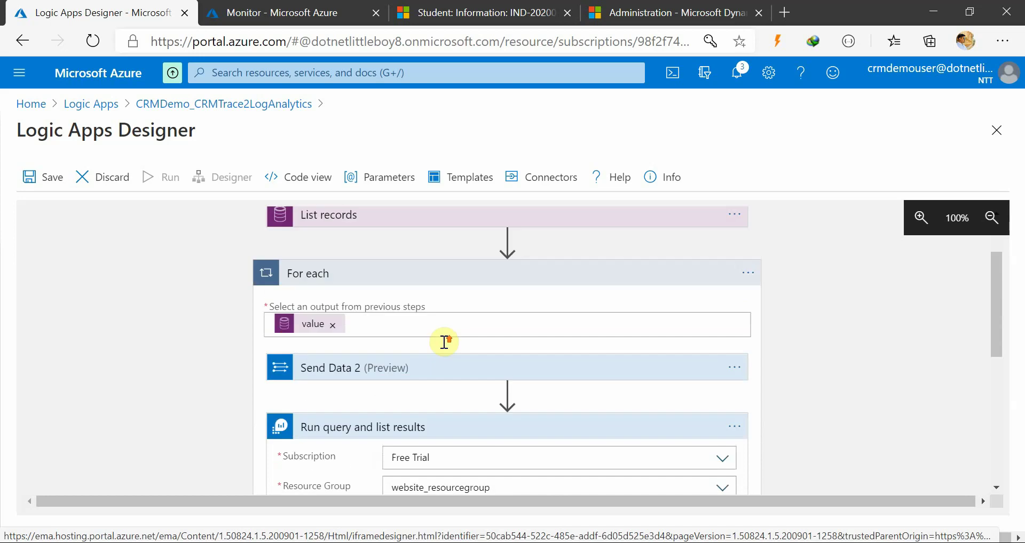
scroll(442, 342, "down", 2)
scroll(443, 335, "up", 3)
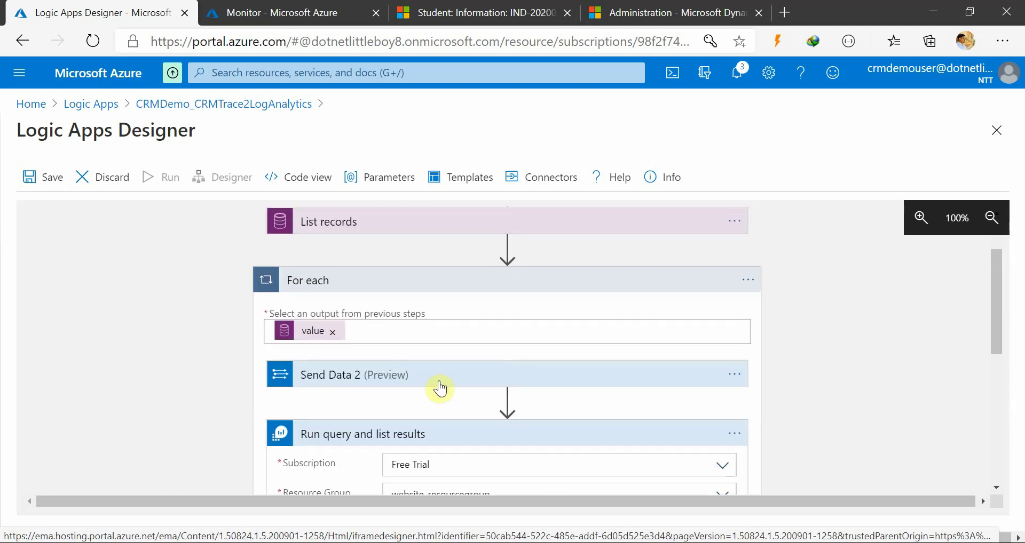
left_click(475, 386)
scroll(517, 409, "down", 3)
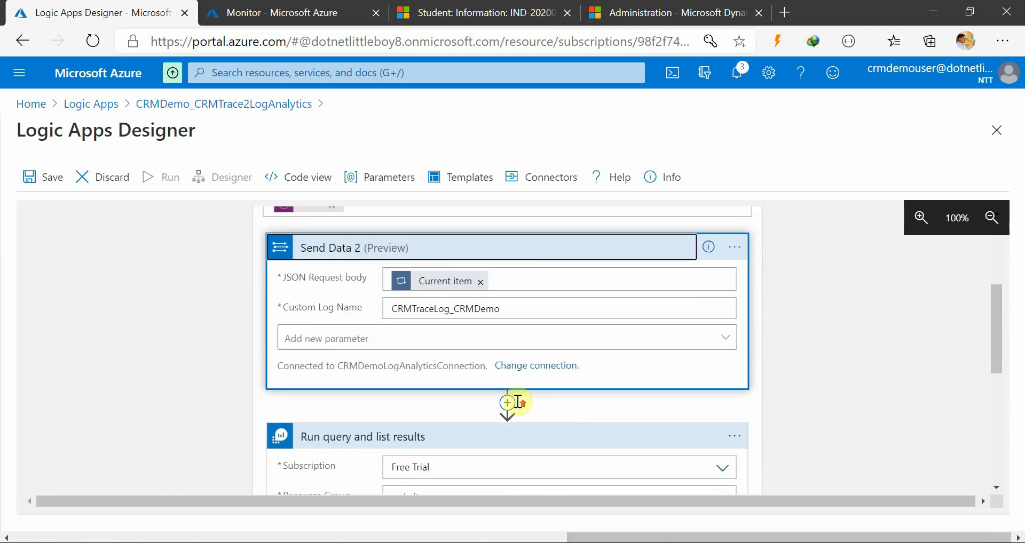
scroll(517, 403, "up", 2)
Delete the Send Data 2 step and confirm, then look over the Time Range choices
left_click(735, 331)
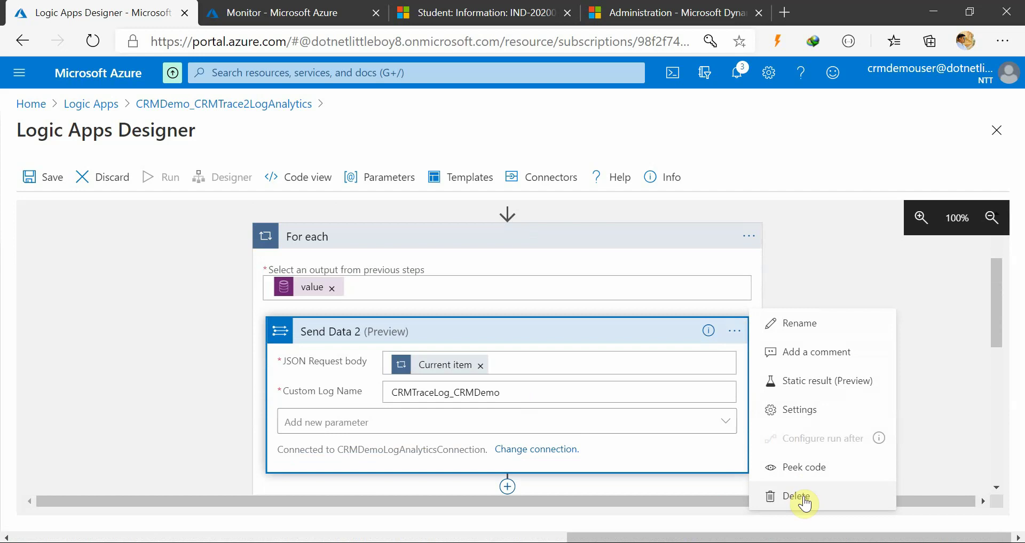
left_click(797, 496)
left_click(534, 380)
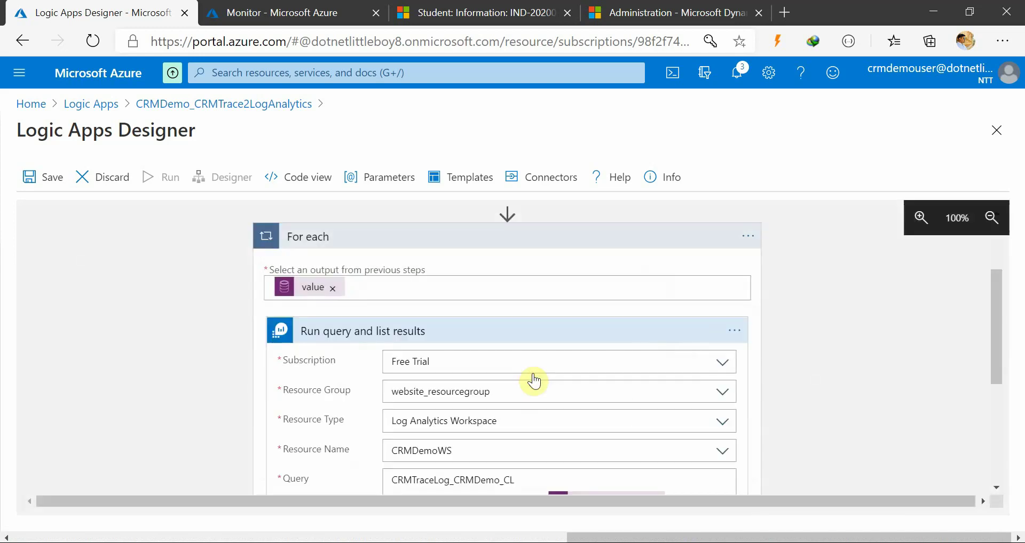
scroll(629, 358, "down", 3)
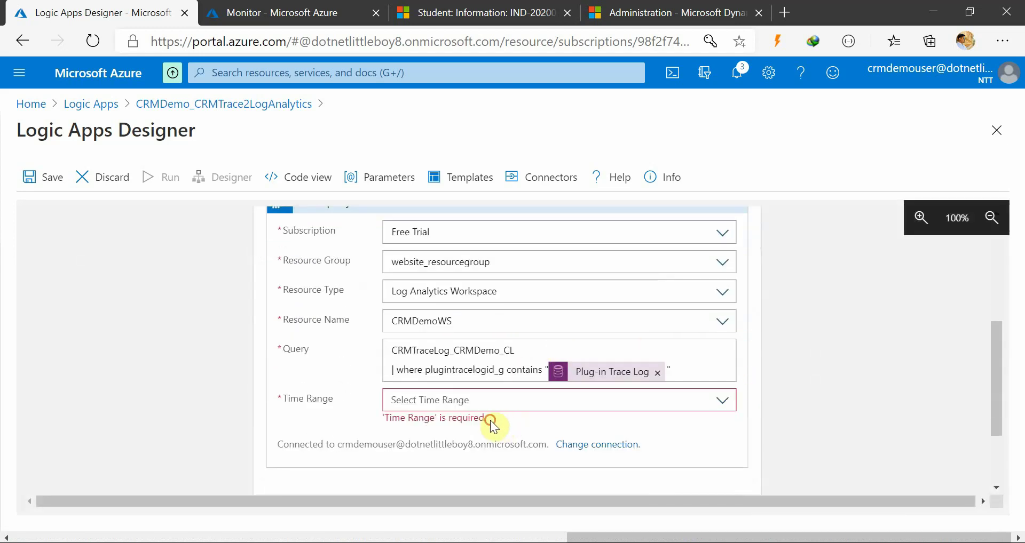
left_click(722, 401)
left_click(725, 406)
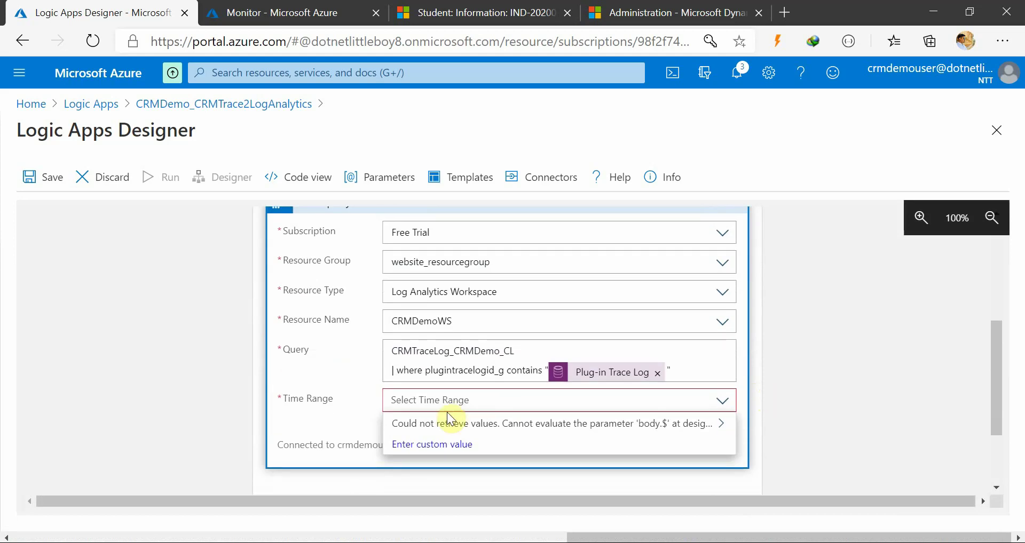
left_click(321, 442)
Attempt to save the logic app and read the error flagging Time Range as required
scroll(304, 430, "up", 2)
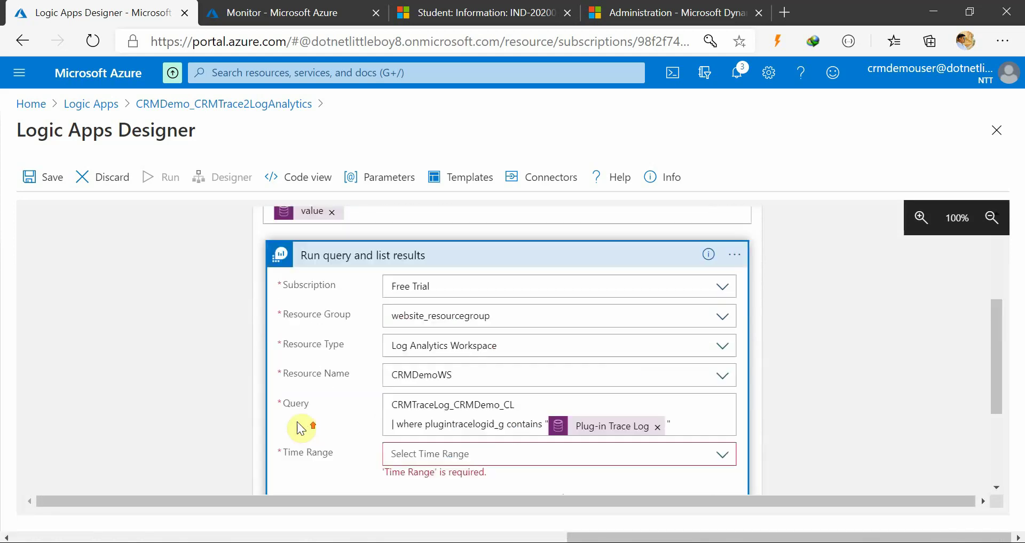
left_click(41, 179)
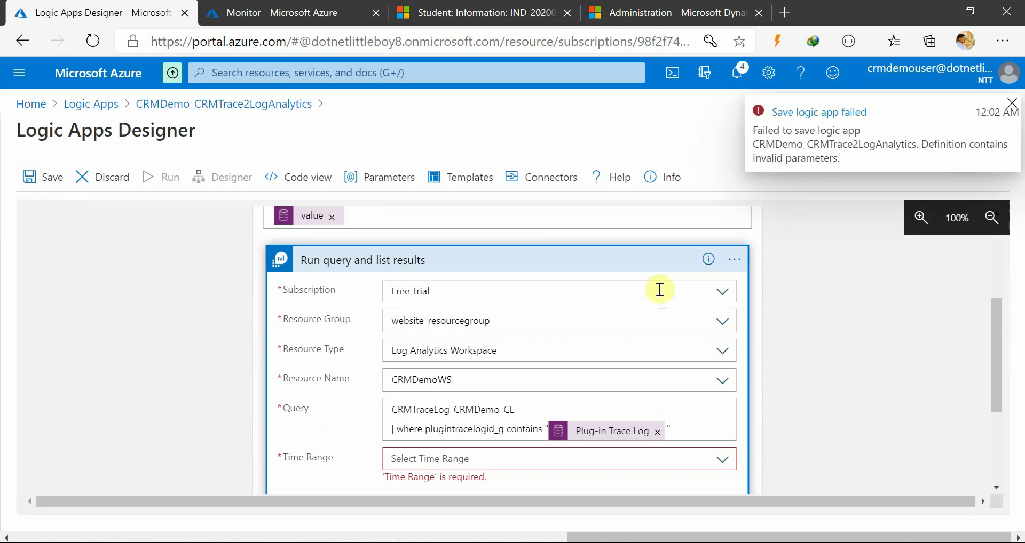
scroll(485, 389, "down", 3)
left_click(453, 327)
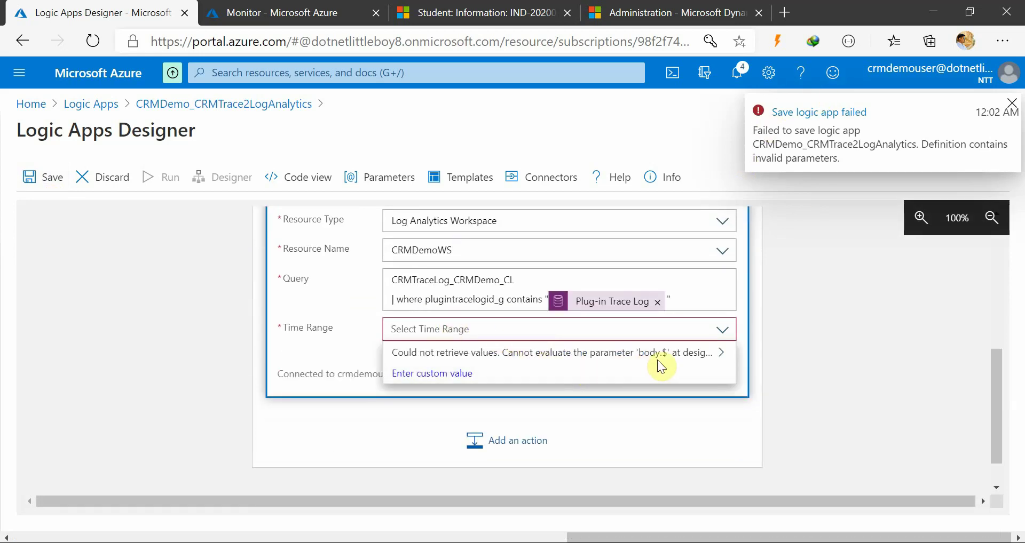
left_click(722, 354)
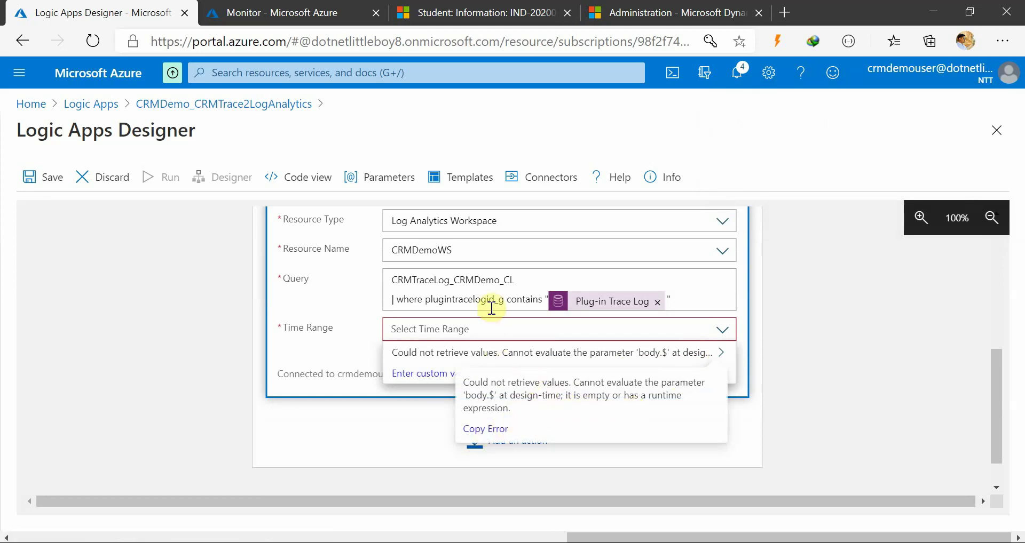
left_click(518, 285)
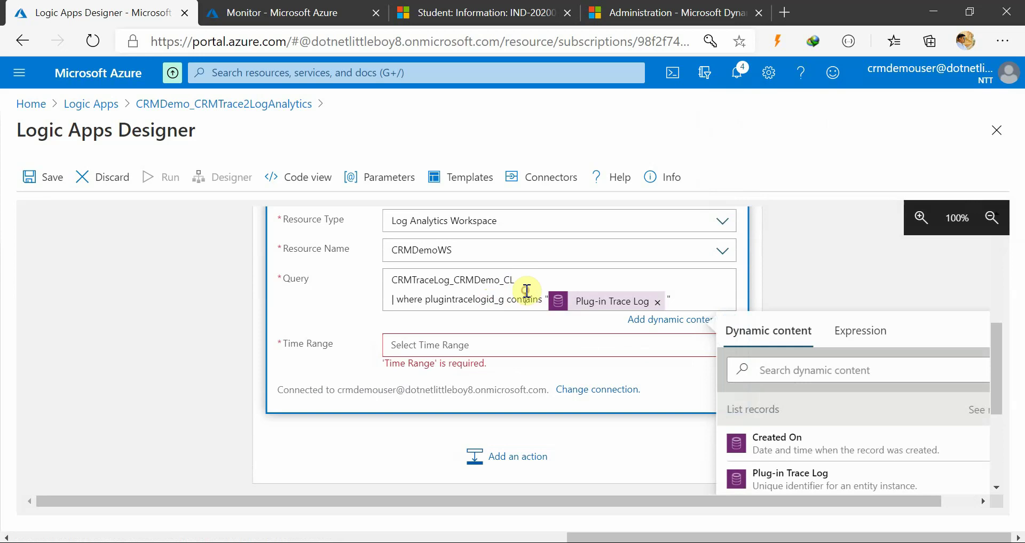
Clear the query text and set the Time Range to the custom value 1
key("ctrl+a")
key("ctrl+c")
key("BackSpace")
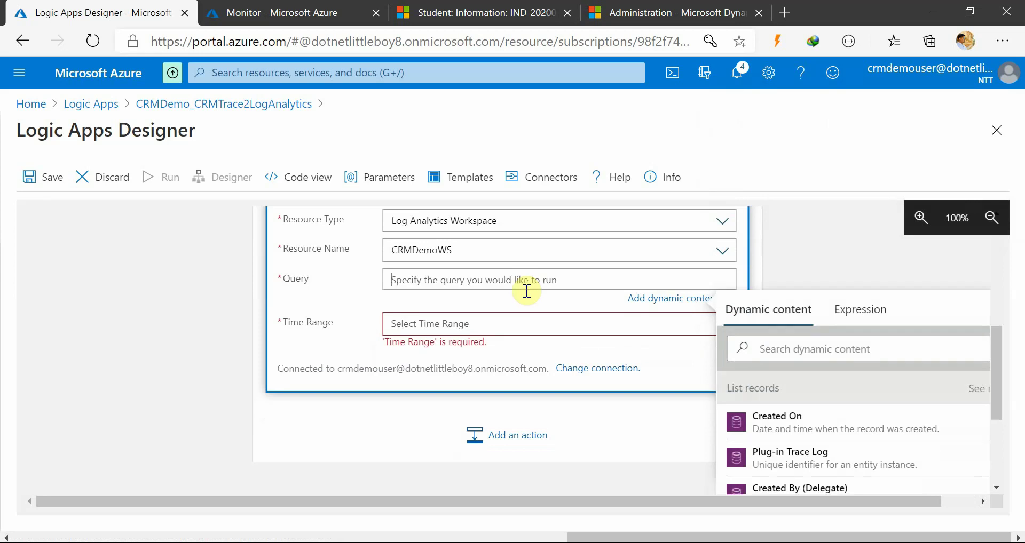
left_click(831, 260)
left_click(662, 317)
left_click(725, 323)
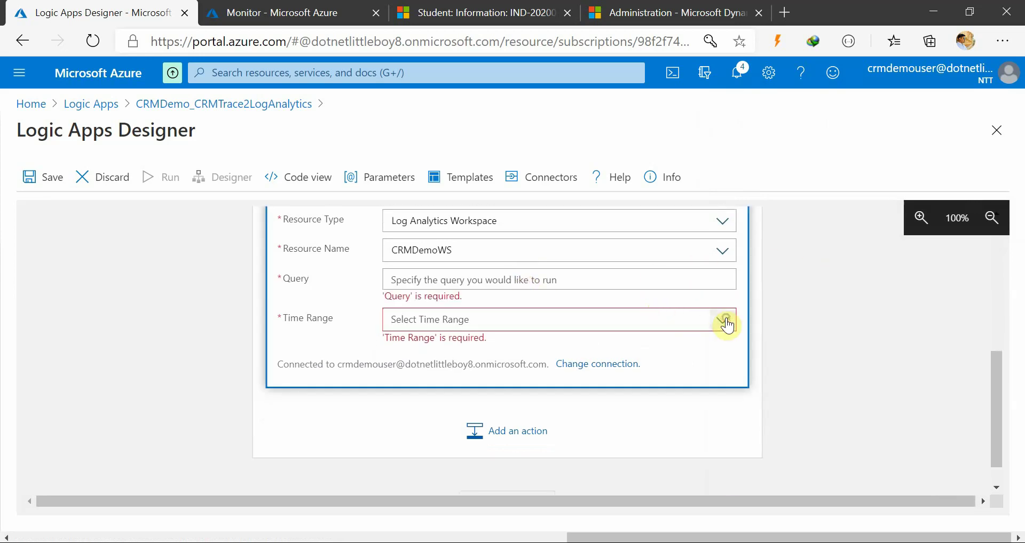
left_click(717, 325)
left_click(718, 326)
left_click(496, 318)
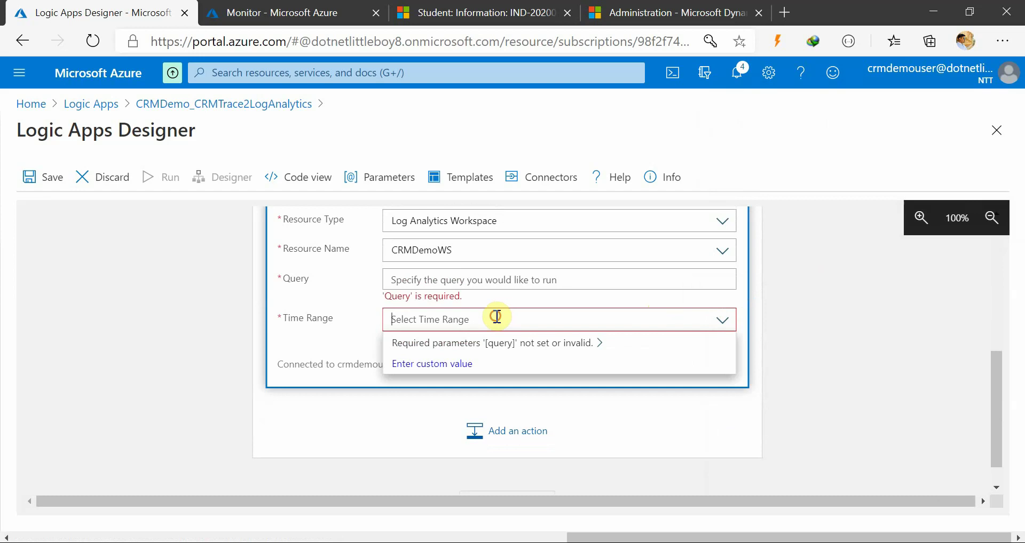
type("1")
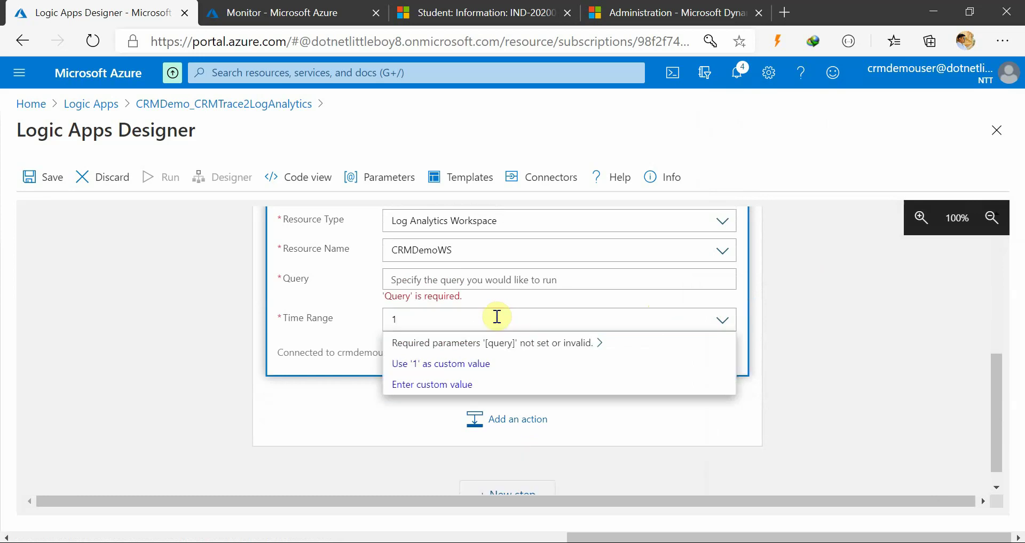
left_click(869, 350)
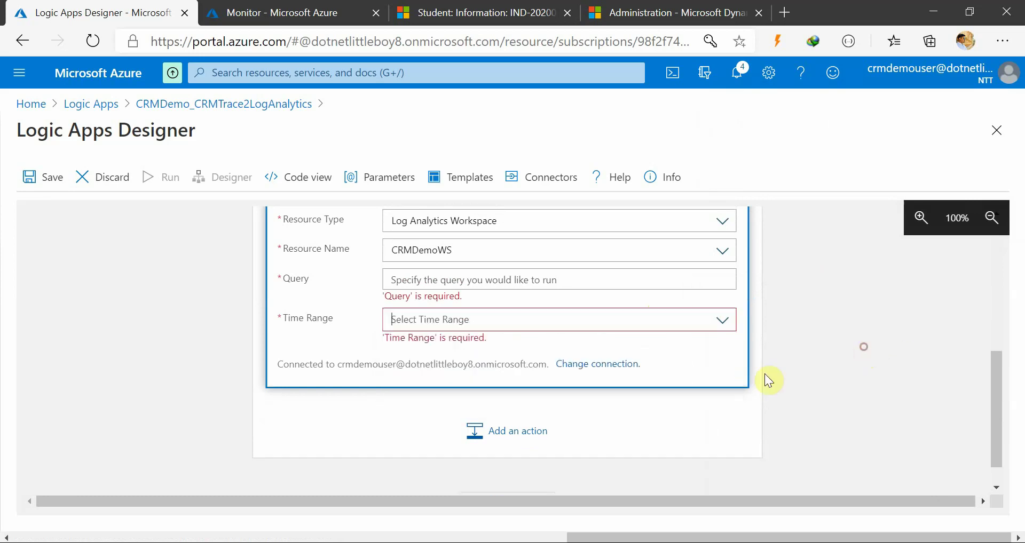
left_click(555, 324)
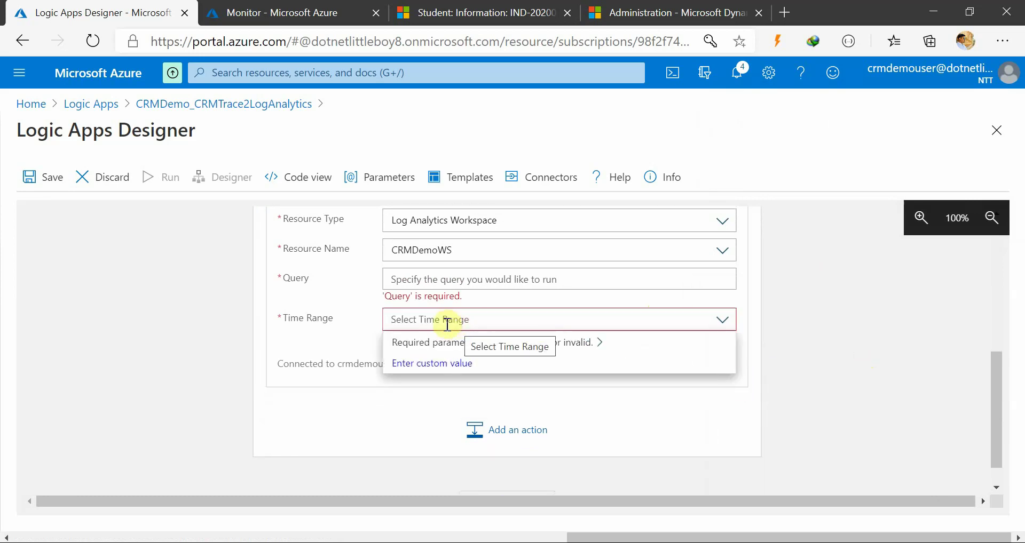
type("1")
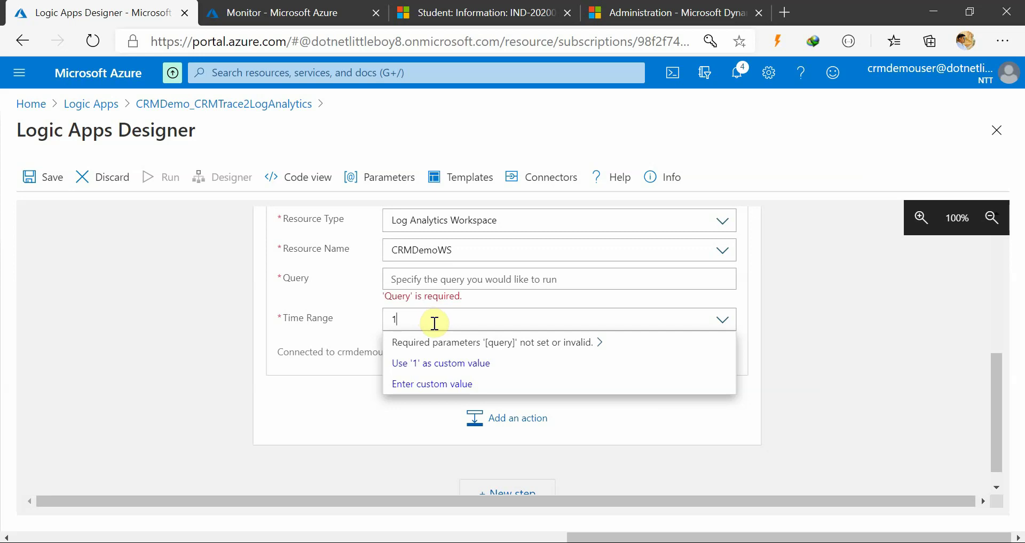
left_click(480, 368)
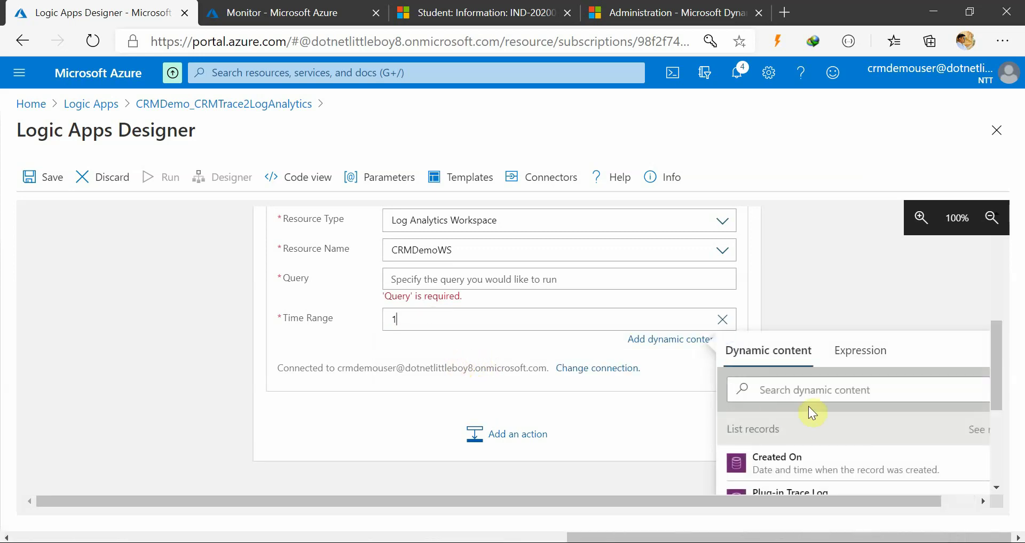
Paste the CRMTraceLog_CRMDemo_CL query with its Plug-in Trace Log token back into Query
scroll(808, 406, "down", 3)
scroll(826, 415, "up", 2)
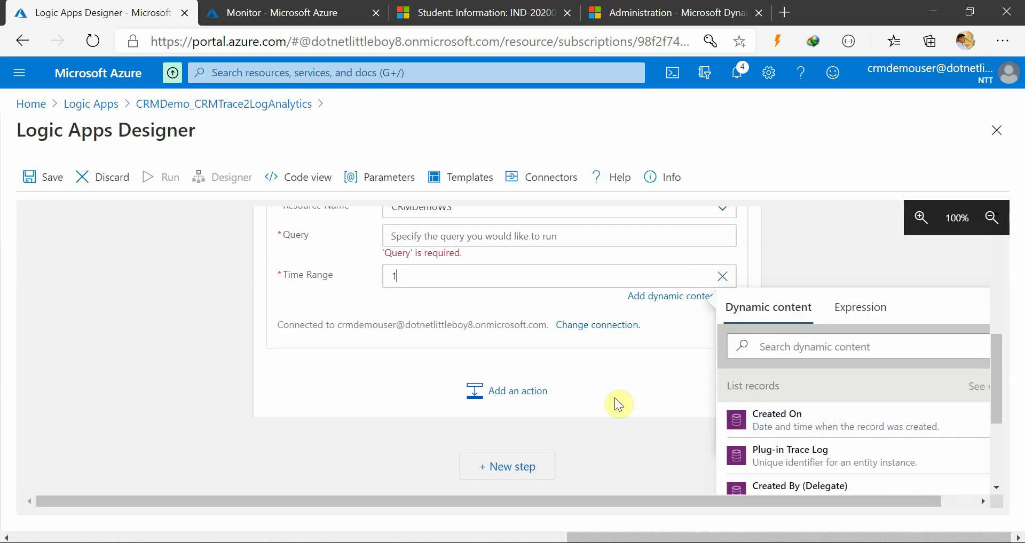
scroll(600, 403, "down", 1)
scroll(421, 345, "up", 1)
scroll(417, 339, "up", 1)
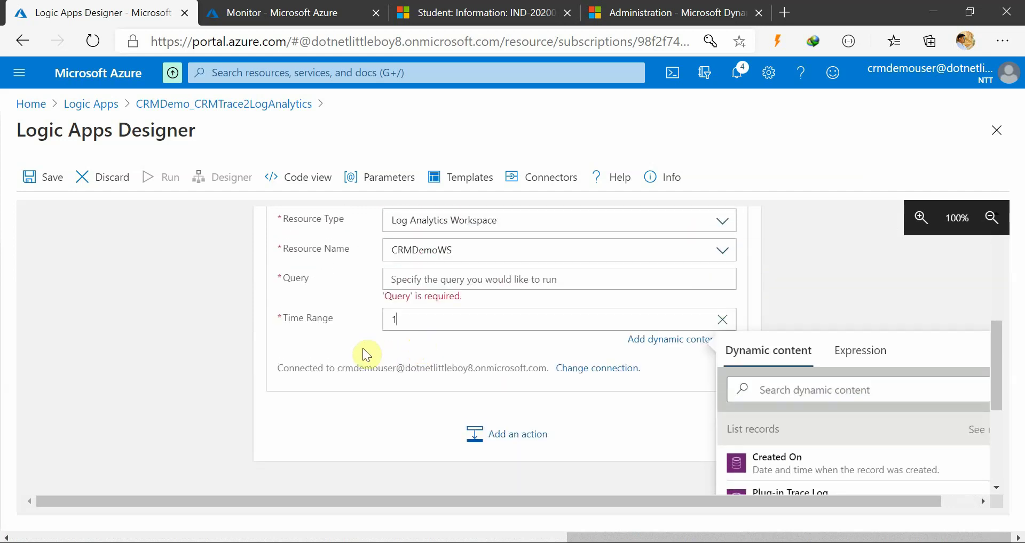
left_click(362, 348)
left_click(862, 334)
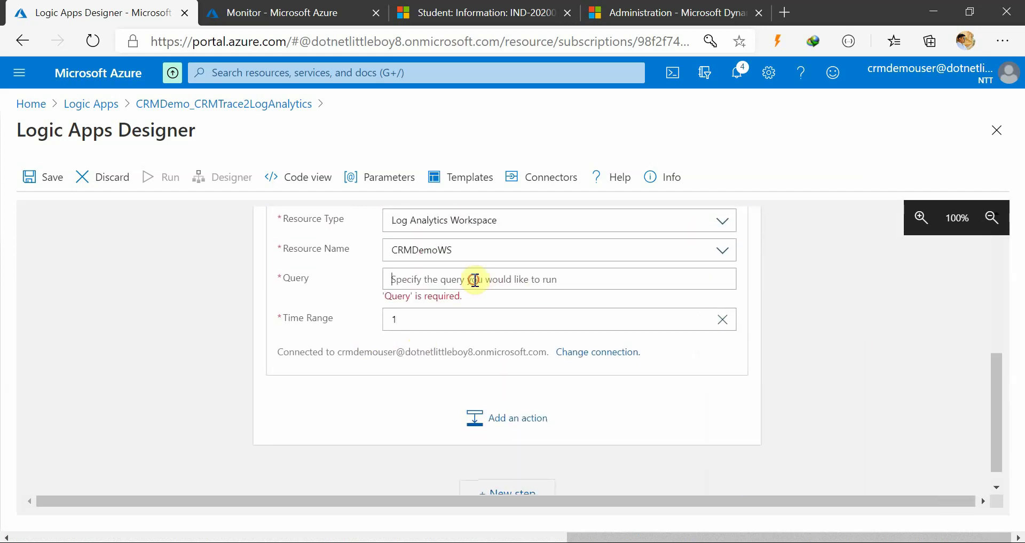
left_click(497, 276)
key("ctrl+v")
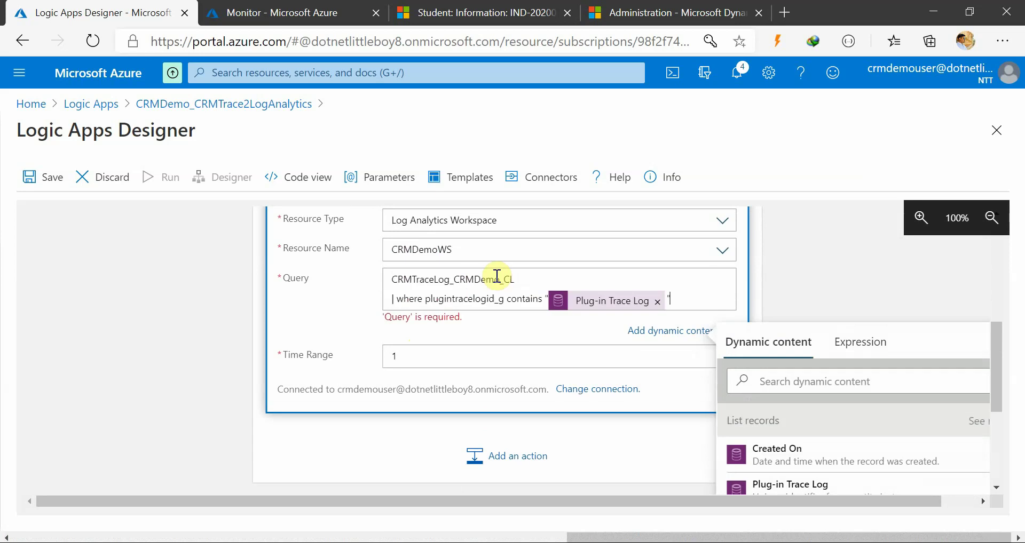
left_click(795, 282)
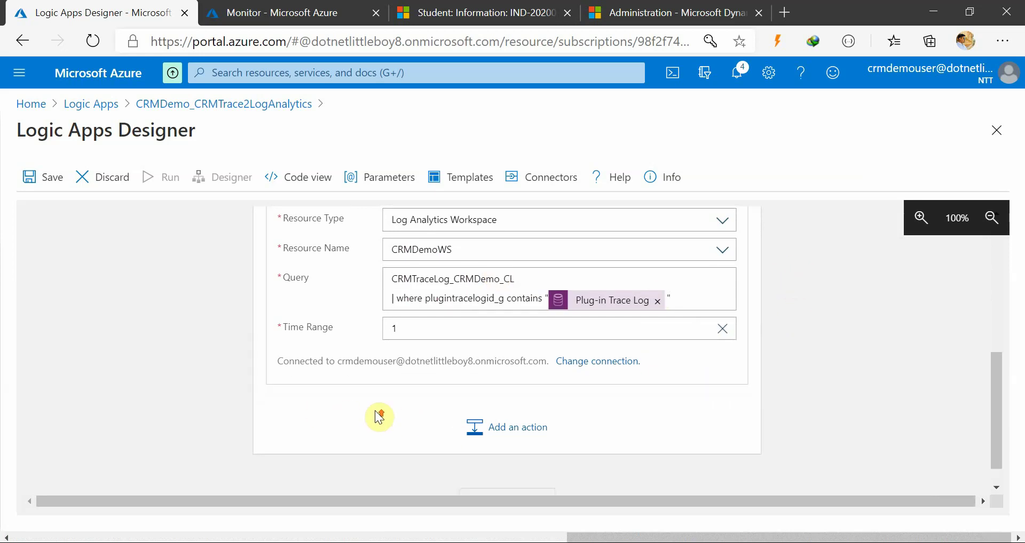
scroll(377, 416, "up", 1)
Save the logic app, set the Monitor log query to Last hour, and return to the designer
left_click(33, 177)
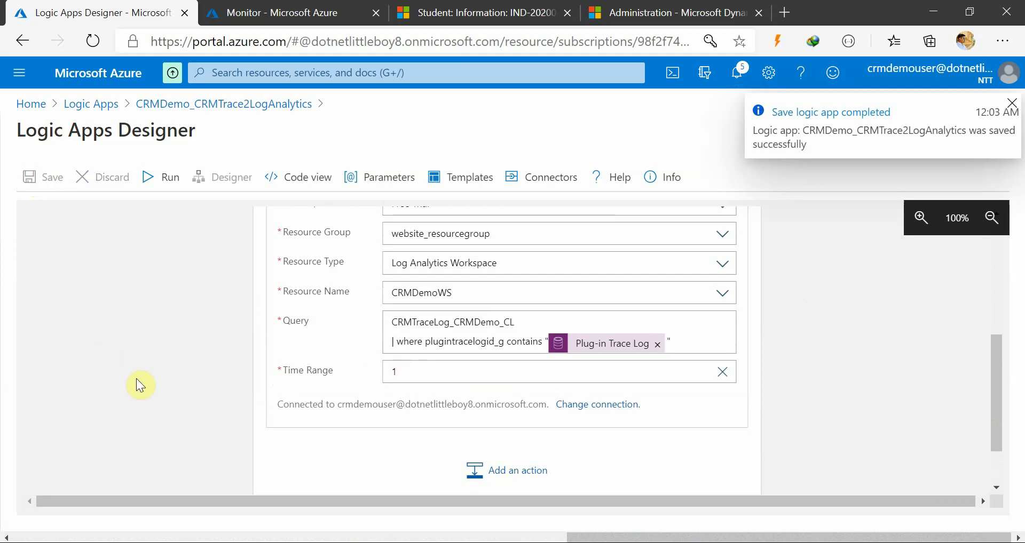
scroll(256, 413, "up", 1)
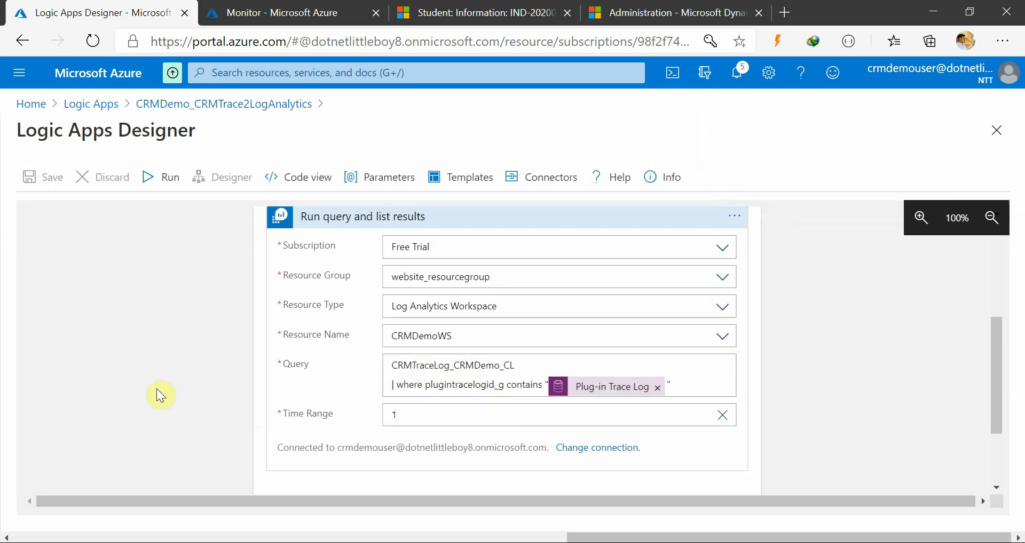
left_click(315, 14)
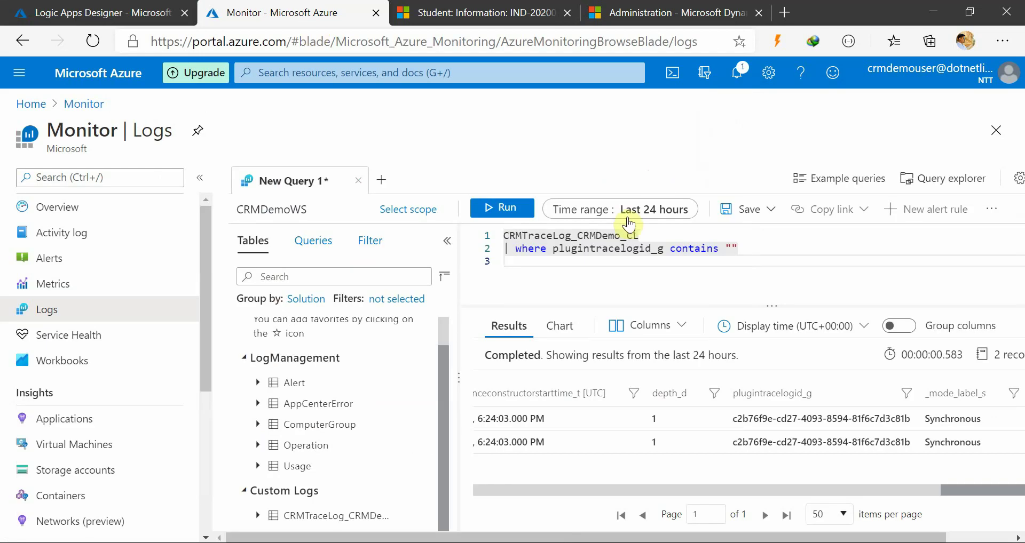
left_click(640, 208)
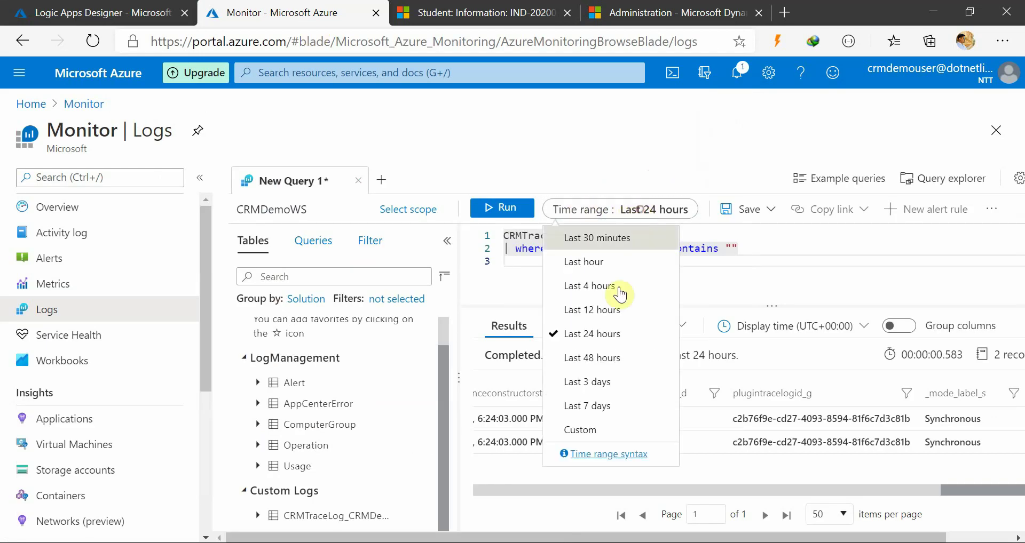
left_click(611, 274)
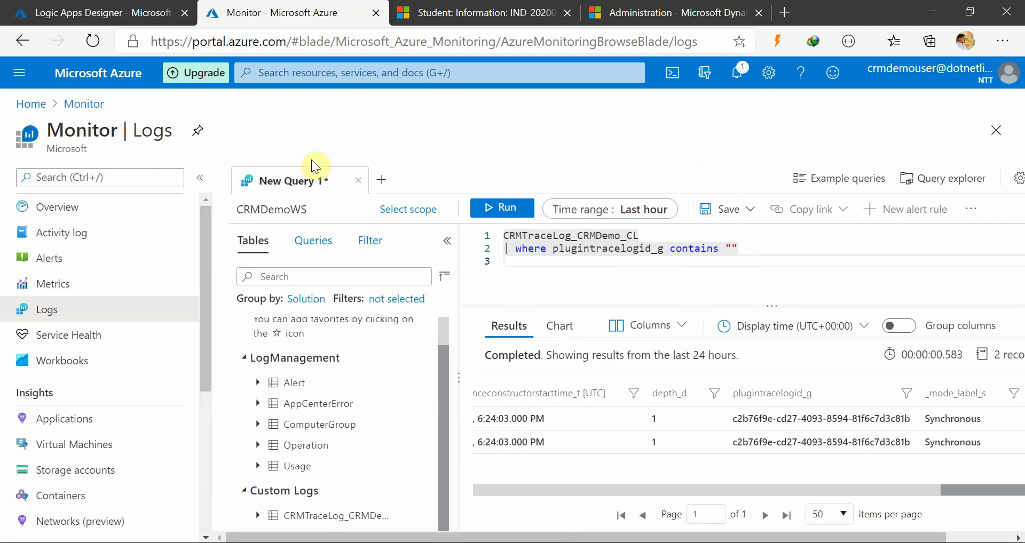
left_click(19, 11)
scroll(172, 395, "up", 1)
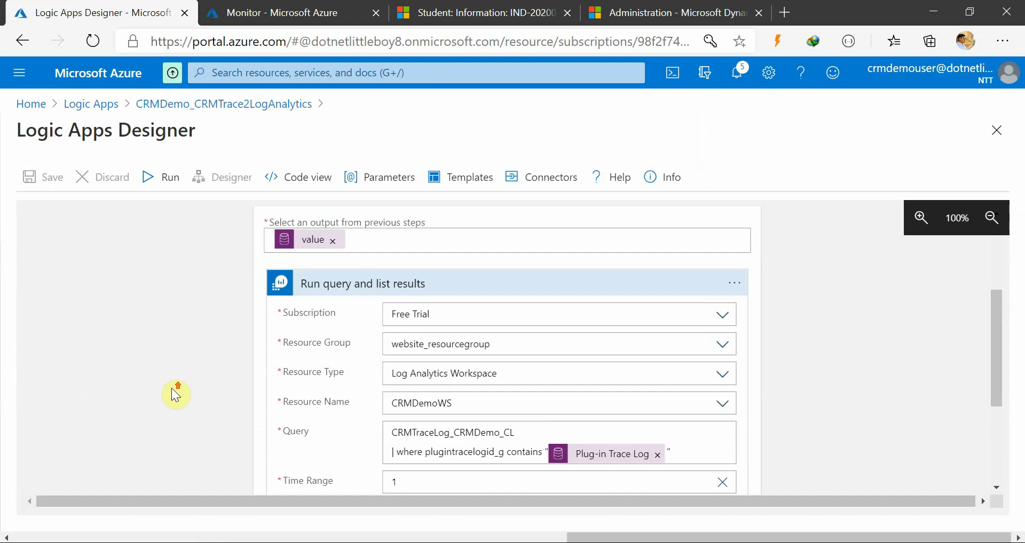
Add a Control > Condition step after the Run query and list results action
scroll(172, 395, "down", 2)
scroll(462, 429, "up", 1)
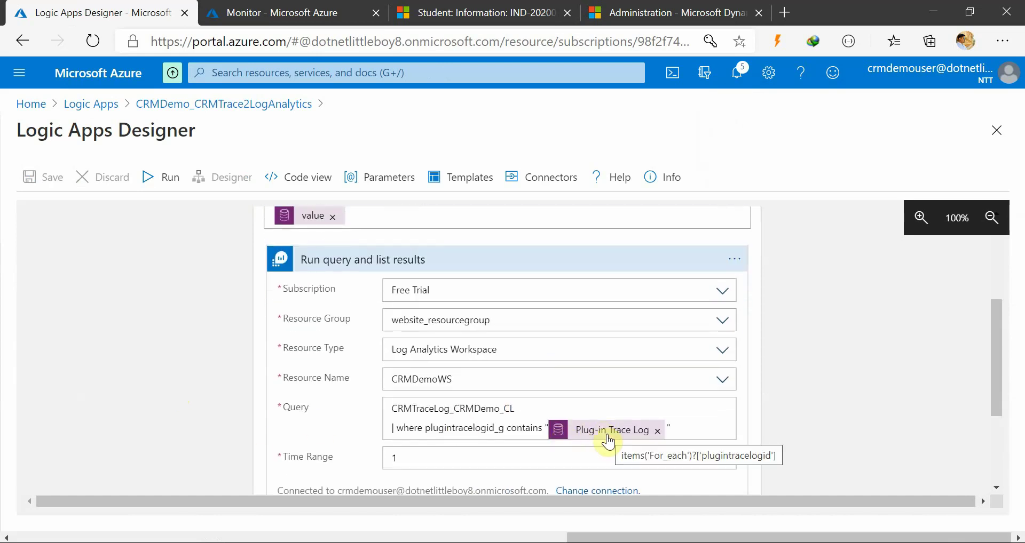
scroll(556, 377, "up", 1)
scroll(376, 359, "up", 1)
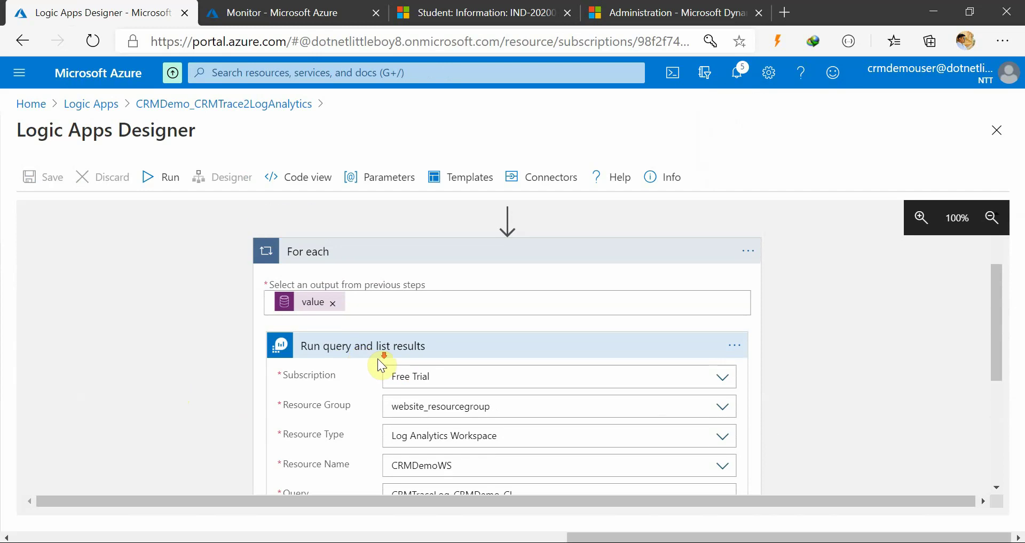
scroll(379, 360, "down", 4)
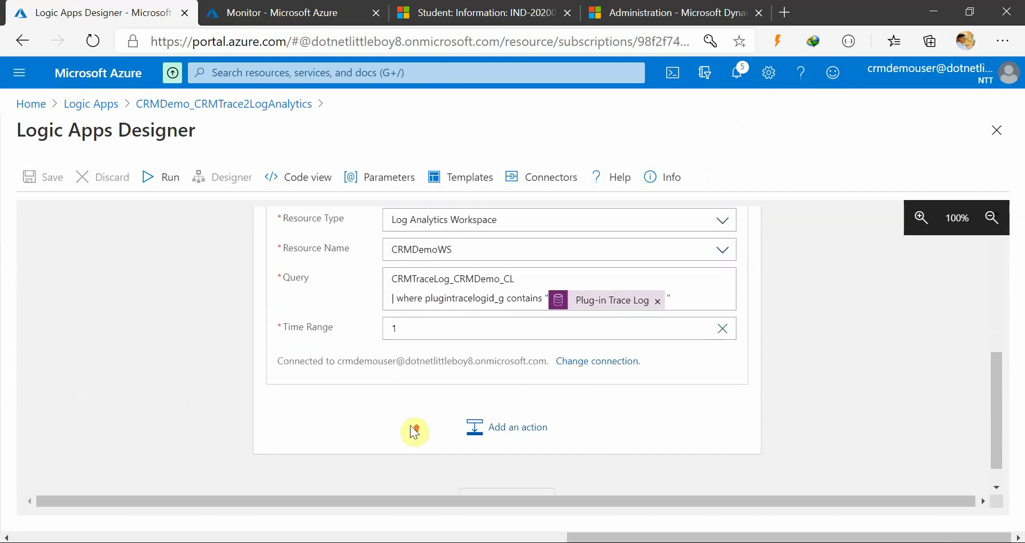
scroll(427, 432, "up", 2)
scroll(480, 438, "down", 2)
left_click(528, 436)
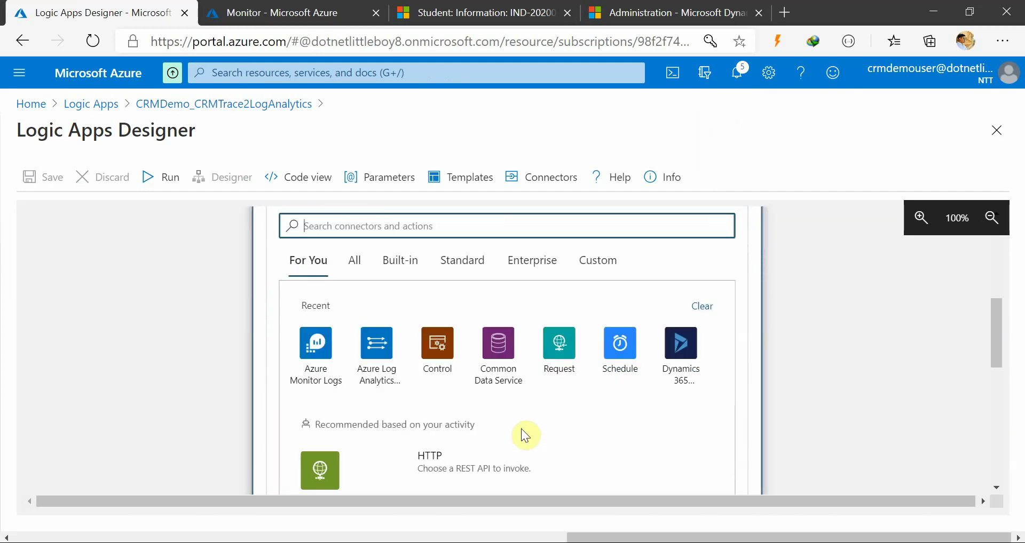
left_click(435, 346)
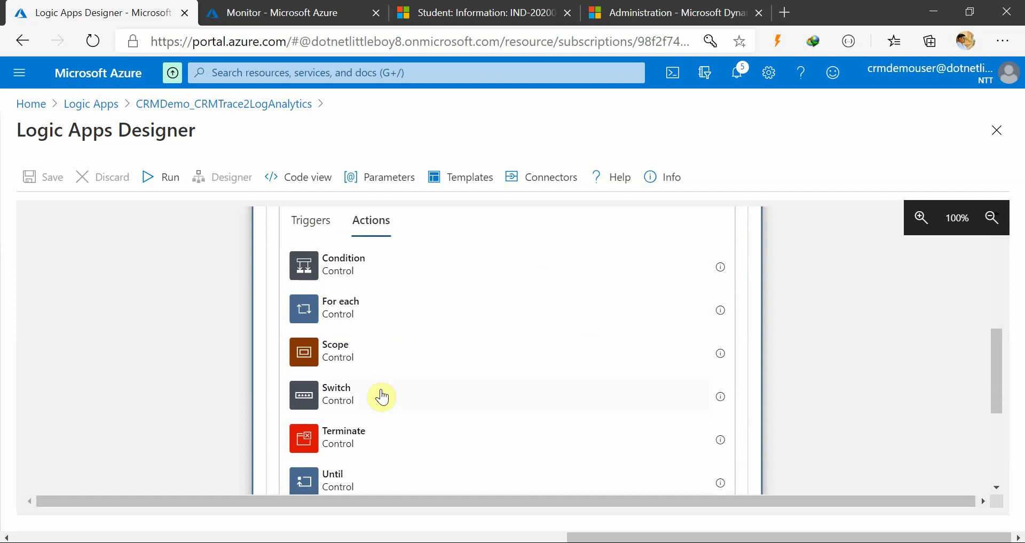
scroll(398, 435, "down", 1)
scroll(400, 433, "up", 4)
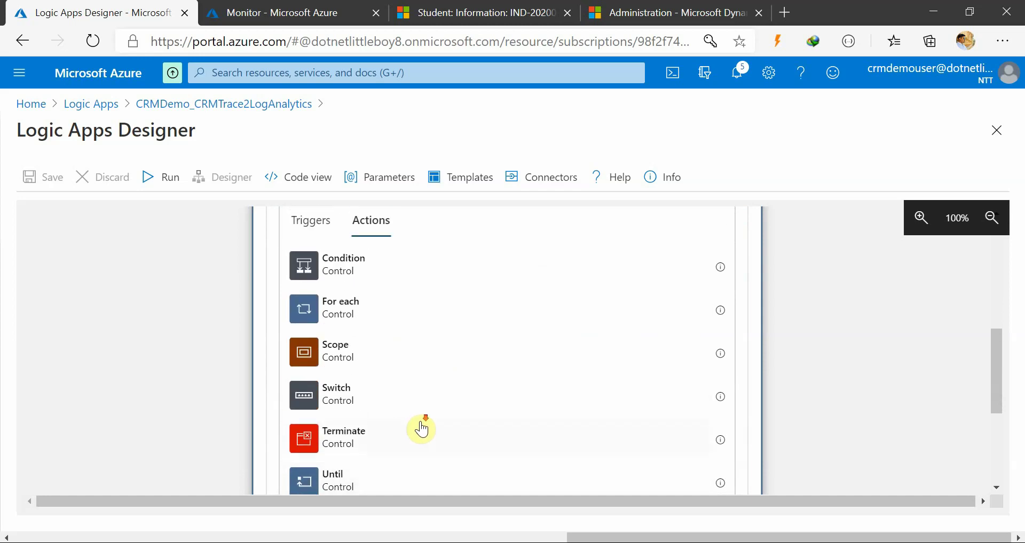
left_click(377, 367)
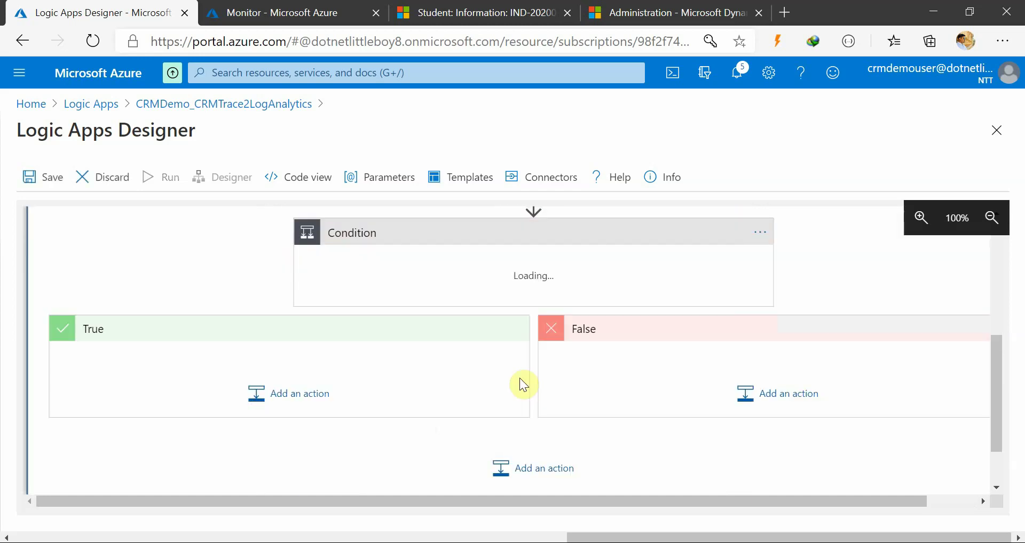
scroll(446, 407, "up", 1)
Put the query's value output into the condition's left operand
left_click(421, 350)
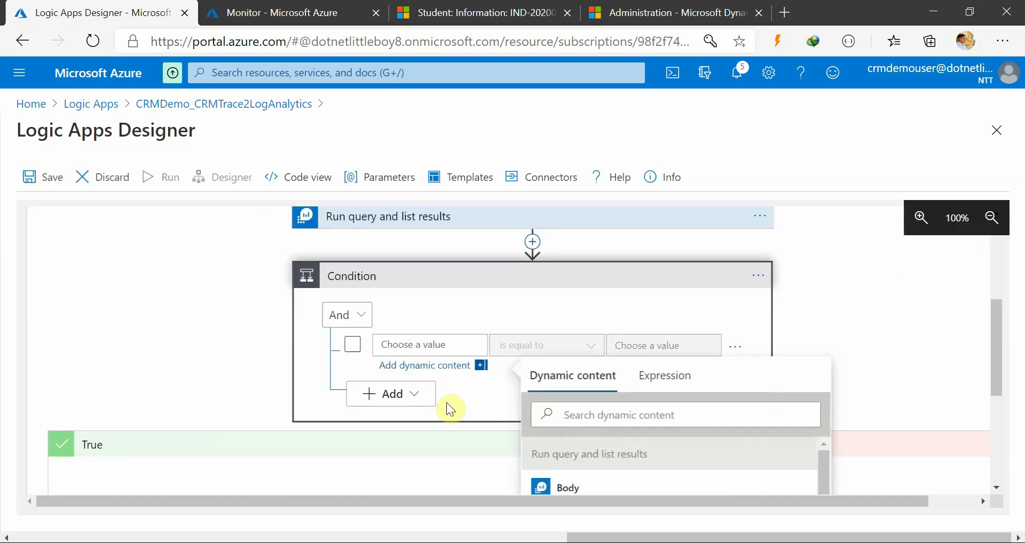
scroll(450, 398, "up", 3)
scroll(453, 391, "down", 3)
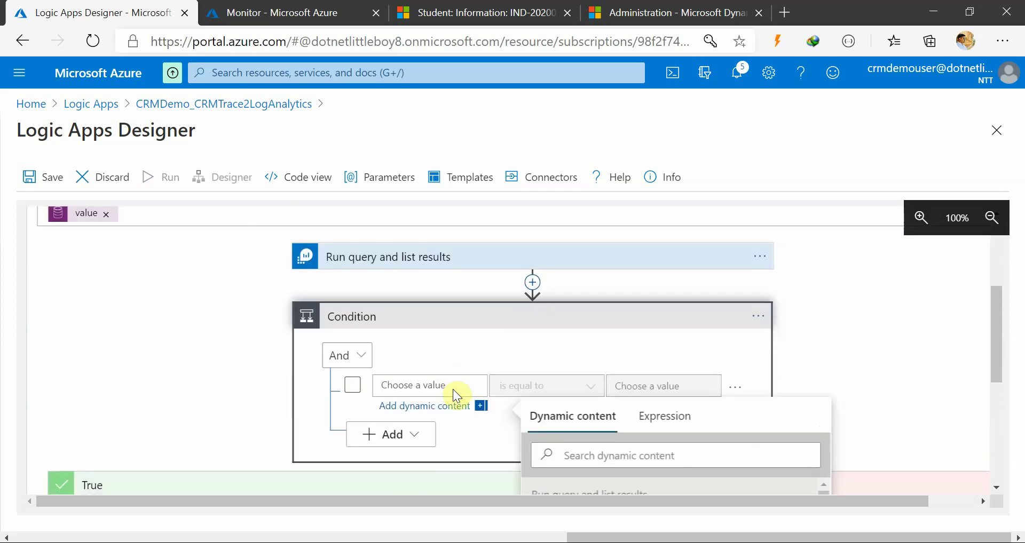
scroll(454, 391, "up", 2)
scroll(454, 391, "down", 2)
scroll(668, 433, "down", 2)
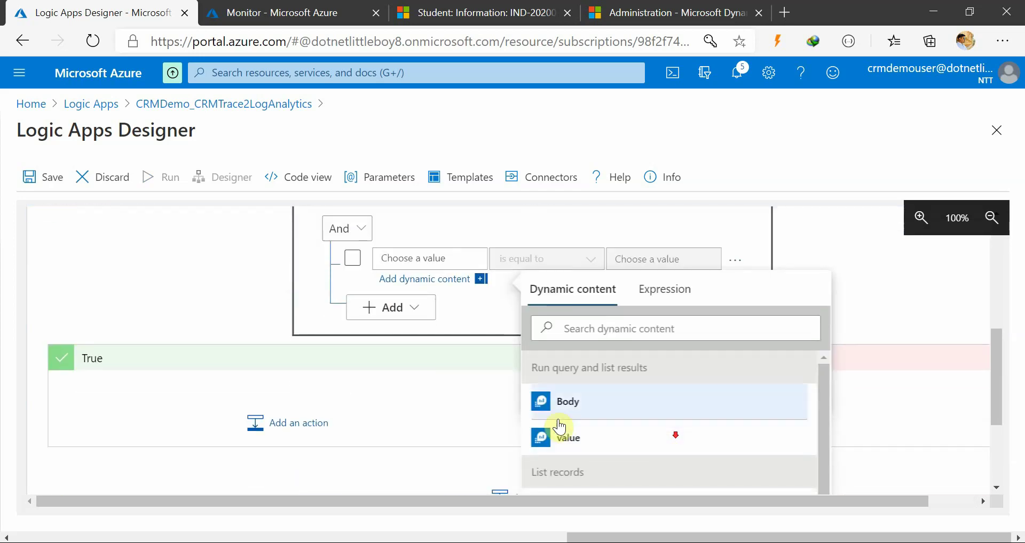
left_click(556, 434)
scroll(524, 320, "up", 1)
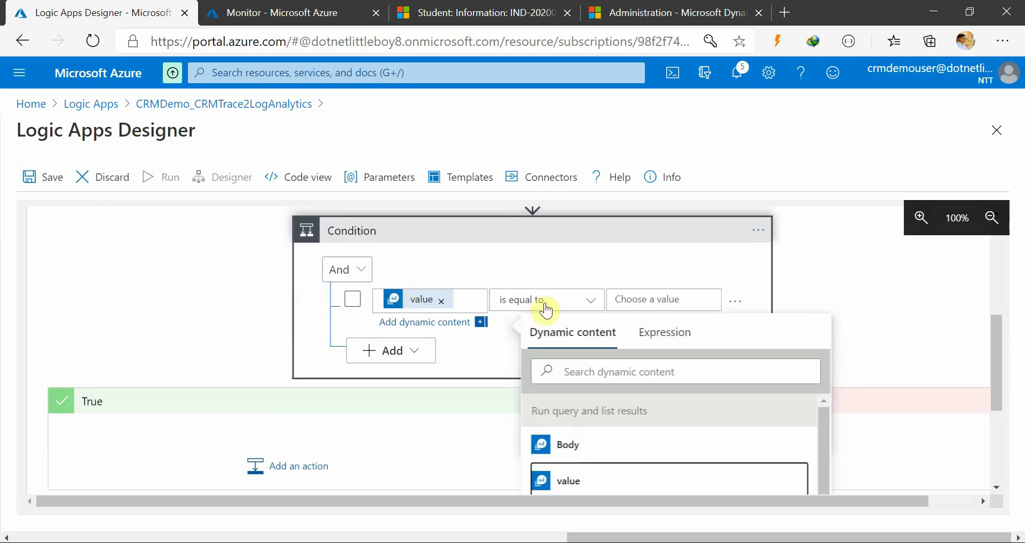
Rewrite the left operand as the expression length(body(...)?['value'])
left_click(468, 300)
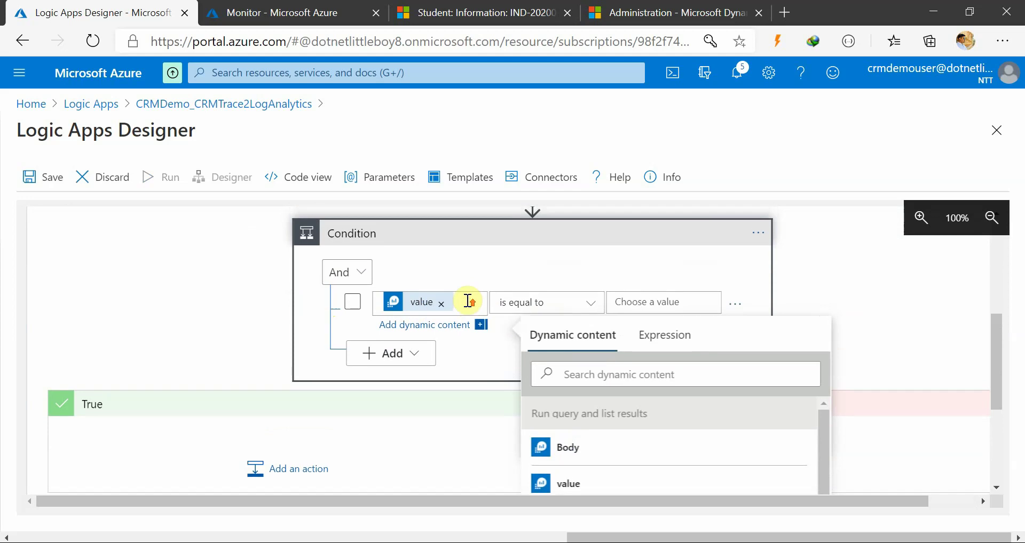
scroll(464, 299, "up", 2)
scroll(600, 414, "down", 2)
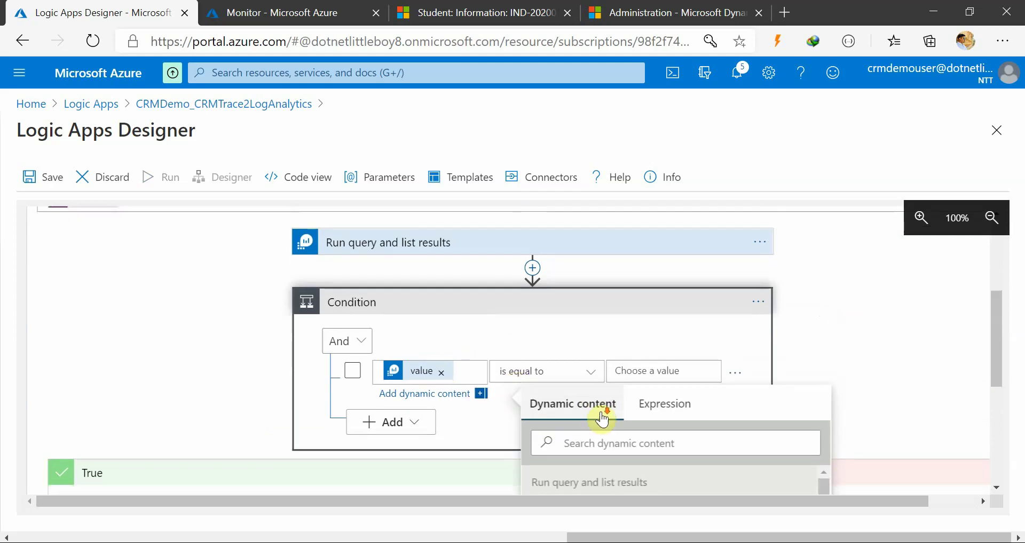
left_click(597, 370)
type("[{}{")
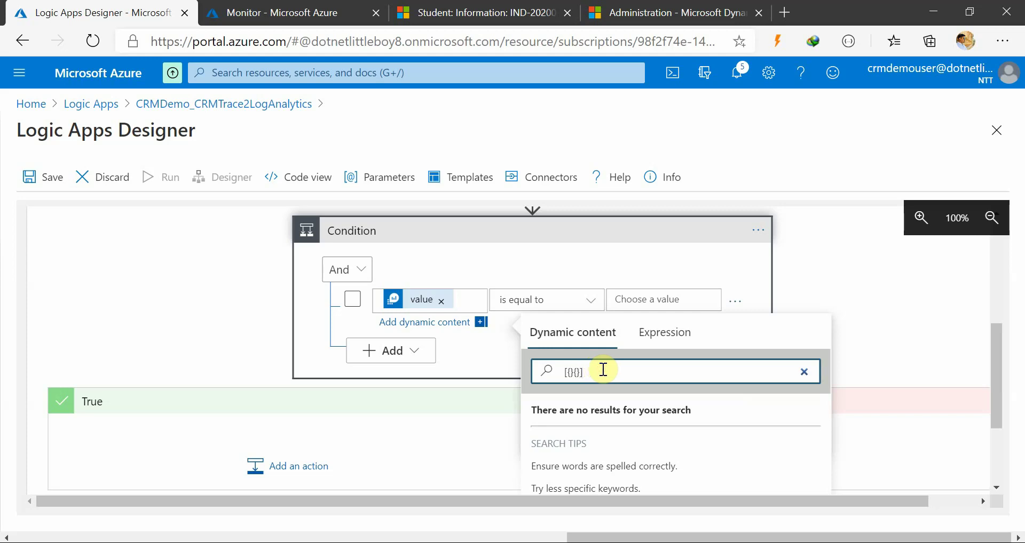
key("BackSpace")
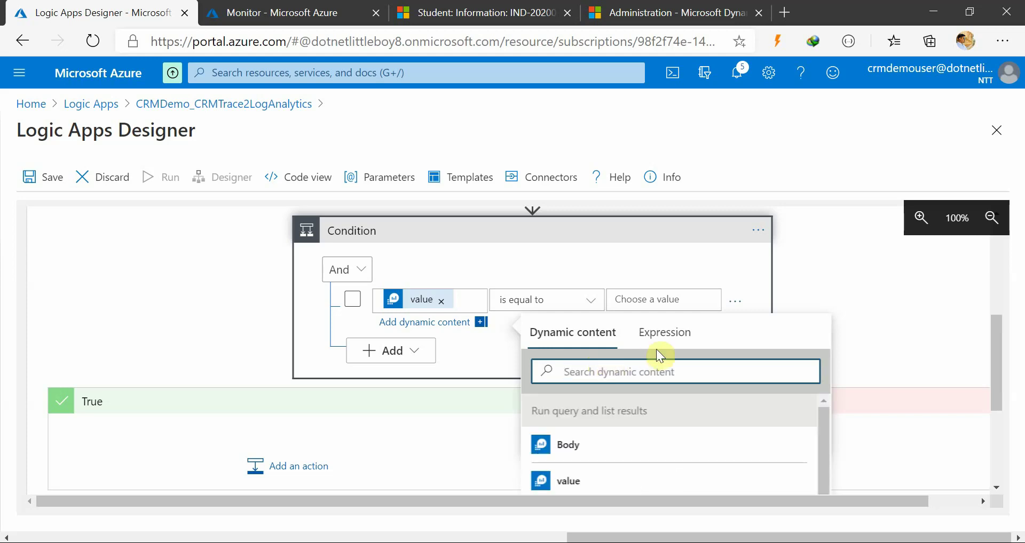
left_click(657, 346)
scroll(679, 450, "down", 5)
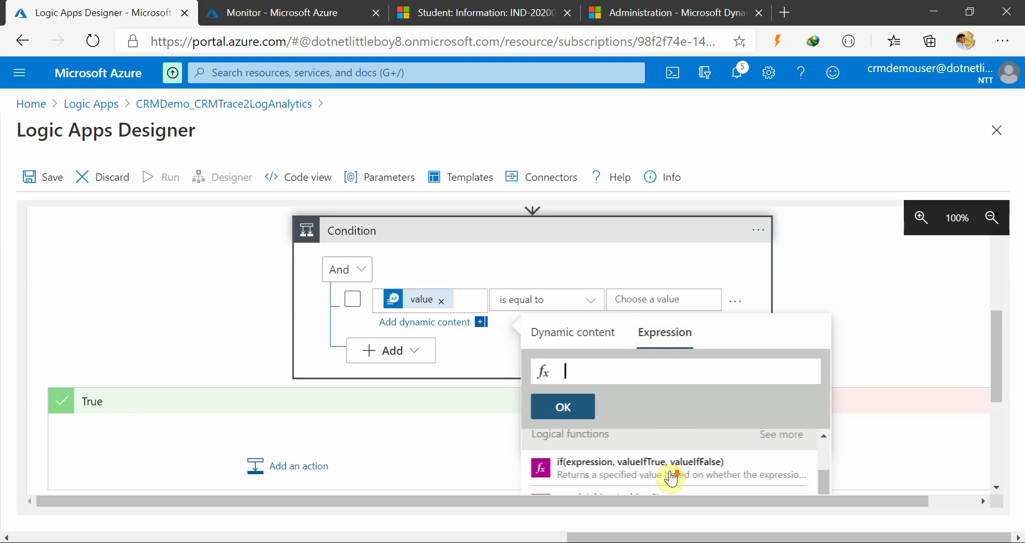
scroll(671, 478, "up", 1)
left_click(636, 448)
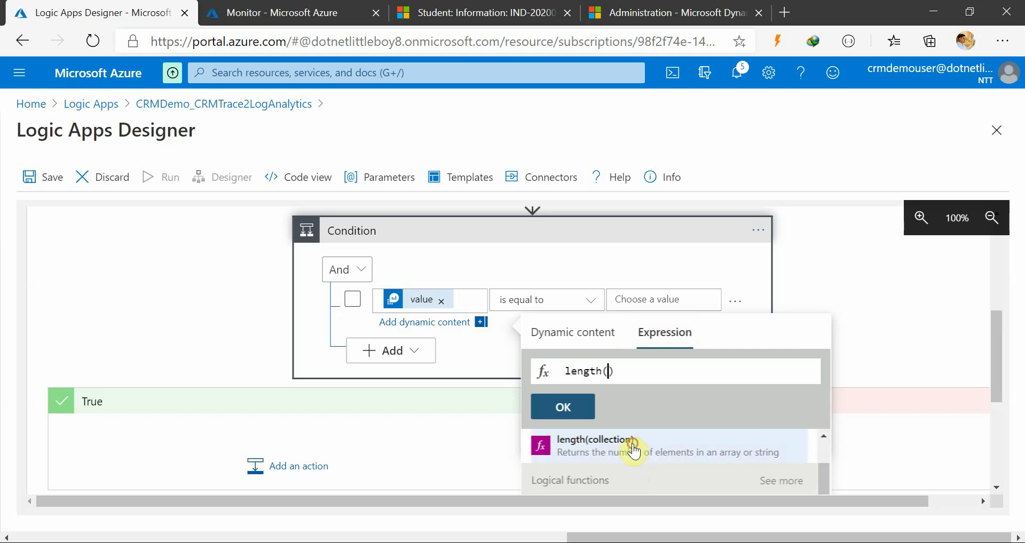
left_click(598, 348)
scroll(603, 427, "down", 1)
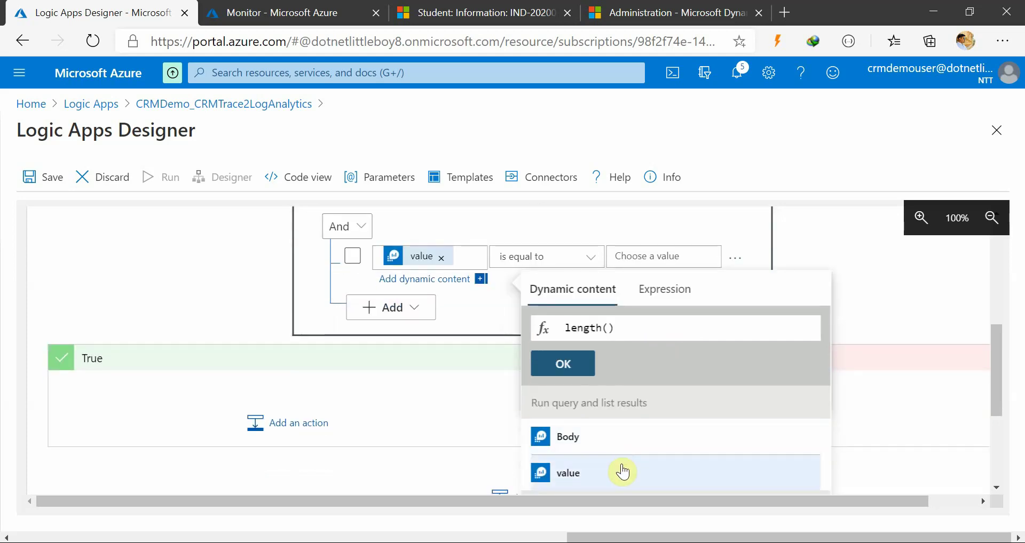
left_click(622, 471)
double_click(652, 328)
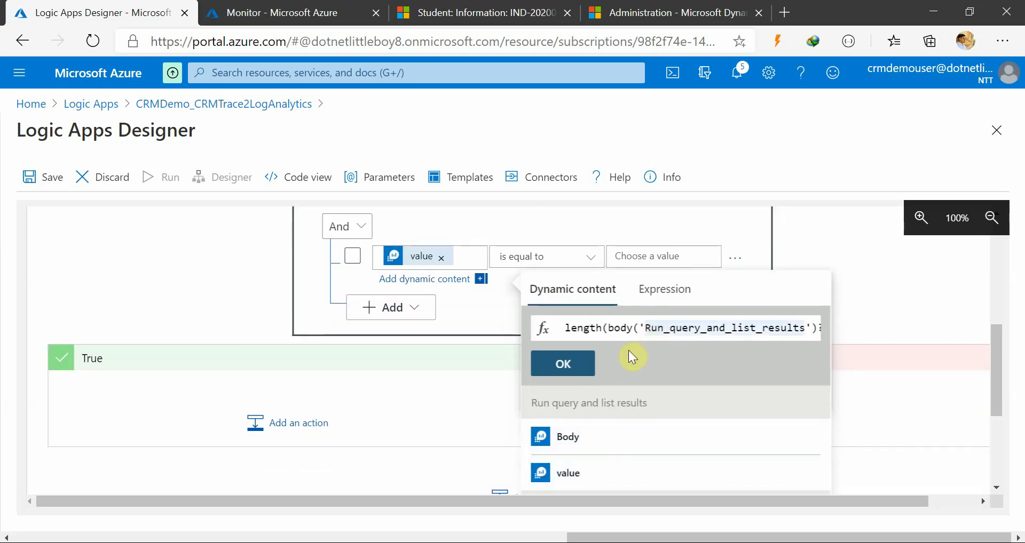
left_click(575, 364)
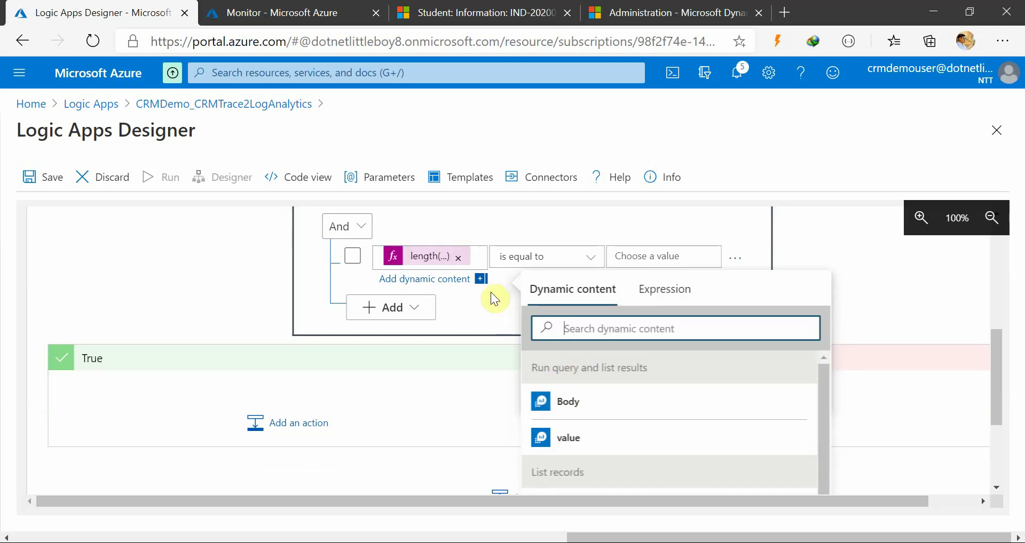
left_click(515, 337)
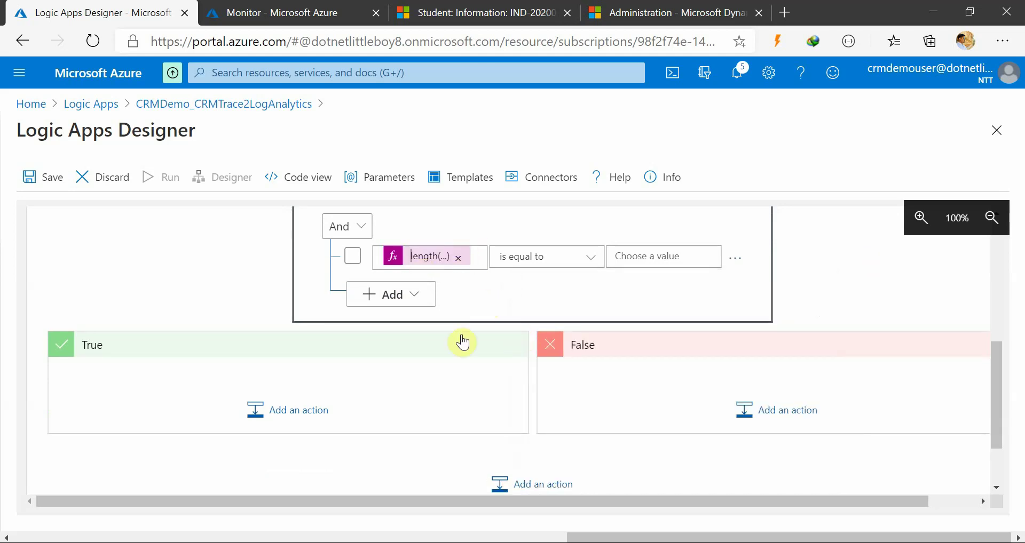
Set the comparison to is equal to 0 and start a True-branch action
scroll(462, 338, "up", 1)
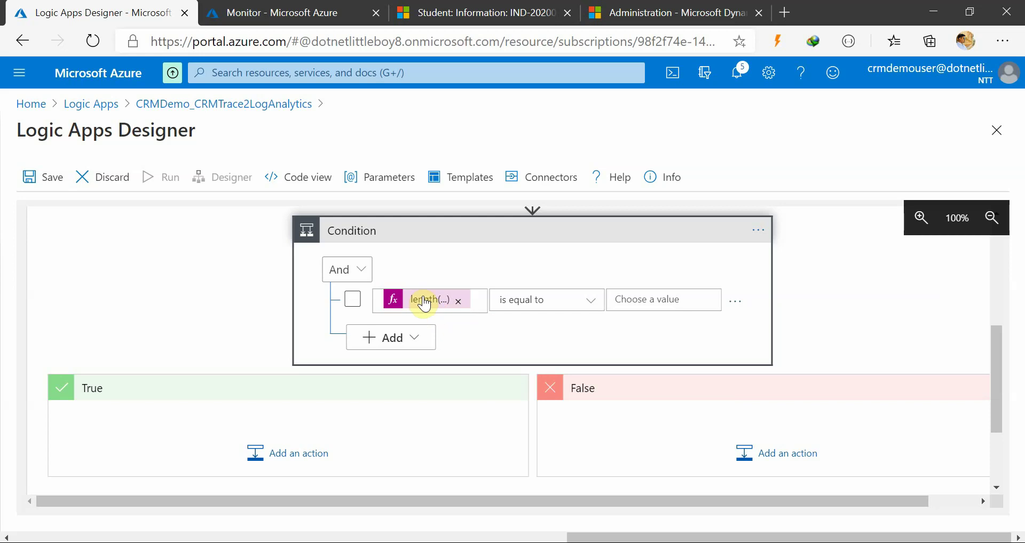
scroll(292, 336, "up", 3)
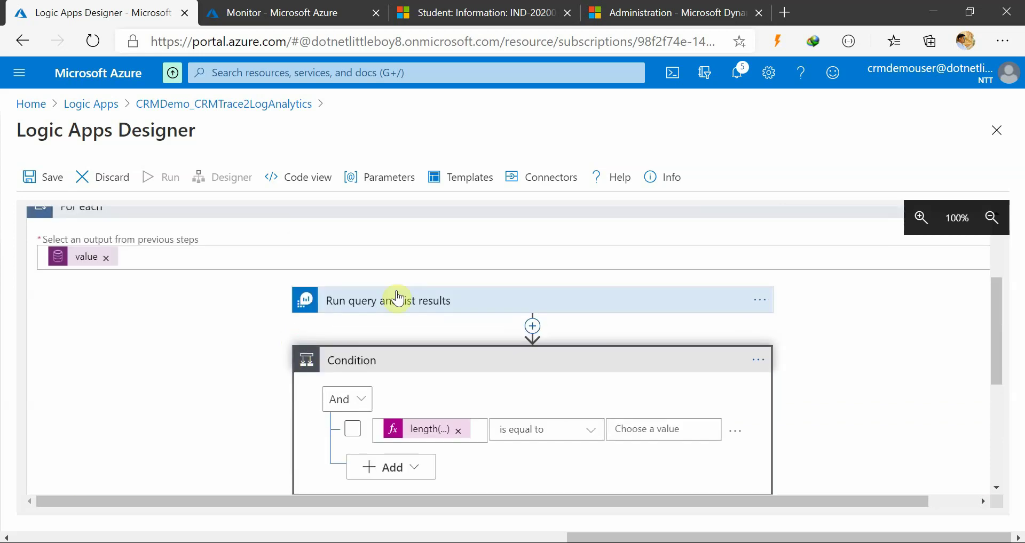
scroll(389, 407, "down", 2)
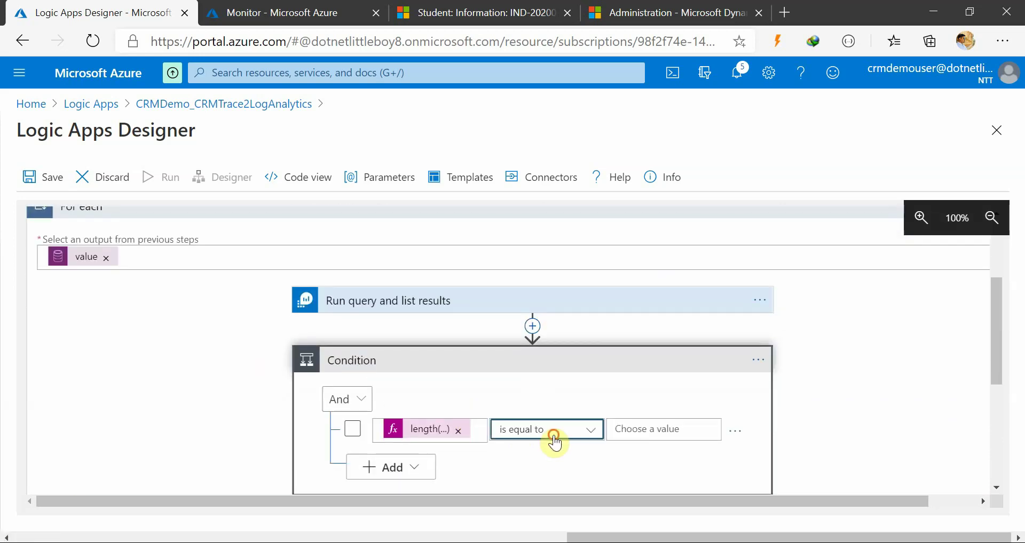
left_click(554, 433)
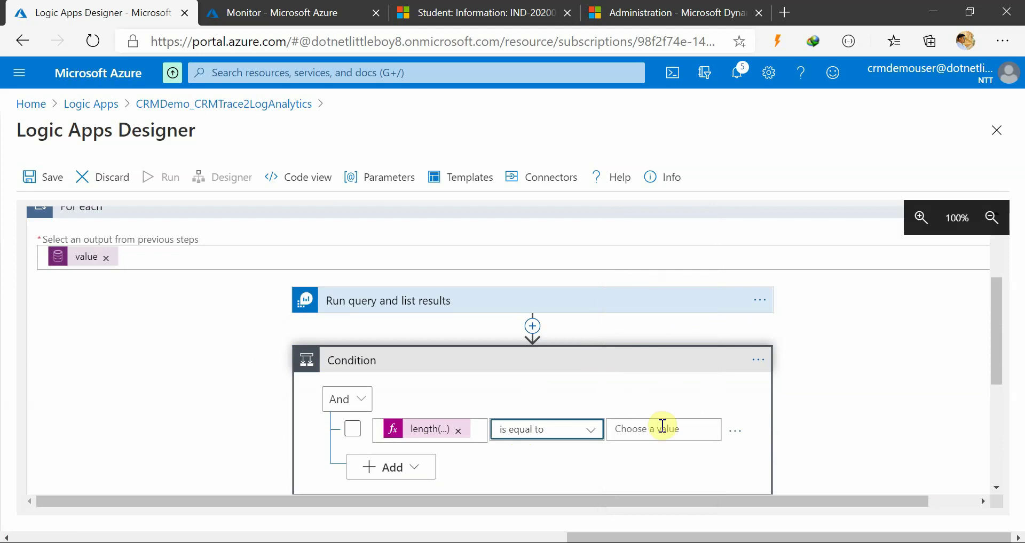
left_click(660, 428)
type("0")
left_click(344, 462)
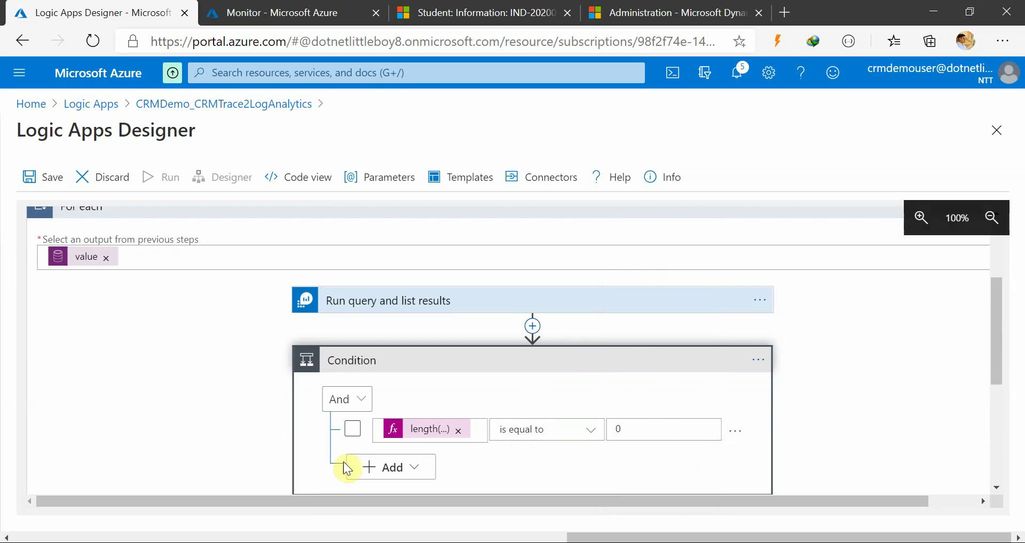
scroll(255, 416, "down", 5)
left_click(297, 377)
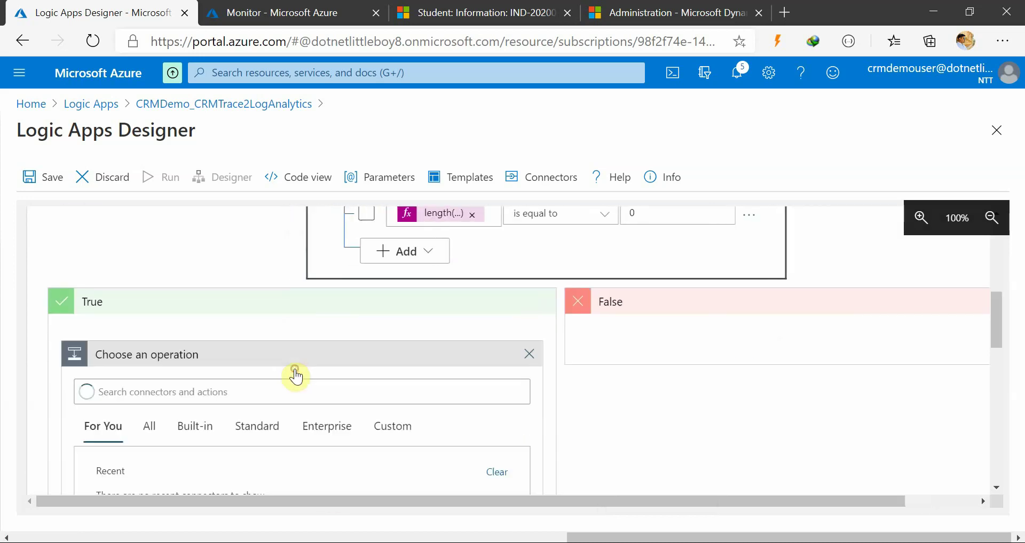
Add Log Analytics Data Collector Send Data (preview) with Current item as JSON Request body
left_click(223, 445)
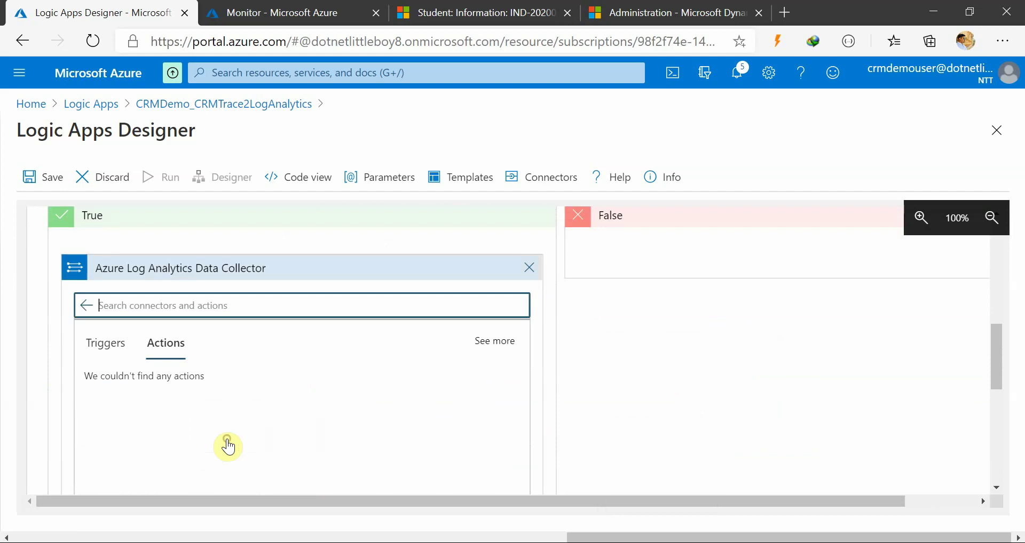
scroll(202, 416, "down", 2)
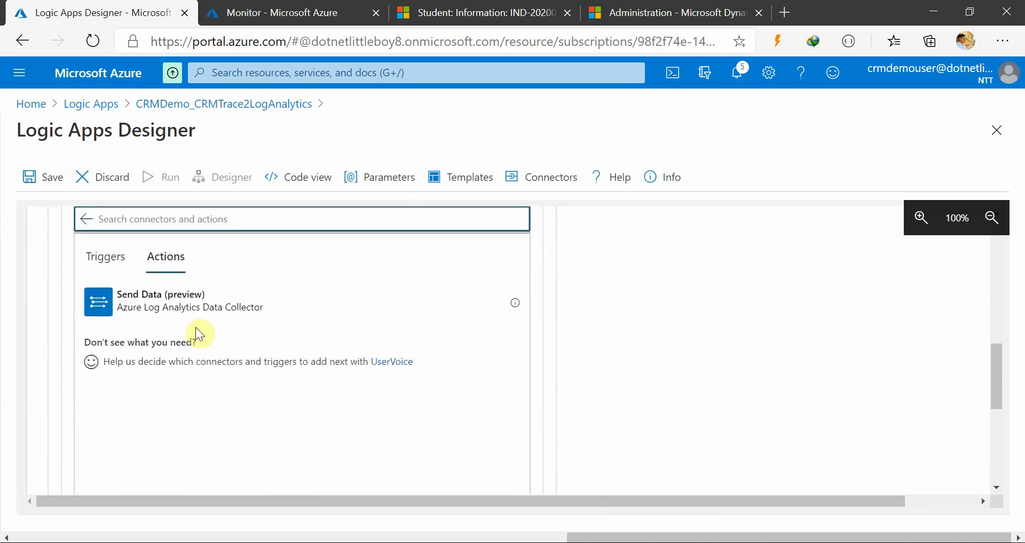
left_click(181, 303)
scroll(316, 387, "up", 2)
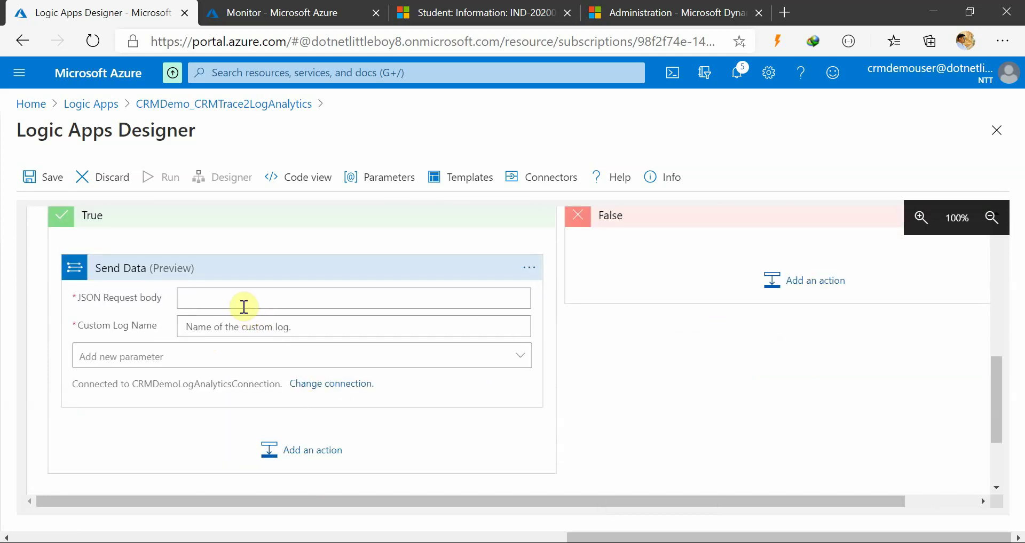
left_click(242, 305)
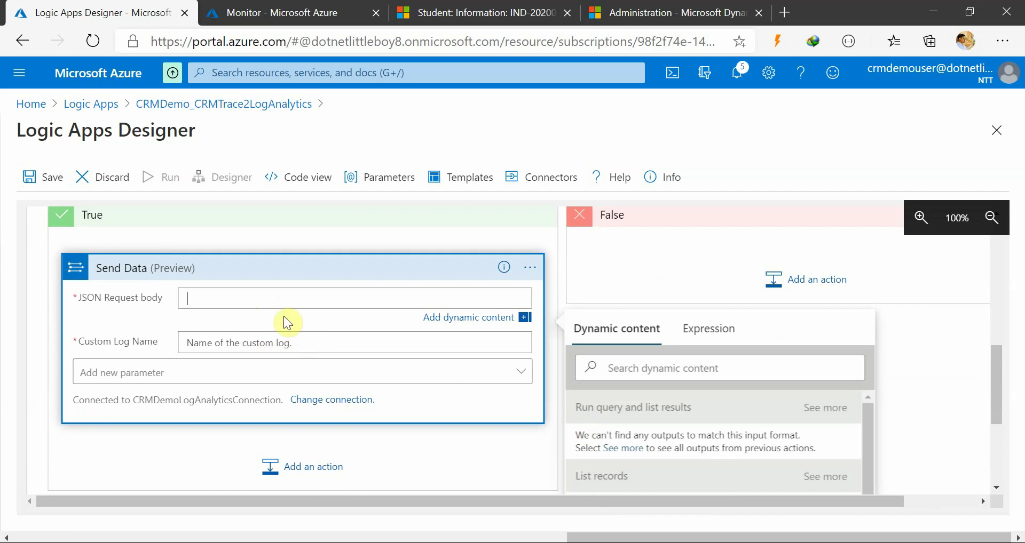
scroll(830, 457, "down", 1)
scroll(829, 456, "down", 4)
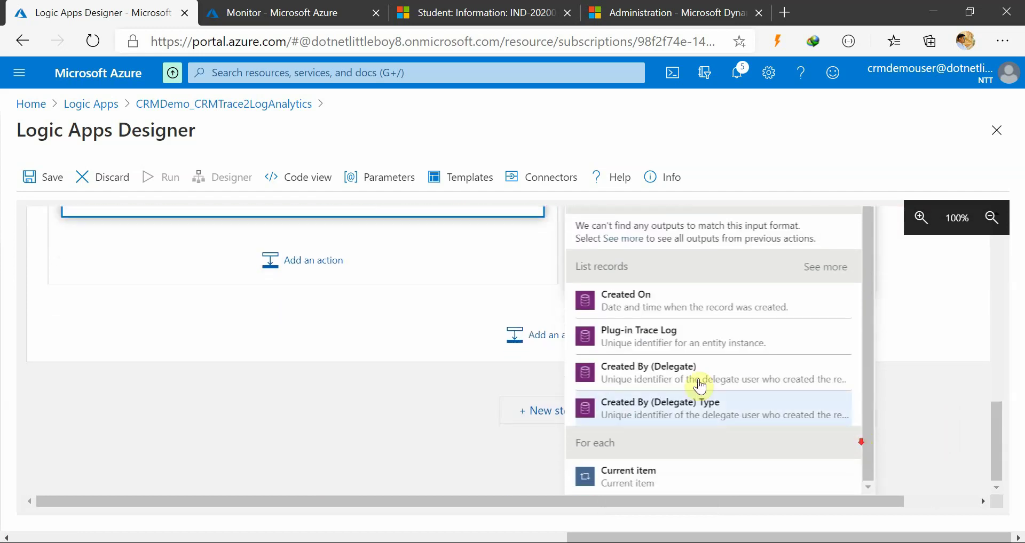
left_click(666, 491)
scroll(386, 412, "up", 5)
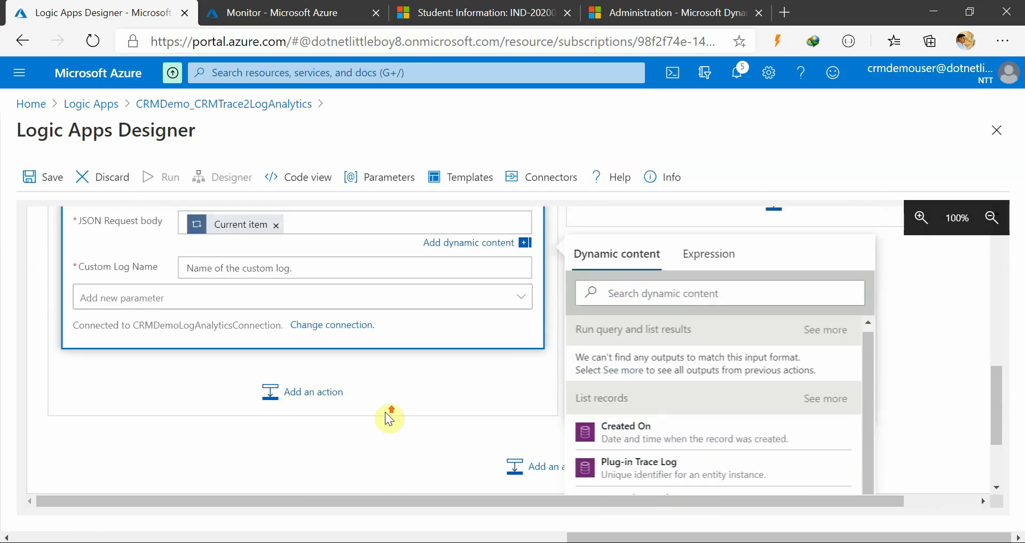
Copy CRMTraceLog_CRMDemo from Monitor and paste it as the Custom Log Name
left_click(304, 401)
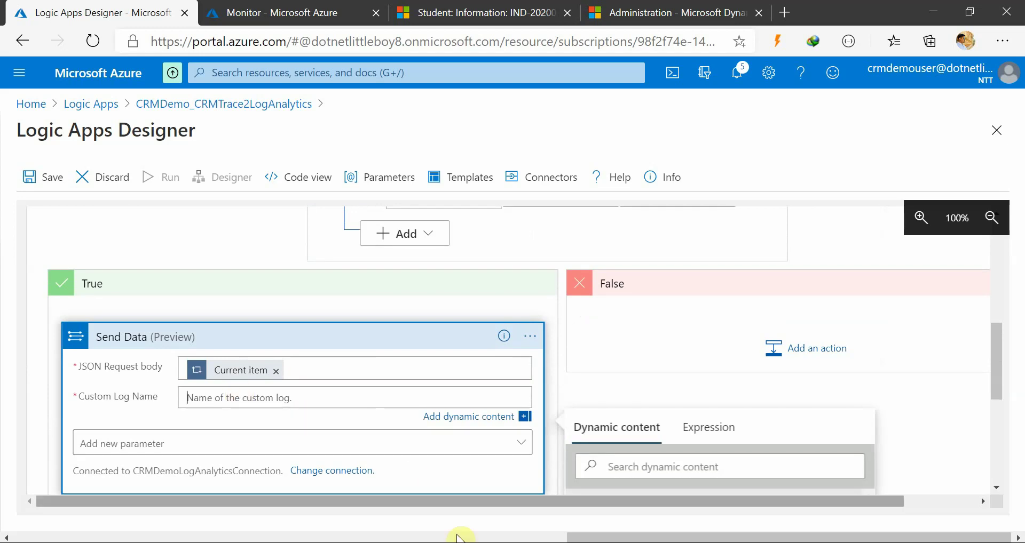
left_click(300, 10)
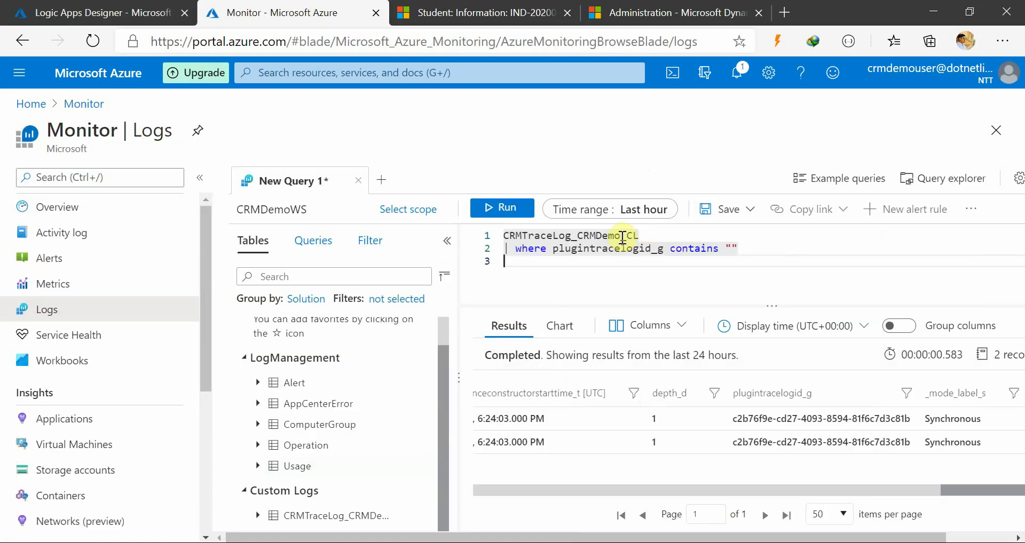
left_click_drag(621, 236, 491, 225)
key("ctrl+c")
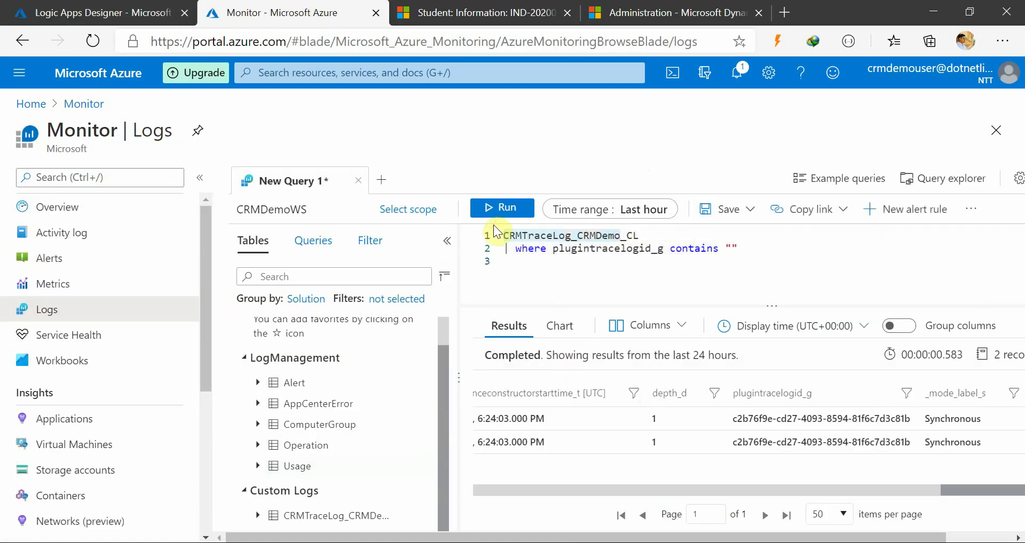
left_click(125, 12)
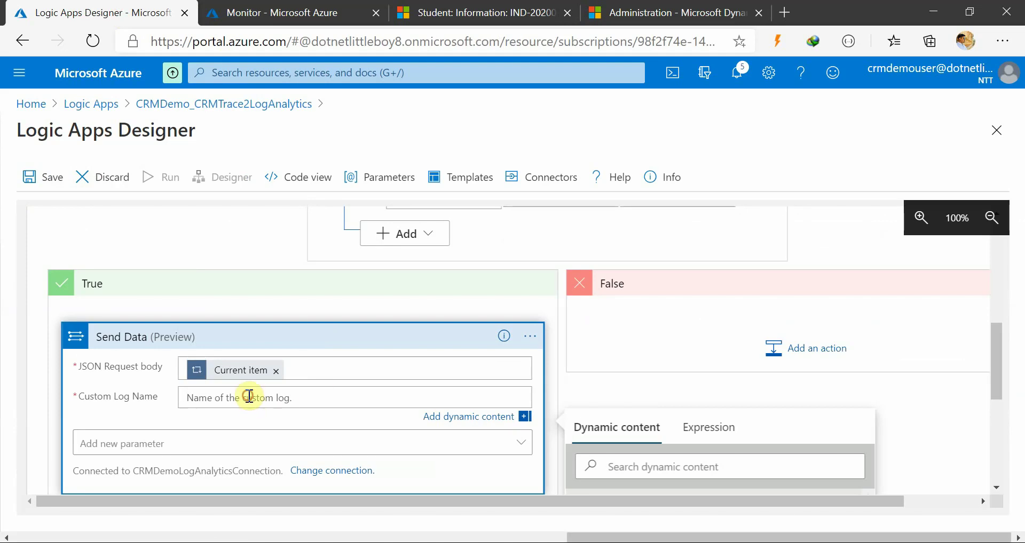
key("ctrl+v")
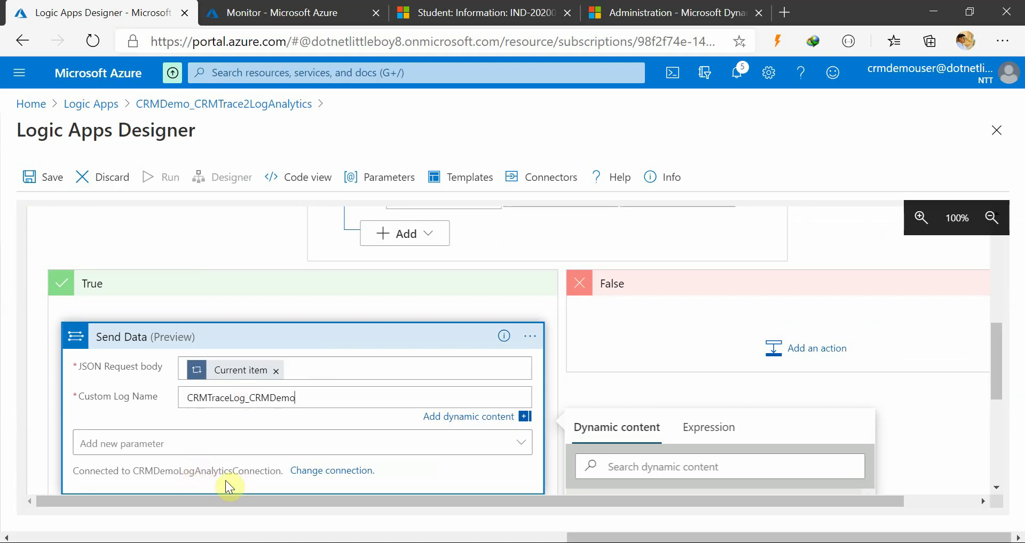
scroll(96, 437, "down", 1)
scroll(95, 435, "down", 2)
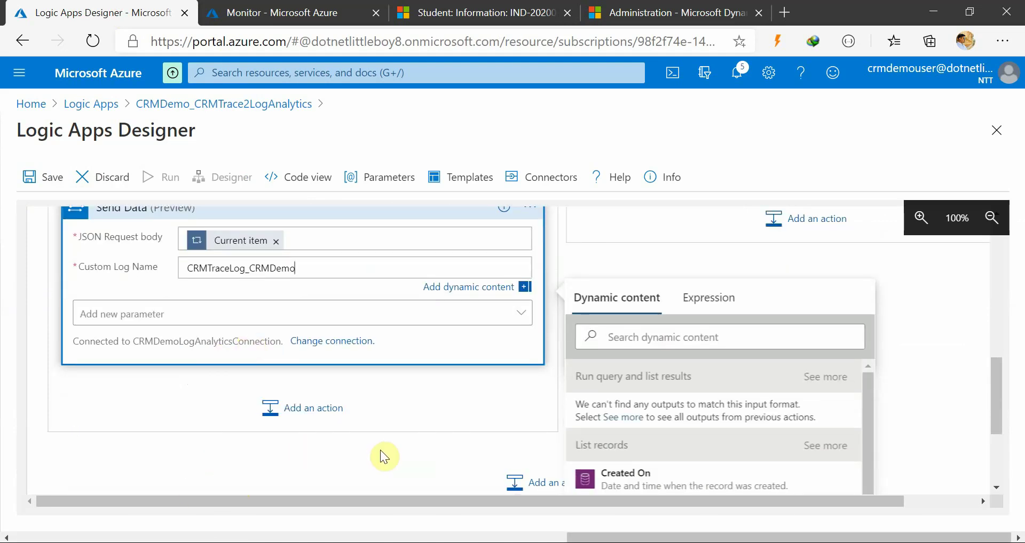
scroll(299, 443, "up", 2)
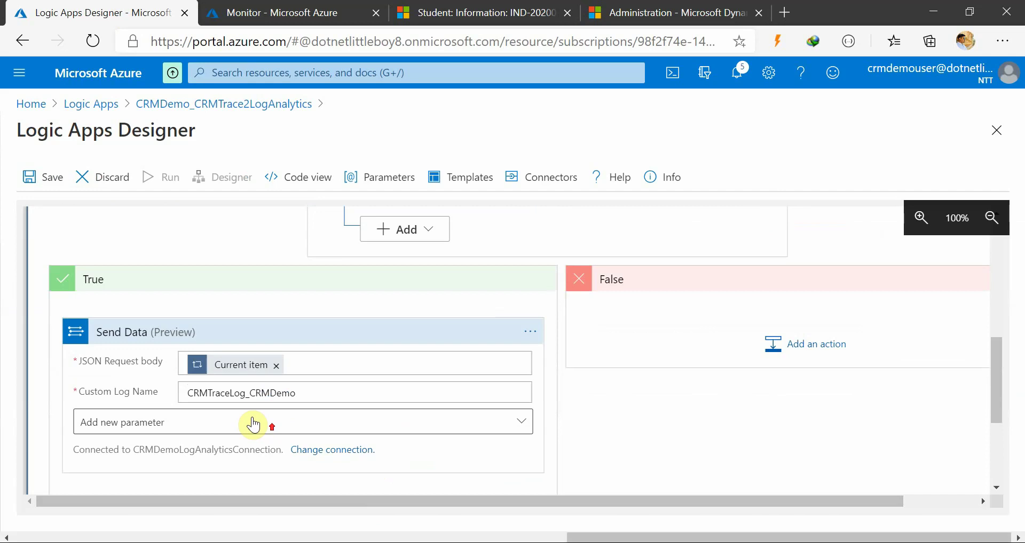
Save the logic app and review the expanded Run query and list results step
left_click(37, 178)
scroll(559, 424, "up", 2)
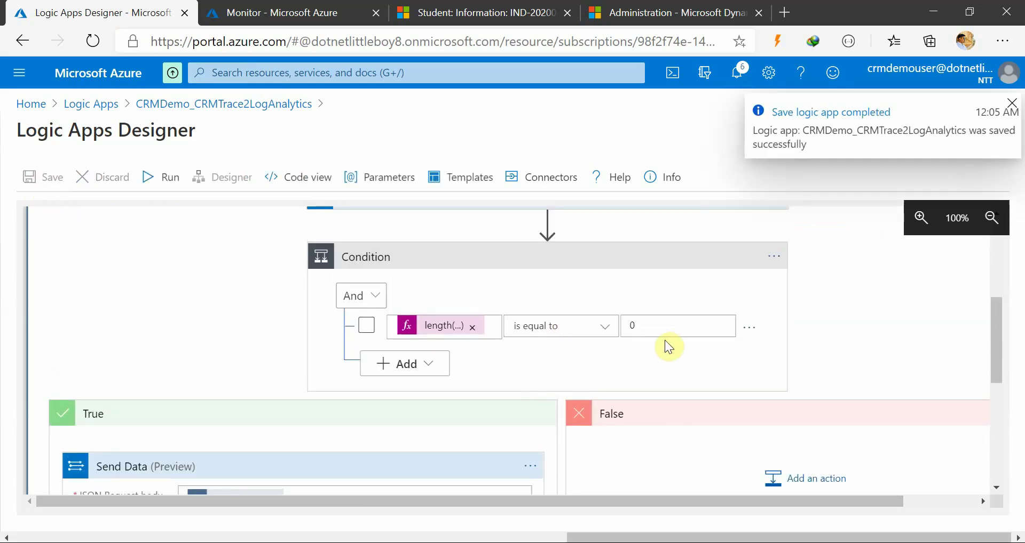
scroll(705, 444, "down", 2)
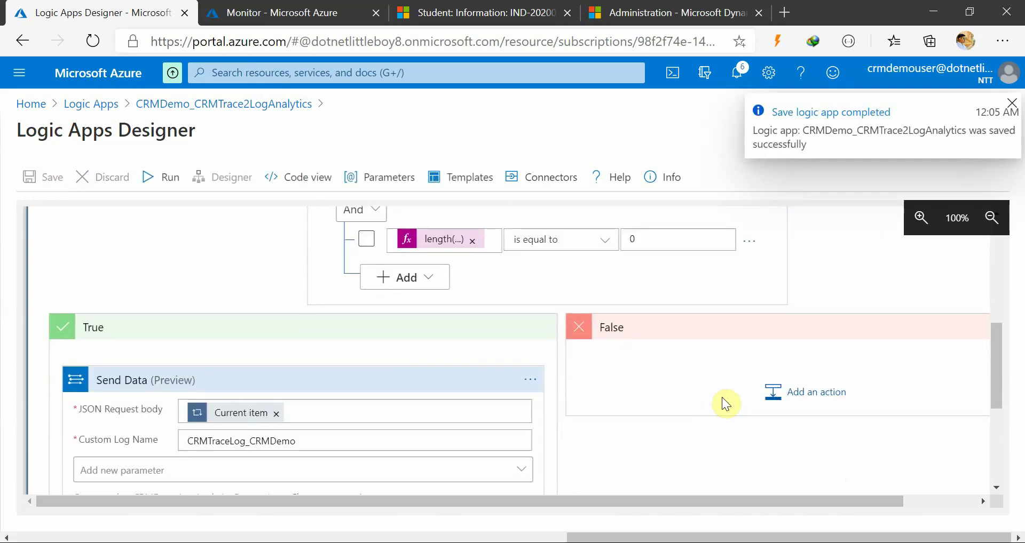
scroll(771, 459, "up", 2)
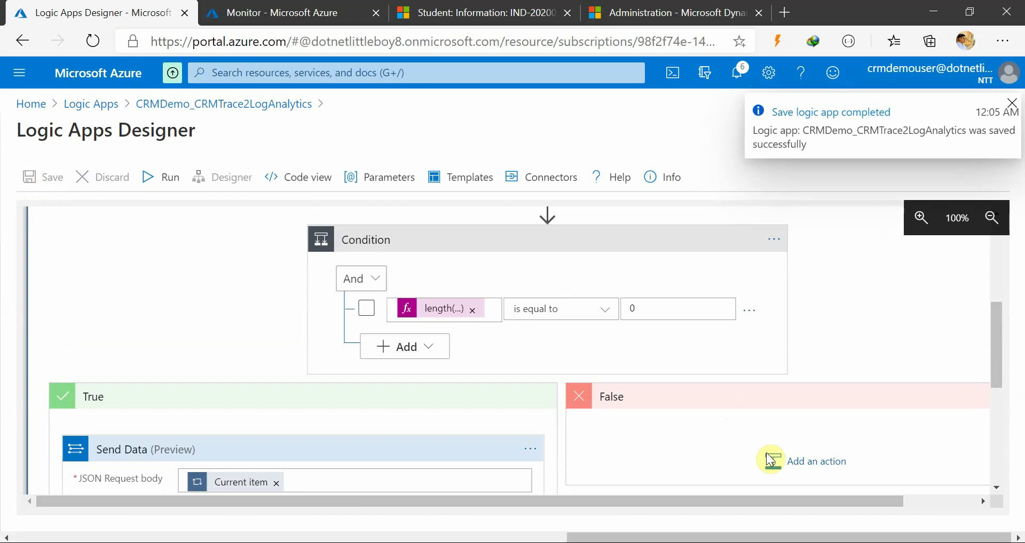
scroll(785, 438, "up", 1)
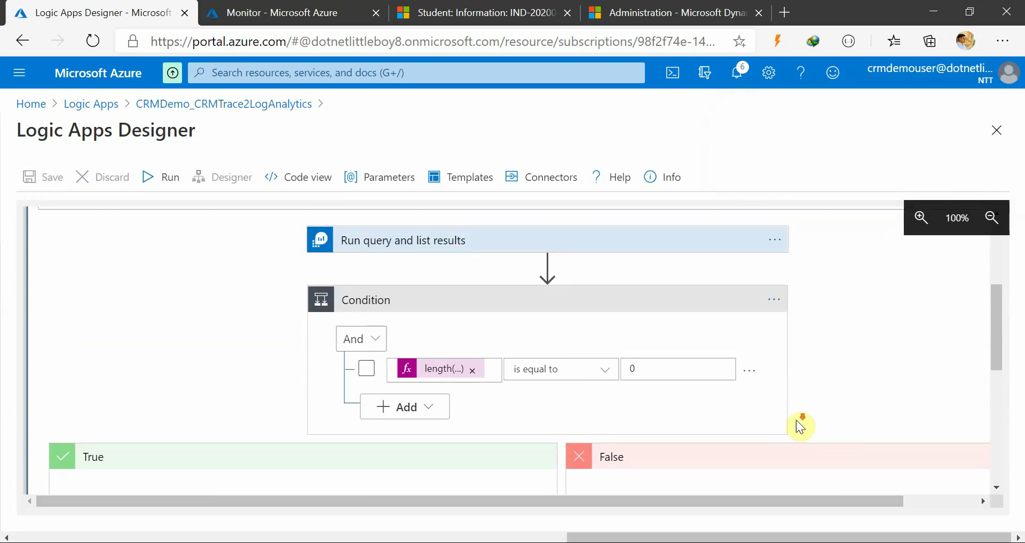
scroll(384, 374, "up", 4)
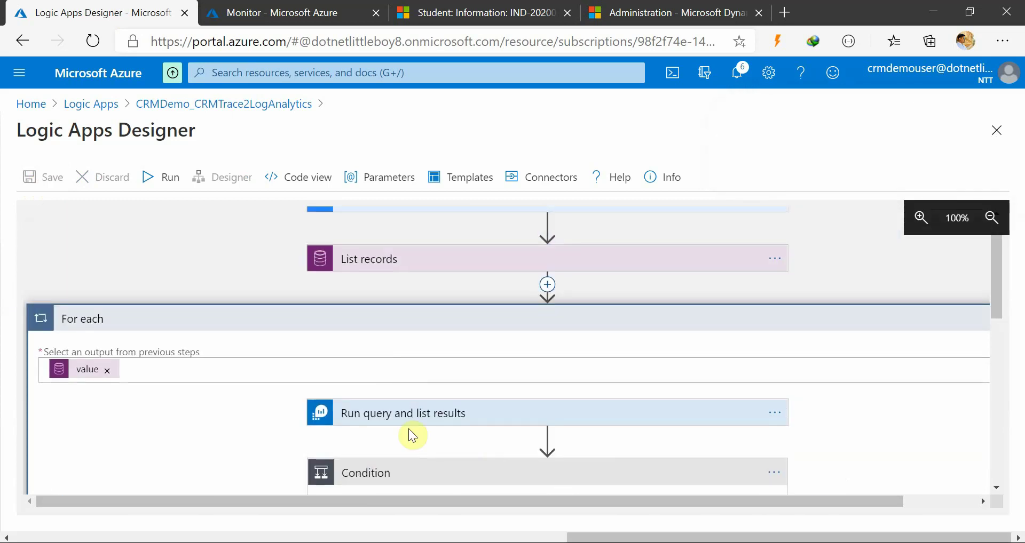
left_click(463, 417)
scroll(652, 430, "down", 3)
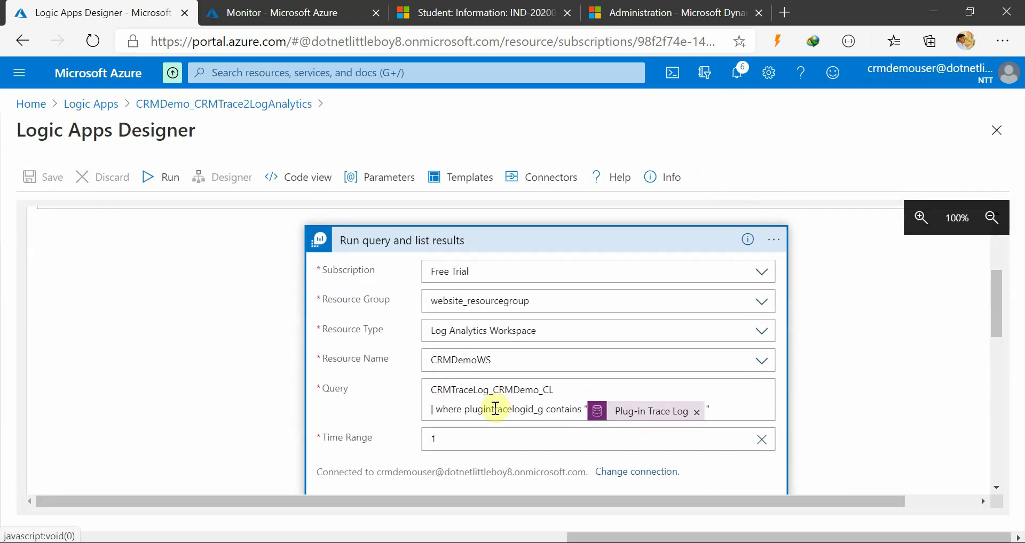
scroll(488, 408, "down", 2)
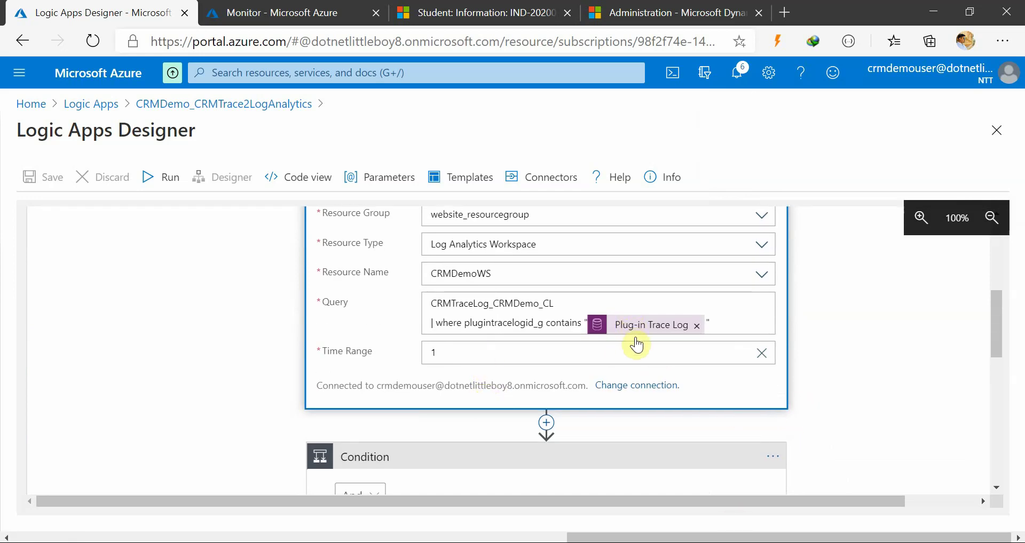
scroll(640, 325, "up", 2)
scroll(512, 330, "up", 5)
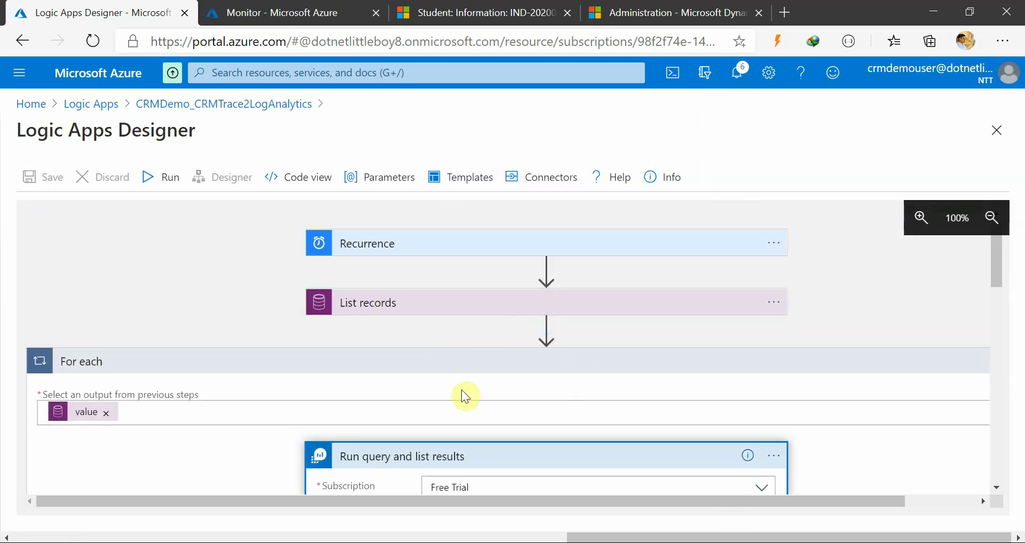
scroll(464, 396, "down", 7)
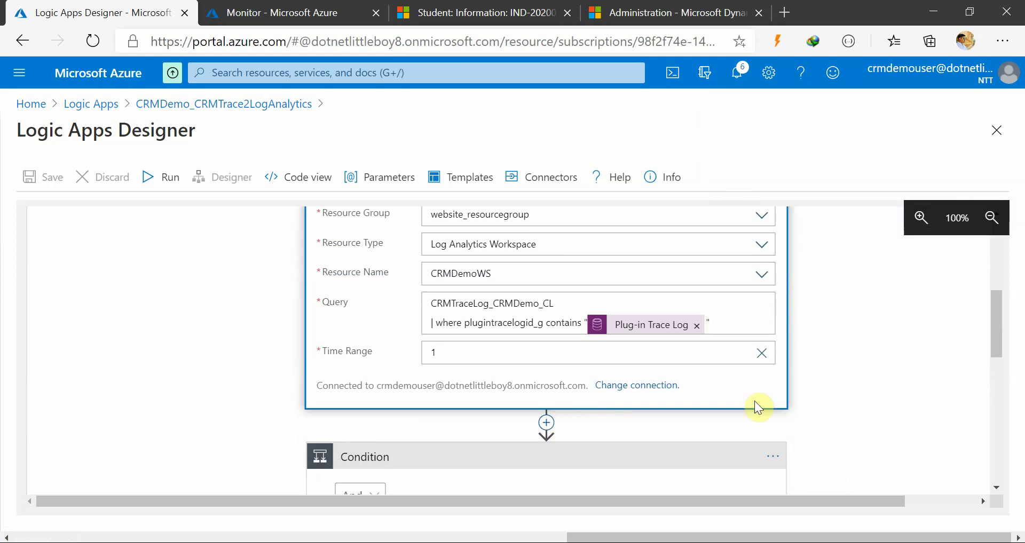
scroll(500, 421, "down", 4)
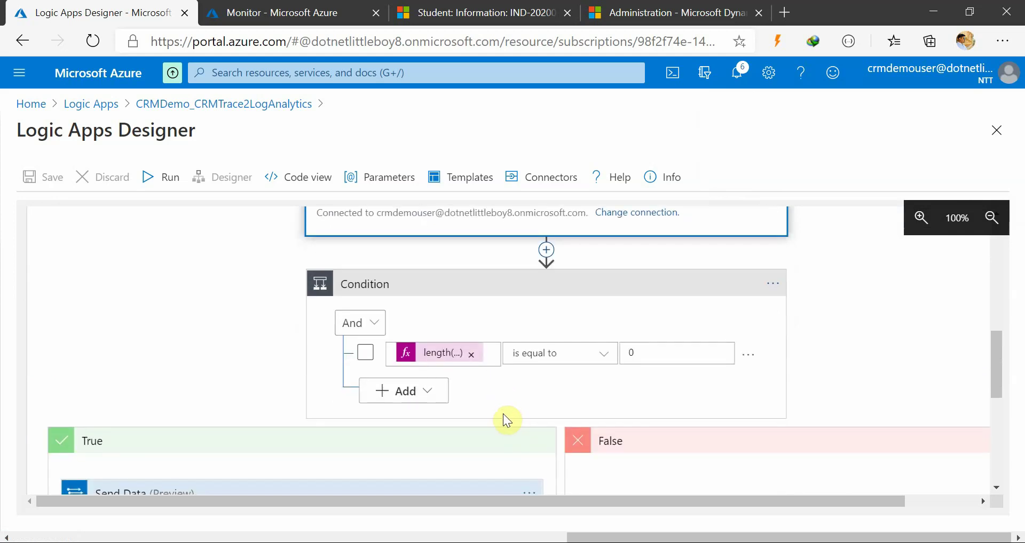
scroll(502, 414, "up", 2)
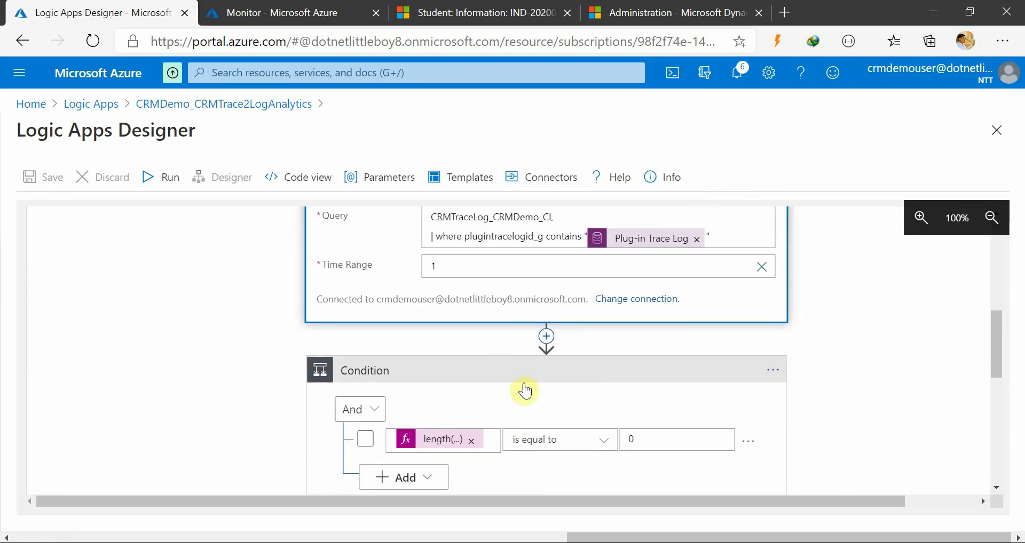
scroll(529, 391, "down", 2)
scroll(529, 393, "down", 1)
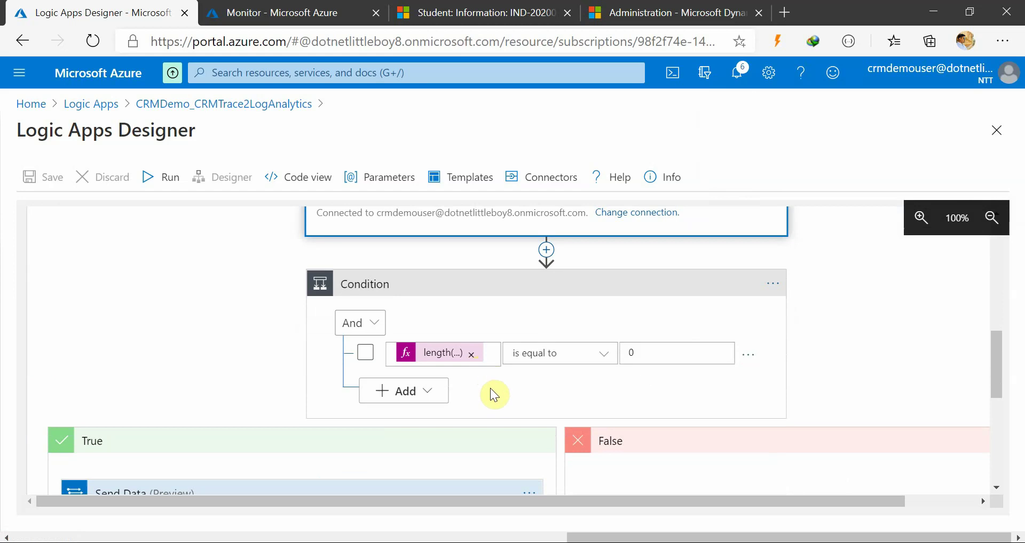
scroll(494, 395, "down", 1)
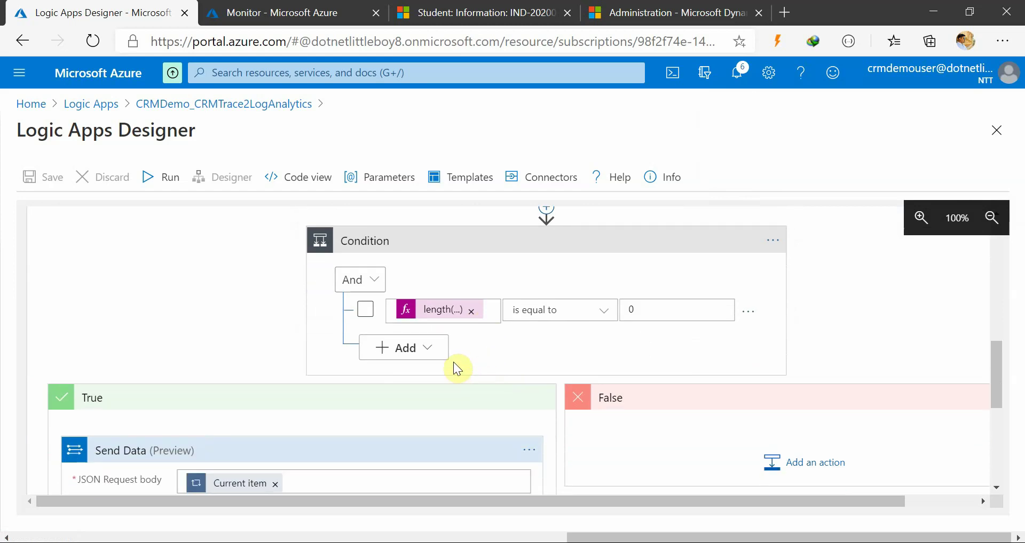
scroll(460, 359, "down", 2)
scroll(373, 384, "up", 1)
scroll(251, 427, "down", 2)
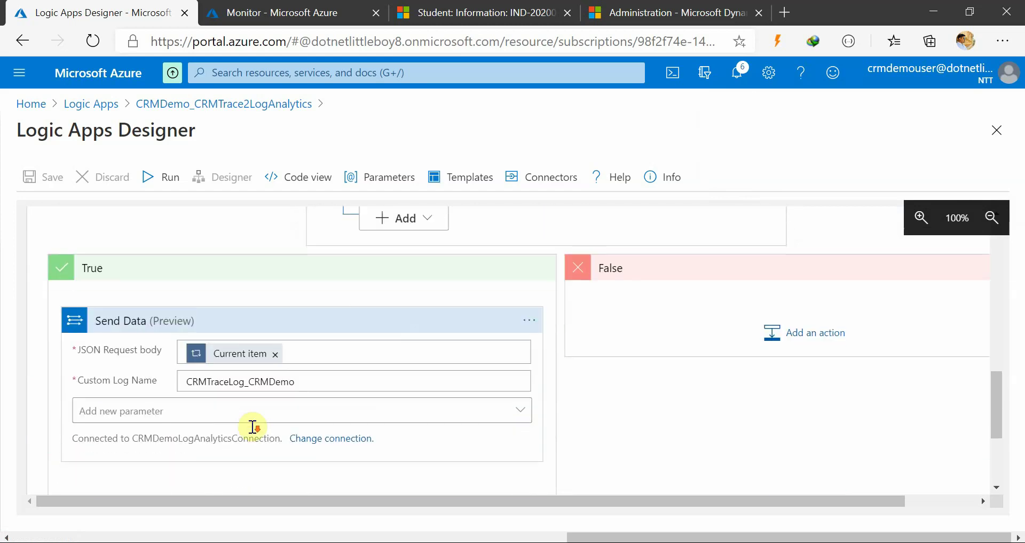
scroll(342, 460, "up", 1)
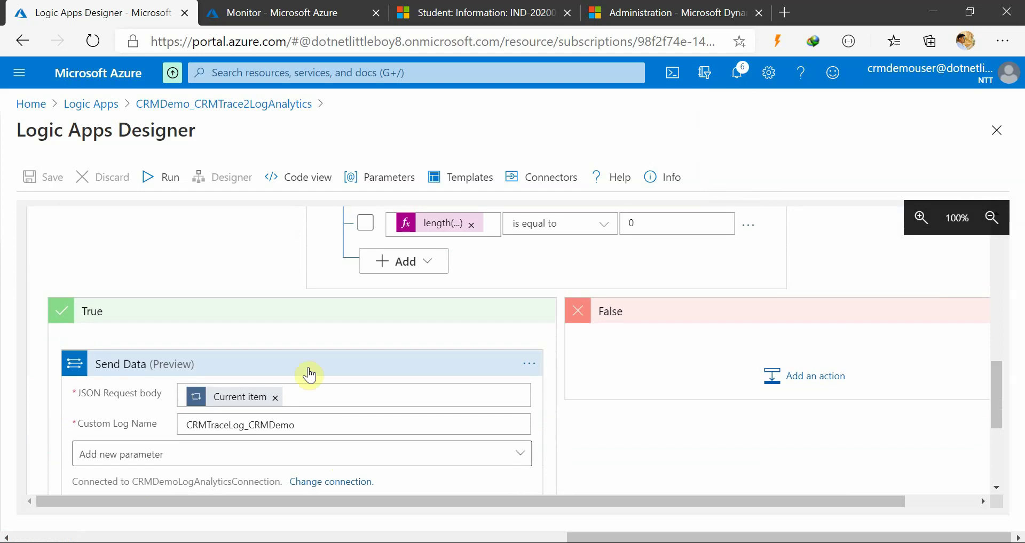
Check the Monitor logs, then refresh the Dynamics 365 plug-in trace log records in Advanced Find
left_click(260, 13)
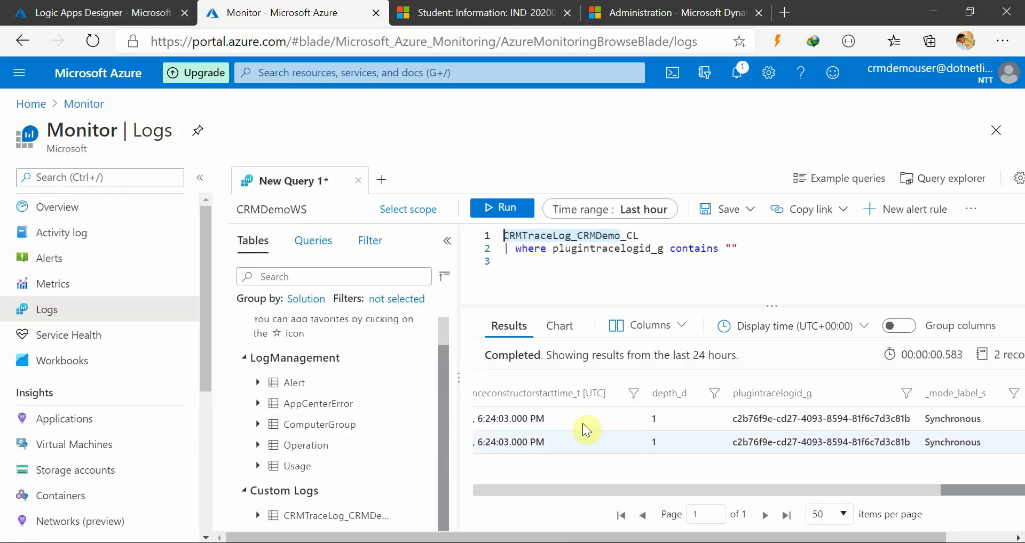
left_click(101, 13)
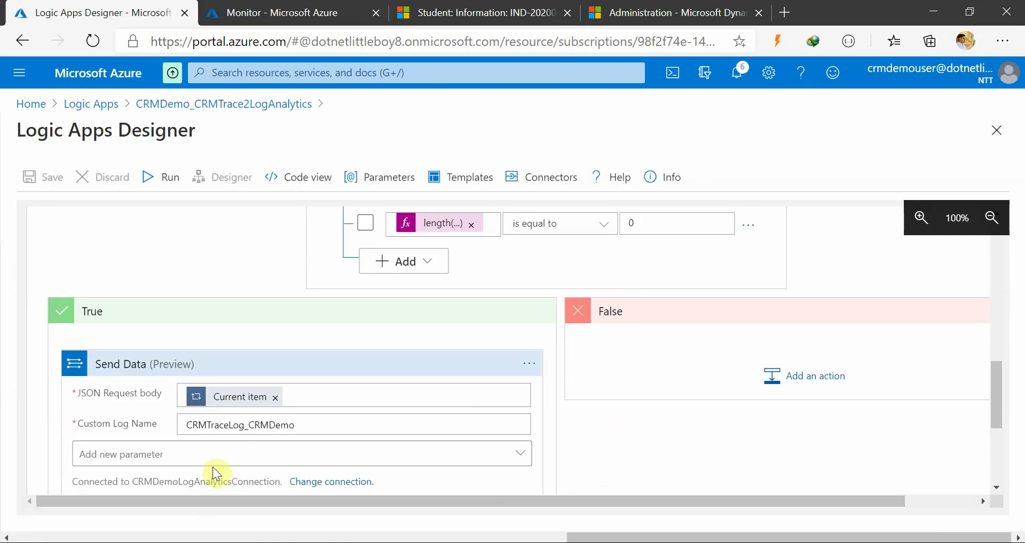
scroll(682, 470, "up", 2)
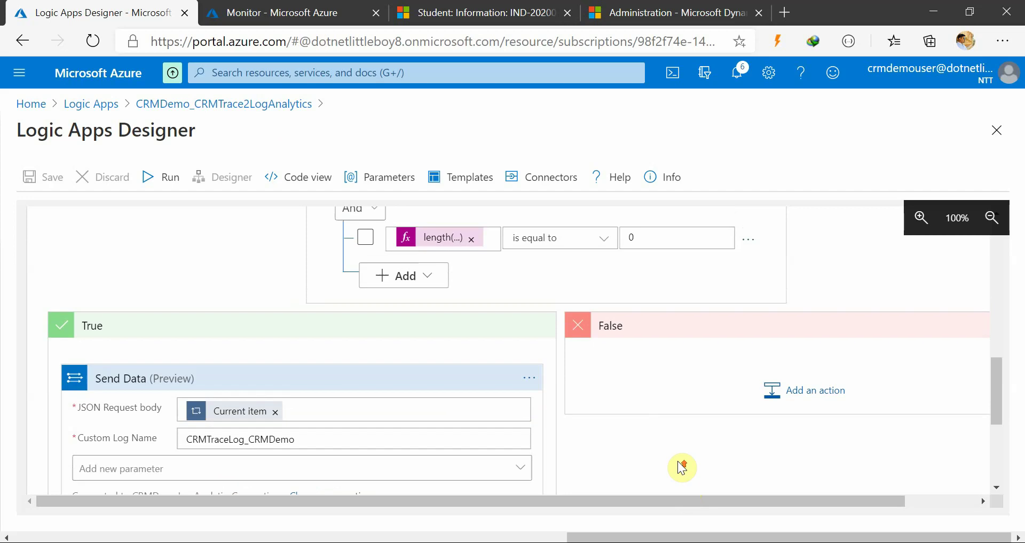
scroll(175, 336, "up", 3)
scroll(175, 335, "up", 6)
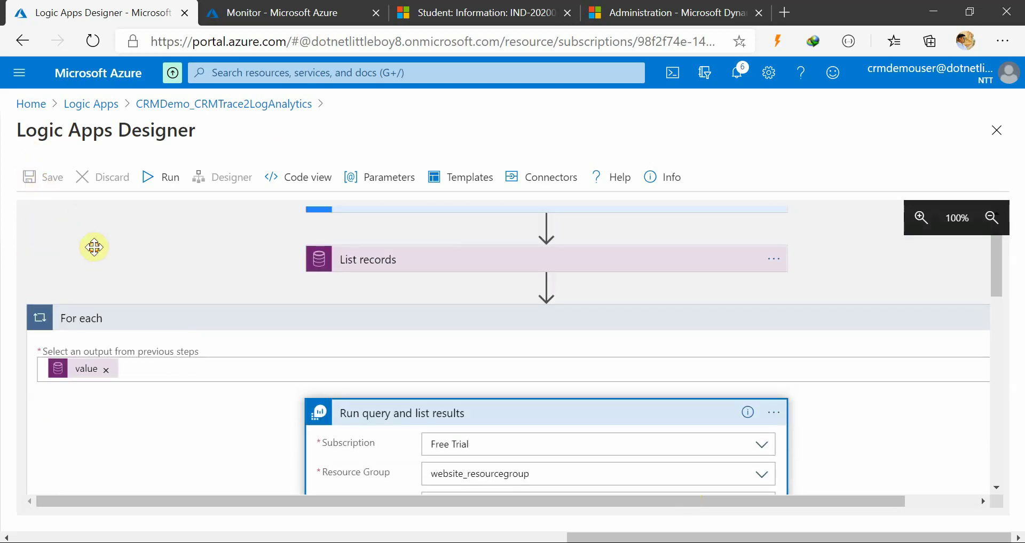
scroll(94, 247, "up", 1)
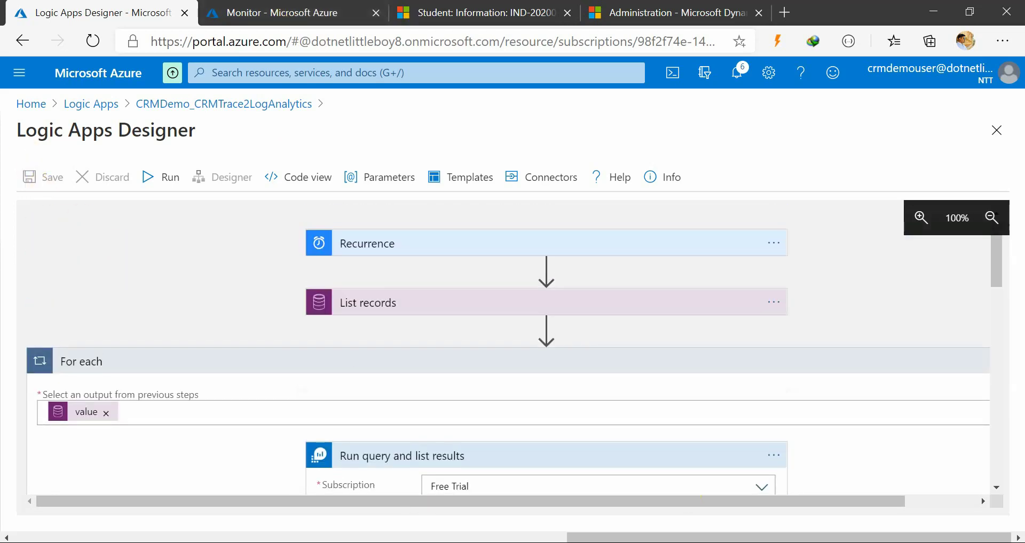
left_click(538, 520)
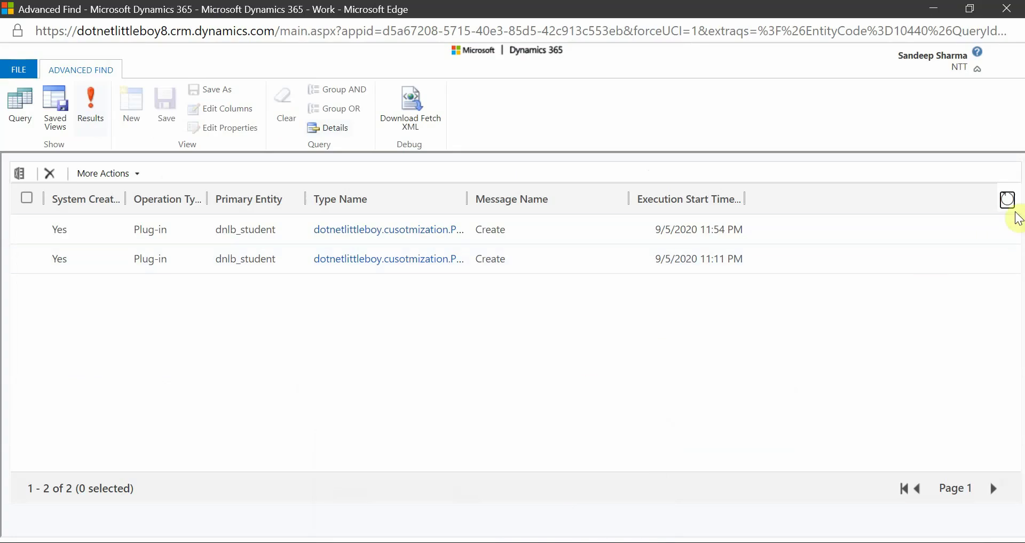
left_click(1007, 200)
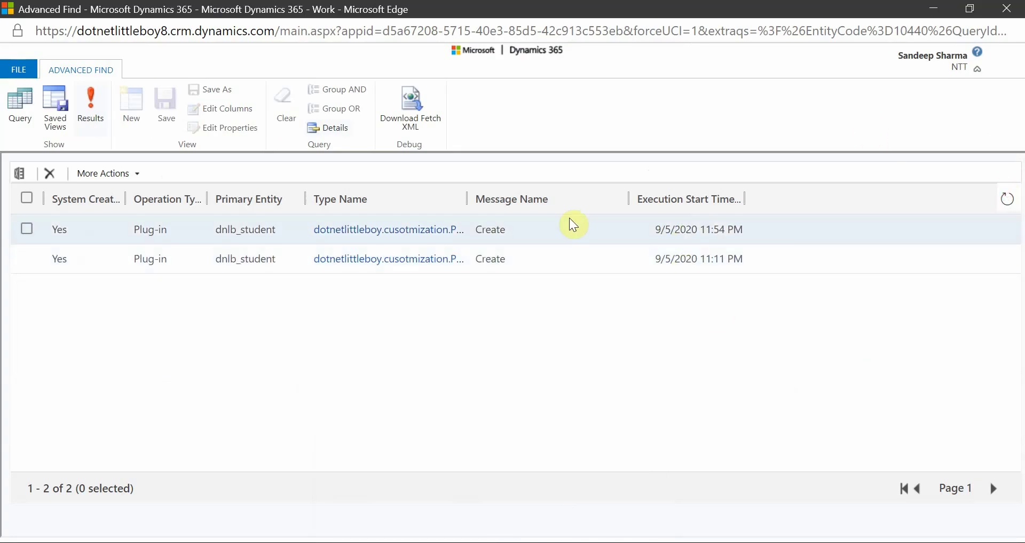
left_click(931, 14)
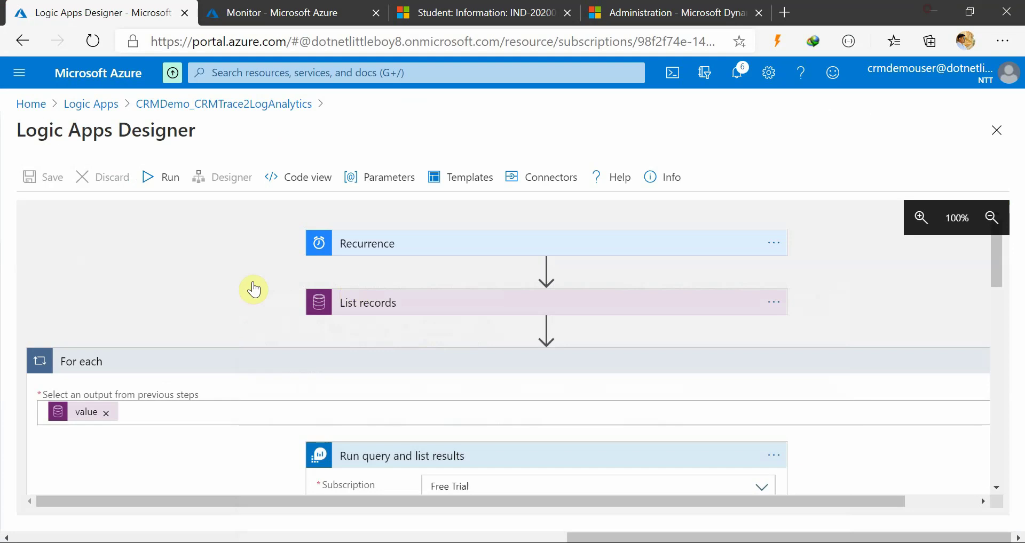
Run the logic app and dismiss the trigger-checked notification
left_click(152, 186)
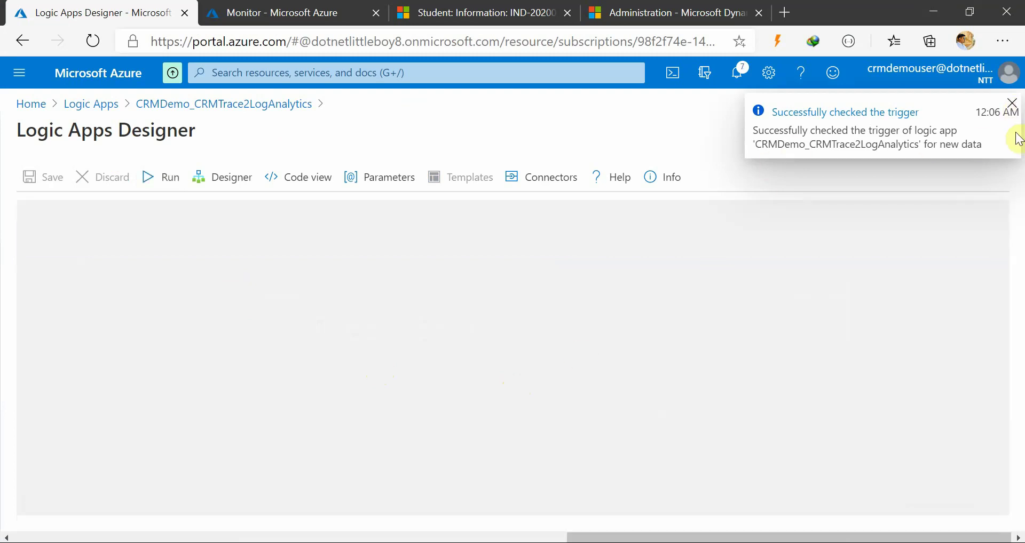
left_click(1012, 103)
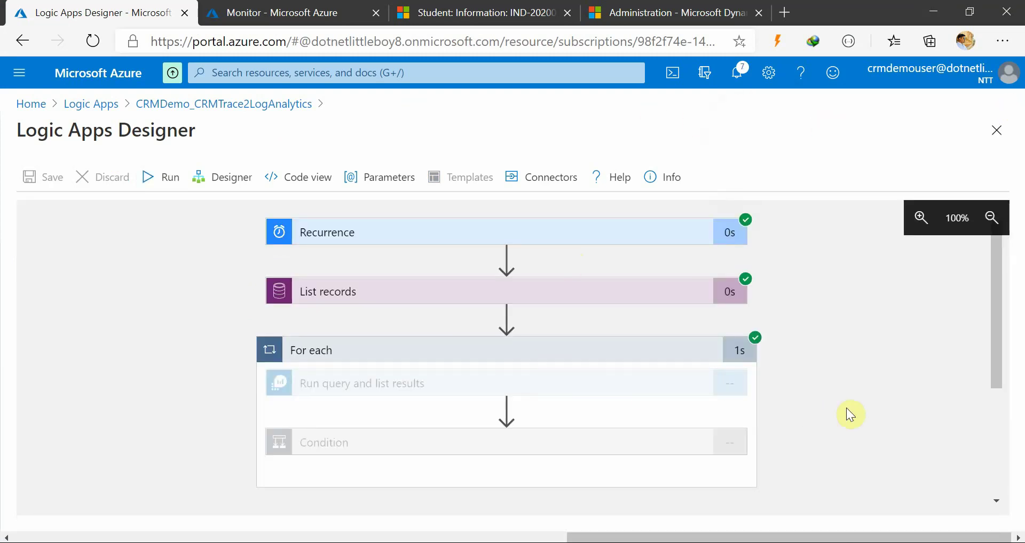
scroll(848, 403, "down", 1)
scroll(597, 407, "down", 1)
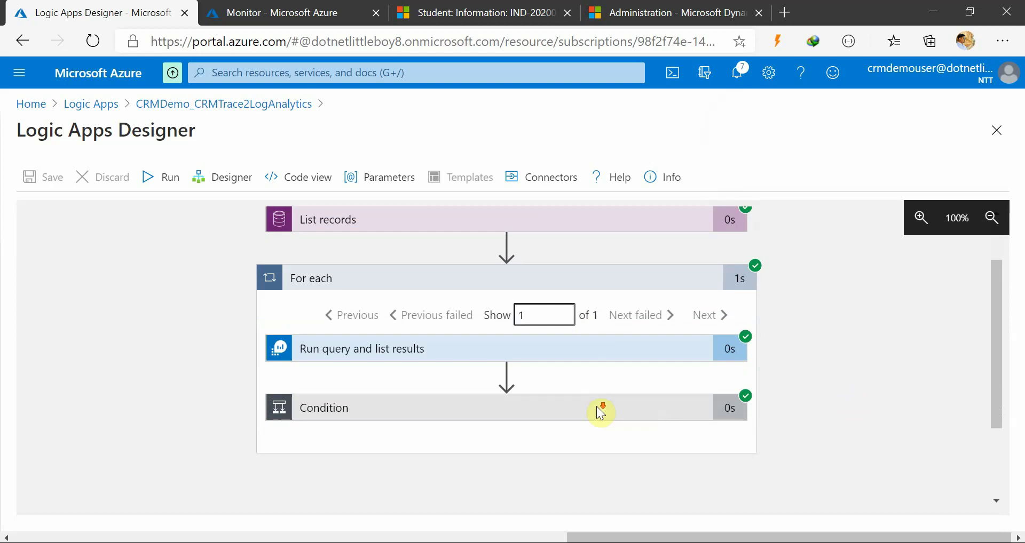
scroll(600, 412, "down", 1)
Expand the Condition, which evaluated false, and view the Run query step's inputs
left_click(513, 346)
scroll(747, 373, "down", 1)
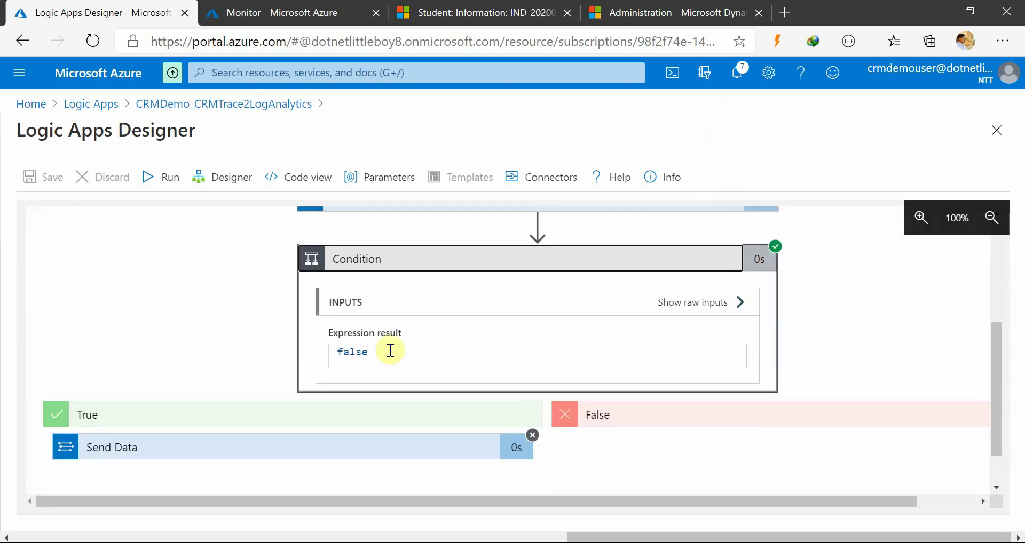
scroll(481, 362, "down", 1)
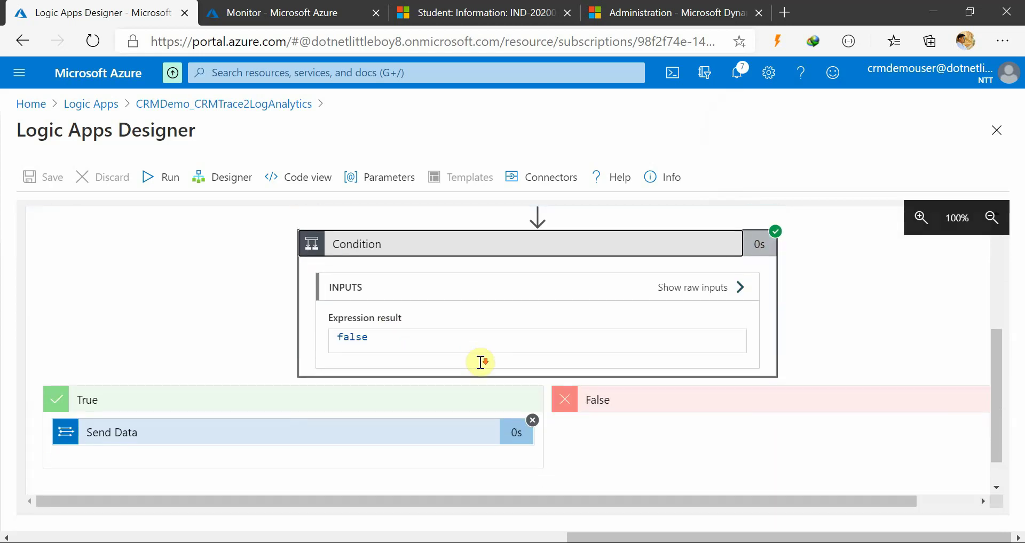
scroll(480, 362, "up", 2)
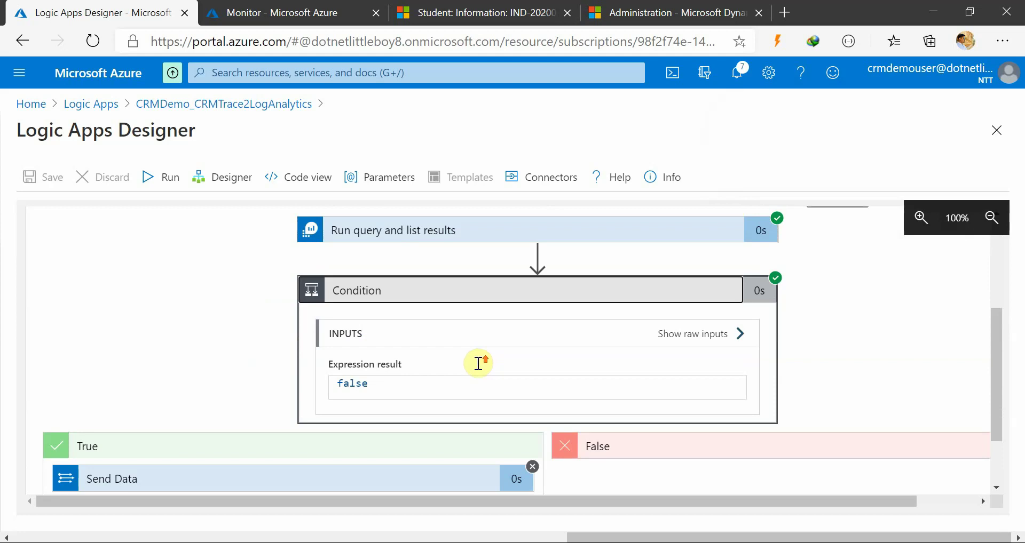
scroll(465, 367, "up", 2)
left_click(469, 333)
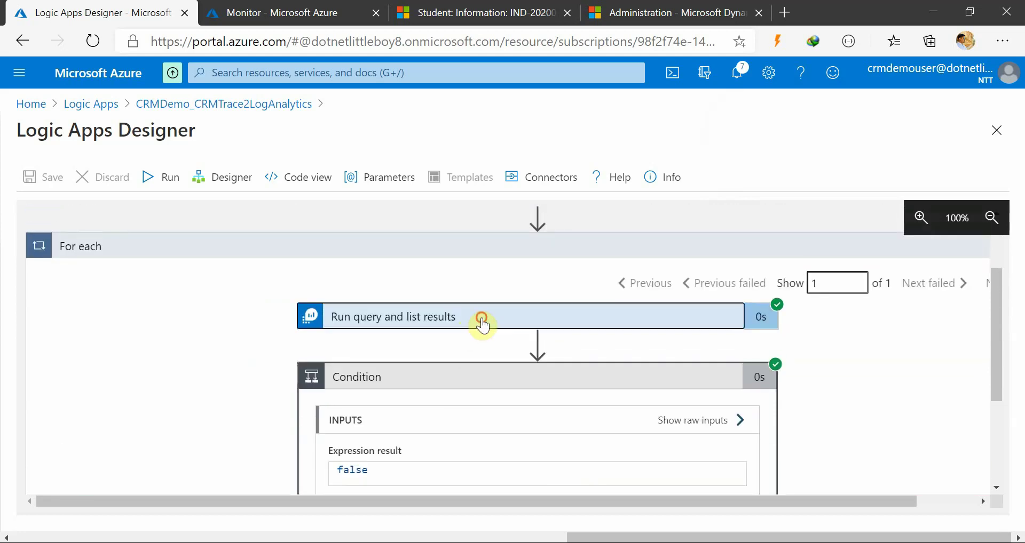
scroll(544, 384, "down", 3)
scroll(548, 389, "down", 1)
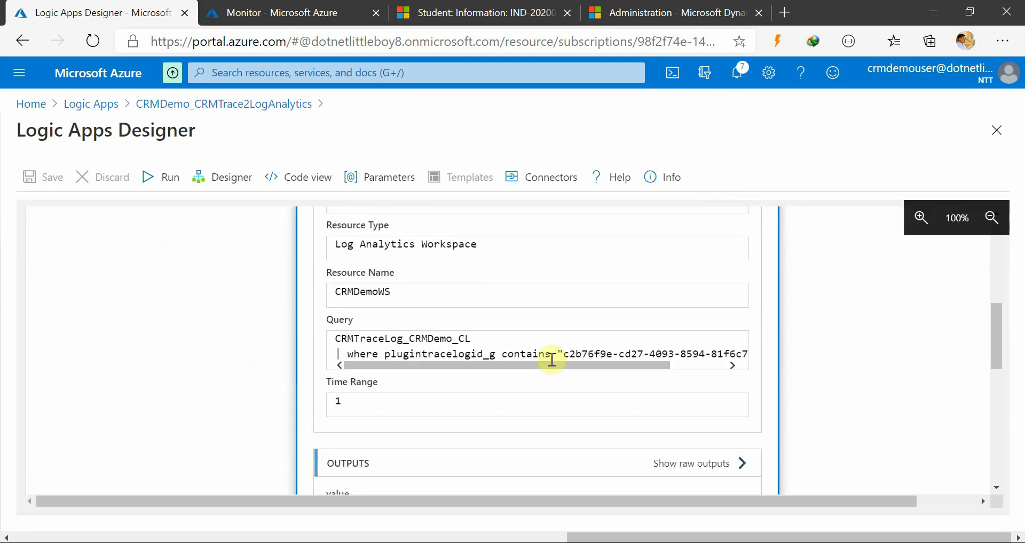
Filter the CRMTraceLog_CRMDemo_CL query on the run's plugintracelogid_g value and run it, returning 6 records
double_click(494, 354)
key("ctrl+a")
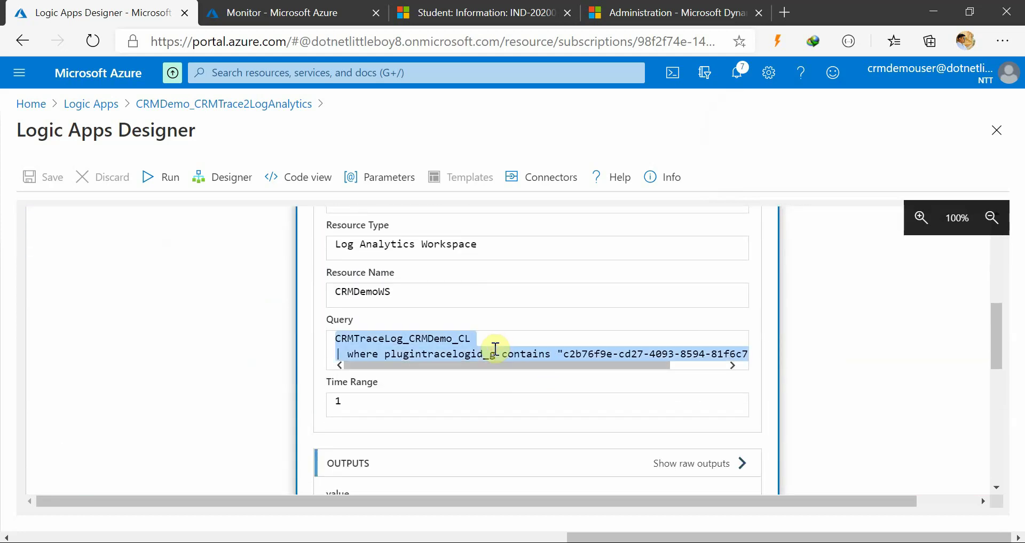
left_click(310, 8)
left_click(585, 255)
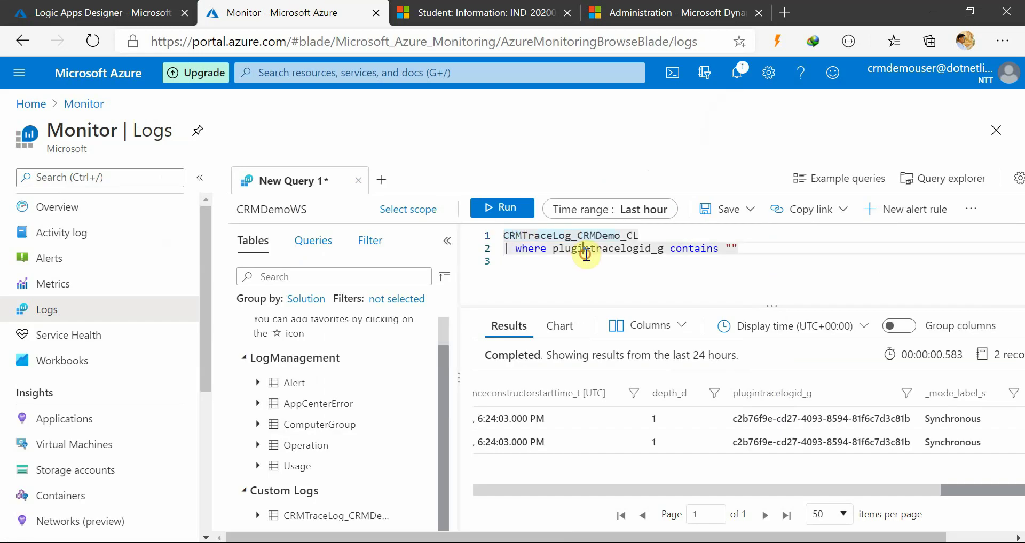
key("ctrl+v")
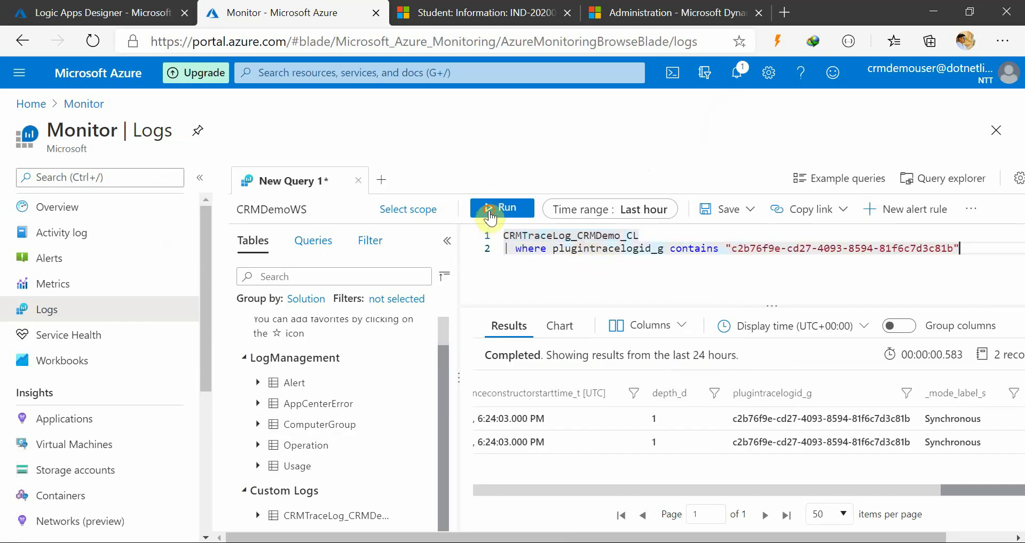
left_click(490, 216)
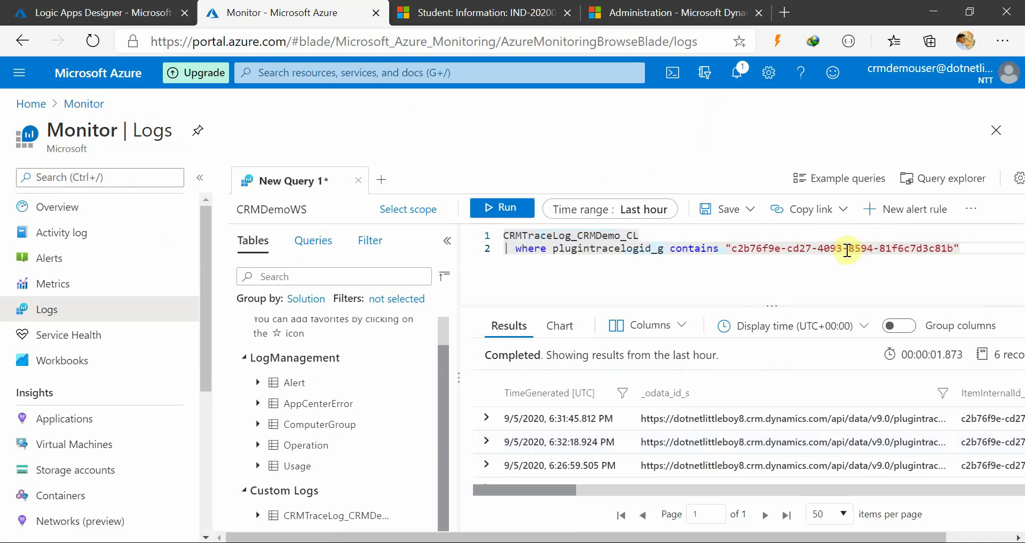
mouse_move(566, 488)
left_mouse_down()
mouse_move(634, 488)
mouse_move(566, 494)
left_mouse_up()
Look over the Logic App run details again, then come back to the Monitor Logs query
left_click(143, 11)
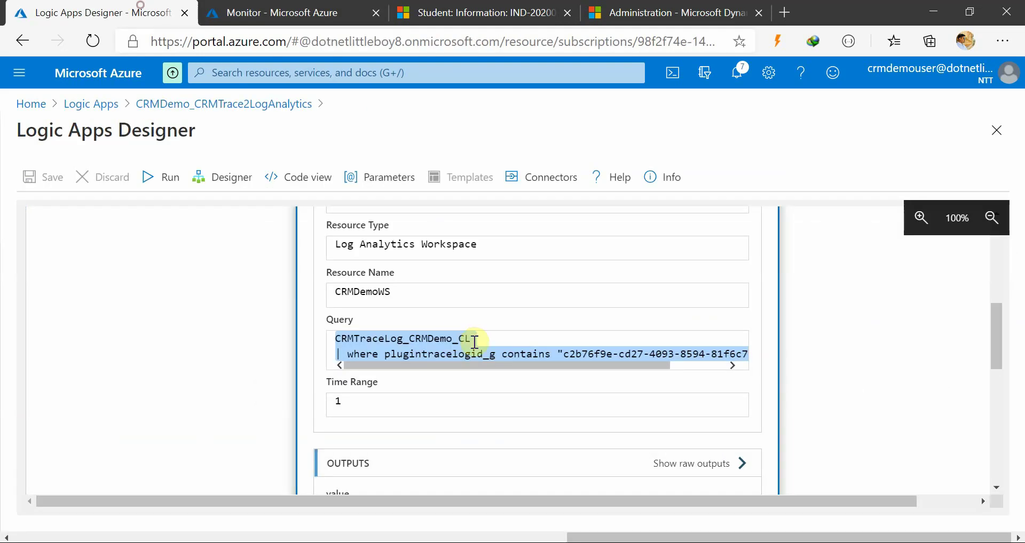
scroll(497, 394, "down", 3)
scroll(487, 425, "down", 5)
scroll(842, 414, "down", 10)
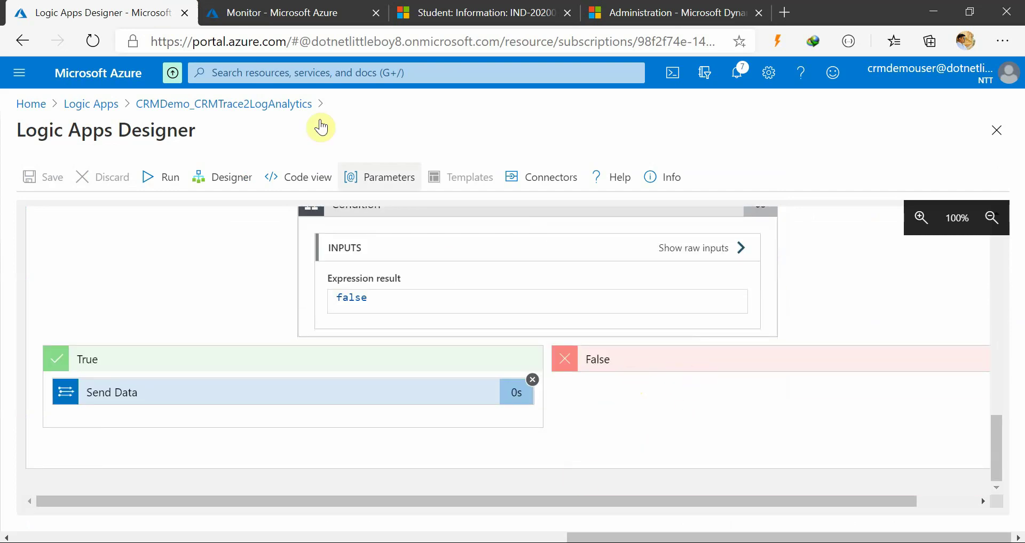
left_click(315, 7)
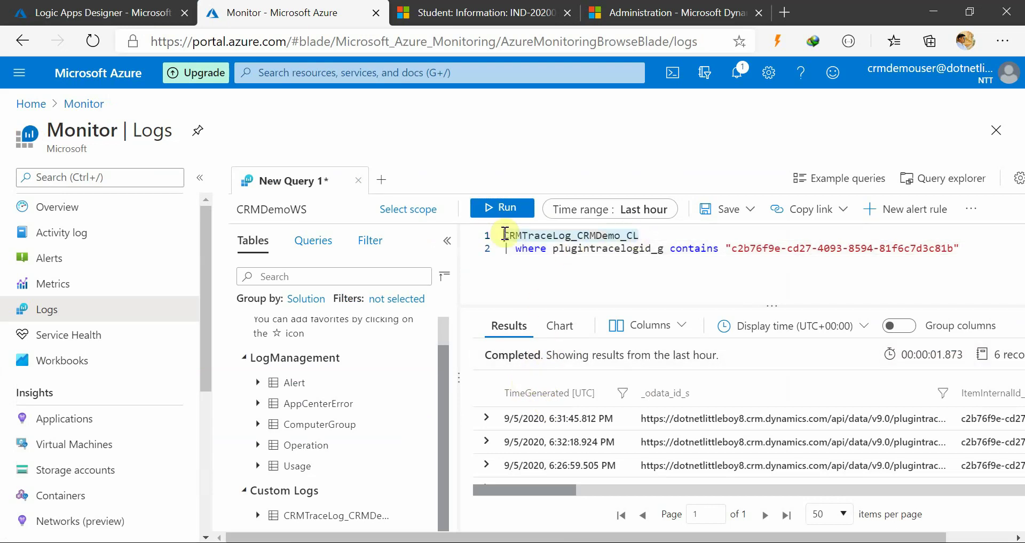
Rerun the filtered log query and sort its results by TimeGenerated, newest first
left_click(501, 208)
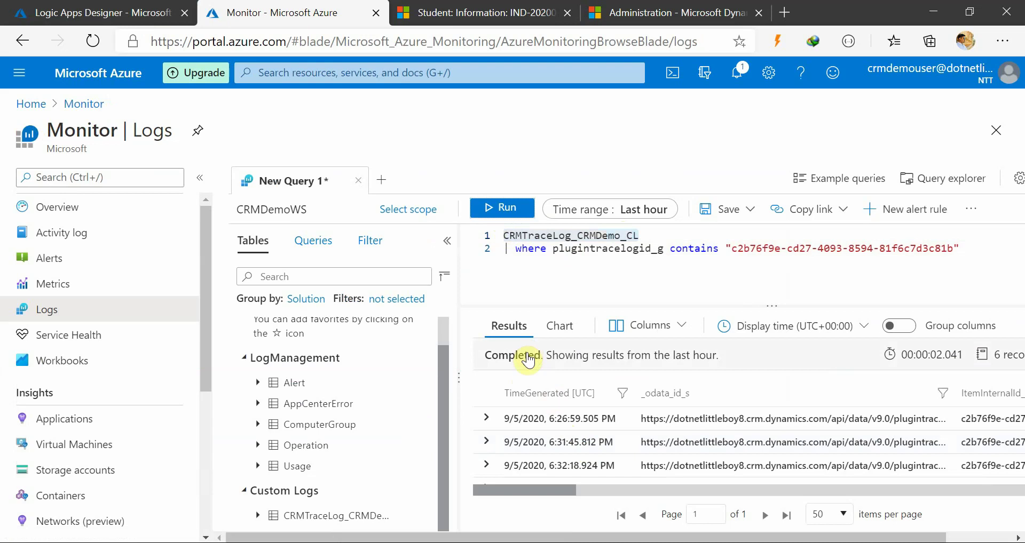
left_click(550, 393)
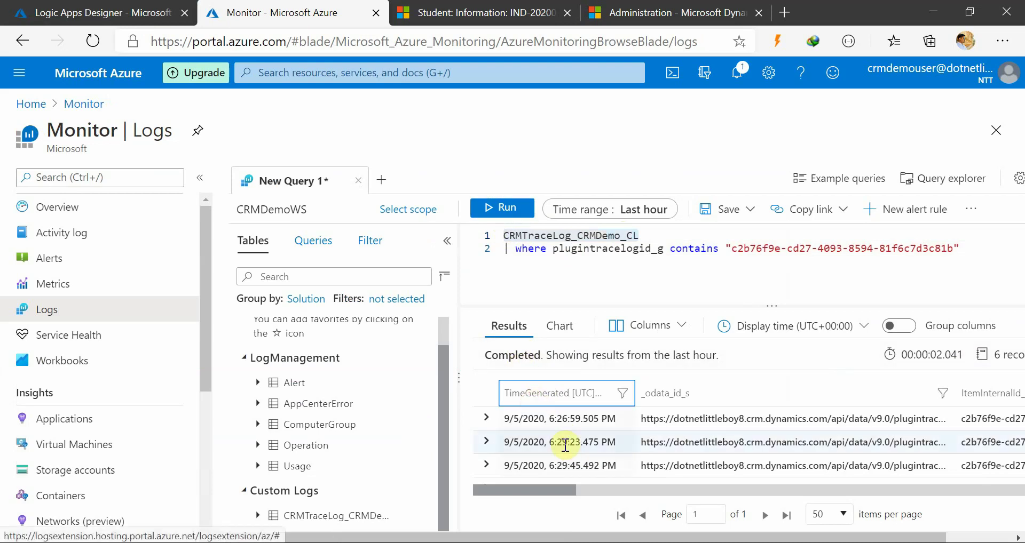
left_click(507, 392)
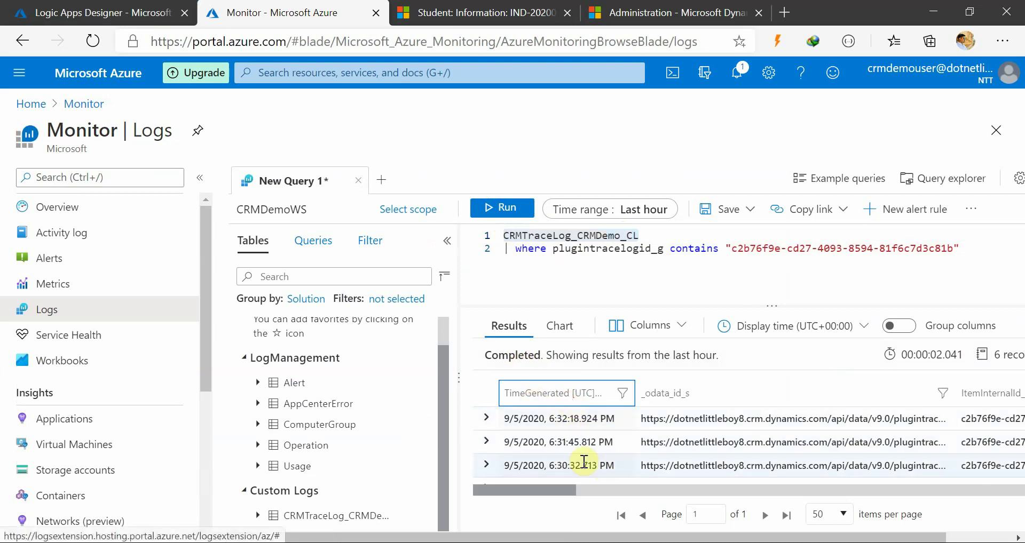
scroll(601, 462, "up", 2)
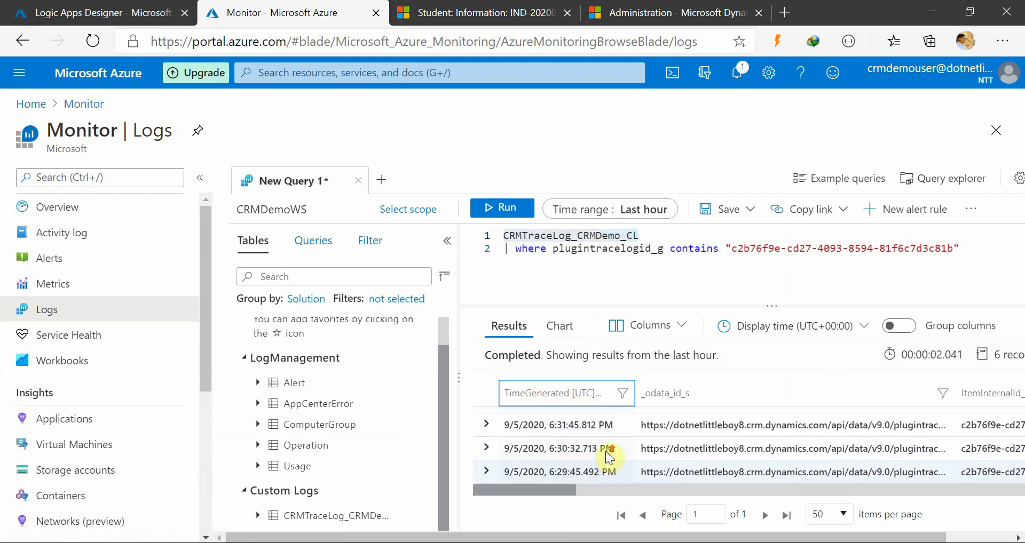
scroll(609, 457, "down", 3)
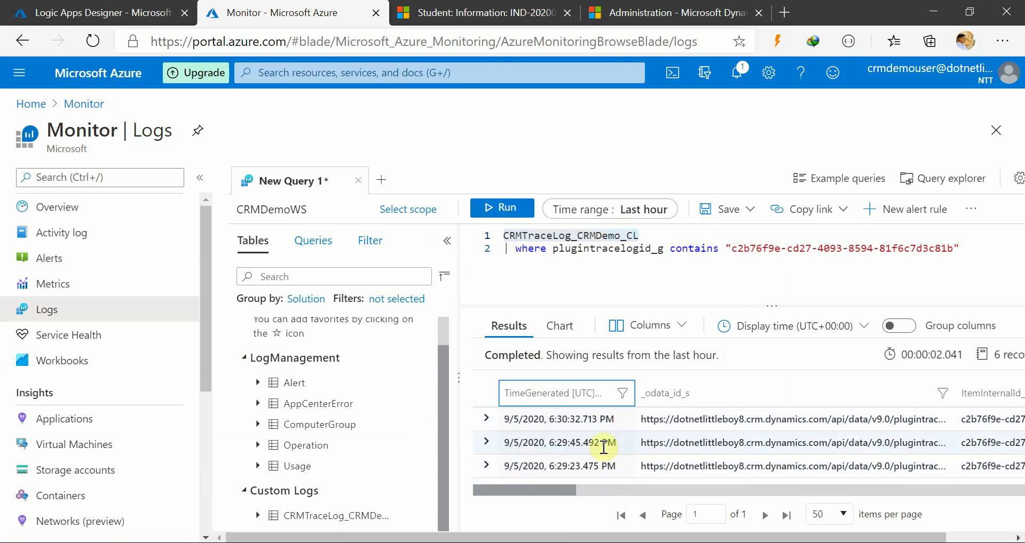
scroll(601, 448, "up", 3)
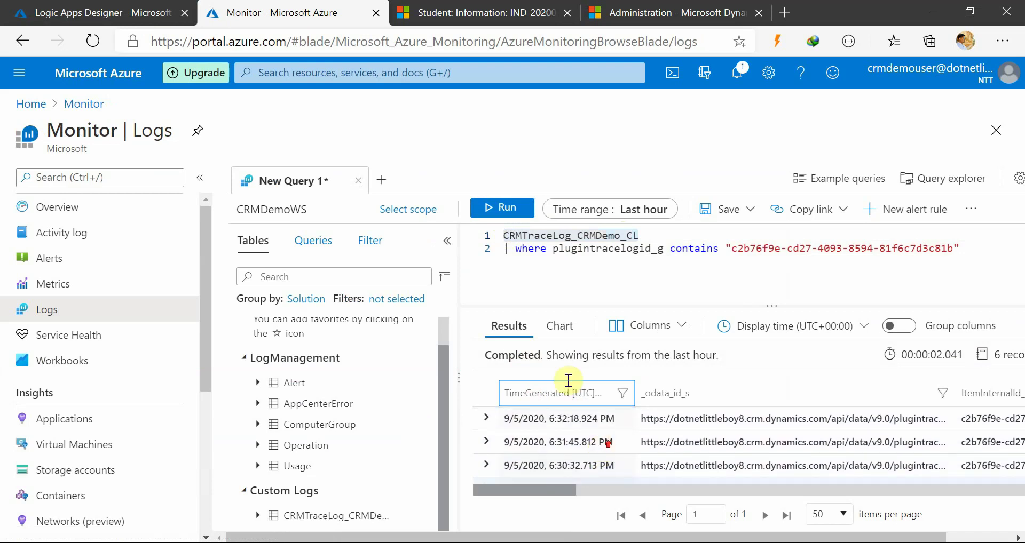
left_click(573, 264)
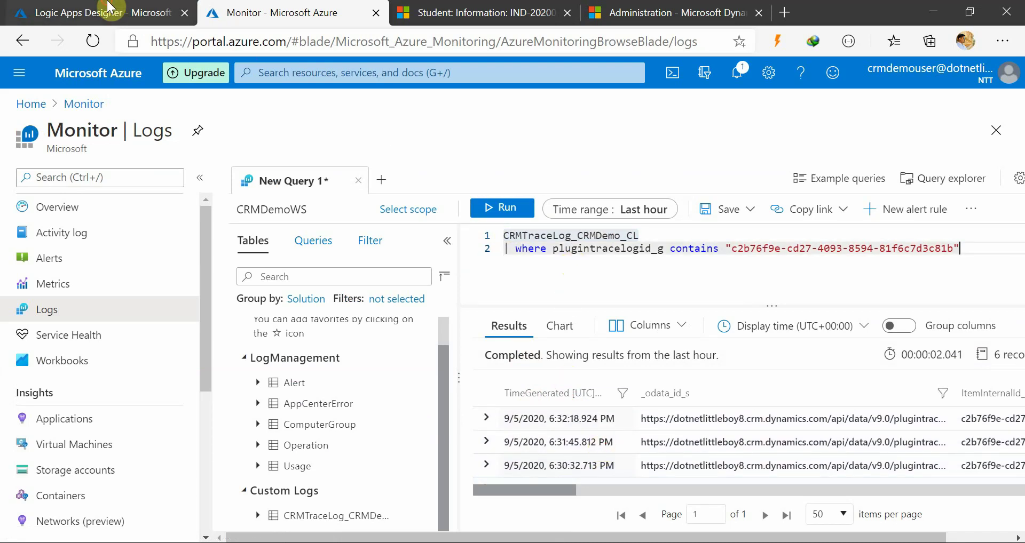
Review the Logic App run's query inputs, then place the cursor in the Logs query text for editing
left_click(133, 12)
scroll(252, 317, "up", 10)
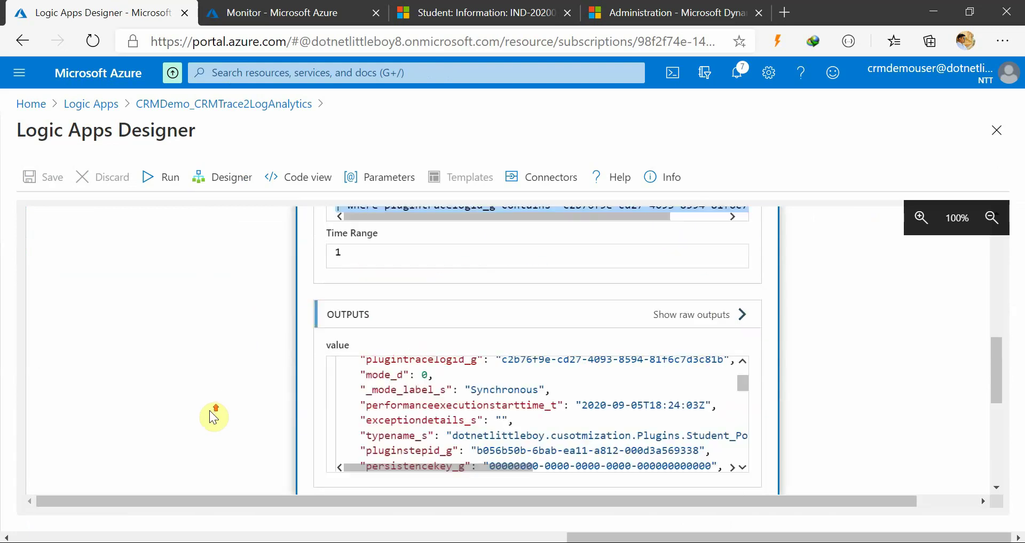
scroll(212, 463, "up", 4)
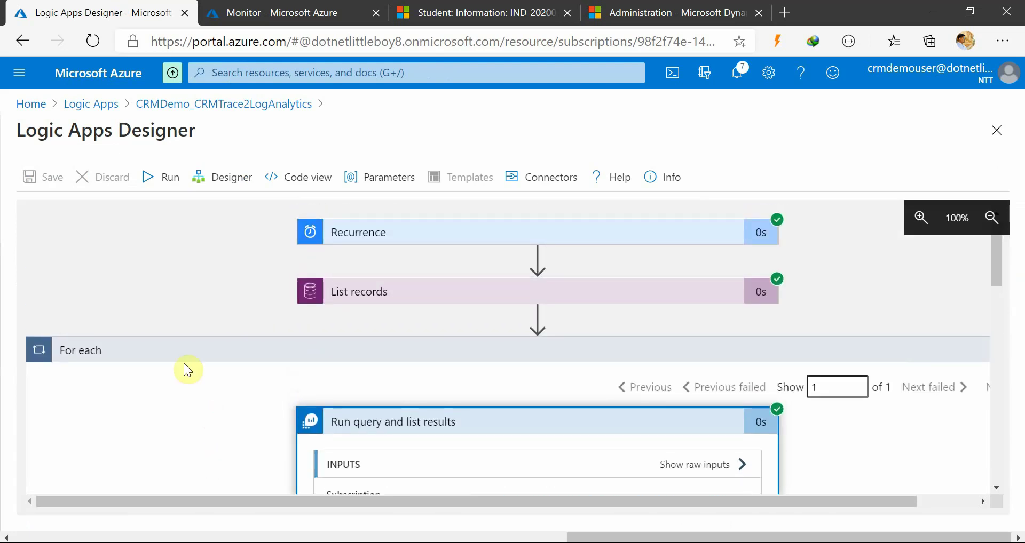
scroll(179, 331, "down", 5)
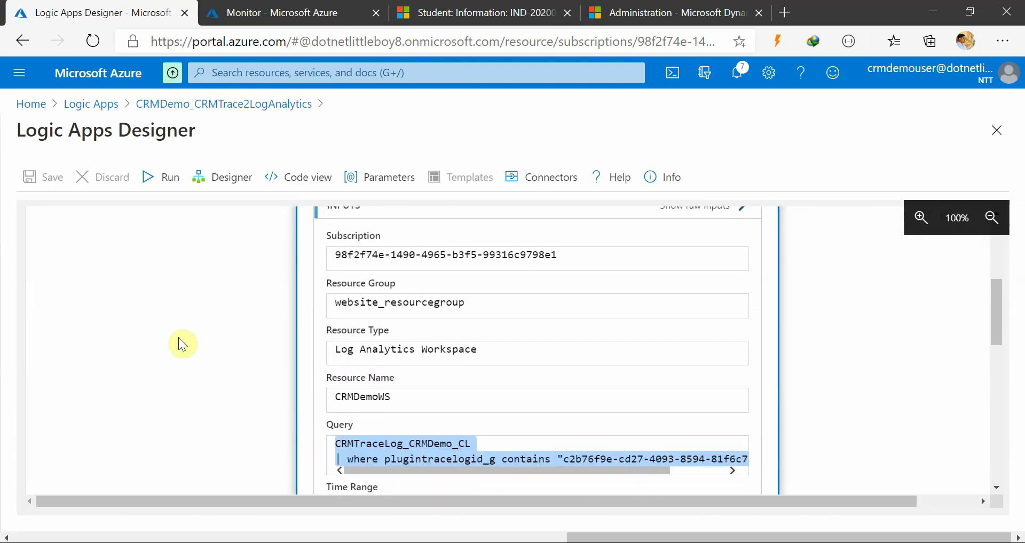
scroll(179, 337, "down", 8)
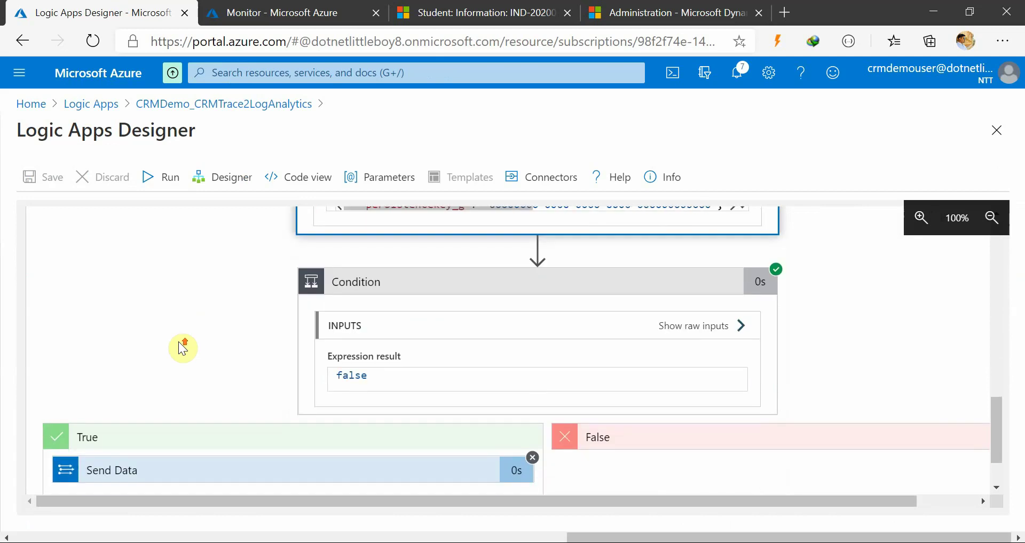
scroll(183, 347, "up", 7)
left_click(210, 8)
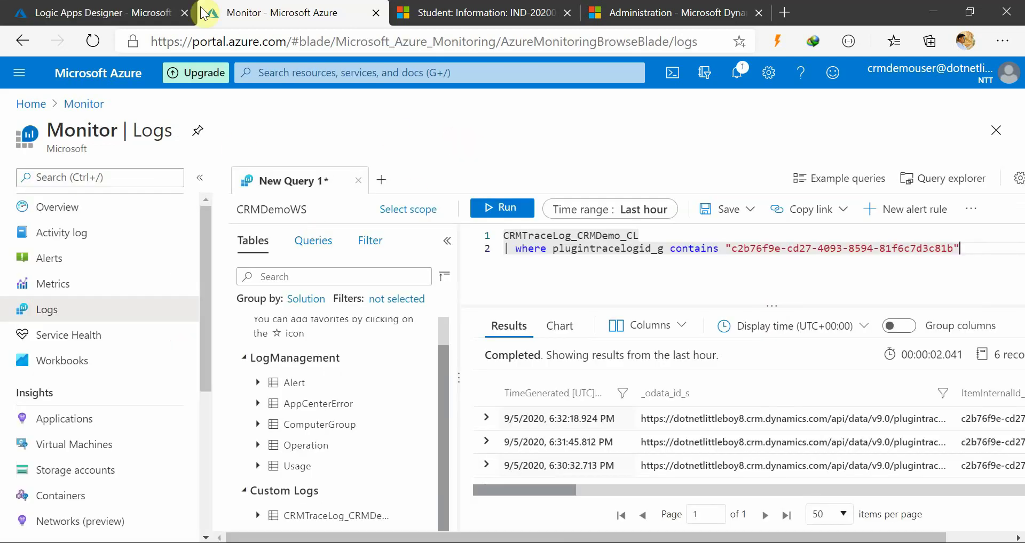
left_click(577, 261)
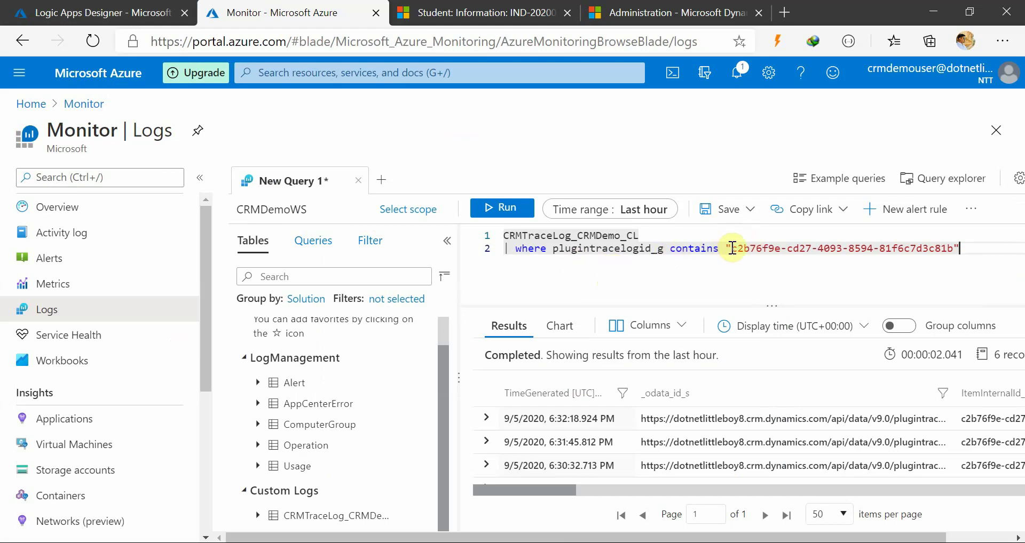
Replace the plugintracelogid_g condition with primaryentity_s contains "dnlb_student" in the where clause
left_click(968, 249)
key("BackSpace")
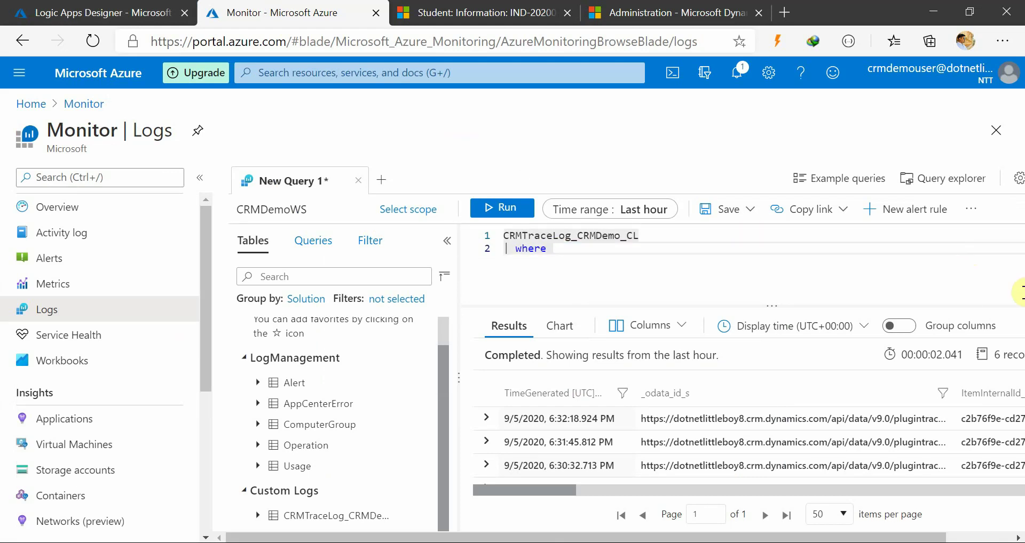
type("plug")
key("BackSpace")
key("BackSpace")
key("BackSpace")
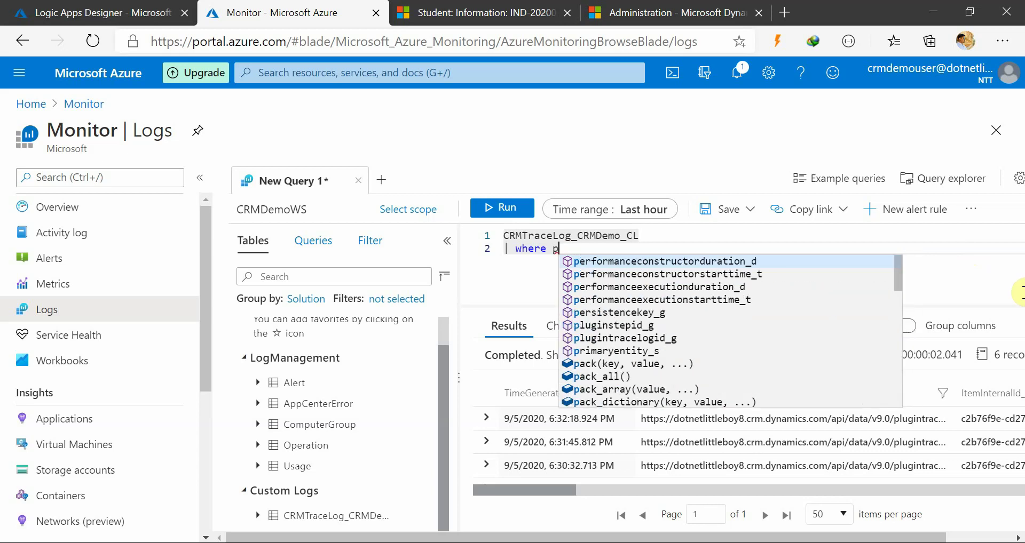
type("ri")
key("Tab")
type("contains \"")
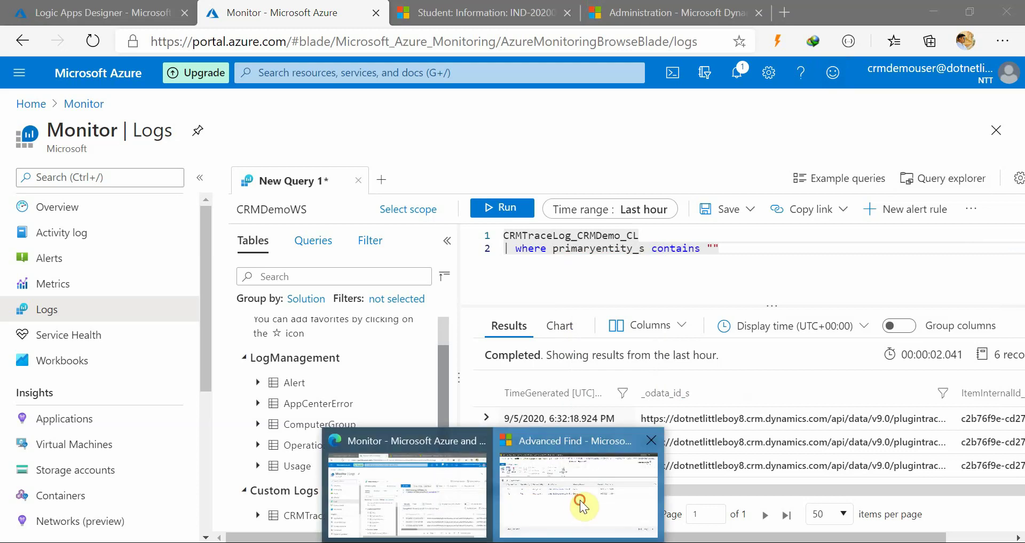
left_click(580, 501)
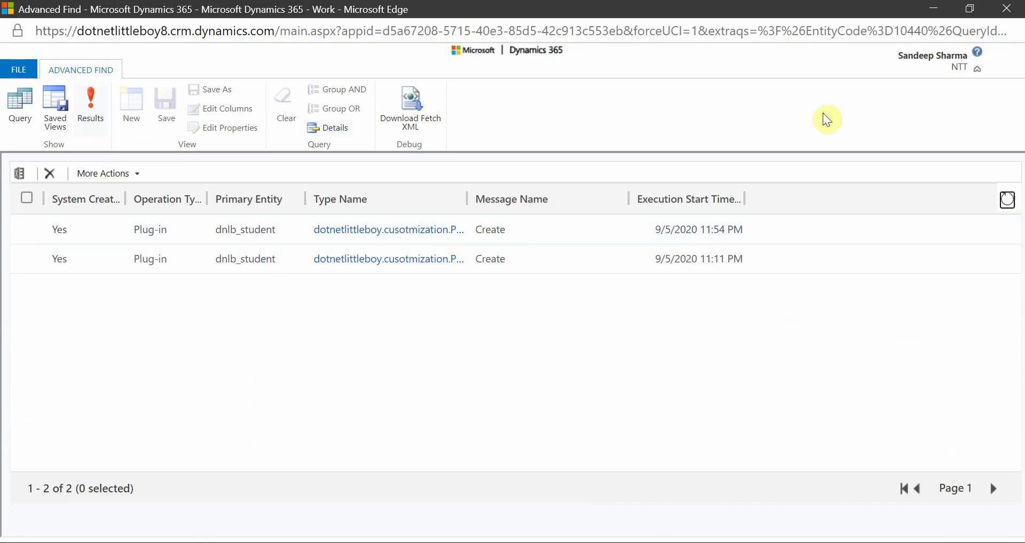
left_click(933, 10)
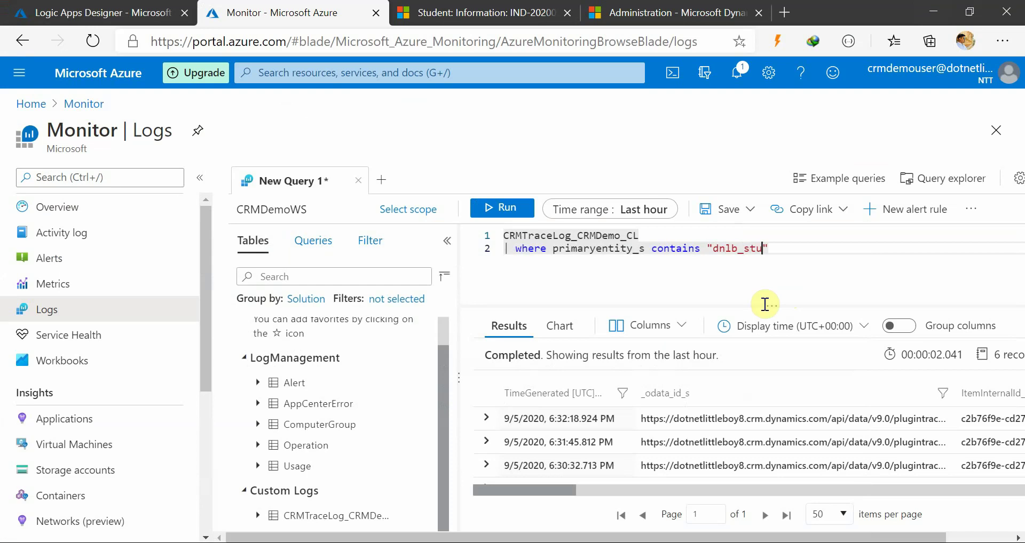
Add the condition and messageblock_s contains "student" to the query
type("and m")
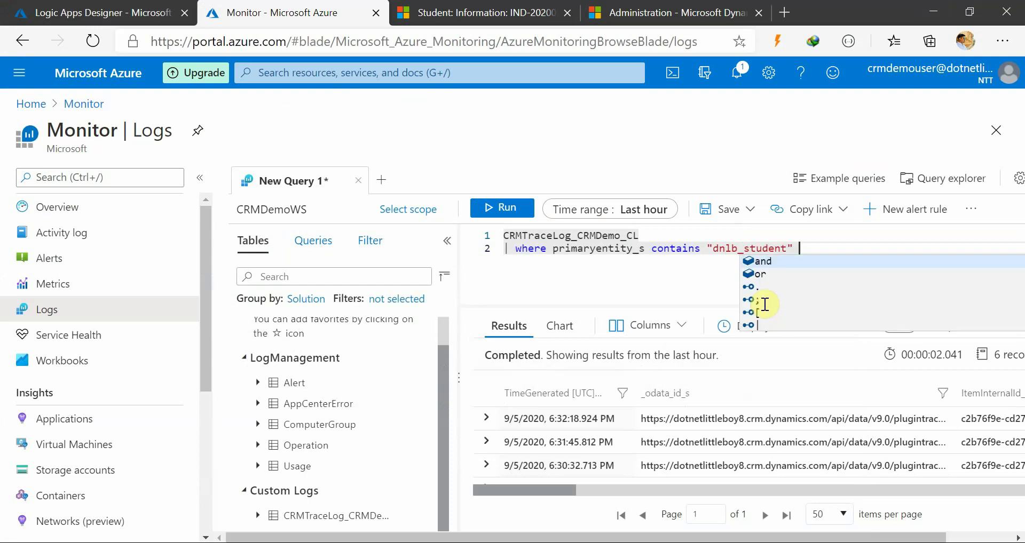
type("es")
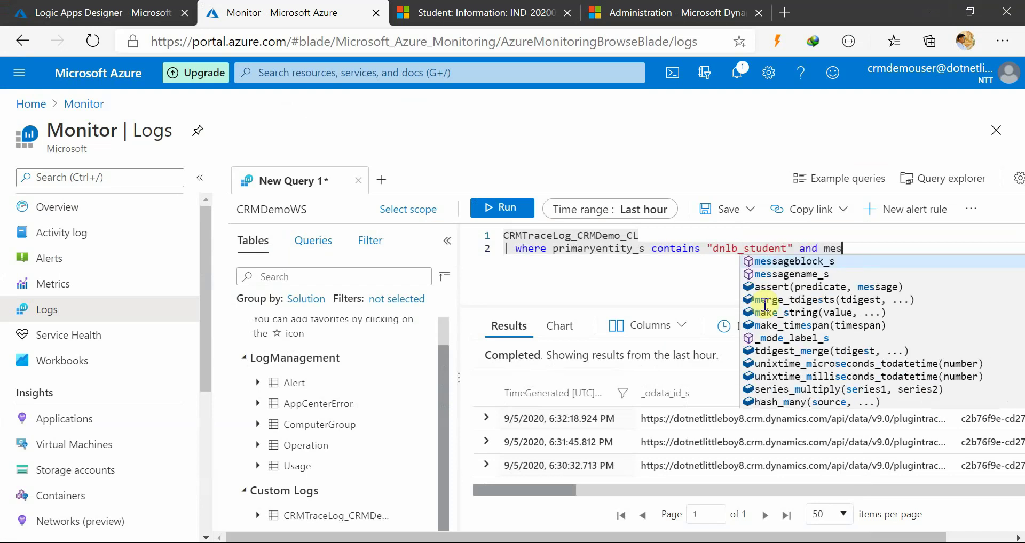
key("Tab")
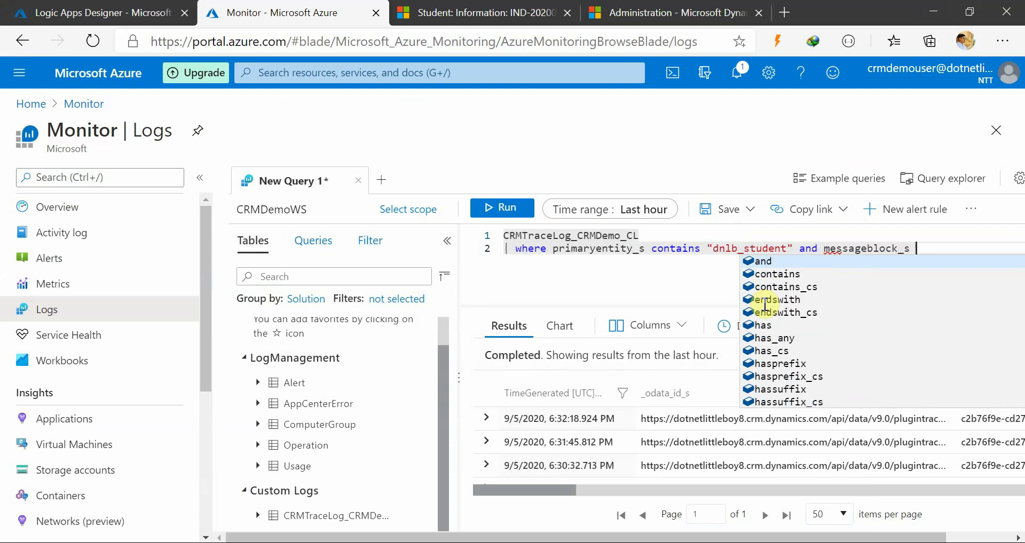
type("con")
key("Tab")
type("\"")
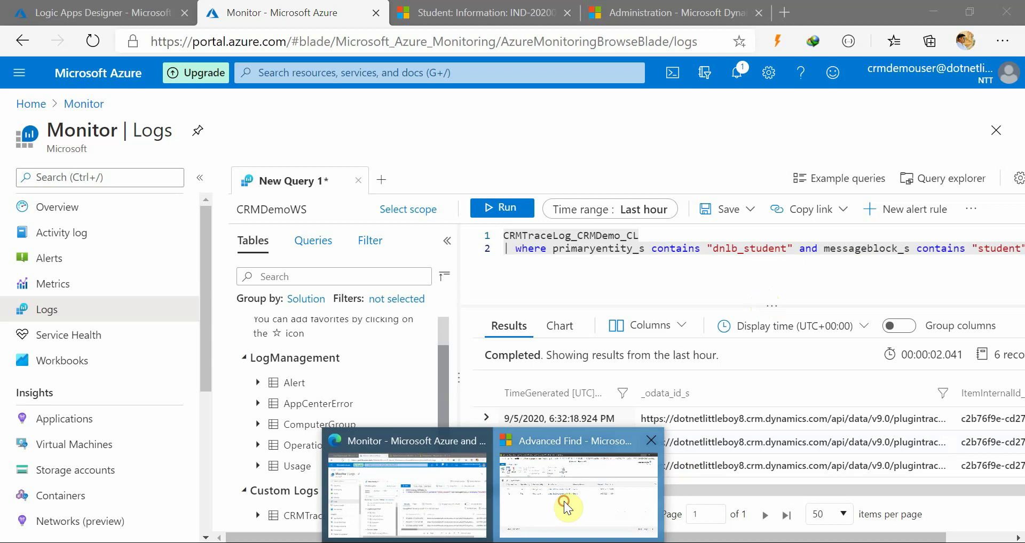
left_click(600, 508)
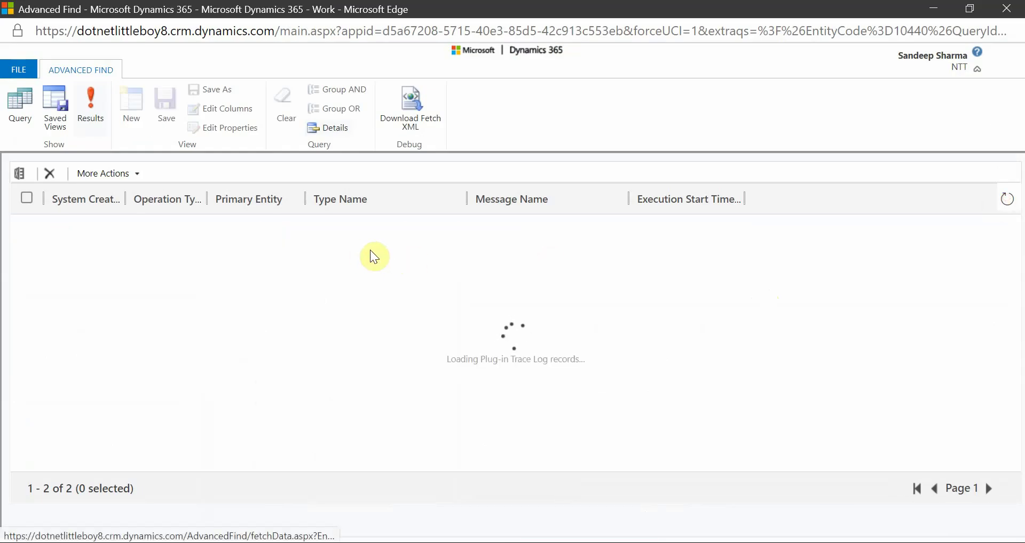
double_click(187, 231)
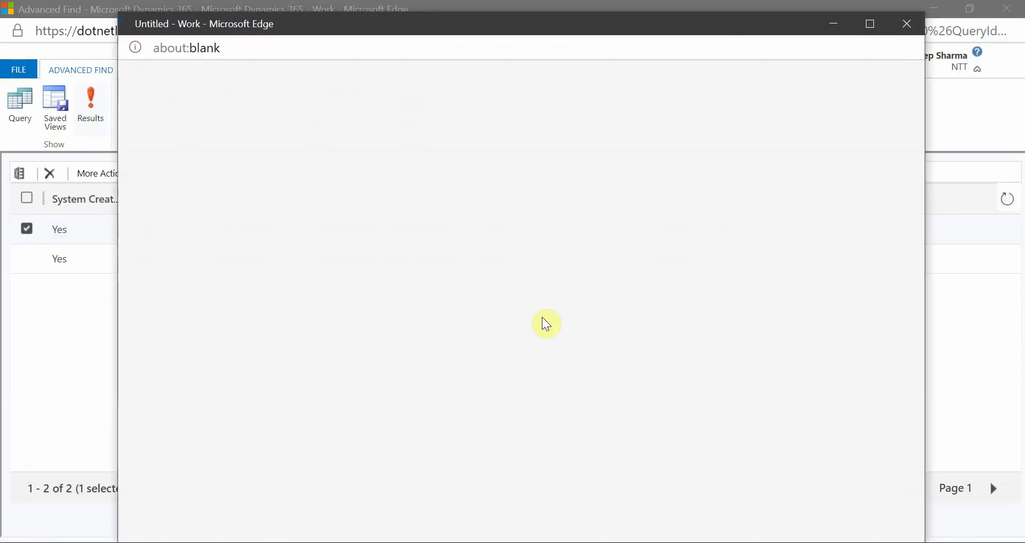
left_click(870, 24)
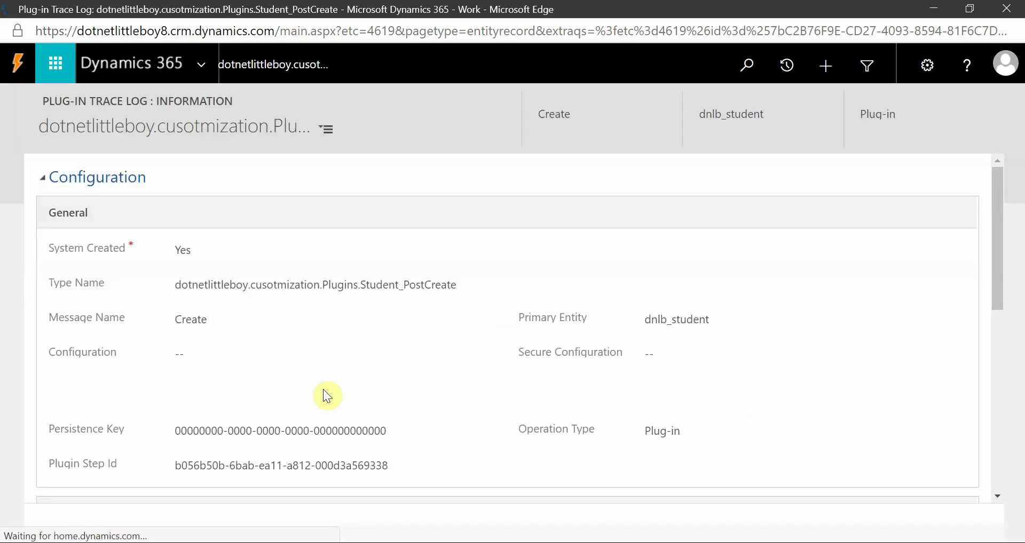
scroll(686, 404, "down", 6)
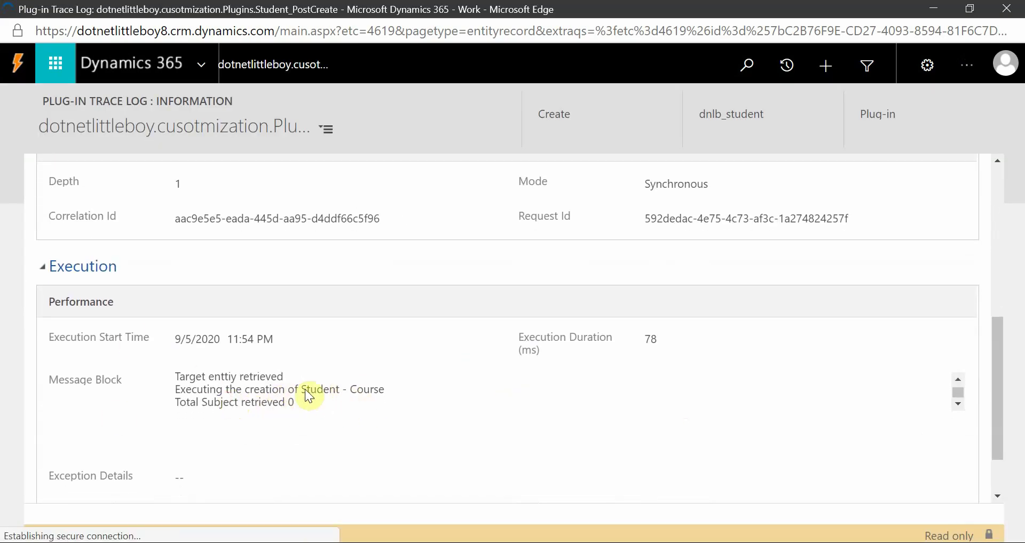
left_click_drag(301, 390, 338, 390)
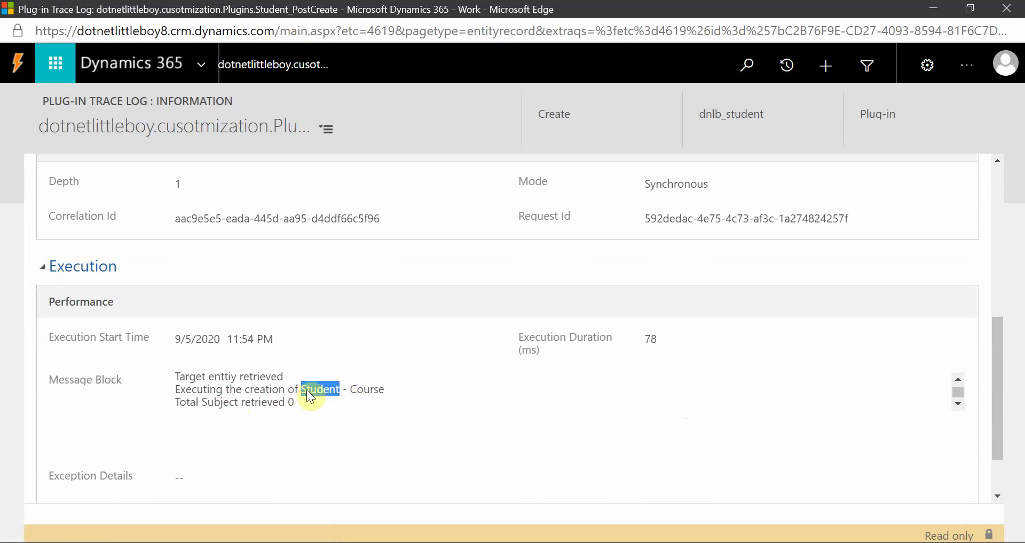
left_click(263, 389)
left_click_drag(335, 386, 340, 387)
key("ctrl+c")
left_click(933, 8)
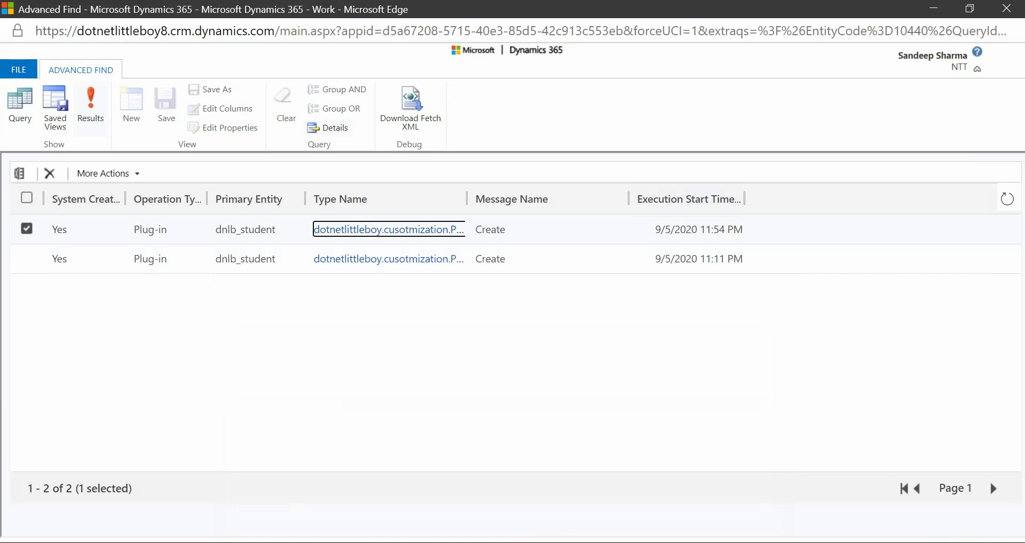
left_click(389, 478)
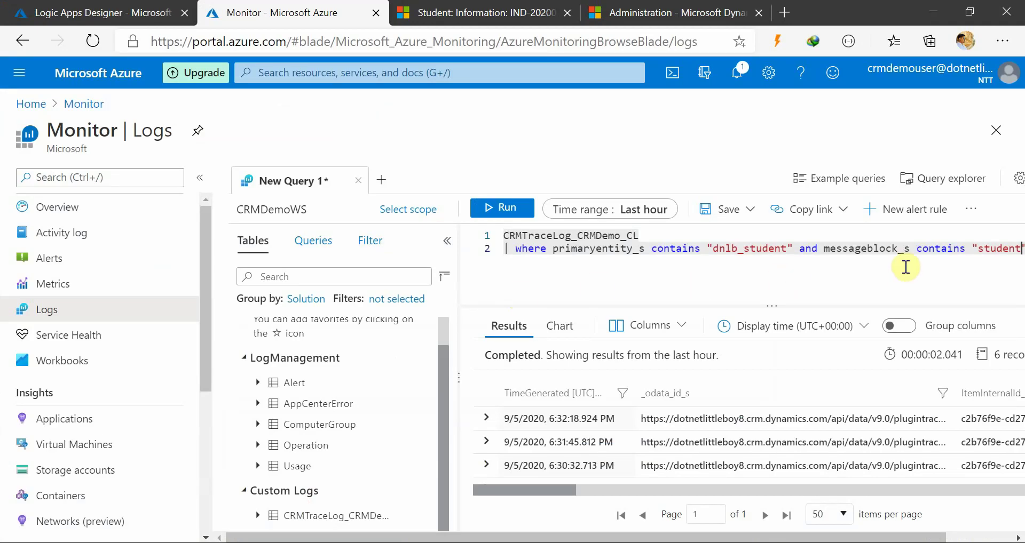
Change the messageblock_s filter value to capitalised "Student" and return to the Logic App run details
left_click(1007, 250)
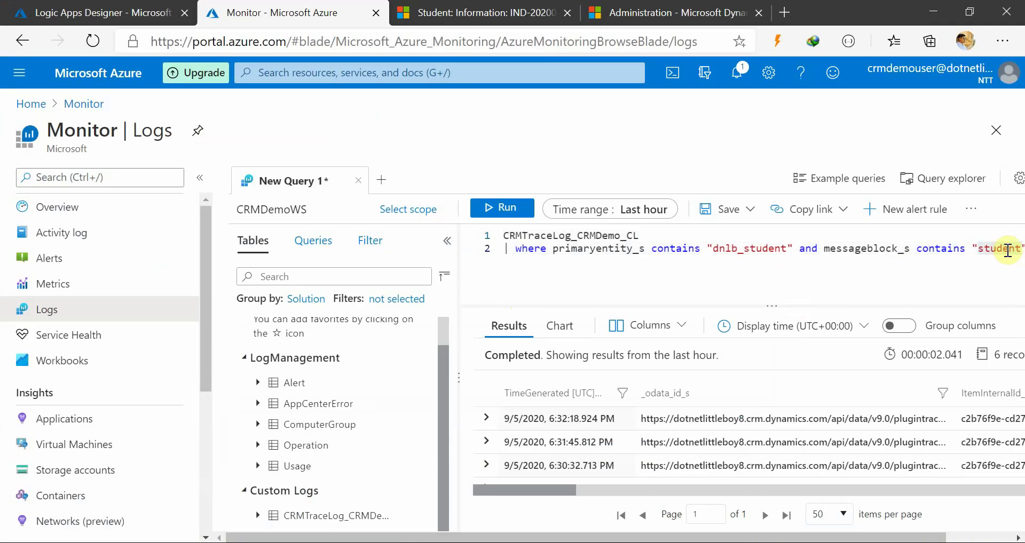
key("ctrl+v")
left_click(948, 269)
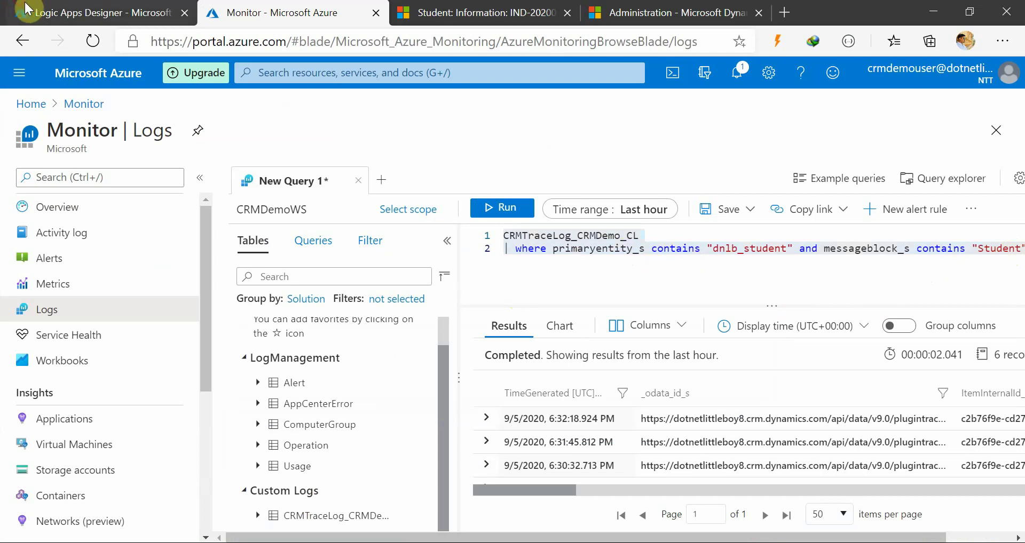
left_click(96, 13)
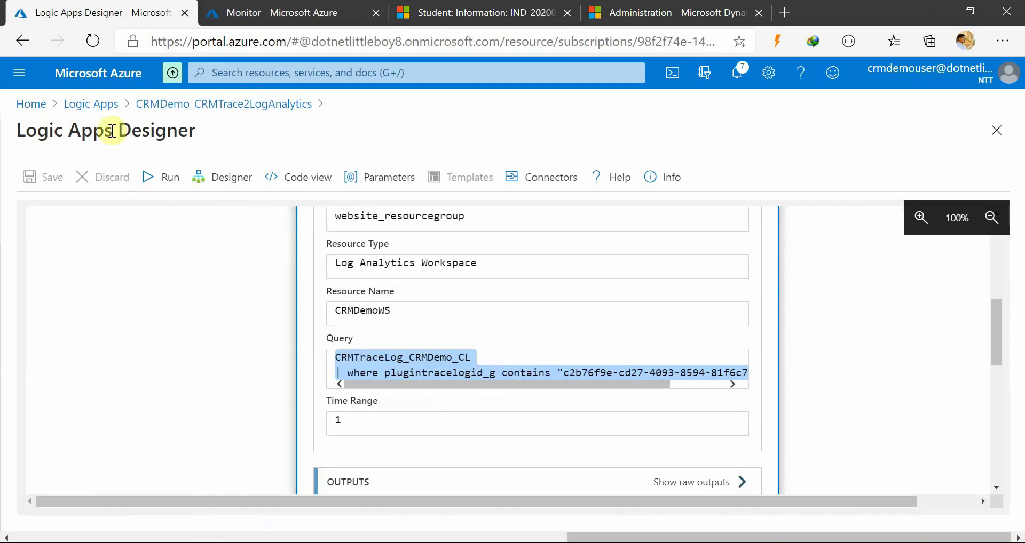
Go from Azure home into Monitor and open its Alerts page, showing no alerts for website_resourcegroup
left_click(30, 104)
left_click(200, 178)
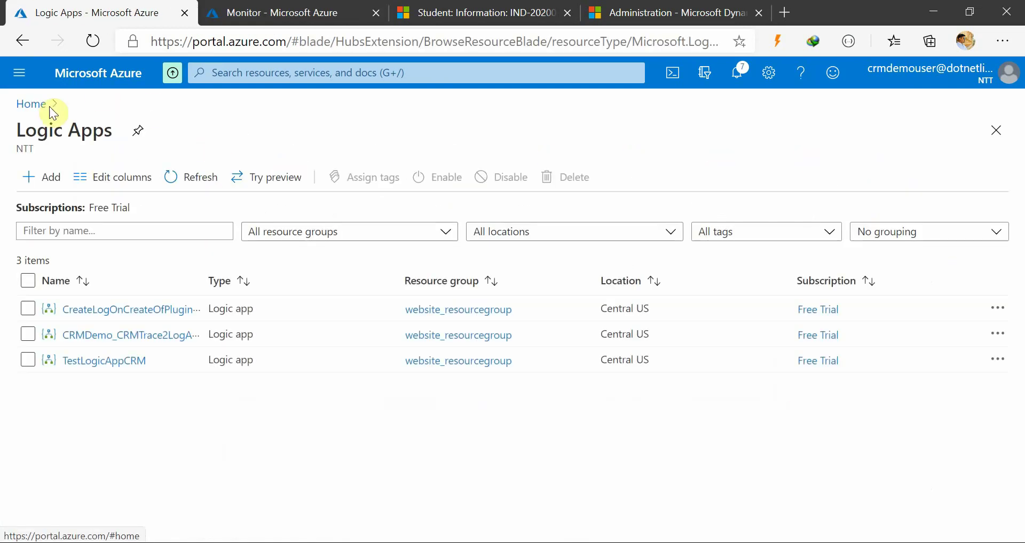
left_click(30, 104)
left_click(355, 196)
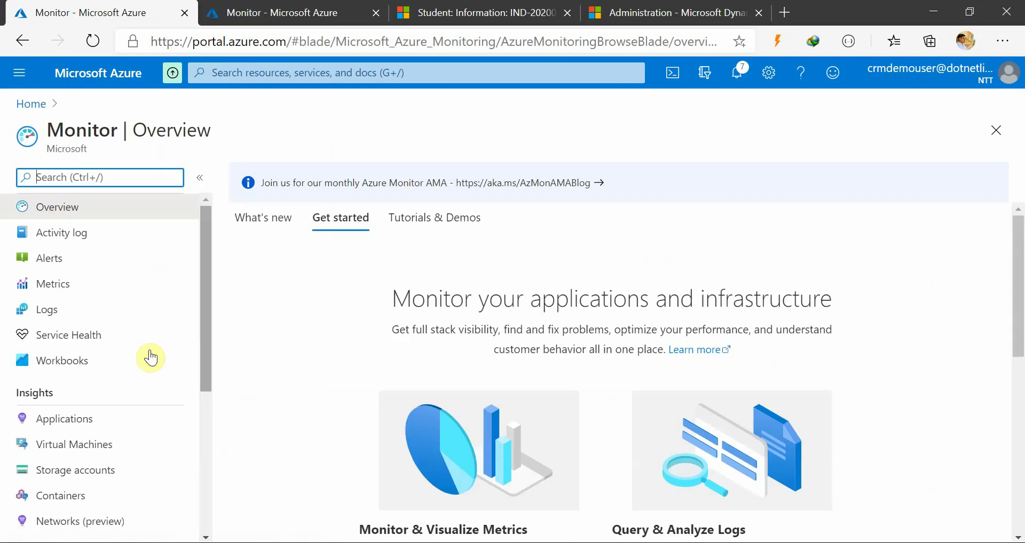
left_click(60, 319)
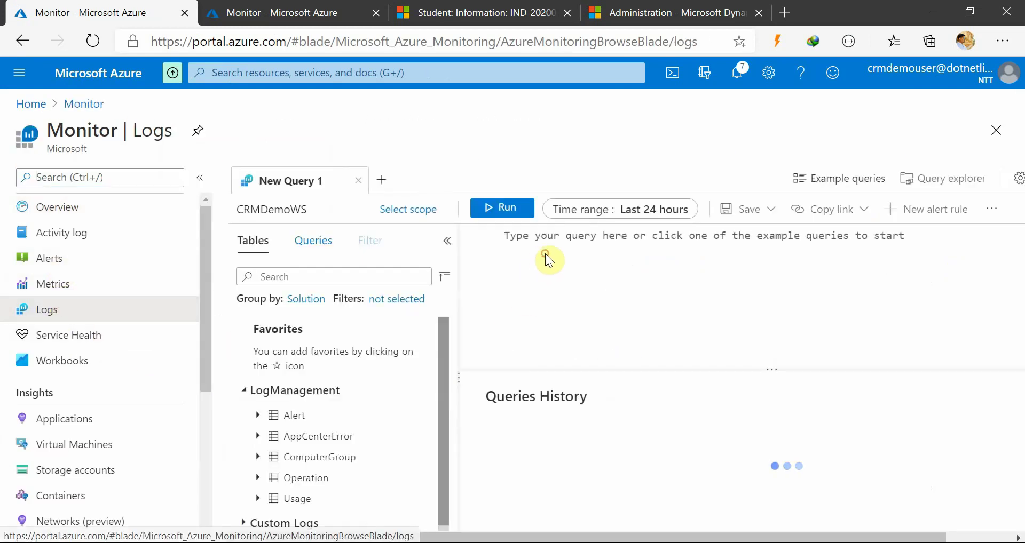
left_click(286, 520)
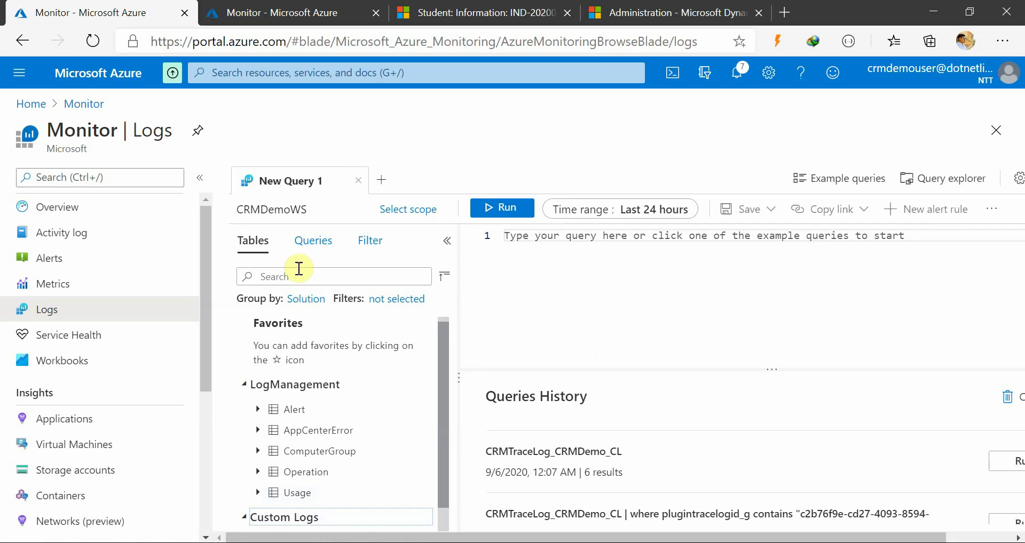
scroll(295, 516, "down", 1)
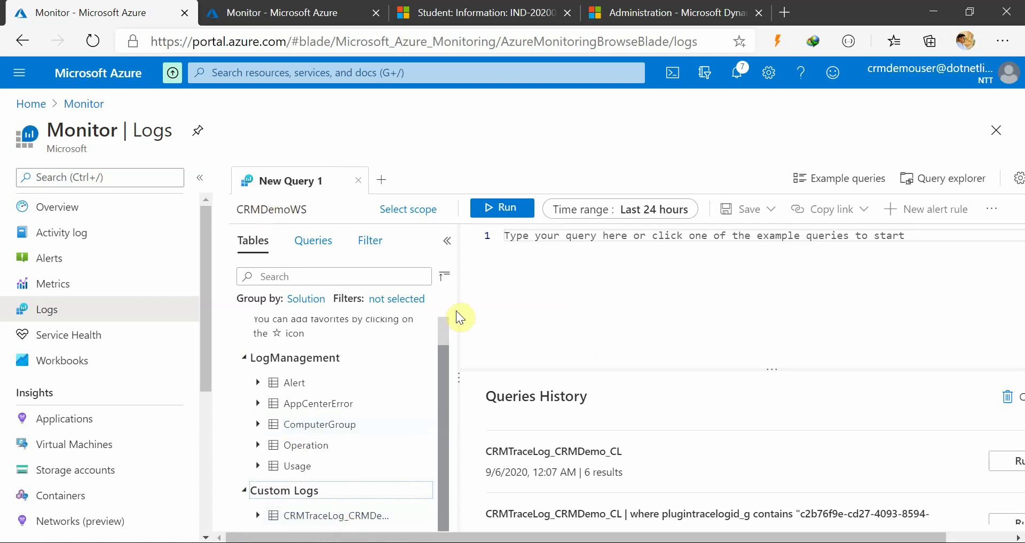
left_click(42, 258)
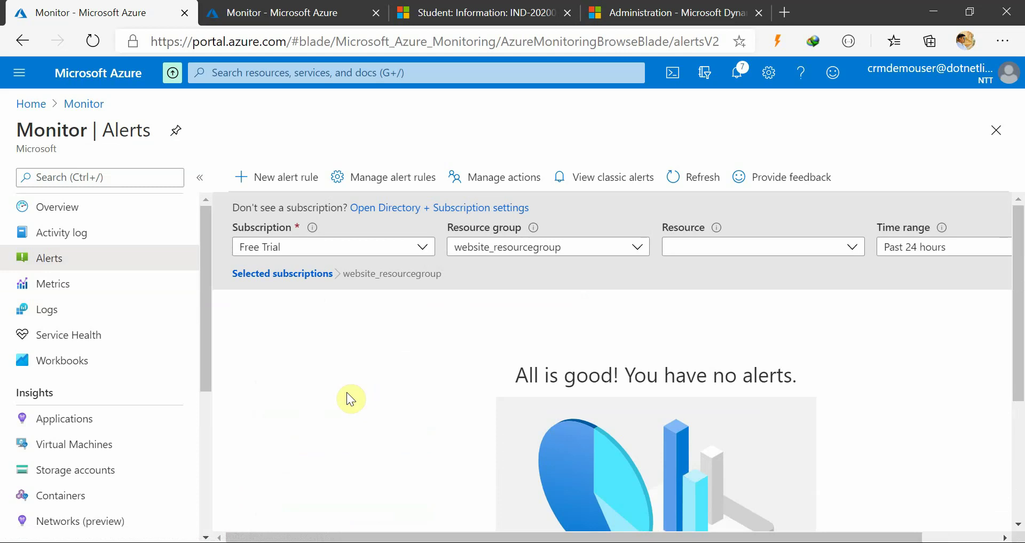
Create a new alert rule and enter CRMDemo_MonitorAlert as its alert rule name
left_click(275, 181)
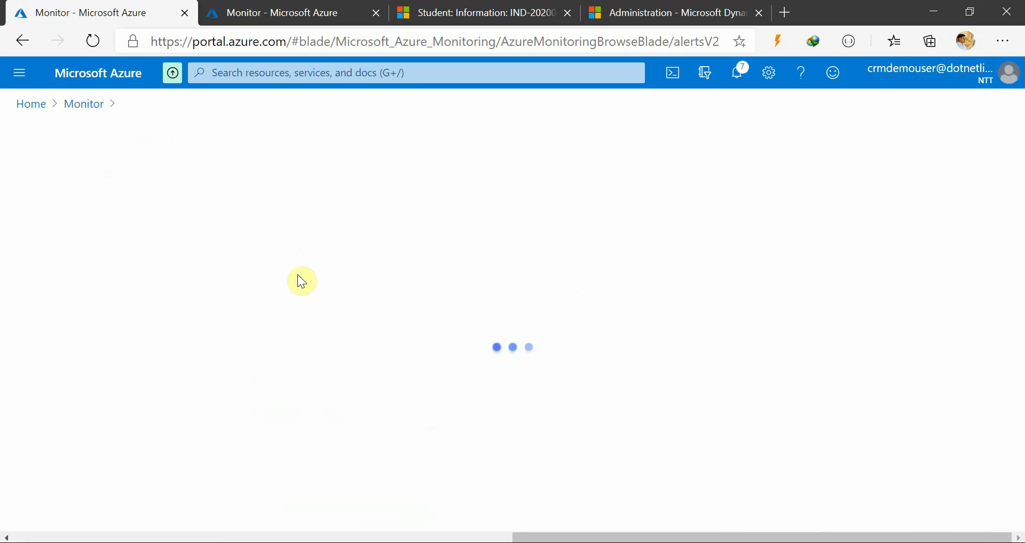
scroll(277, 401, "down", 8)
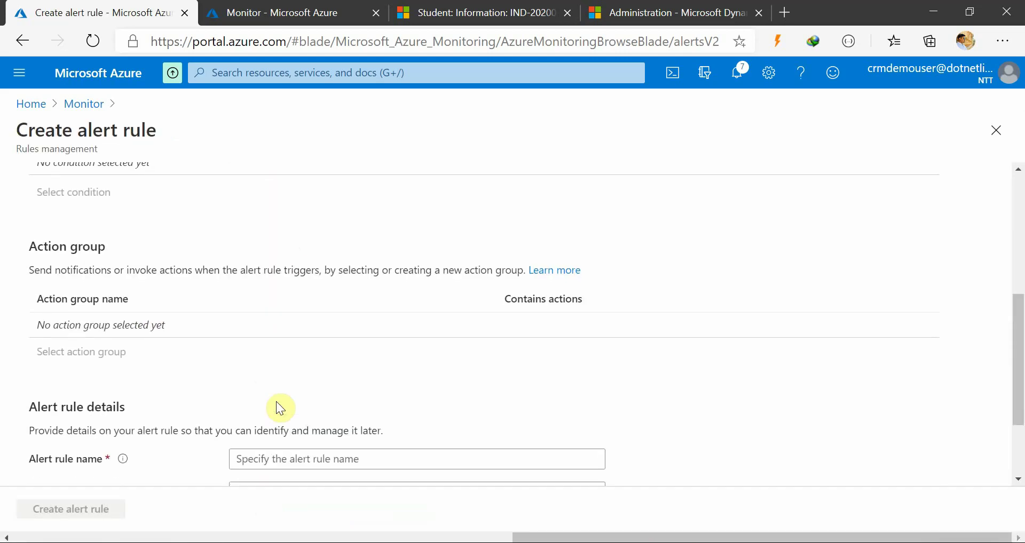
left_click(270, 348)
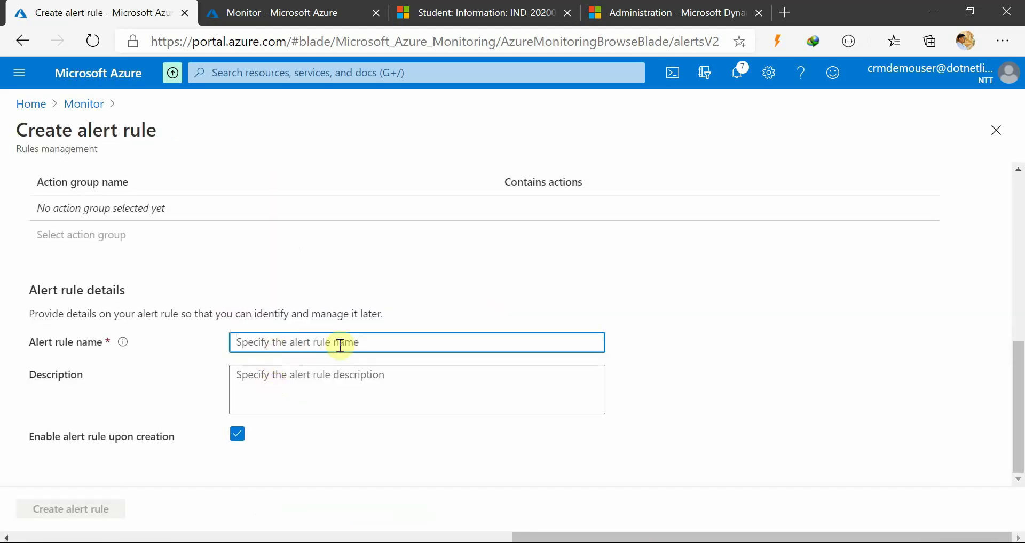
type("CRMDemo_MonitorAlert")
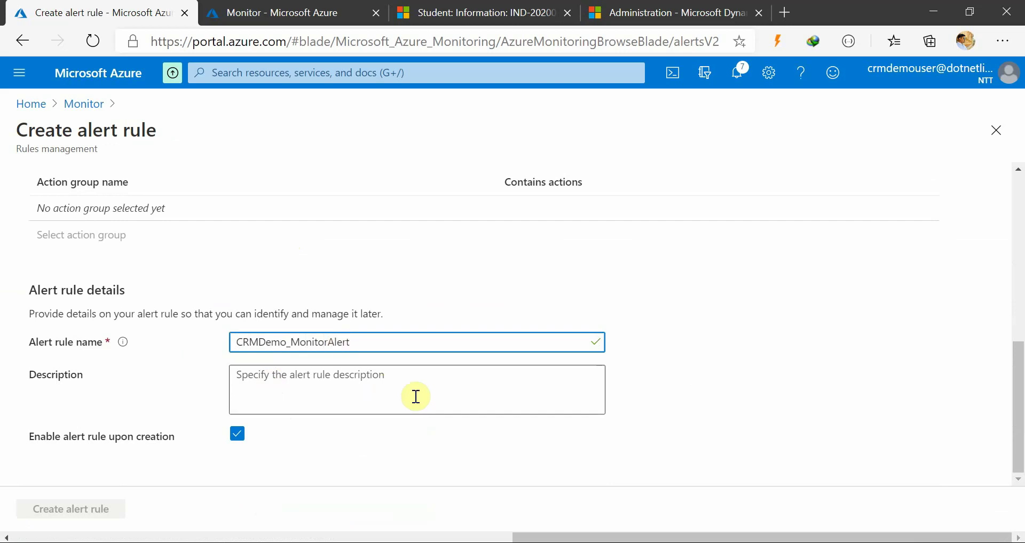
scroll(395, 439, "up", 5)
scroll(357, 426, "up", 3)
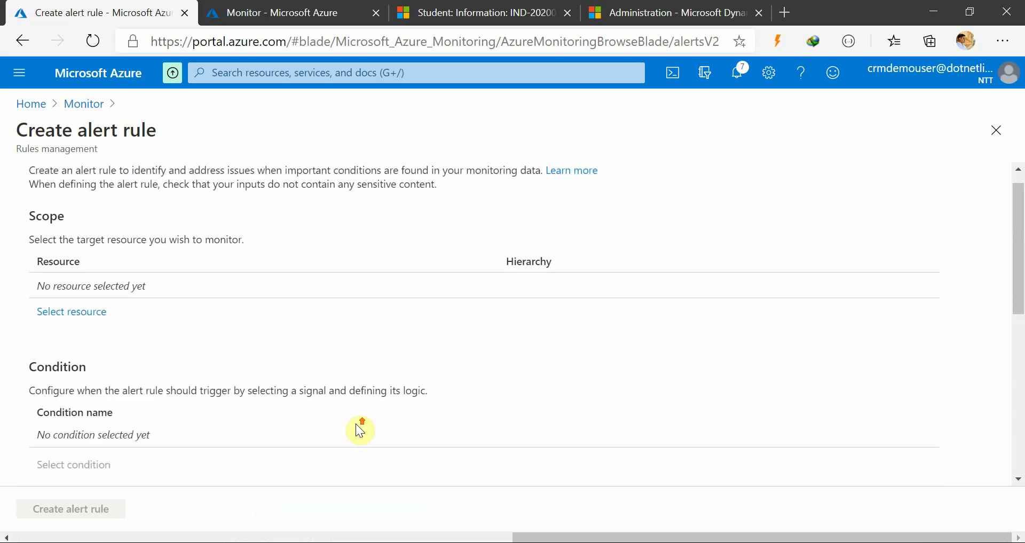
scroll(347, 443, "down", 8)
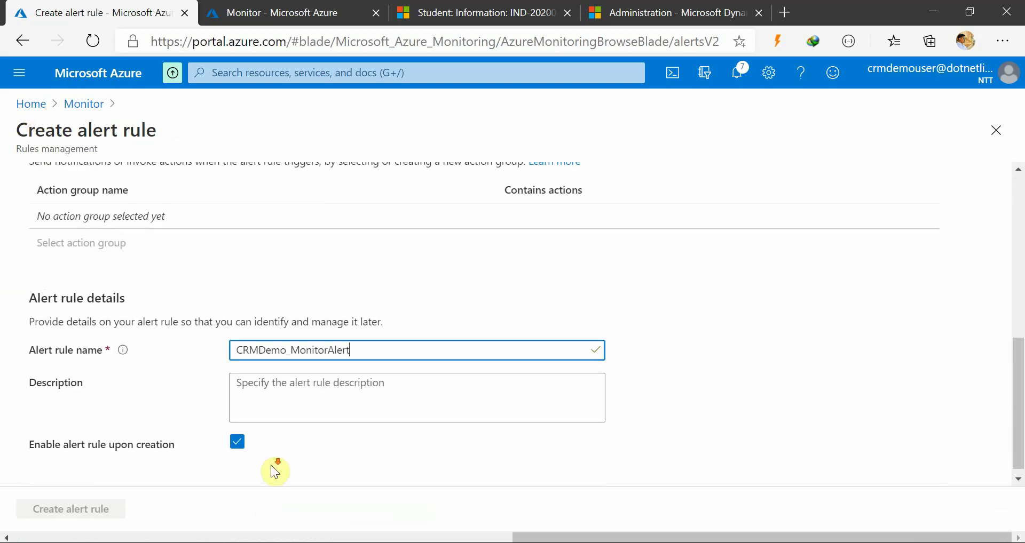
left_click(315, 387)
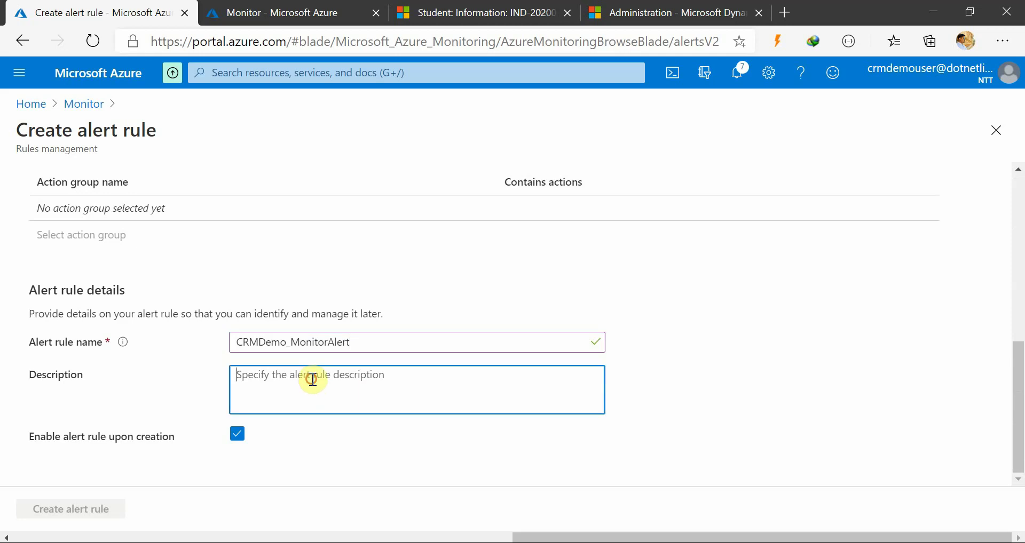
scroll(348, 418, "up", 4)
scroll(353, 426, "up", 4)
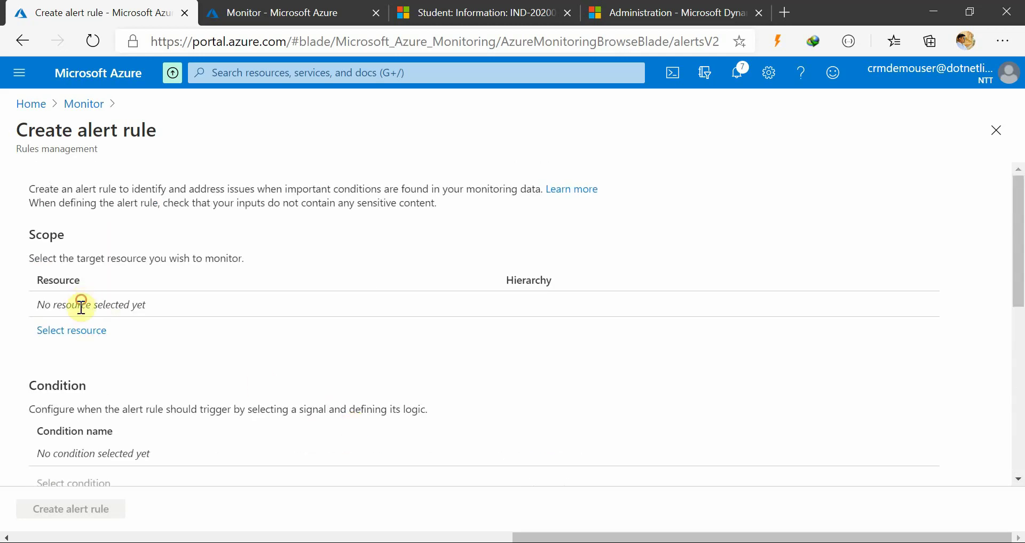
Set the alert rule's scope to the CRMDemoWS workspace, filtering resource types to Log Analytics workspaces
left_click(75, 330)
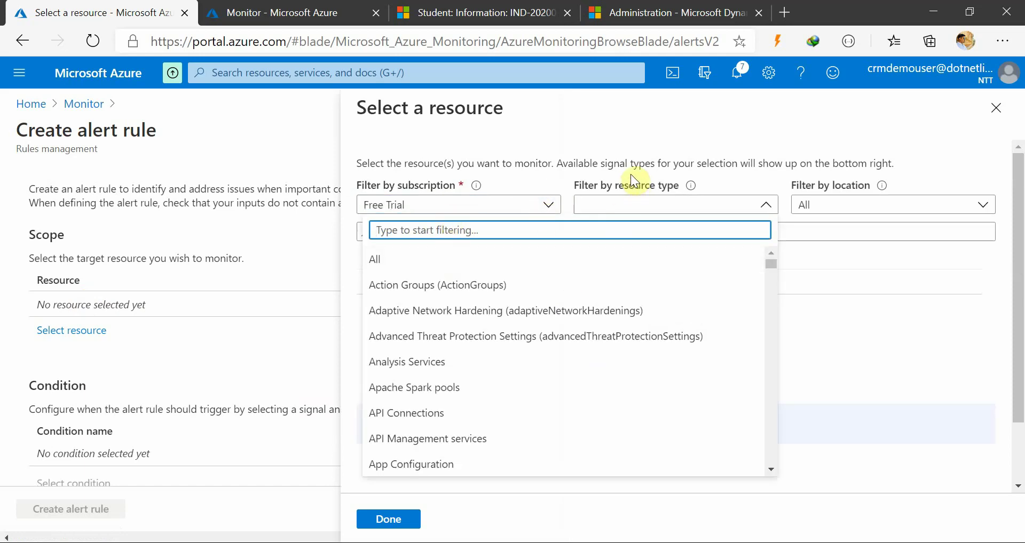
left_click(617, 129)
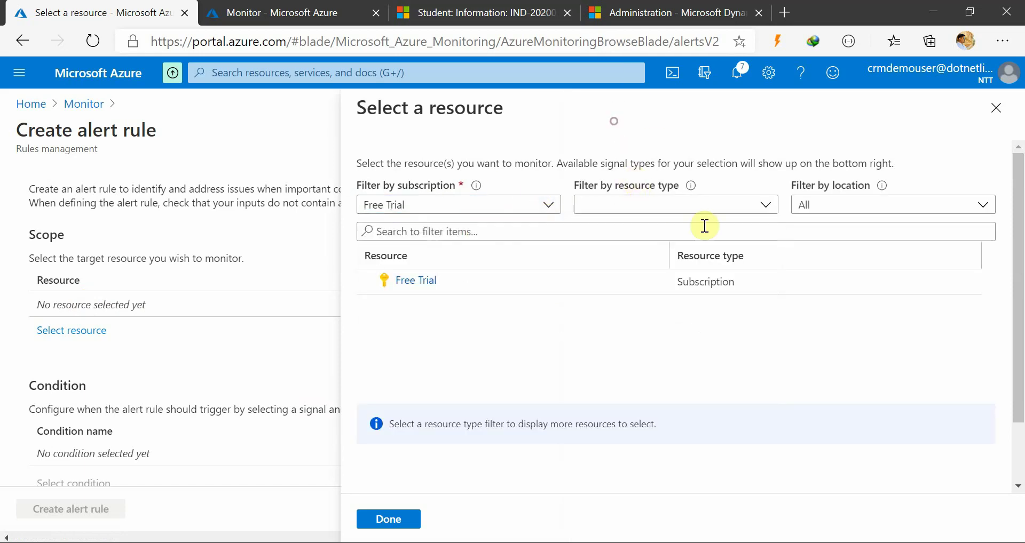
left_click(452, 296)
left_click(667, 208)
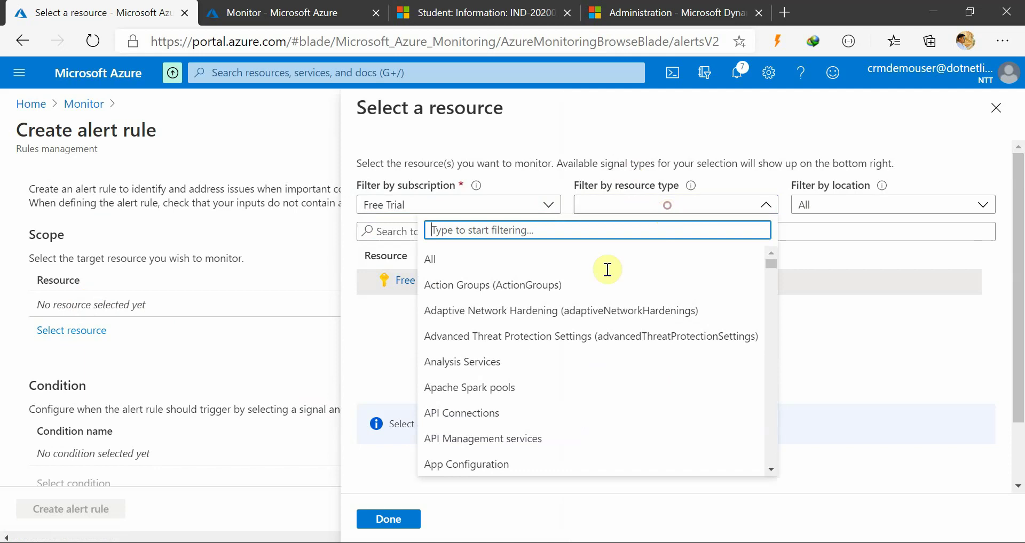
scroll(543, 352, "down", 1)
scroll(544, 339, "down", 1)
scroll(513, 299, "up", 1)
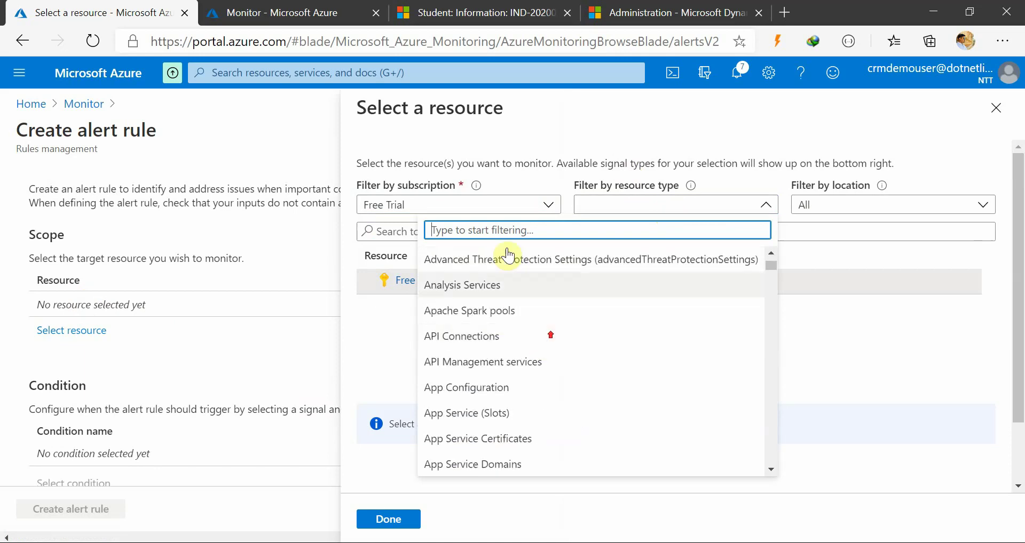
left_click(493, 236)
type("log")
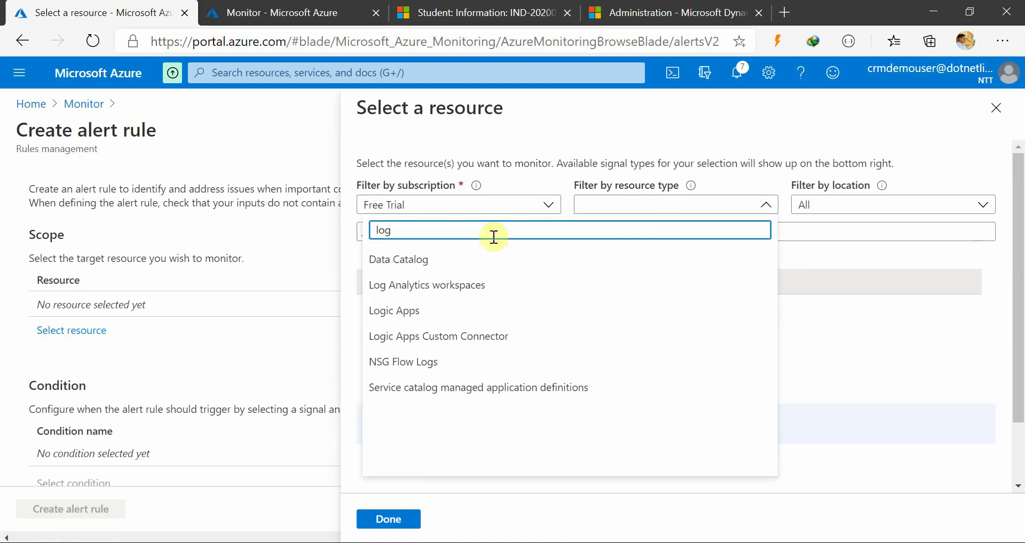
left_click(488, 289)
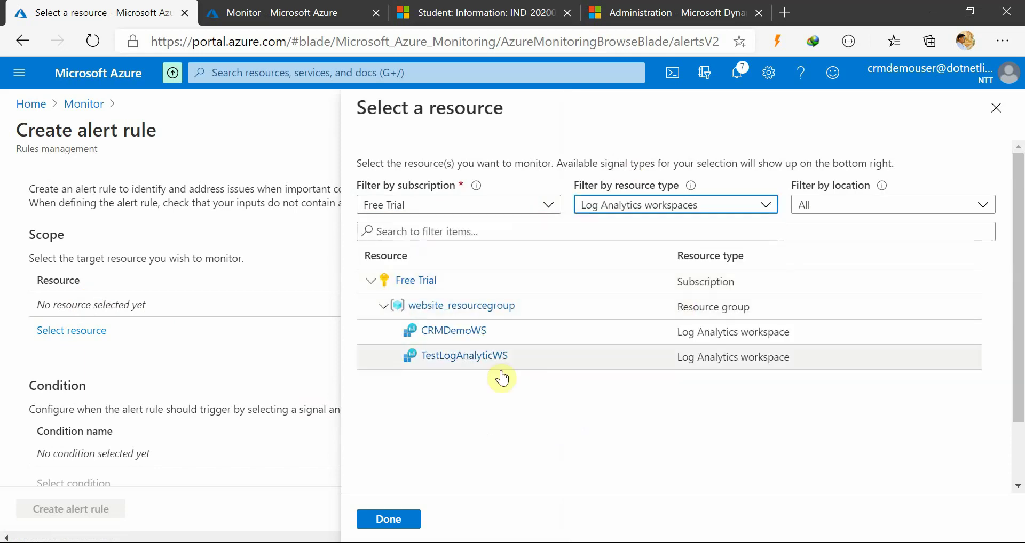
left_click(460, 341)
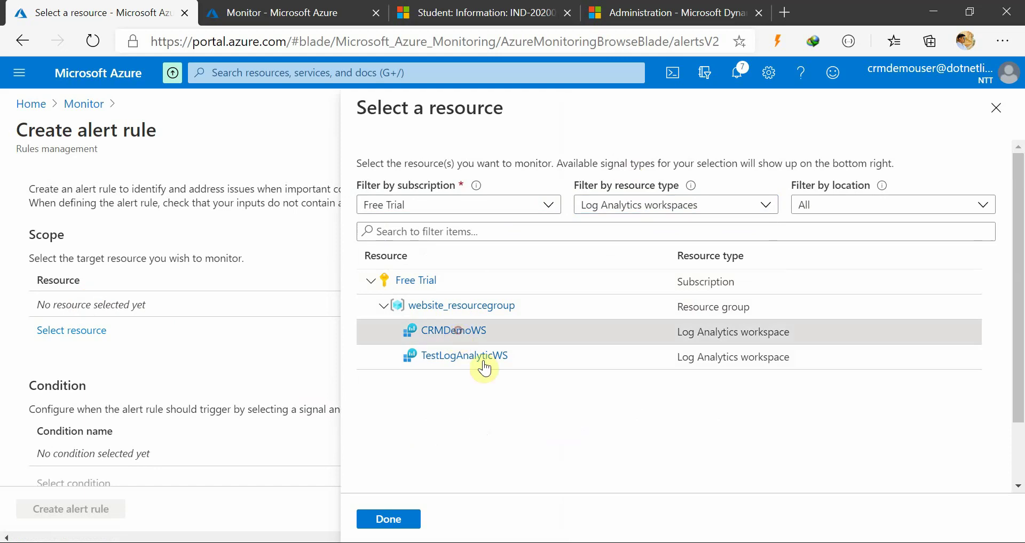
left_click(392, 520)
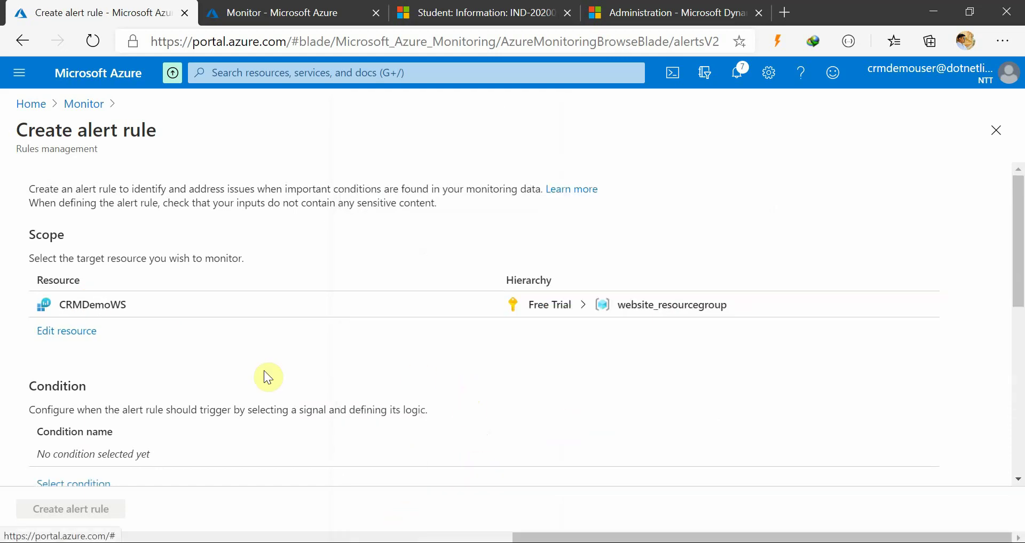
Open Configure signal logic with signal type All and browse the 112 Log analytics signals listed
scroll(209, 373, "down", 3)
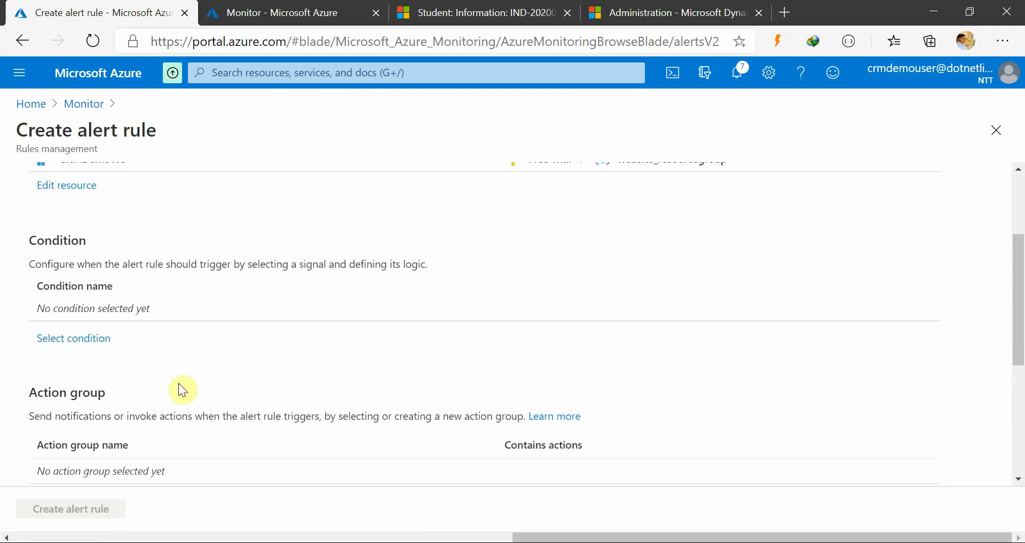
left_click(79, 338)
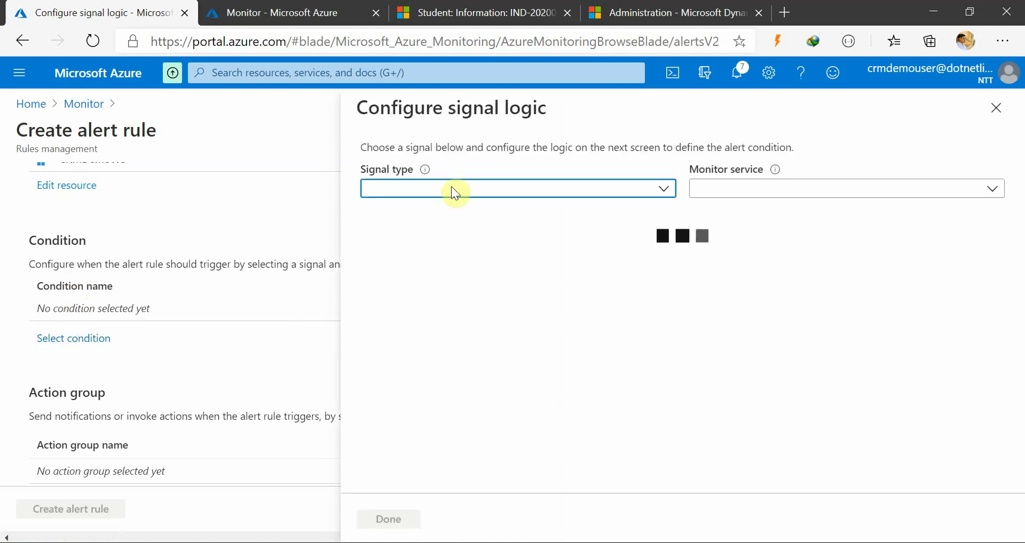
left_click(453, 188)
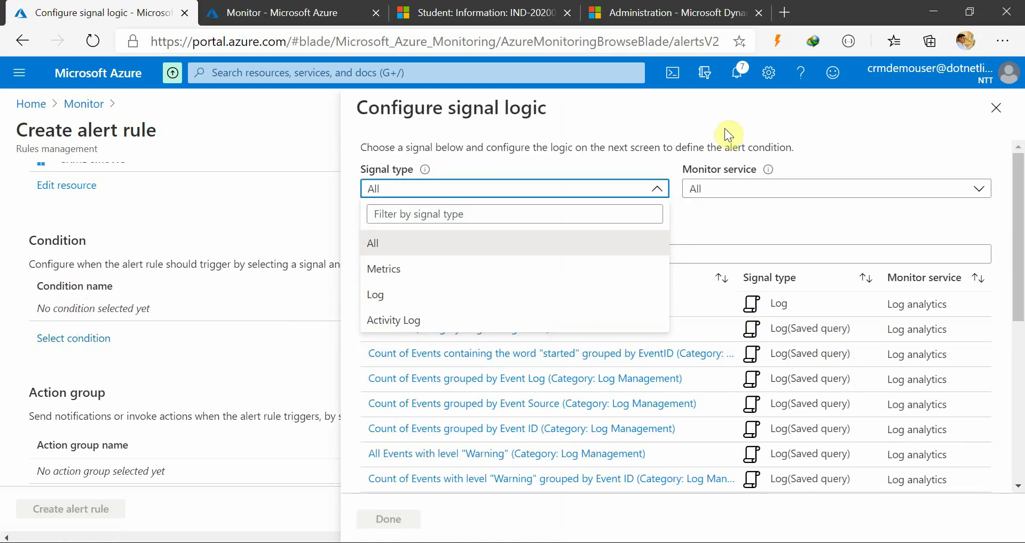
left_click(725, 128)
scroll(483, 320, "down", 2)
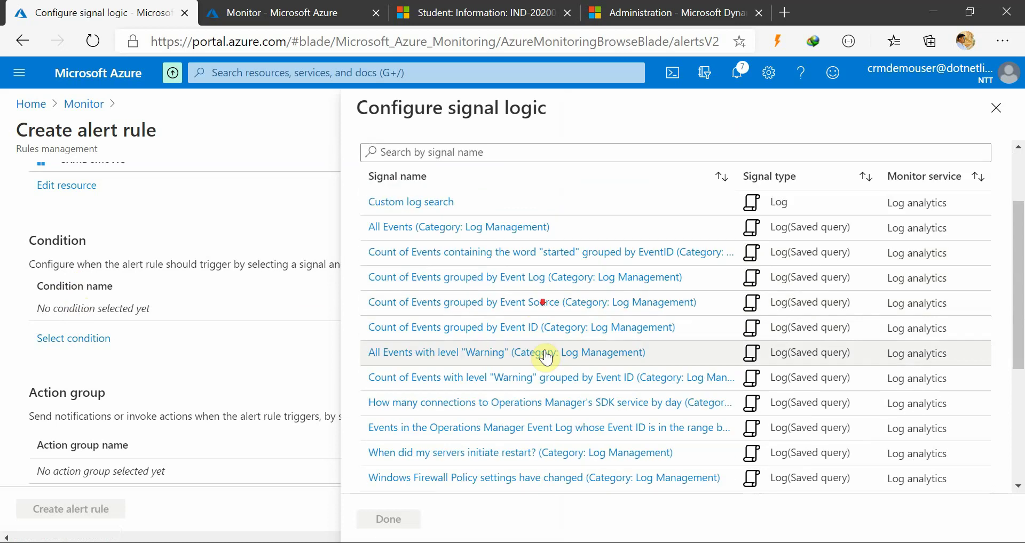
scroll(537, 368, "down", 1)
scroll(537, 368, "up", 2)
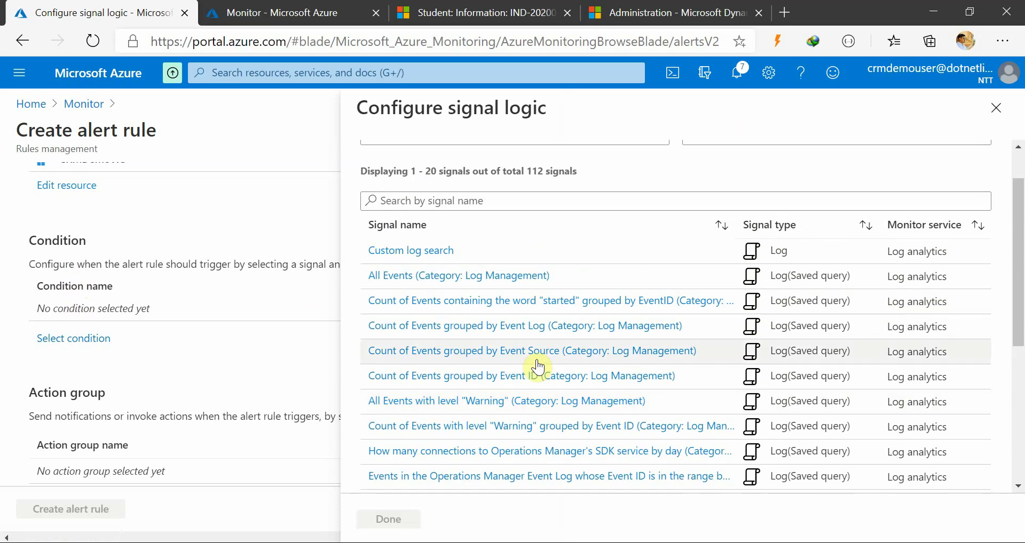
scroll(537, 367, "up", 1)
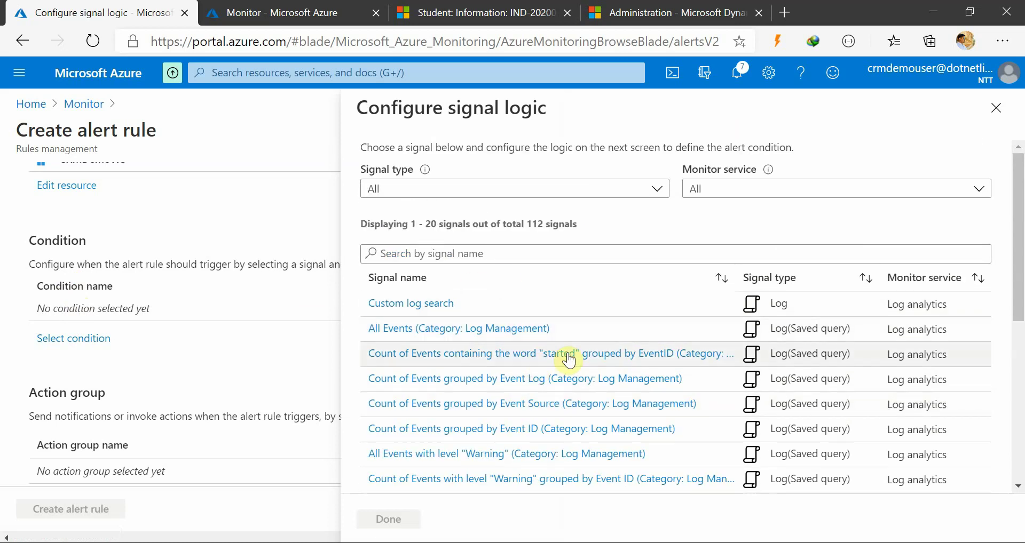
scroll(510, 354, "down", 1)
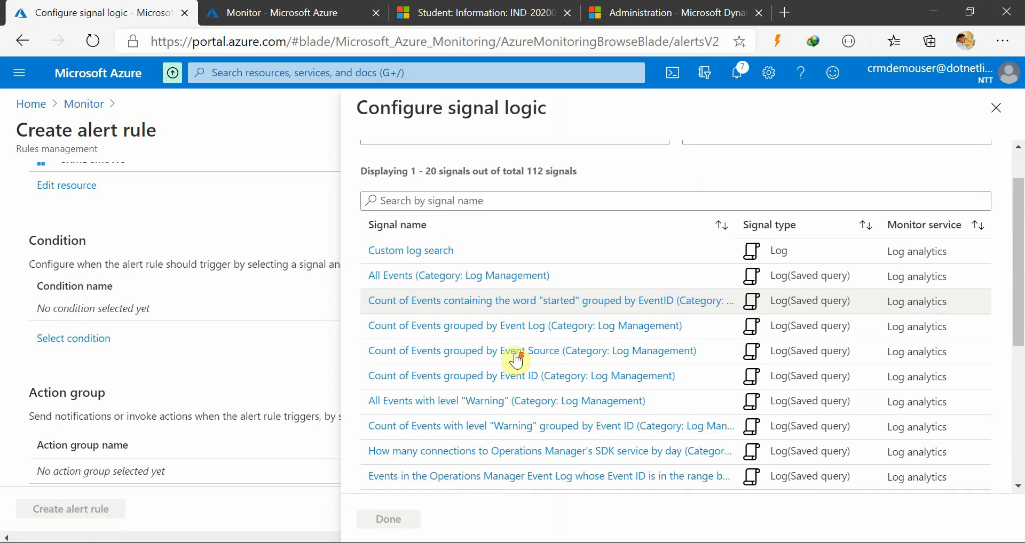
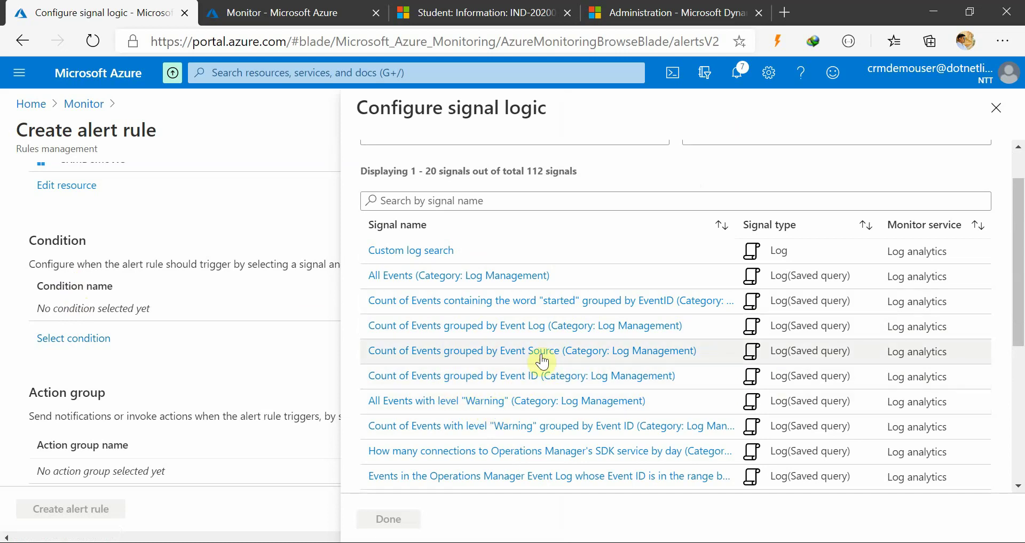
Choose Custom log search as the alert rule's signal
scroll(565, 374, "down", 2)
scroll(534, 394, "down", 1)
scroll(573, 391, "up", 4)
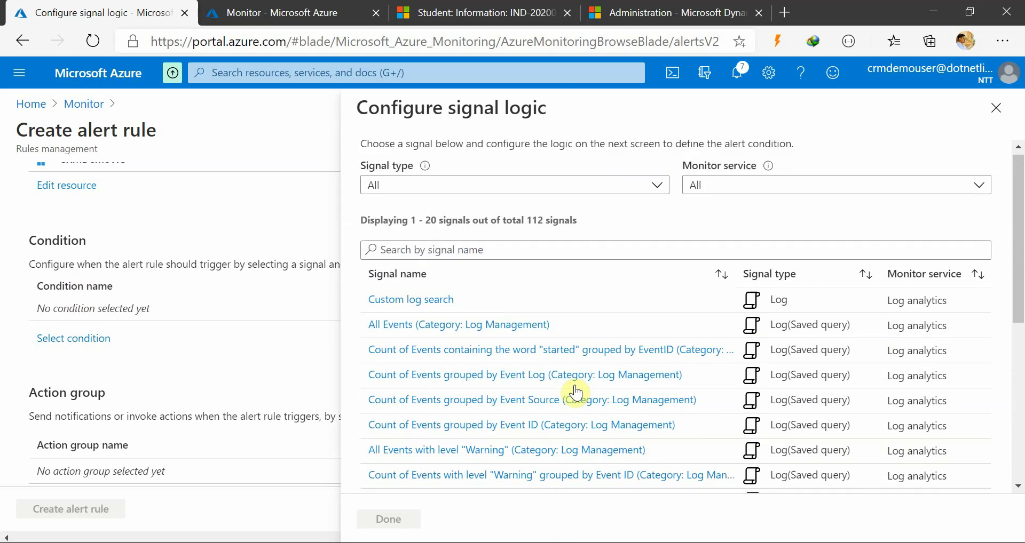
left_click(420, 306)
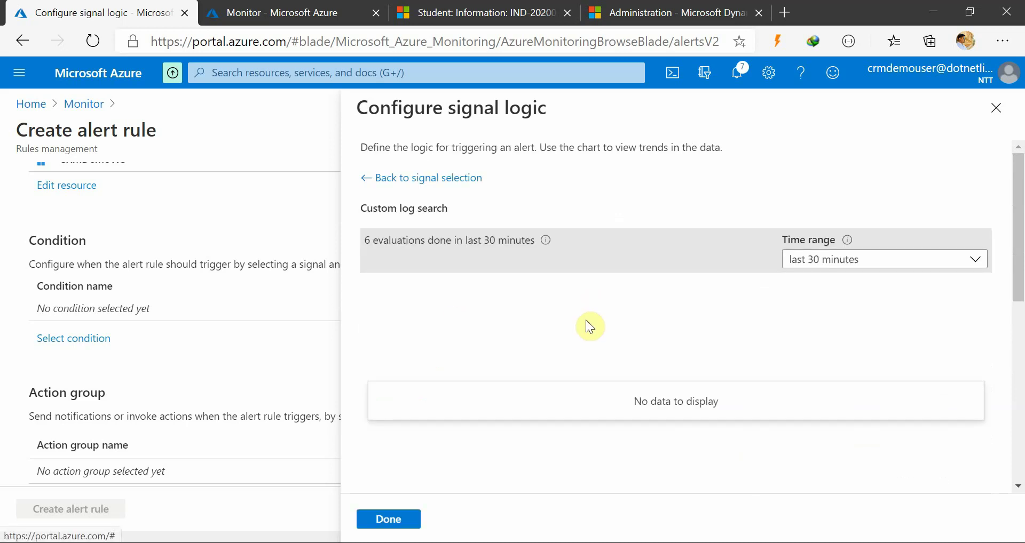
scroll(634, 344, "down", 8)
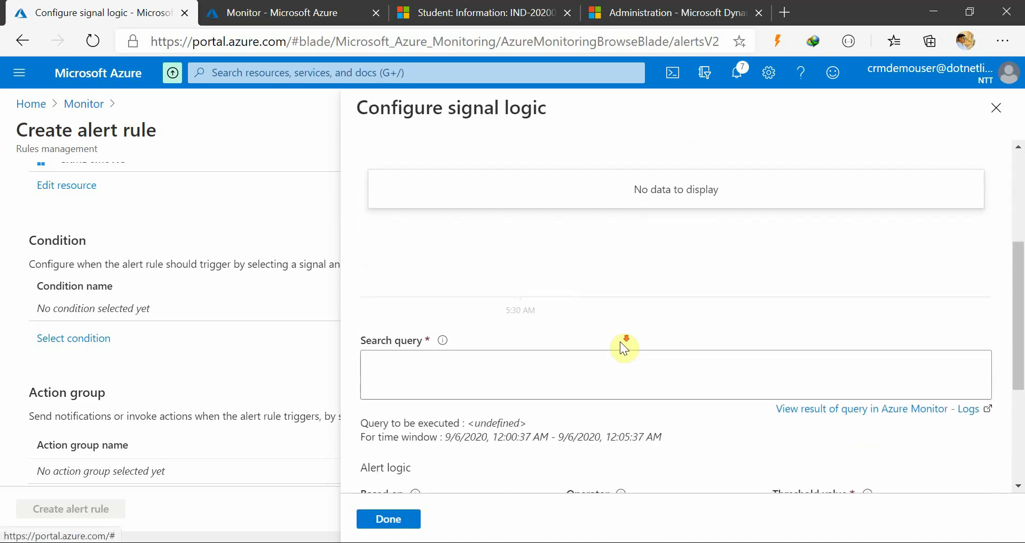
Replace the search query with the CRMTraceLog_CRMDemo_CL dnlb_student 'Student' query copied from Logs
left_click(409, 262)
type("Student")
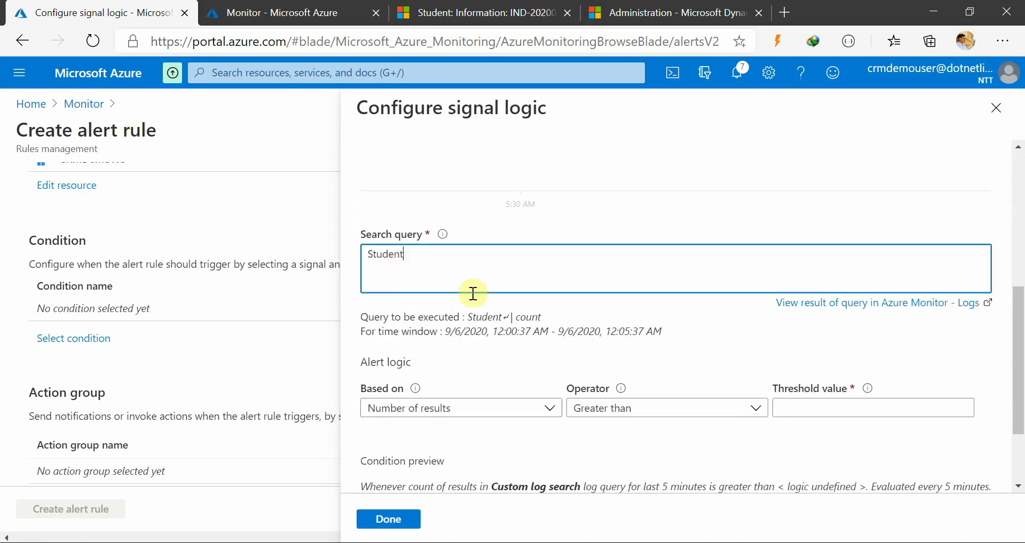
key("ctrl+a")
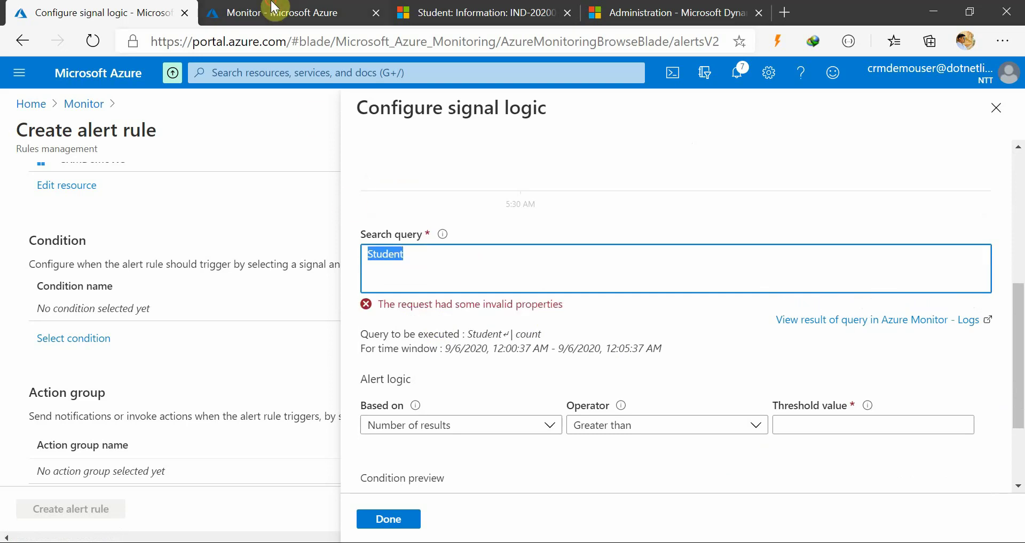
left_click(274, 11)
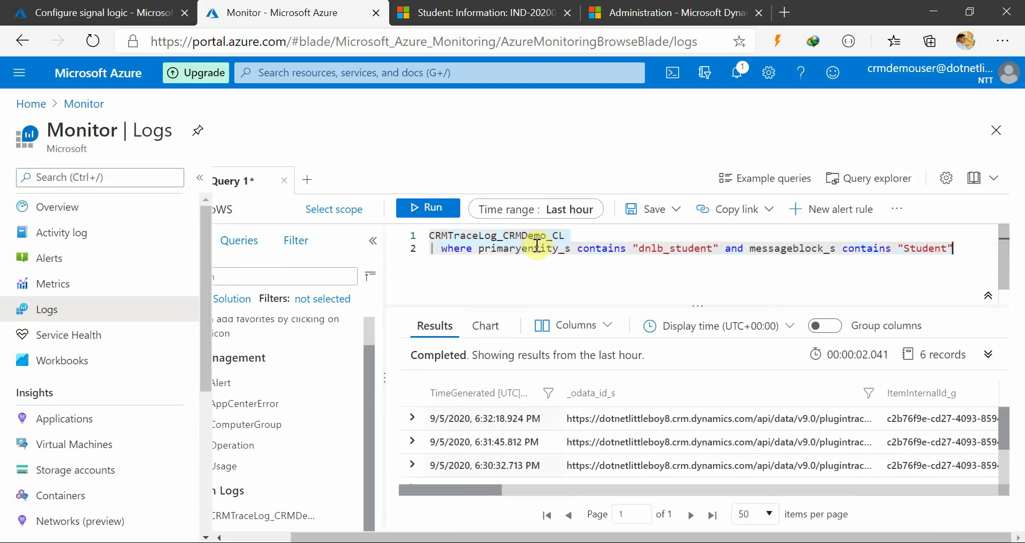
key("ctrl+shift+Tab")
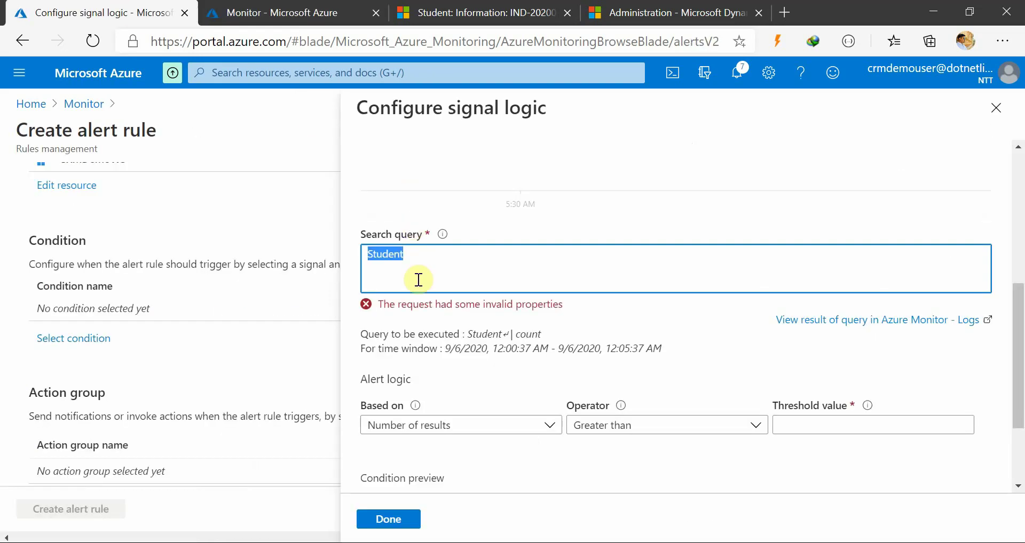
left_click(419, 257)
key("ctrl+a")
type("CRMTraceLog_CRMDemo_CL | where primaryentity_s contains \"dnlb_student\" and messageblock_s contains \"Student\"")
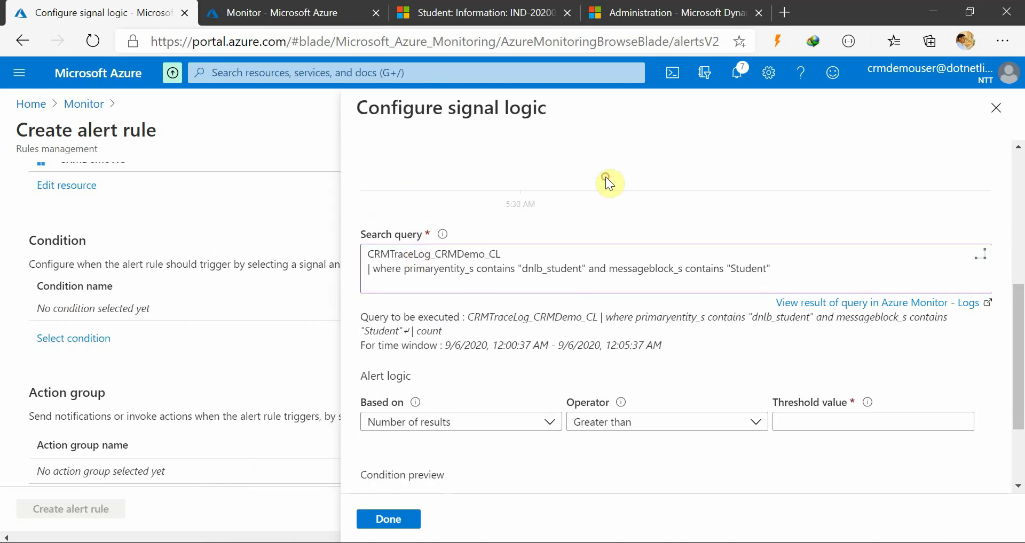
scroll(532, 399, "down", 2)
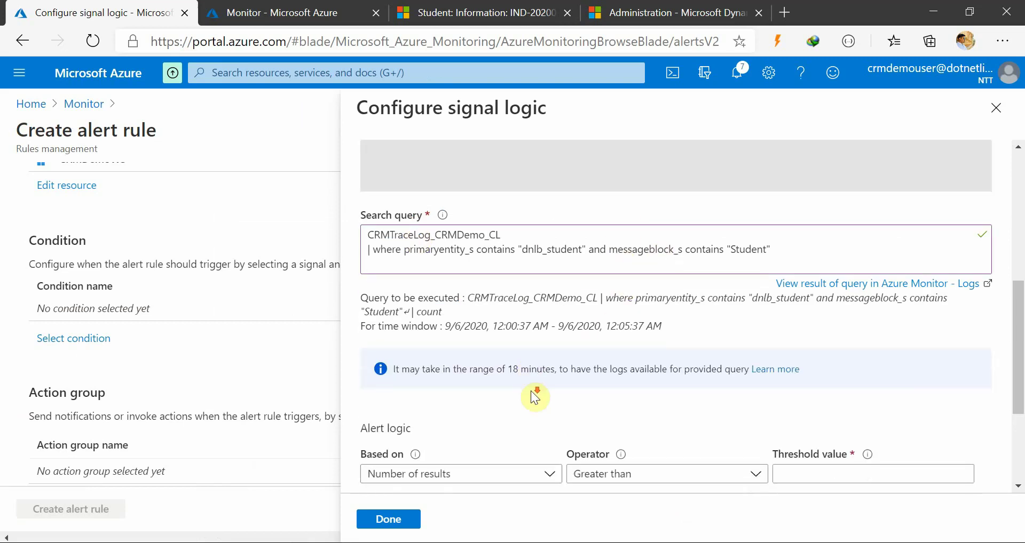
Base the alert on Number of results with a threshold greater than 0
left_click(530, 392)
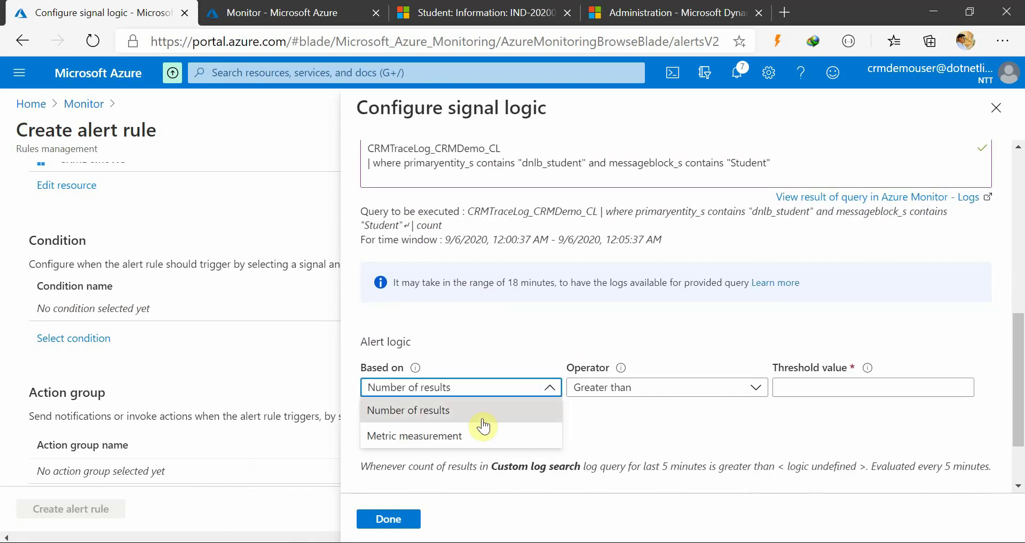
left_click(483, 409)
left_click(830, 390)
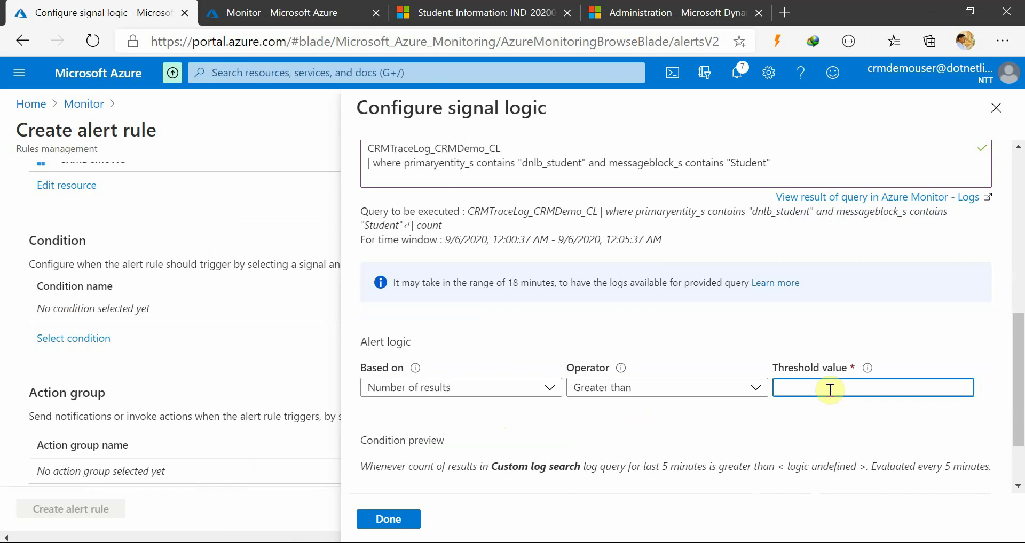
type("0")
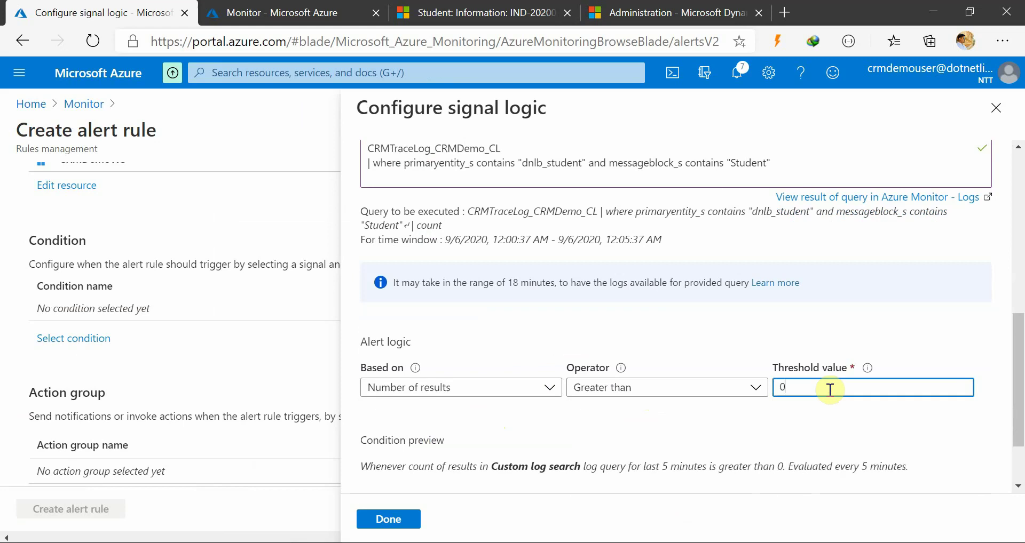
left_click(772, 127)
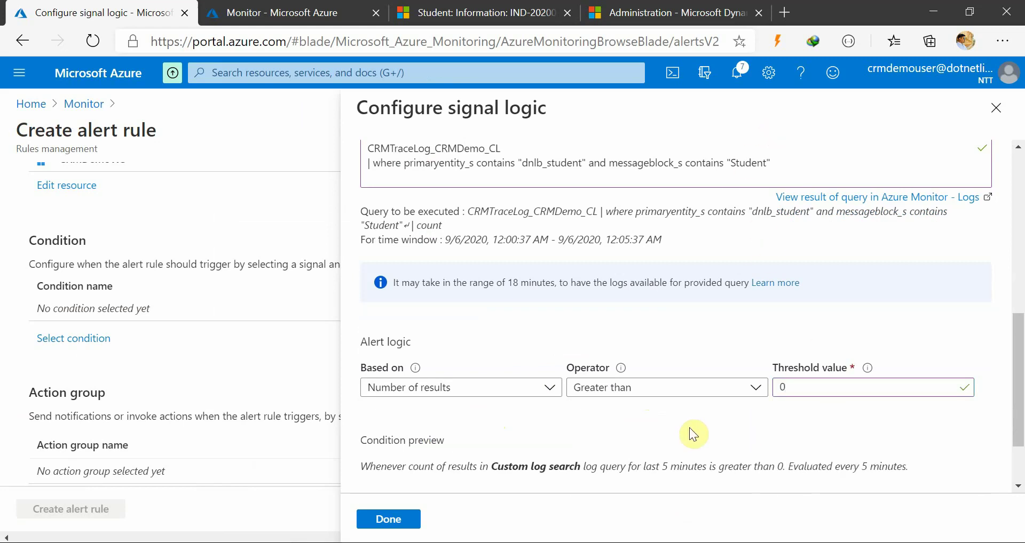
Keep the evaluation period at 5 minutes and save the condition
scroll(580, 438, "down", 2)
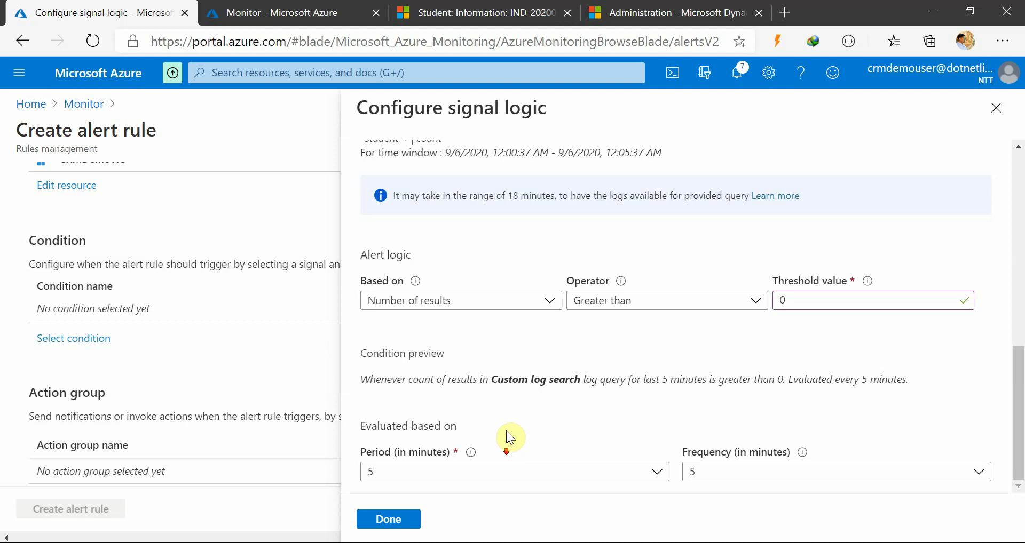
scroll(506, 431, "up", 6)
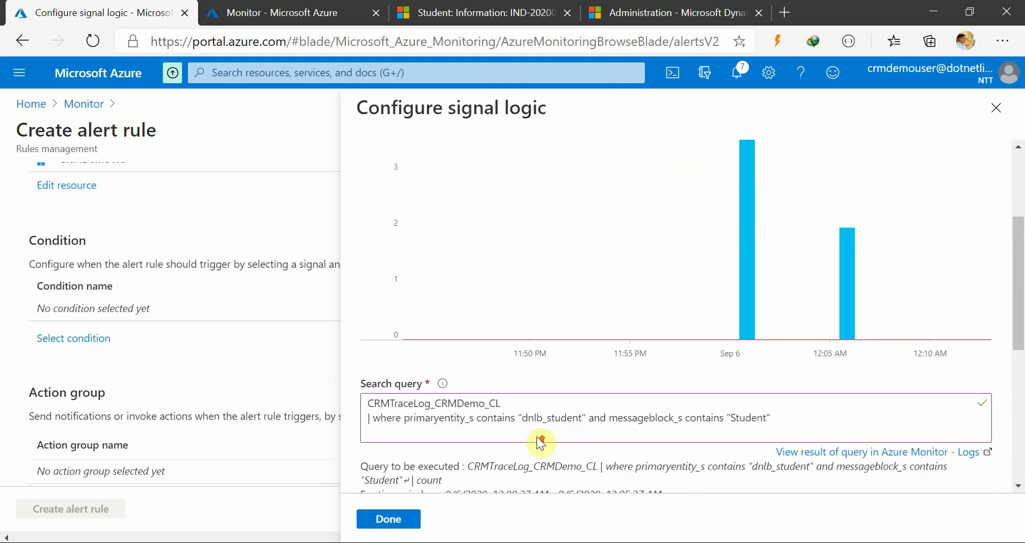
scroll(518, 334, "up", 4)
scroll(568, 350, "down", 1)
scroll(569, 352, "down", 9)
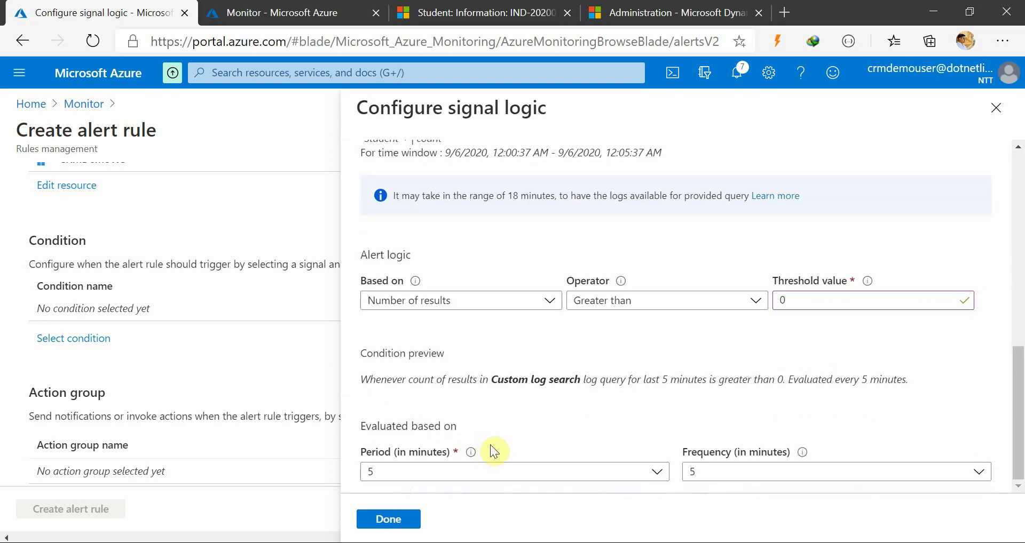
scroll(492, 406, "up", 3)
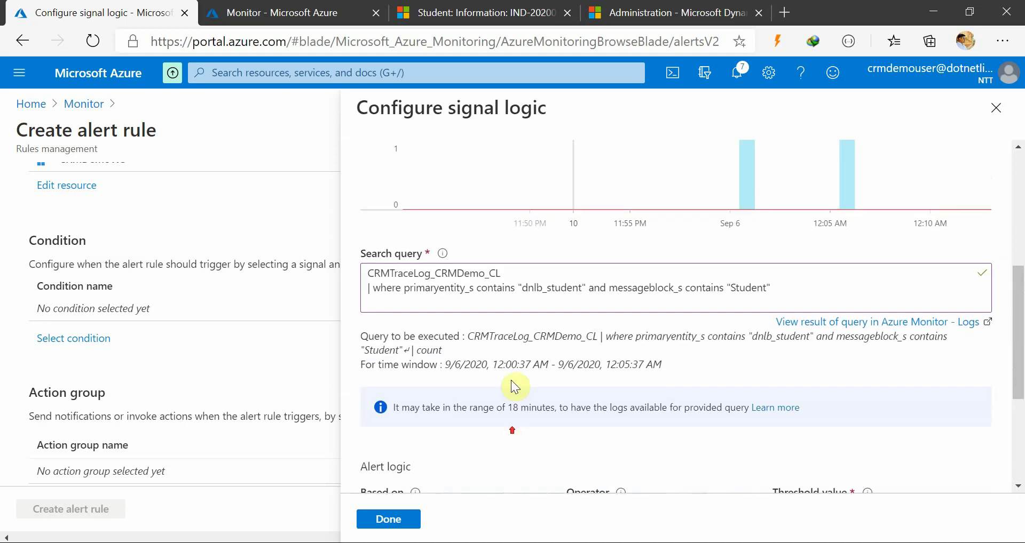
scroll(515, 427, "down", 3)
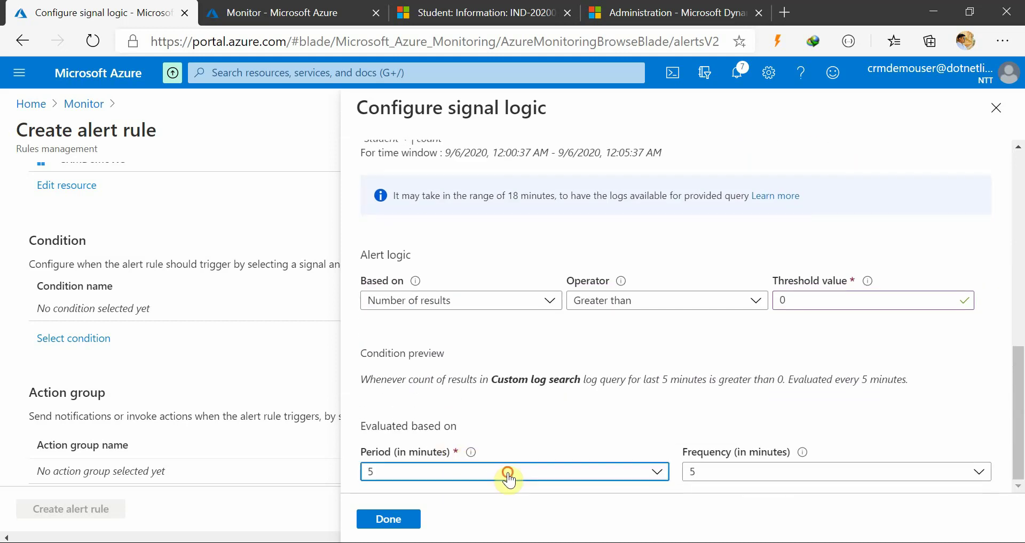
left_click(507, 472)
left_click(431, 143)
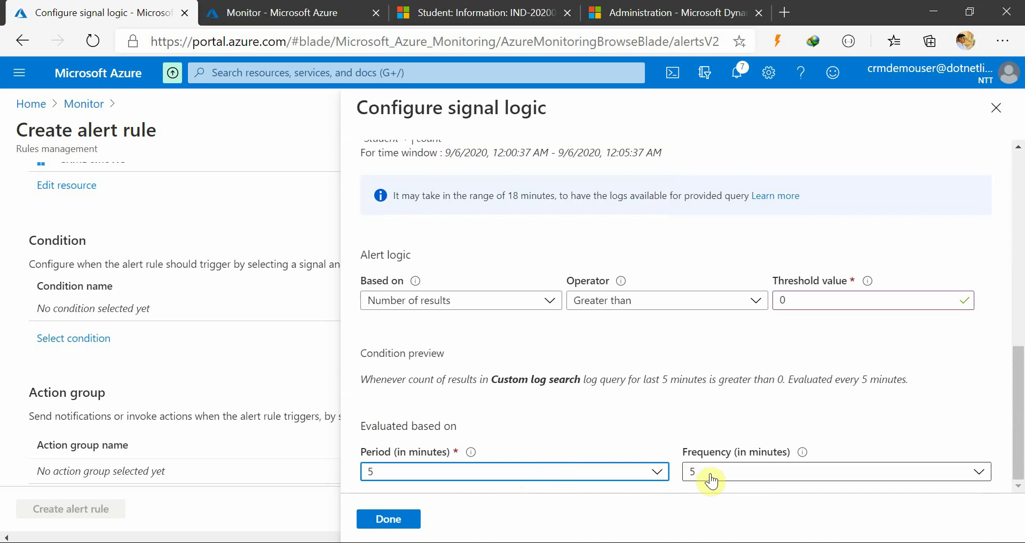
left_click(545, 477)
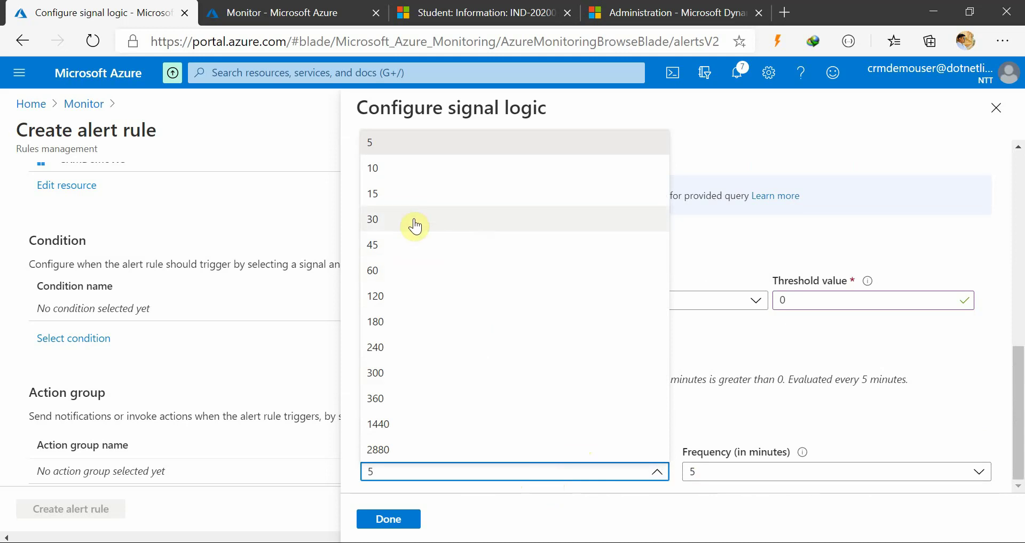
left_click(412, 140)
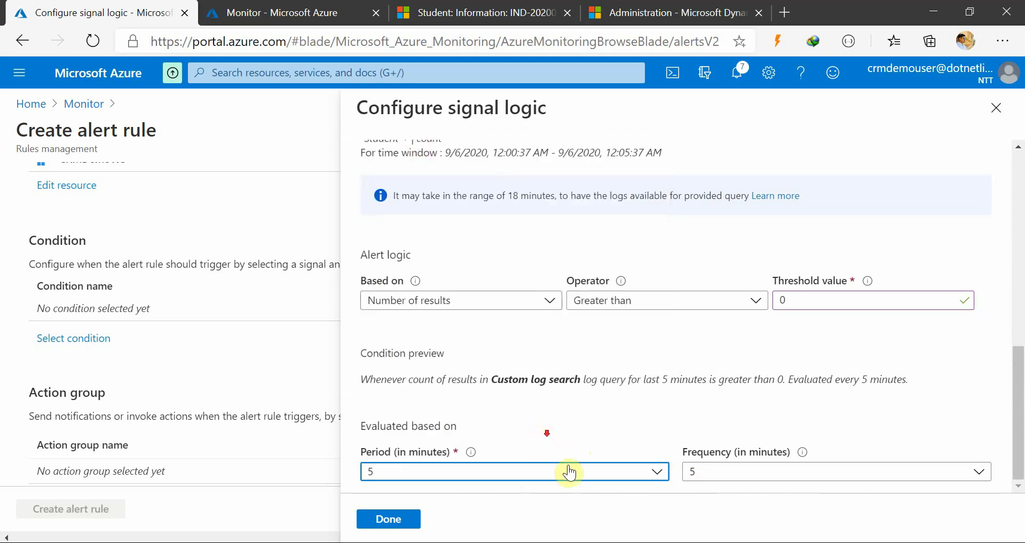
scroll(523, 459, "up", 1)
scroll(464, 491, "down", 1)
left_click(395, 519)
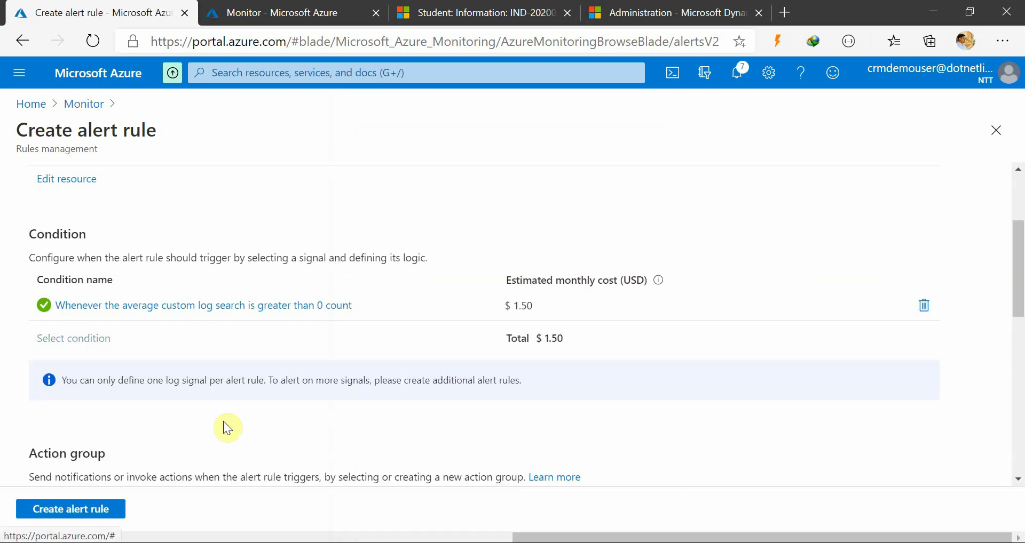
Review the scope, condition and action group, then create the CRMDemo_MonitorAlert rule
scroll(240, 419, "down", 2)
scroll(224, 369, "up", 5)
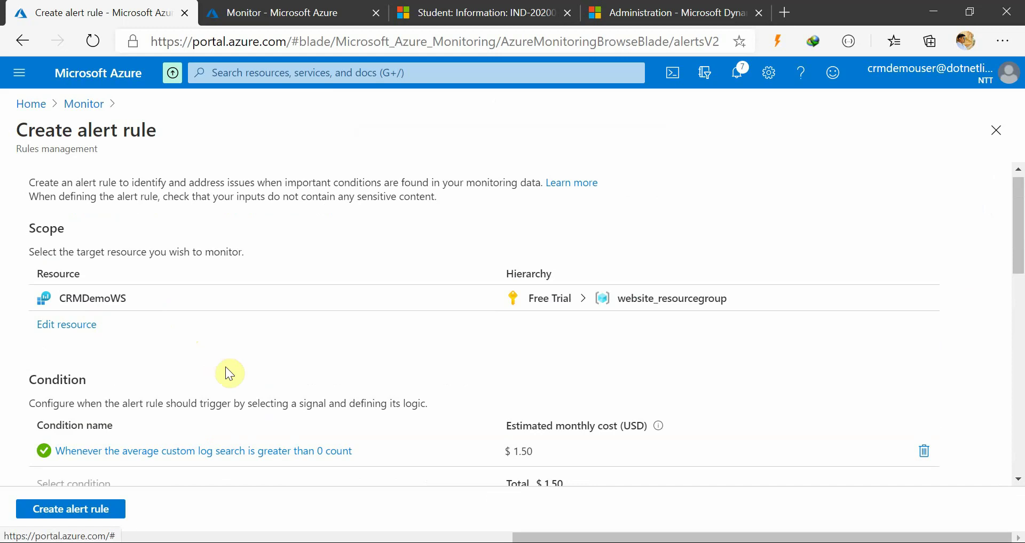
scroll(256, 395, "down", 5)
scroll(249, 379, "down", 2)
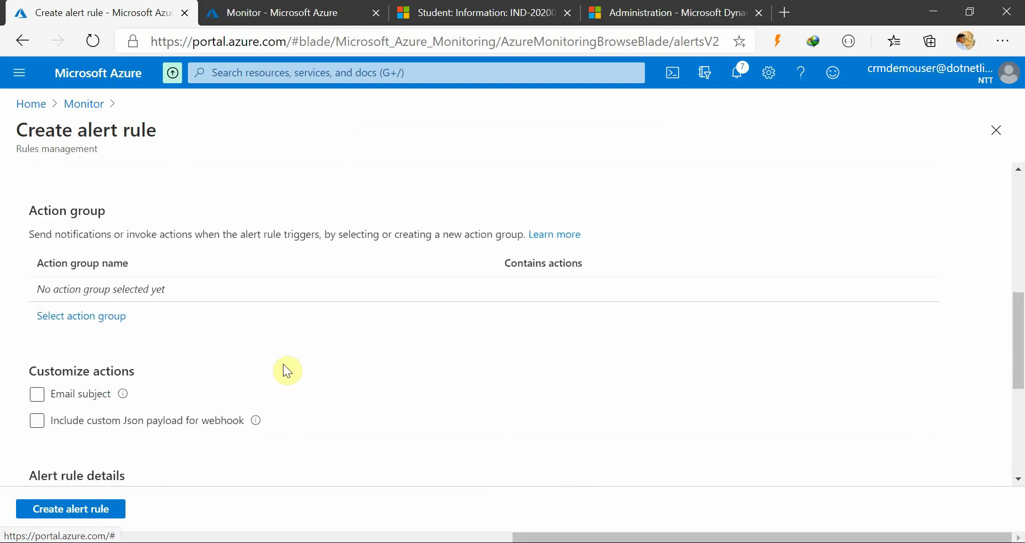
scroll(284, 367, "up", 2)
scroll(251, 371, "down", 1)
scroll(213, 380, "down", 2)
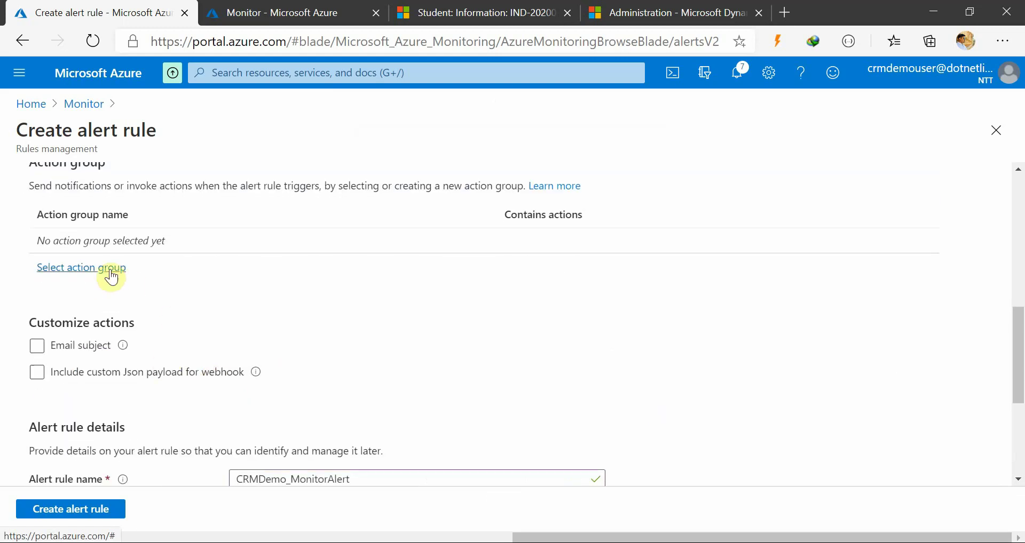
left_click(80, 509)
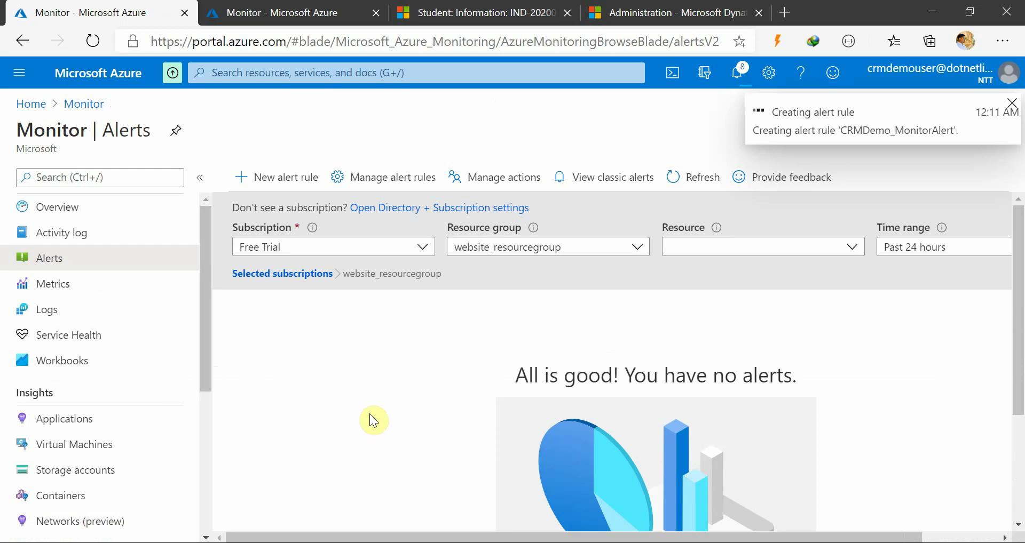
Filter the Monitor alerts by the CRMDemoWS workspace resource
scroll(393, 411, "down", 3)
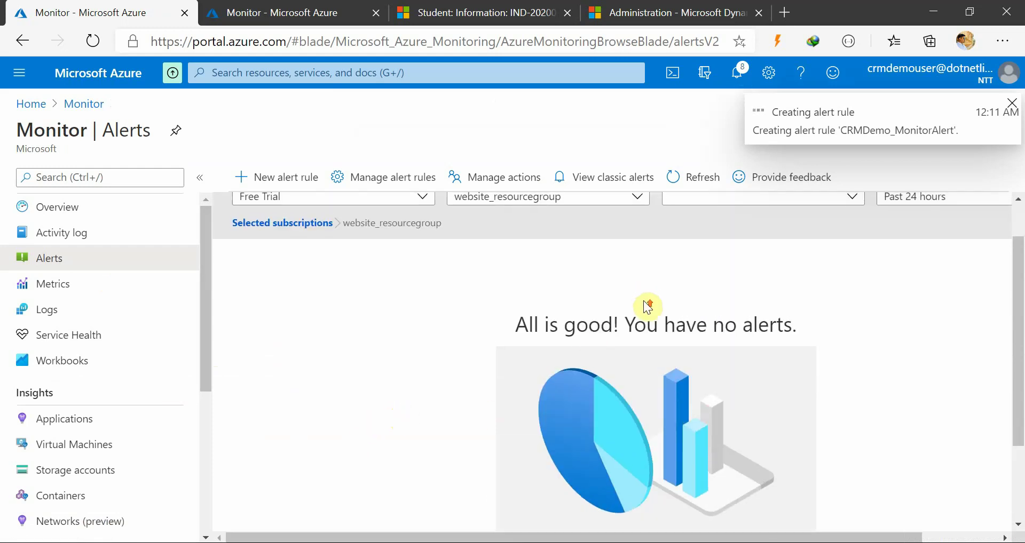
left_click(761, 248)
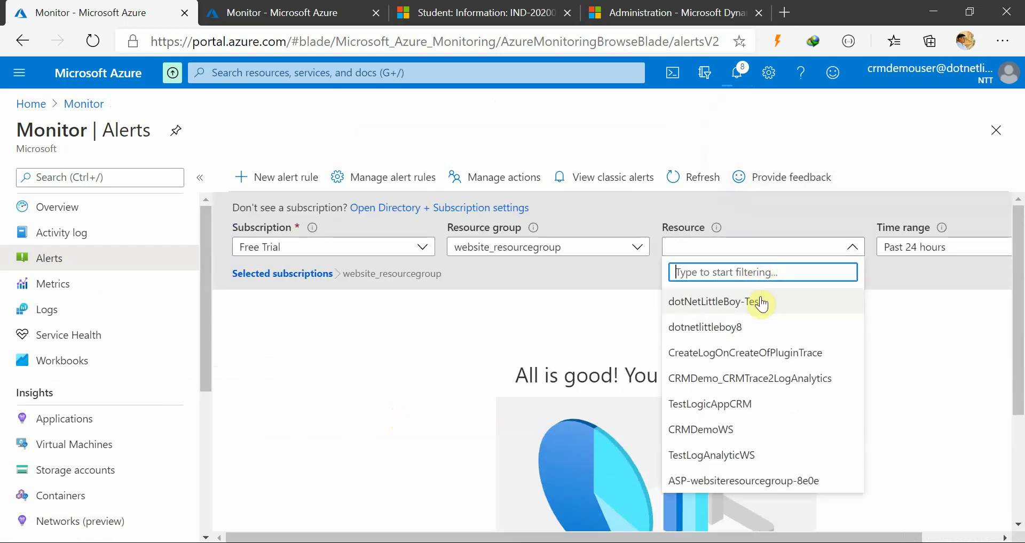
left_click(733, 430)
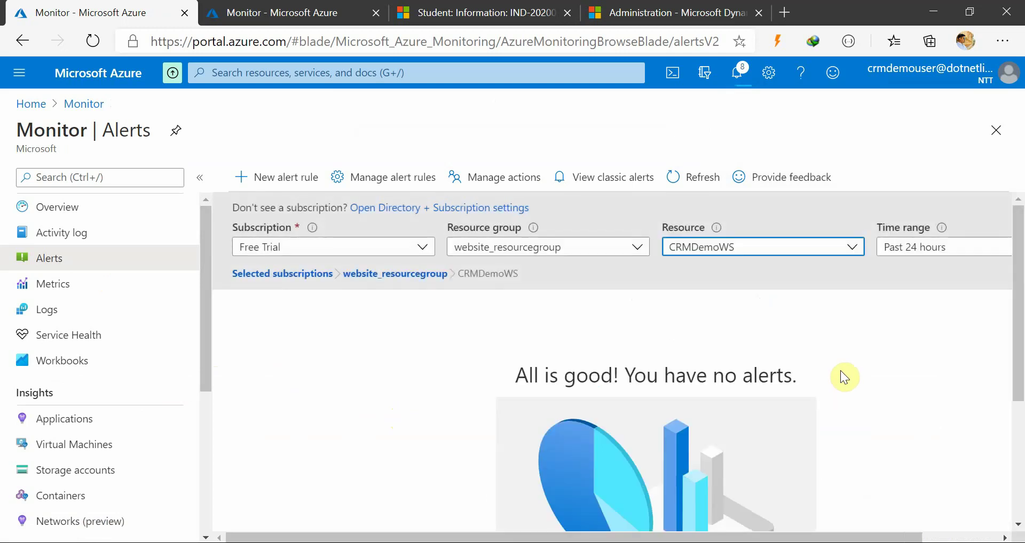
scroll(648, 397, "down", 3)
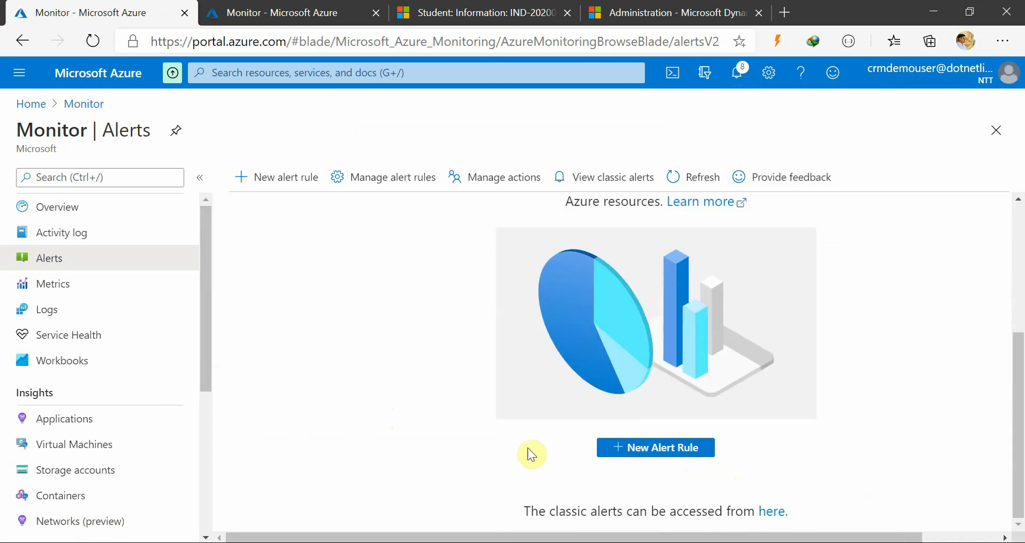
scroll(529, 448, "up", 2)
scroll(379, 363, "up", 3)
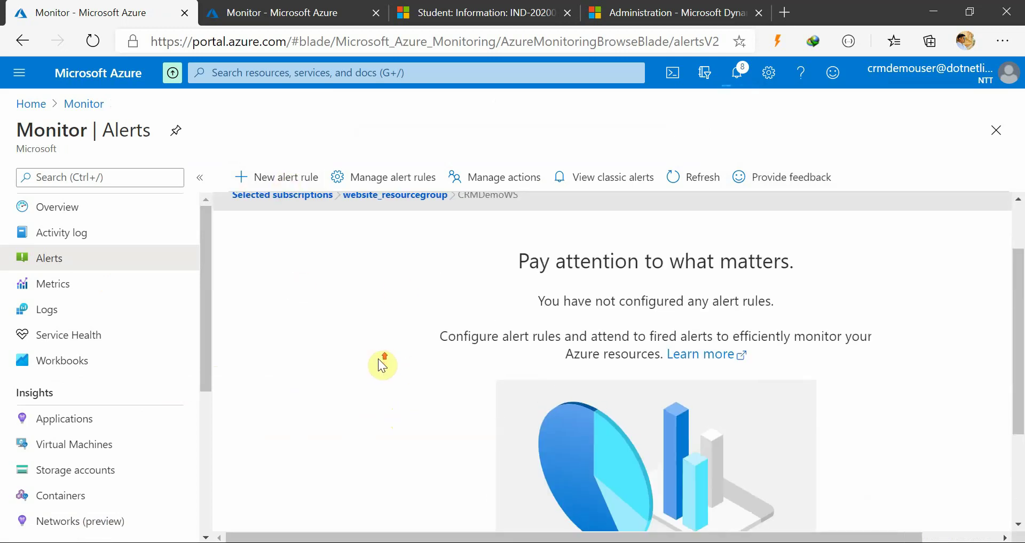
scroll(827, 315, "down", 2)
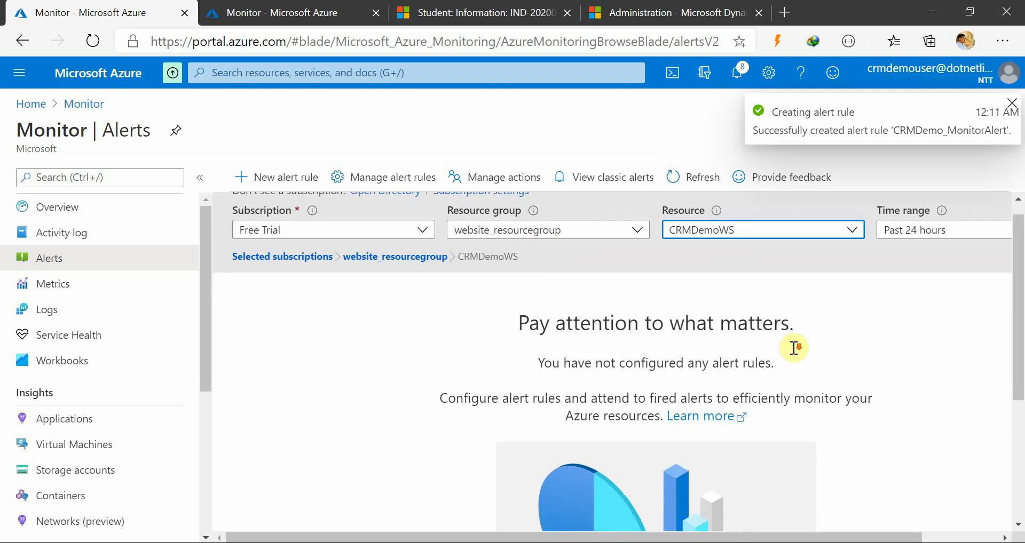
scroll(694, 353, "up", 2)
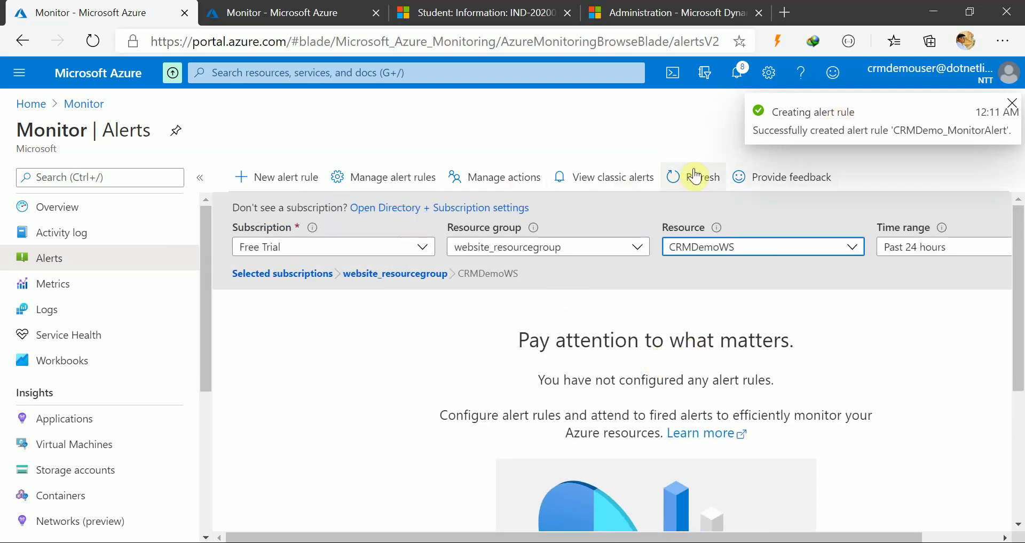
Refresh the alerts and open Manage alert rules to see CRMDemo_MonitorAlert enabled
left_click(674, 176)
scroll(747, 384, "down", 3)
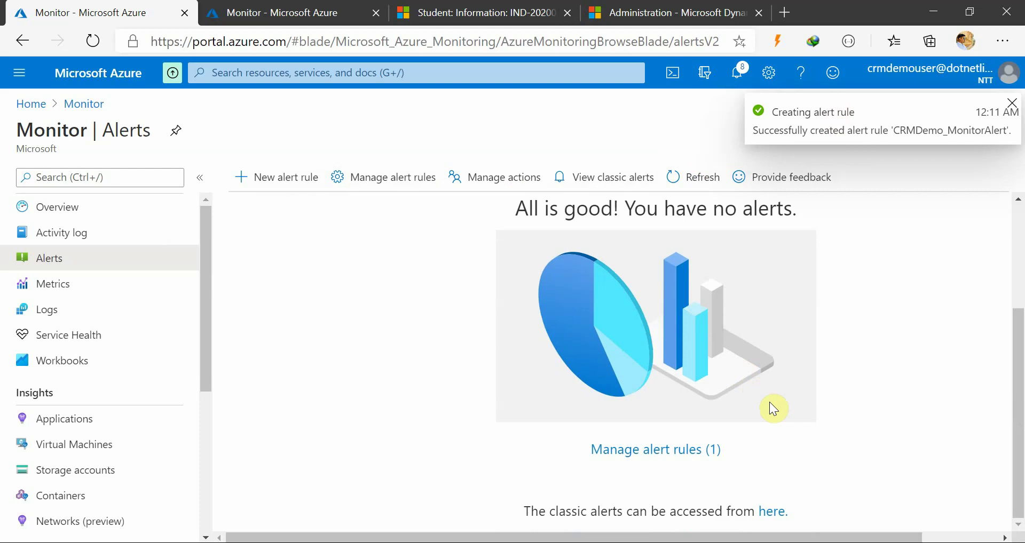
left_click(663, 452)
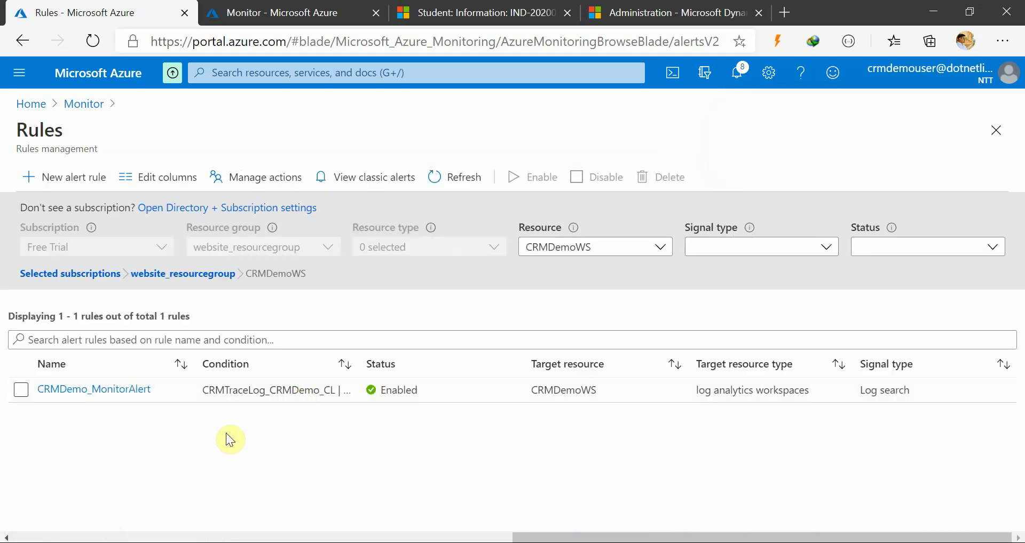
Open the CRMDemo_MonitorAlert rule and start a new action group from Select action group
left_click(99, 395)
scroll(213, 399, "down", 5)
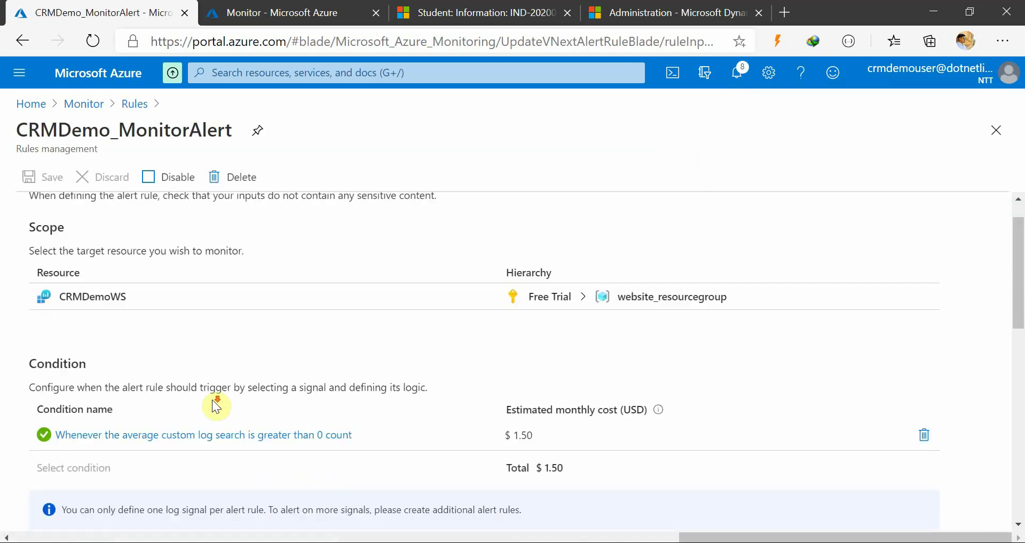
scroll(321, 405, "up", 1)
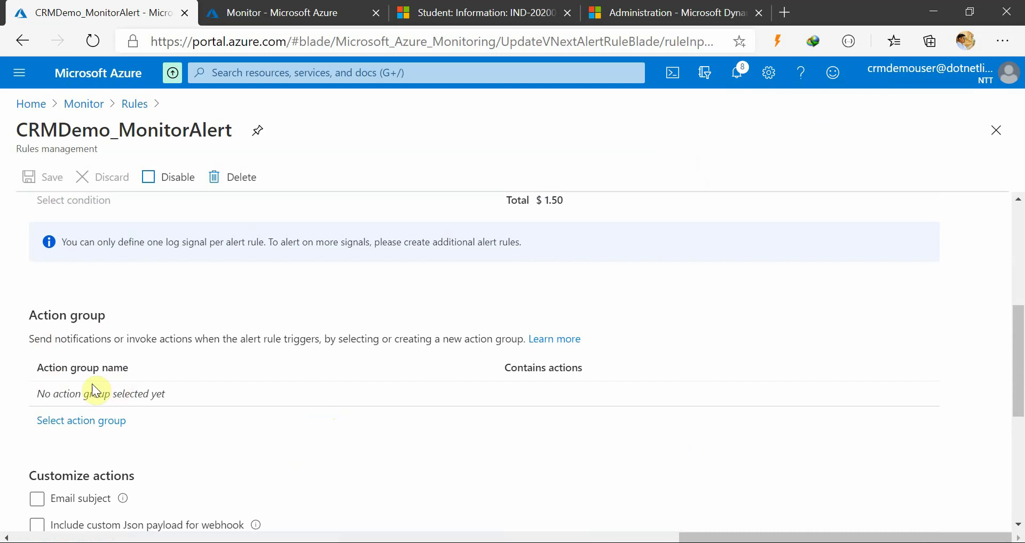
scroll(204, 410, "down", 4)
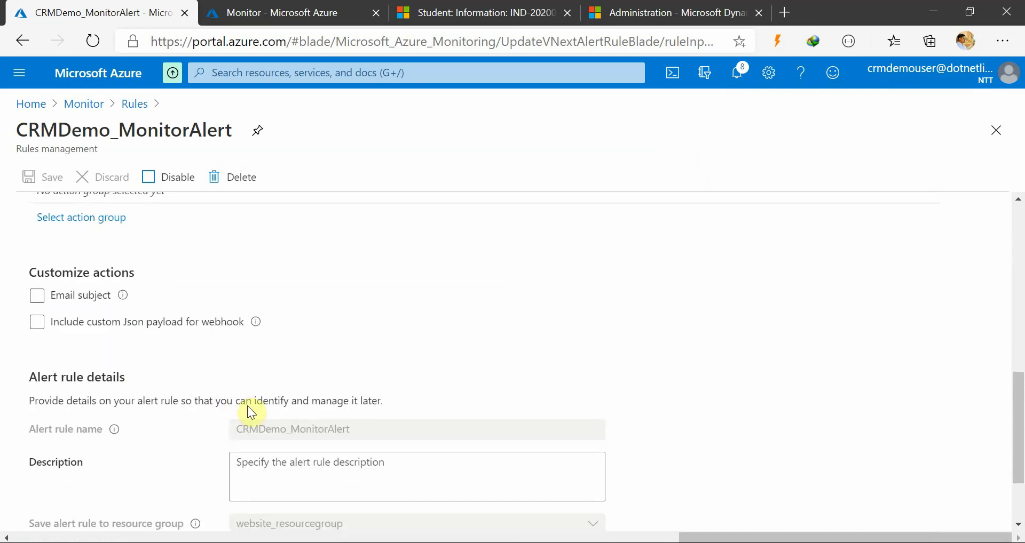
scroll(261, 401, "up", 1)
scroll(262, 401, "up", 2)
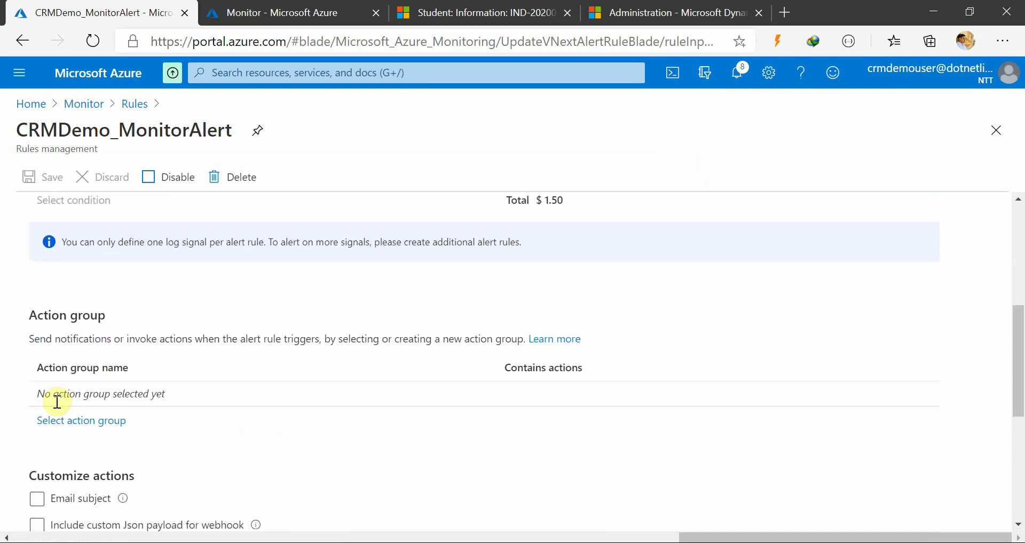
left_click(90, 421)
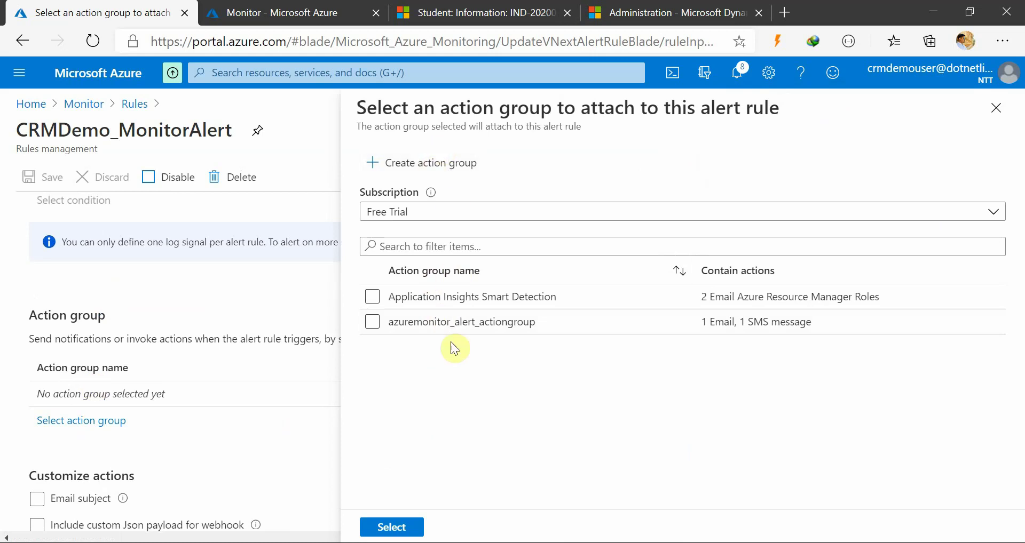
left_click(433, 162)
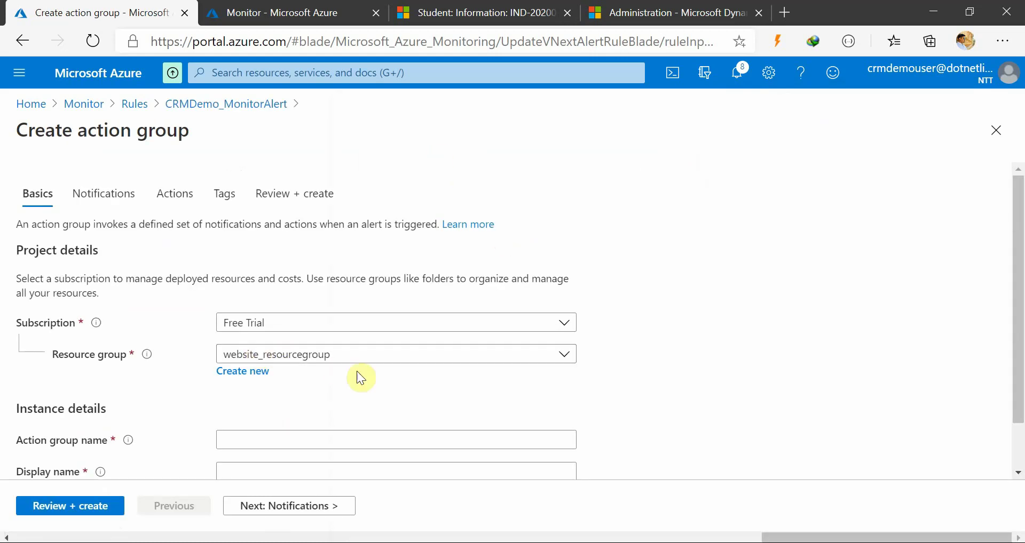
scroll(359, 377, "down", 1)
Name the action group SMS&EmailFromAzure and attempt to create it, which fails
left_click(277, 389)
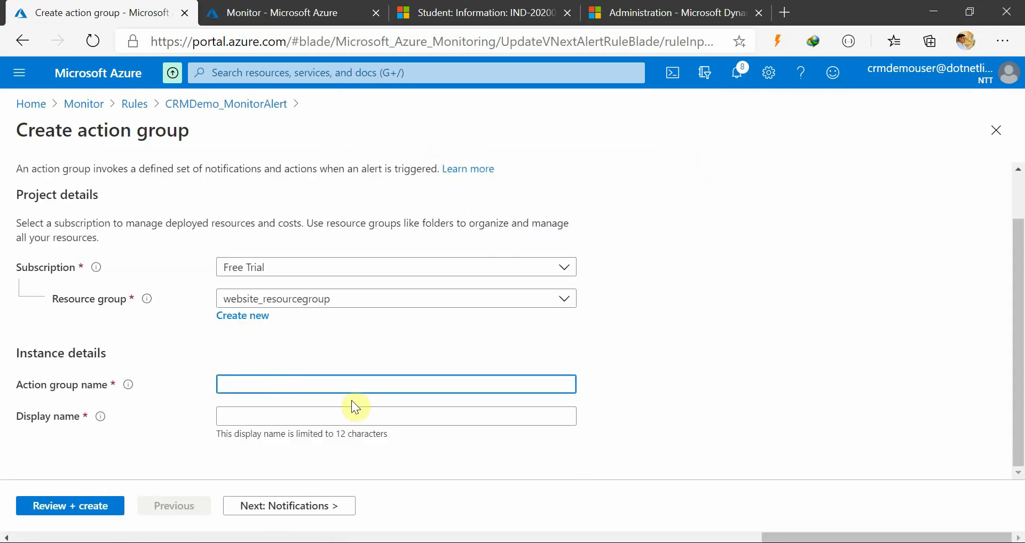
type("SMS&Ema")
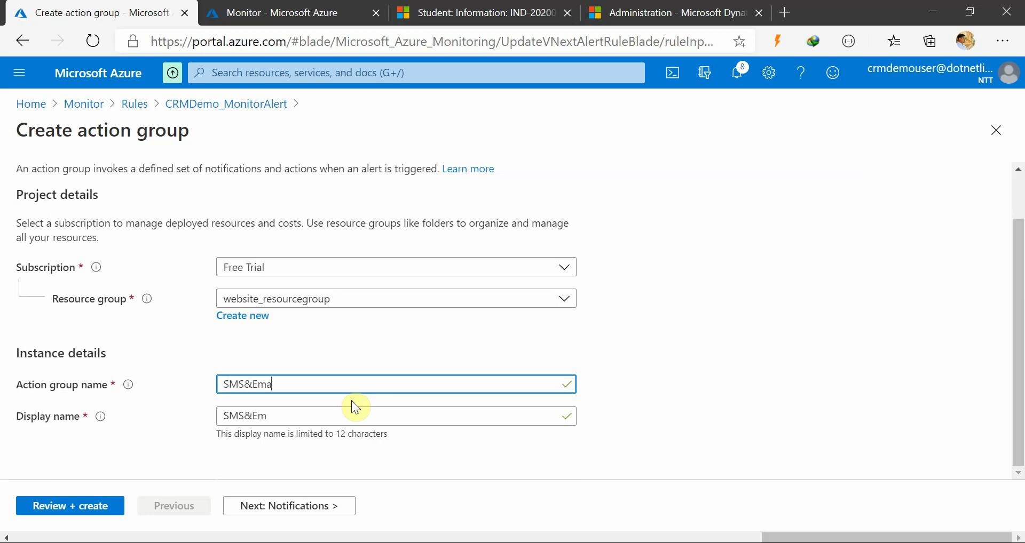
type("ilFromAzure")
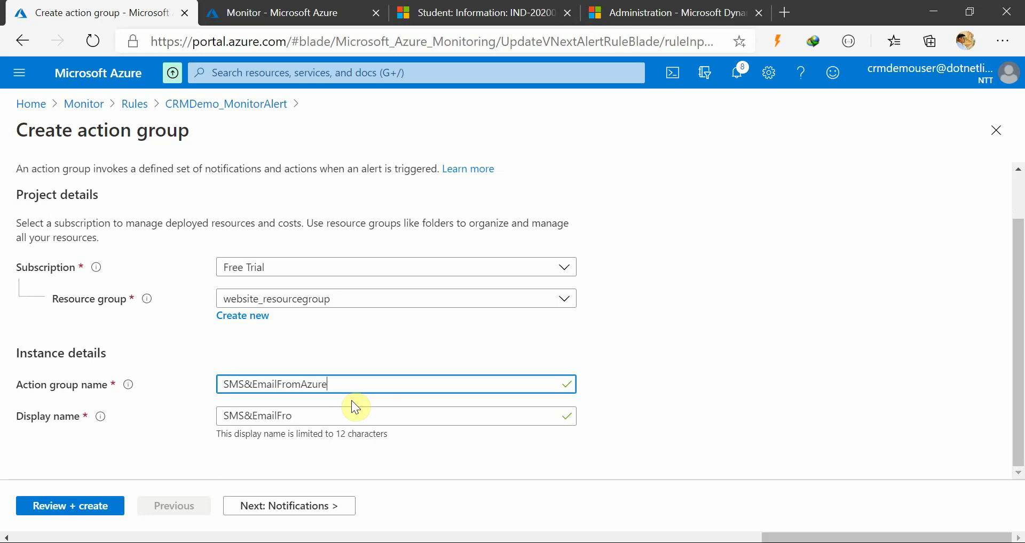
left_click(835, 393)
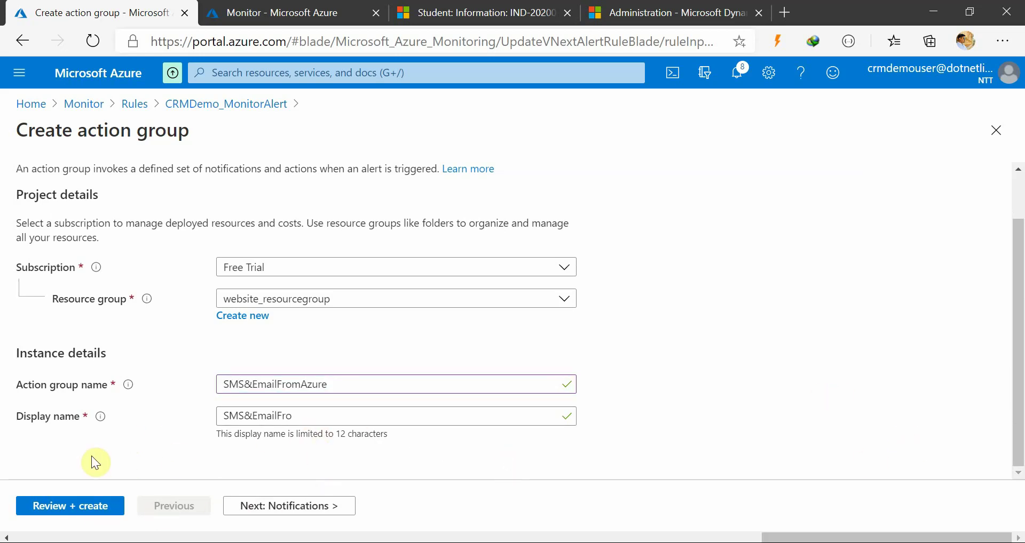
left_click(83, 508)
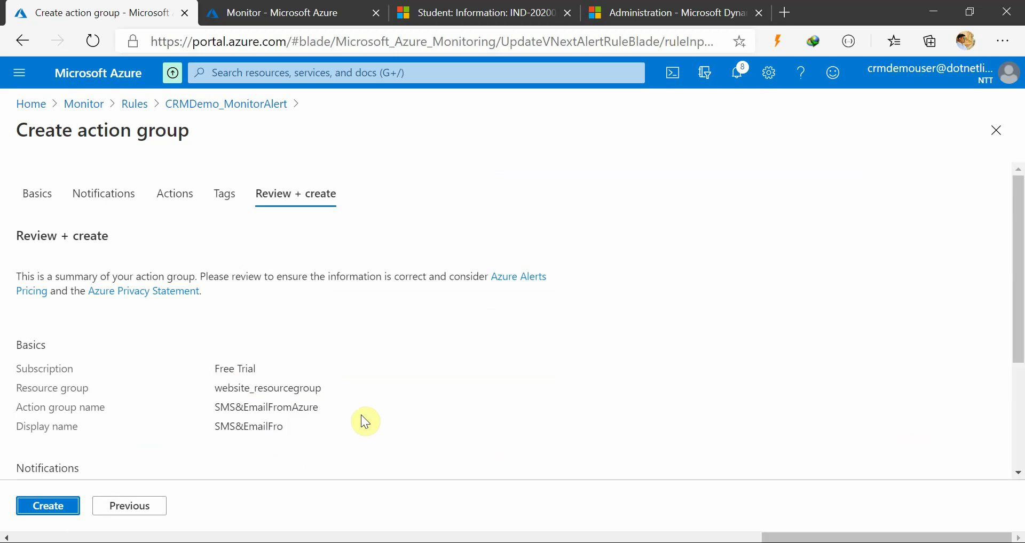
scroll(237, 374, "down", 5)
left_click(43, 506)
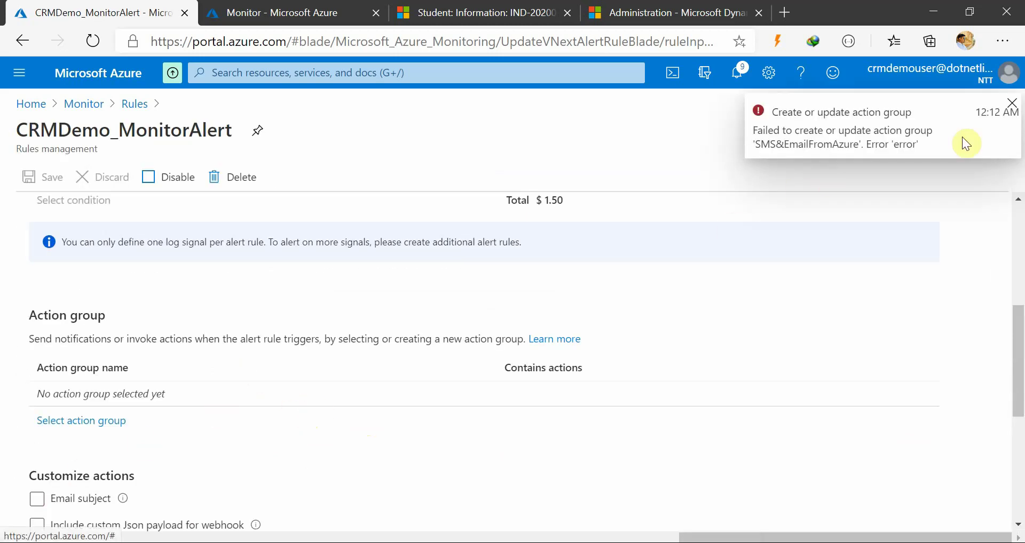
Check the creation error in Notifications, then open a fresh Create action group form
left_click(1011, 104)
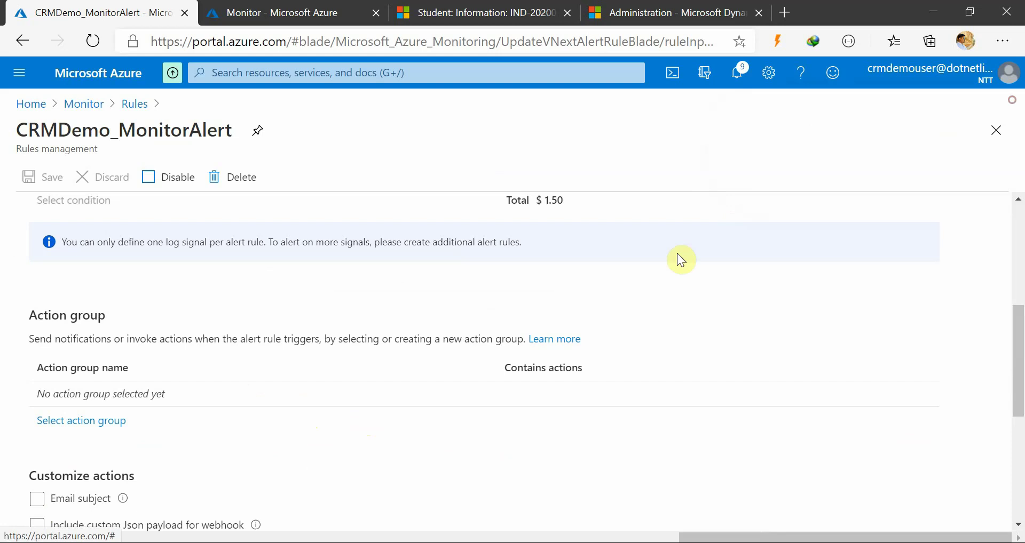
left_click(101, 421)
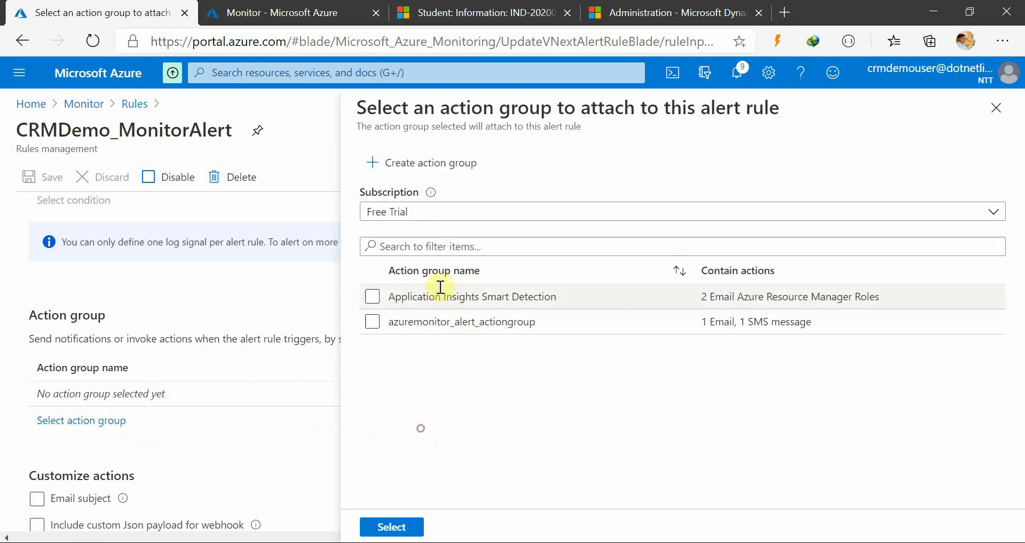
left_click(738, 73)
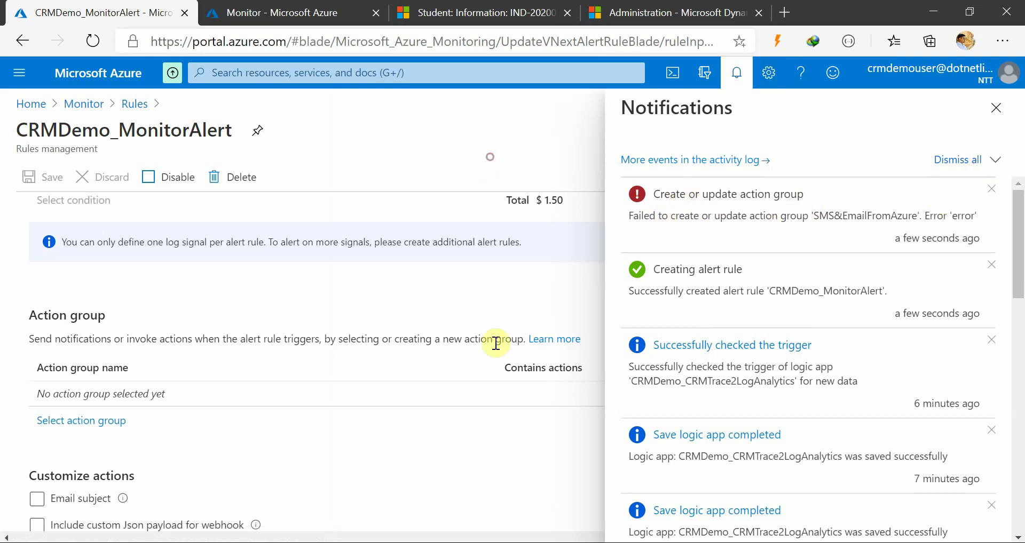
left_click(996, 108)
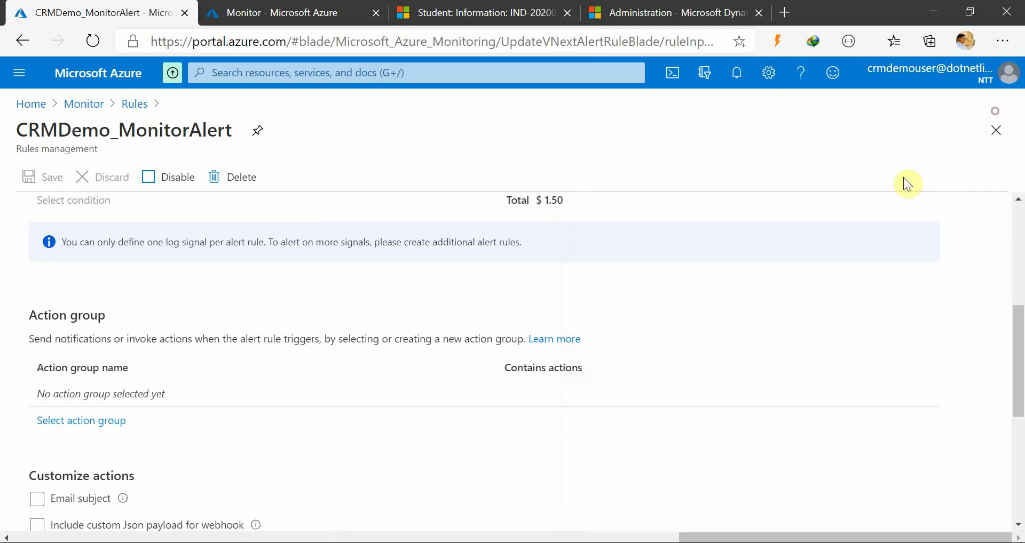
left_click(81, 421)
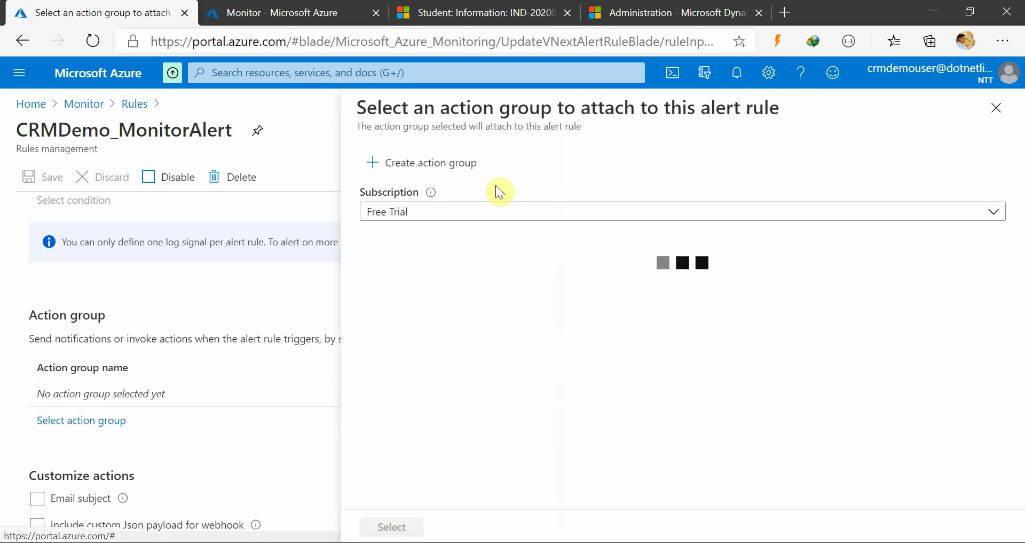
left_click(418, 163)
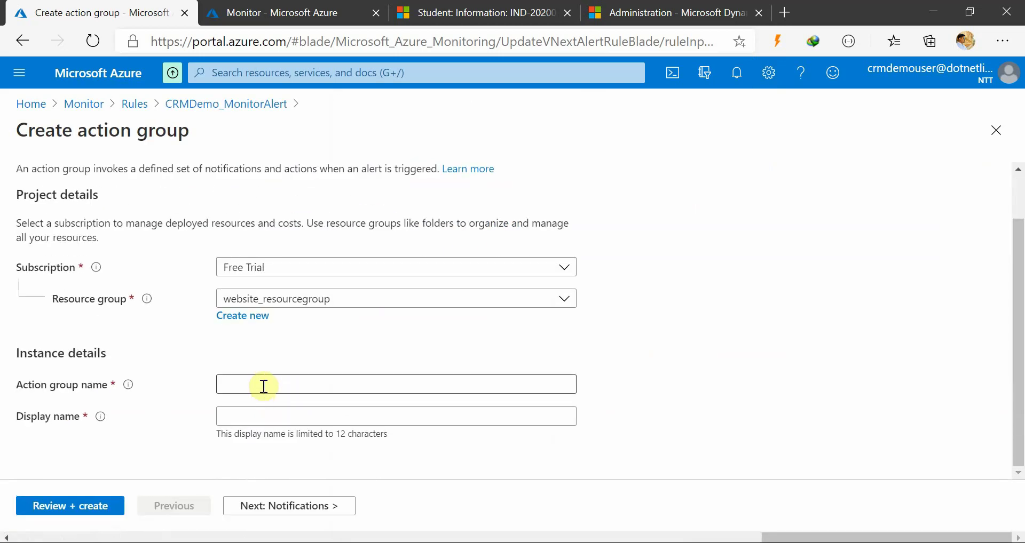
Name the action group CRMDemoAlert and create it in website_resourcegroup
left_click(262, 382)
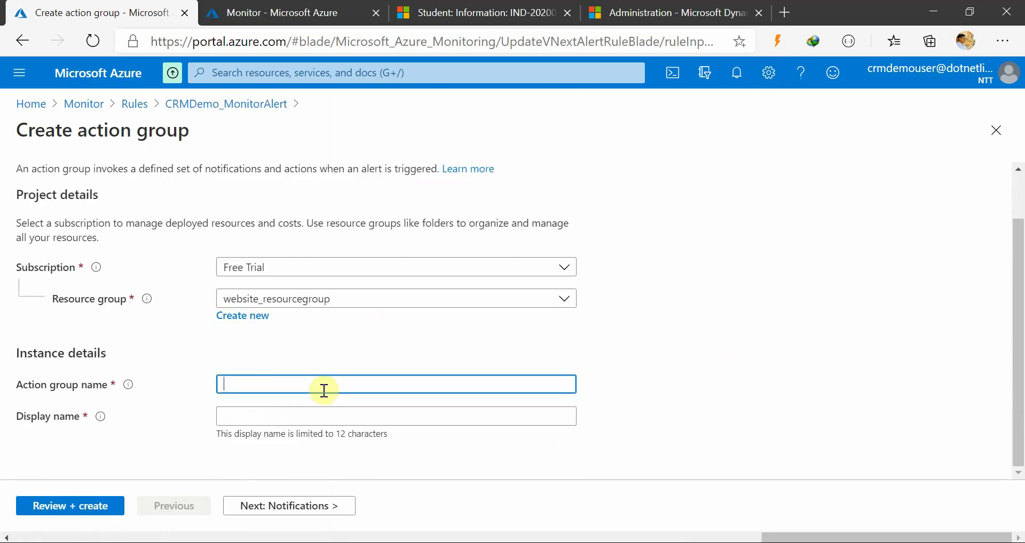
type("CRMAlerD")
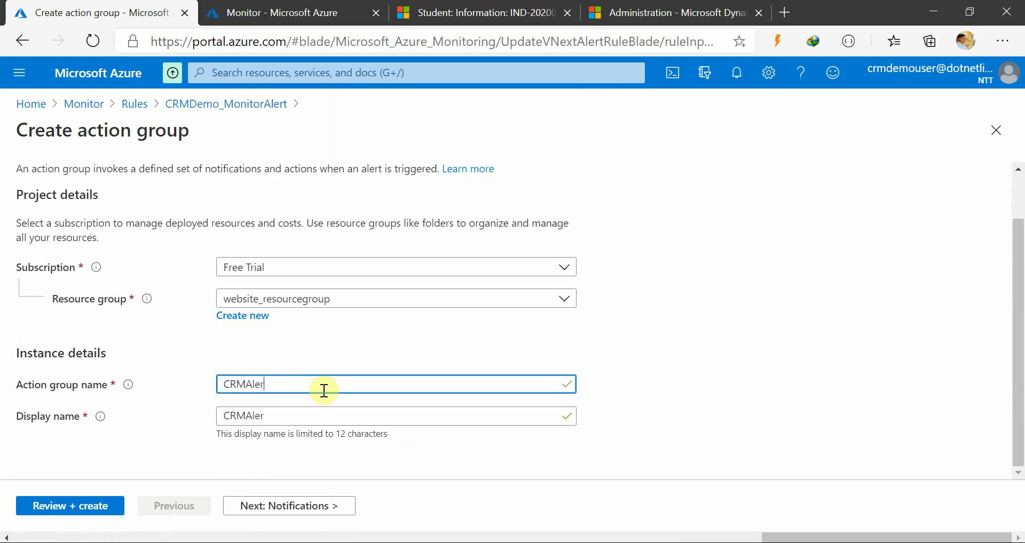
key("BackSpace")
type("Demo")
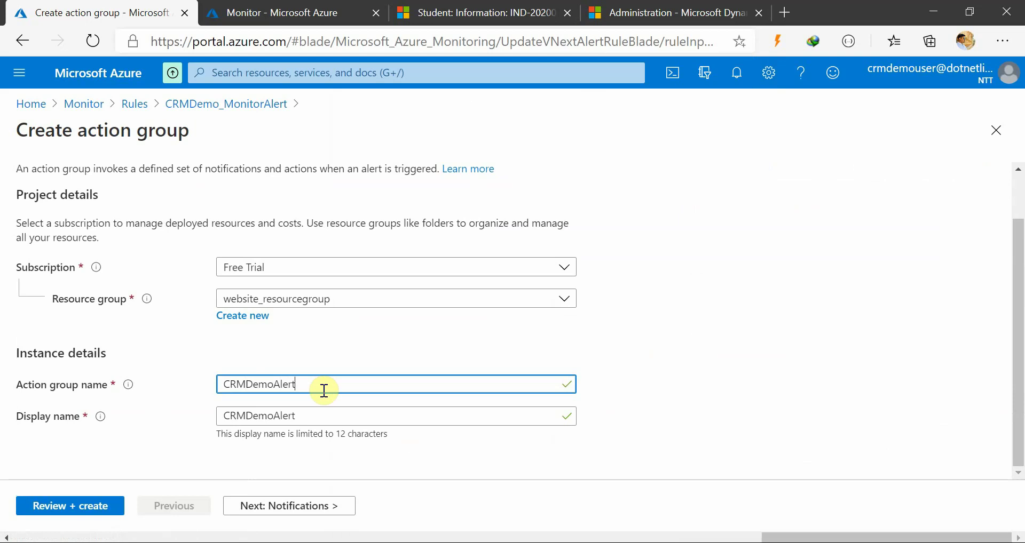
left_click(80, 507)
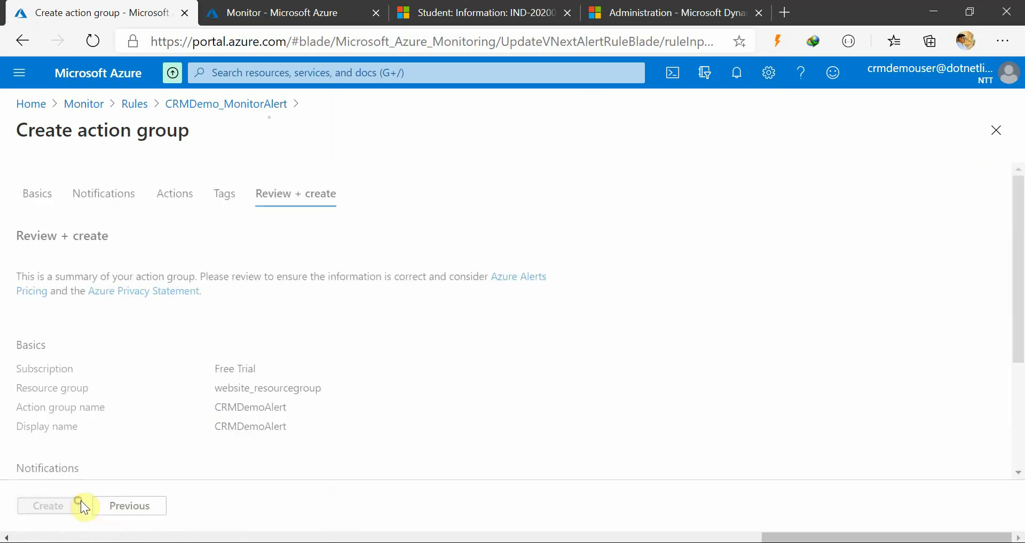
scroll(382, 430, "down", 3)
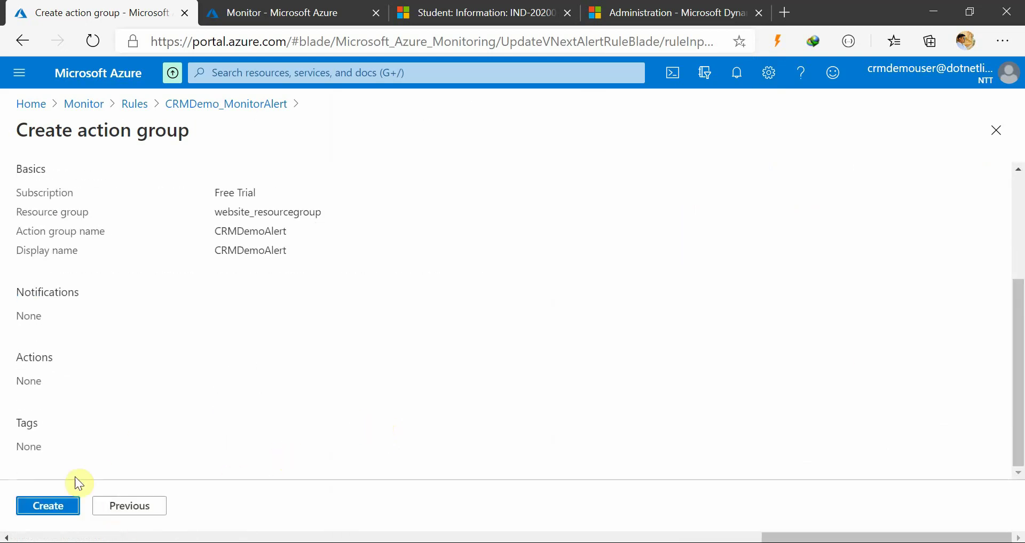
left_click(56, 506)
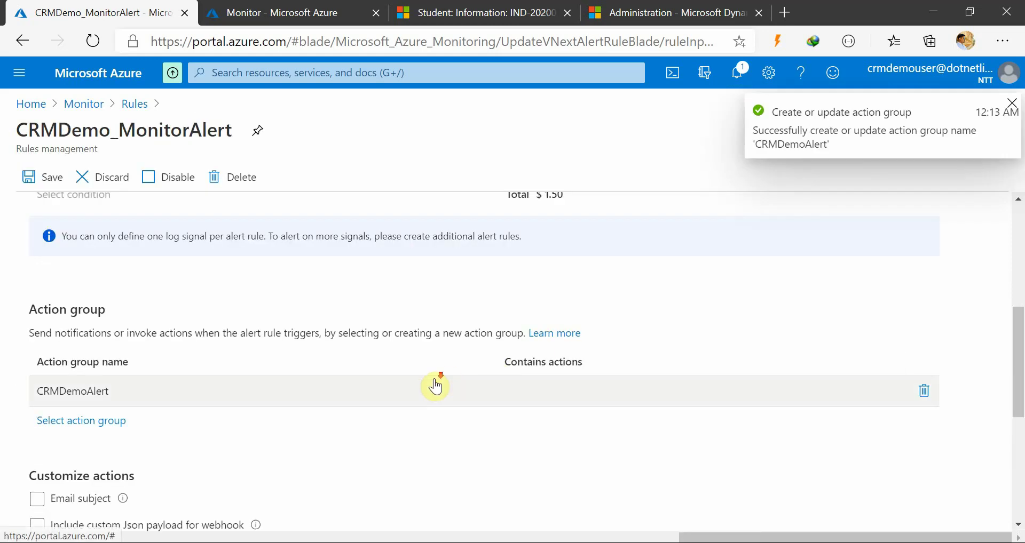
Open CRMDemoAlert in Edit action group and expand the Notification type list
scroll(435, 387, "down", 2)
scroll(434, 379, "up", 1)
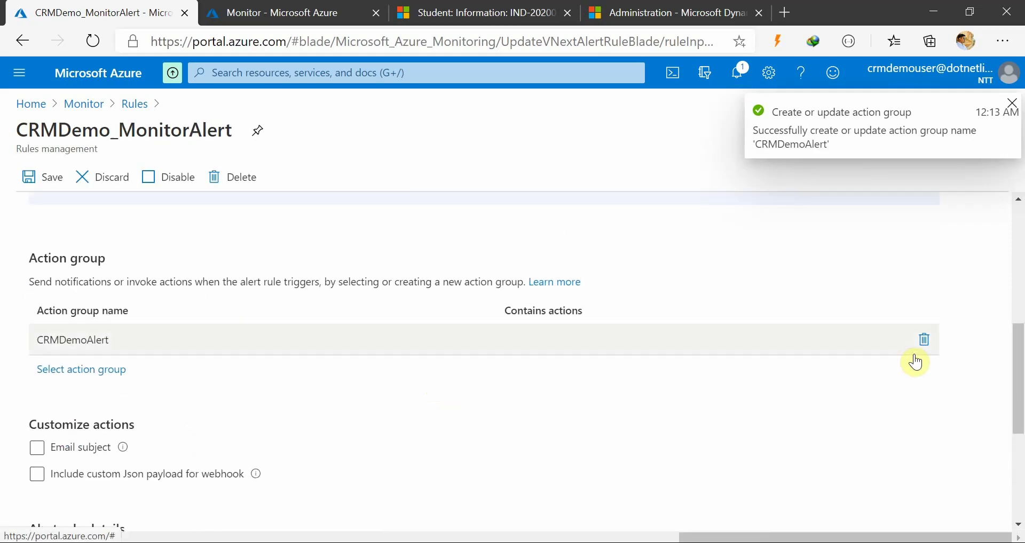
left_click(601, 342)
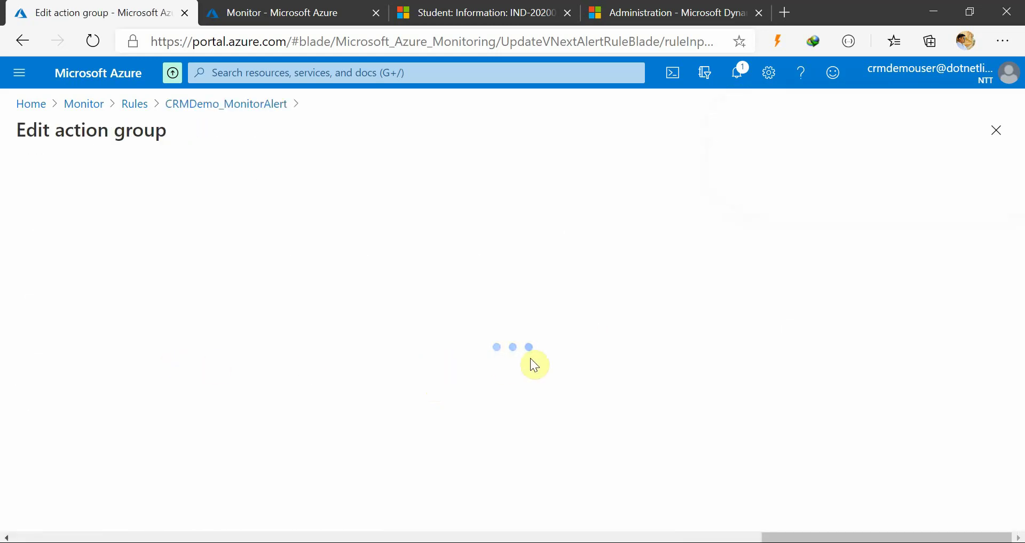
scroll(89, 425, "down", 2)
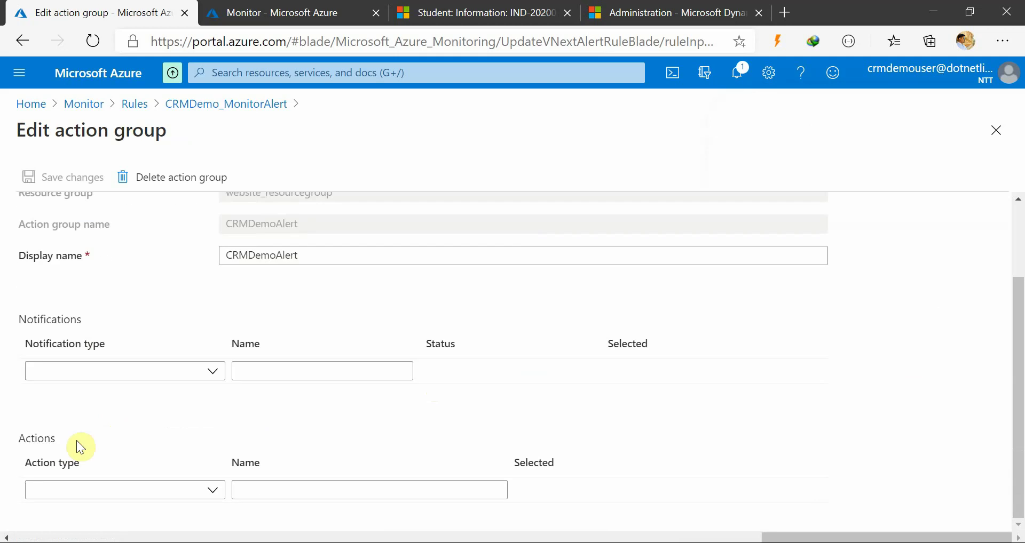
left_click_drag(82, 320, 2, 324)
left_click_drag(176, 441, 126, 442)
left_click(225, 358)
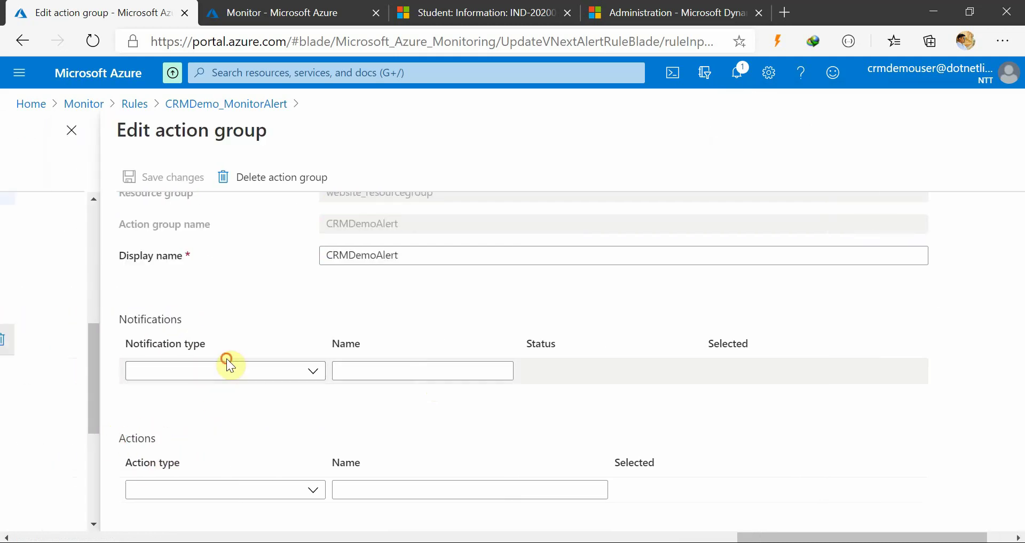
left_click(231, 378)
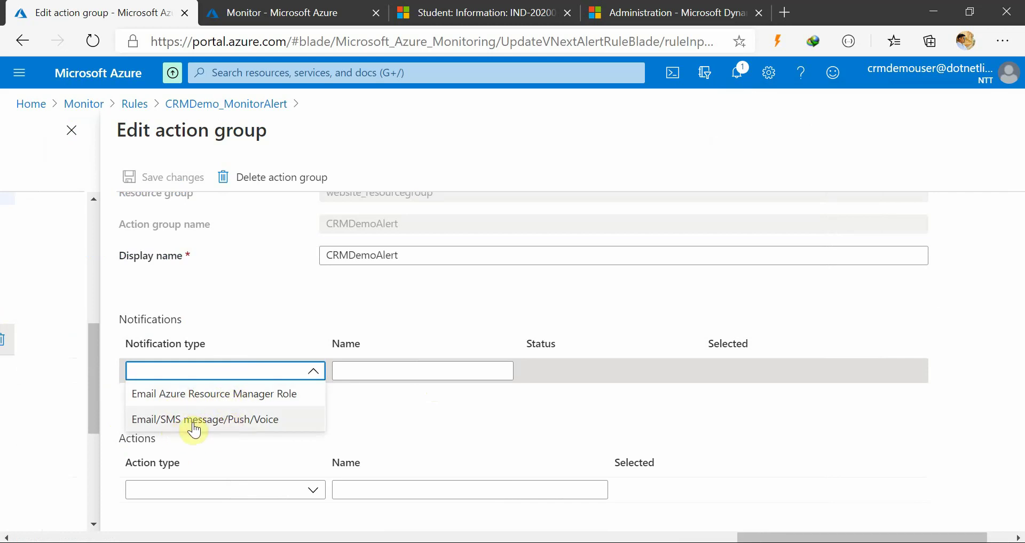
Choose Email/SMS message/Push/Voice and enable Email with the recipient's email address
left_click(211, 421)
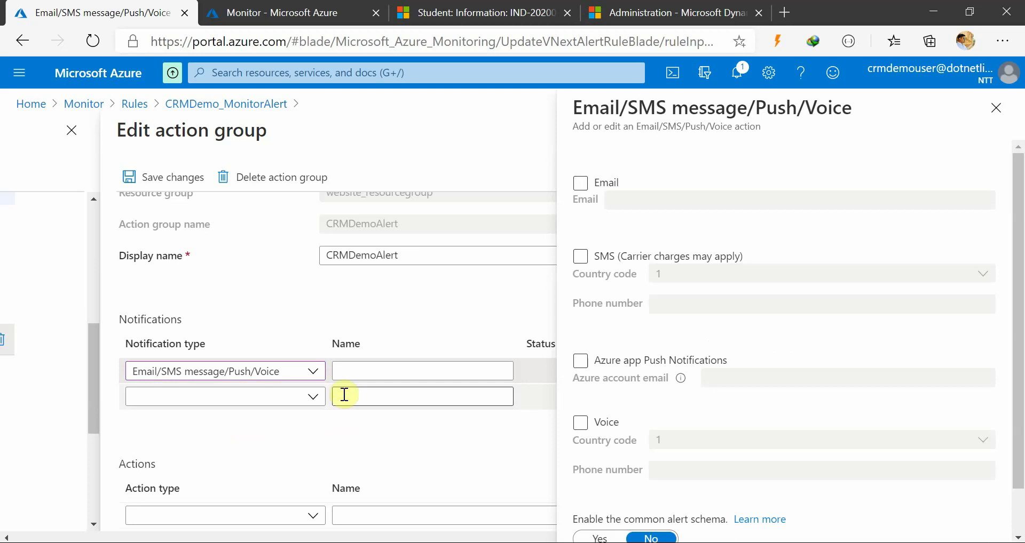
left_click(580, 183)
left_click(638, 202)
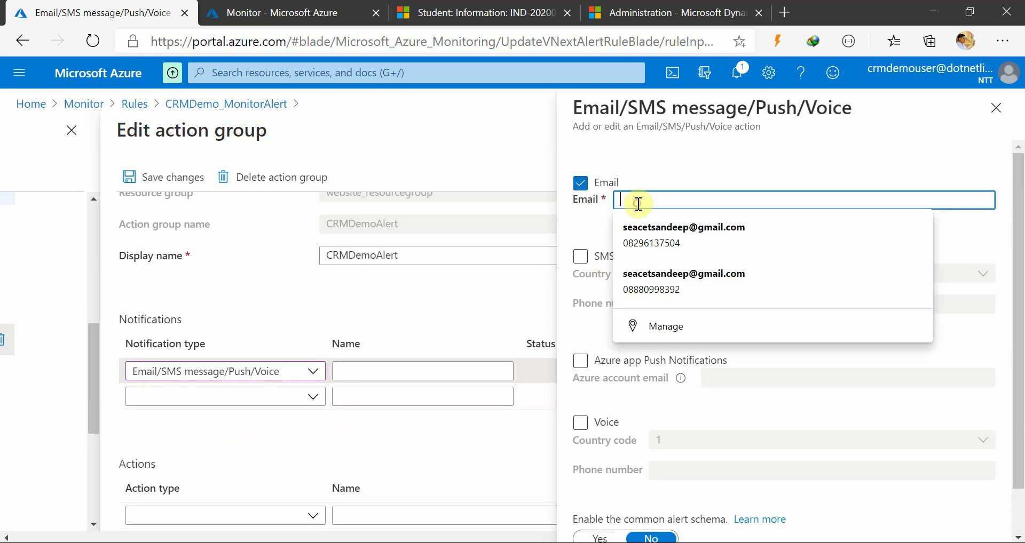
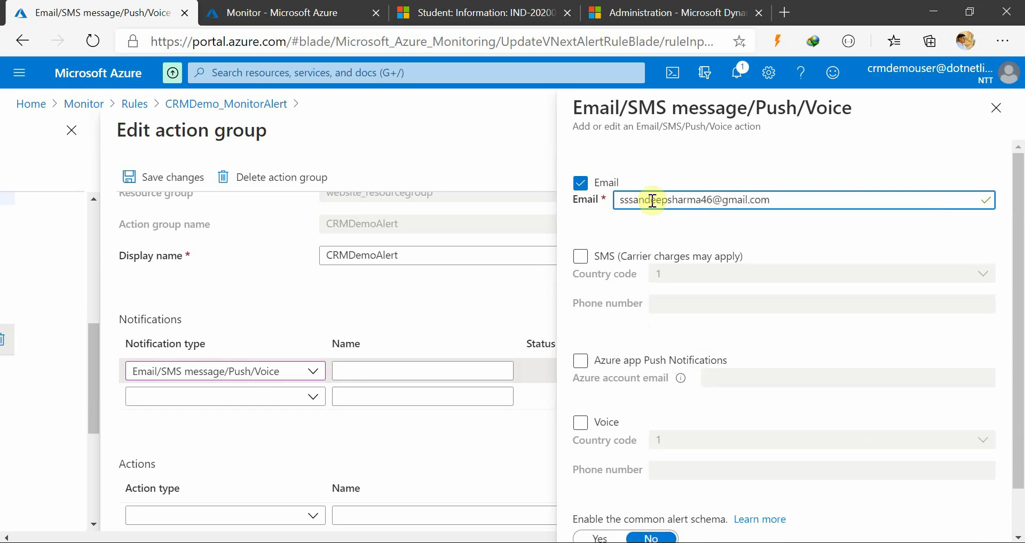
left_click(716, 183)
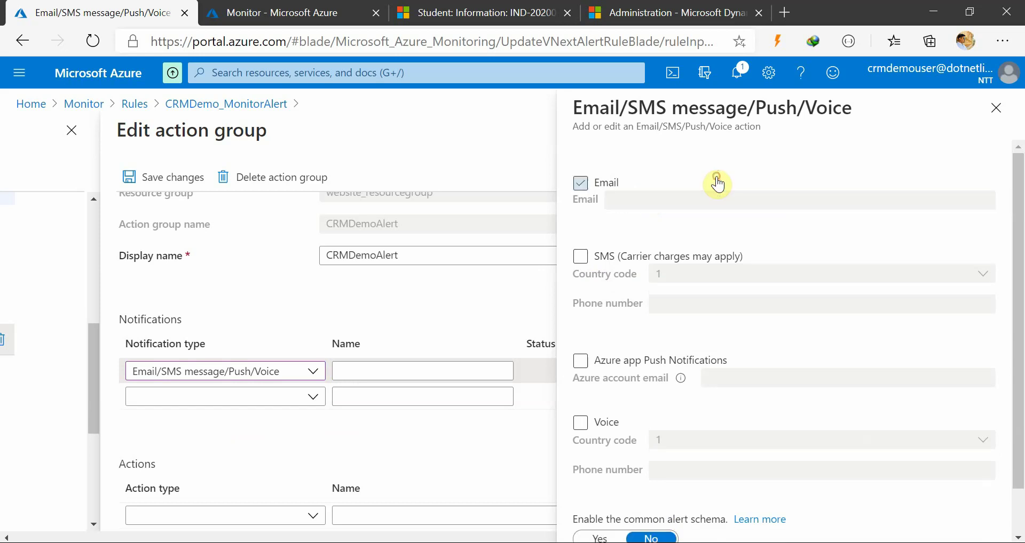
left_click(582, 184)
left_click(641, 201)
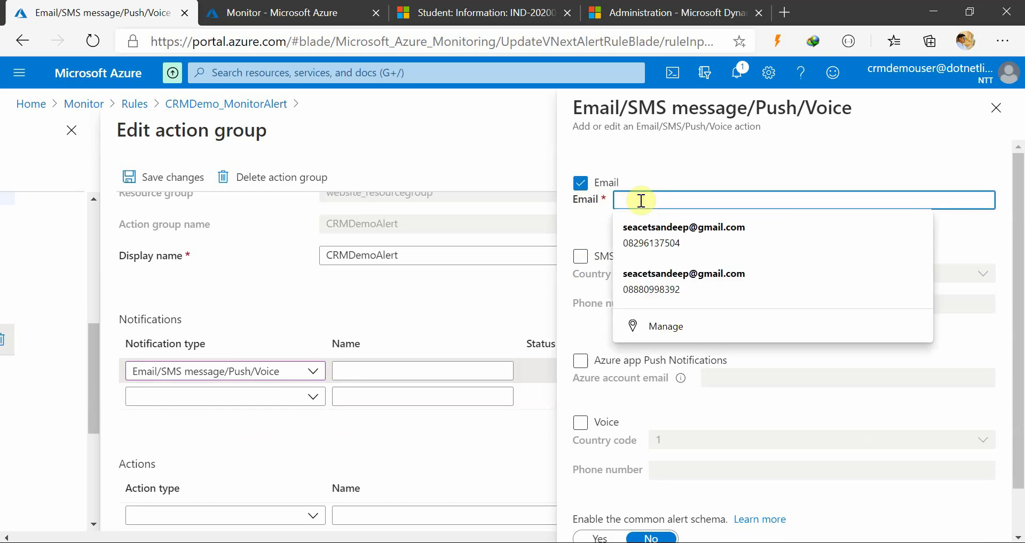
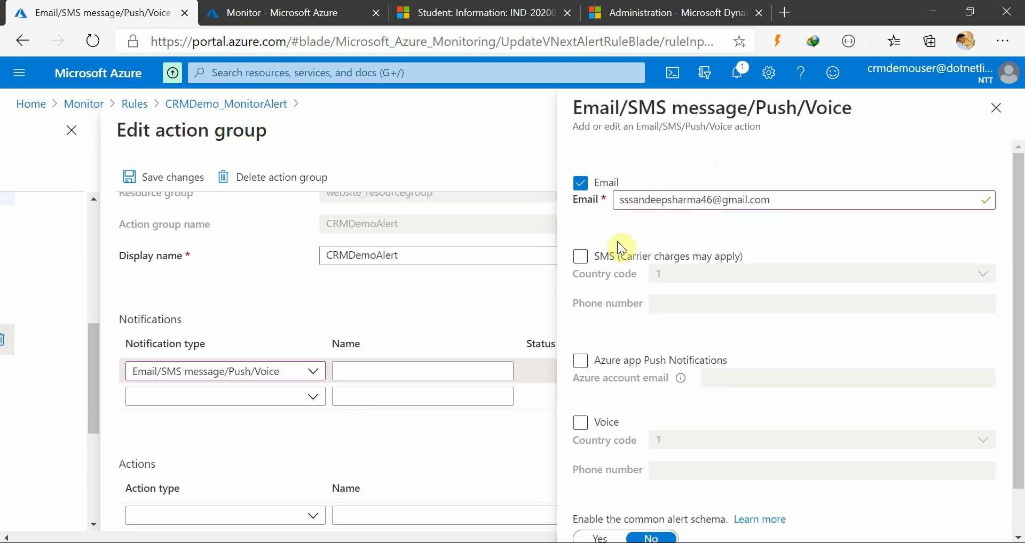
Enable SMS with country code 91 and enter the mobile phone number
left_click(579, 258)
left_click(685, 273)
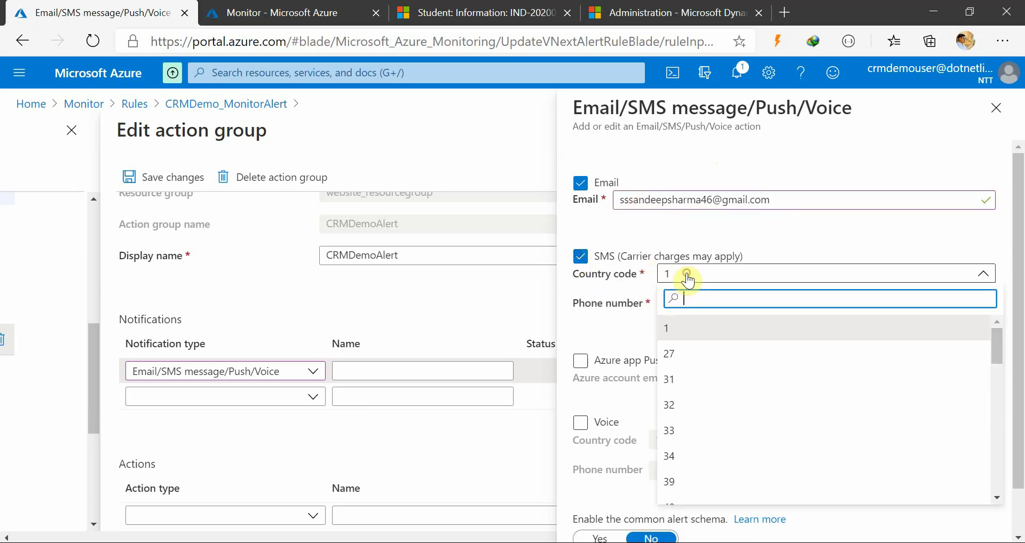
scroll(715, 432, "down", 15)
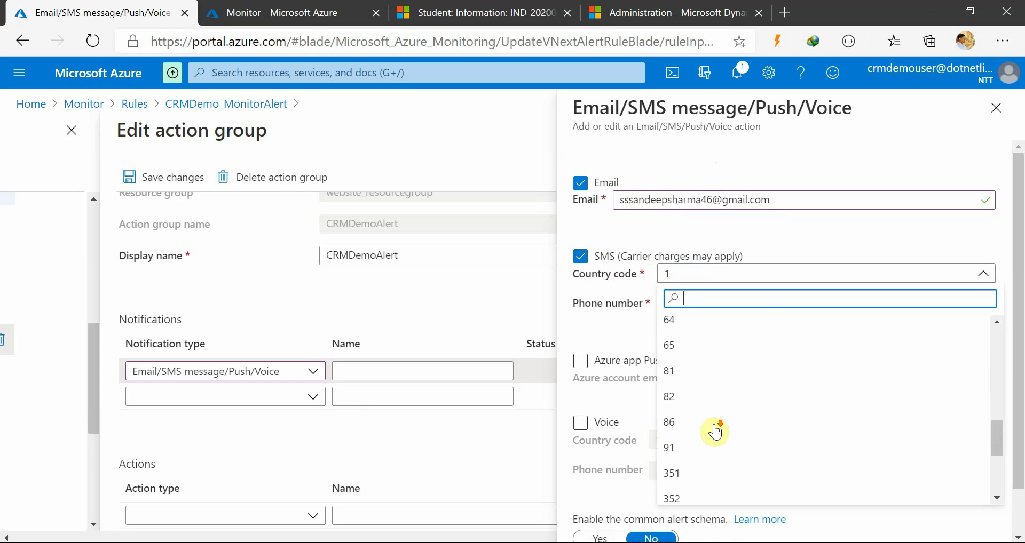
left_click(698, 374)
left_click(693, 299)
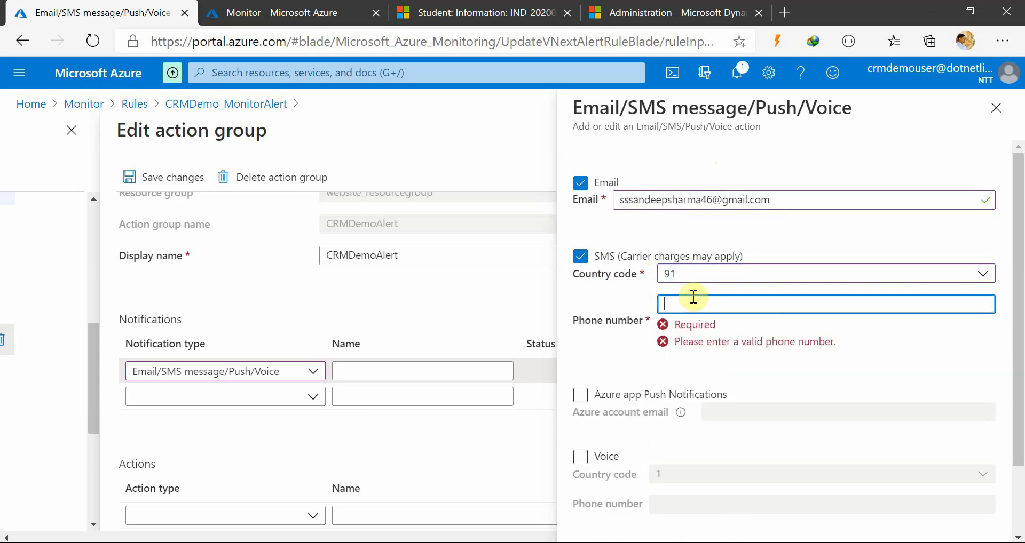
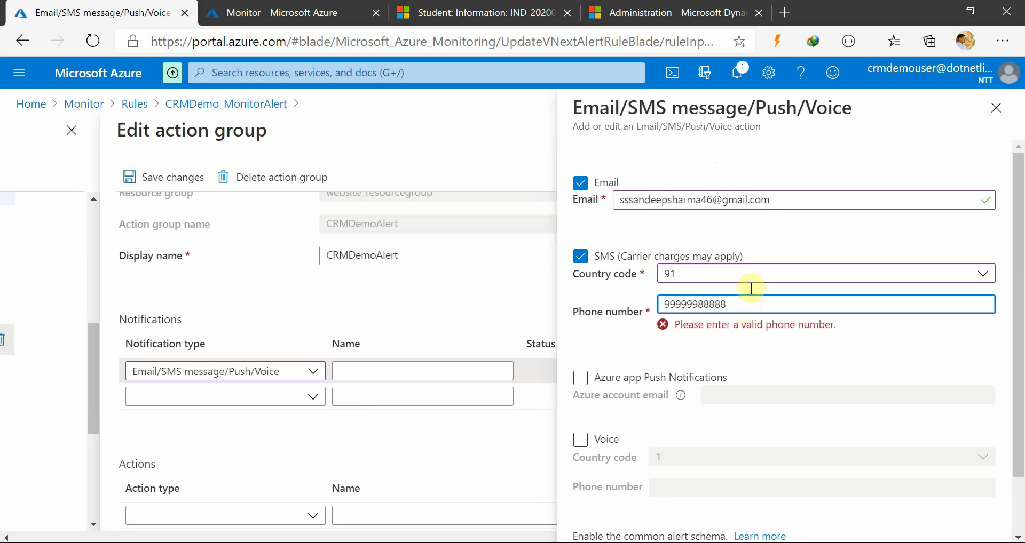
Correct the phone number until it validates and confirm the notification settings
left_click(776, 168)
left_click(743, 303)
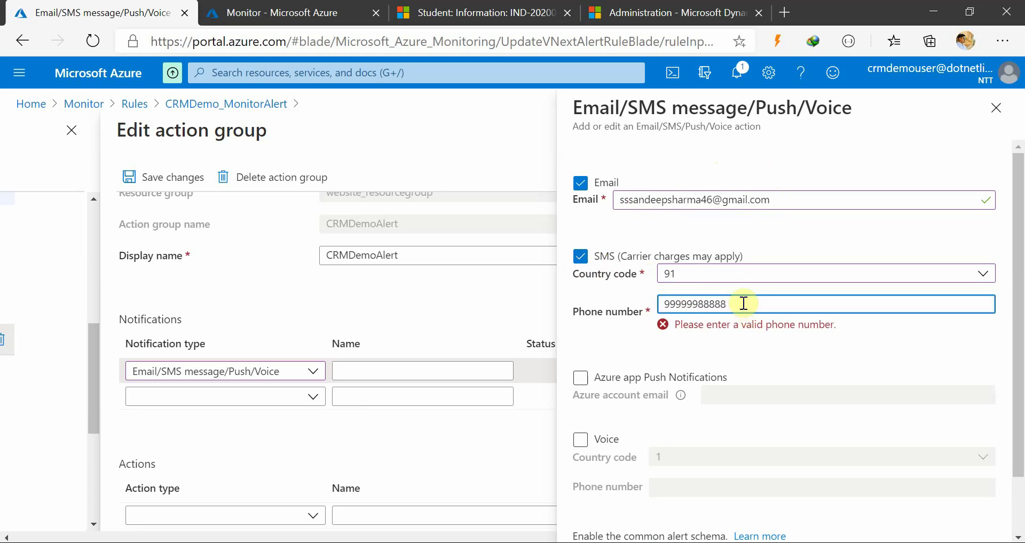
type("0")
left_click(734, 301)
double_click(734, 301)
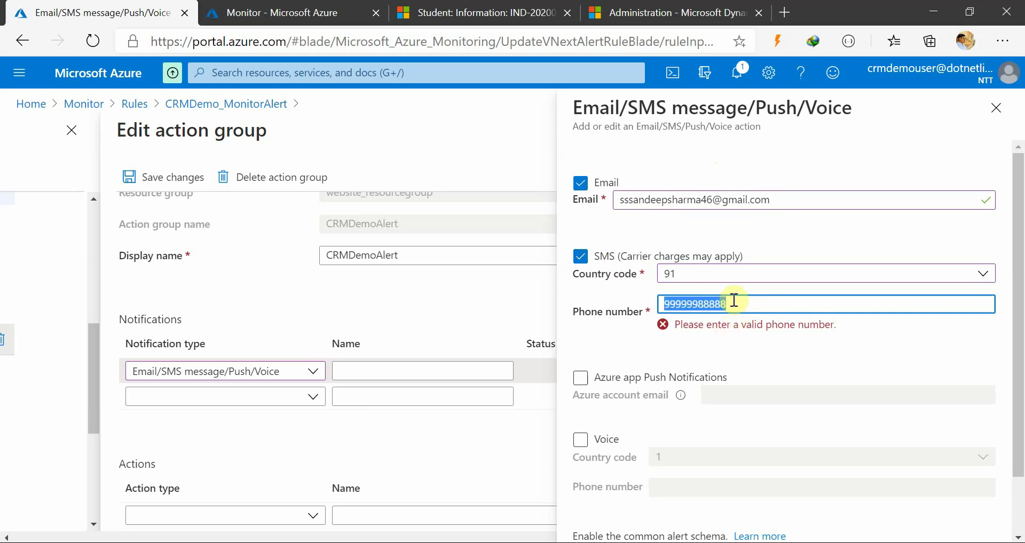
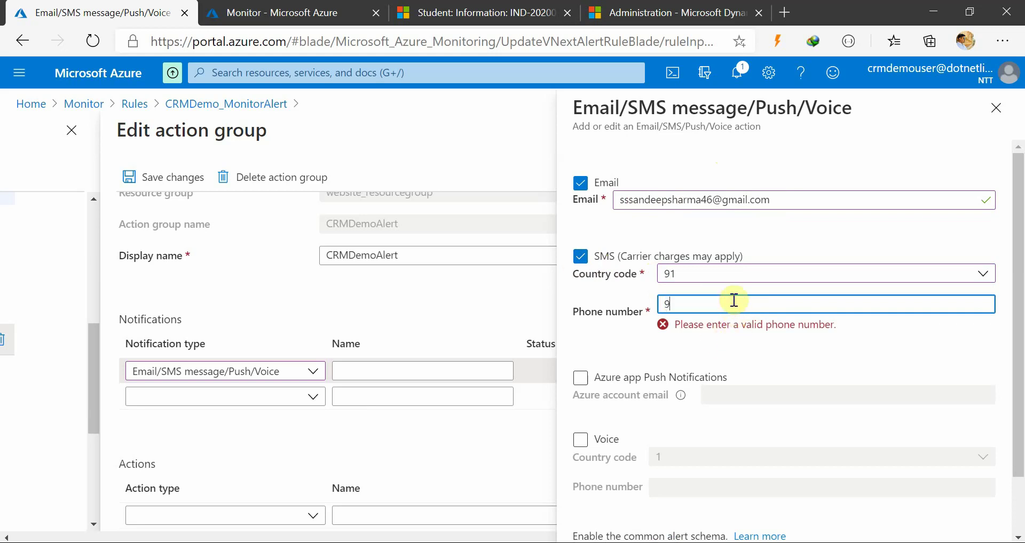
left_click(774, 243)
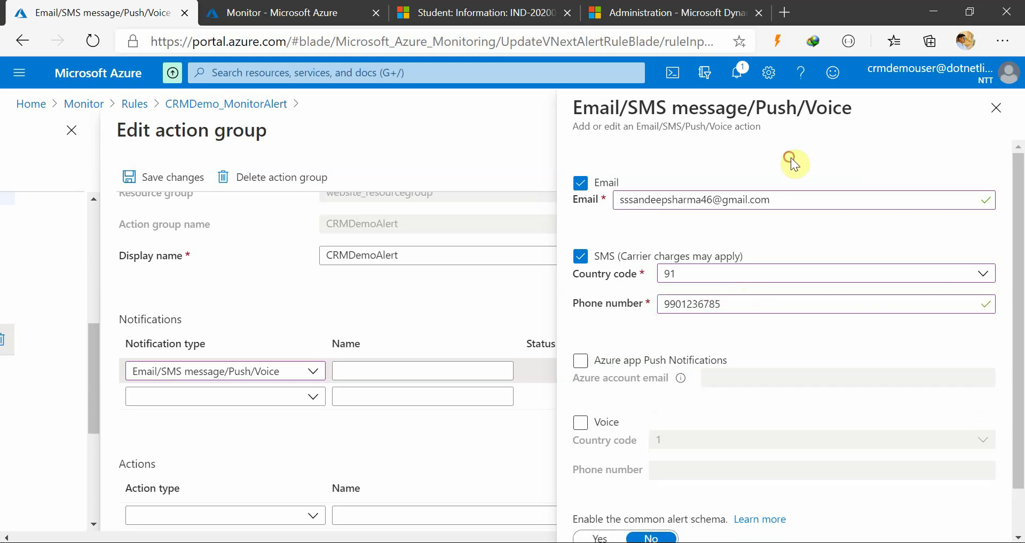
scroll(708, 337, "down", 1)
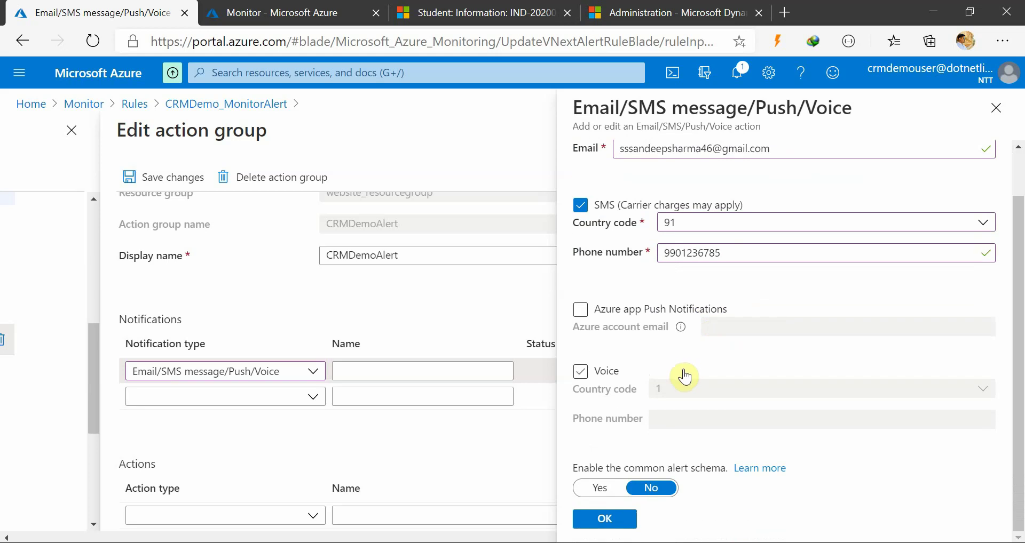
scroll(614, 320, "up", 1)
scroll(645, 442, "down", 2)
left_click(609, 521)
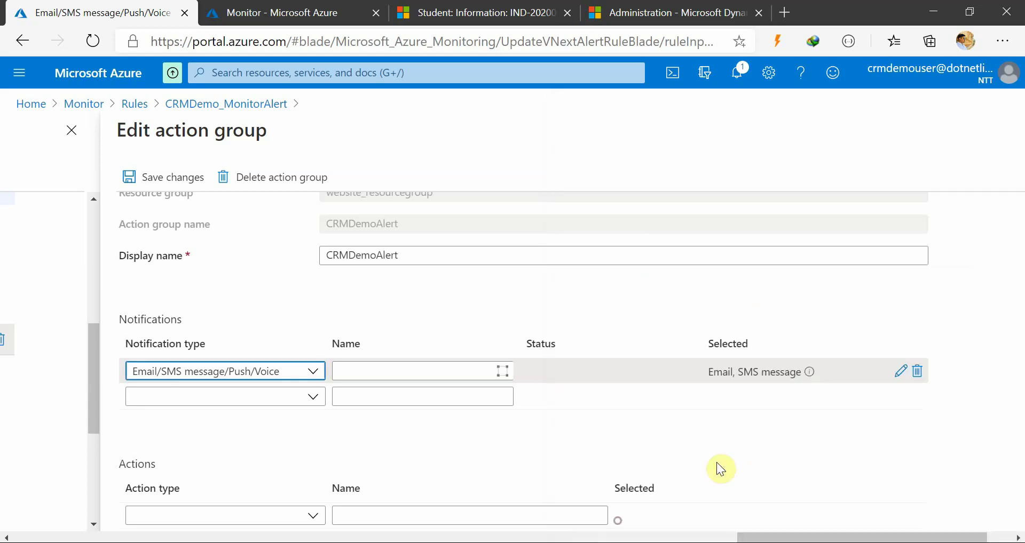
Name the notification 'SMS and Email alert' and save the CRMDemoAlert action group
left_click(429, 368)
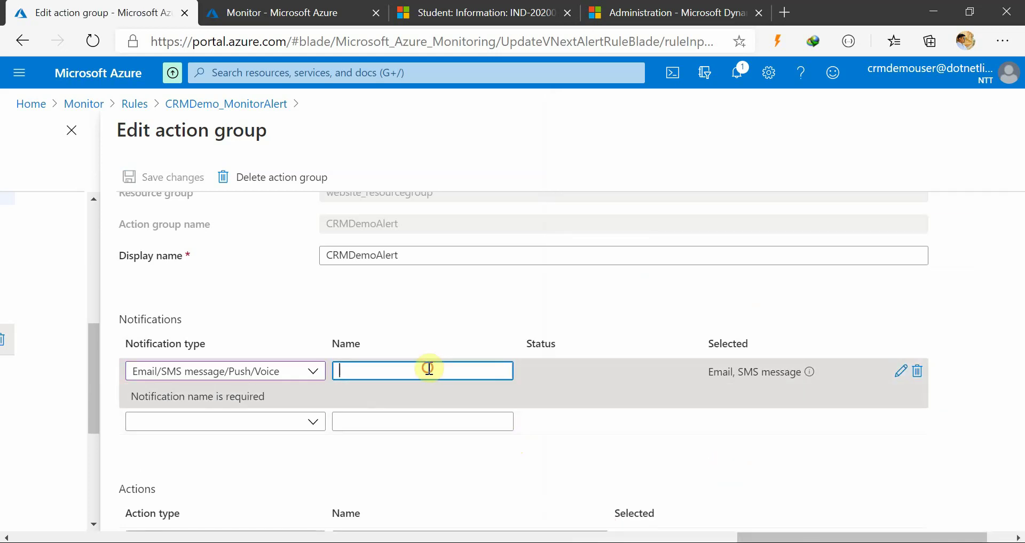
type("Sems")
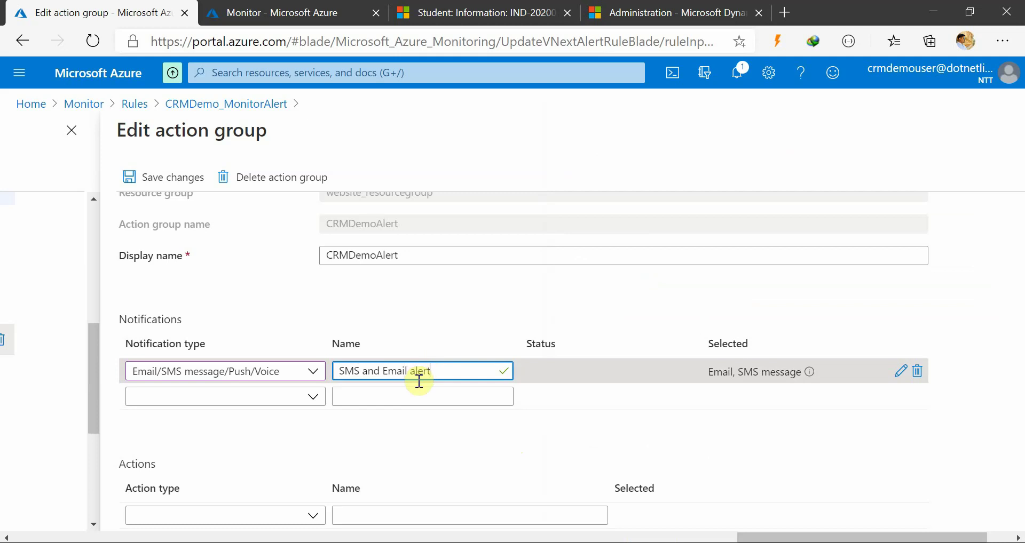
scroll(688, 449, "down", 1)
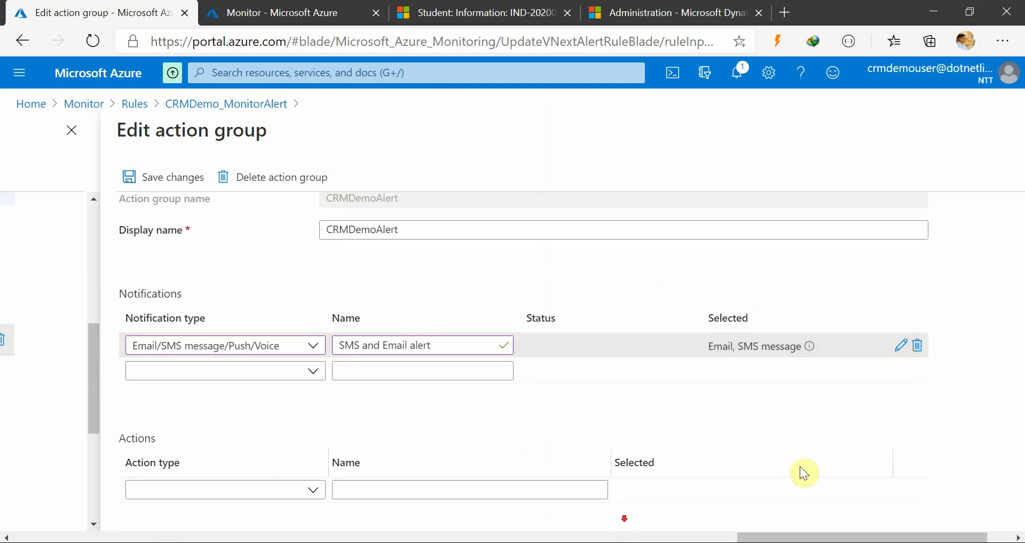
scroll(668, 480, "up", 3)
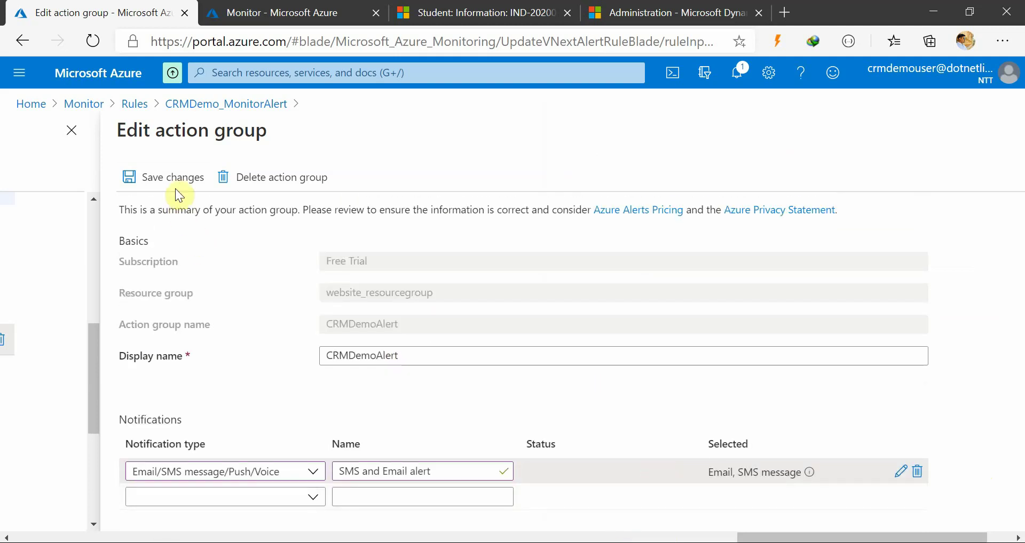
left_click(175, 182)
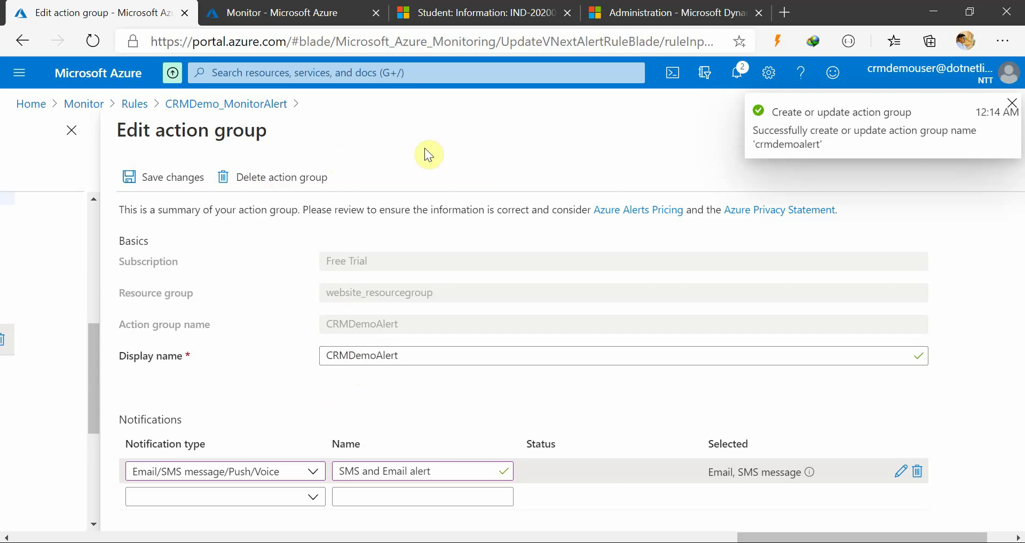
scroll(462, 313, "down", 2)
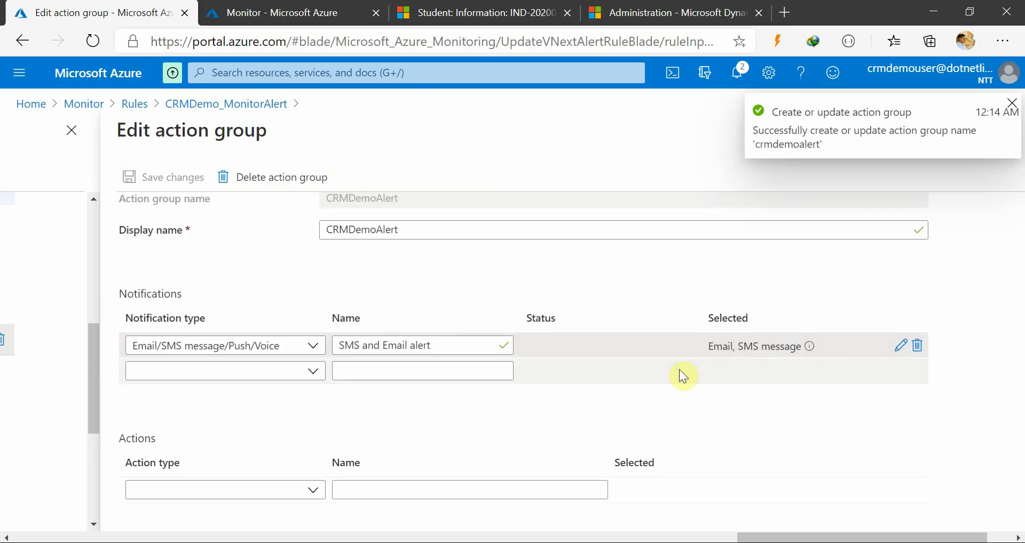
Open the SMS and Email alert notification's settings and close them without changes
left_click(900, 346)
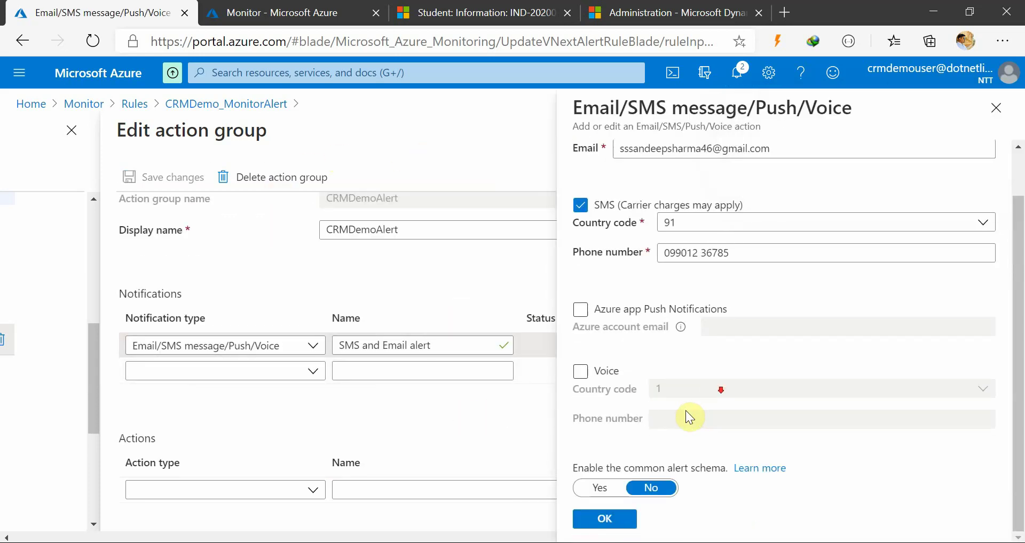
scroll(688, 416, "up", 1)
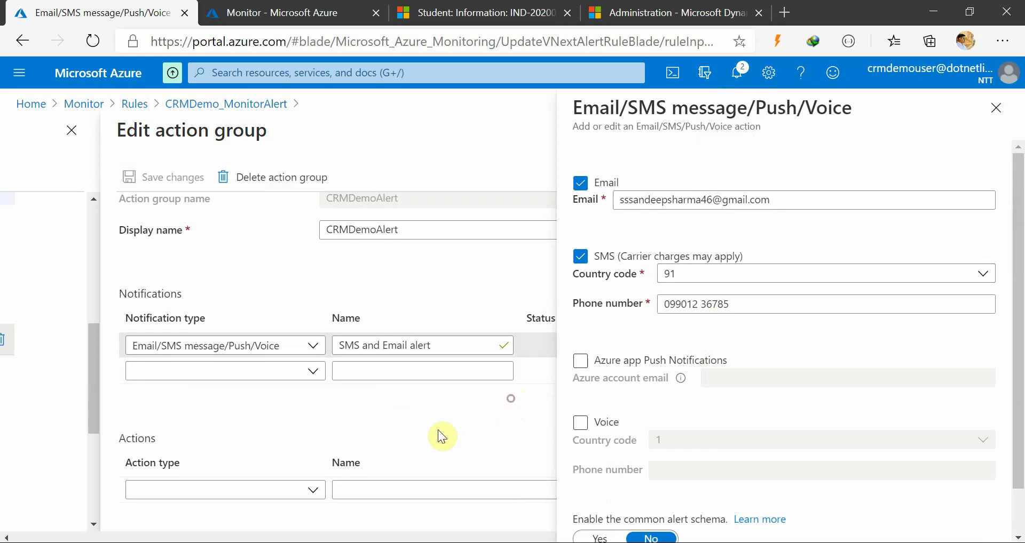
left_click(996, 107)
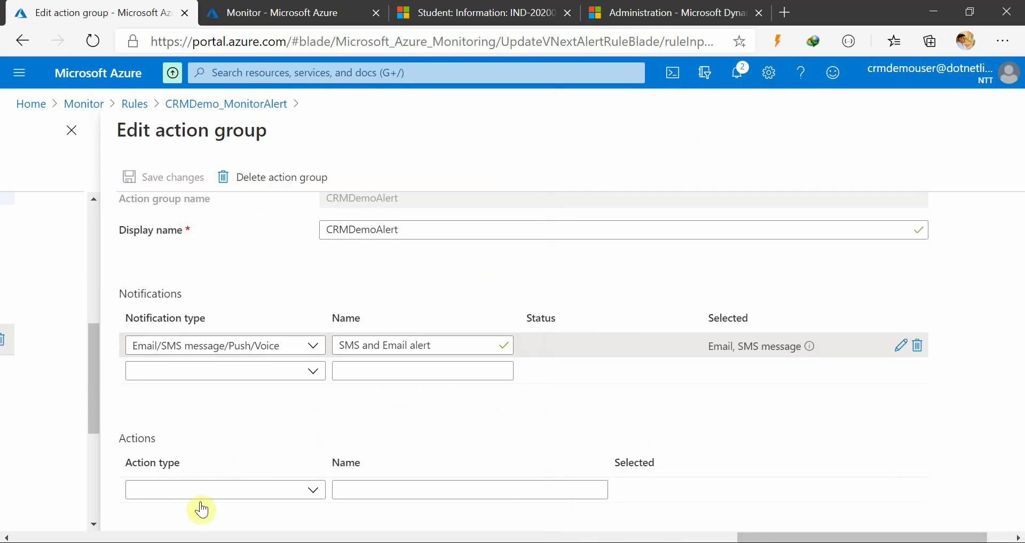
Look over the available action types without choosing one, then close the action group editor
left_click(238, 494)
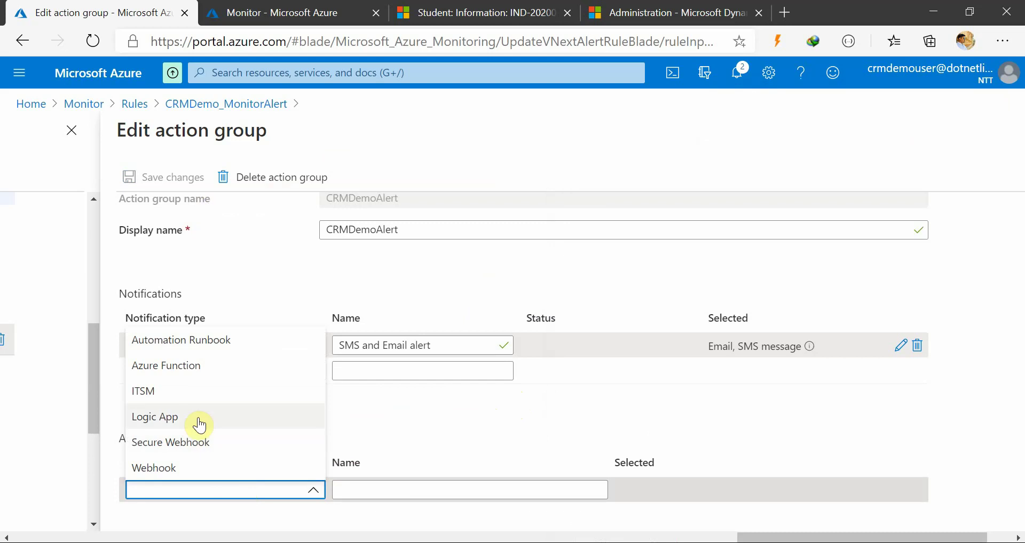
left_click(430, 425)
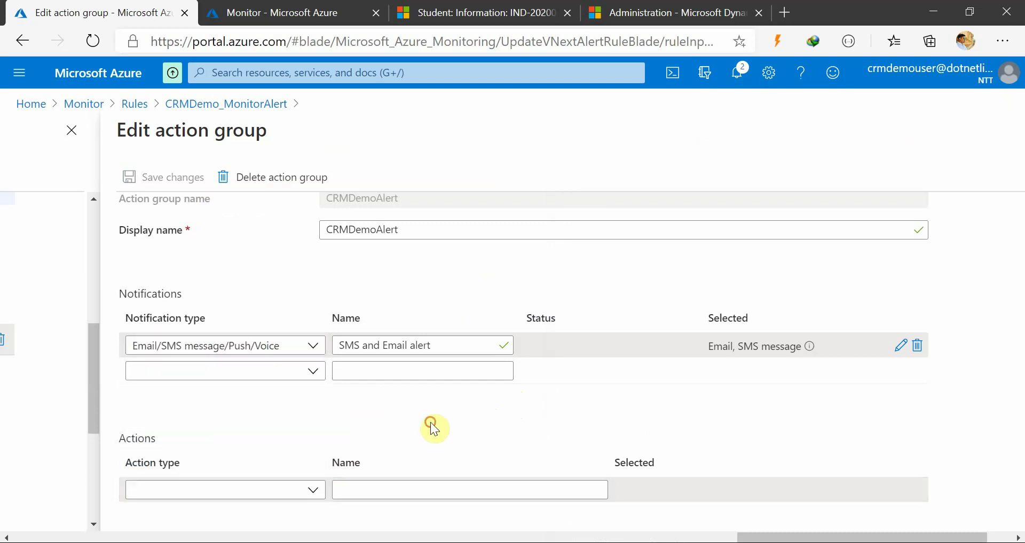
scroll(478, 453, "up", 2)
scroll(480, 455, "down", 2)
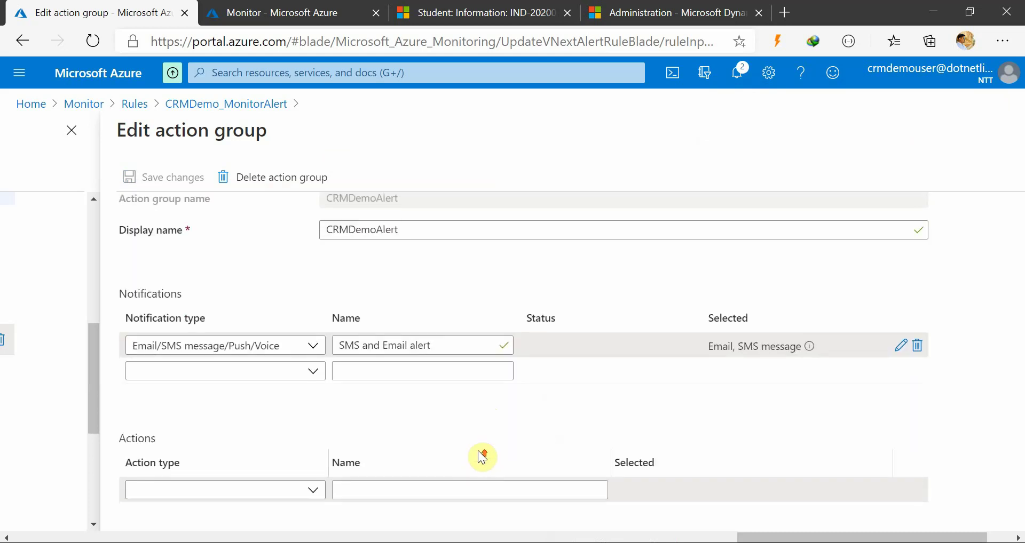
scroll(481, 456, "up", 2)
left_click_drag(807, 537, 843, 537)
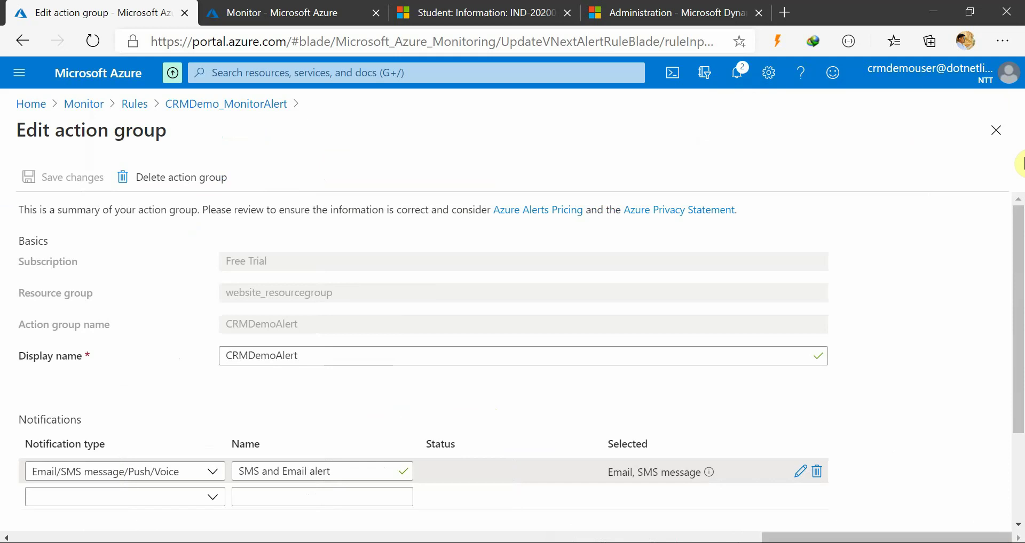
left_click(996, 130)
Enable a custom email subject 'CRM Demo Alert : Azure Monitor' and save the alert rule
left_click(568, 538)
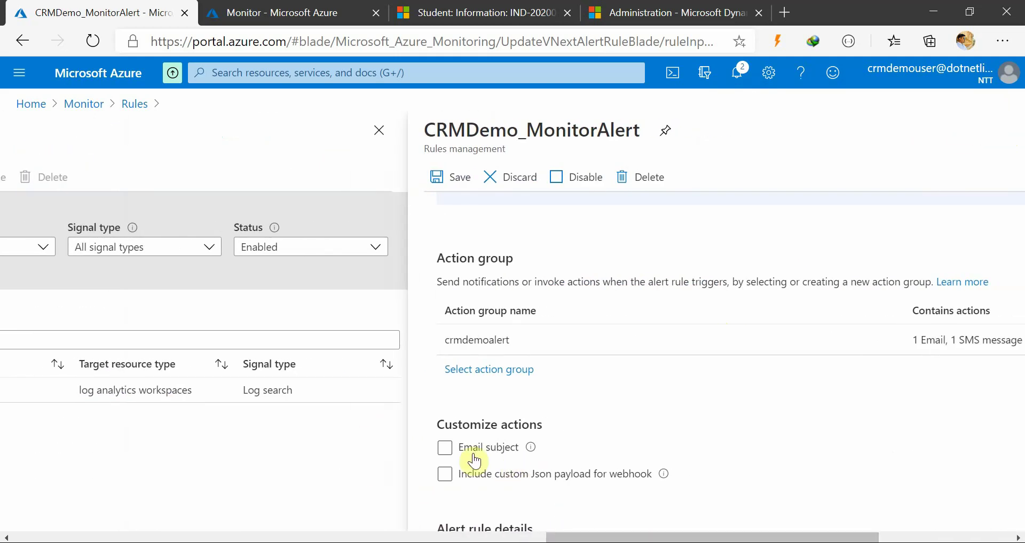
left_click(444, 448)
scroll(675, 470, "down", 2)
left_click(678, 375)
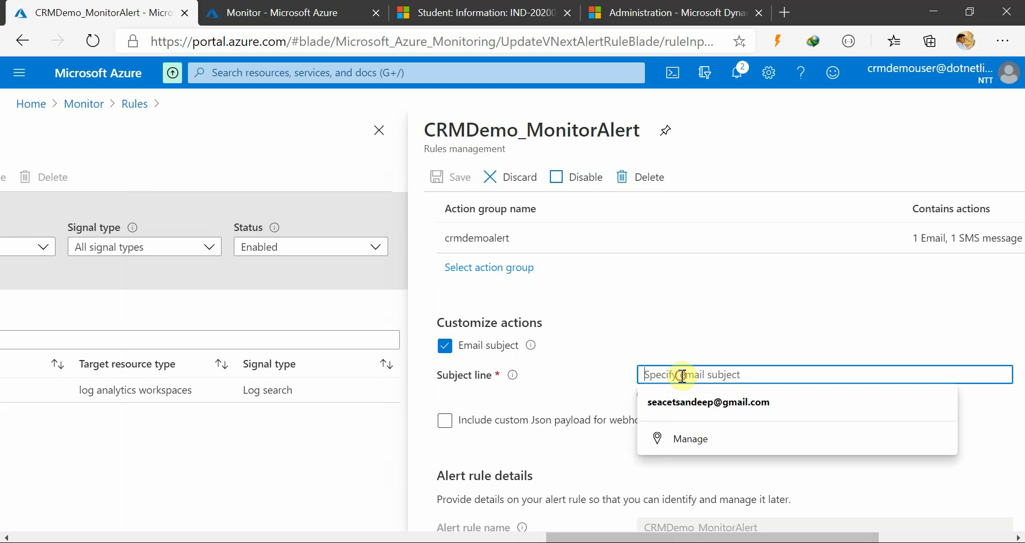
type("CR")
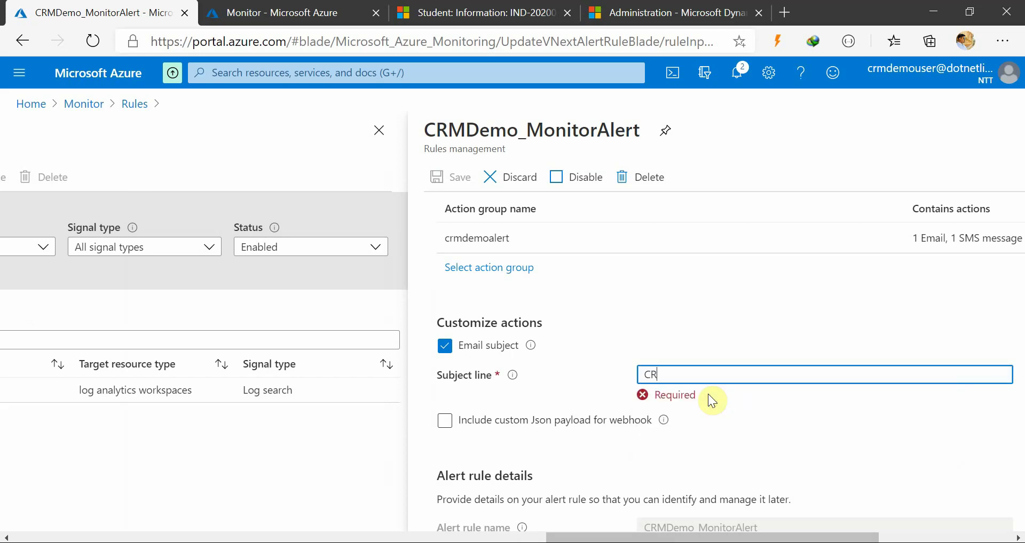
type("M Demo Alert :")
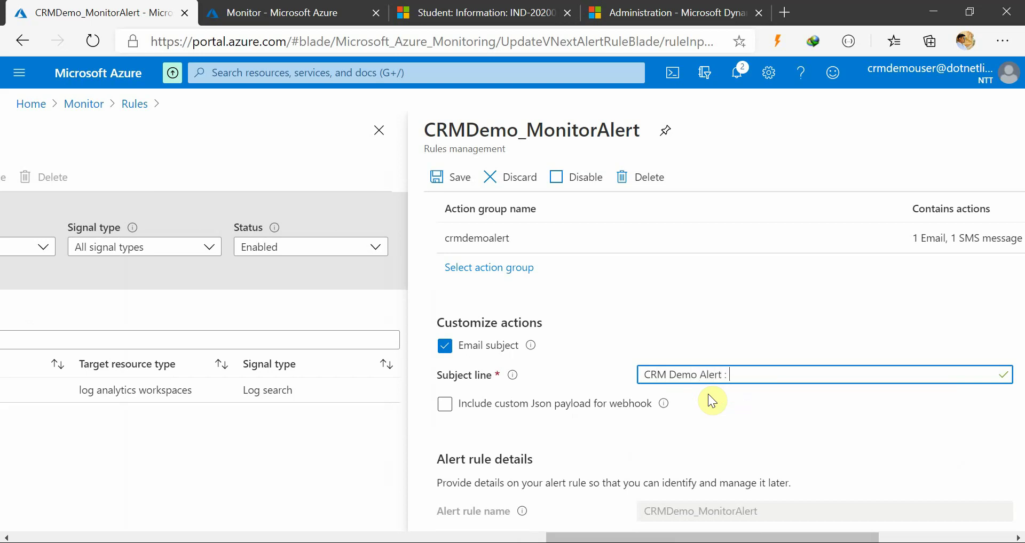
type("Azure Monitor")
left_click(436, 184)
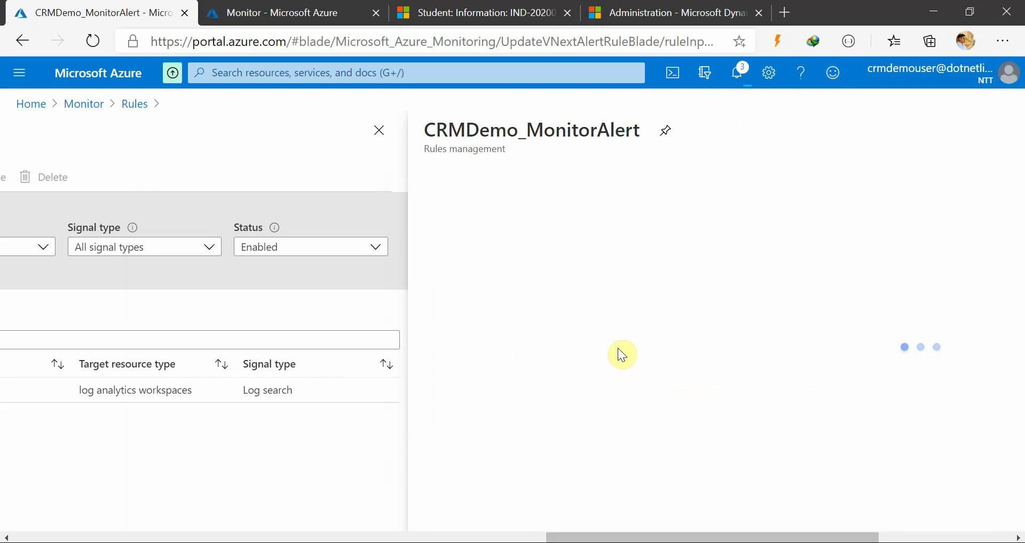
Turn the custom Json webhook payload on and back off, then save the rule again
scroll(571, 408, "down", 3)
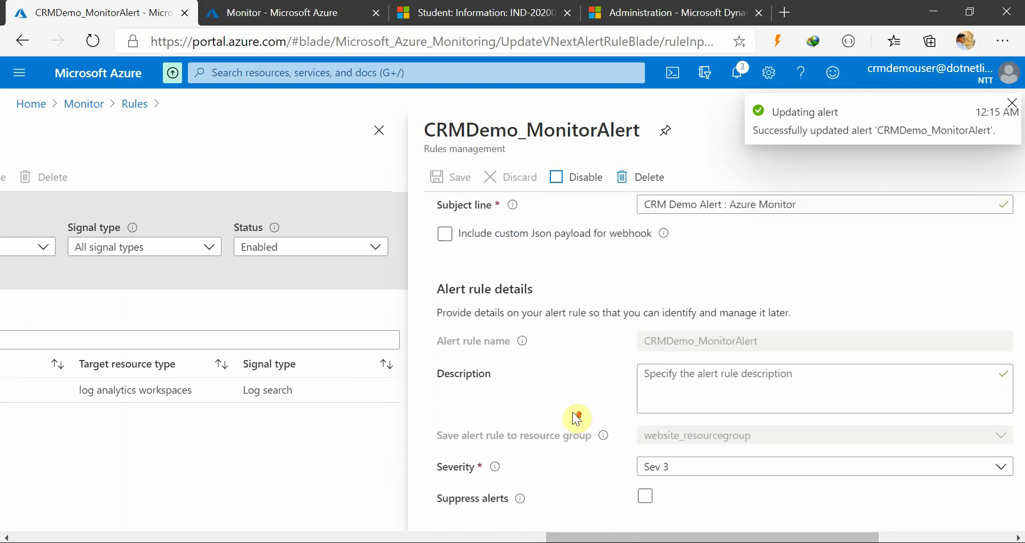
scroll(576, 417, "up", 3)
left_click(446, 371)
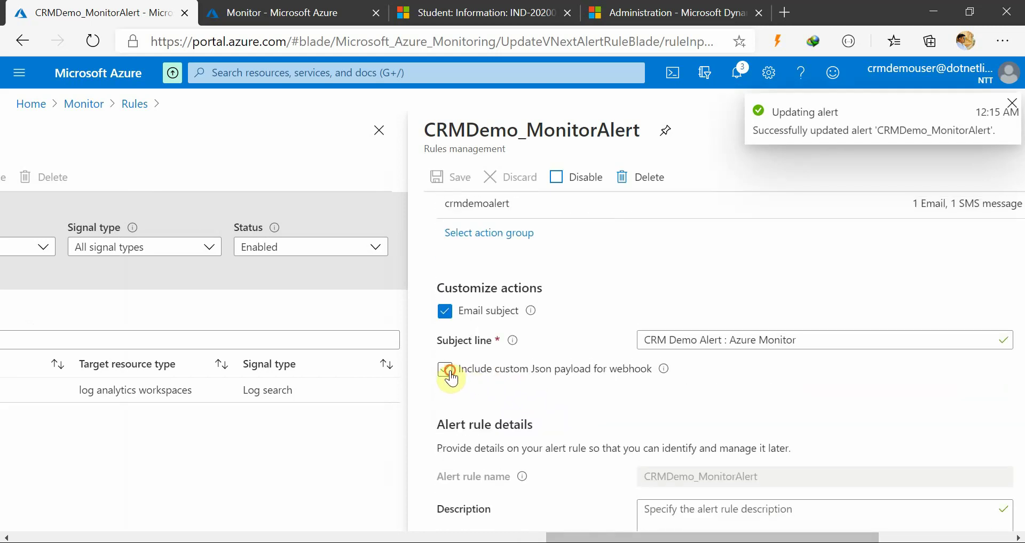
left_click(664, 422)
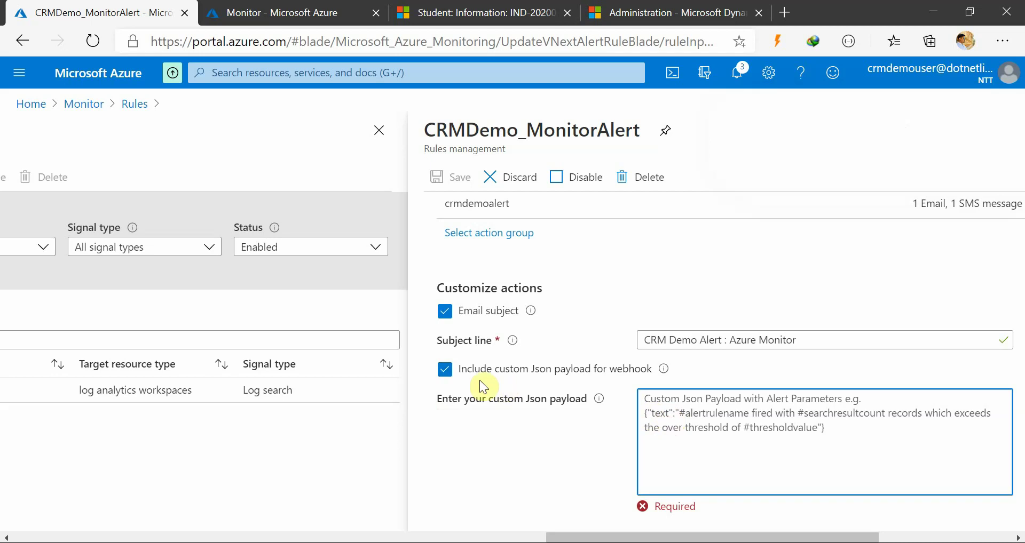
left_click(444, 374)
scroll(537, 412, "down", 3)
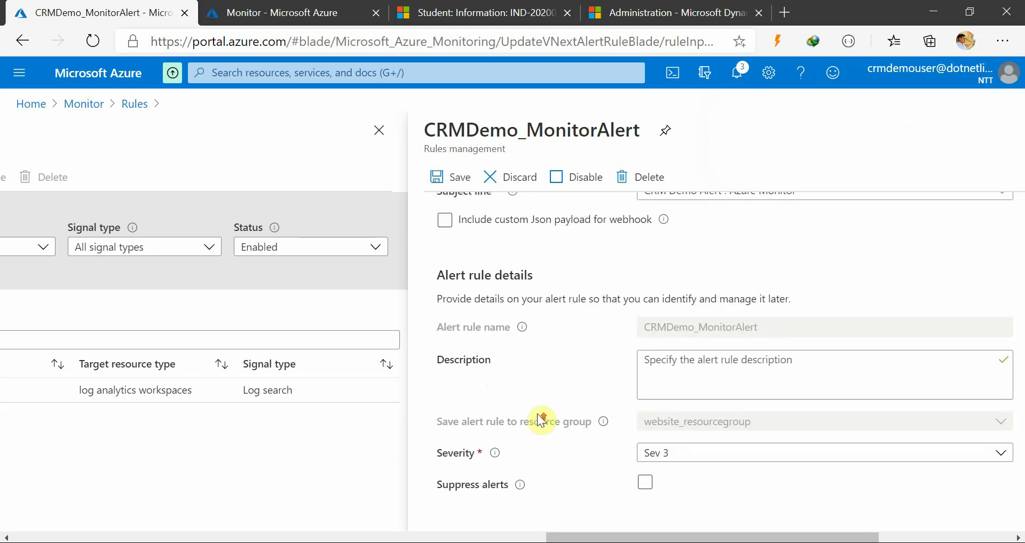
scroll(537, 415, "up", 3)
left_click(443, 177)
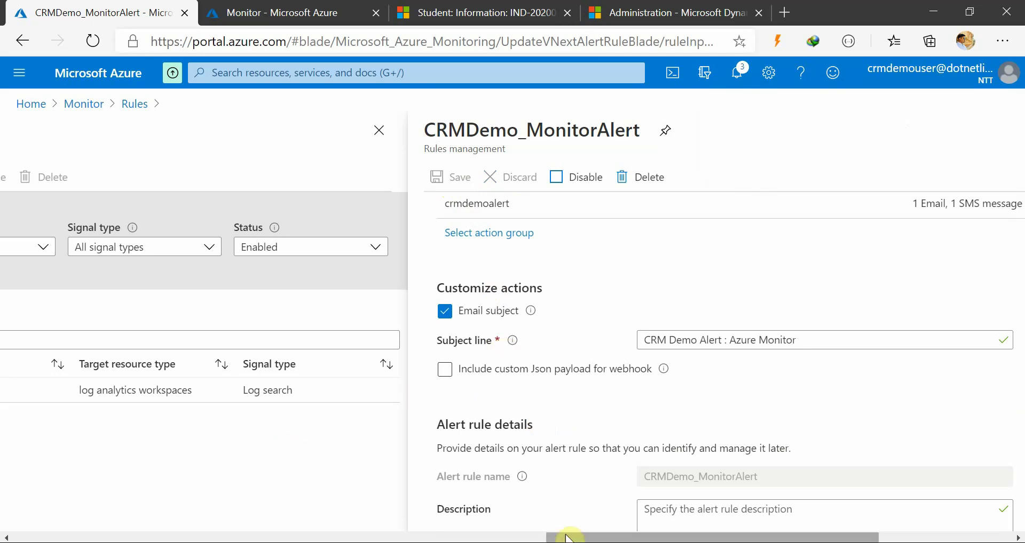
left_click_drag(564, 536, 268, 530)
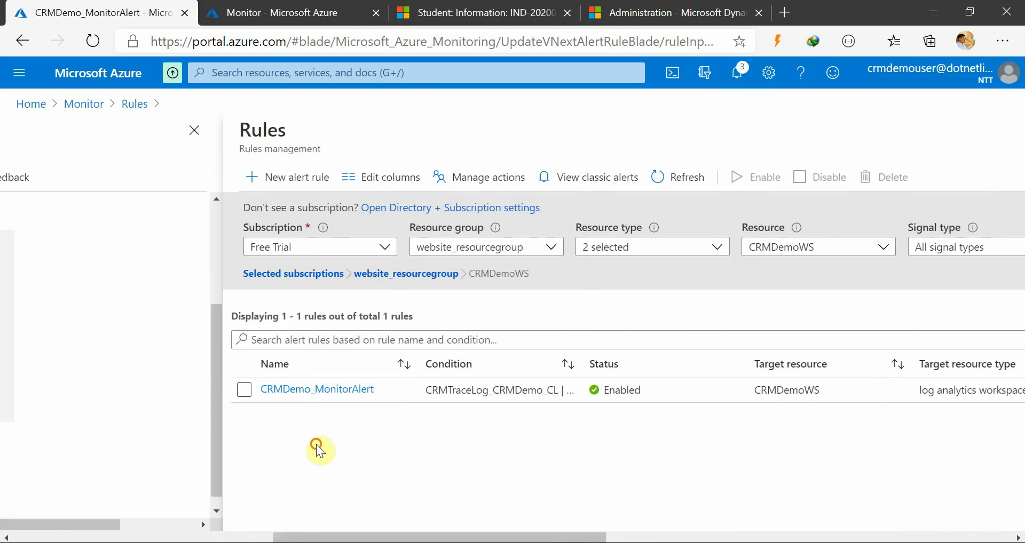
Scroll through the CRMDemo_MonitorAlert details, then close the blade back to the Rules list
left_click_drag(486, 536, 473, 536)
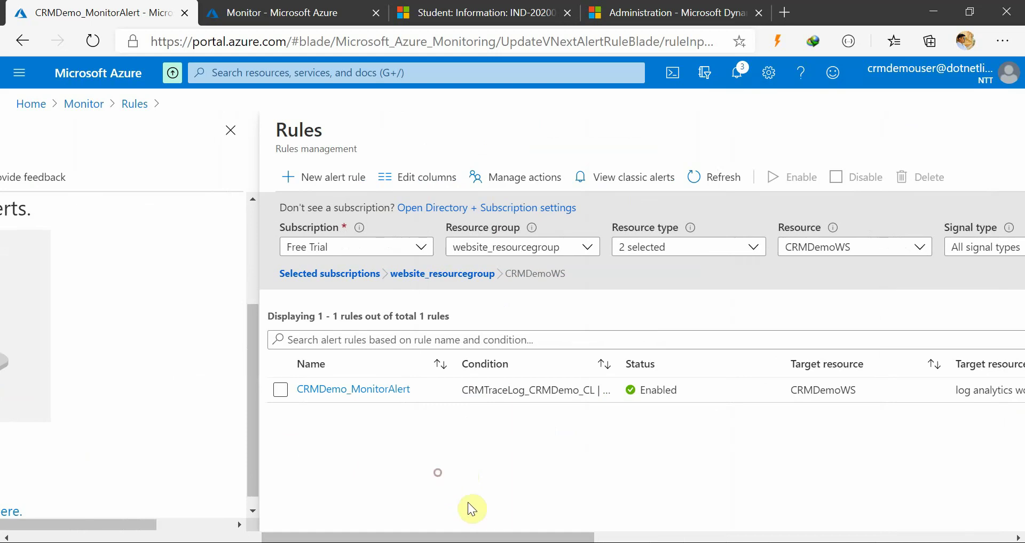
mouse_move(485, 536)
left_mouse_down()
mouse_move(542, 536)
mouse_move(474, 536)
left_mouse_up()
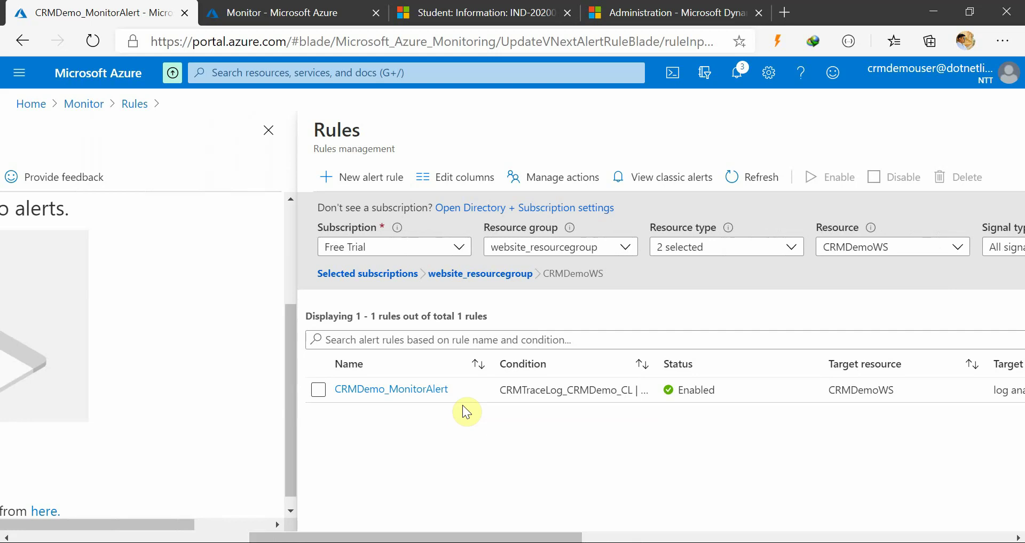
left_click_drag(520, 537, 947, 531)
scroll(815, 438, "down", 3)
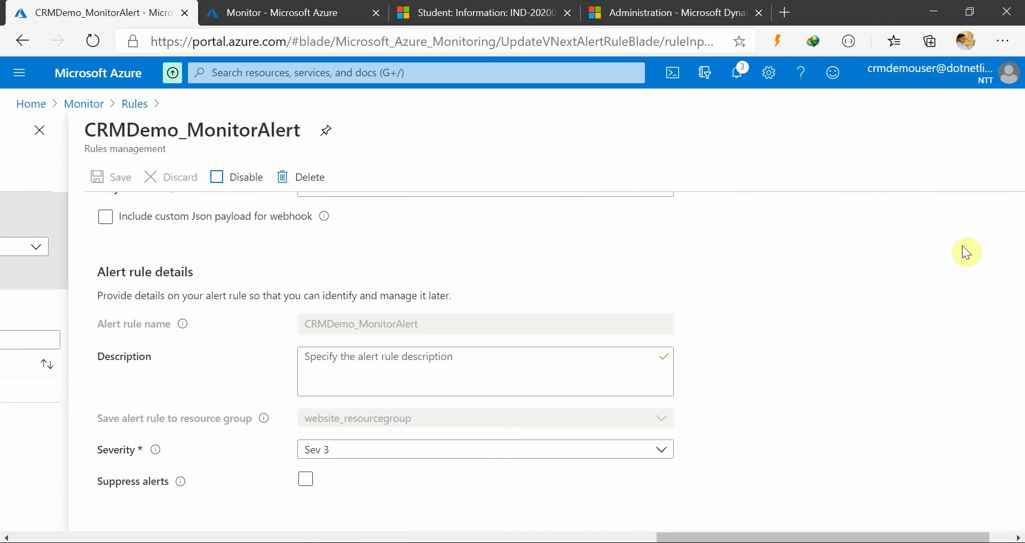
left_click_drag(1013, 522, 1018, 521)
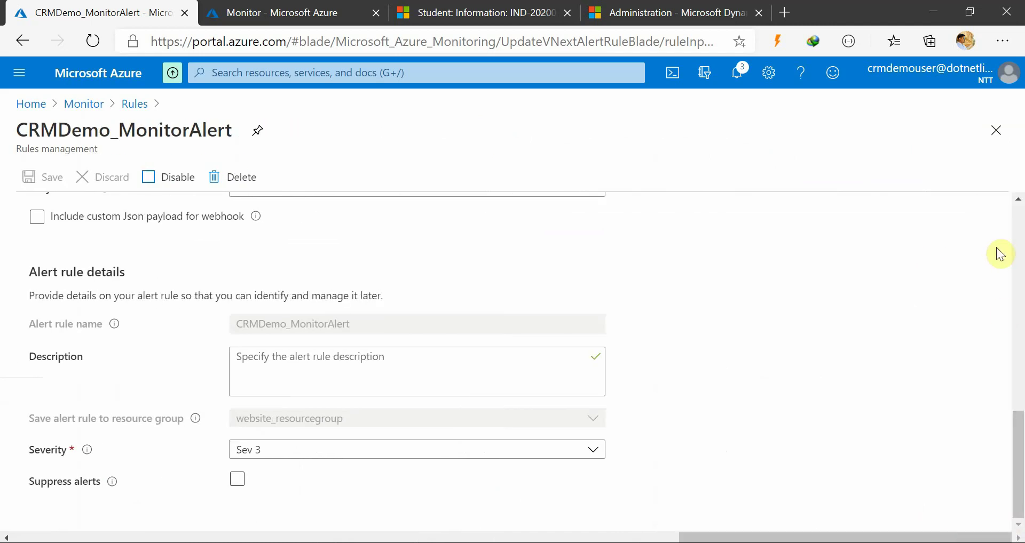
left_click(994, 133)
left_click_drag(855, 537, 680, 540)
left_click_drag(613, 535, 942, 484)
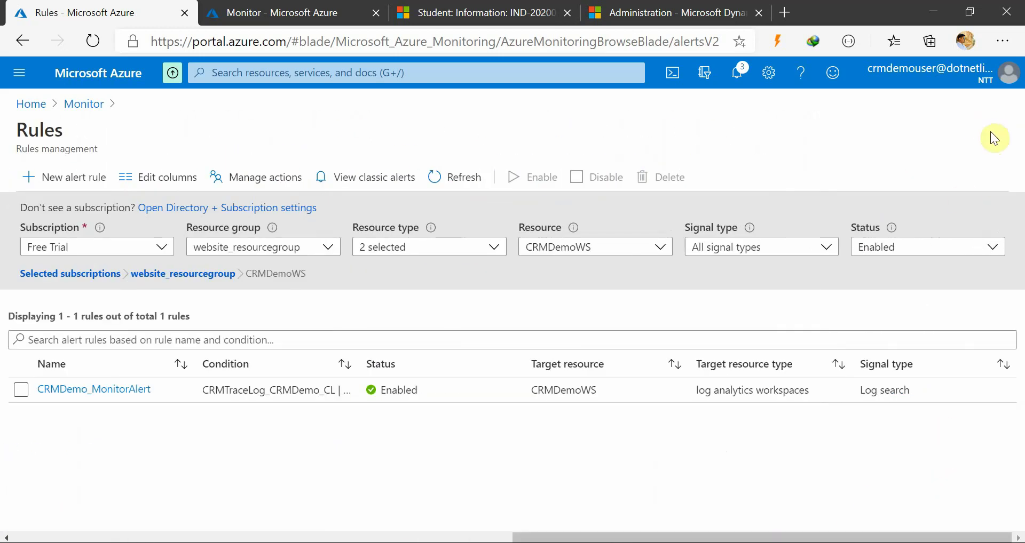
Close Rules, refresh Monitor Alerts to confirm no alerts fired, then return to Azure Home
left_click(991, 133)
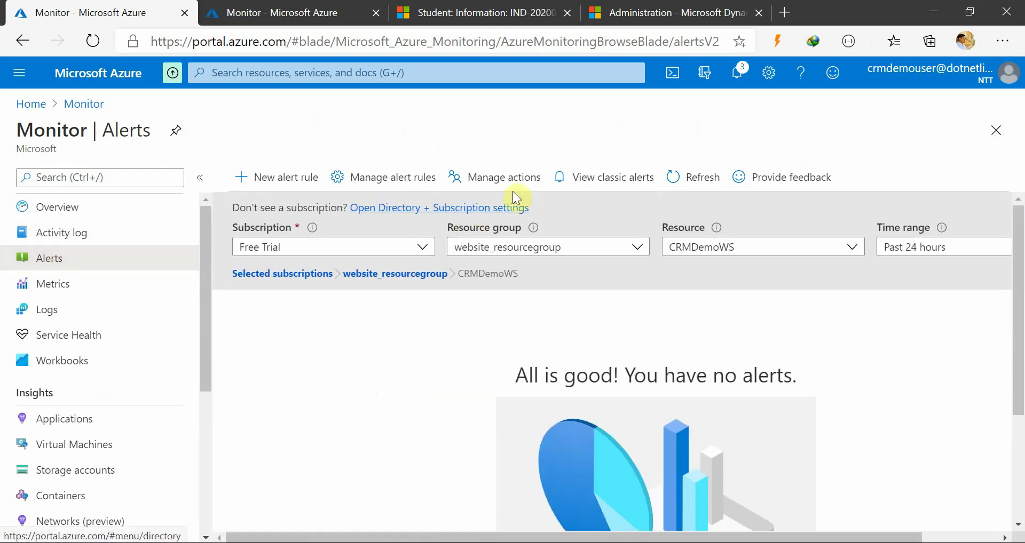
left_click(700, 181)
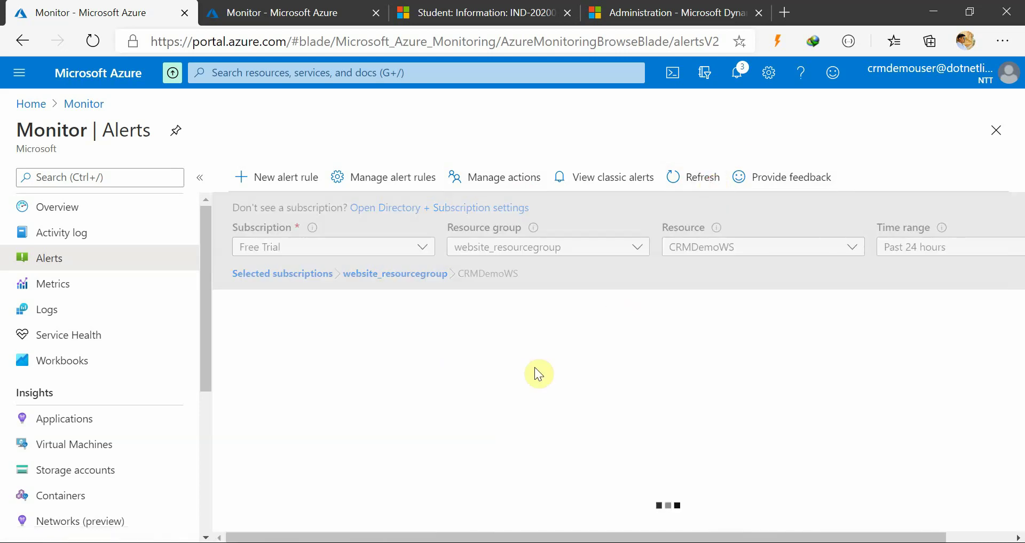
scroll(349, 416, "down", 3)
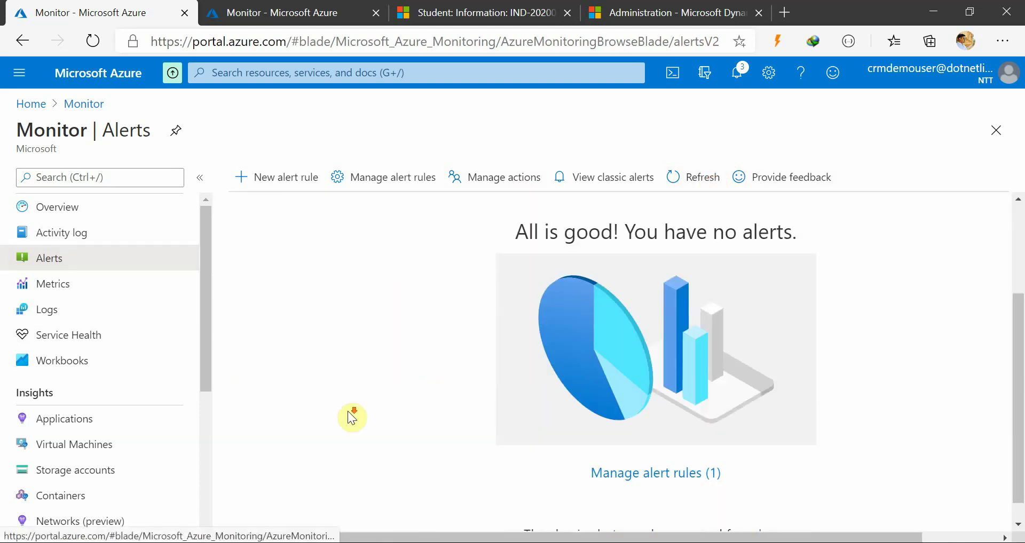
scroll(348, 410, "down", 1)
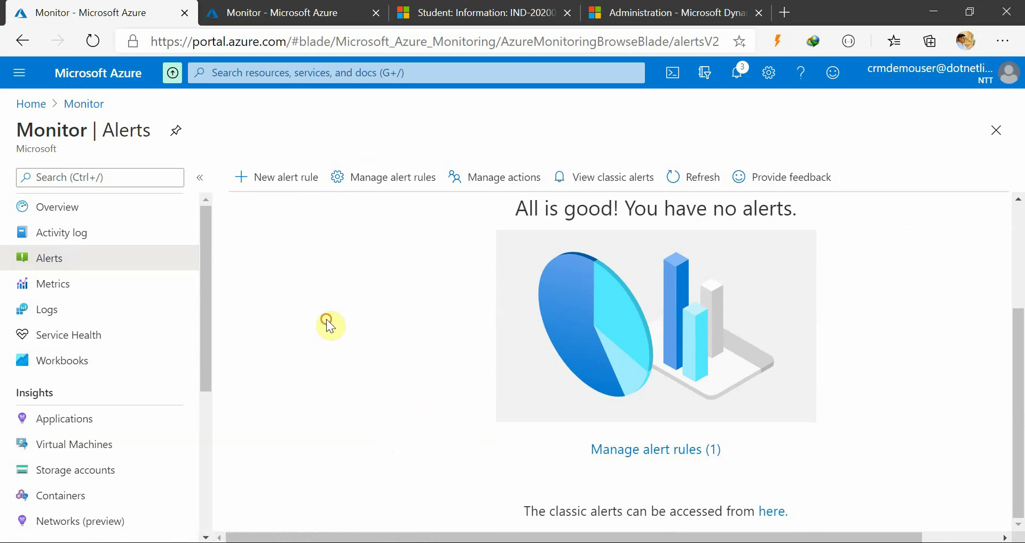
left_click(297, 18)
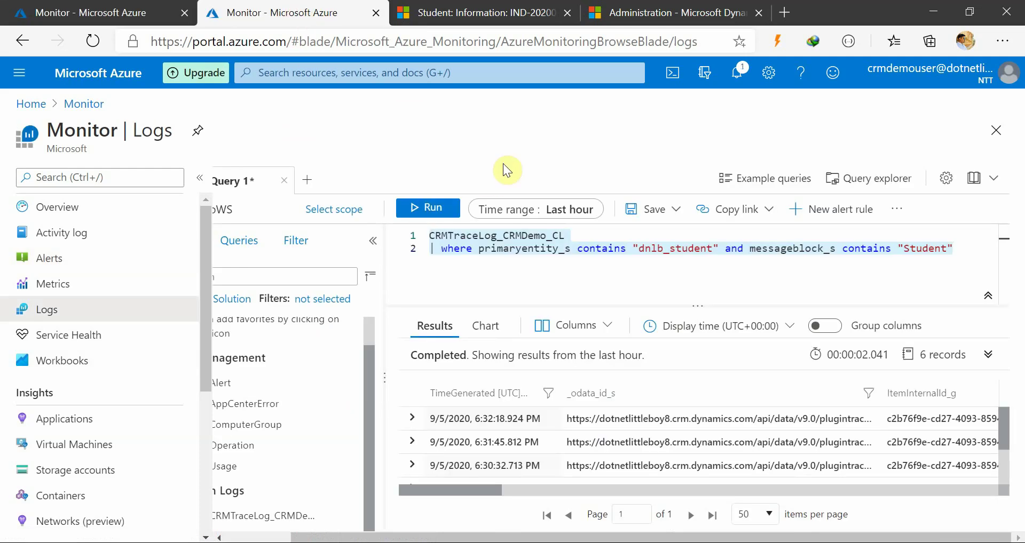
left_click(129, 9)
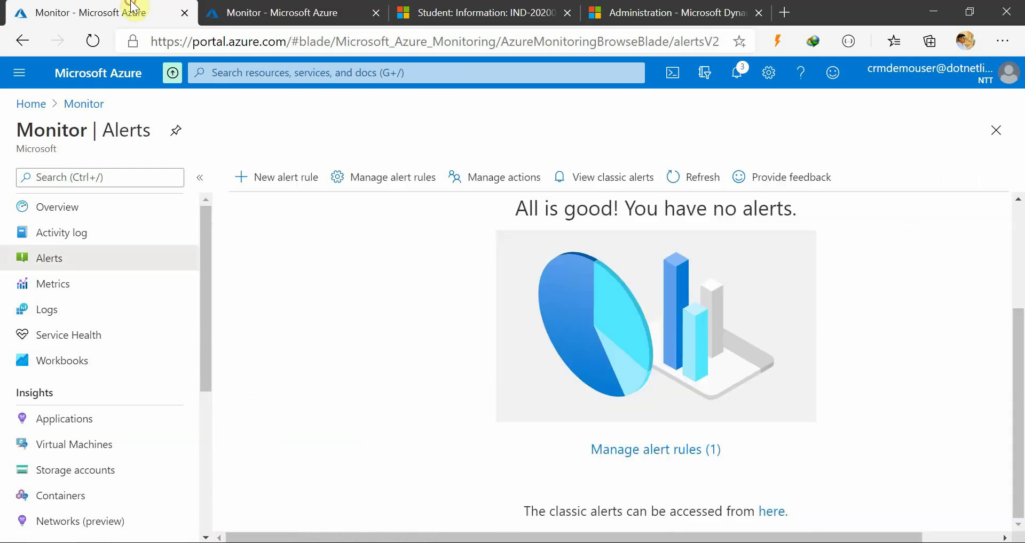
left_click(32, 104)
Open the CRMDemo_CRMTrace2LogAnalytics logic app and its 12:16 AM run
left_click(291, 184)
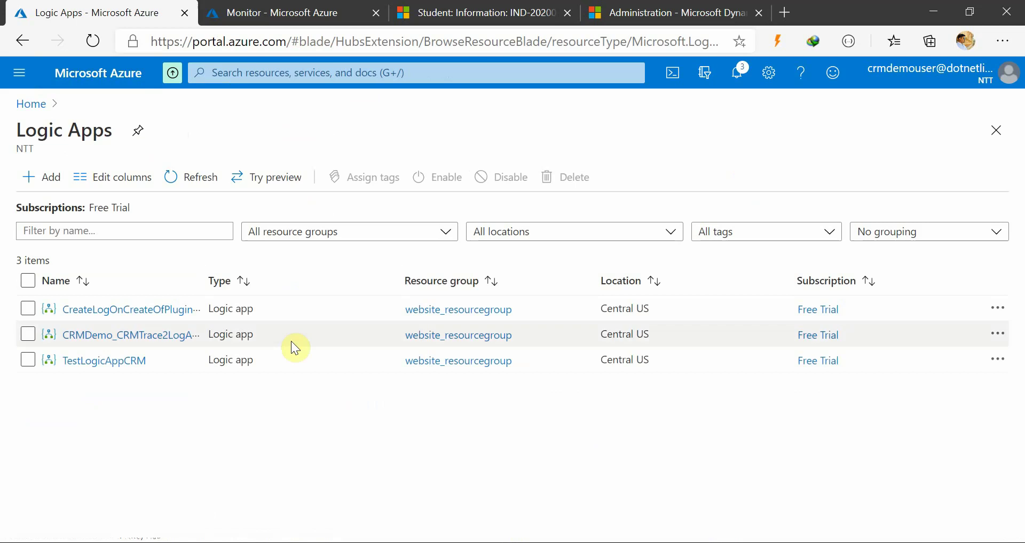
left_click(104, 335)
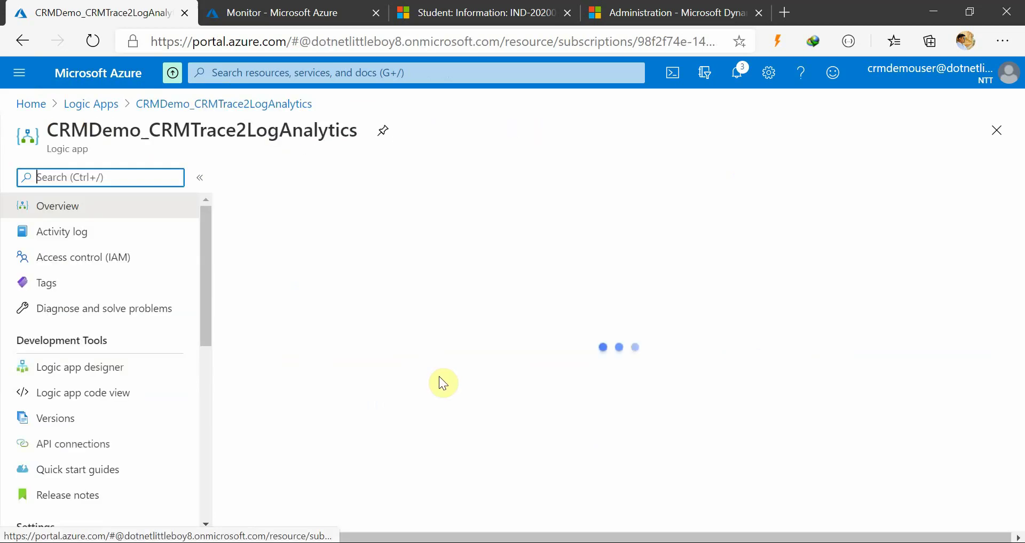
scroll(598, 405, "down", 8)
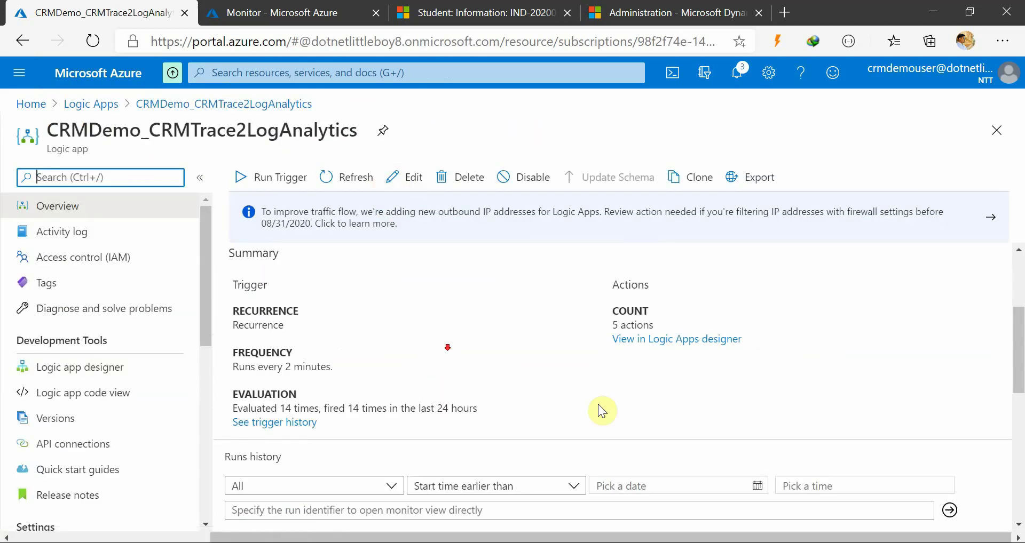
scroll(383, 418, "down", 1)
scroll(412, 400, "up", 1)
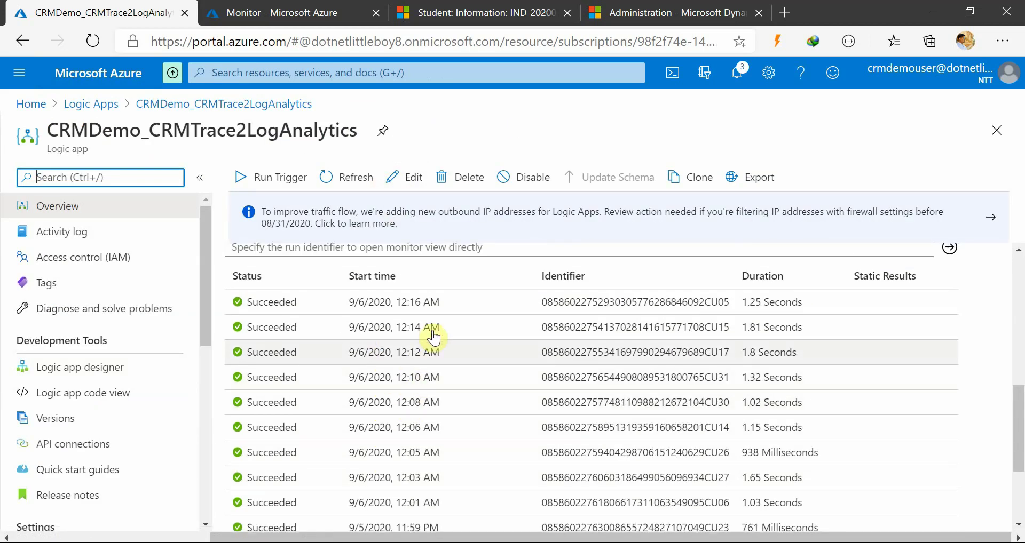
left_click(428, 302)
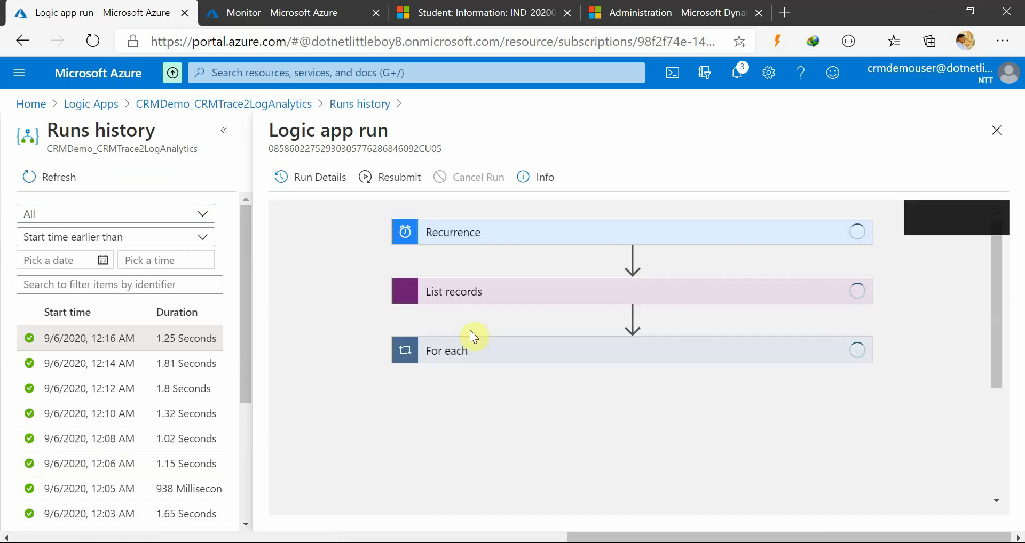
Check that the run's Condition evaluated false, so Send Data was skipped
scroll(569, 401, "down", 3)
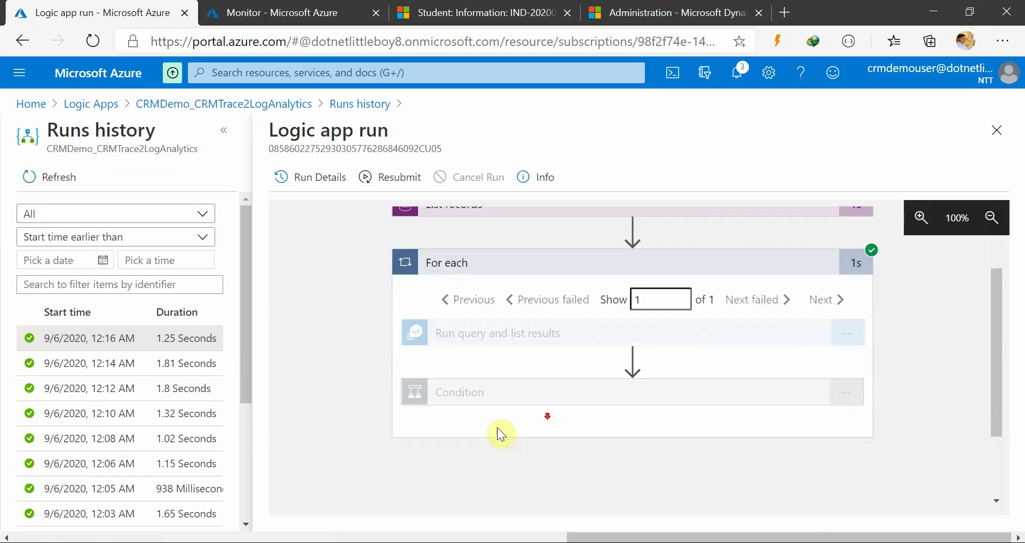
scroll(696, 452, "down", 4)
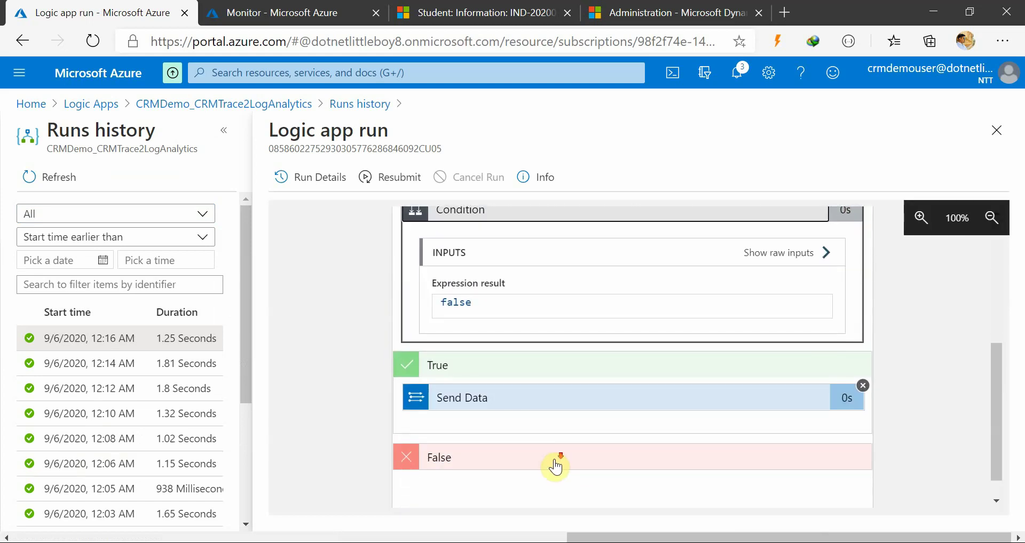
left_click(590, 373)
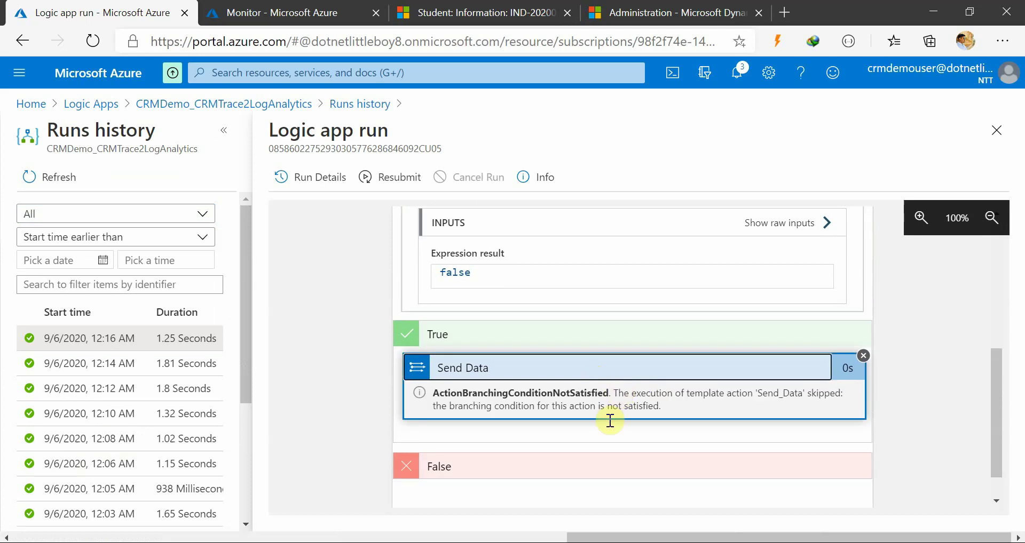
left_click(585, 373)
scroll(801, 406, "up", 3)
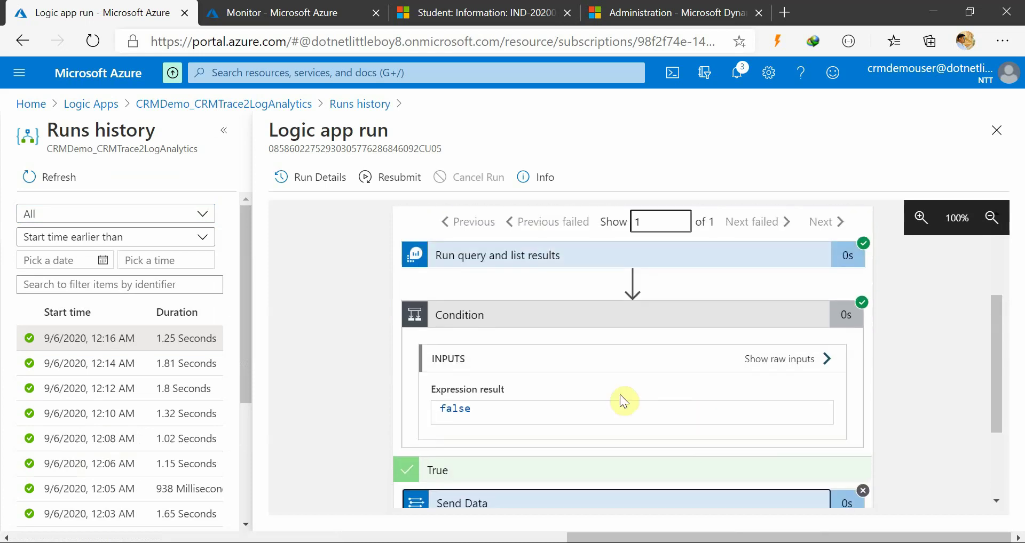
scroll(481, 470, "down", 2)
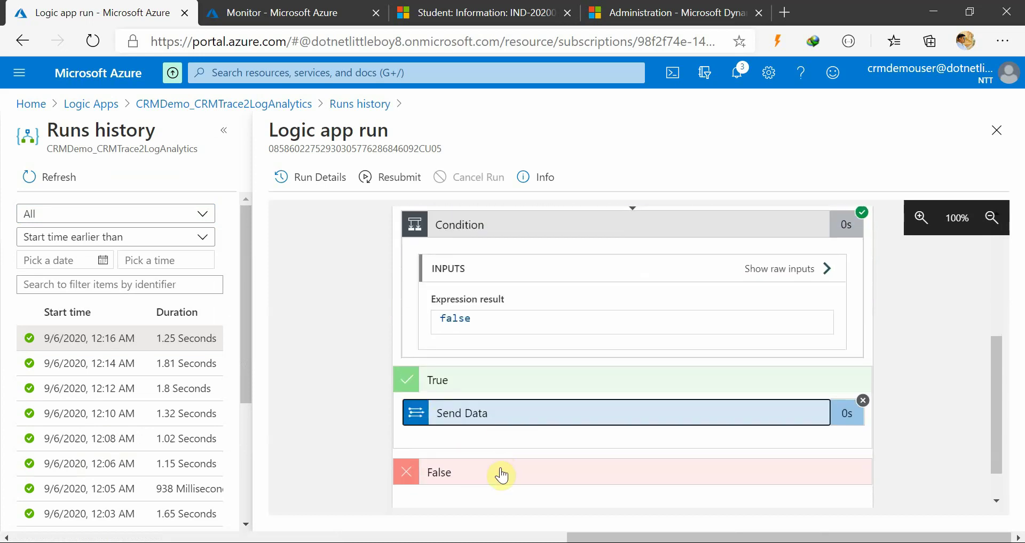
scroll(486, 486, "up", 1)
scroll(469, 491, "down", 2)
scroll(526, 440, "up", 6)
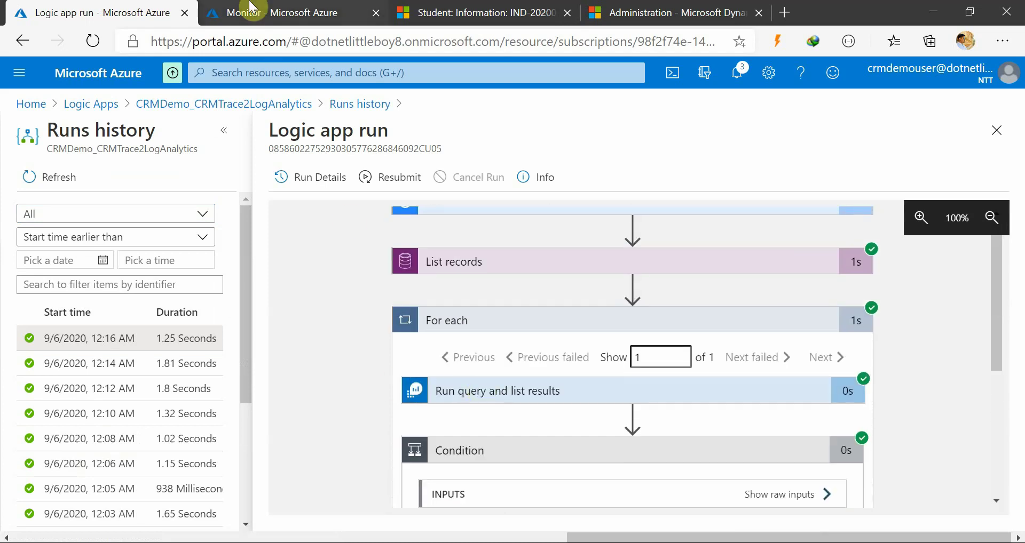
key("ctrl+Tab")
Rerun the CRMTraceLog_CRMDemo_CL query and check it returns 6 records from the last hour
left_click(521, 247)
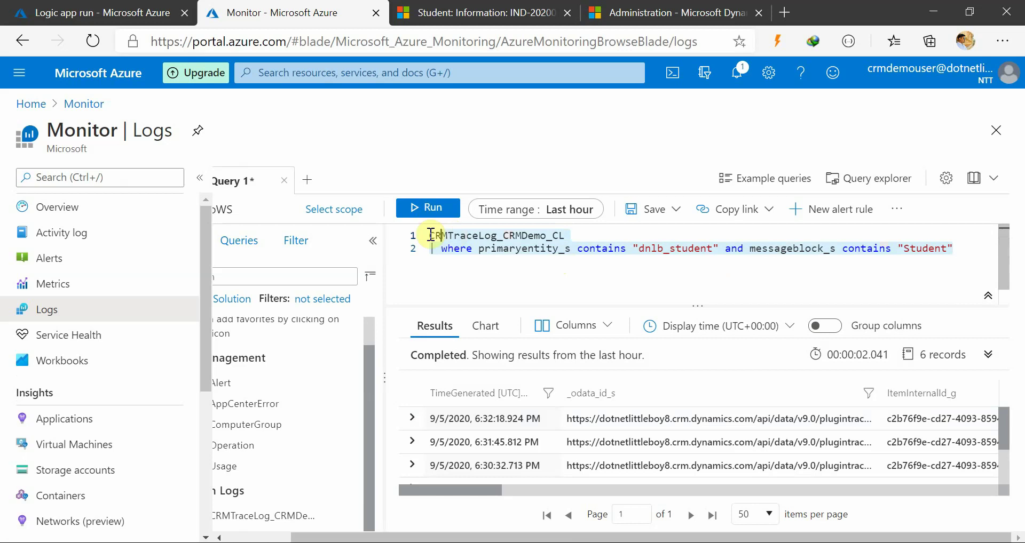
left_click(420, 207)
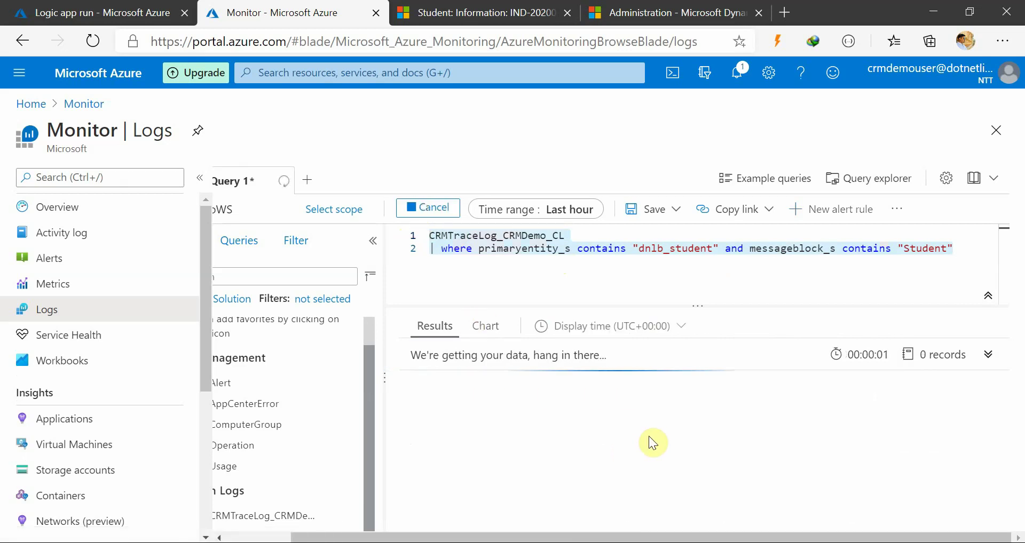
scroll(673, 454, "down", 2)
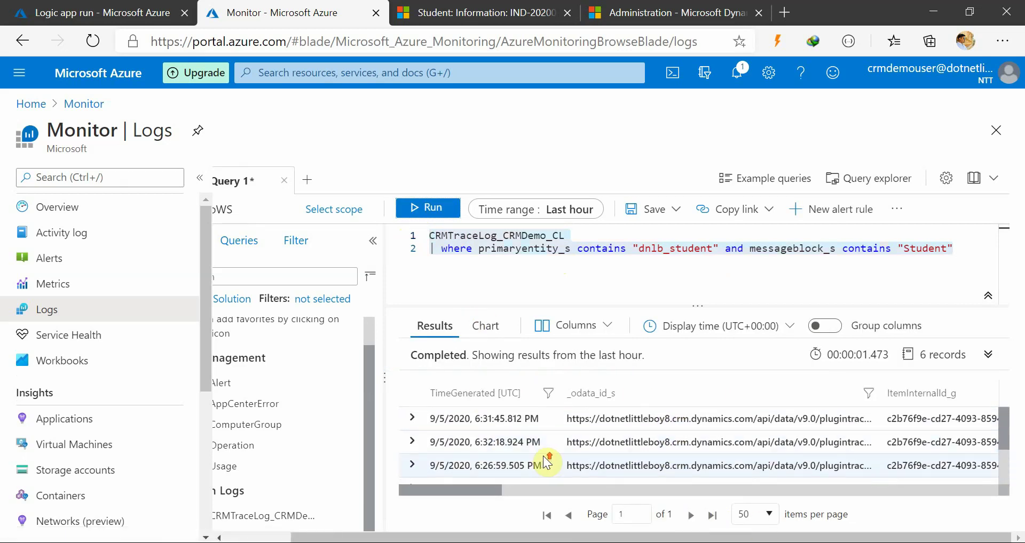
scroll(548, 460, "down", 2)
scroll(547, 460, "up", 2)
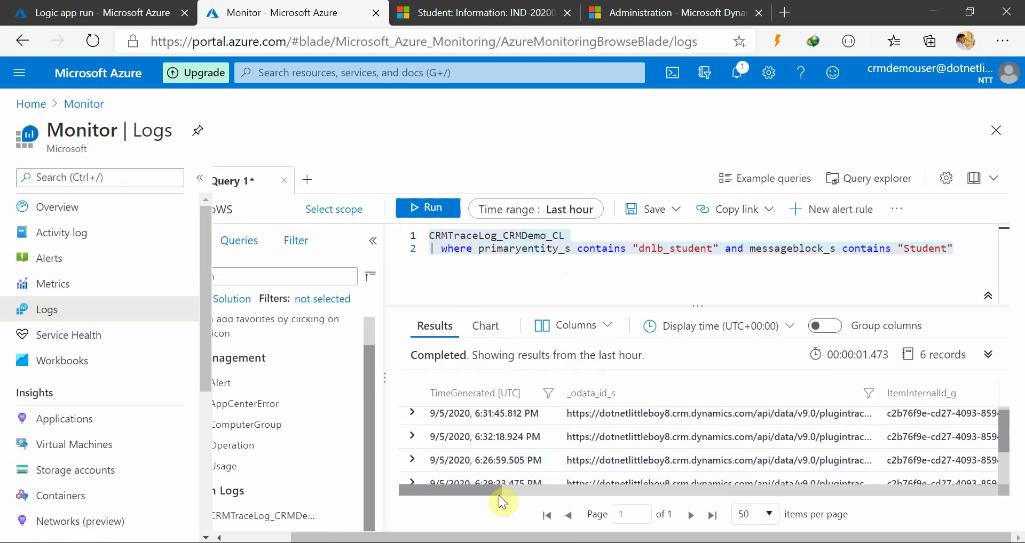
left_click(490, 483)
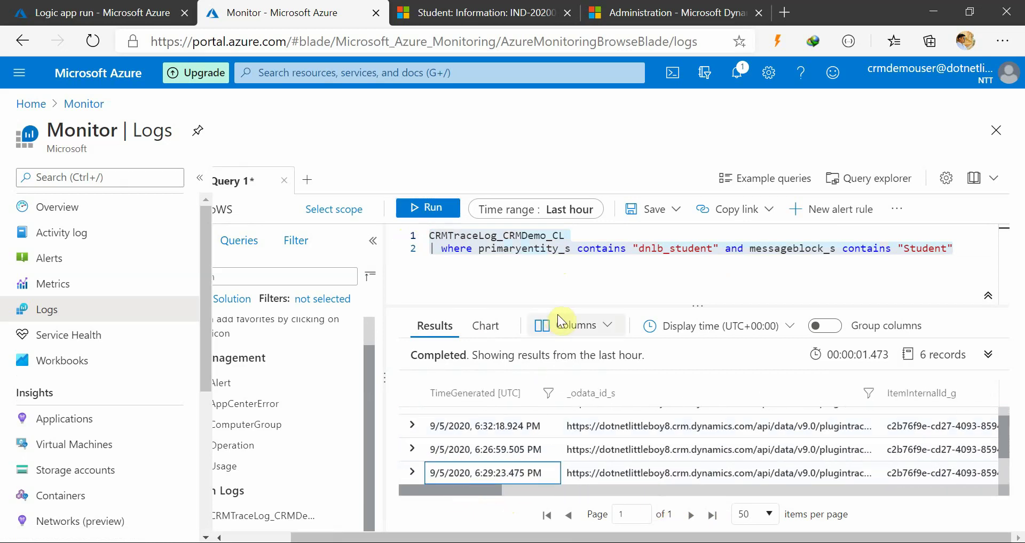
left_click(571, 276)
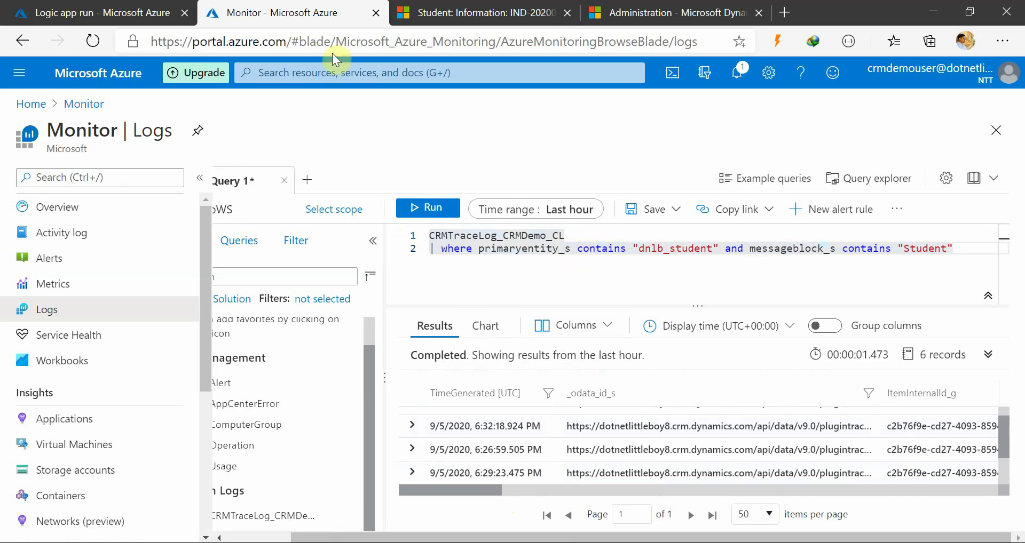
Glance at the logic app run tab, then go to Monitor Alerts
left_click(140, 12)
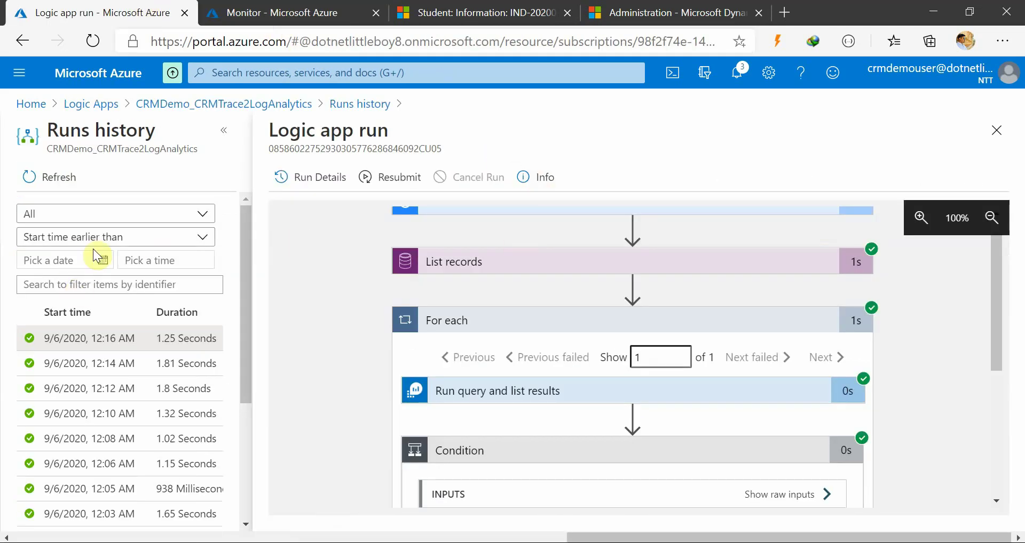
left_click(312, 16)
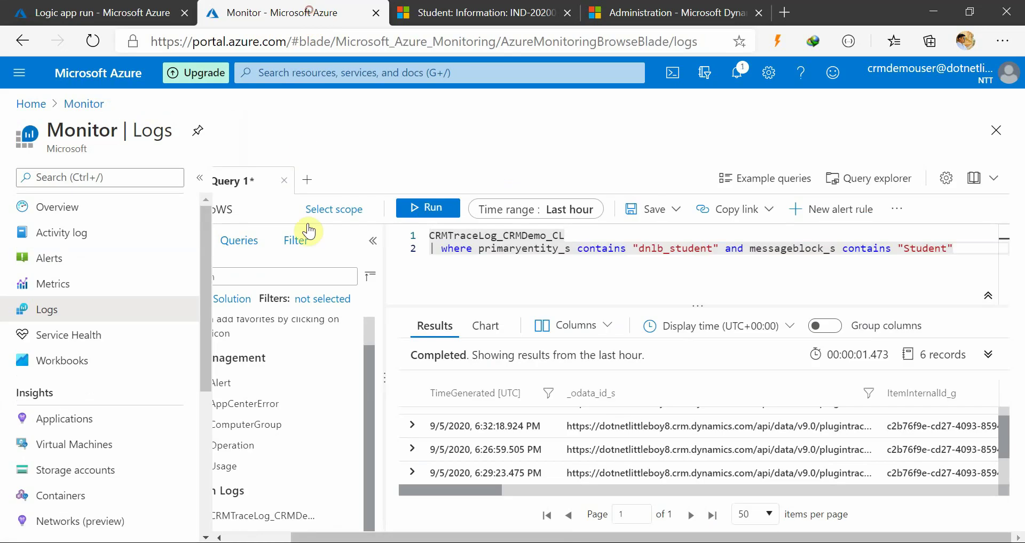
left_click(53, 258)
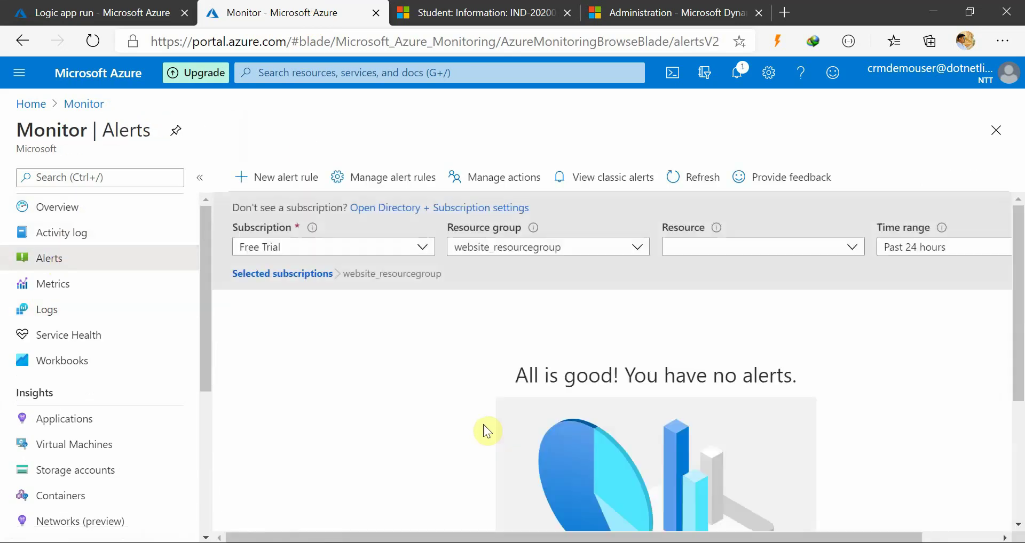
Refresh alerts, filter them to the CRMDemoWS resource, and open its 1 alert rule
scroll(686, 414, "down", 4)
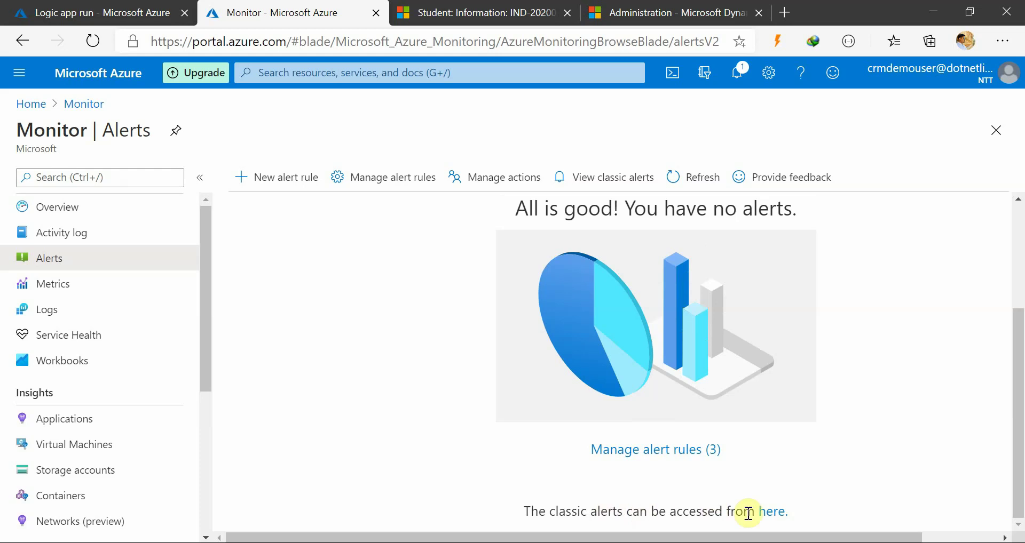
scroll(513, 419, "up", 3)
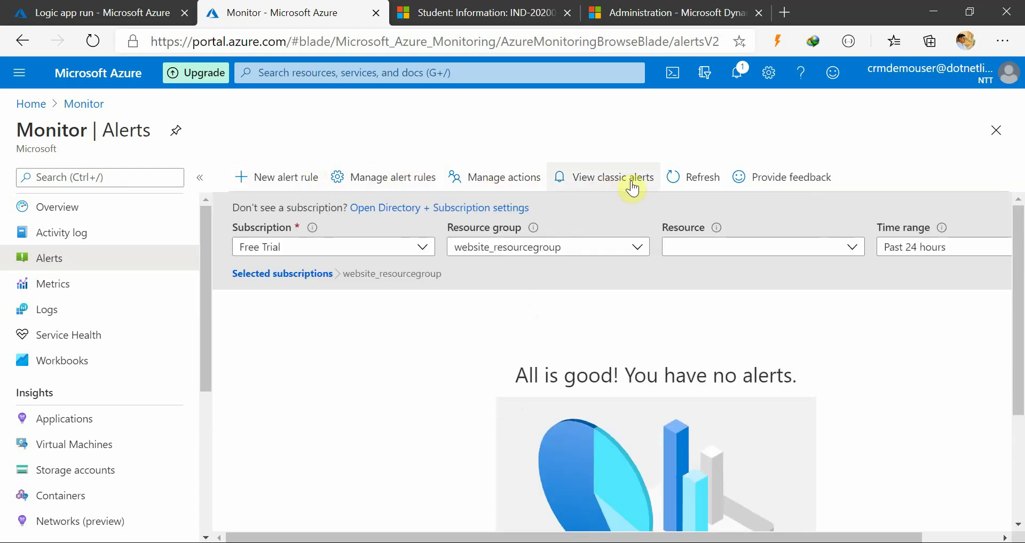
left_click(711, 188)
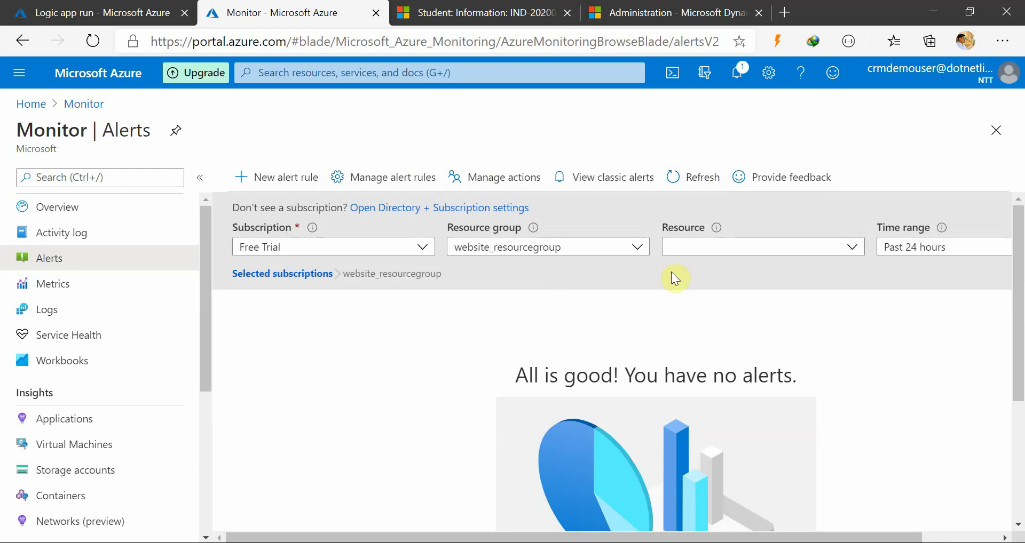
left_click(763, 245)
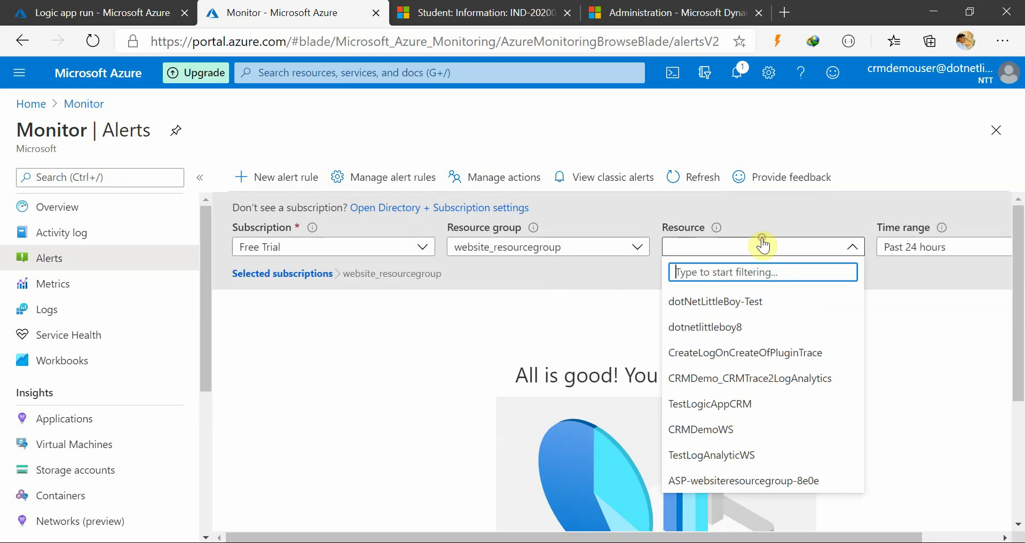
left_click(736, 430)
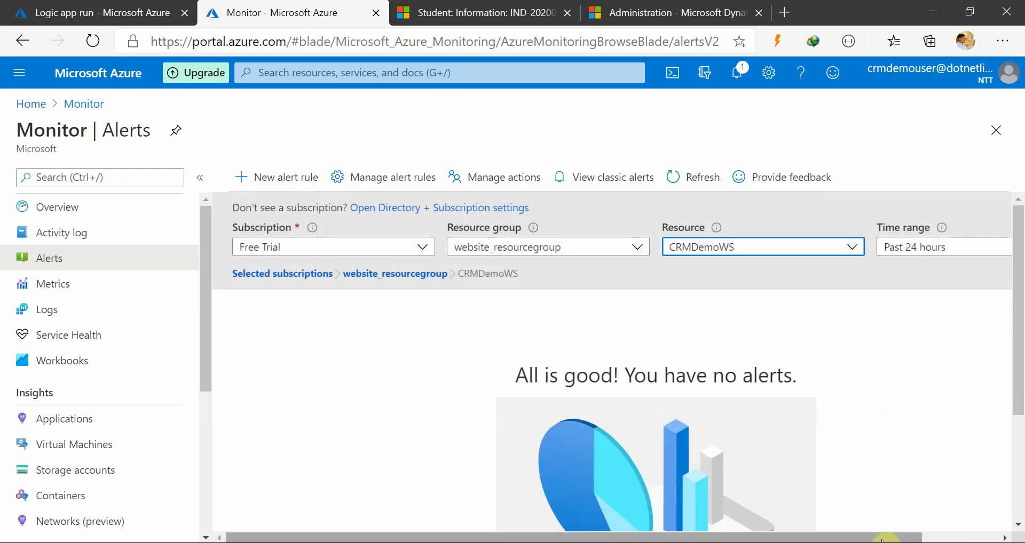
scroll(867, 498, "down", 3)
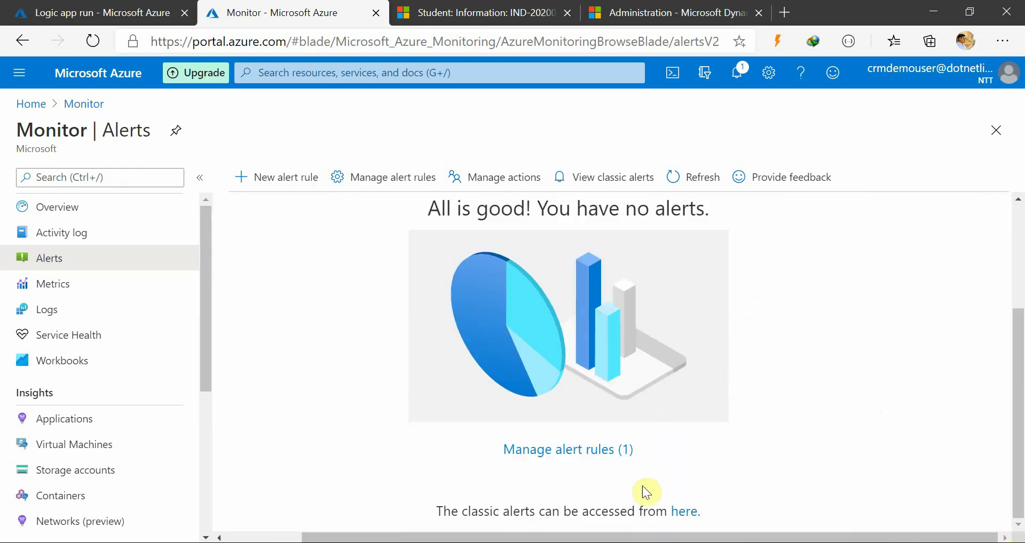
left_click(576, 451)
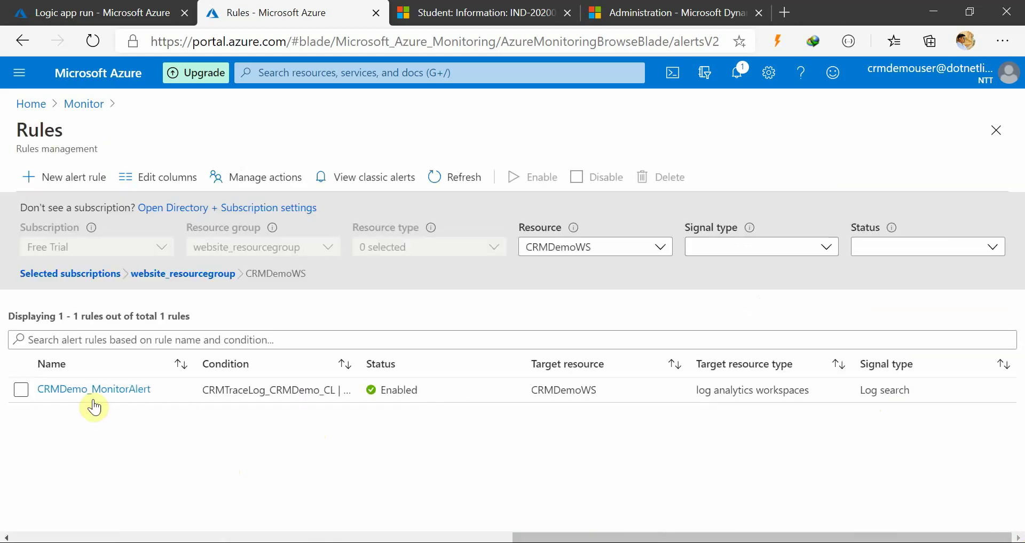
Open CRMDemo_MonitorAlert, review its sections, and open the 'greater than 0 count' log search condition
left_click(89, 391)
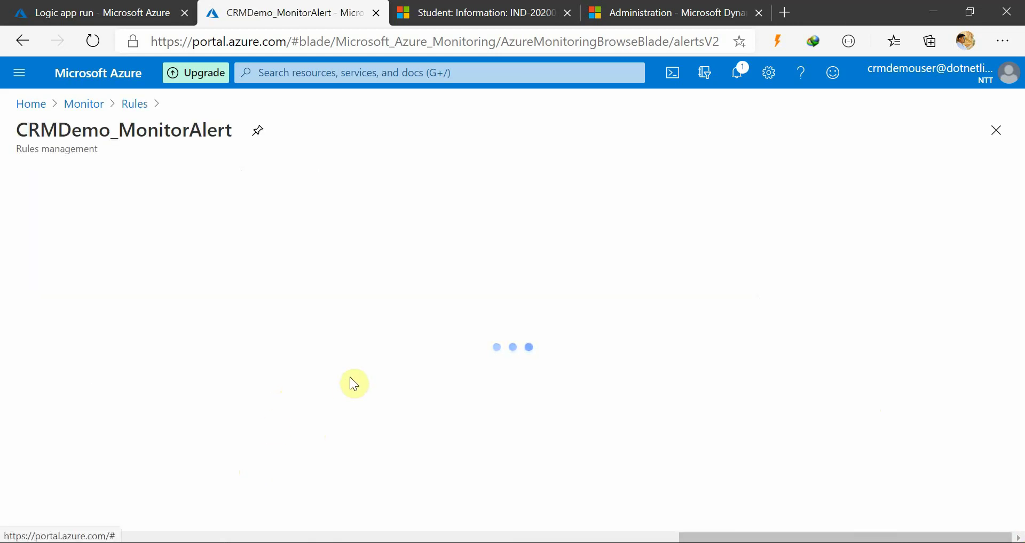
scroll(291, 325, "down", 10)
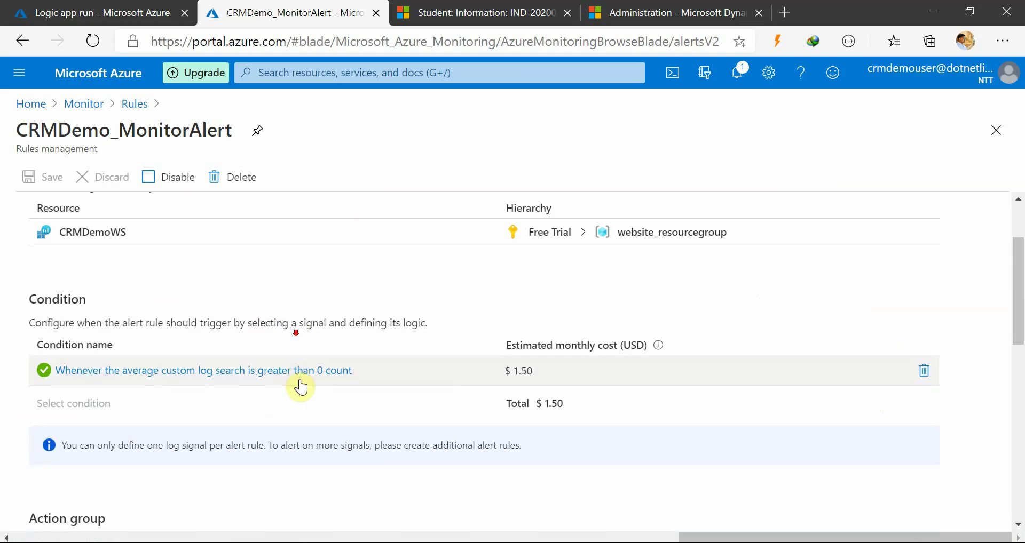
scroll(329, 422, "down", 3)
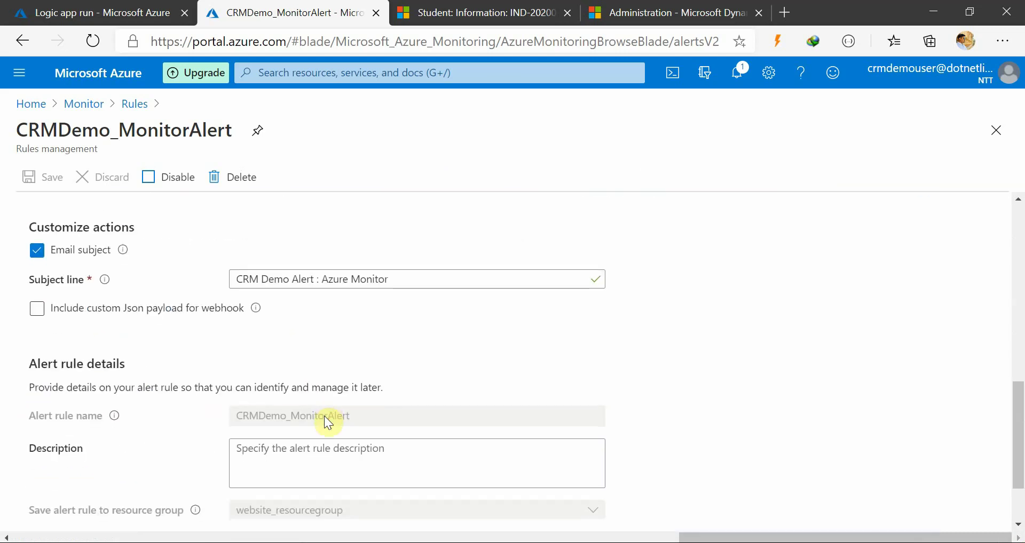
scroll(328, 422, "down", 2)
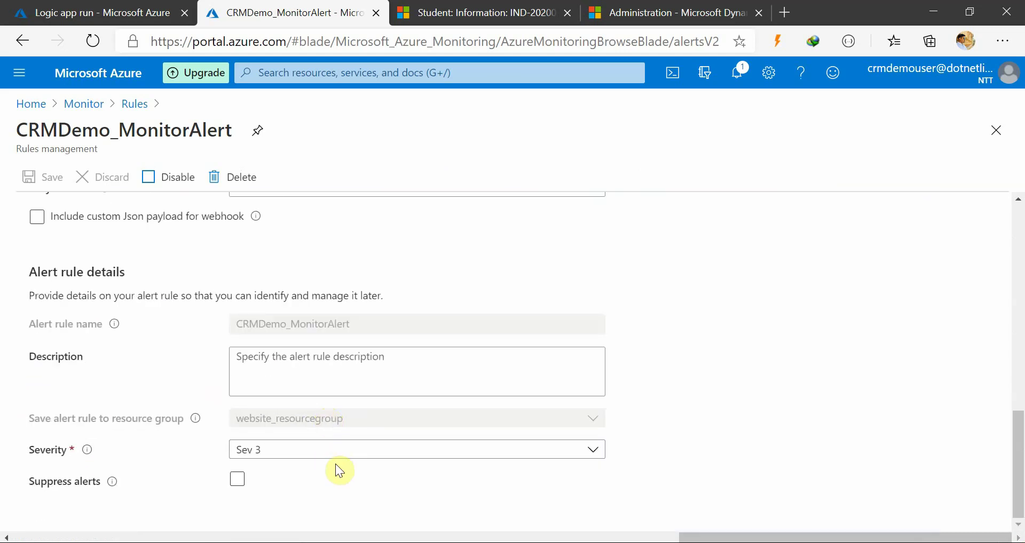
scroll(337, 470, "up", 3)
scroll(350, 433, "up", 10)
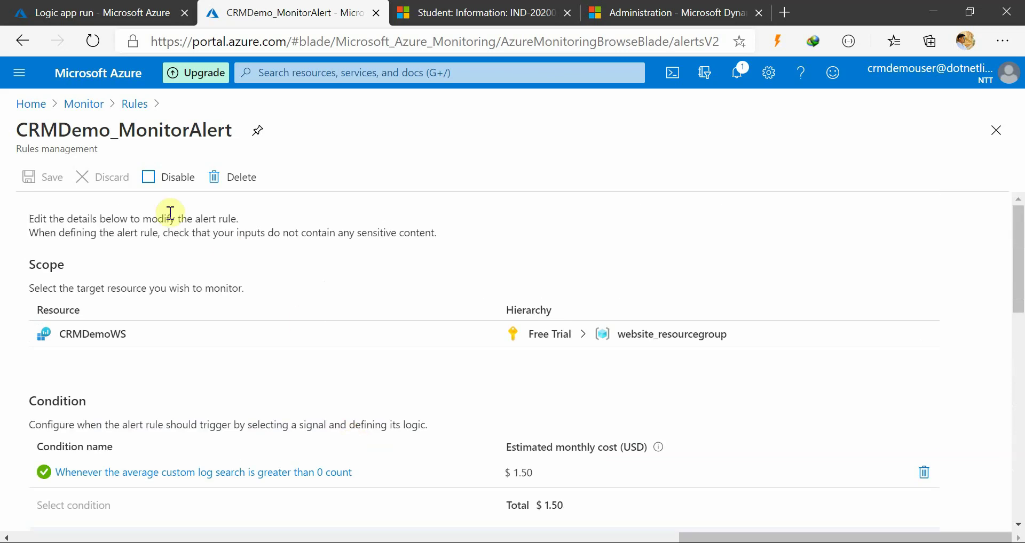
scroll(327, 401, "down", 5)
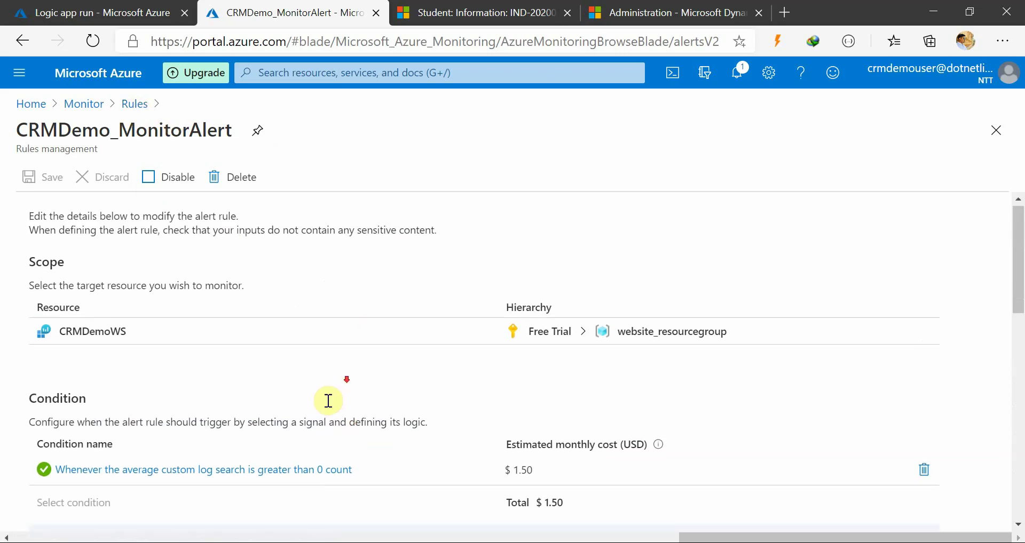
scroll(282, 426, "down", 6)
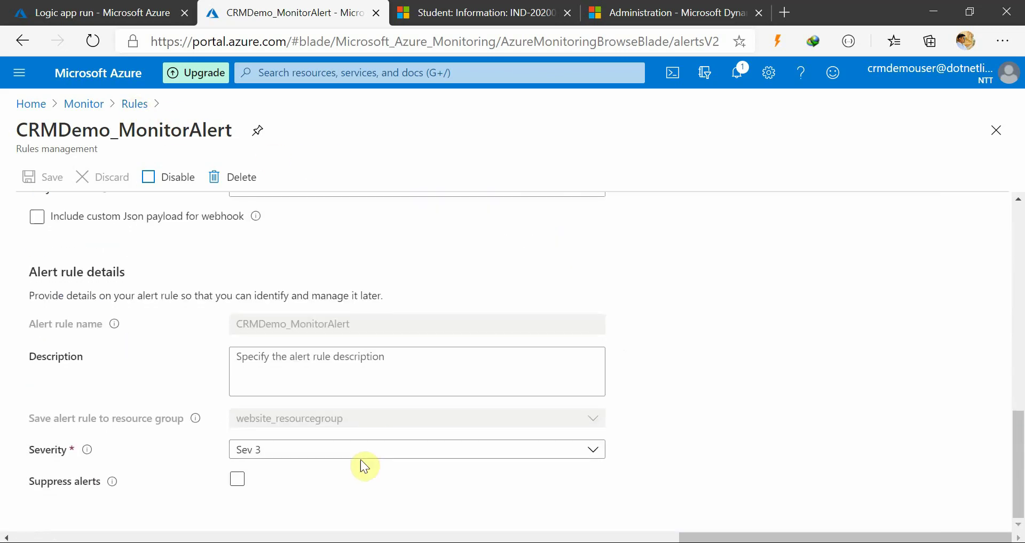
scroll(352, 486, "up", 3)
scroll(346, 469, "up", 4)
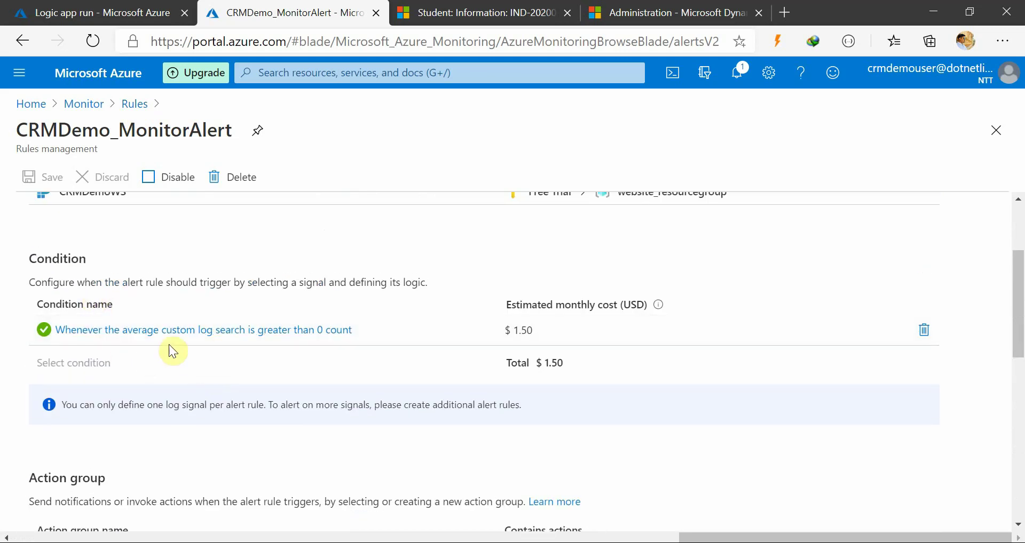
left_click(257, 331)
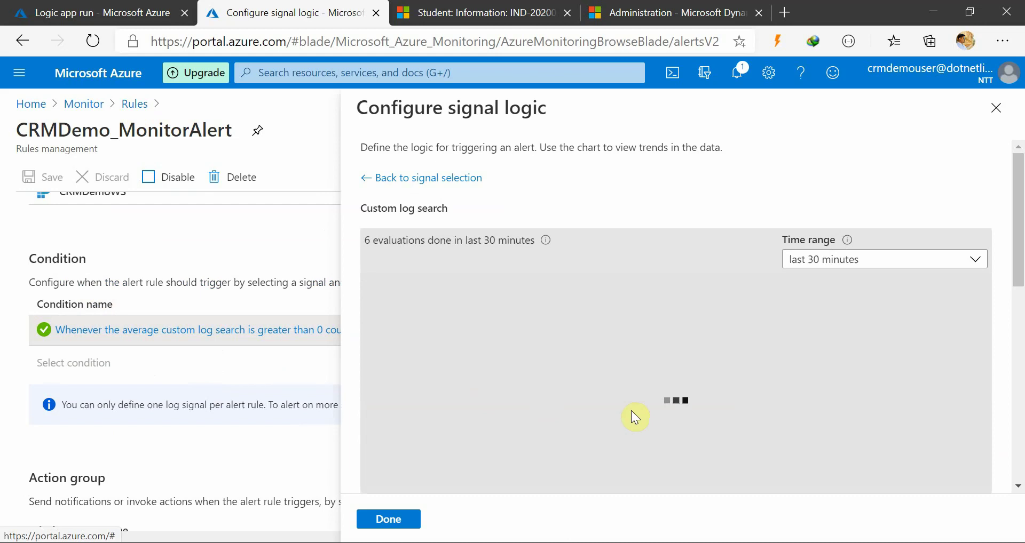
Check the signal logic's query, greater-than-0 threshold and period, then confirm with Done
left_click(133, 11)
left_click(299, 13)
scroll(713, 405, "down", 2)
scroll(737, 419, "down", 3)
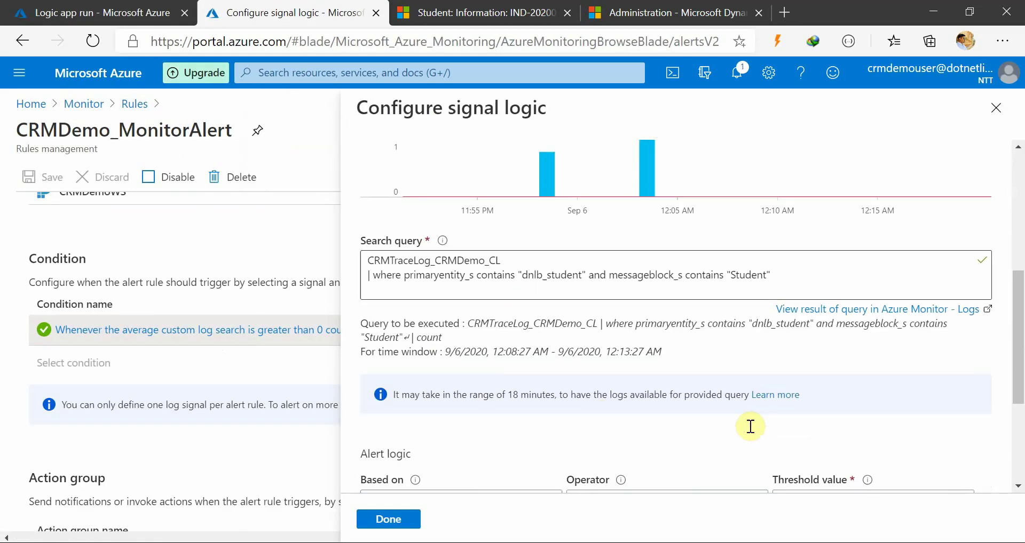
scroll(630, 405, "up", 6)
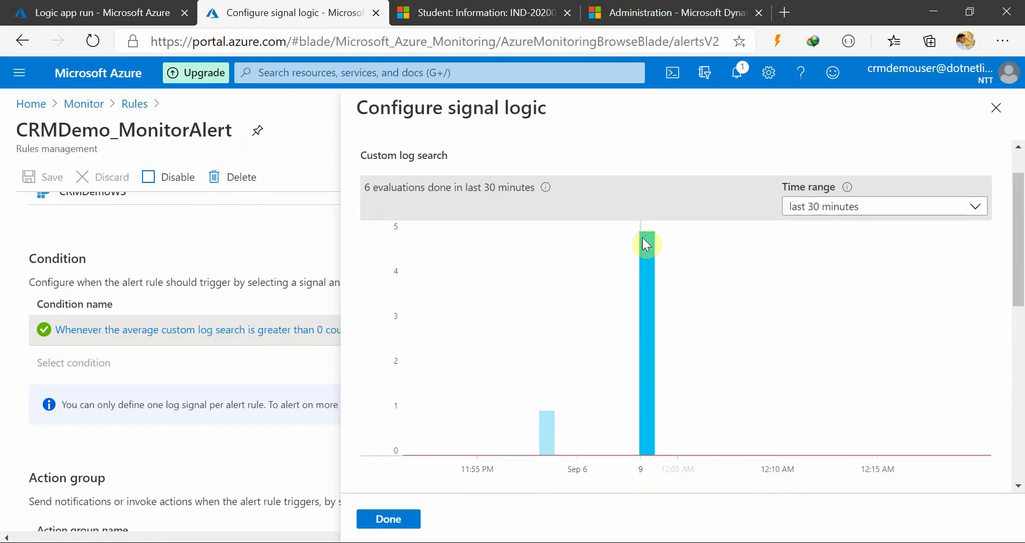
scroll(697, 413, "down", 6)
scroll(692, 426, "down", 2)
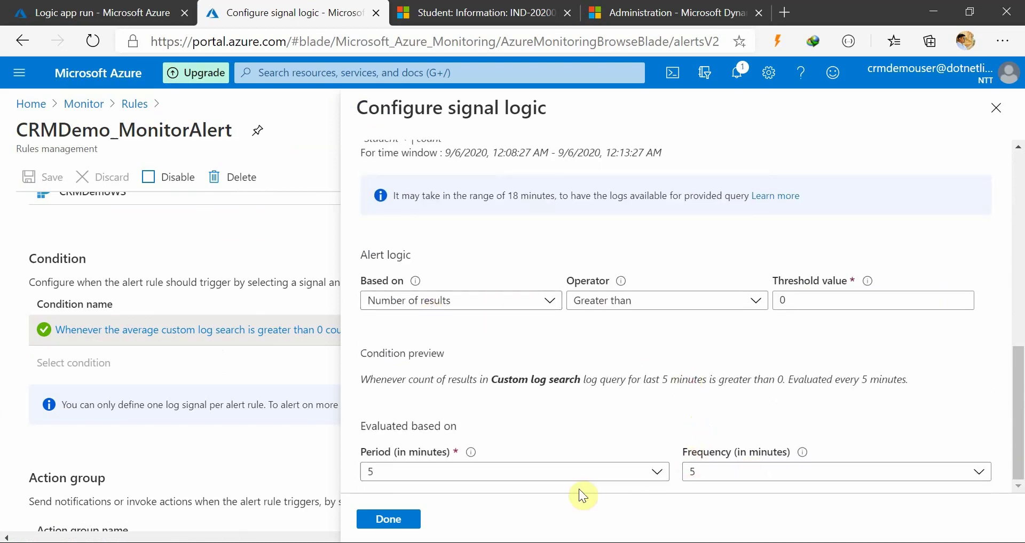
left_click(389, 523)
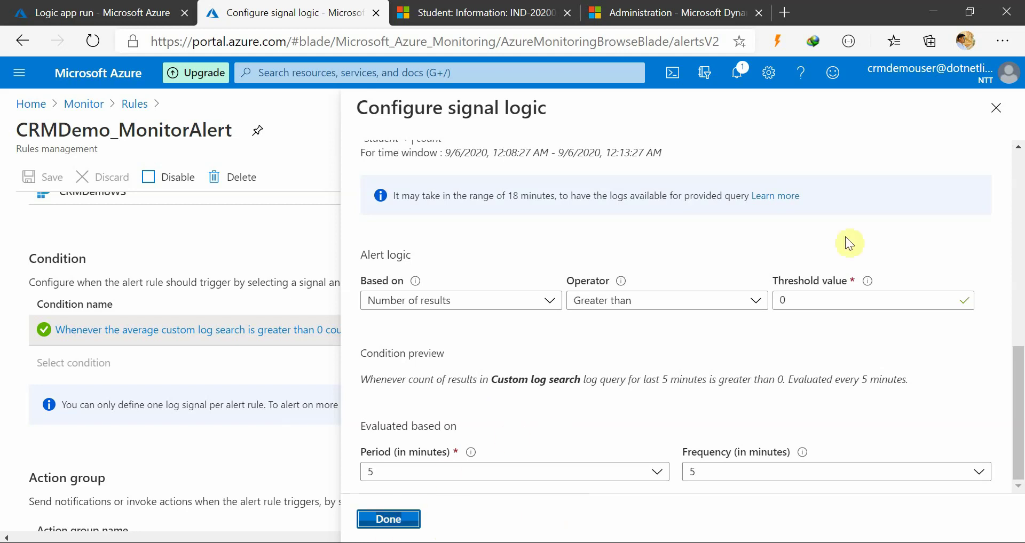
scroll(579, 300, "up", 3)
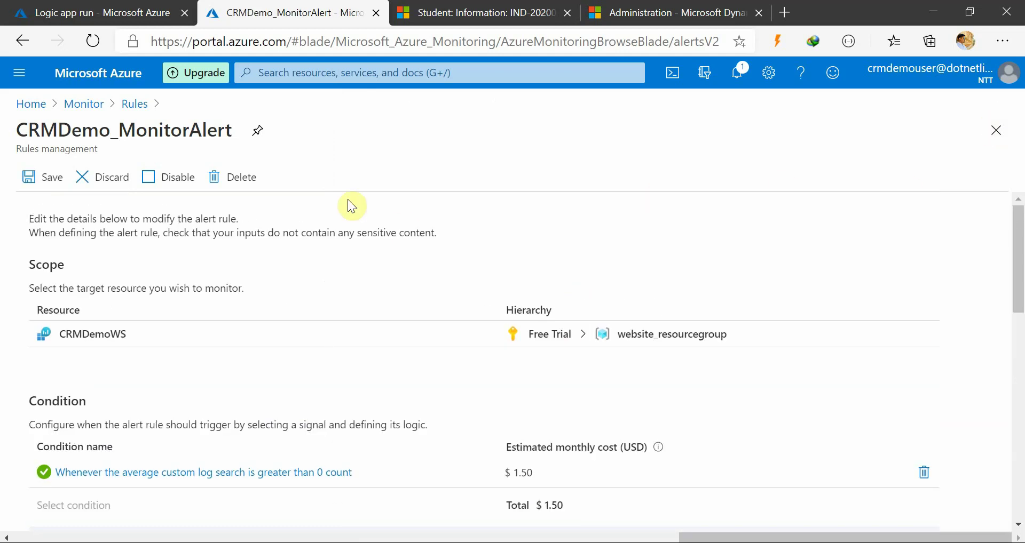
left_click(120, 15)
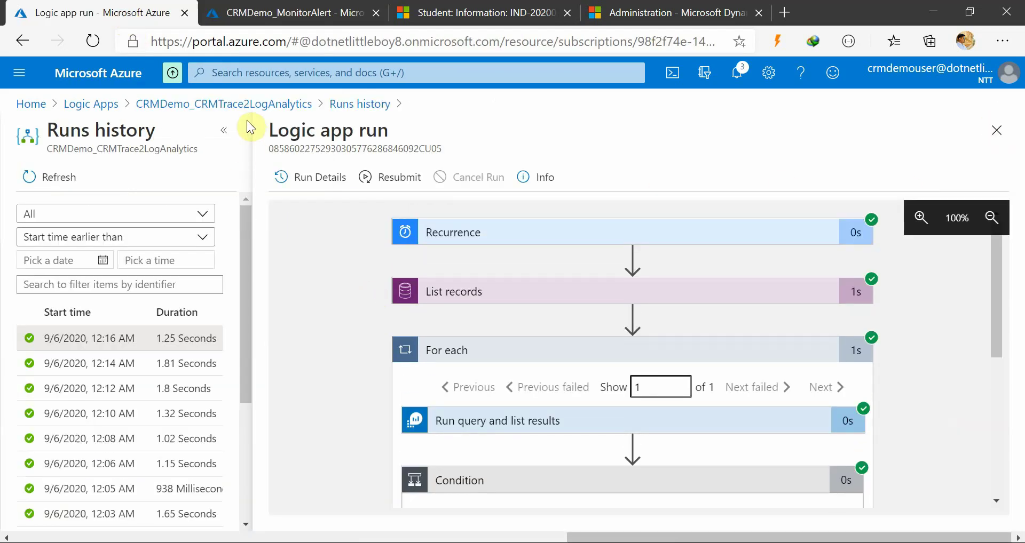
left_click(234, 104)
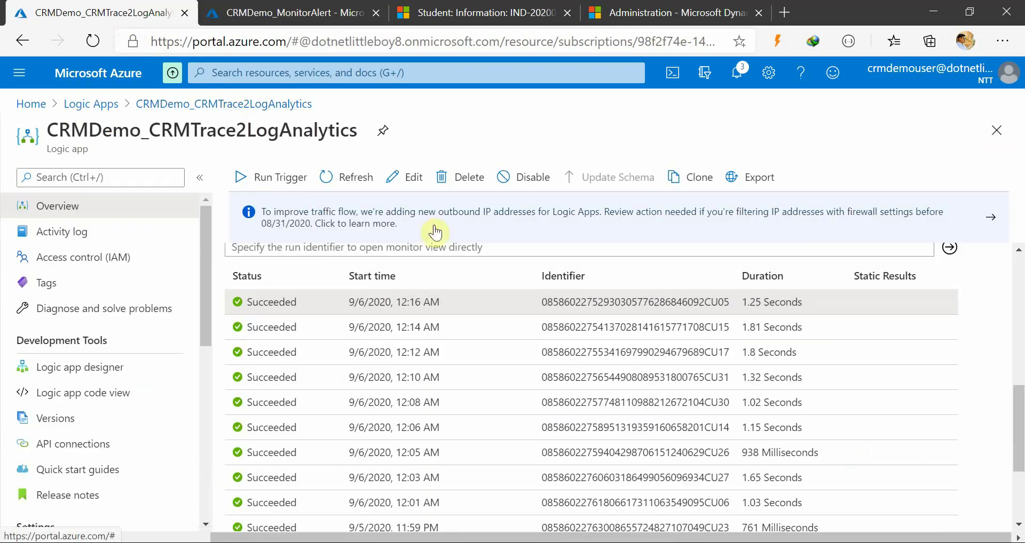
left_click(338, 177)
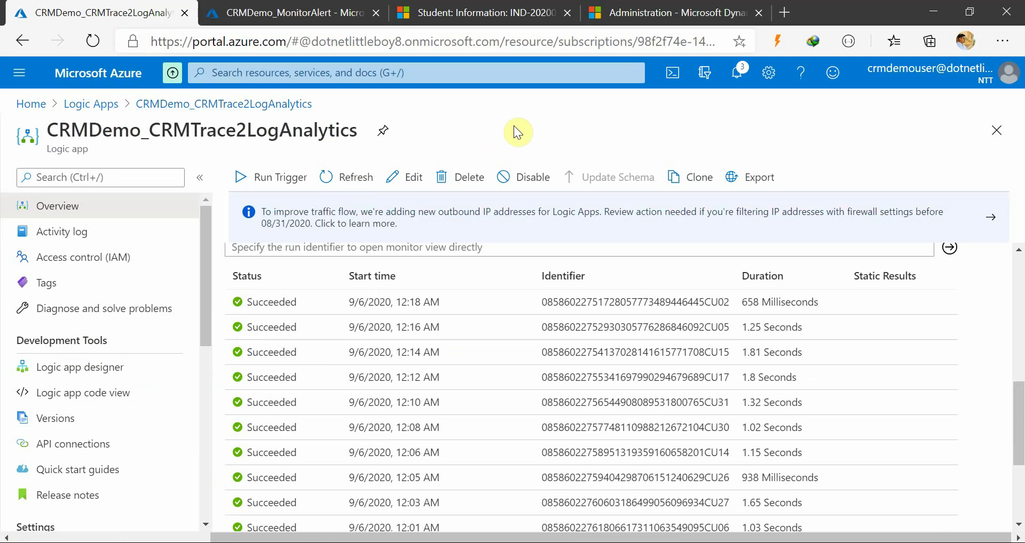
left_click(328, 13)
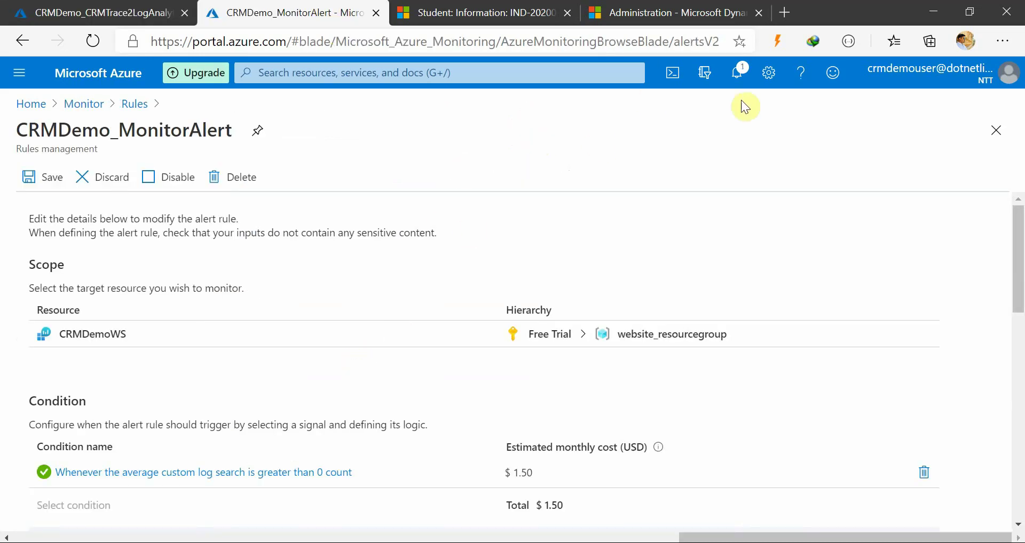
left_click(738, 74)
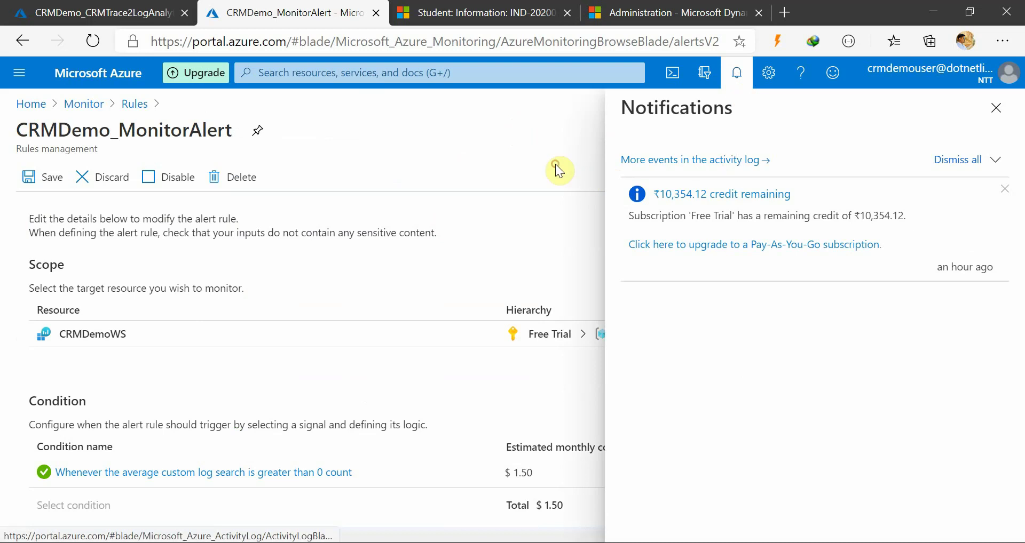
left_click(996, 108)
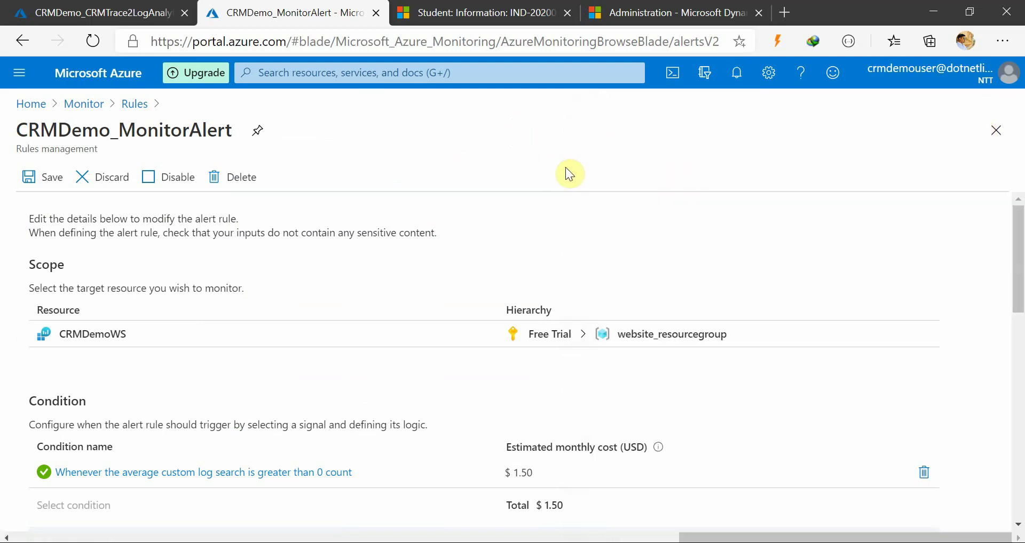